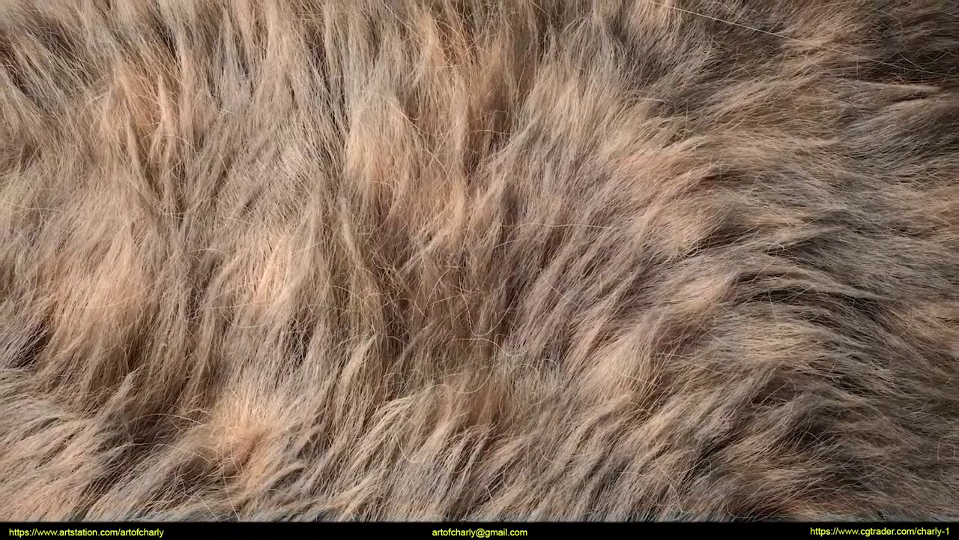
Scroll the charlytutors Patreon page down to the $1, $5 and $10 membership tiers
scroll(558, 230, "down", 3)
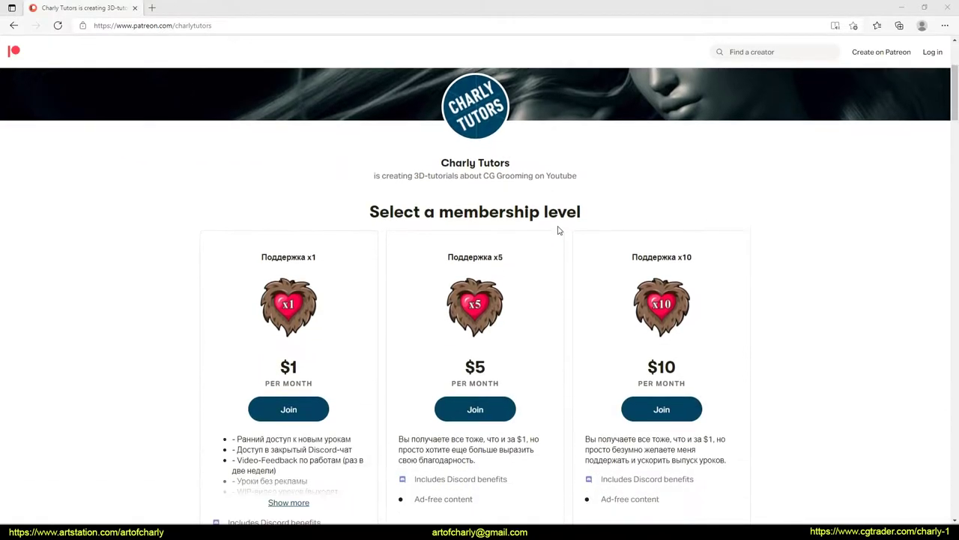
scroll(327, 80, "down", 2)
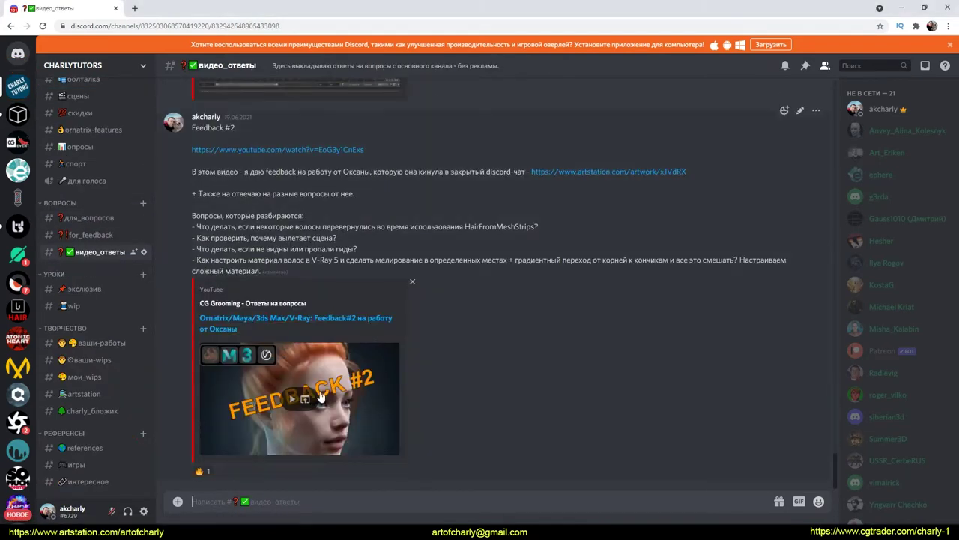
Scroll back through the видео_ответы posts and circle the Feedback #1 video answer
scroll(321, 393, "up", 5)
scroll(320, 390, "up", 5)
scroll(321, 390, "up", 5)
scroll(330, 393, "up", 5)
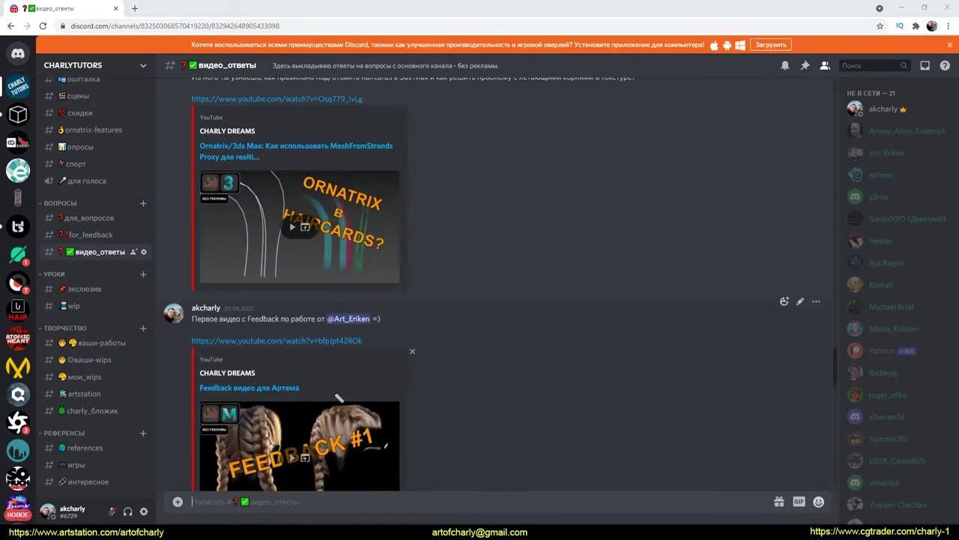
left_click_drag(339, 397, 475, 385)
scroll(435, 408, "down", 3)
scroll(457, 389, "down", 1)
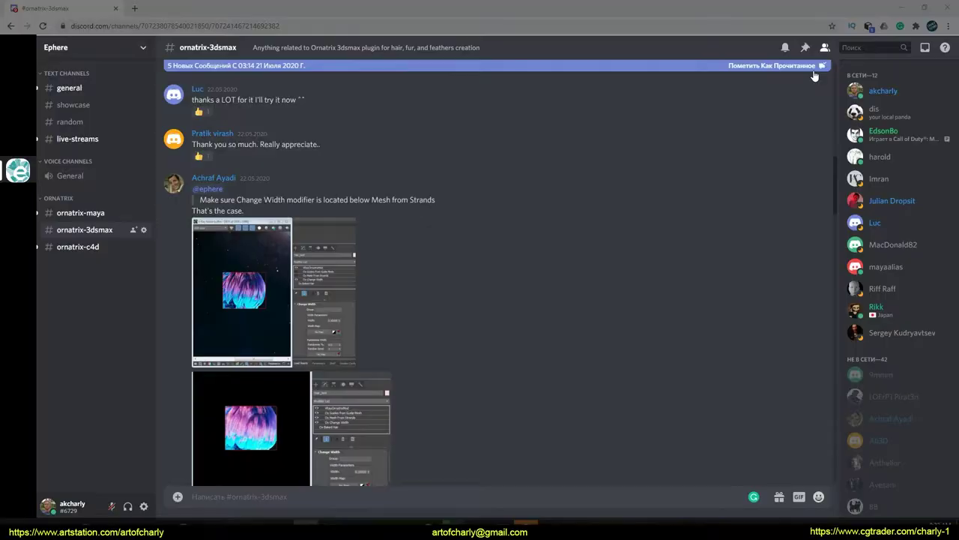
Scroll through the messages in the Ephere server's #ornatrix-3dsmax channel
scroll(417, 197, "up", 4)
scroll(416, 195, "up", 4)
scroll(416, 196, "down", 4)
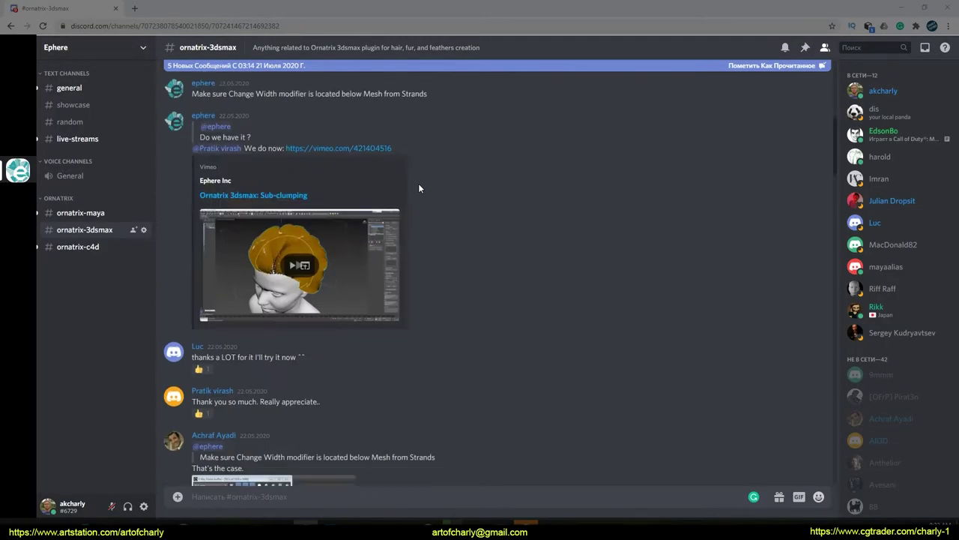
scroll(419, 183, "down", 5)
scroll(385, 191, "down", 5)
scroll(386, 191, "down", 3)
scroll(386, 191, "down", 3)
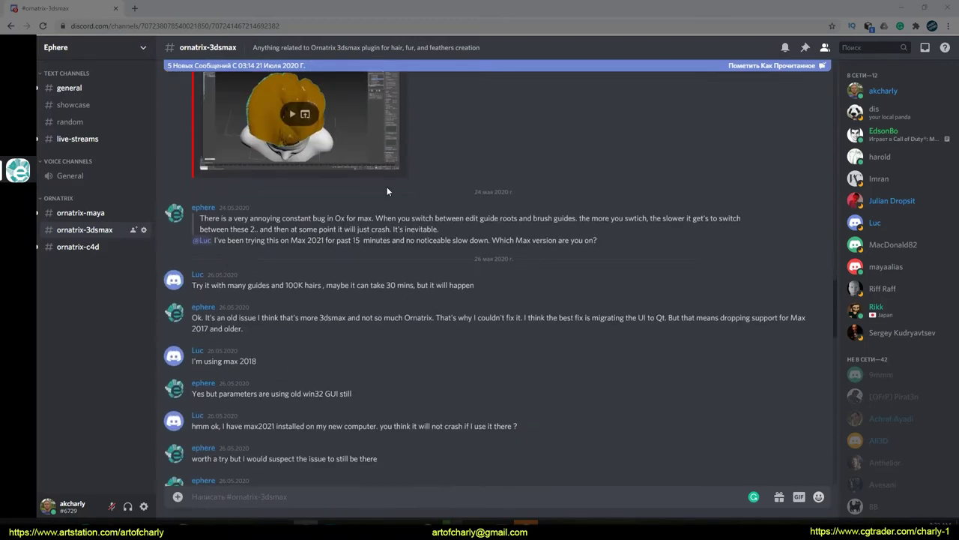
scroll(383, 202, "down", 4)
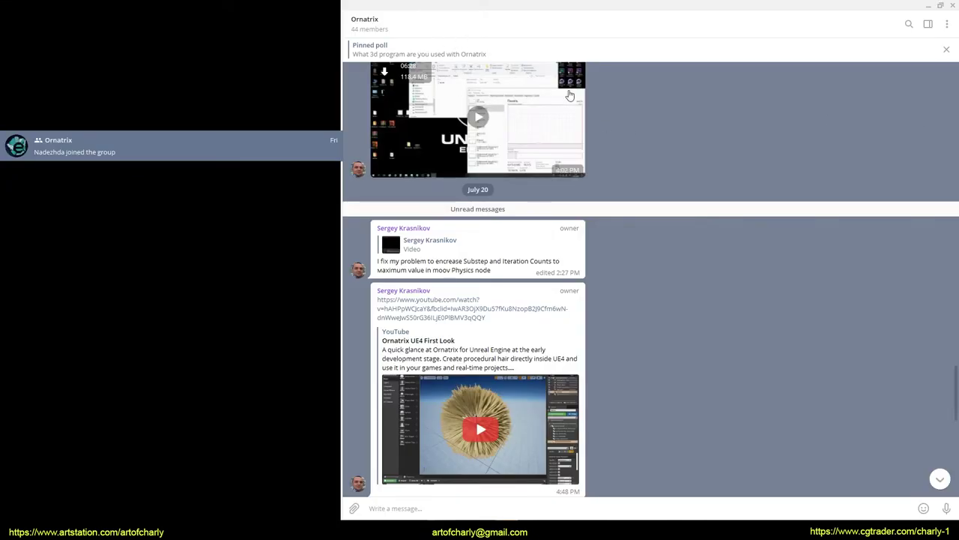
Scroll the Ornatrix Telegram group chat down to its most recent messages
scroll(595, 145, "down", 1)
scroll(654, 181, "down", 2)
scroll(652, 169, "down", 4)
scroll(652, 169, "down", 1)
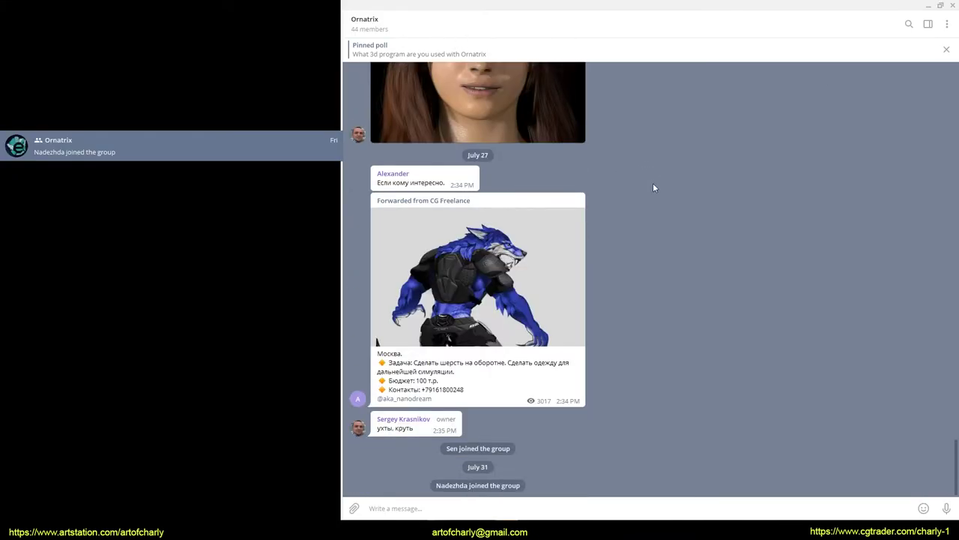
scroll(654, 187, "up", 3)
scroll(627, 225, "up", 4)
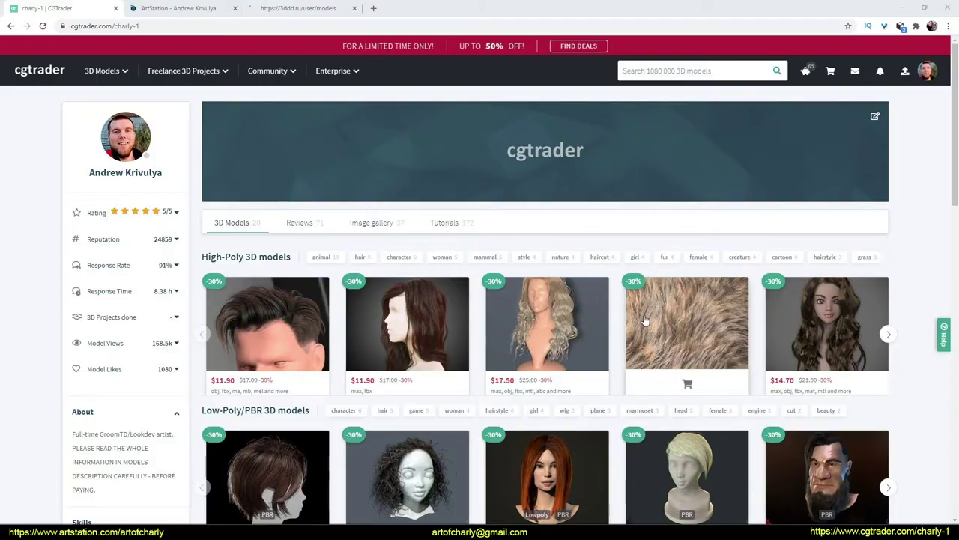
Browse the author's CGTrader and 3ddd model listings and the ArtStation Prints grid
scroll(396, 296, "down", 3)
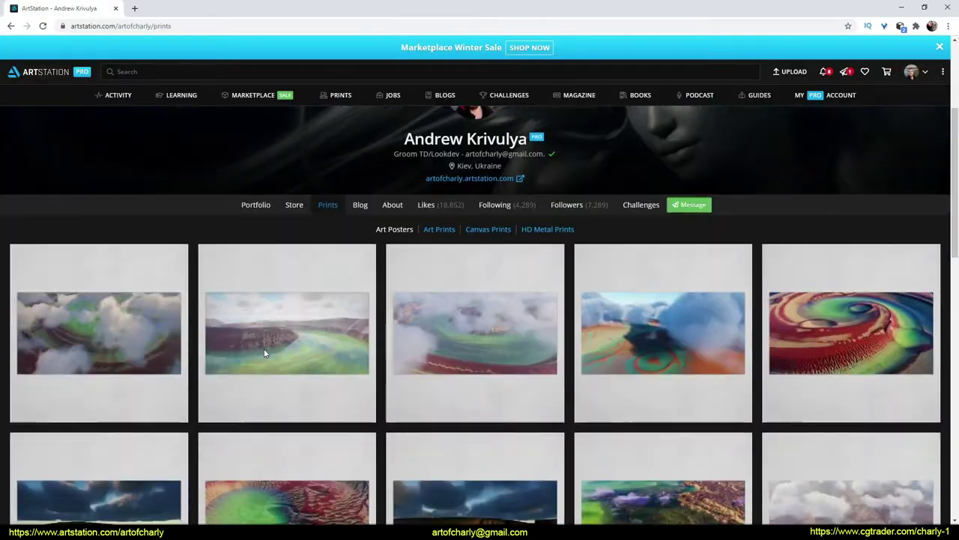
scroll(264, 348, "down", 5)
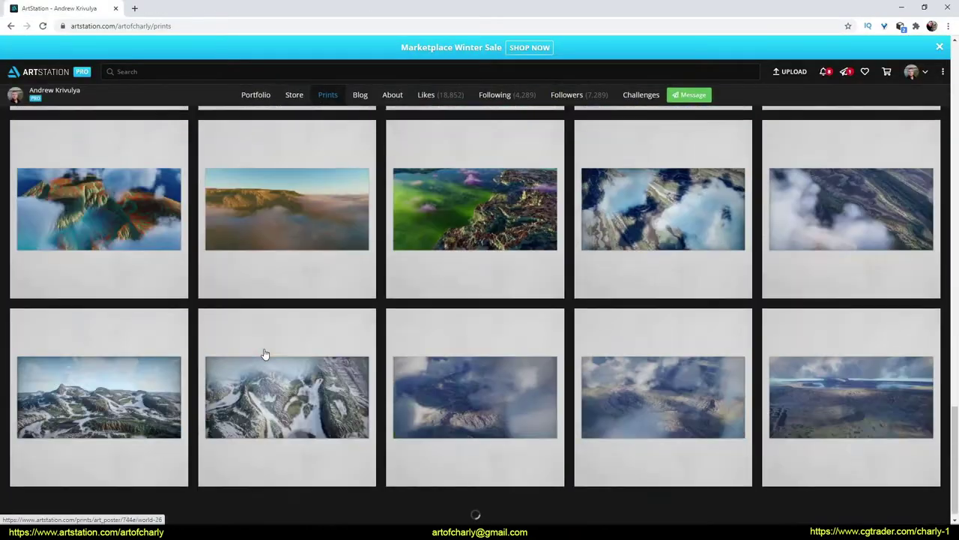
scroll(264, 354, "down", 5)
scroll(264, 353, "down", 5)
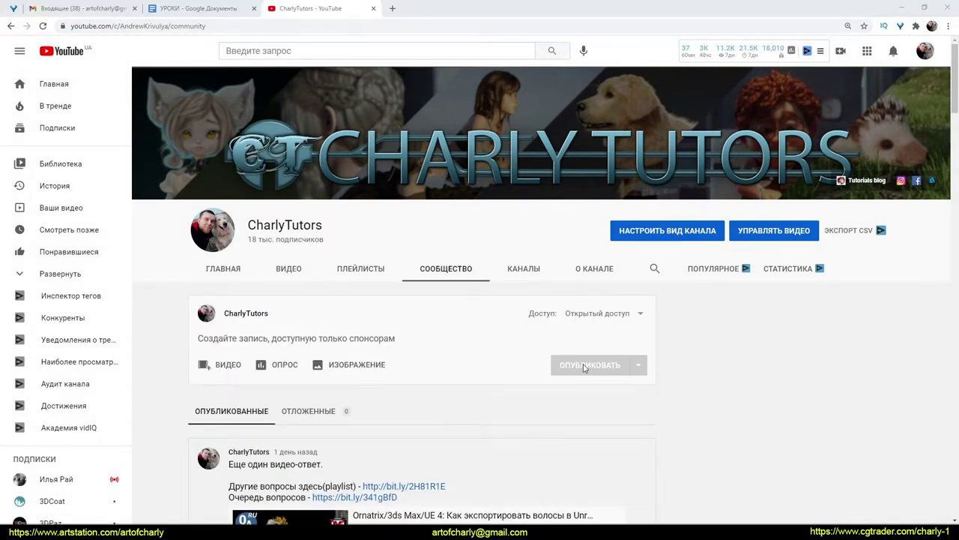
Scroll through the channel's Community tutorial posts, then tumble the Maya view around the scalp guides
scroll(584, 366, "down", 2)
scroll(583, 366, "down", 1)
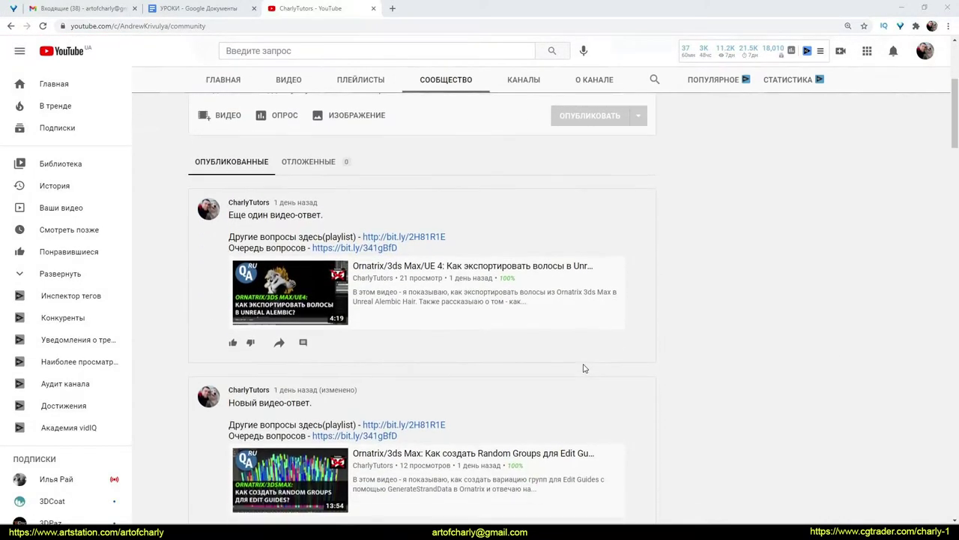
scroll(584, 367, "down", 4)
scroll(585, 368, "down", 3)
scroll(585, 368, "down", 3)
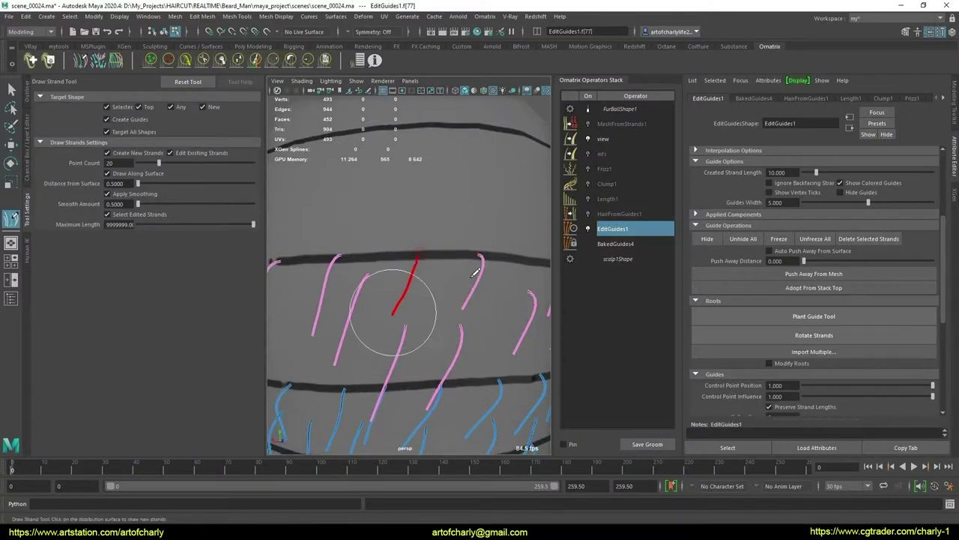
mouse_move(475, 274)
left_mouse_down("alt")
mouse_move(467, 293)
mouse_move(432, 256)
left_mouse_up("alt")
mouse_move(452, 297)
left_mouse_down("alt")
mouse_move(426, 289)
mouse_move(471, 273)
left_mouse_up("alt")
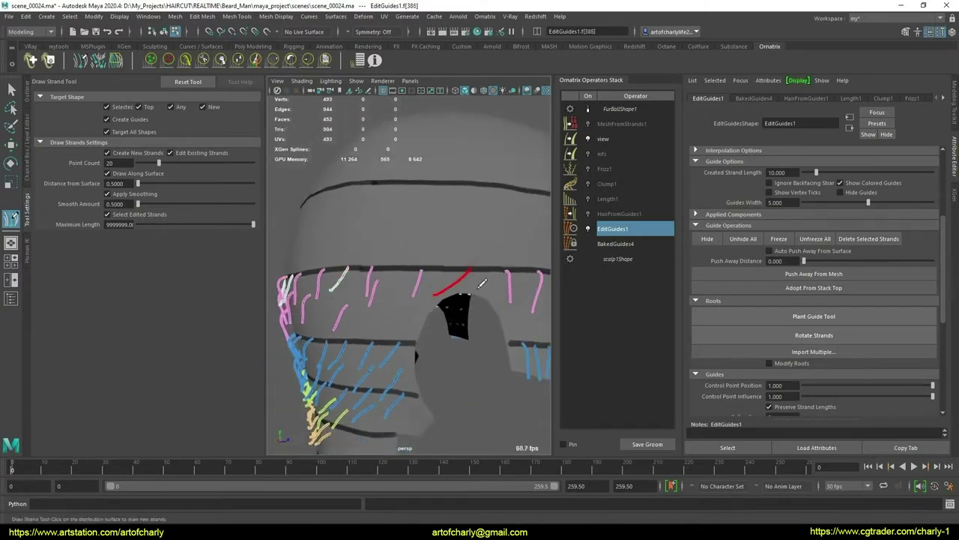
Draw more guide strands across the upper scalp band, tumbling the head between strokes
mouse_move(452, 284)
left_mouse_down("alt")
mouse_move(495, 276)
mouse_move(462, 292)
left_mouse_up("alt")
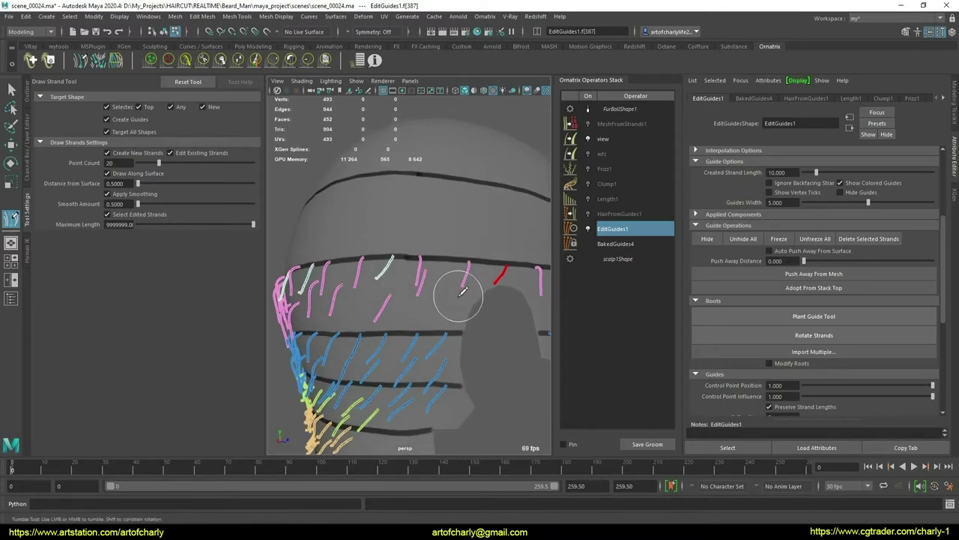
mouse_move(405, 327)
left_mouse_down("alt")
mouse_move(417, 317)
mouse_move(413, 307)
left_mouse_up("alt")
scroll(450, 294, "up", 3)
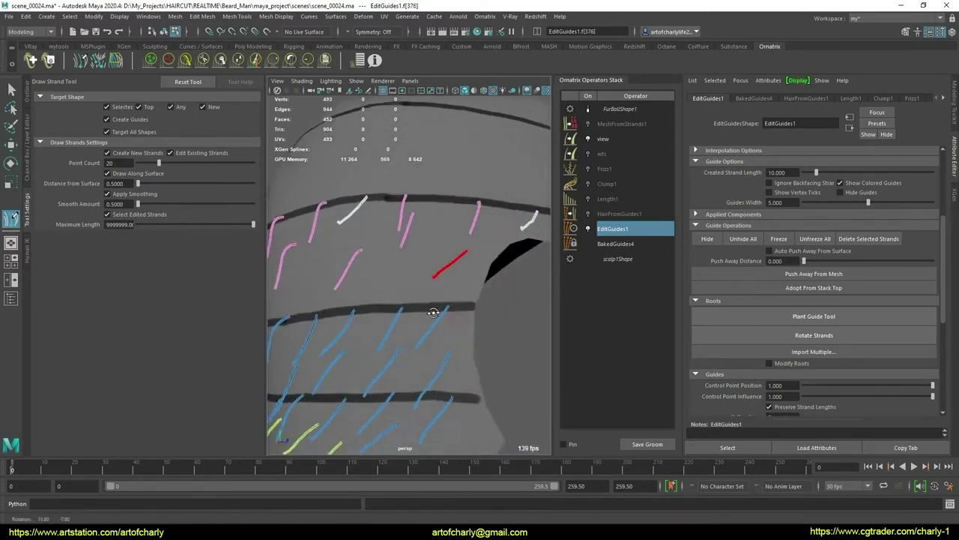
scroll(439, 296, "up", 2)
scroll(428, 298, "up", 2)
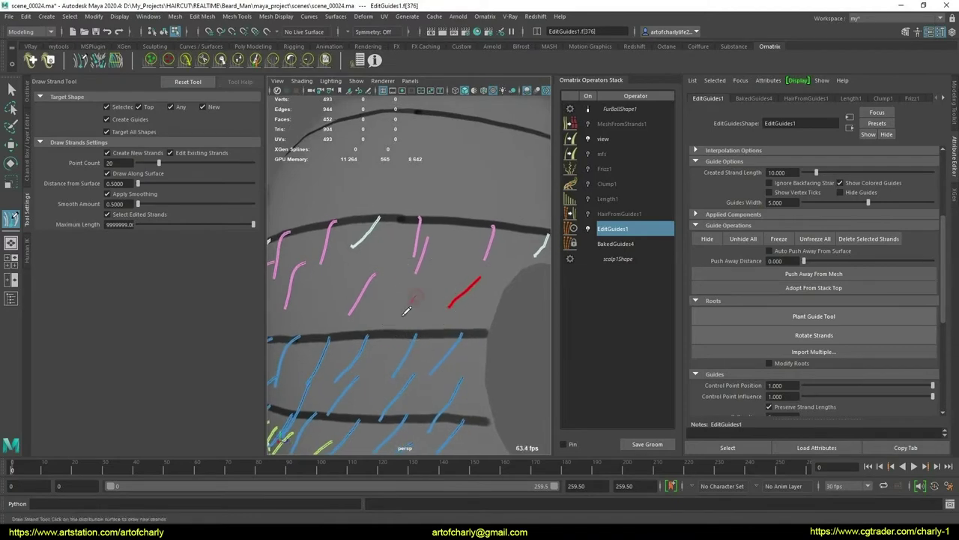
mouse_move(434, 302)
left_mouse_down("alt")
mouse_move(442, 315)
mouse_move(472, 315)
mouse_move(461, 294)
mouse_move(454, 310)
mouse_move(464, 307)
mouse_move(450, 278)
mouse_move(461, 311)
mouse_move(432, 302)
mouse_move(416, 315)
mouse_move(399, 299)
mouse_move(397, 353)
mouse_move(407, 300)
mouse_move(424, 310)
left_mouse_up("alt")
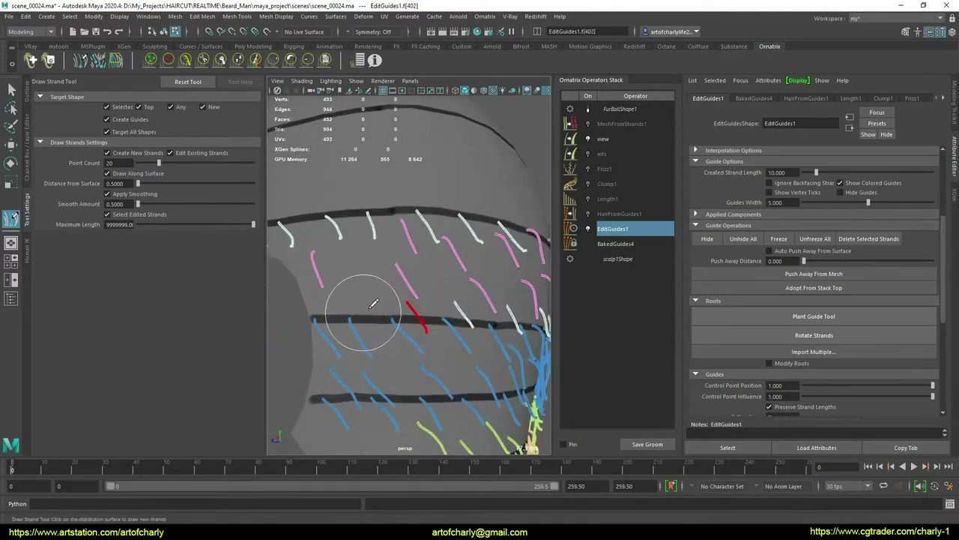
mouse_move(332, 303)
left_mouse_down("alt")
mouse_move(360, 285)
mouse_move(366, 263)
left_mouse_up("alt")
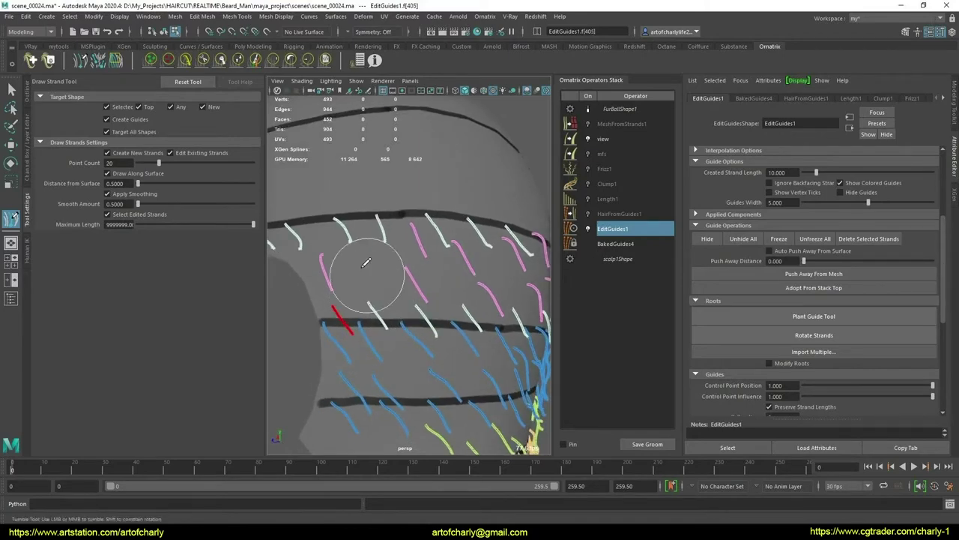
left_click_drag(425, 276, 377, 301, "alt")
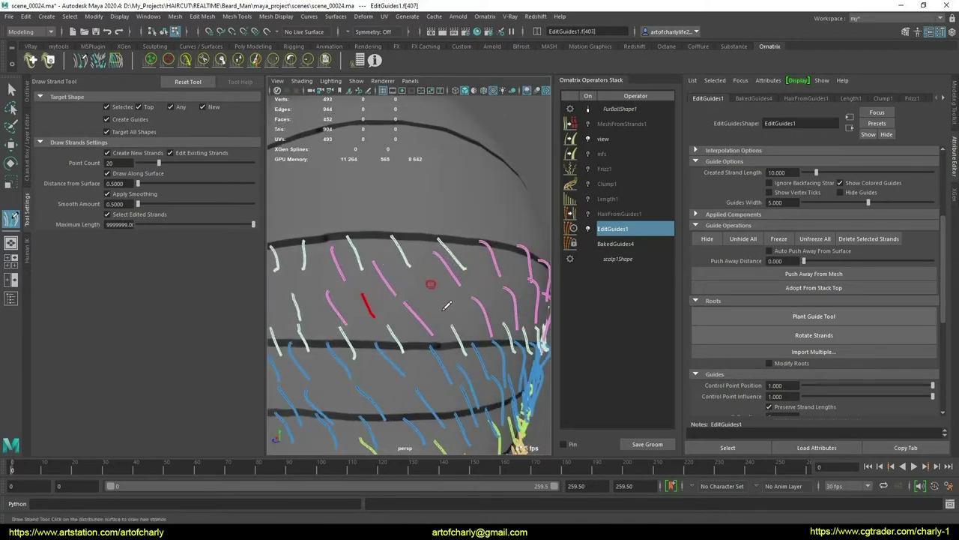
mouse_move(446, 305)
left_mouse_down("alt")
mouse_move(360, 289)
mouse_move(391, 280)
mouse_move(370, 278)
mouse_move(385, 250)
mouse_move(369, 296)
left_mouse_up("alt")
mouse_move(384, 265)
left_mouse_down("alt")
mouse_move(407, 257)
mouse_move(389, 288)
left_mouse_up("alt")
mouse_move(397, 256)
left_mouse_down("alt")
mouse_move(433, 290)
mouse_move(420, 310)
left_mouse_up("alt")
scroll(411, 264, "down", 5)
Draw a new guide strand beside the ear cutout with the Draw Strand Tool
key("q")
scroll(433, 289, "up", 3)
scroll(420, 310, "up", 3)
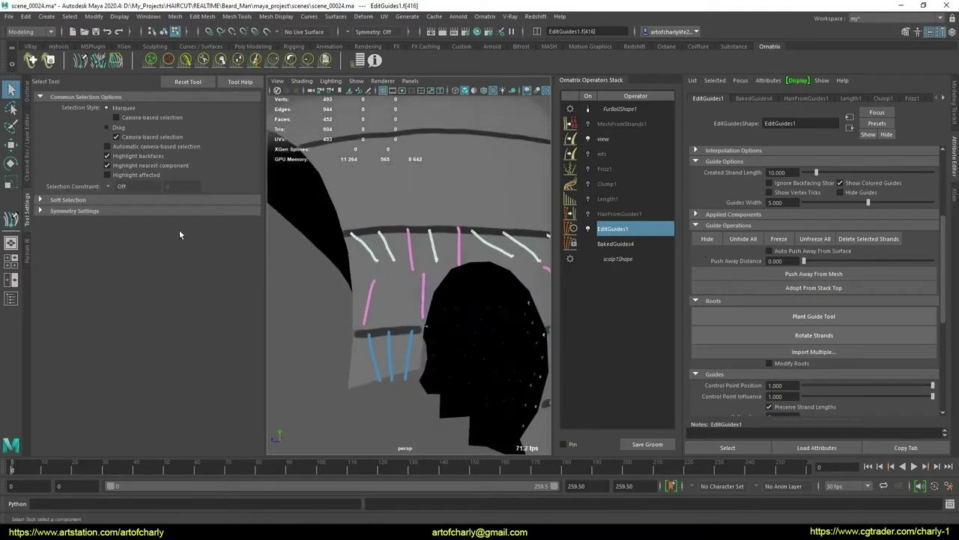
left_click(85, 60)
scroll(398, 316, "up", 2)
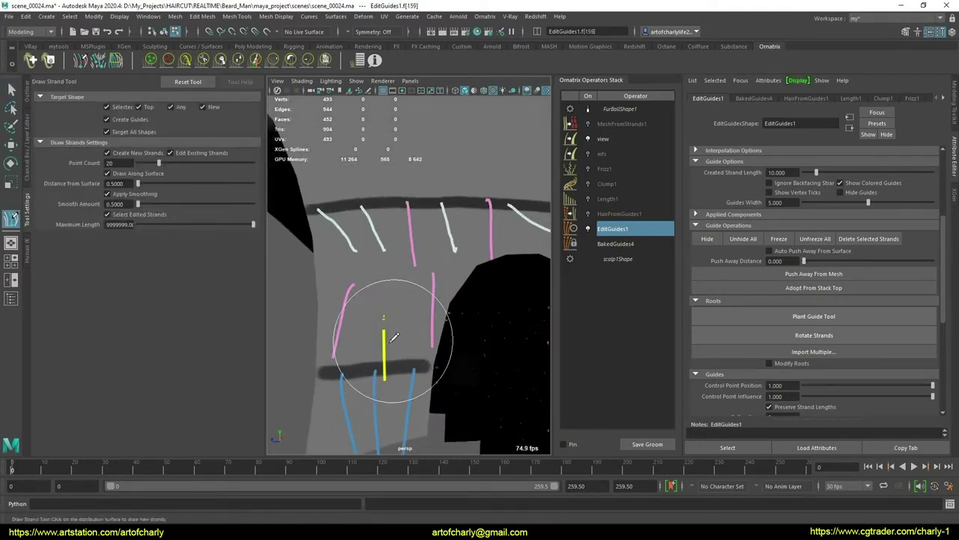
mouse_move(376, 332)
left_mouse_down("alt")
mouse_move(334, 317)
mouse_move(352, 298)
mouse_move(407, 305)
left_mouse_up("alt")
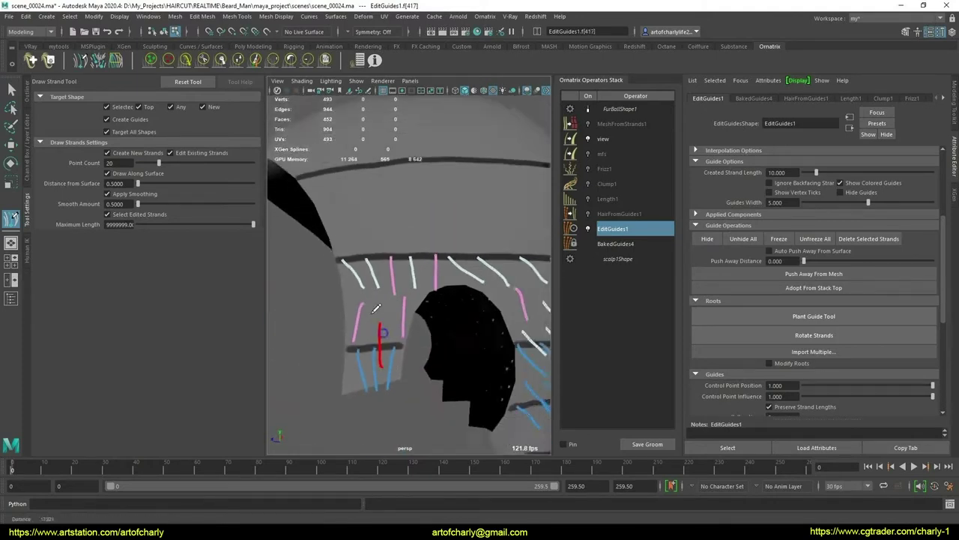
scroll(394, 322, "down", 8)
left_click_drag(375, 314, 341, 307, "alt")
scroll(345, 306, "up", 3)
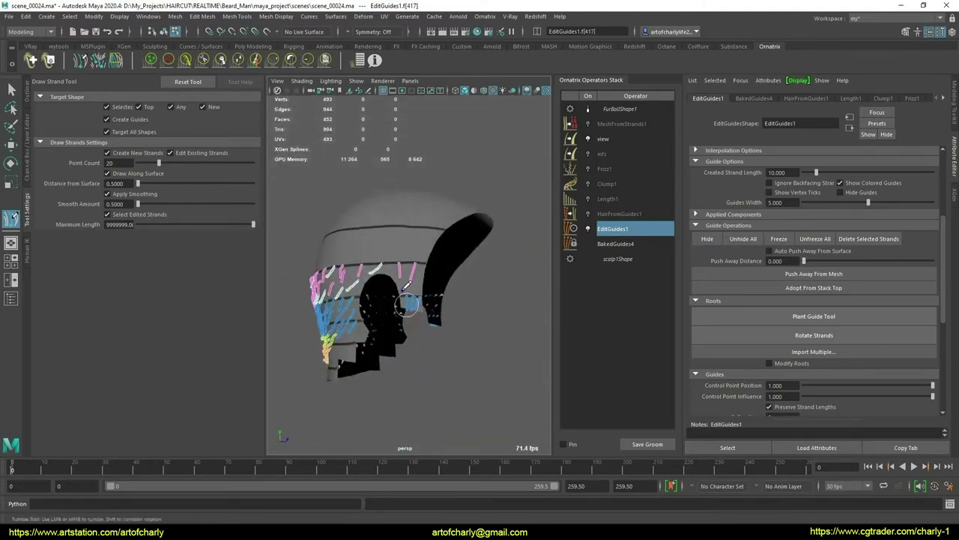
scroll(367, 299, "up", 3)
scroll(405, 289, "up", 3)
scroll(420, 282, "up", 2)
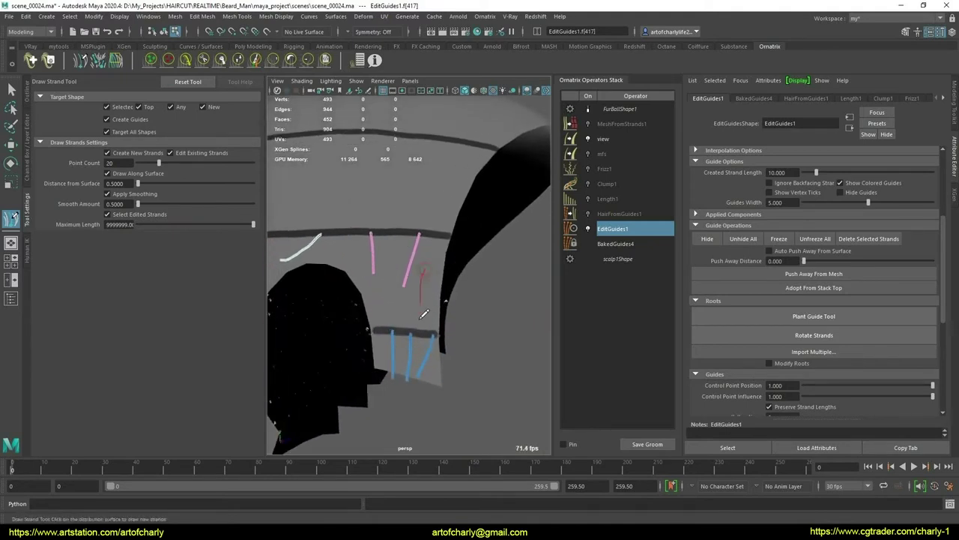
mouse_move(423, 314)
left_mouse_down()
mouse_move(395, 318)
mouse_move(493, 319)
left_mouse_up()
scroll(396, 318, "down", 5)
Select and hide several groups of lower and front guide strands to clear the ear area
key("q")
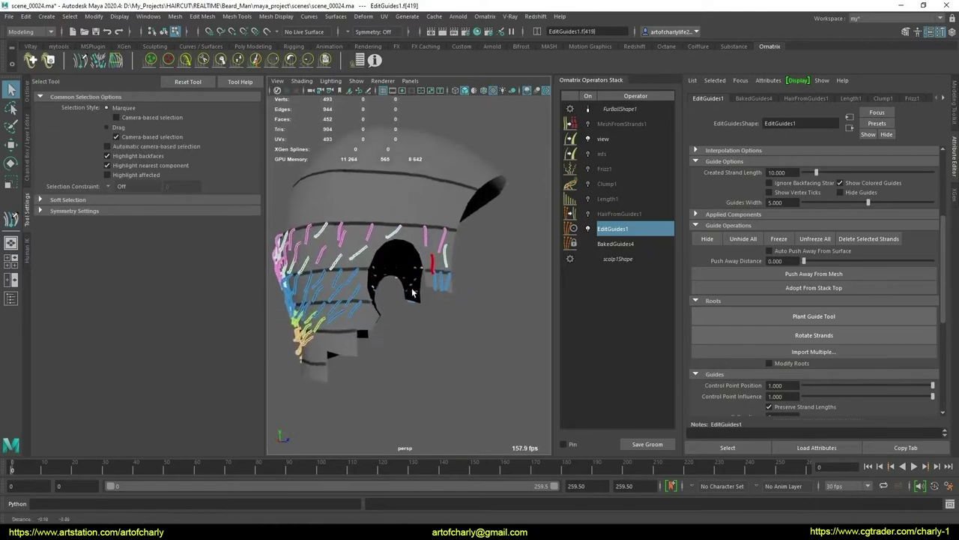
scroll(493, 318, "down", 3)
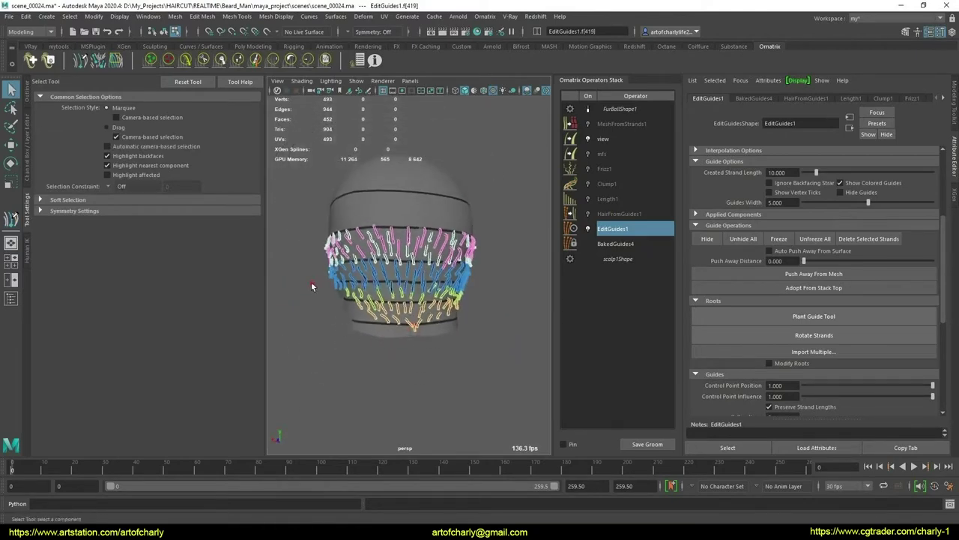
left_click_drag(304, 264, 497, 363)
scroll(480, 353, "up", 2)
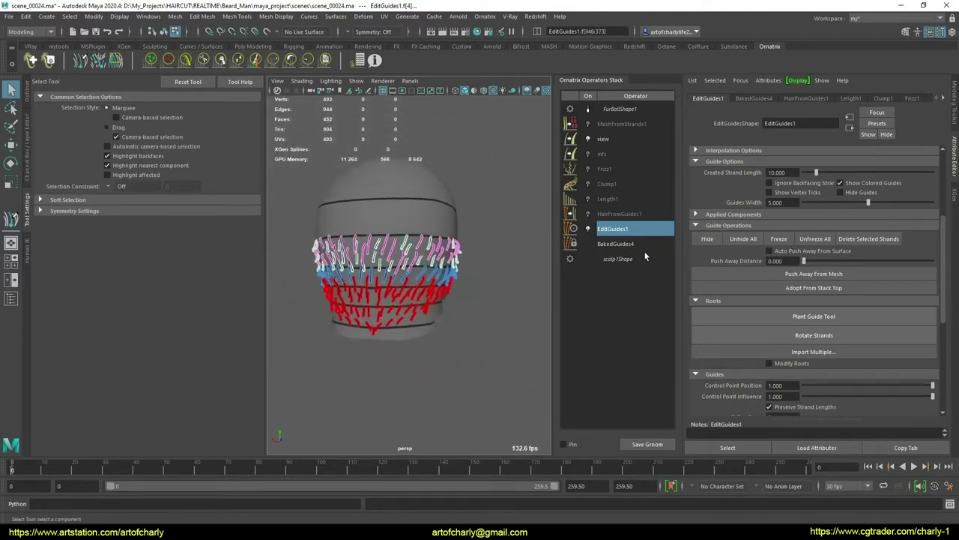
left_click(708, 239)
mouse_move(352, 285)
left_mouse_down("alt")
mouse_move(385, 299)
mouse_move(365, 273)
left_mouse_up("alt")
scroll(386, 303, "up", 3)
left_click_drag(472, 337, 485, 312)
left_click(706, 240)
mouse_move(324, 279)
left_mouse_down()
mouse_move(486, 320)
mouse_move(464, 305)
mouse_move(460, 329)
mouse_move(360, 294)
mouse_move(448, 287)
left_mouse_up()
left_click(707, 240)
left_click(707, 240)
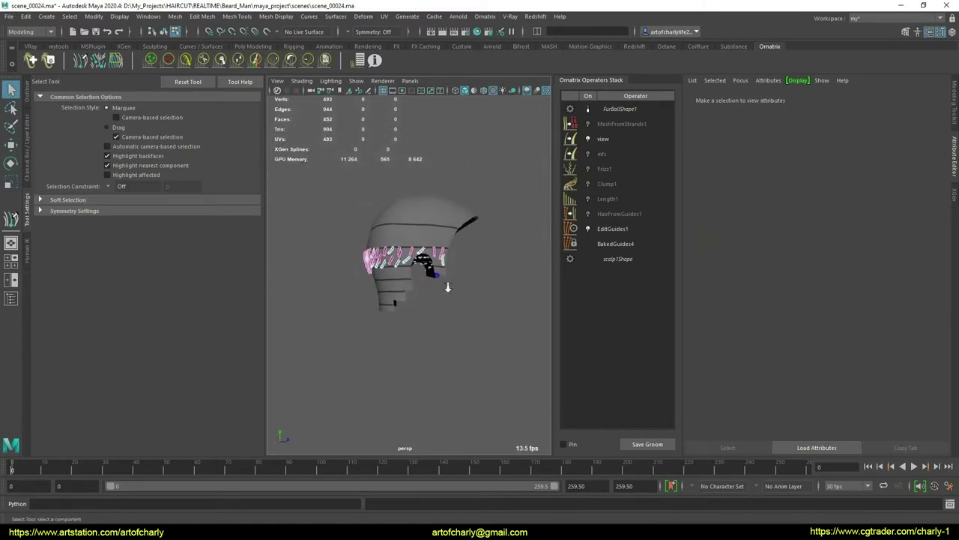
Draw two more guide strands near the ear and orbit to check them
scroll(447, 287, "up", 5)
scroll(456, 332, "up", 4)
scroll(462, 317, "up", 3)
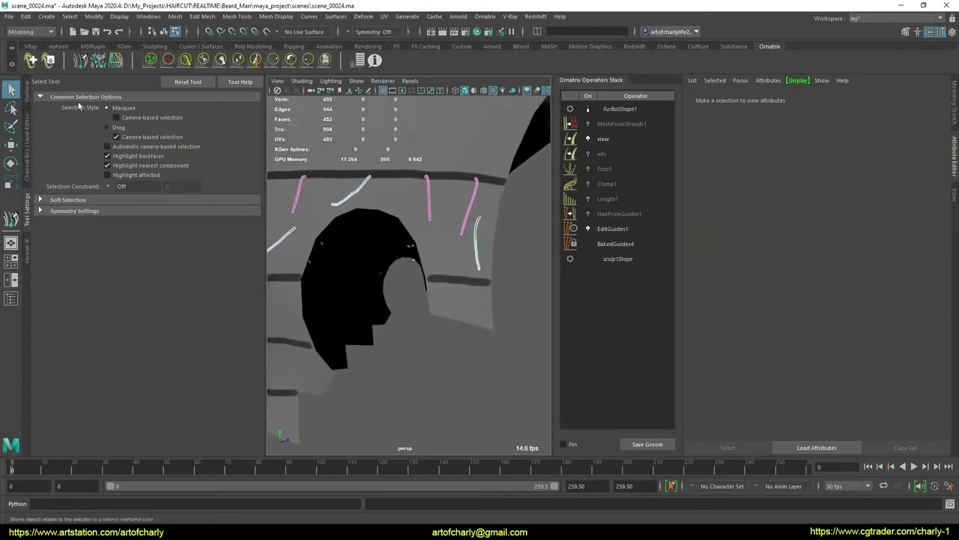
left_click(84, 63)
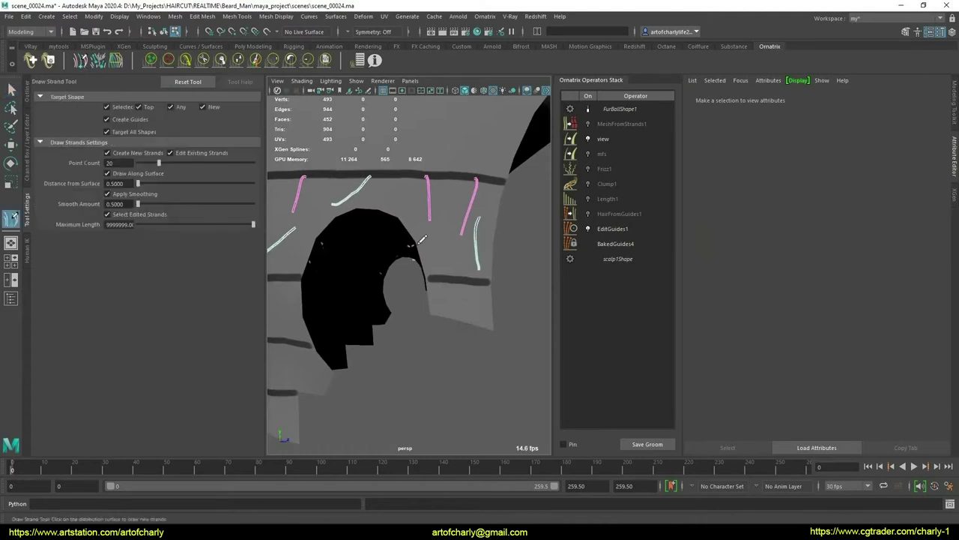
mouse_move(433, 228)
left_mouse_down()
mouse_move(434, 269)
mouse_move(457, 296)
left_mouse_up()
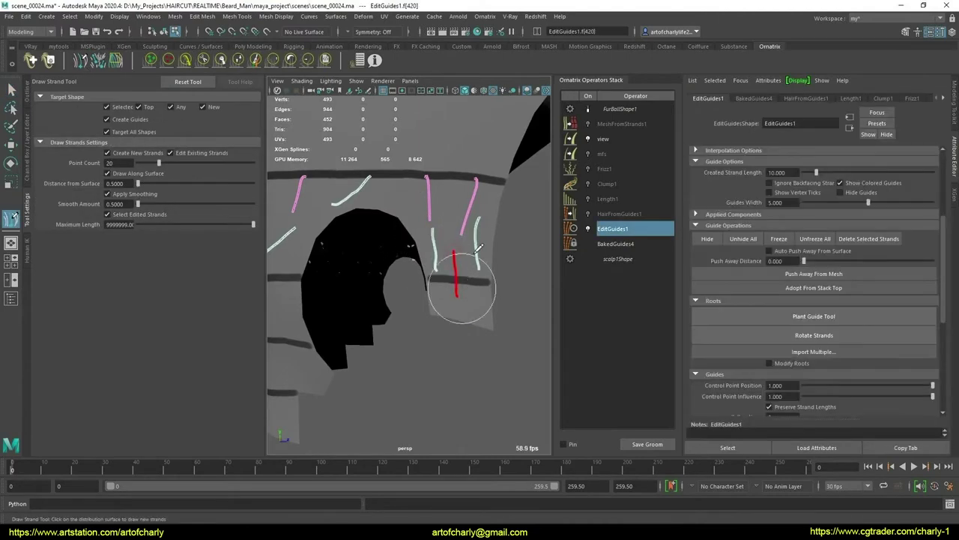
scroll(450, 262, "down", 5)
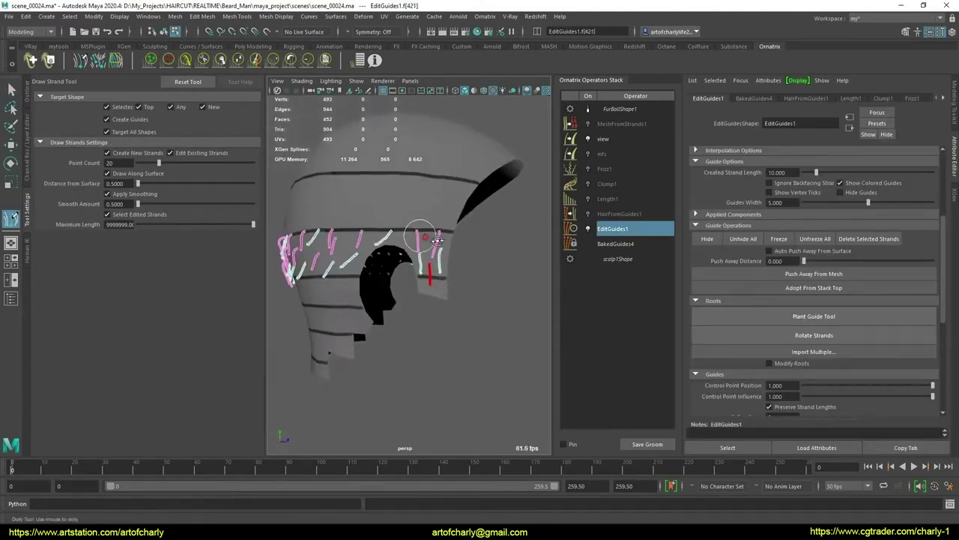
mouse_move(420, 262)
left_mouse_down("alt")
mouse_move(449, 262)
mouse_move(448, 196)
mouse_move(416, 240)
left_mouse_up("alt")
scroll(458, 261, "up", 6)
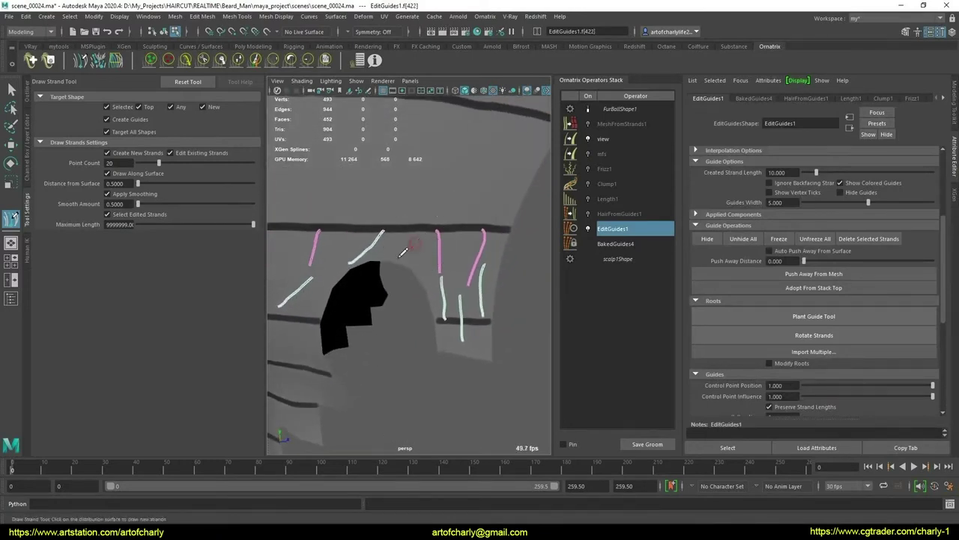
Turn off Draw Along Surface and draw a guide strand away from the scalp
left_click(112, 173)
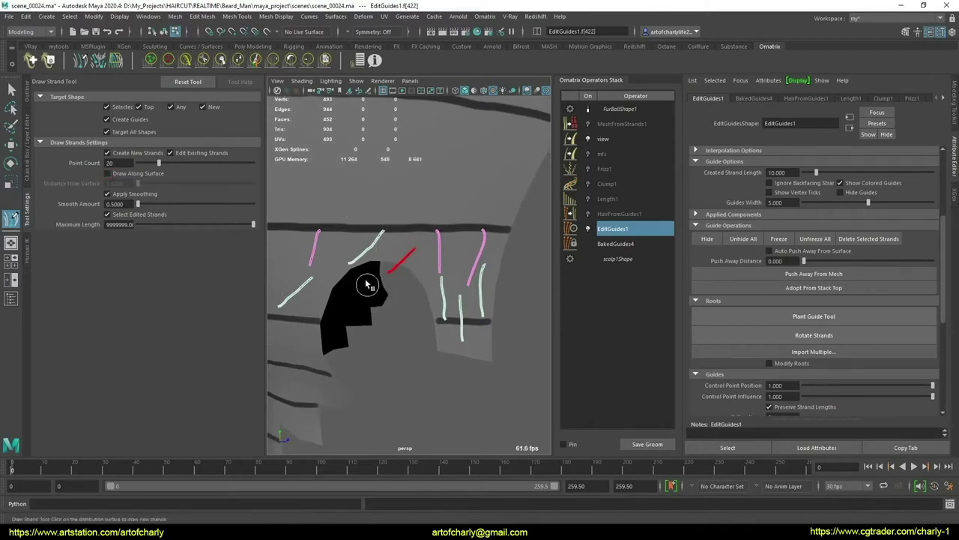
mouse_move(366, 284)
left_mouse_down("alt")
mouse_move(397, 270)
mouse_move(494, 270)
mouse_move(313, 247)
mouse_move(575, 337)
left_mouse_up("alt")
scroll(396, 296, "down", 5)
key("q")
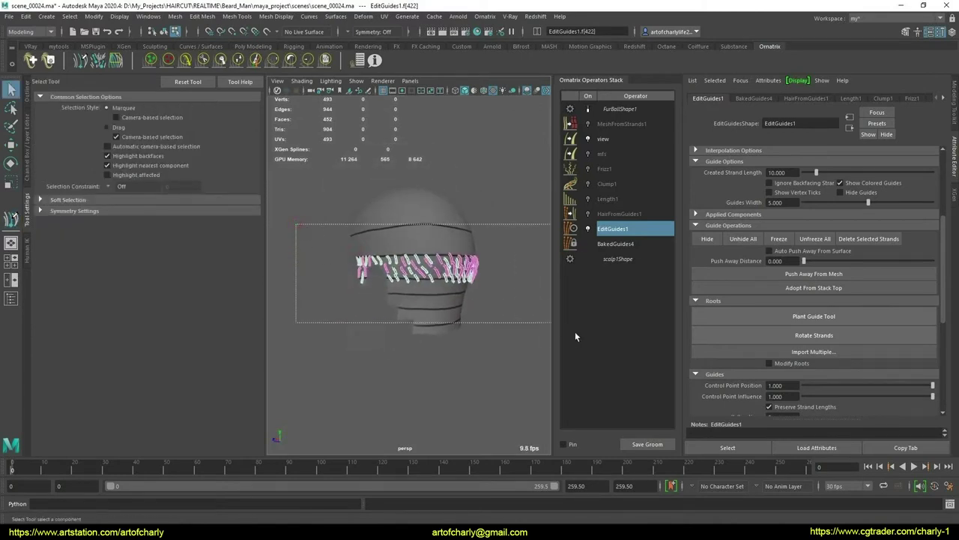
Assign Unique to put the selected new guides in their own strand group
scroll(723, 296, "down", 5)
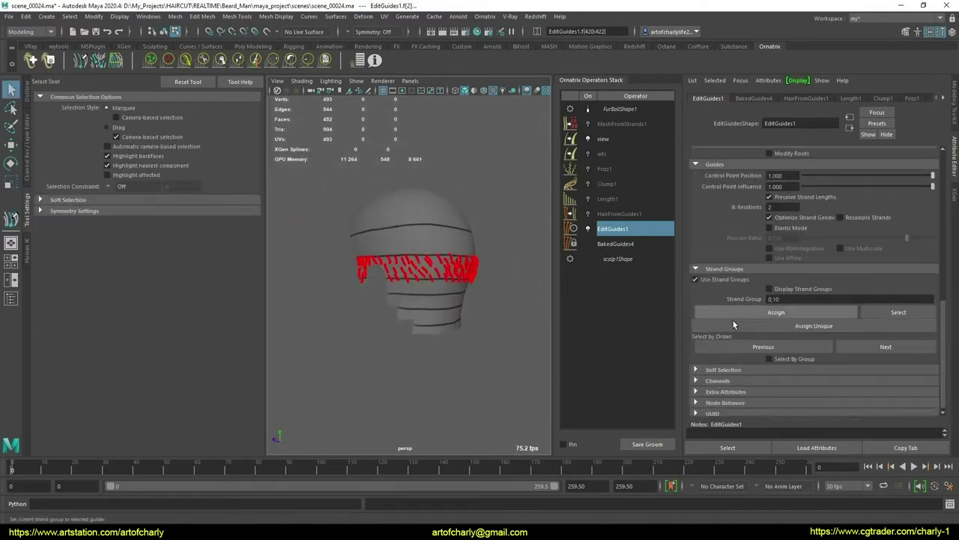
left_click(806, 322)
mouse_move(465, 270)
left_mouse_down("alt")
mouse_move(417, 274)
mouse_move(449, 277)
left_mouse_up("alt")
left_click(472, 278)
right_click_drag(450, 277, 327, 236, "alt")
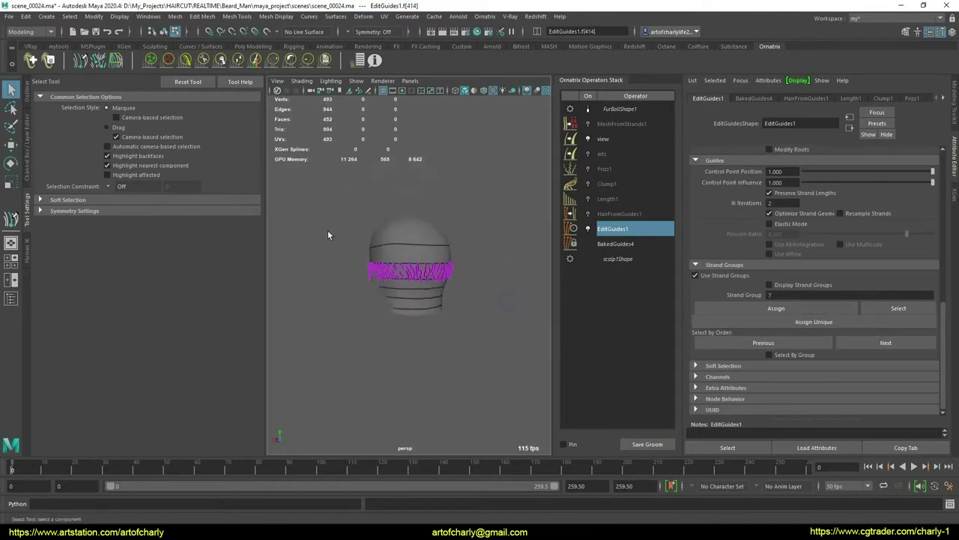
Select the band of strands and Unhide All guides on the scalp
left_click_drag(328, 235, 523, 345)
scroll(731, 225, "up", 1)
scroll(736, 206, "up", 1)
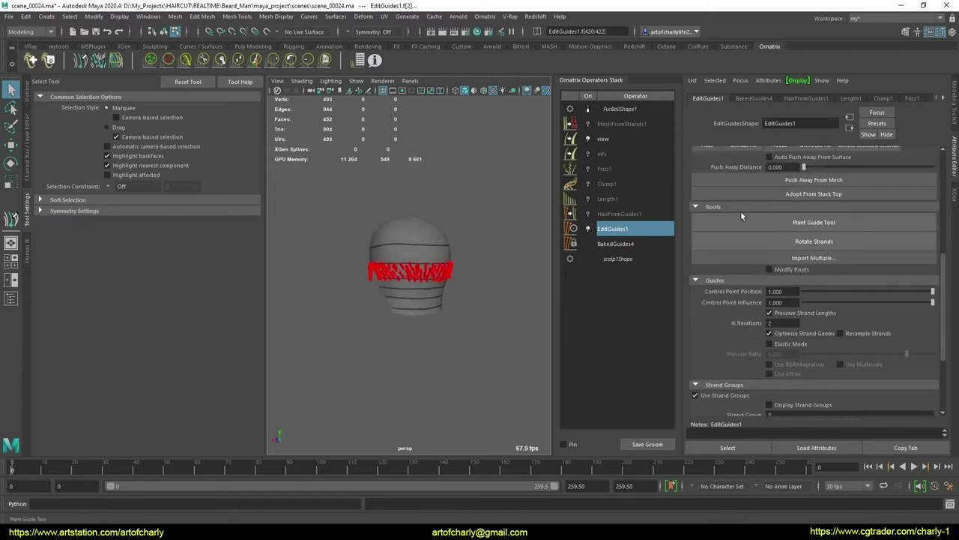
scroll(740, 211, "up", 1)
left_click(742, 205)
right_click_drag(448, 282, 479, 292, "alt")
left_click_drag(480, 292, 375, 296, "alt")
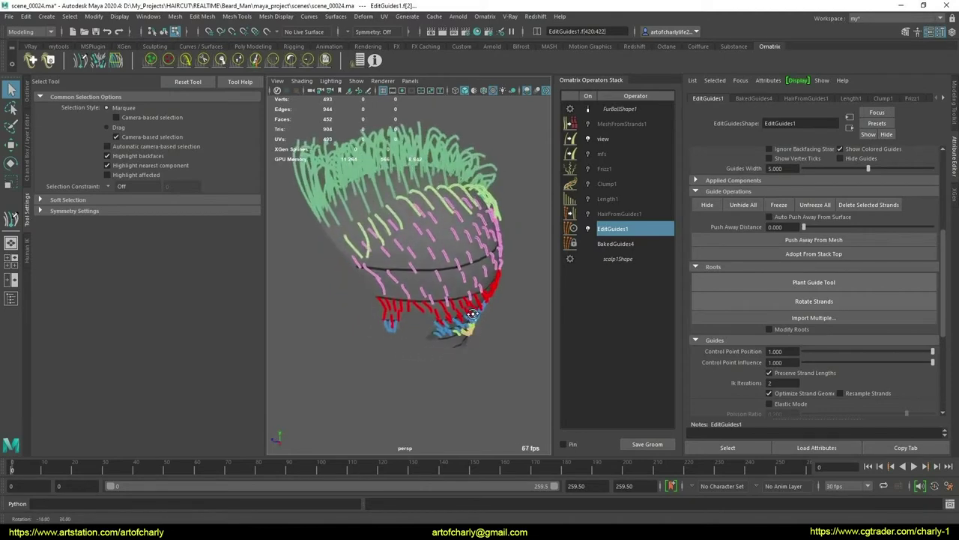
scroll(806, 271, "down", 3)
Enable Select By Group, then select and hide the crown strand group
left_click(784, 355)
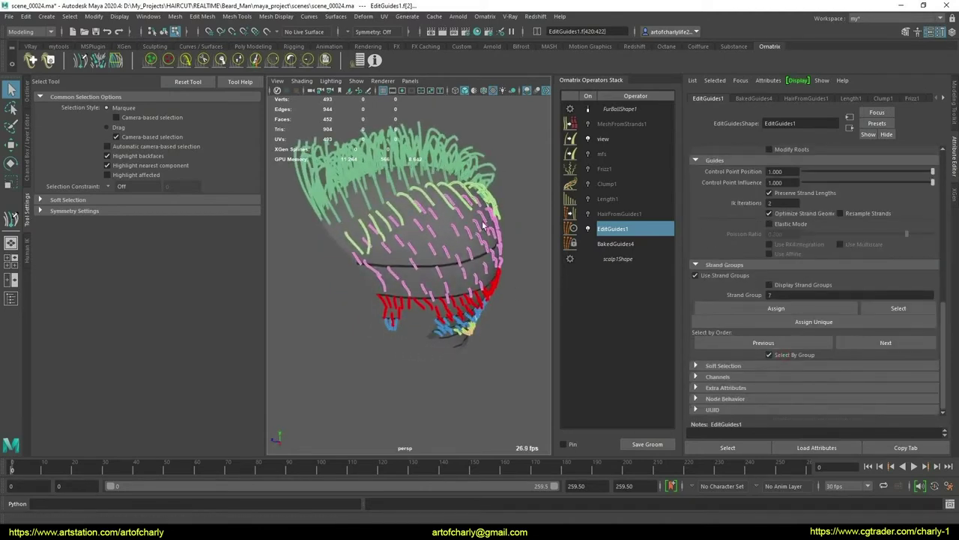
left_click(446, 165)
scroll(734, 228, "up", 5)
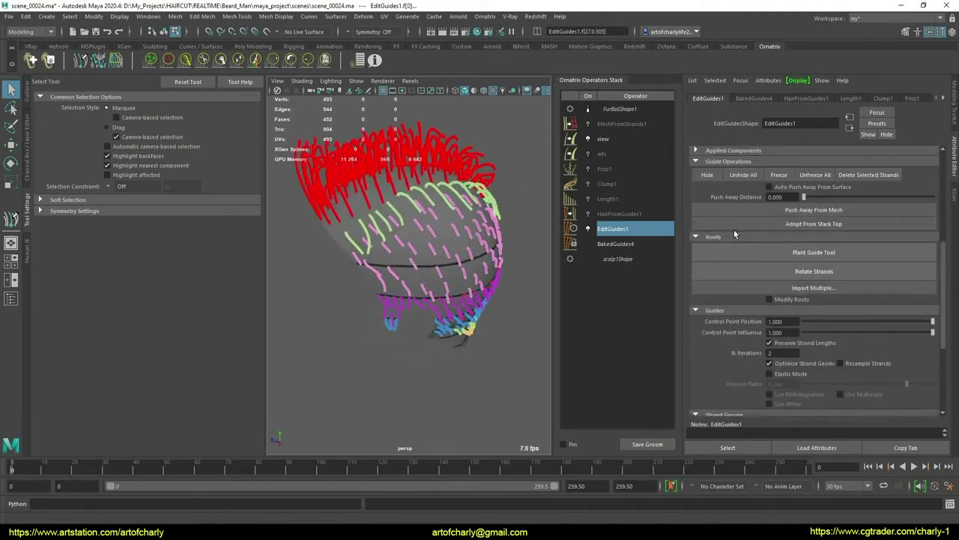
scroll(734, 229, "up", 1)
left_click(709, 210)
mouse_move(420, 225)
left_mouse_down("alt")
mouse_move(363, 199)
mouse_move(375, 186)
left_mouse_up("alt")
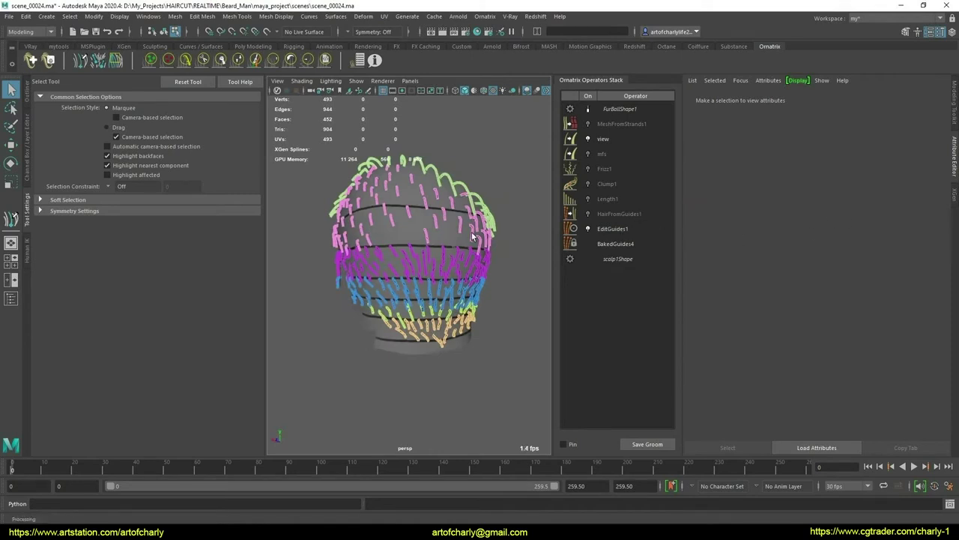
Select guides on the upper head and grow the selection across the scalp
left_click(427, 238)
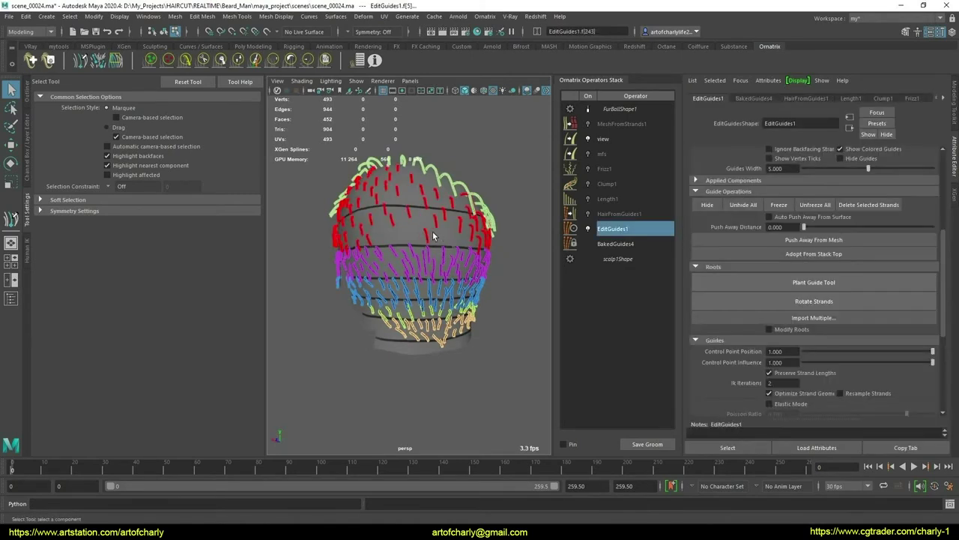
left_click_drag(431, 237, 491, 235, "alt")
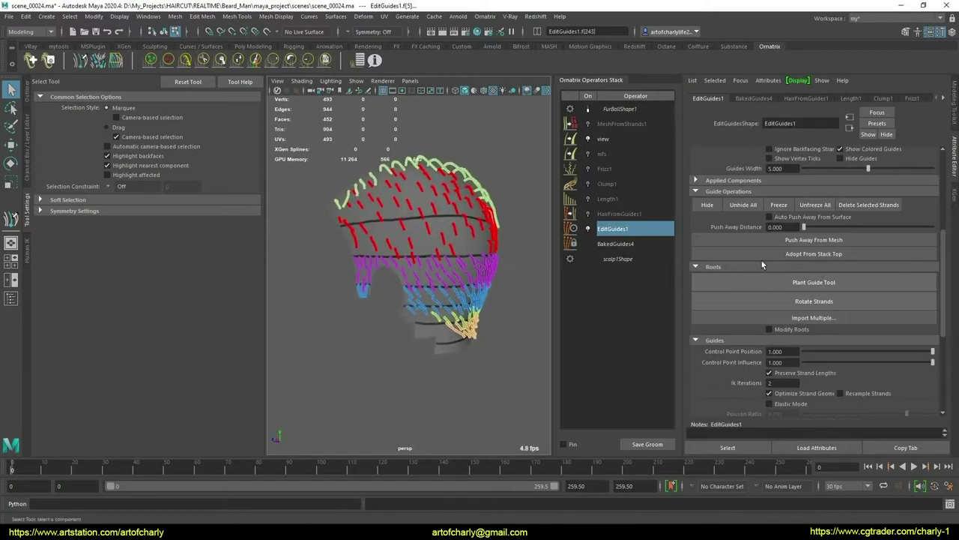
scroll(735, 283, "down", 2)
scroll(765, 315, "down", 2)
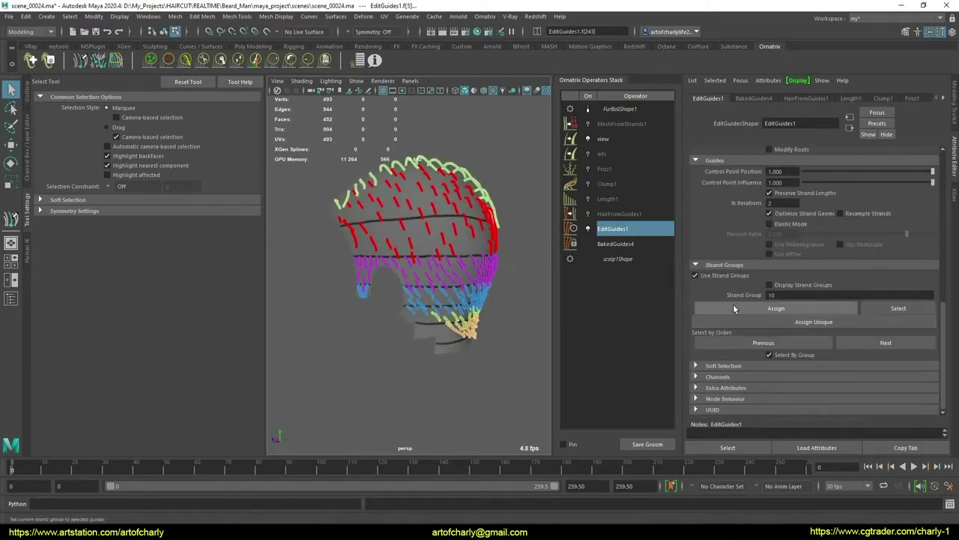
mouse_move(370, 232)
left_mouse_down("alt")
mouse_move(347, 182)
mouse_move(413, 189)
left_mouse_up("alt")
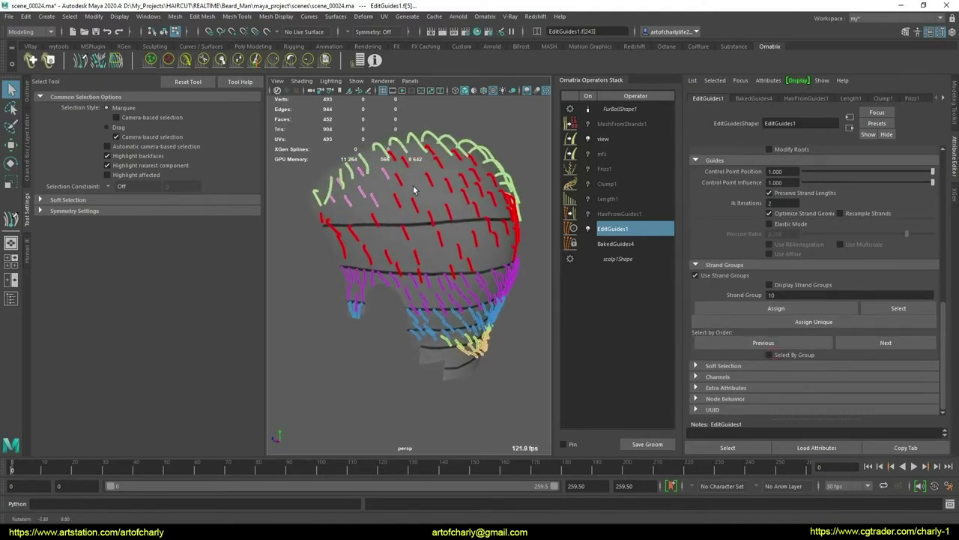
mouse_move(381, 147)
left_mouse_down()
mouse_move(431, 202)
mouse_move(406, 204)
mouse_move(416, 199)
mouse_move(385, 180)
left_mouse_up()
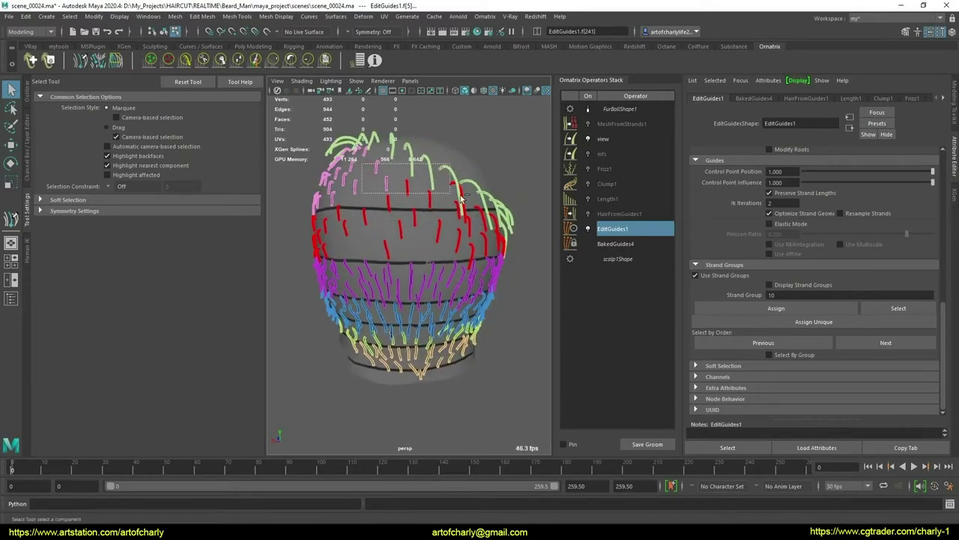
mouse_move(478, 194)
left_mouse_down("alt")
mouse_move(427, 195)
mouse_move(512, 254)
left_mouse_up("alt")
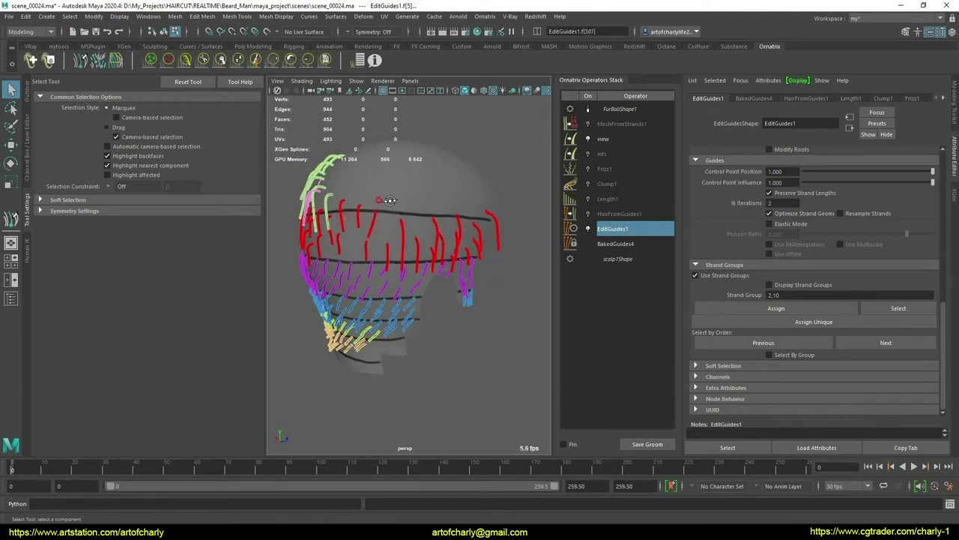
mouse_move(390, 200)
left_mouse_down("alt")
mouse_move(397, 215)
mouse_move(431, 202)
mouse_move(419, 195)
mouse_move(446, 203)
mouse_move(458, 189)
mouse_move(516, 181)
mouse_move(508, 179)
left_mouse_up("alt")
key("shift+period")
scroll(740, 229, "up", 2)
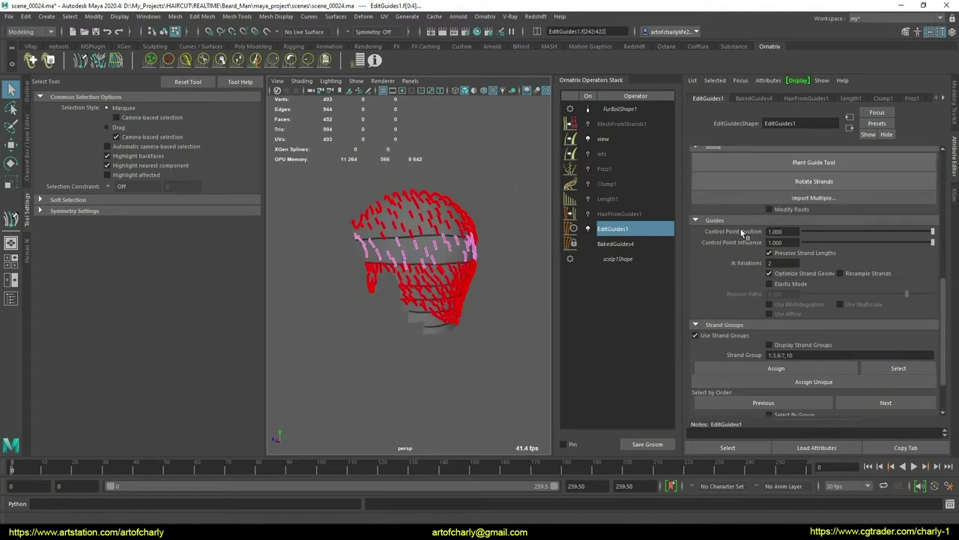
Select the band of guides circling the head and assign it unique strand group 8
scroll(720, 194, "up", 2)
left_click(404, 246)
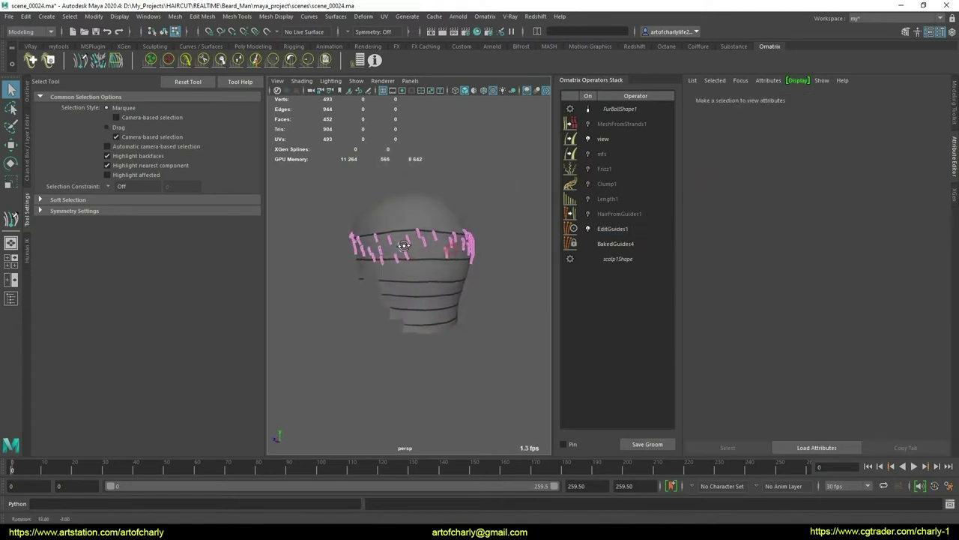
mouse_move(404, 246)
left_mouse_down("alt")
mouse_move(285, 247)
mouse_move(321, 213)
left_mouse_up("alt")
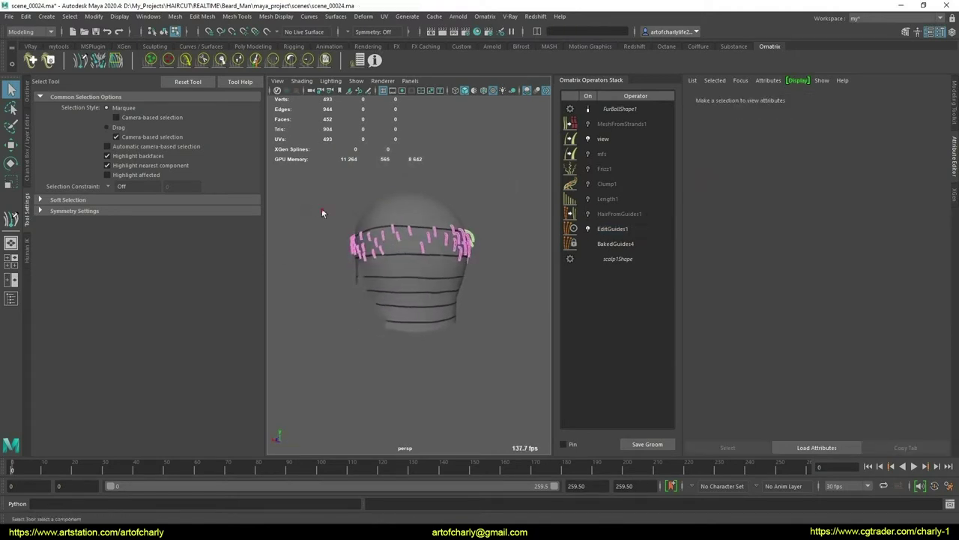
left_click(612, 229)
scroll(798, 262, "down", 5)
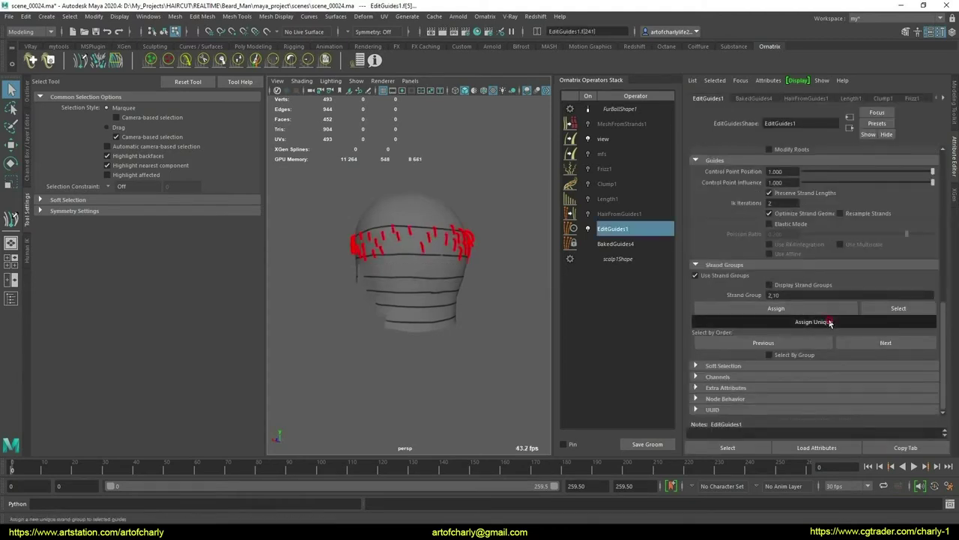
left_click(830, 323)
left_click_drag(368, 263, 582, 277, "alt")
left_click_drag(321, 215, 495, 285)
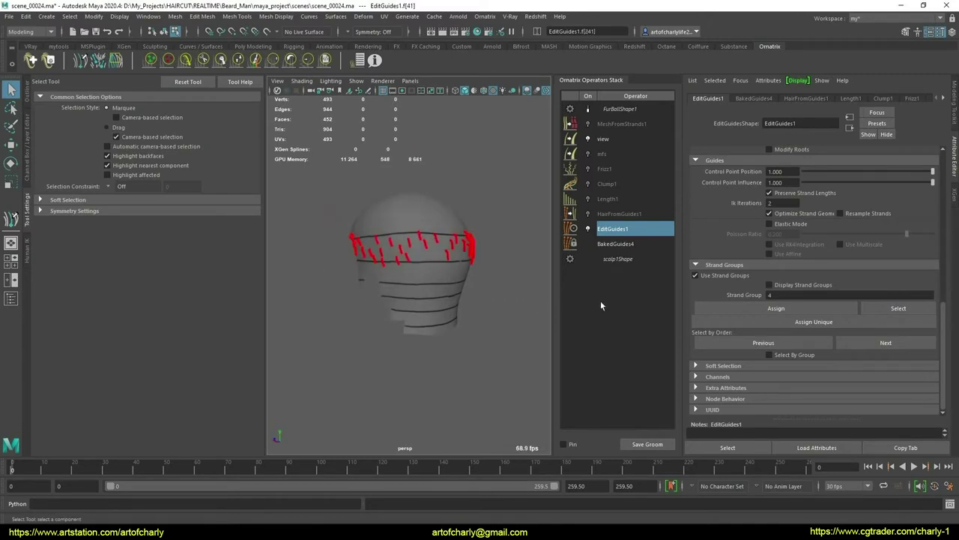
left_click(815, 322)
mouse_move(447, 259)
left_mouse_down("alt")
mouse_move(391, 289)
mouse_move(336, 293)
mouse_move(456, 299)
left_mouse_up("alt")
scroll(449, 294, "up", 5)
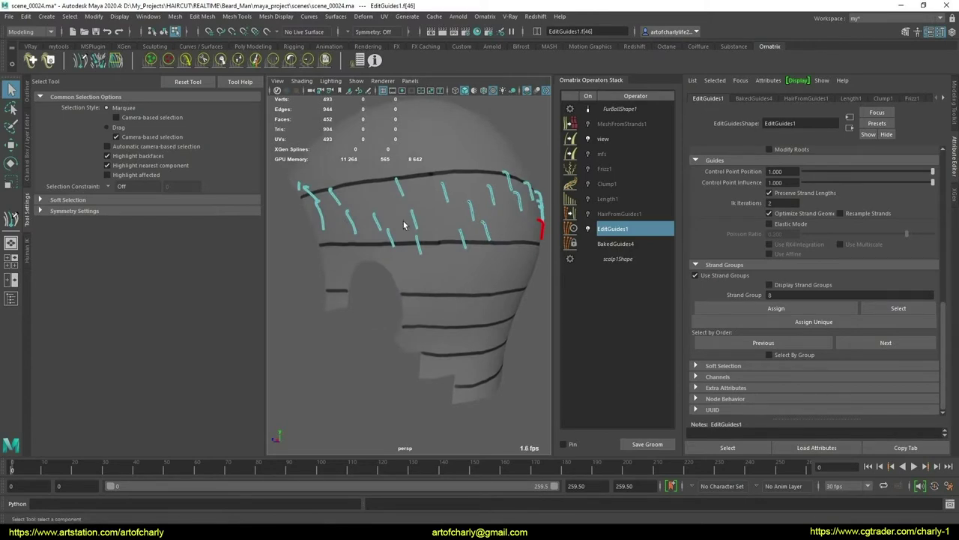
left_click_drag(354, 223, 364, 200, "alt")
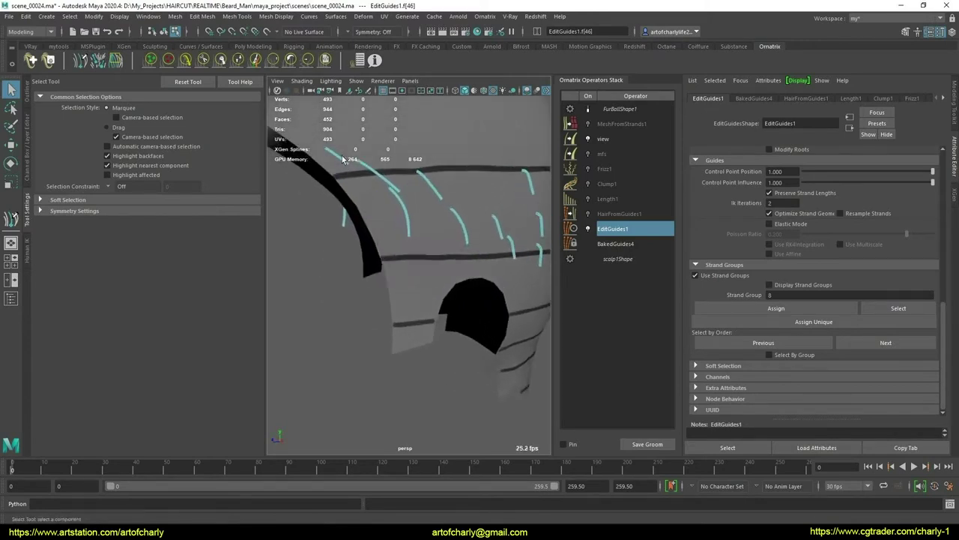
Move the selected guide down and right, toggling root editing to nudge its root
key("w")
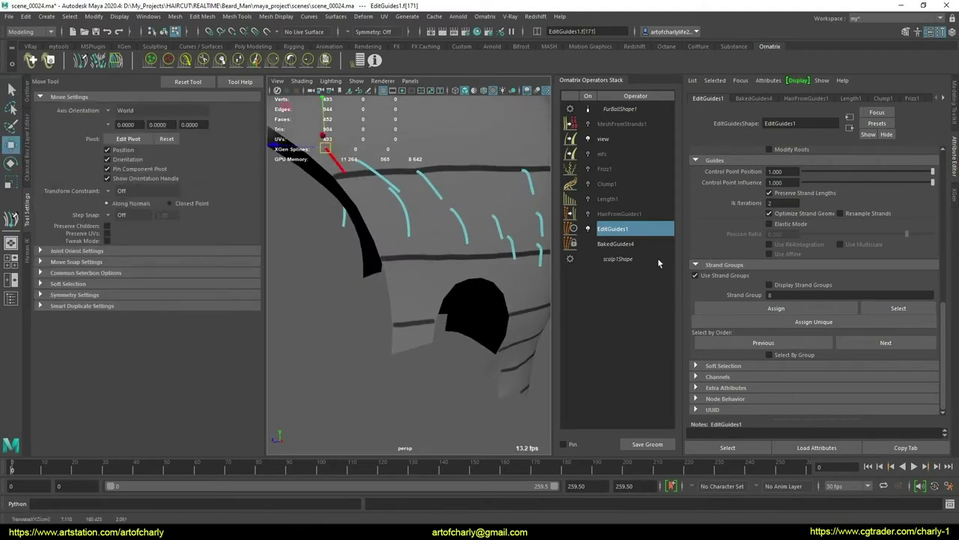
scroll(787, 314, "up", 2)
scroll(792, 296, "up", 3)
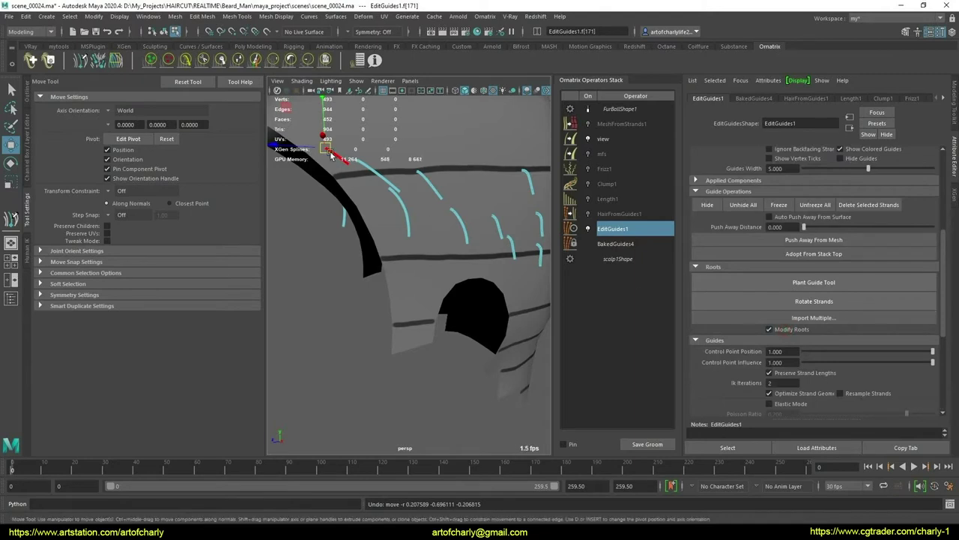
mouse_move(333, 161)
left_mouse_down()
mouse_move(344, 178)
mouse_move(458, 217)
left_mouse_up()
key("e")
key("r")
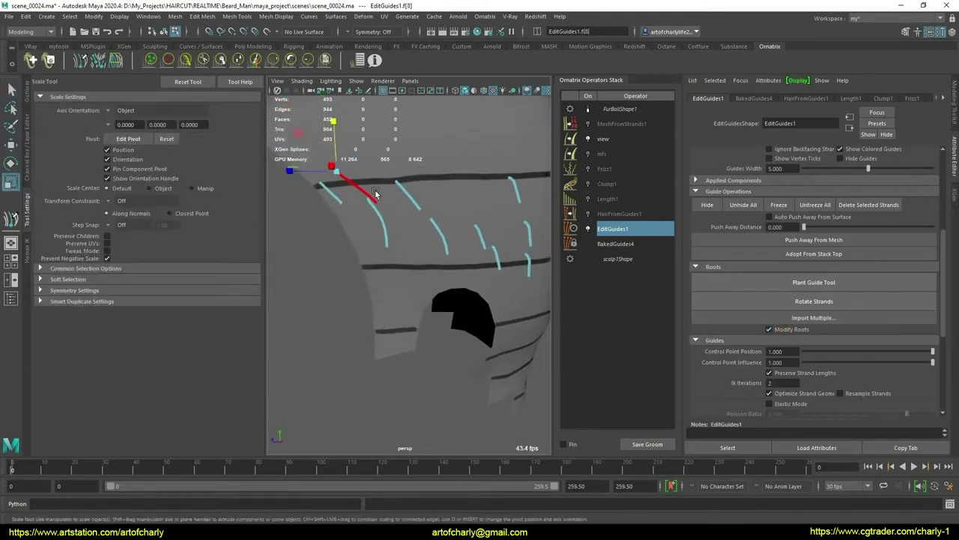
left_click(769, 329)
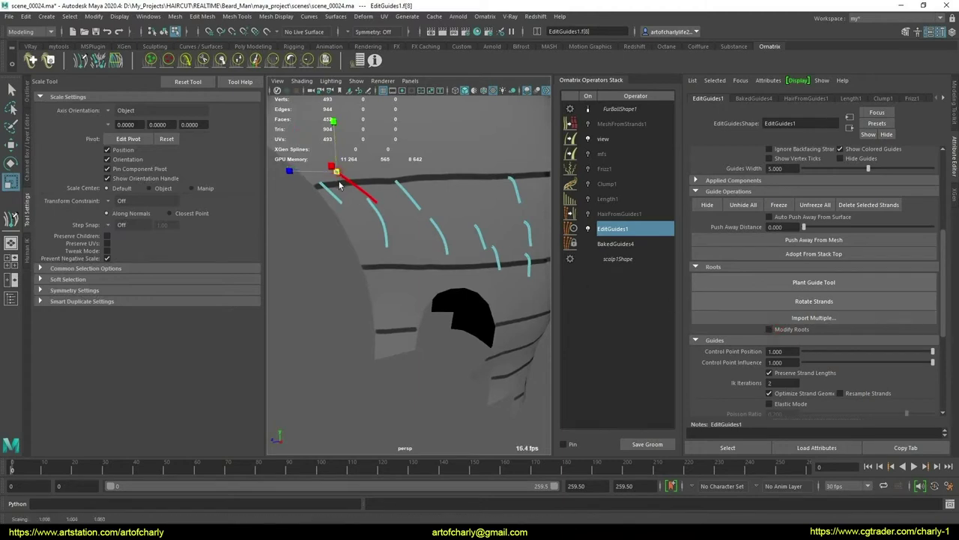
key("w")
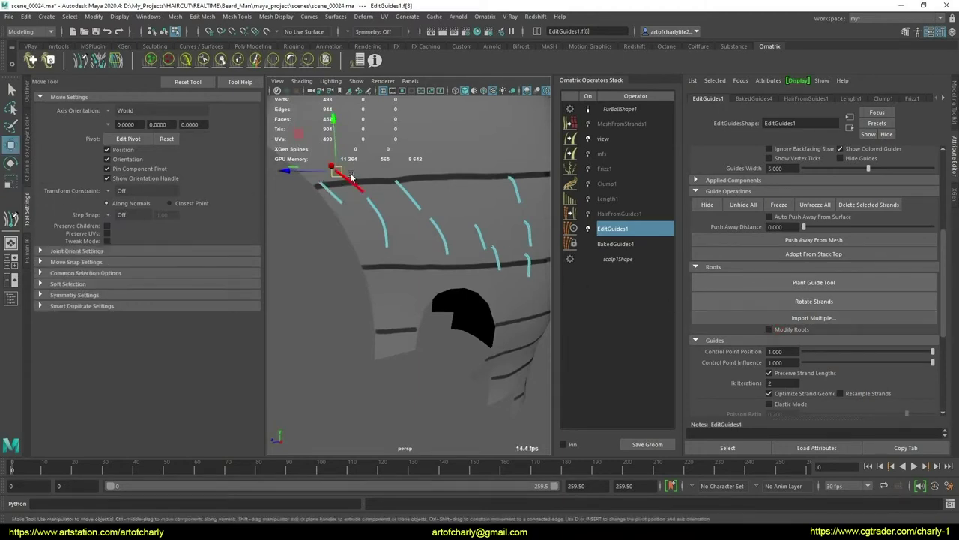
left_click(790, 331)
mouse_move(342, 172)
left_mouse_down()
mouse_move(386, 227)
mouse_move(463, 211)
left_mouse_up()
Select another guide strand along the upper scalp edge for repositioning
key("q")
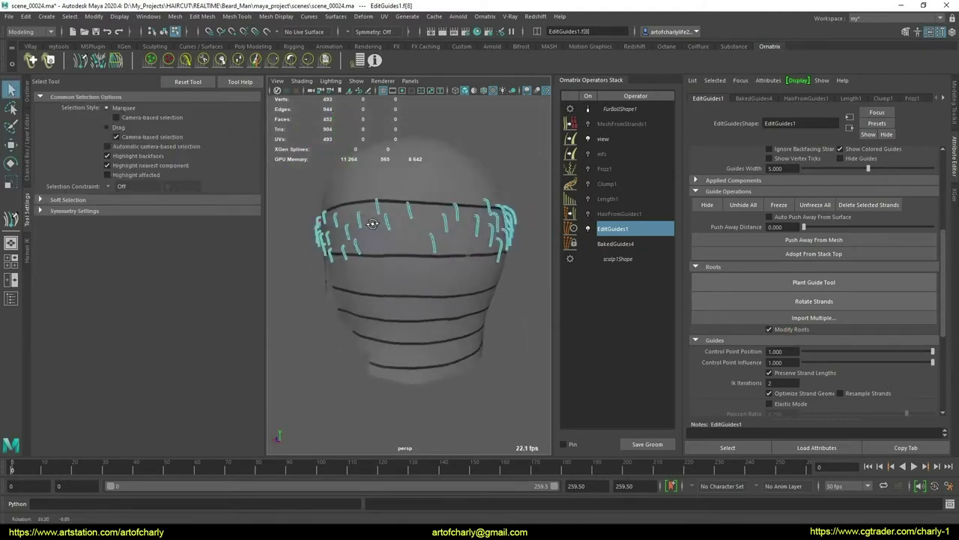
left_click(462, 208)
key("w")
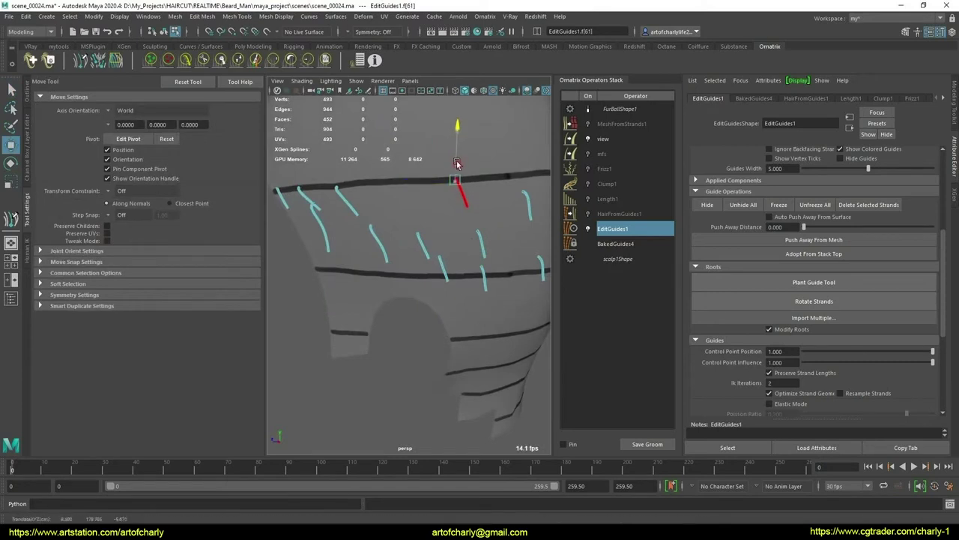
key("q")
left_click(82, 63)
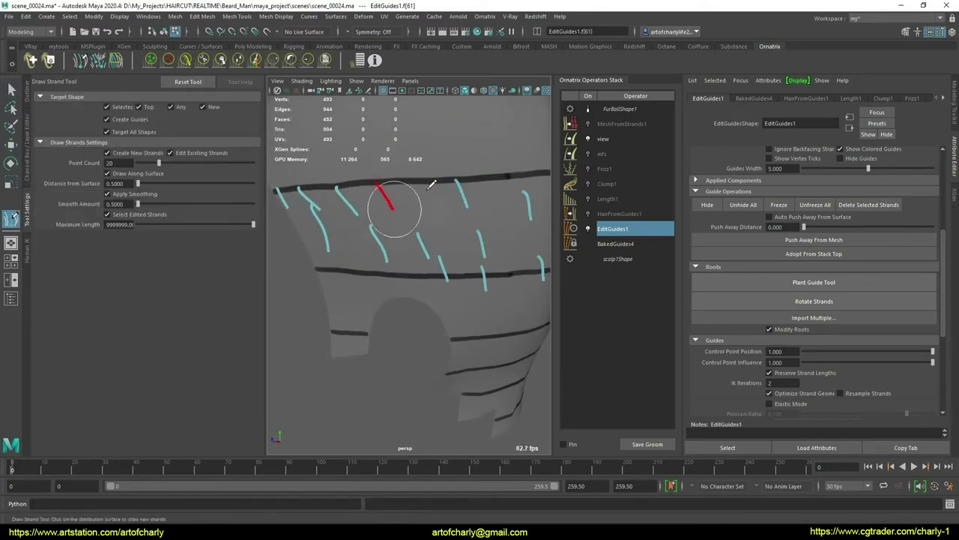
Turn off Edit Existing Strands so drawing adds new guides to the scalp band
mouse_move(477, 195)
left_mouse_down("alt")
mouse_move(471, 210)
mouse_move(454, 214)
mouse_move(420, 184)
mouse_move(450, 197)
left_mouse_up("alt")
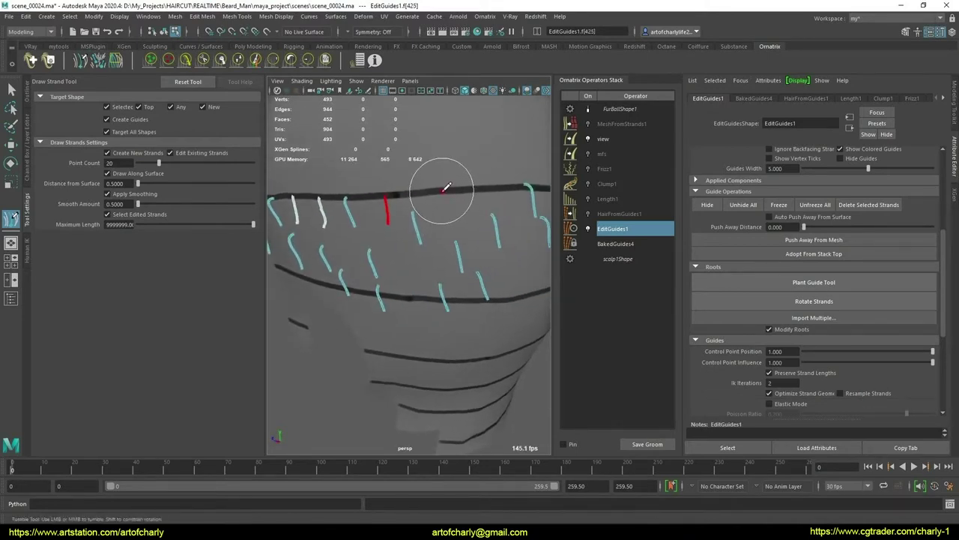
left_click(170, 152)
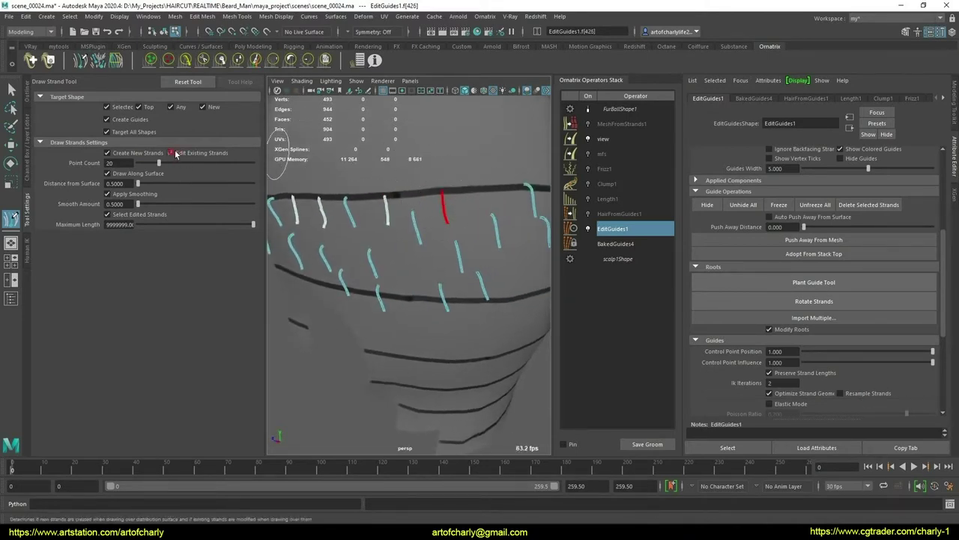
mouse_move(453, 192)
left_mouse_down("alt")
mouse_move(428, 183)
mouse_move(440, 193)
left_mouse_up("alt")
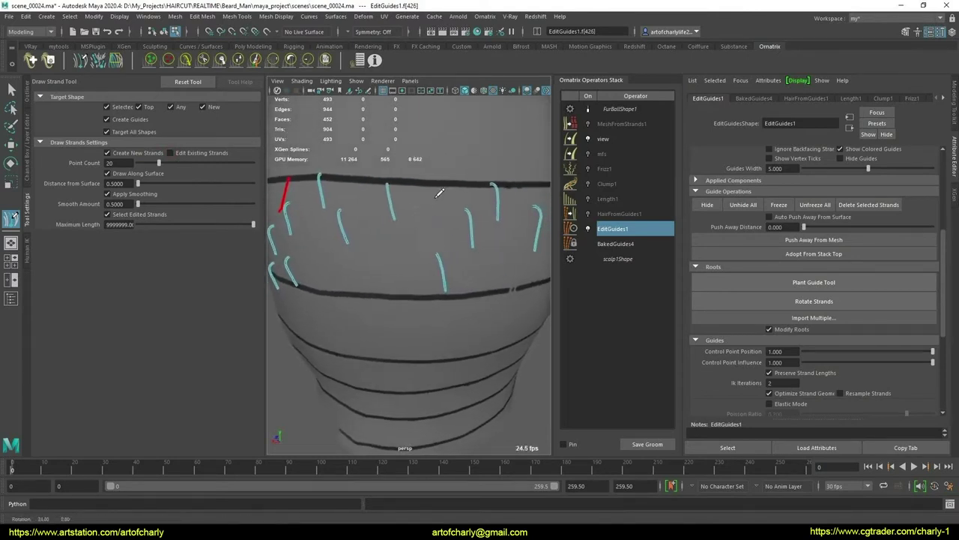
mouse_move(471, 203)
left_mouse_down("alt")
mouse_move(443, 208)
mouse_move(453, 187)
left_mouse_up("alt")
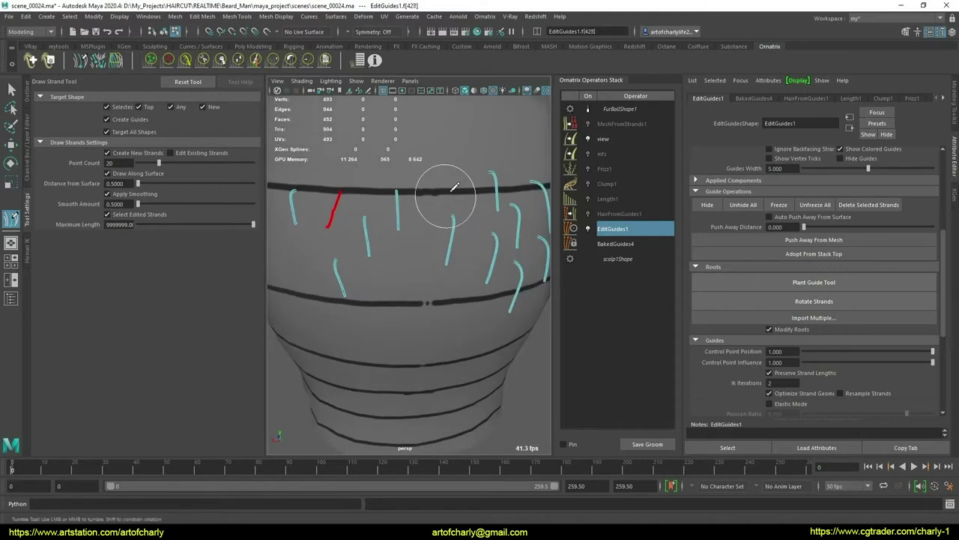
left_click_drag(446, 220, 428, 193, "alt")
Nudge the red guide strand slightly lower on the scalp with the Move tool
key("q")
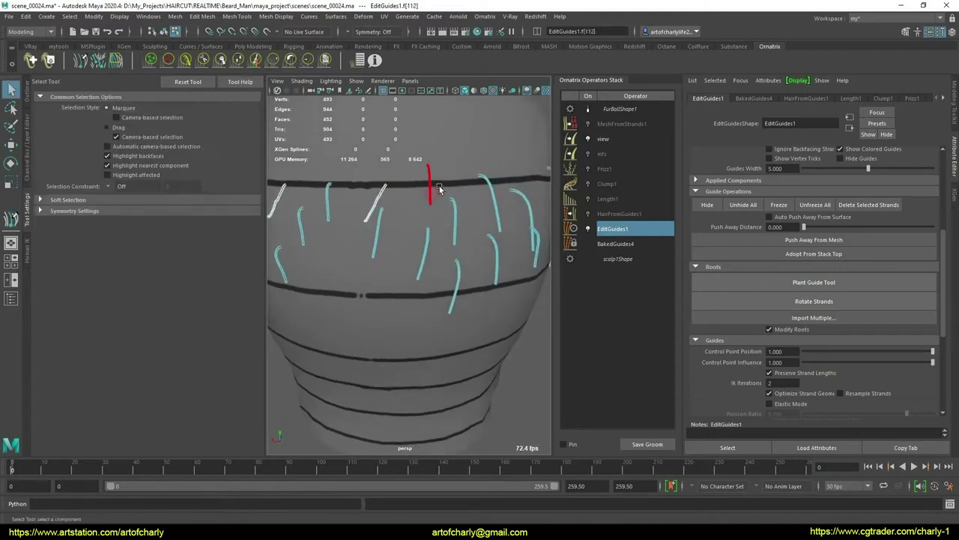
key("w")
left_click_drag(425, 140, 427, 161)
key("q")
Draw a new curved strand on the upper band and delete the unwanted red strand
left_click(82, 61)
left_click_drag(428, 197, 413, 203, "alt")
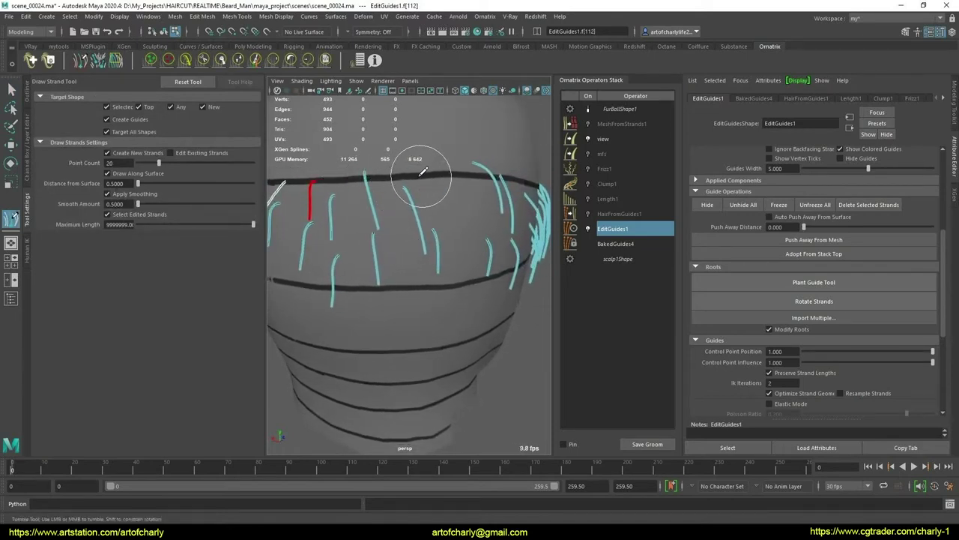
left_click_drag(454, 192, 418, 183, "alt")
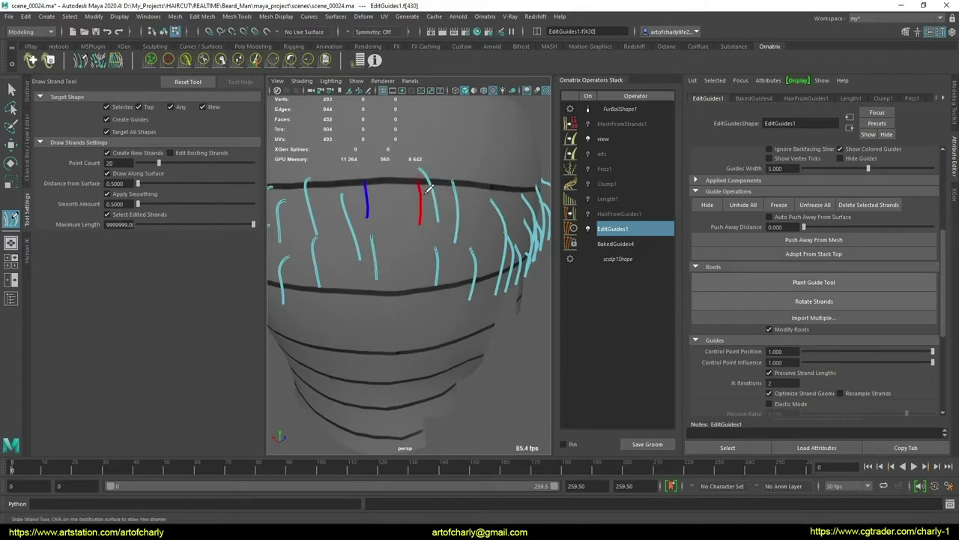
key("q")
mouse_move(422, 173)
left_mouse_down()
mouse_move(438, 220)
mouse_move(400, 207)
mouse_move(298, 210)
left_mouse_up()
left_click(869, 205)
Pick a strand on the upper band, resume drawing guides, then clear the strand selection
left_click(327, 219)
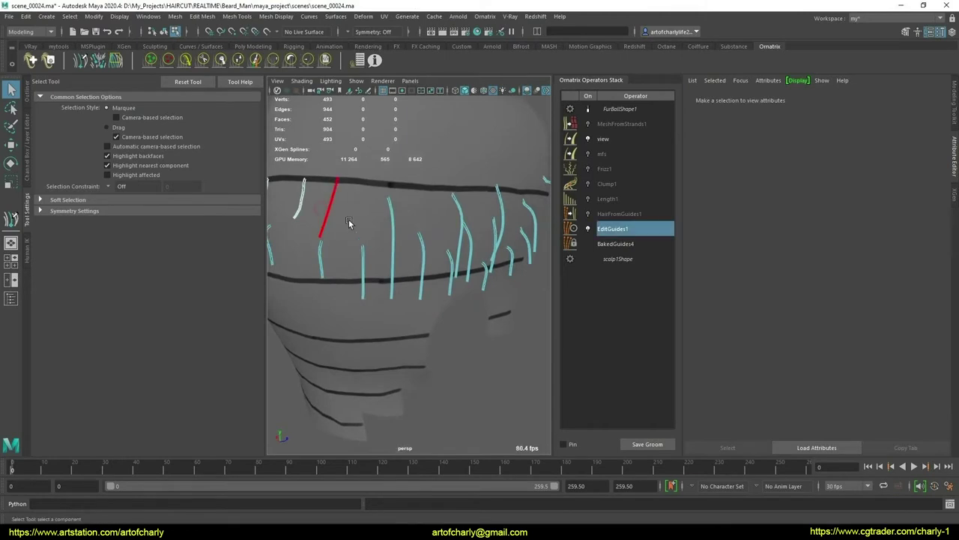
key("r")
key("q")
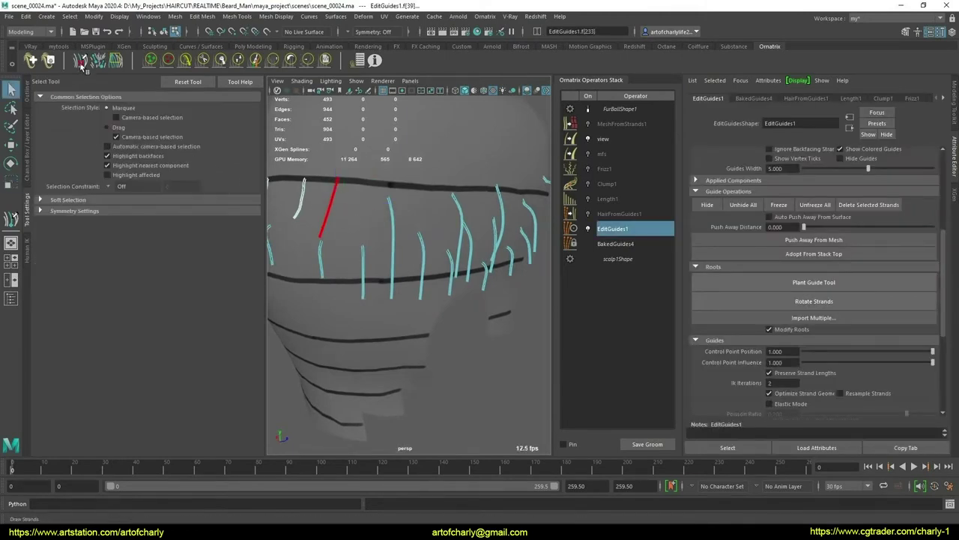
left_click(81, 61)
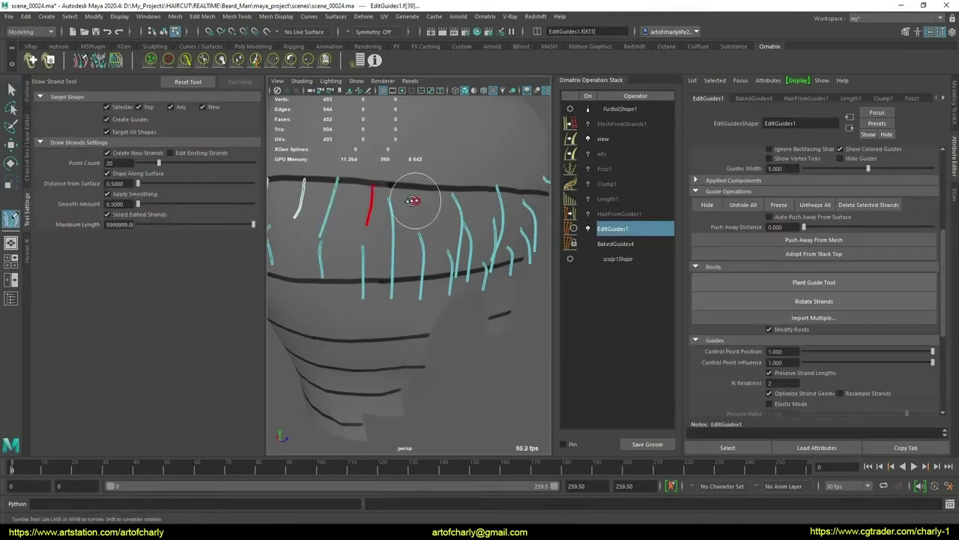
mouse_move(412, 200)
left_mouse_down("alt")
mouse_move(396, 197)
mouse_move(408, 171)
mouse_move(418, 203)
mouse_move(429, 189)
left_mouse_up("alt")
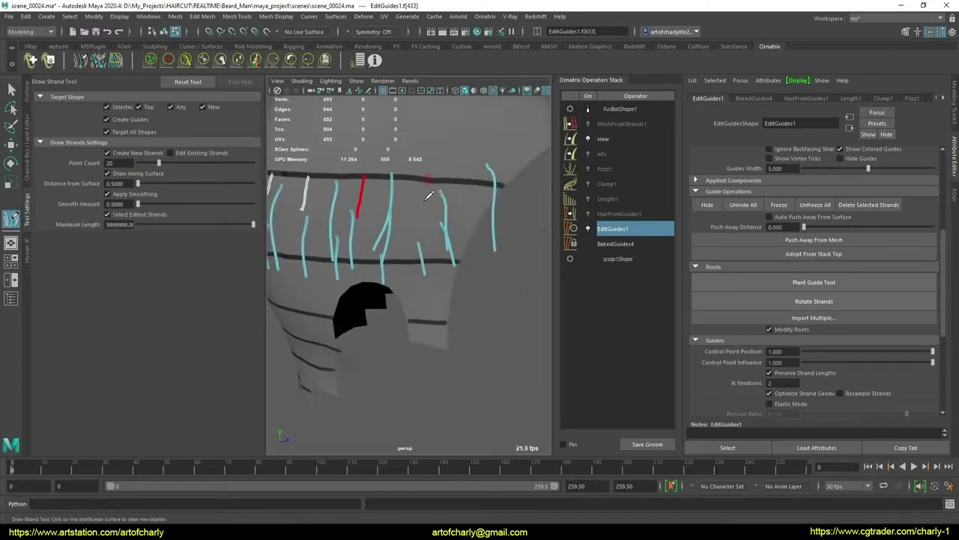
key("q")
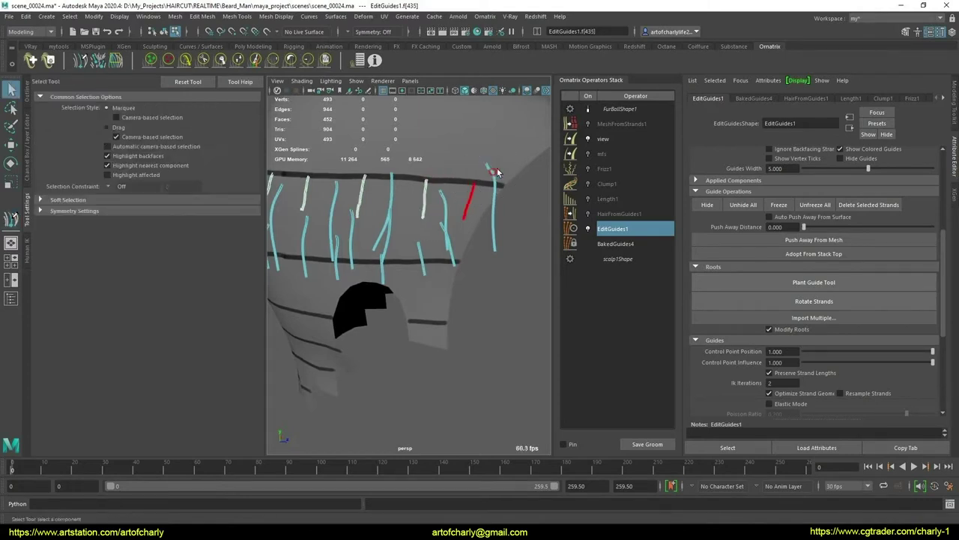
left_click(844, 211)
mouse_move(391, 223)
left_mouse_down("alt")
mouse_move(511, 233)
mouse_move(446, 232)
left_mouse_up("alt")
left_click_drag(438, 266, 366, 250, "alt")
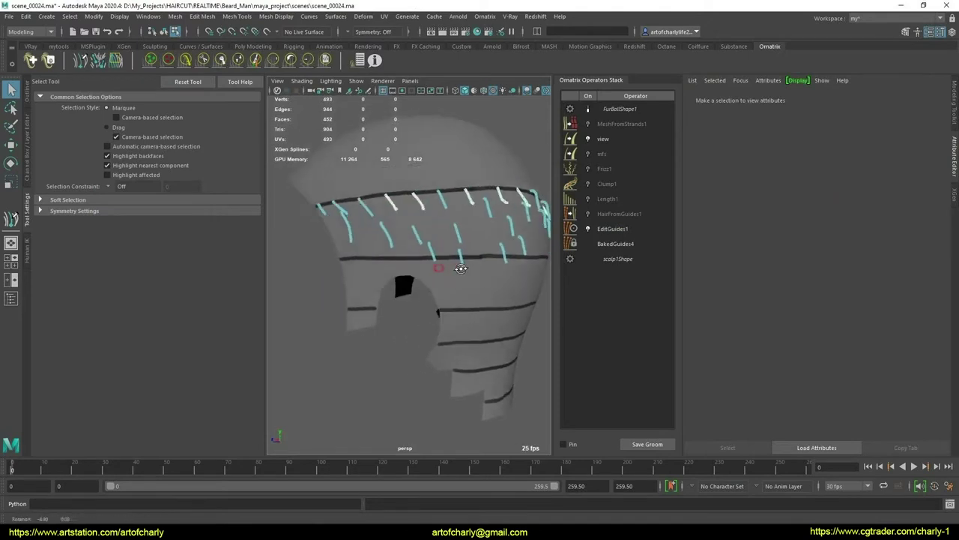
Draw two short new guide strands near the upper band on the side of the head
left_click(80, 63)
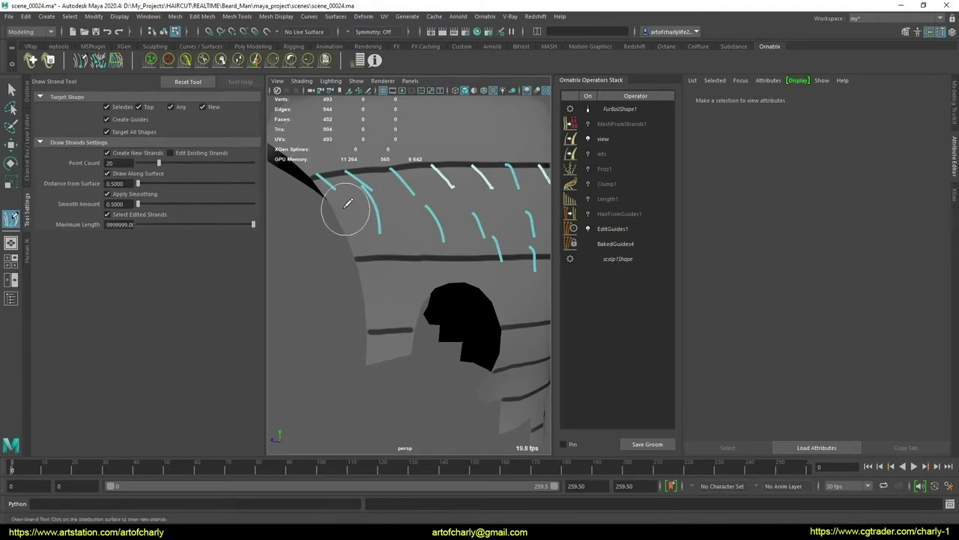
left_click_drag(365, 227, 394, 246)
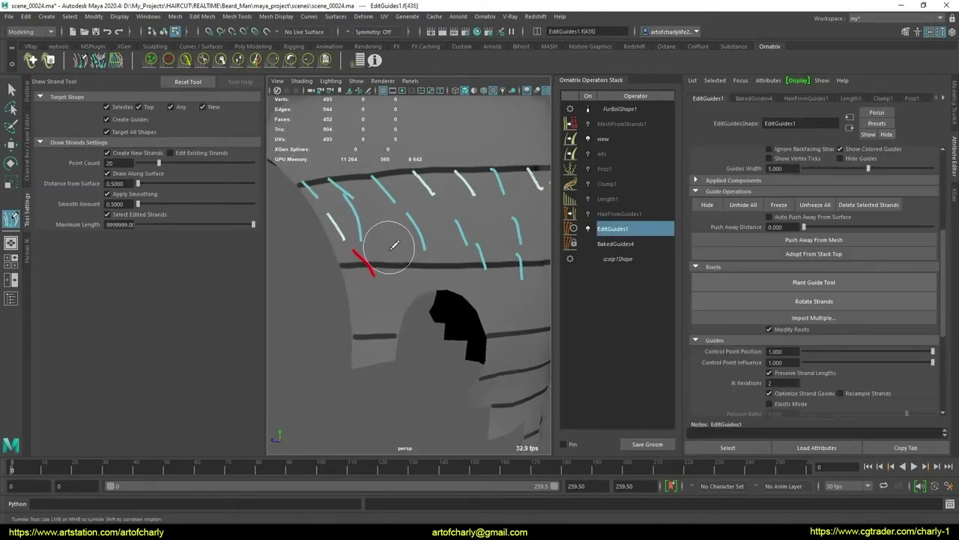
left_click(376, 225)
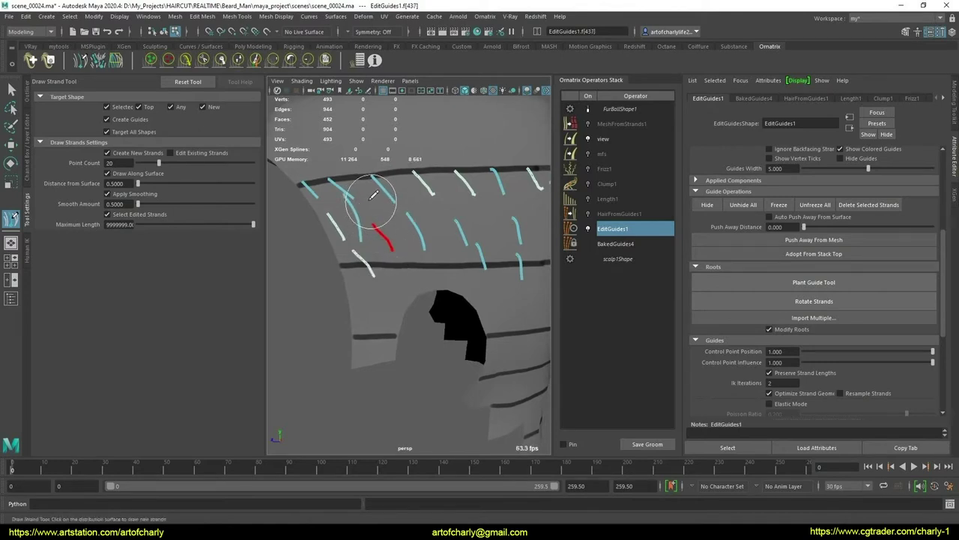
mouse_move(415, 252)
left_mouse_down("alt")
mouse_move(407, 256)
mouse_move(413, 279)
left_mouse_up("alt")
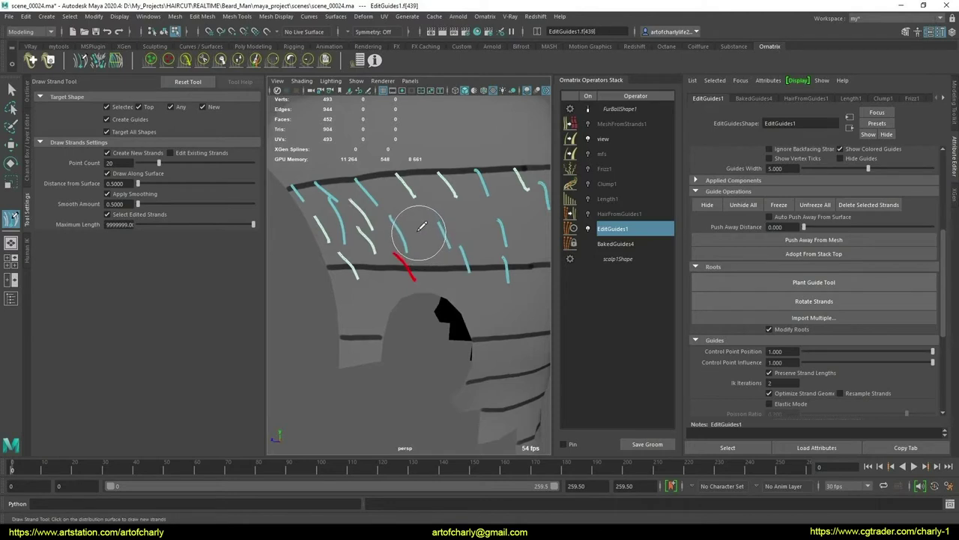
mouse_move(436, 225)
left_mouse_down("alt")
mouse_move(428, 248)
mouse_move(439, 268)
mouse_move(459, 241)
mouse_move(435, 247)
mouse_move(454, 225)
mouse_move(441, 216)
mouse_move(459, 287)
mouse_move(405, 221)
mouse_move(383, 253)
mouse_move(422, 213)
mouse_move(386, 262)
left_mouse_up("alt")
Undo the last unwanted strand change and inspect the left side of the head
scroll(385, 261, "down", 3)
scroll(400, 268, "up", 2)
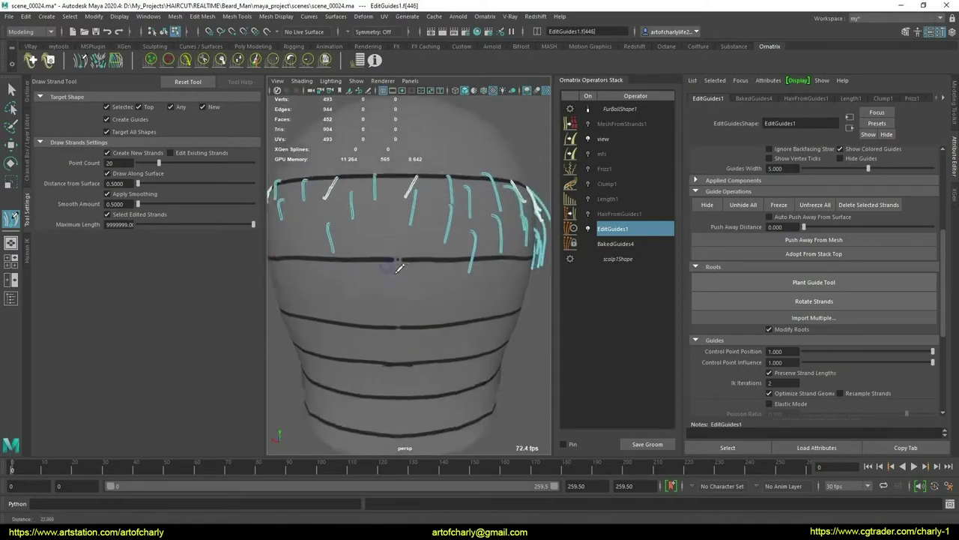
middle_click_drag(399, 267, 418, 253, "alt")
key("ctrl+z")
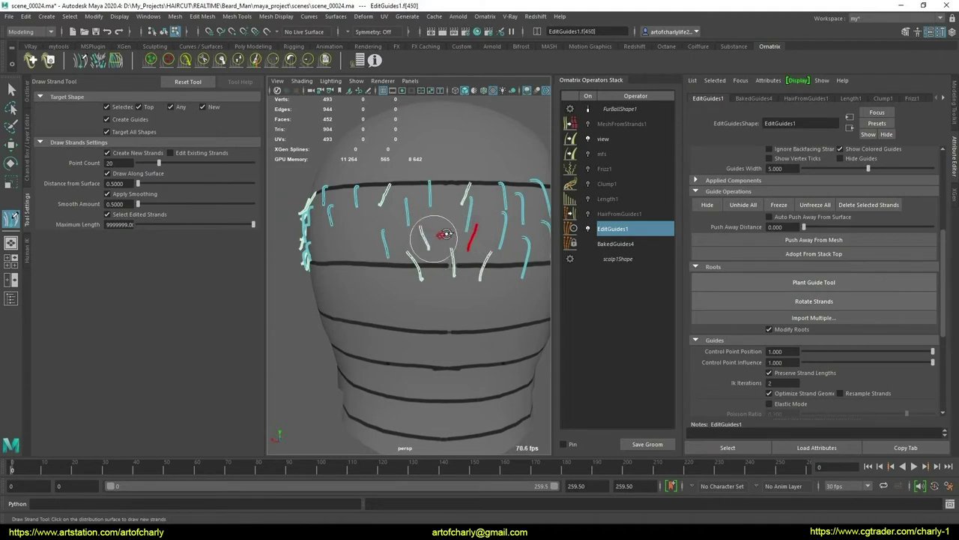
mouse_move(445, 234)
left_mouse_down("alt")
mouse_move(471, 235)
mouse_move(434, 217)
left_mouse_up("alt")
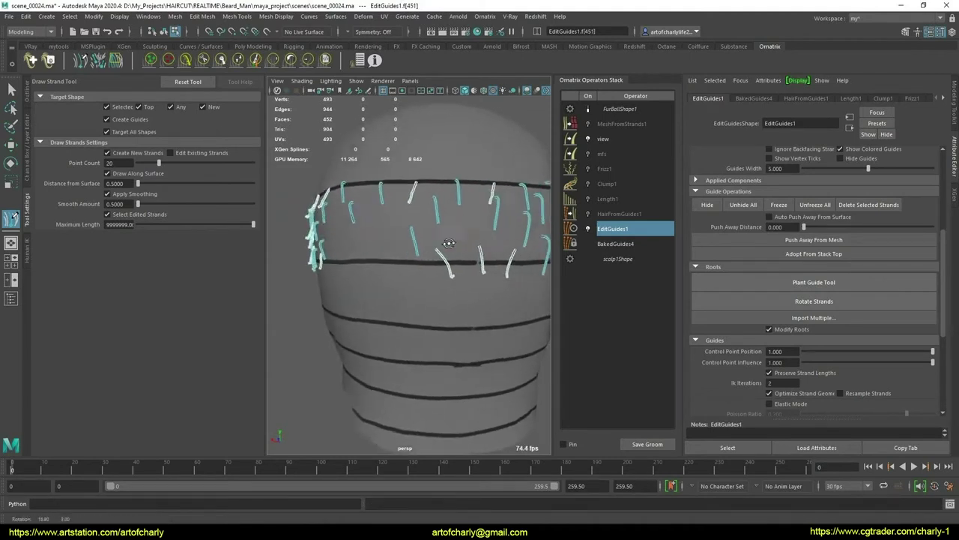
mouse_move(489, 236)
left_mouse_down("alt")
mouse_move(488, 225)
mouse_move(484, 242)
mouse_move(416, 251)
mouse_move(458, 251)
mouse_move(405, 245)
mouse_move(396, 235)
mouse_move(402, 225)
mouse_move(401, 251)
mouse_move(363, 254)
mouse_move(385, 252)
mouse_move(418, 270)
mouse_move(479, 261)
mouse_move(449, 269)
left_mouse_up("alt")
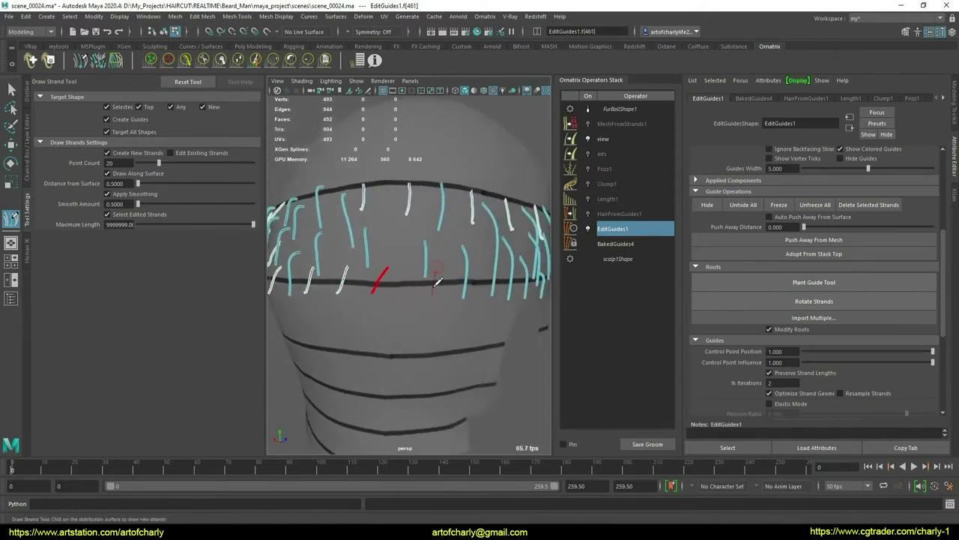
mouse_move(446, 233)
left_mouse_down("alt")
mouse_move(435, 242)
mouse_move(439, 225)
left_mouse_up("alt")
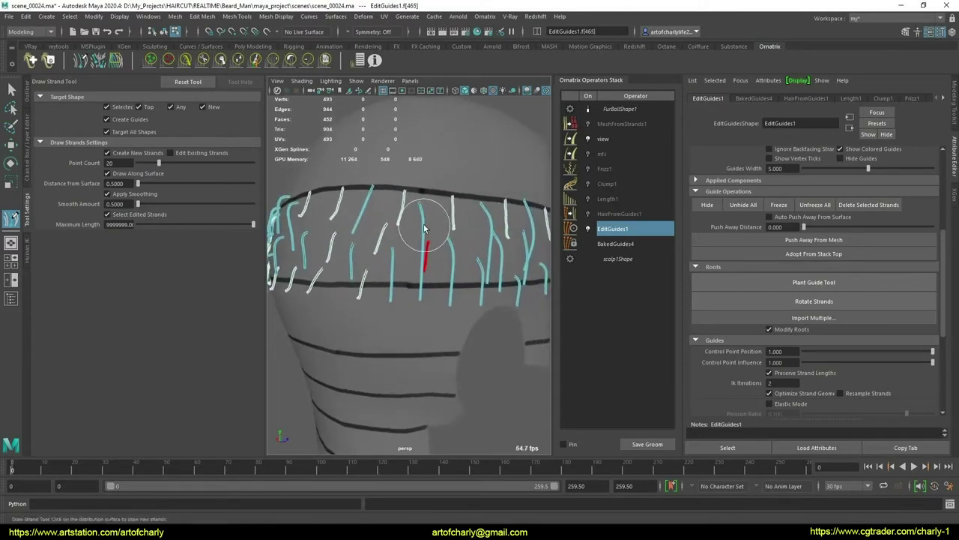
Shrink the red guide strand to a short stub while keeping strand roots fixed
key("q")
key("r")
left_click(768, 329)
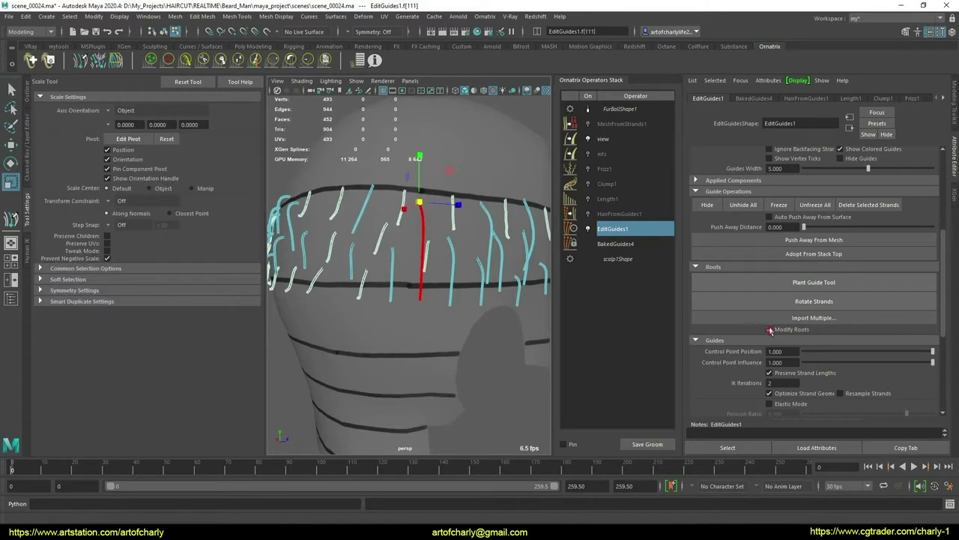
middle_click_drag(439, 227, 393, 249)
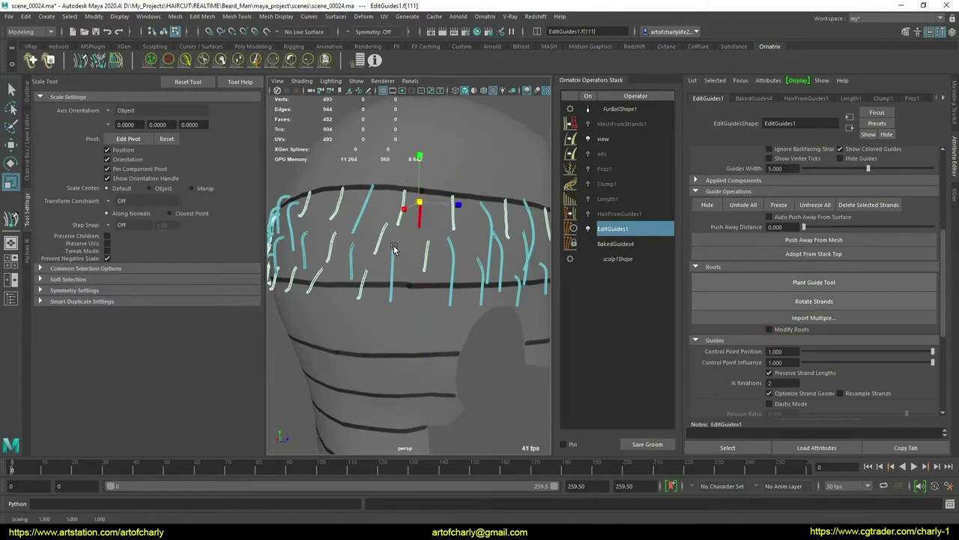
left_click_drag(447, 286, 412, 277, "alt")
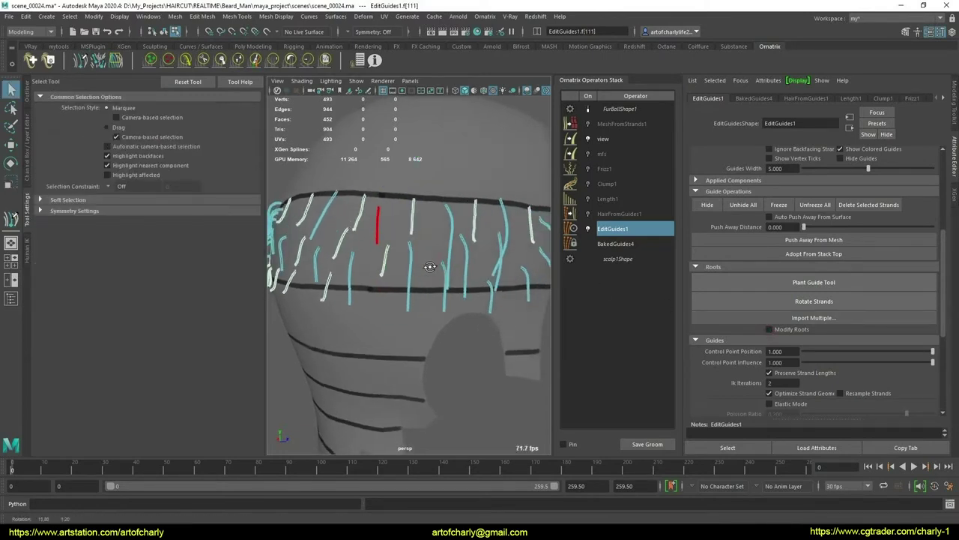
Let roots move again and shift another band strand slightly lower
left_click(407, 259)
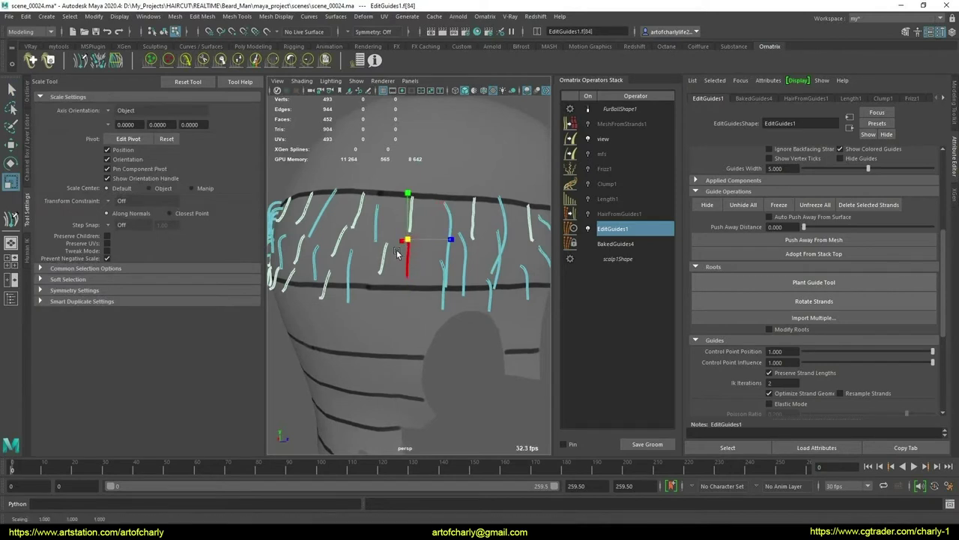
key("q")
key("w")
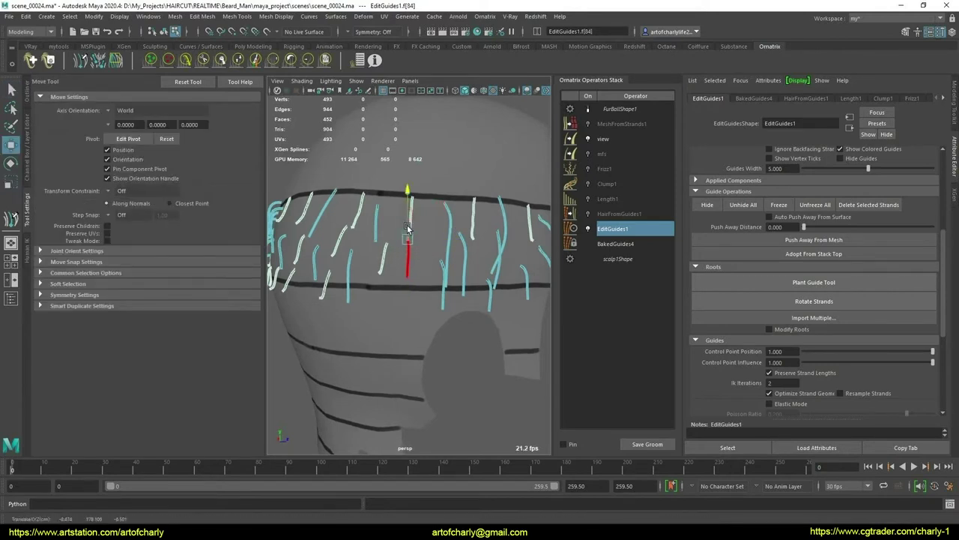
left_click(769, 329)
left_click_drag(407, 220, 406, 233)
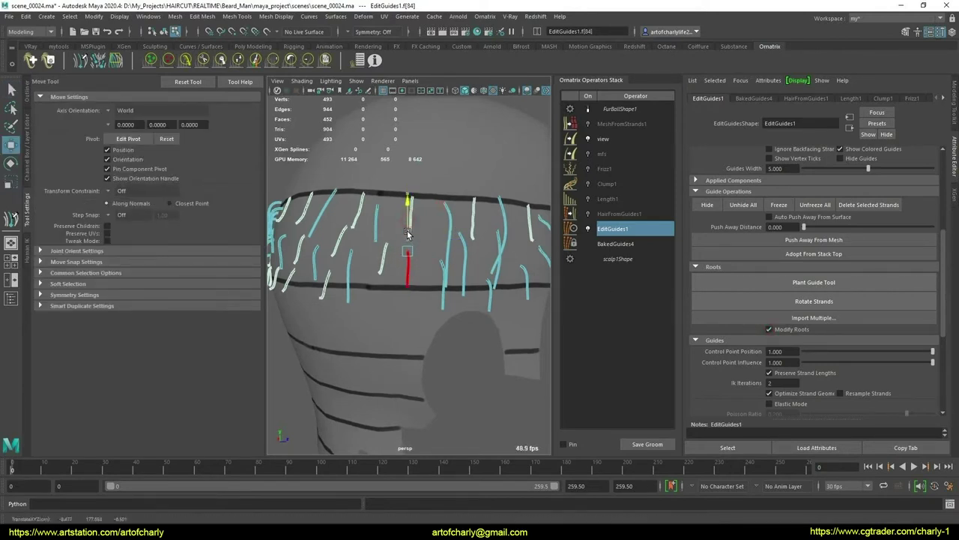
key("q")
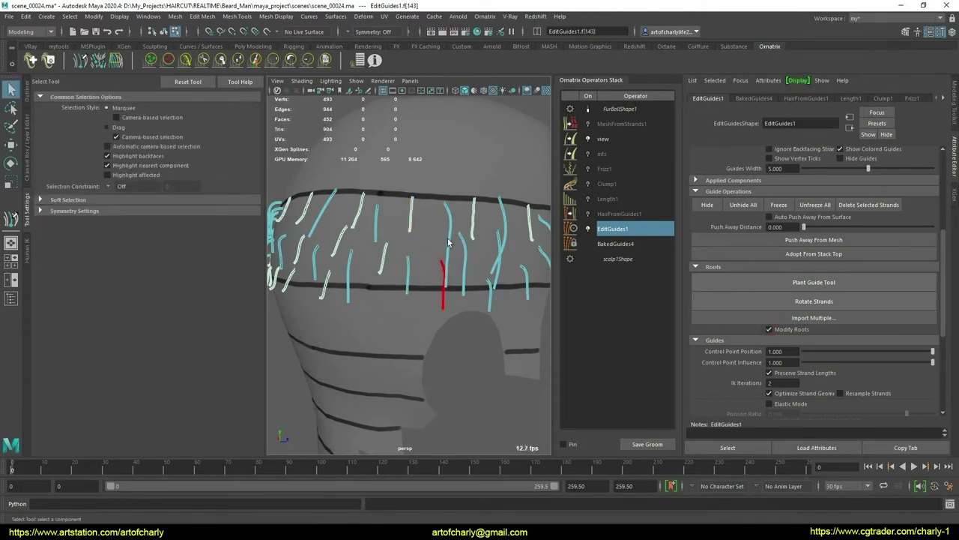
key("w")
key("q")
Select a strand lower on the band and shorten it
left_click(448, 247)
key("r")
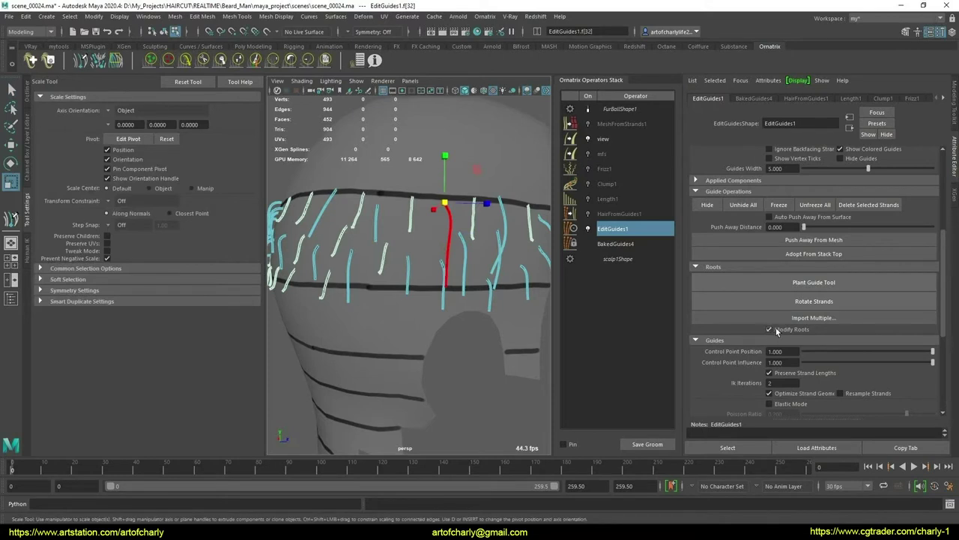
left_click_drag(476, 211, 434, 216)
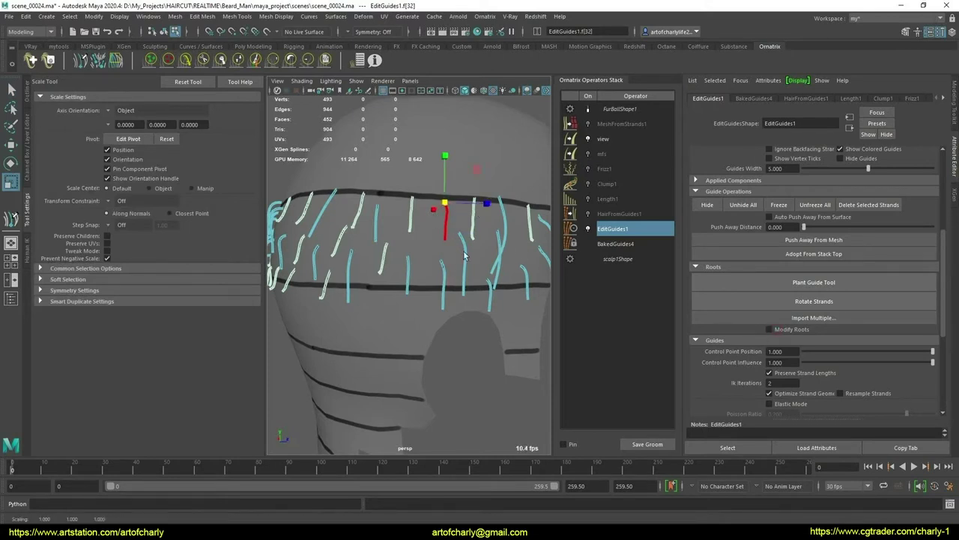
key("q")
mouse_move(464, 256)
left_mouse_down("alt")
mouse_move(446, 257)
mouse_move(440, 238)
left_mouse_up("alt")
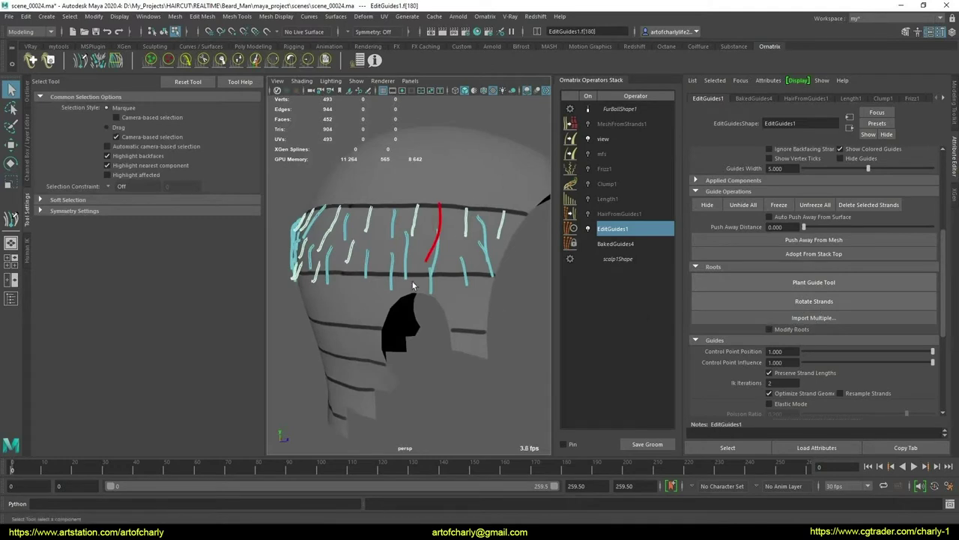
Rotate the red strand so its angle matches the neighbouring guides
key("r")
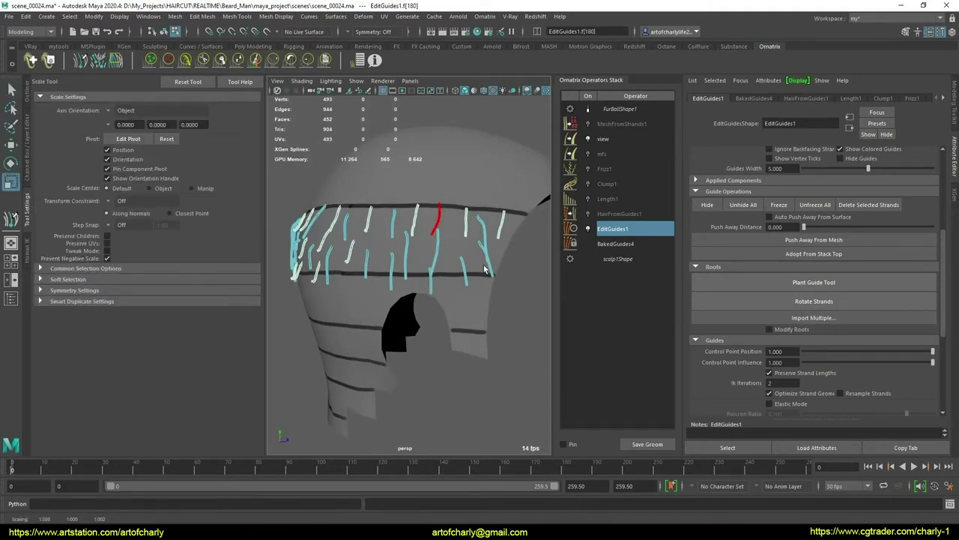
key("q")
key("e")
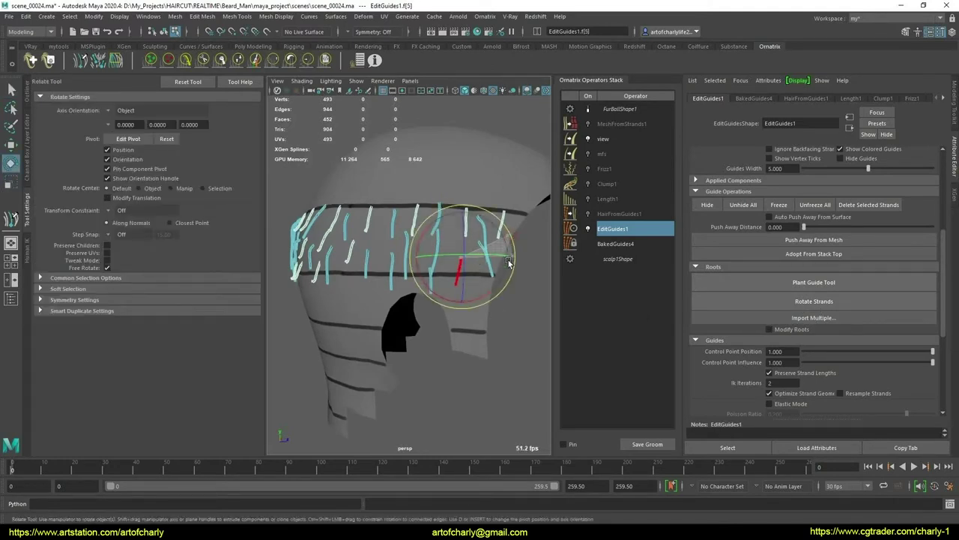
key("q")
key("e")
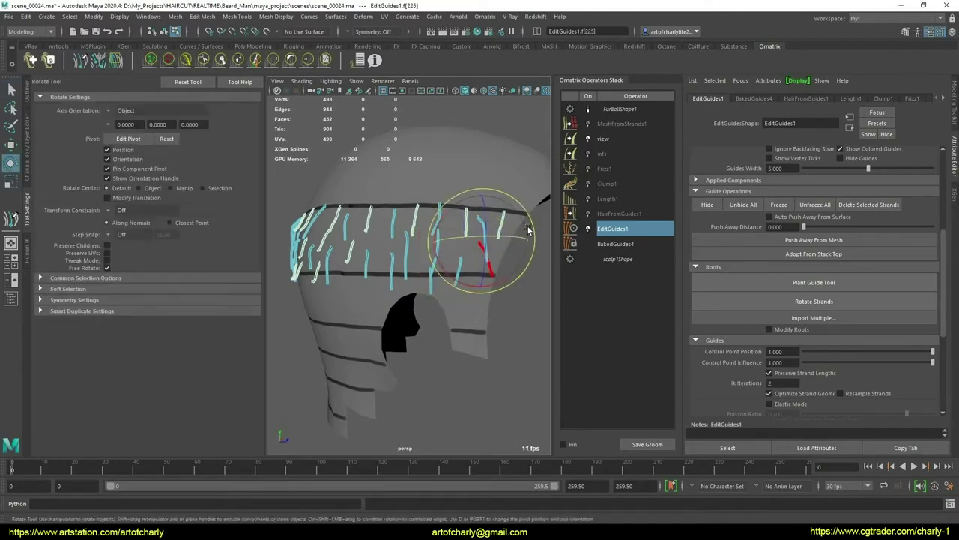
left_click_drag(511, 249, 505, 263)
key("q")
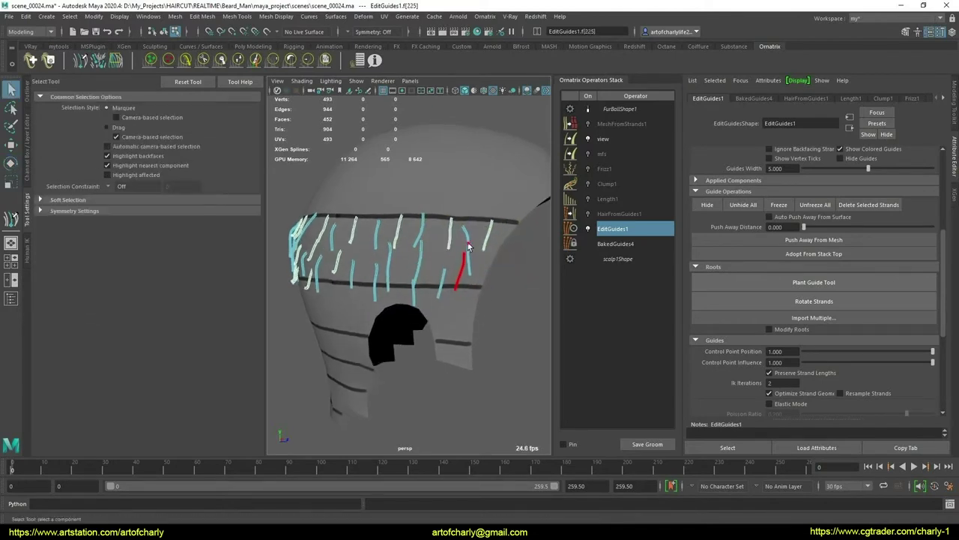
key("r")
key("q")
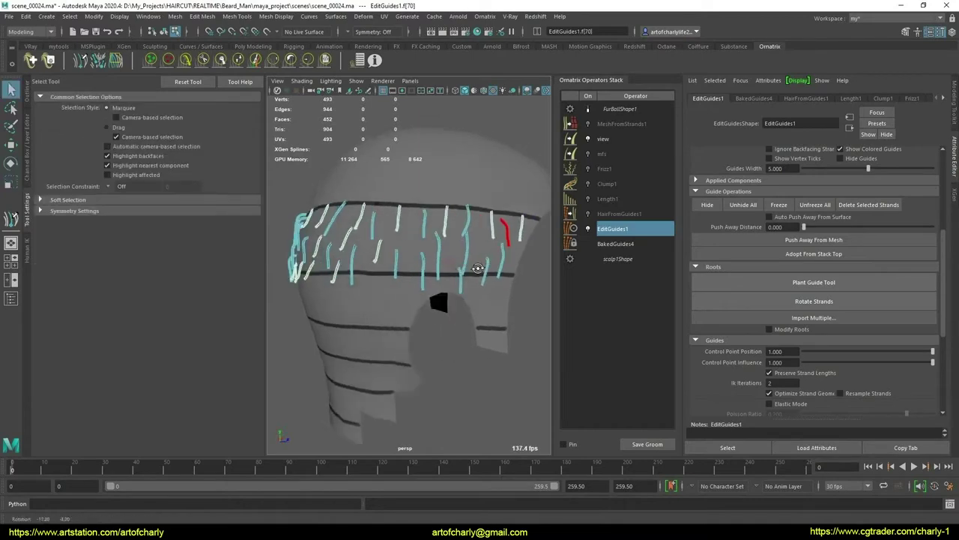
mouse_move(452, 243)
left_mouse_down("alt")
mouse_move(473, 260)
mouse_move(454, 328)
left_mouse_up("alt")
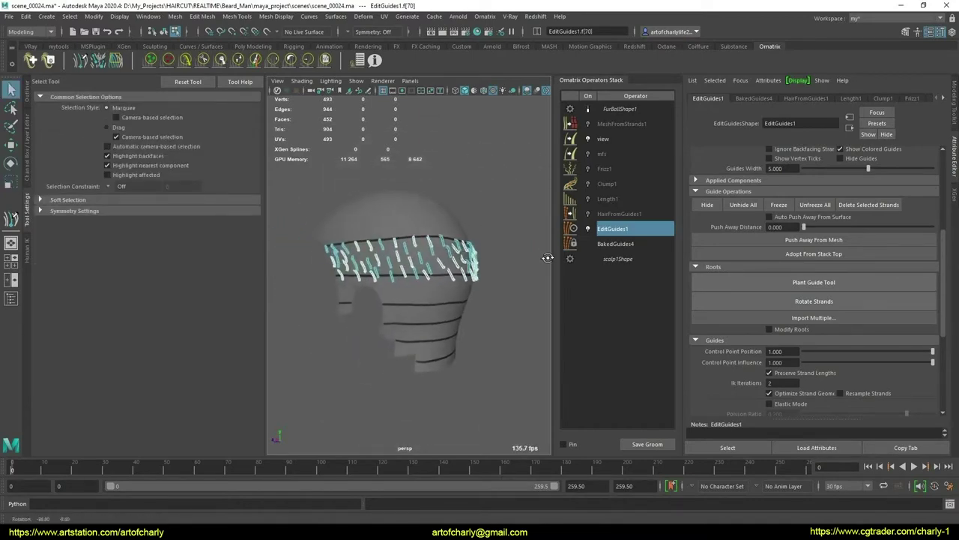
scroll(450, 315, "up", 3)
scroll(448, 308, "up", 3)
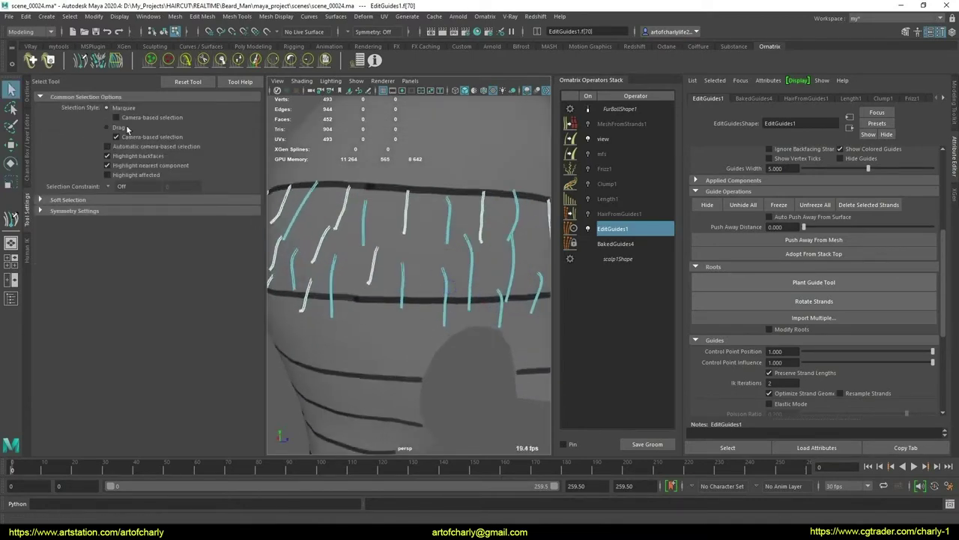
Draw one more guide strand on the scalp band
key("y")
mouse_move(422, 252)
left_mouse_down("alt")
mouse_move(407, 232)
mouse_move(399, 271)
mouse_move(459, 232)
mouse_move(505, 262)
left_mouse_up("alt")
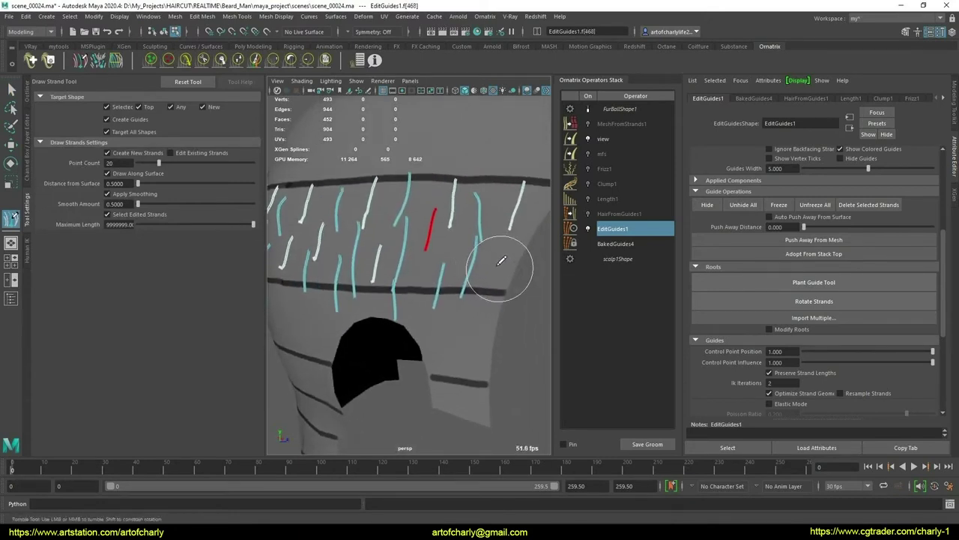
mouse_move(492, 300)
left_mouse_down("alt")
mouse_move(486, 278)
mouse_move(428, 290)
mouse_move(407, 273)
left_mouse_up("alt")
mouse_move(419, 274)
right_mouse_down("alt")
mouse_move(432, 260)
mouse_move(390, 247)
right_mouse_up("alt")
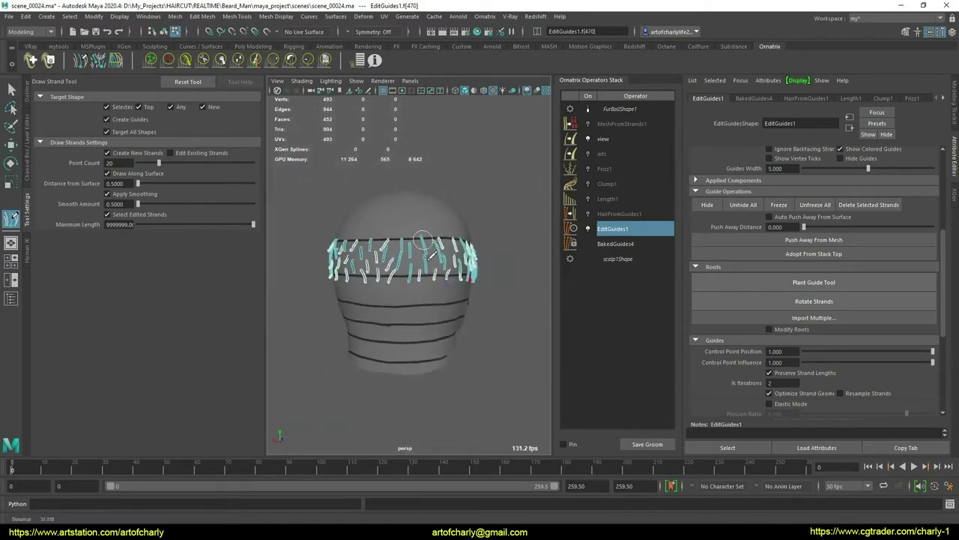
key("q")
Select the band's guides and assign them a unique strand group (group 8)
left_click_drag(440, 283, 479, 315)
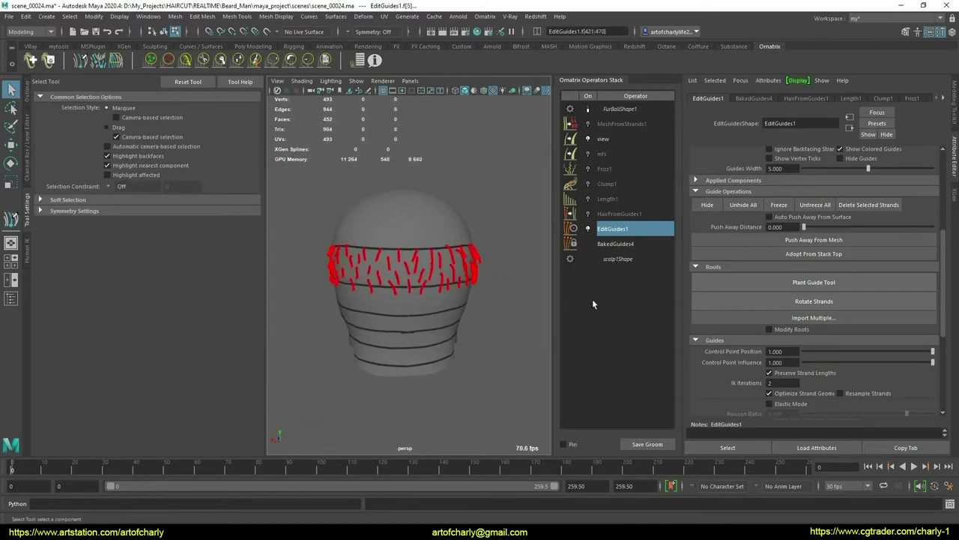
scroll(807, 343, "down", 2)
scroll(792, 370, "down", 3)
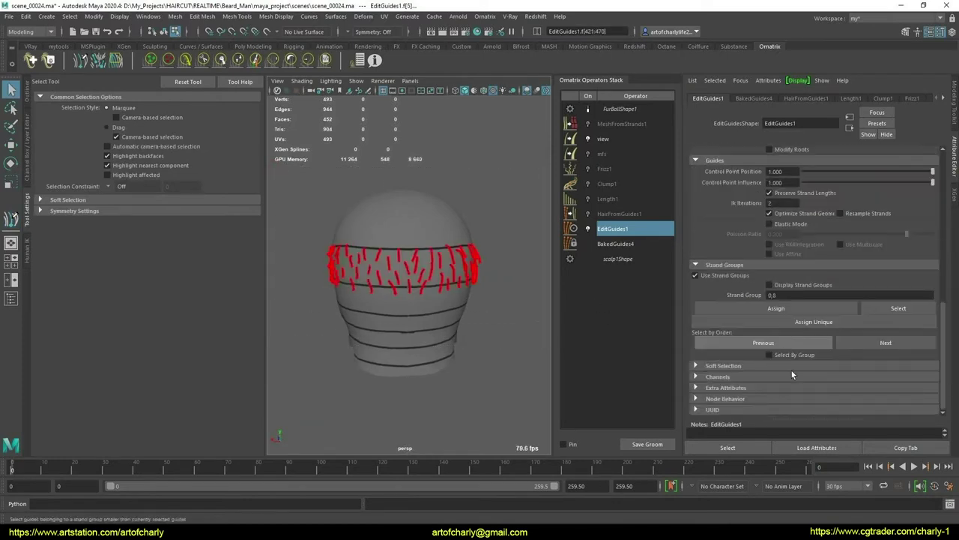
left_click(810, 323)
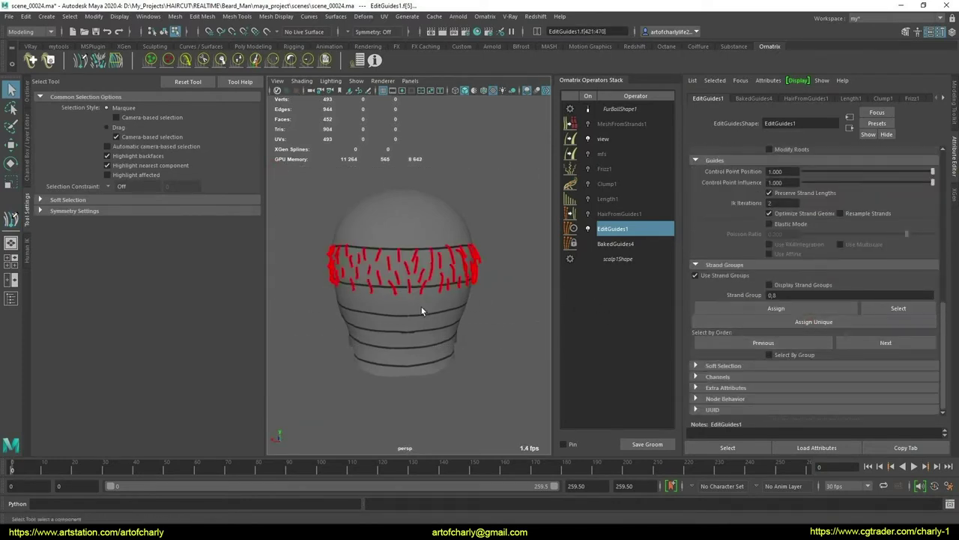
left_click(423, 283)
left_click_drag(422, 283, 362, 260, "alt")
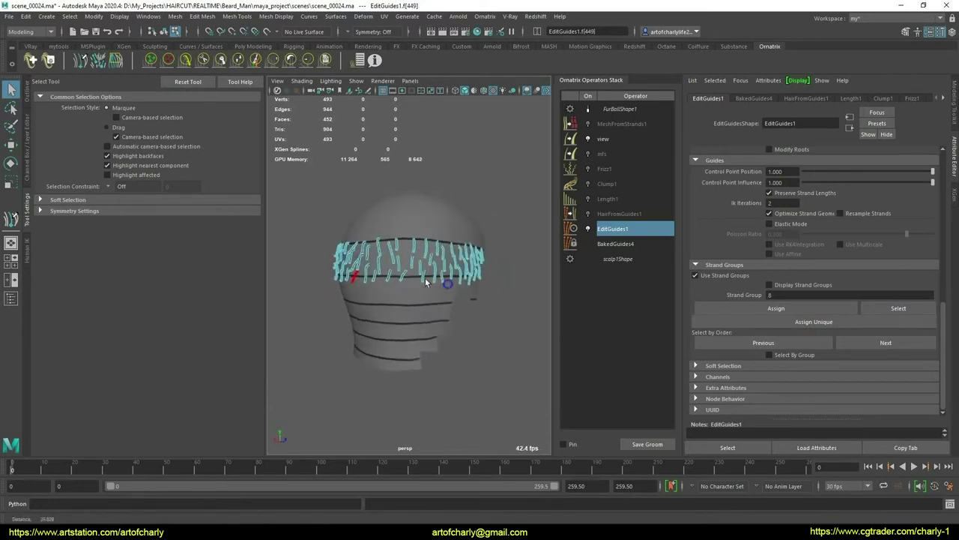
left_click_drag(289, 196, 537, 357)
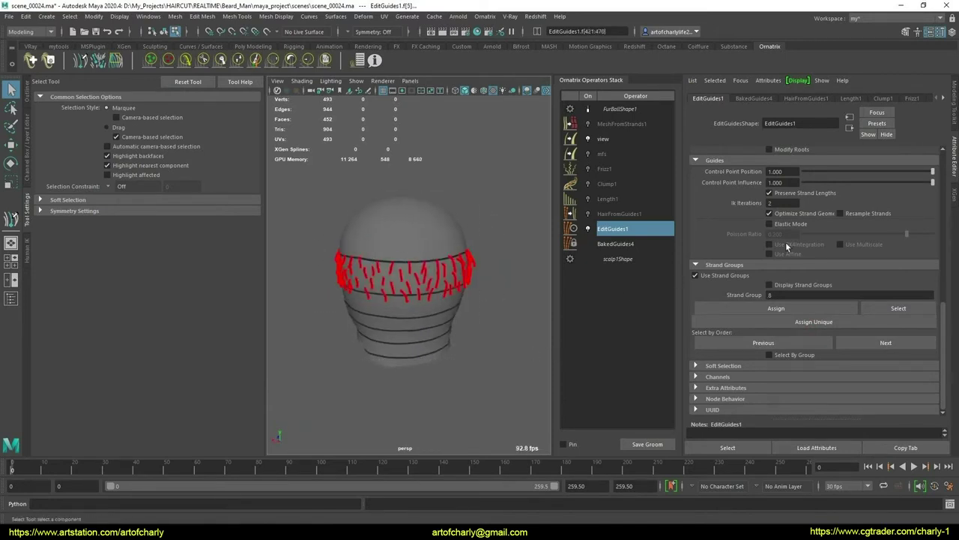
scroll(787, 248, "up", 3)
Draw four new guide strands along the dark line between the pink and cyan bands
mouse_move(404, 225)
left_mouse_down("alt")
mouse_move(469, 255)
mouse_move(496, 255)
mouse_move(300, 253)
mouse_move(404, 259)
mouse_move(420, 269)
left_mouse_up("alt")
scroll(360, 307, "up", 3)
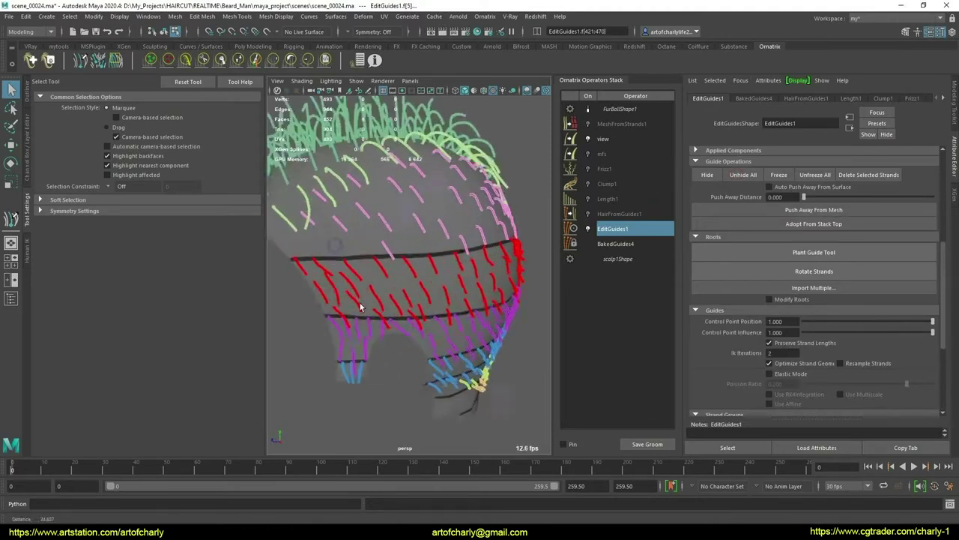
mouse_move(359, 307)
left_mouse_down("alt")
mouse_move(386, 270)
mouse_move(428, 252)
mouse_move(330, 230)
mouse_move(448, 282)
left_mouse_up("alt")
scroll(402, 242, "up", 2)
scroll(401, 241, "down", 3)
scroll(447, 282, "up", 3)
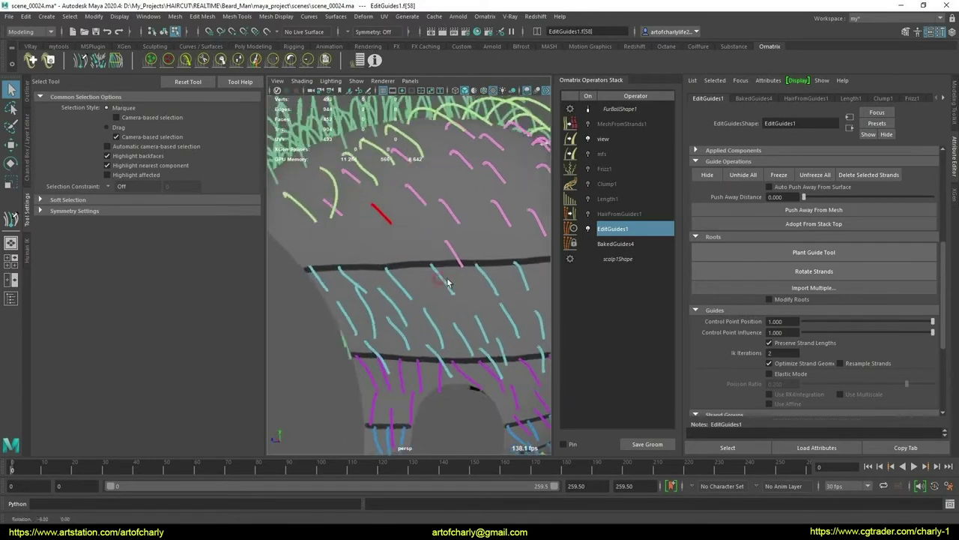
left_click(82, 64)
left_click_drag(433, 193, 364, 198, "alt")
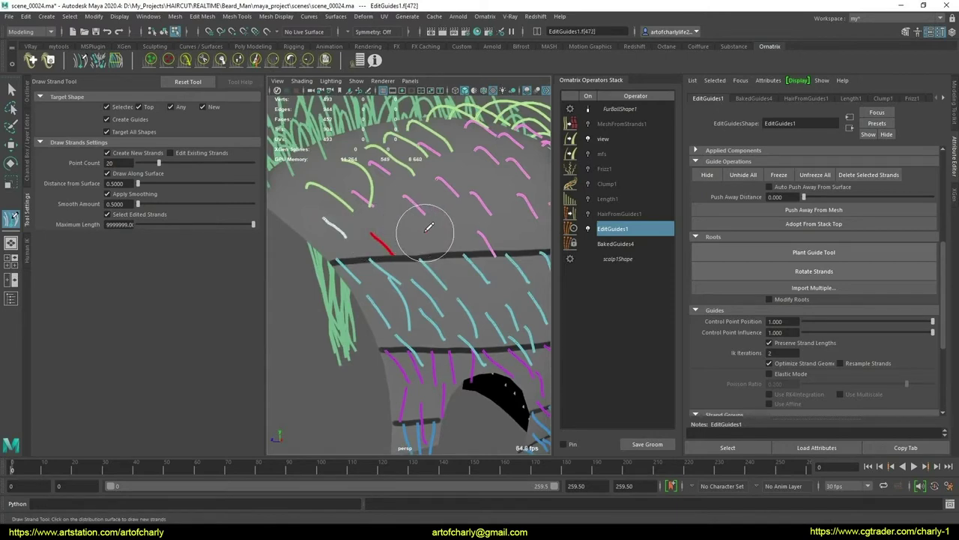
left_click_drag(469, 240, 450, 247, "alt")
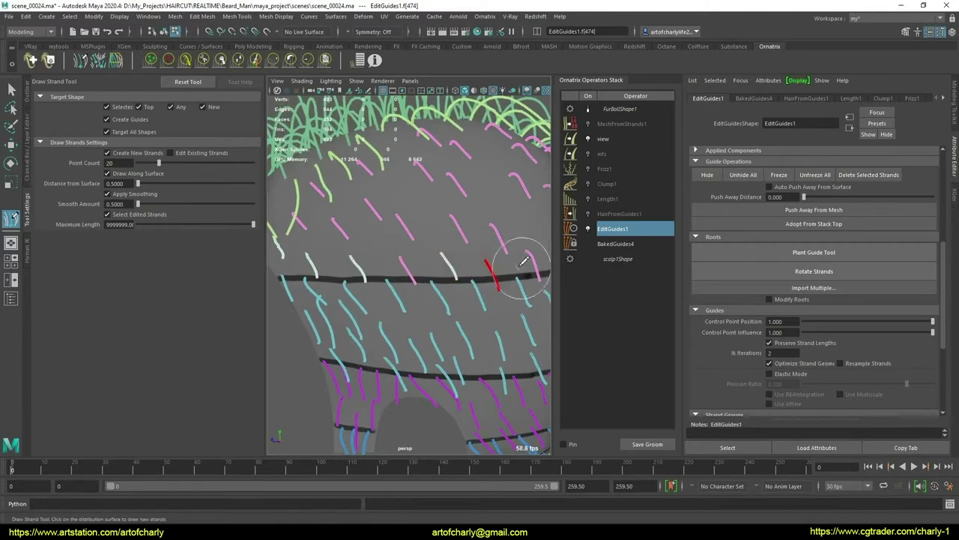
mouse_move(524, 261)
left_mouse_down("alt")
mouse_move(454, 236)
mouse_move(488, 248)
mouse_move(449, 278)
left_mouse_up("alt")
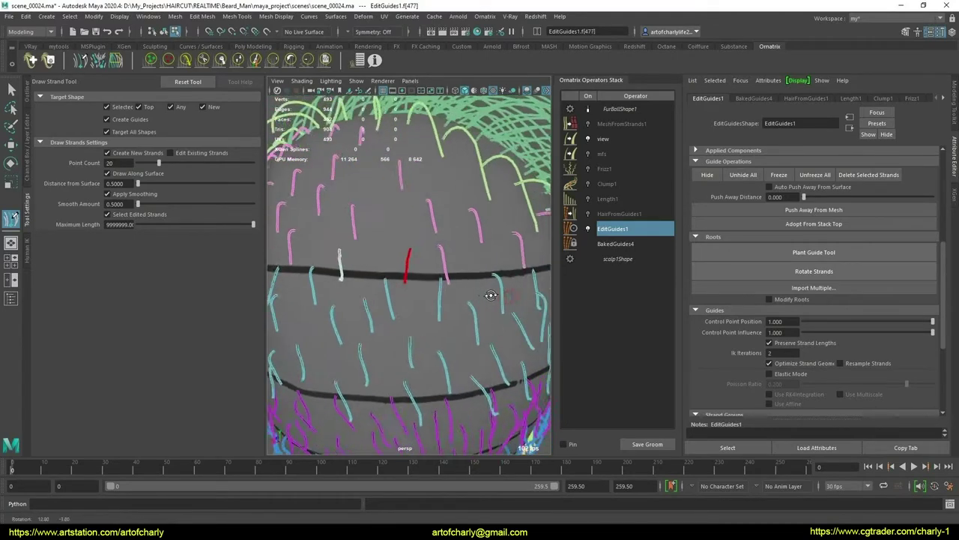
mouse_move(501, 299)
left_mouse_down("alt")
mouse_move(434, 268)
mouse_move(465, 267)
mouse_move(440, 278)
mouse_move(452, 253)
mouse_move(383, 253)
mouse_move(397, 259)
left_mouse_up("alt")
Select the newly drawn guides along the band border
key("q")
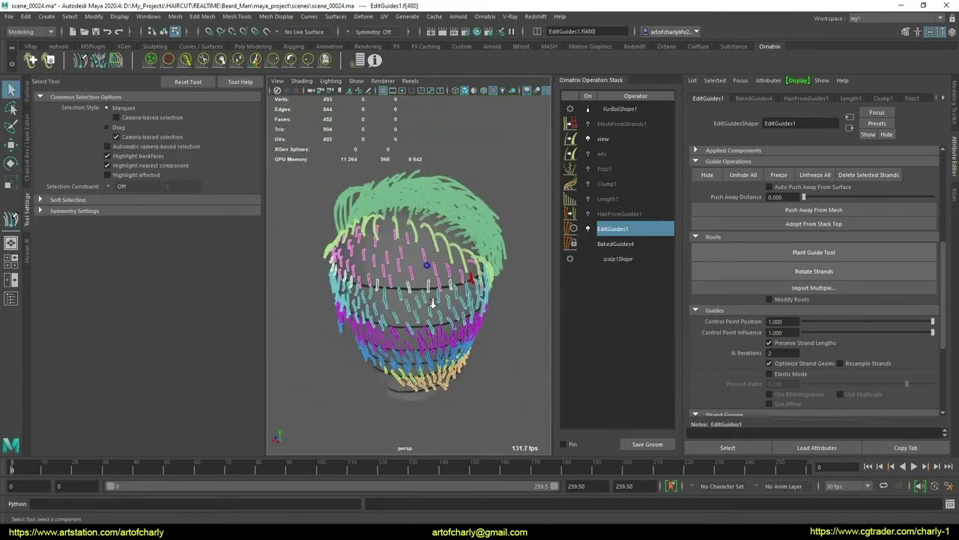
scroll(428, 291, "up", 5)
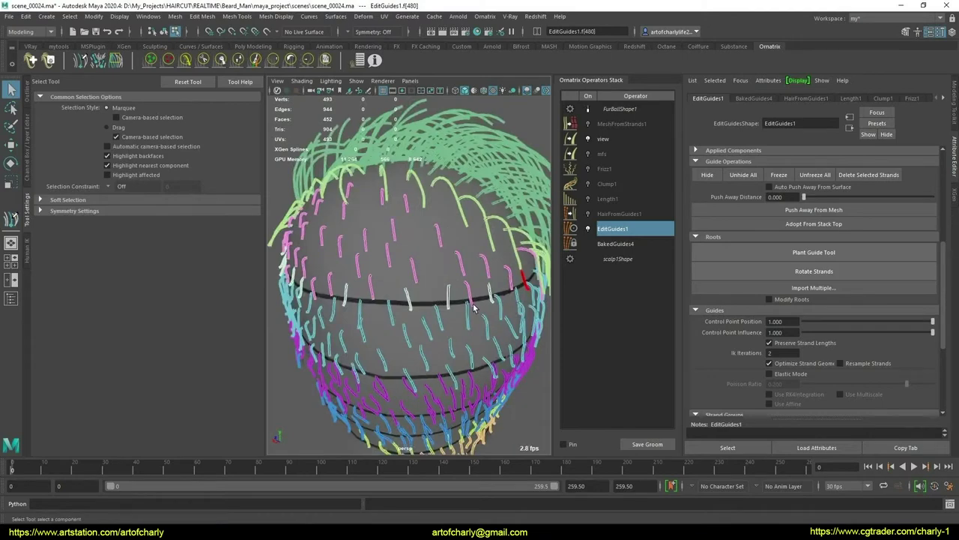
left_click_drag(404, 323, 428, 304, "alt")
left_click(434, 279)
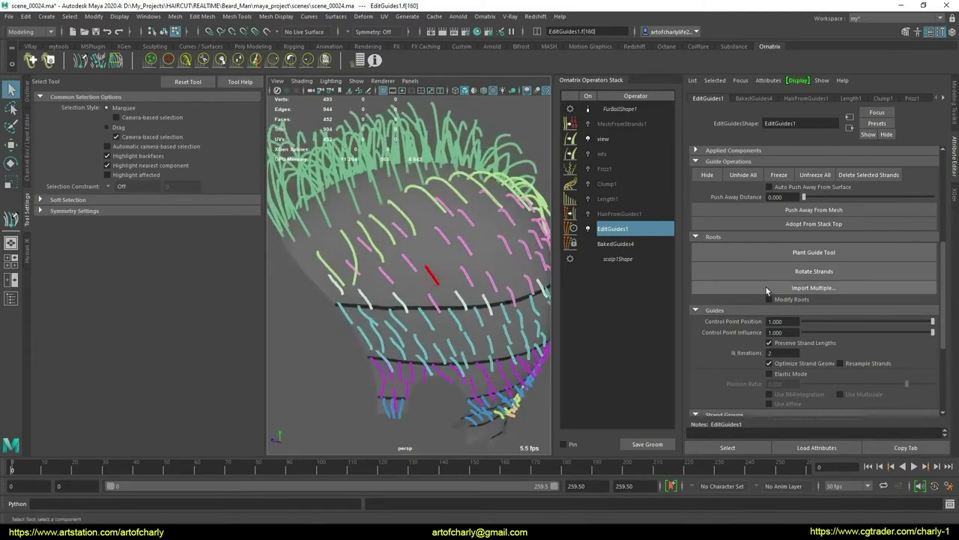
scroll(766, 287, "down", 5)
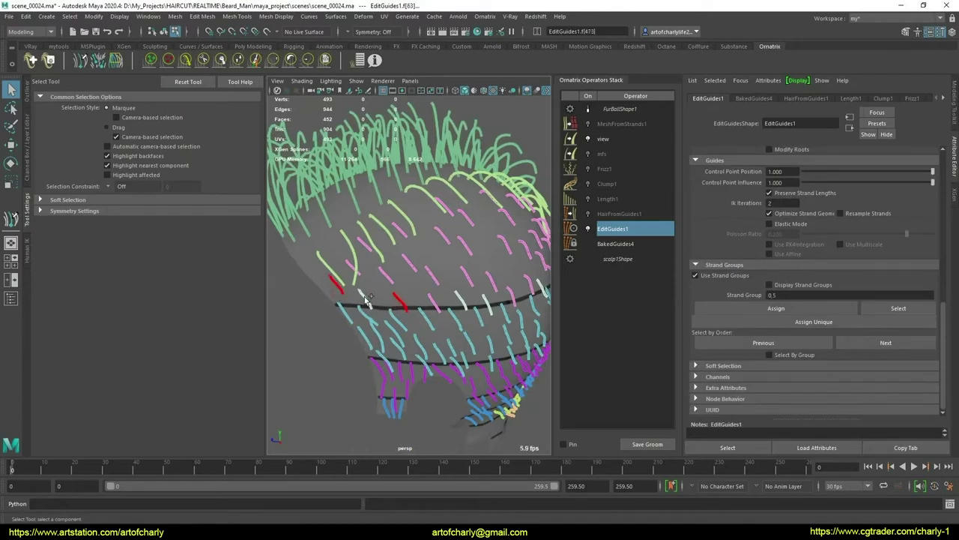
mouse_move(367, 298)
left_mouse_down("alt")
mouse_move(410, 371)
mouse_move(310, 332)
left_mouse_up("alt")
scroll(397, 345, "down", 5)
scroll(337, 307, "up", 5)
left_click_drag(352, 292, 367, 274, "alt")
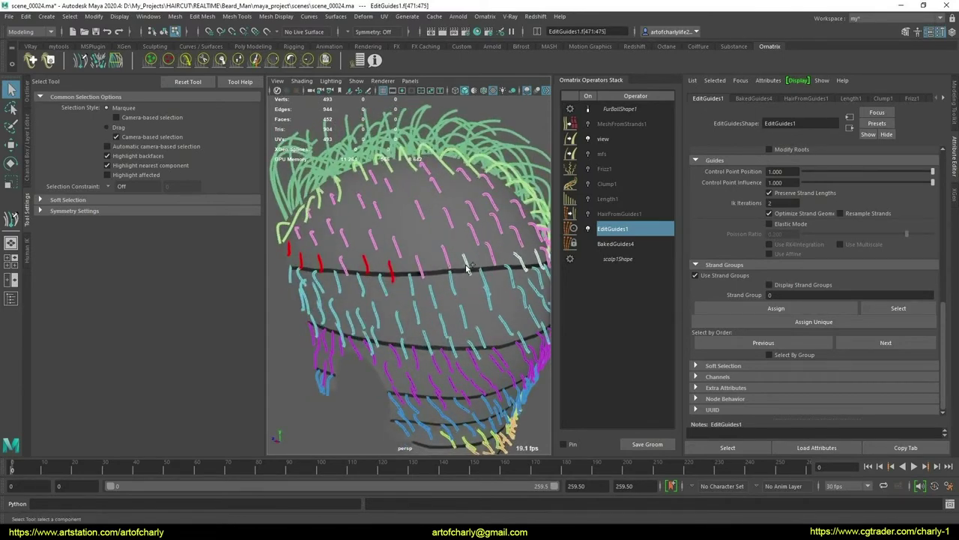
left_click_drag(491, 277, 433, 277, "alt")
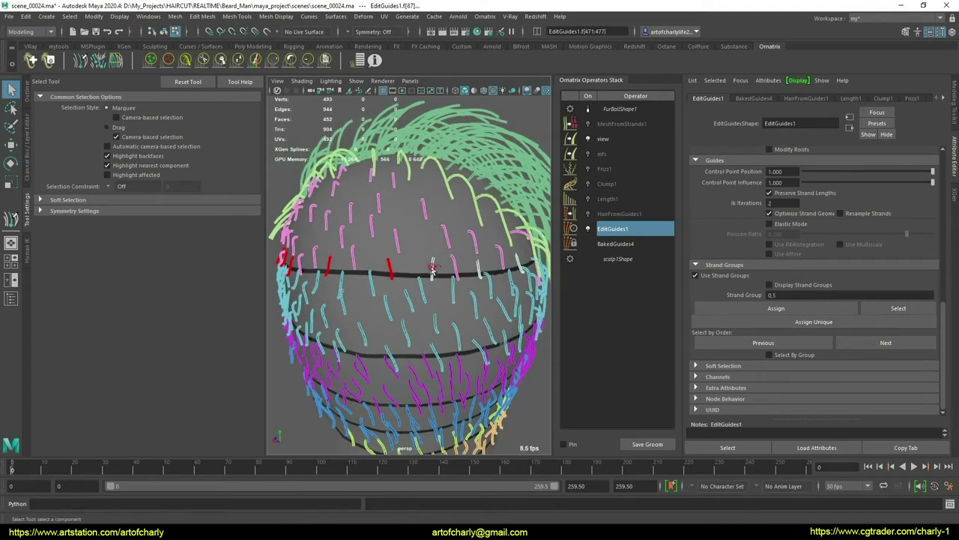
mouse_move(494, 298)
left_mouse_down("alt")
mouse_move(447, 275)
mouse_move(485, 296)
left_mouse_up("alt")
Assign the selected new guides to strand group 10, then deselect
scroll(472, 289, "down", 3)
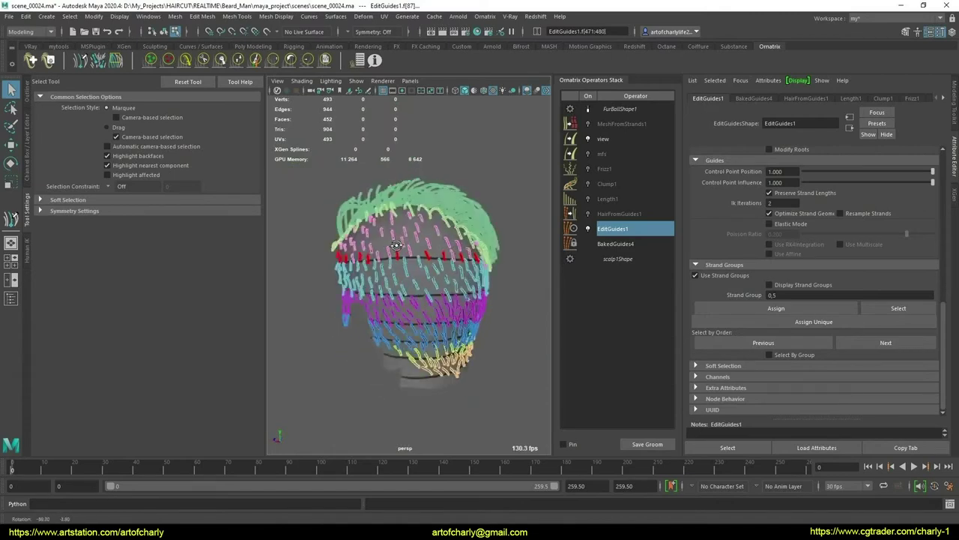
left_click_drag(501, 362, 465, 352, "alt")
scroll(465, 352, "up", 5)
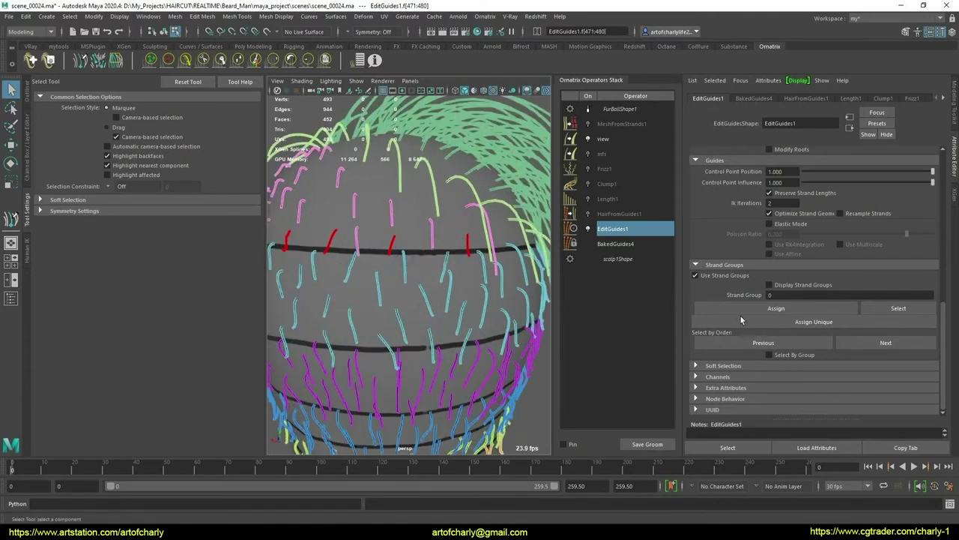
type("10")
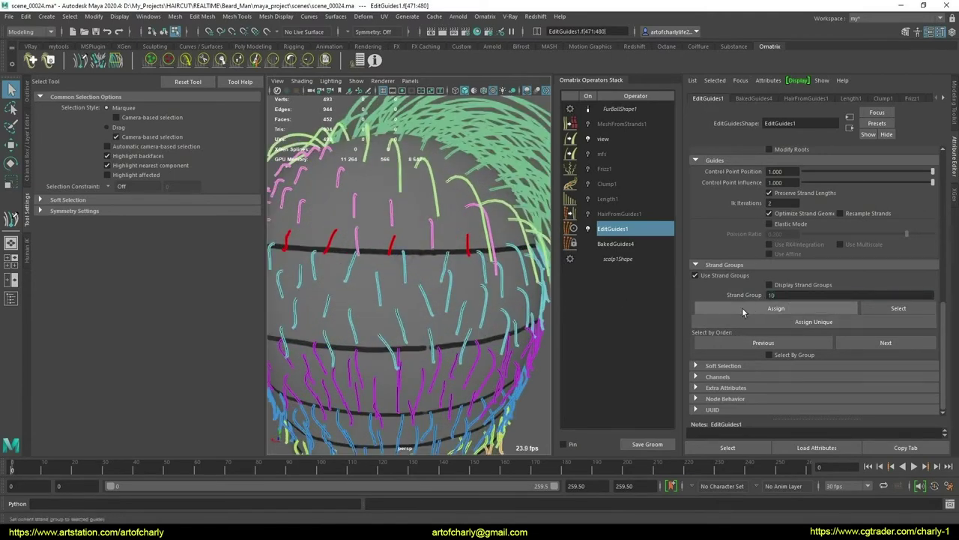
left_click(742, 307)
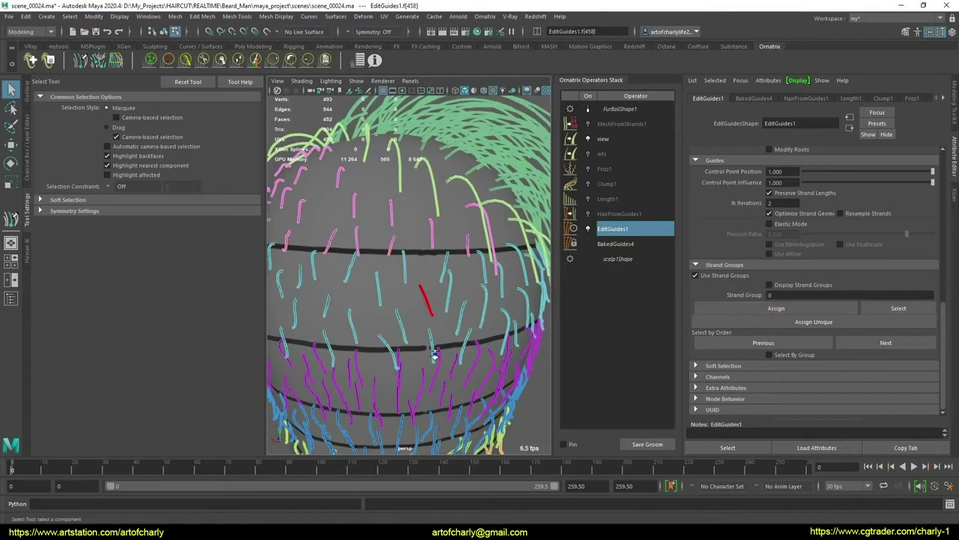
scroll(428, 302, "down", 5)
mouse_move(428, 302)
left_mouse_down("alt")
mouse_move(327, 285)
mouse_move(481, 318)
mouse_move(462, 326)
mouse_move(376, 307)
mouse_move(425, 324)
mouse_move(484, 320)
left_mouse_up("alt")
scroll(463, 326, "up", 2)
left_click(514, 323)
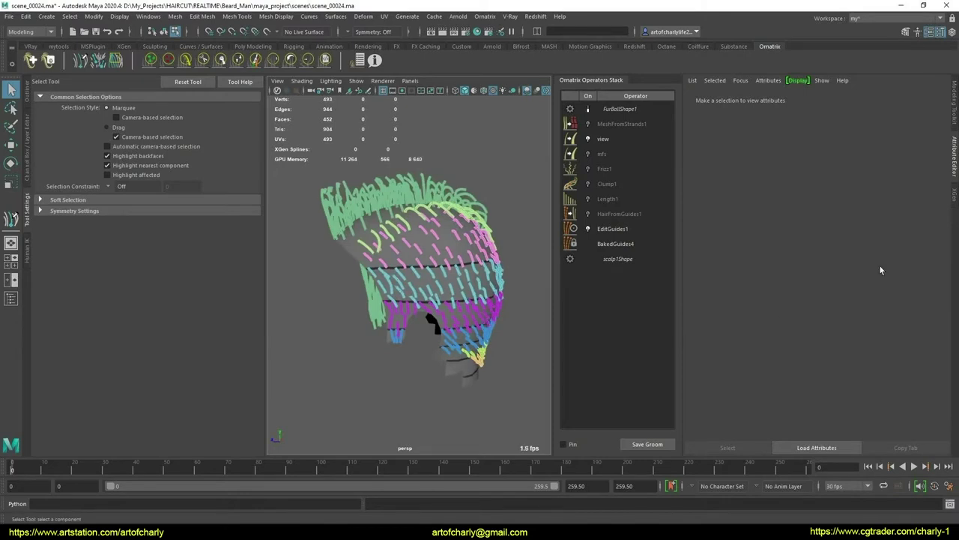
Collapse the Ornatrix stack up to EditGuides1 into baked guides
left_click(611, 228)
right_click(634, 232)
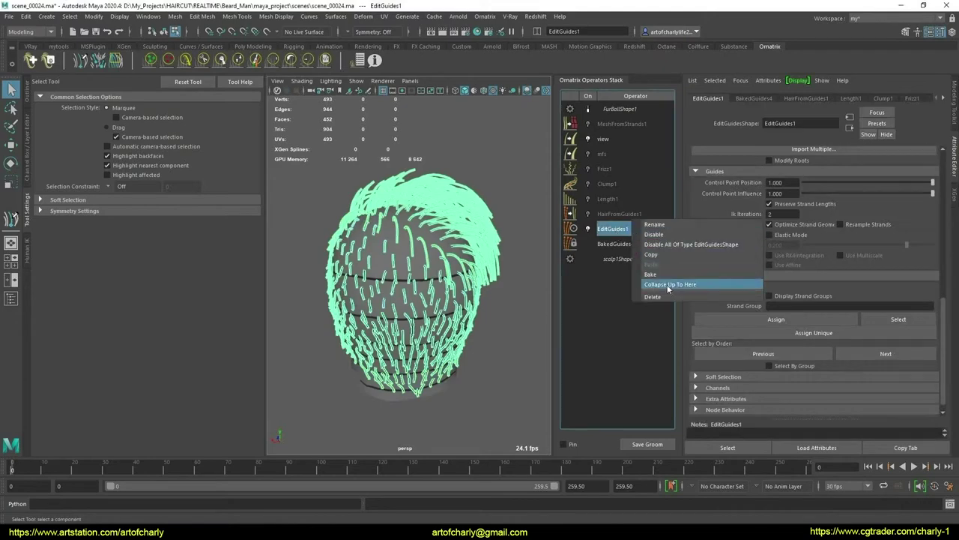
left_click(677, 288)
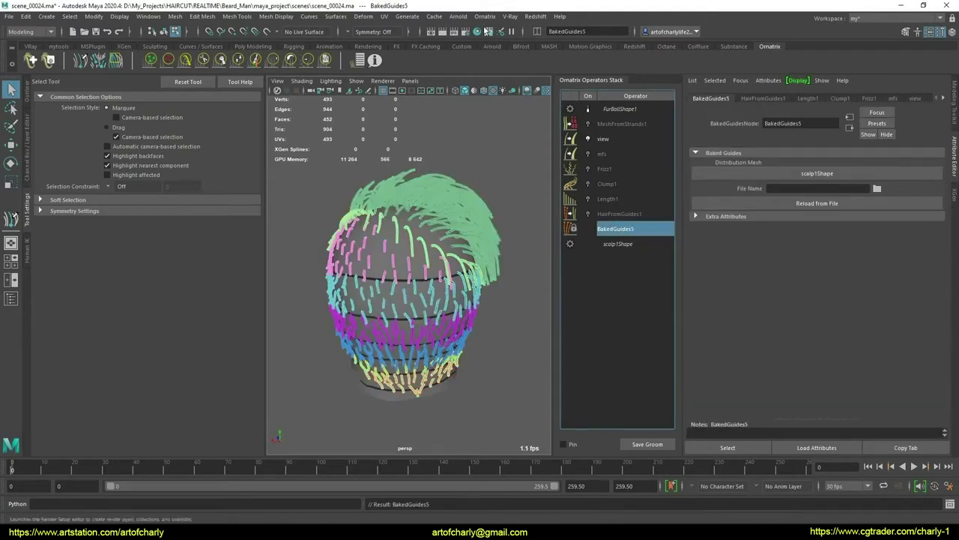
Add a new Edit Guides operator on top of the baked guides
left_click(485, 16)
left_click(498, 135)
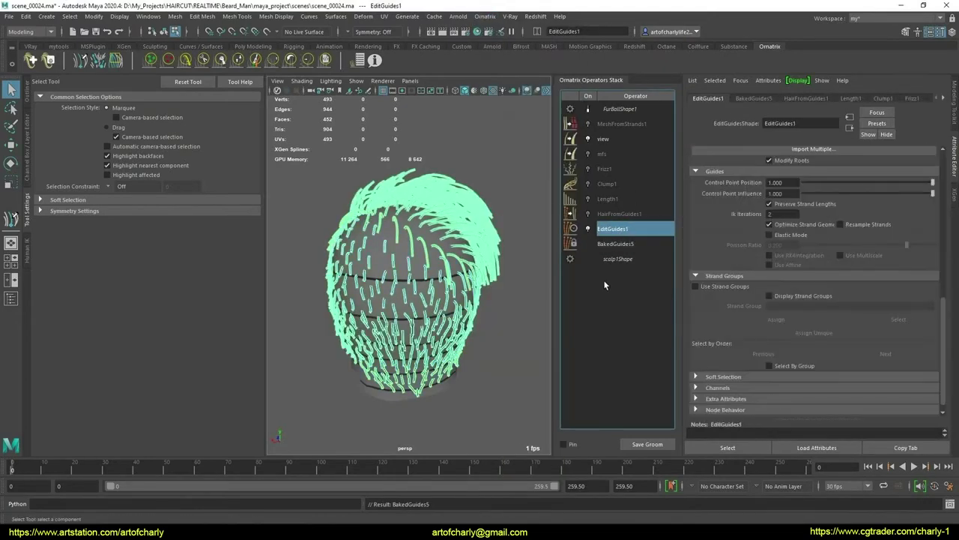
scroll(777, 184, "up", 2)
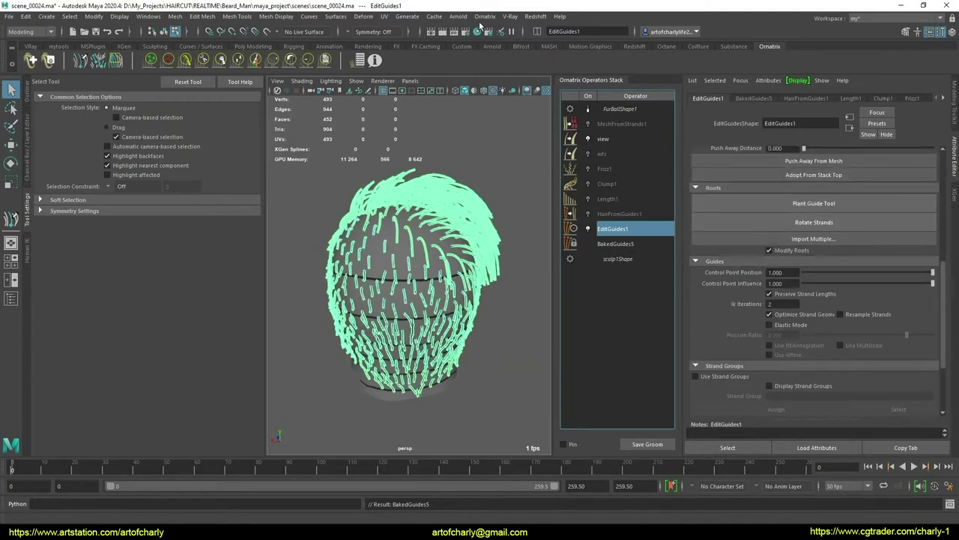
left_click(485, 15)
left_click(475, 22)
left_click(485, 15)
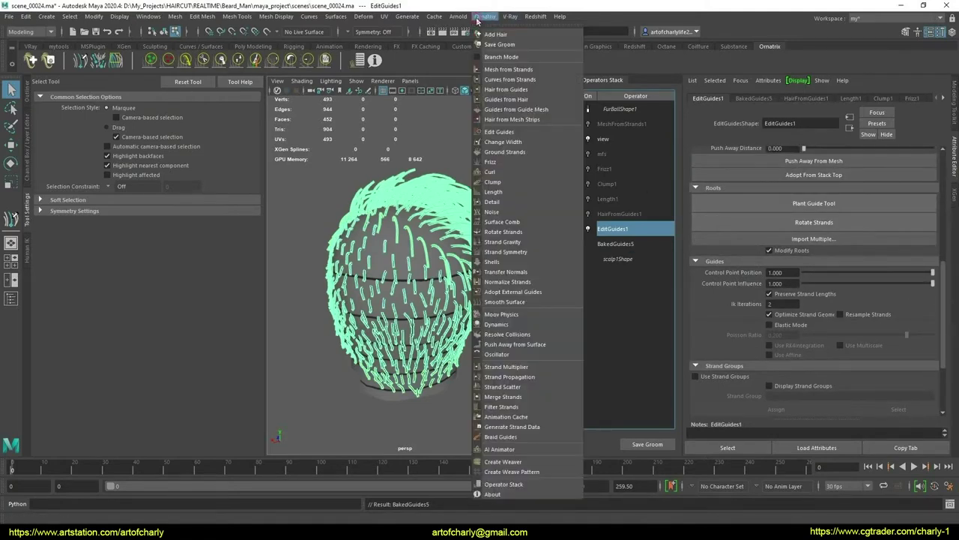
Add a Detail operator and collapse the stack up to Detail1 into BakedGuides6
left_click(493, 202)
mouse_move(408, 251)
left_mouse_down("alt")
mouse_move(440, 256)
mouse_move(200, 215)
mouse_move(199, 230)
left_mouse_up("alt")
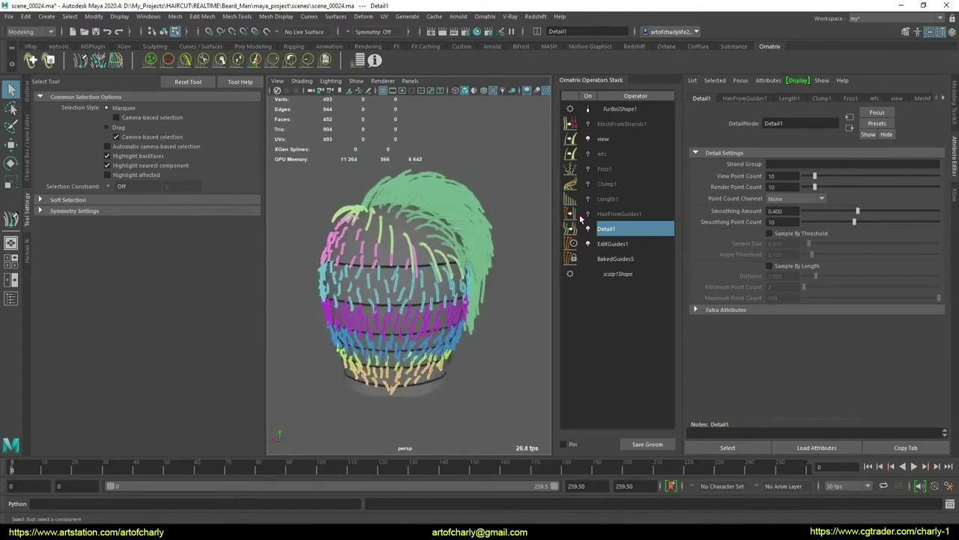
left_click(612, 216)
left_click(616, 231)
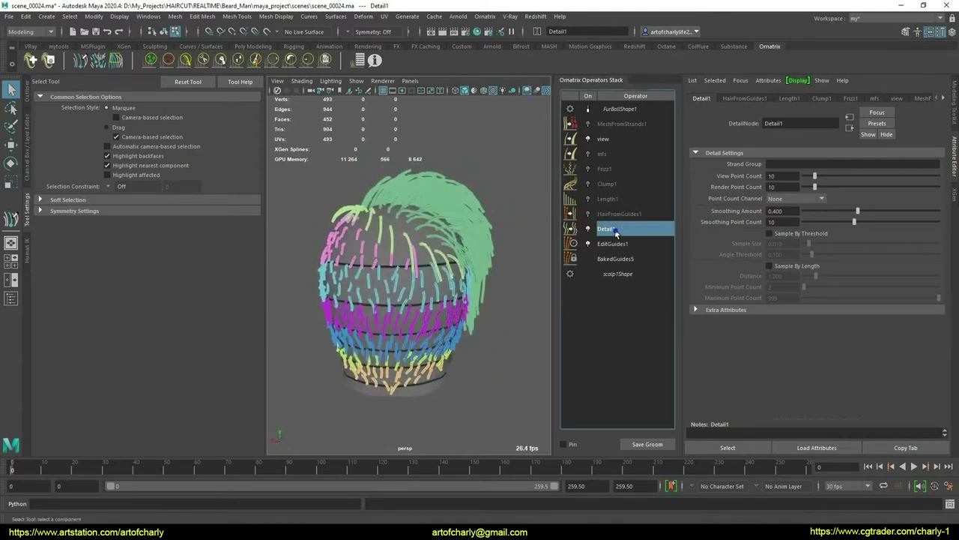
right_click(616, 233)
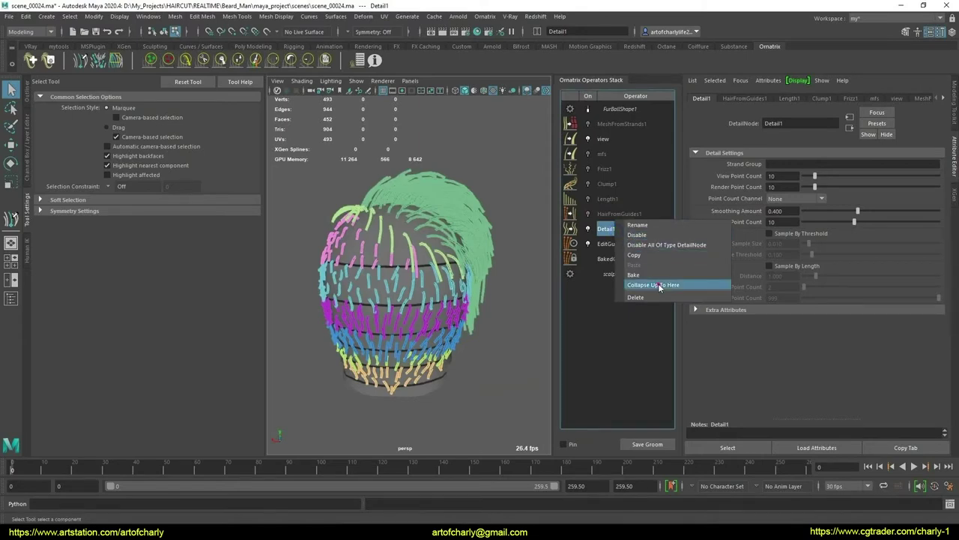
left_click(659, 285)
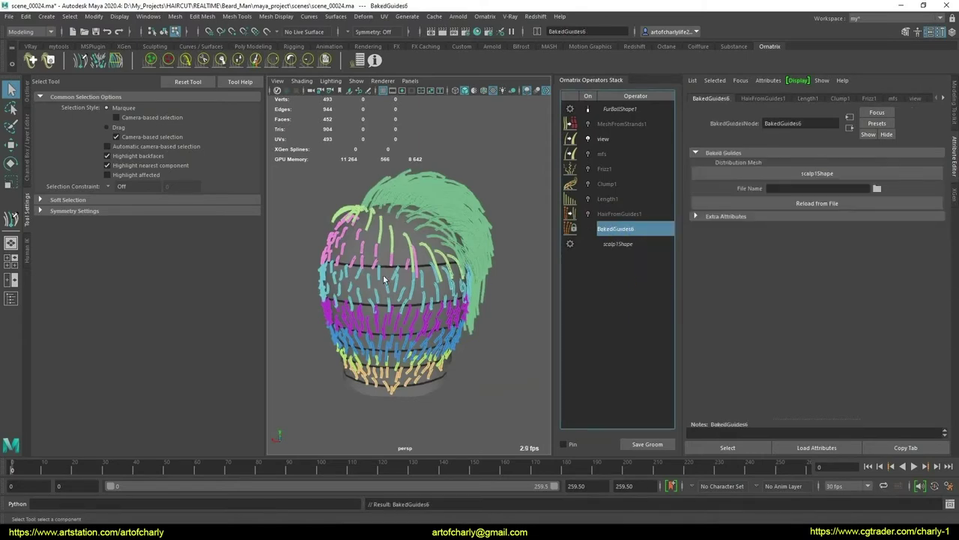
Add a new Edit Guides operator and pick a few scalp strands with Select Hair
left_click(488, 16)
left_click(517, 135)
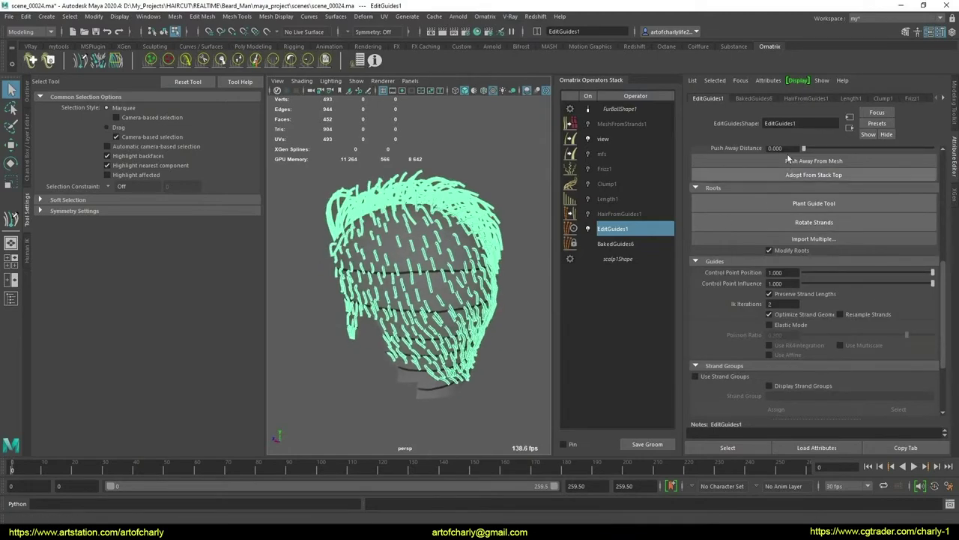
left_click(774, 166)
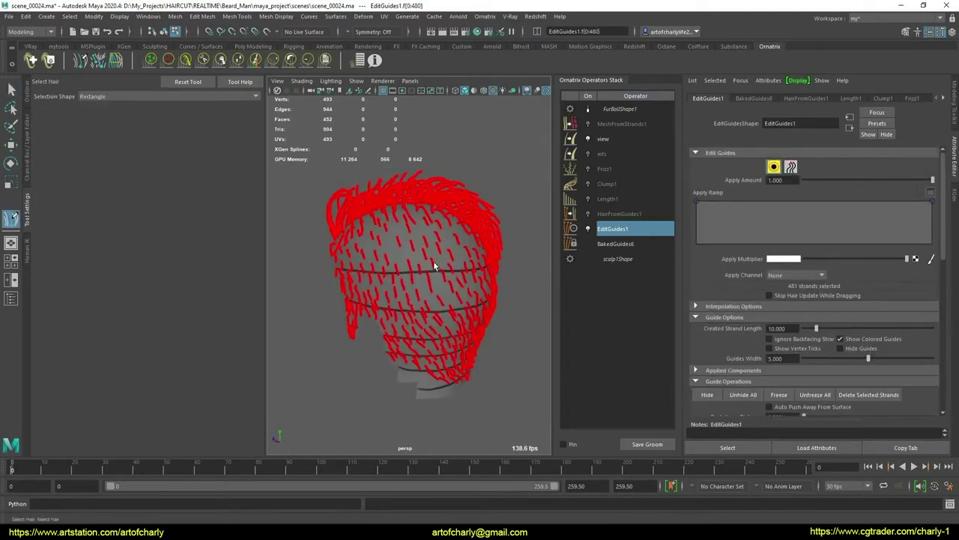
left_click(427, 284)
left_click_drag(427, 284, 639, 232, "alt")
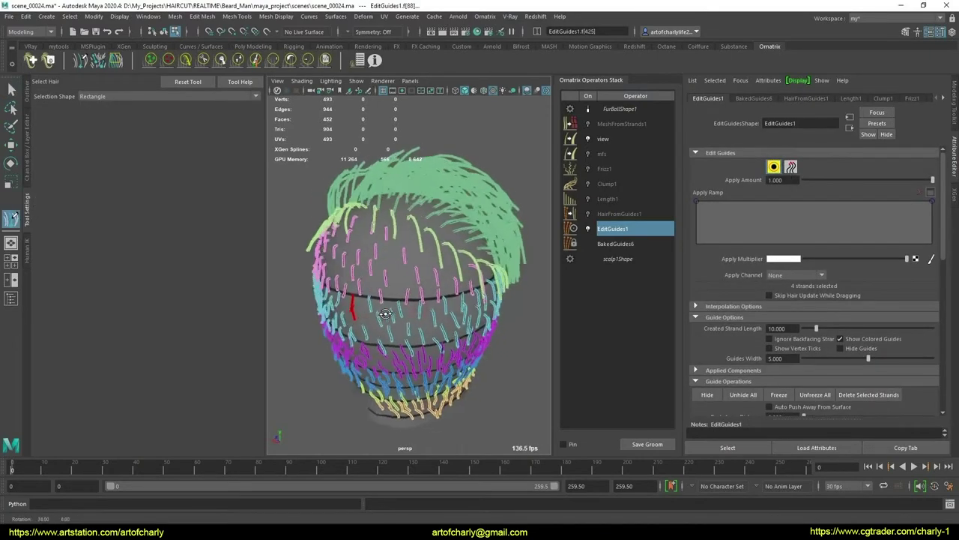
left_click(634, 214)
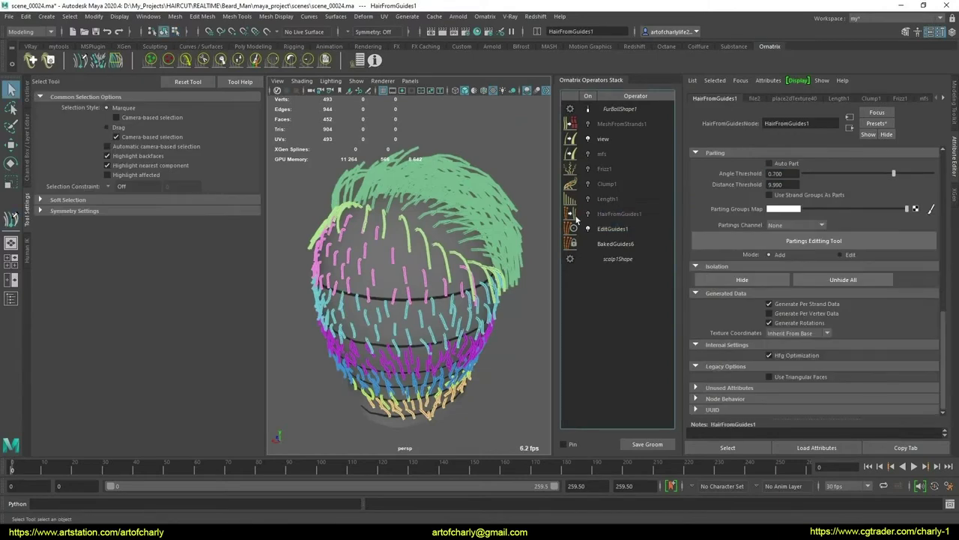
Add a SurfaceComb1 operator above HairFromGuides1 and return to EditGuides1
mouse_move(360, 260)
left_mouse_down("alt")
mouse_move(361, 215)
mouse_move(349, 242)
mouse_move(257, 237)
mouse_move(469, 251)
mouse_move(465, 276)
mouse_move(486, 267)
left_mouse_up("alt")
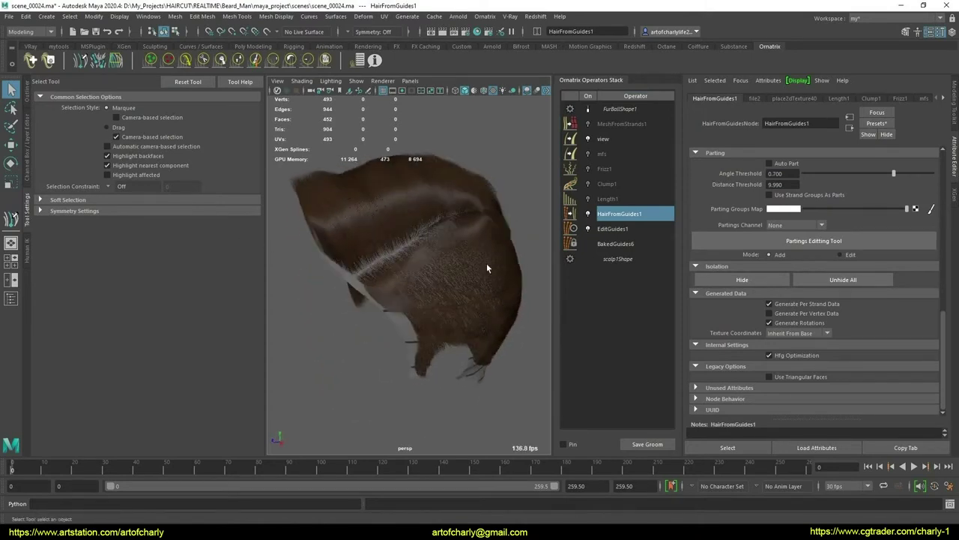
left_click(484, 17)
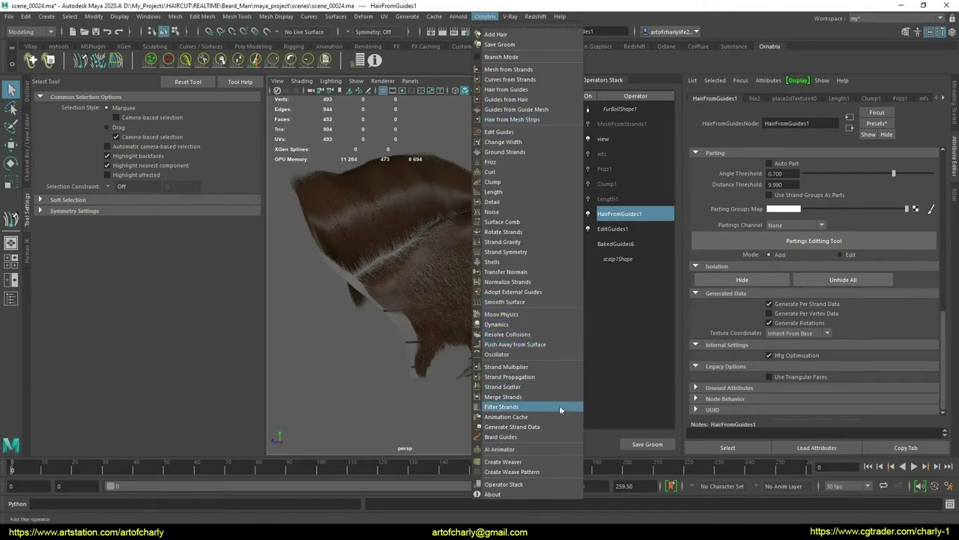
left_click(516, 221)
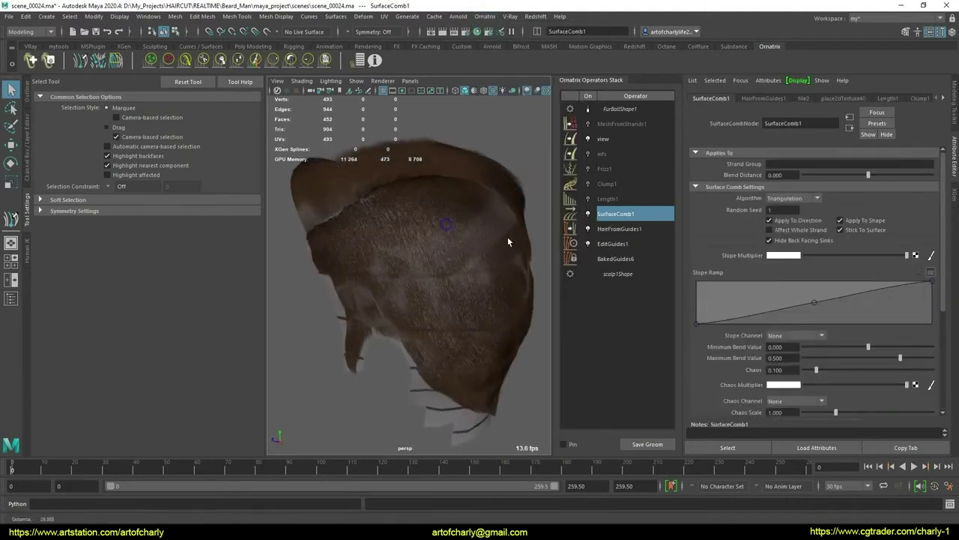
left_click(613, 245)
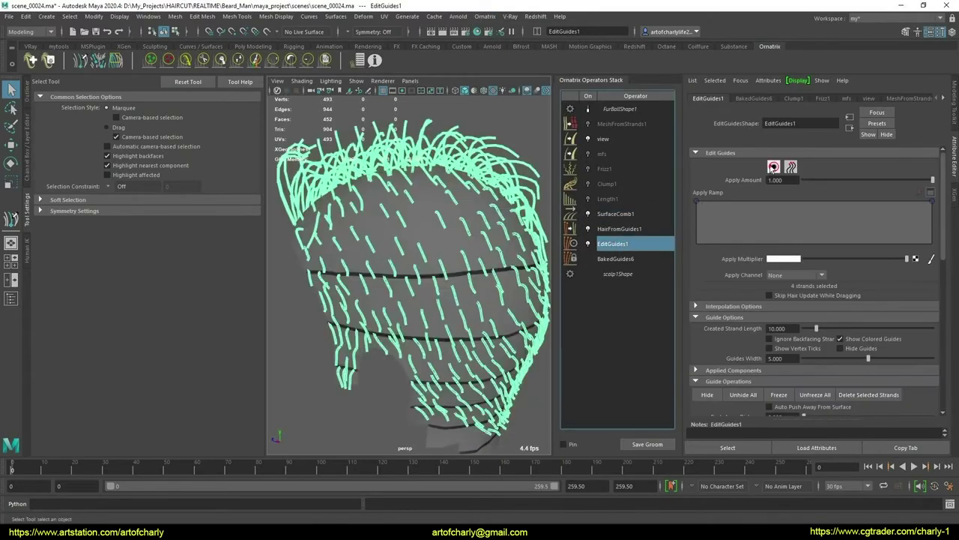
Pick a guide strand on the upper head with Select Hair in EditGuides1
left_click(773, 166)
mouse_move(449, 247)
left_mouse_down("alt")
mouse_move(400, 237)
mouse_move(442, 275)
mouse_move(413, 243)
left_mouse_up("alt")
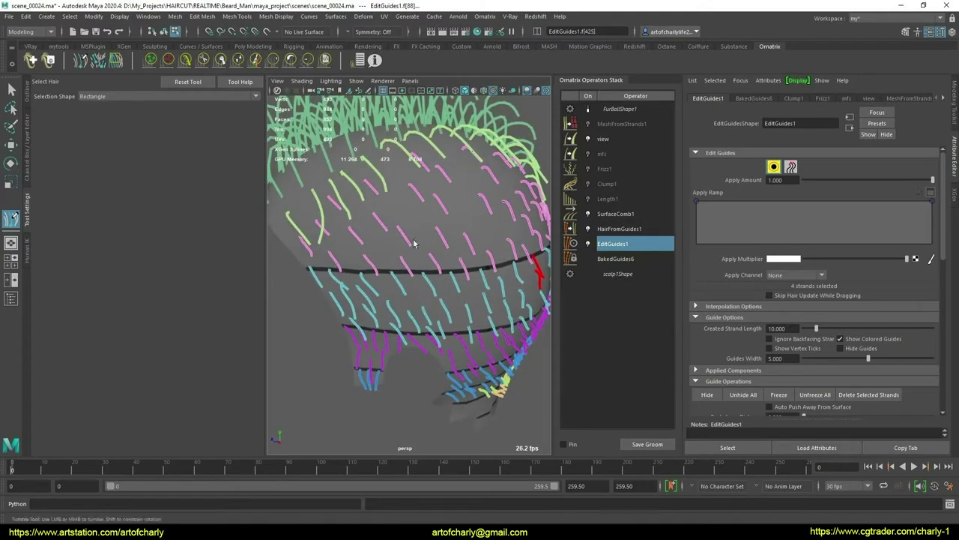
left_click(405, 239)
scroll(796, 262, "down", 3)
scroll(796, 276, "down", 3)
scroll(796, 276, "down", 2)
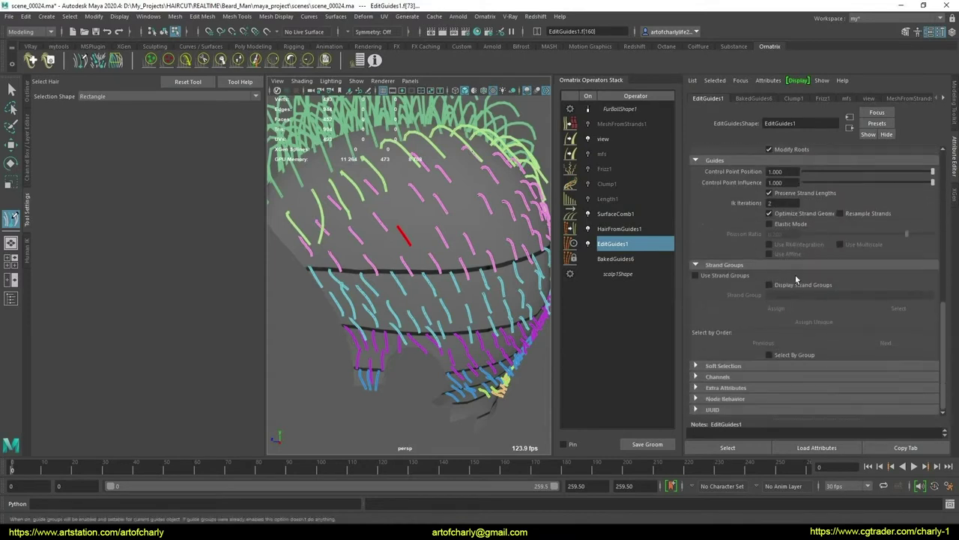
Enable Use Strand Groups, read strand group 10, and target SurfaceComb1's strand group field
left_click(714, 276)
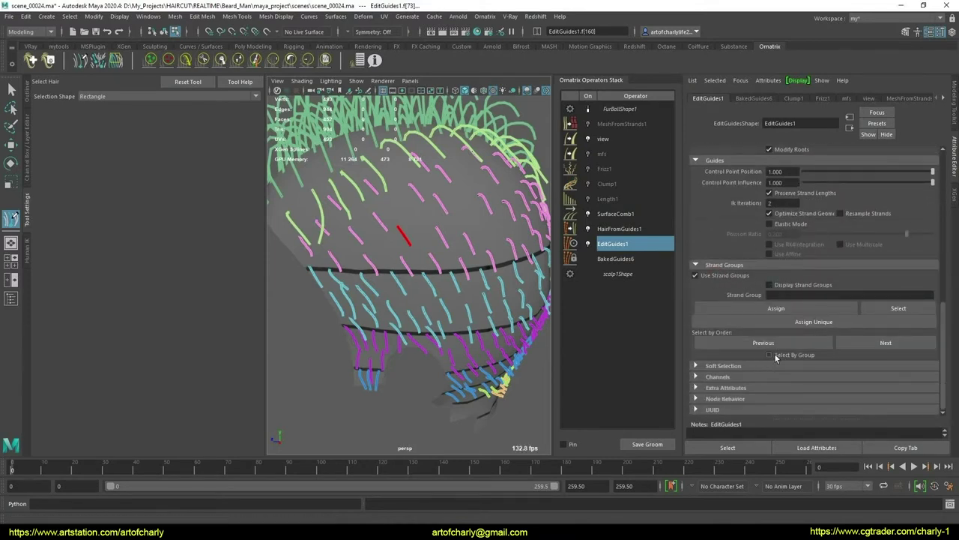
left_click(436, 262)
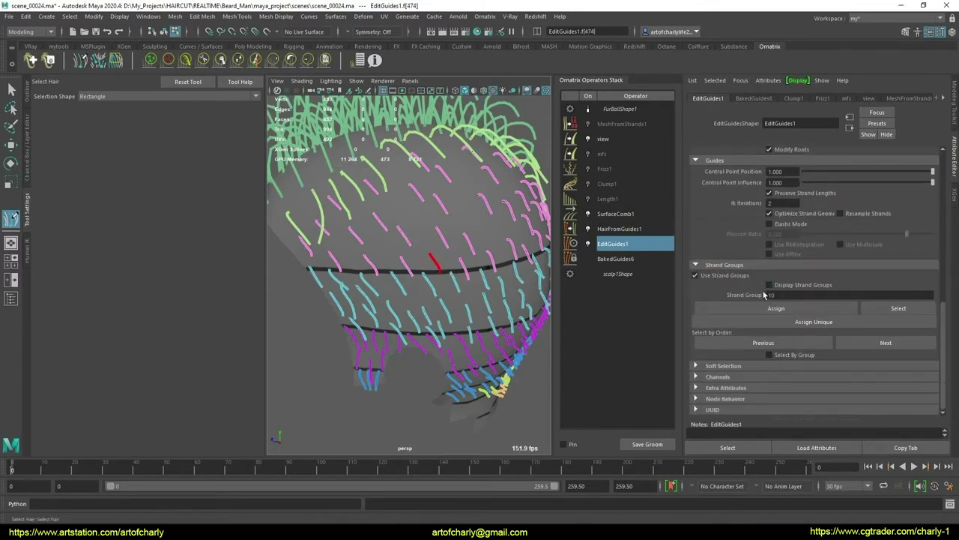
left_click(810, 294)
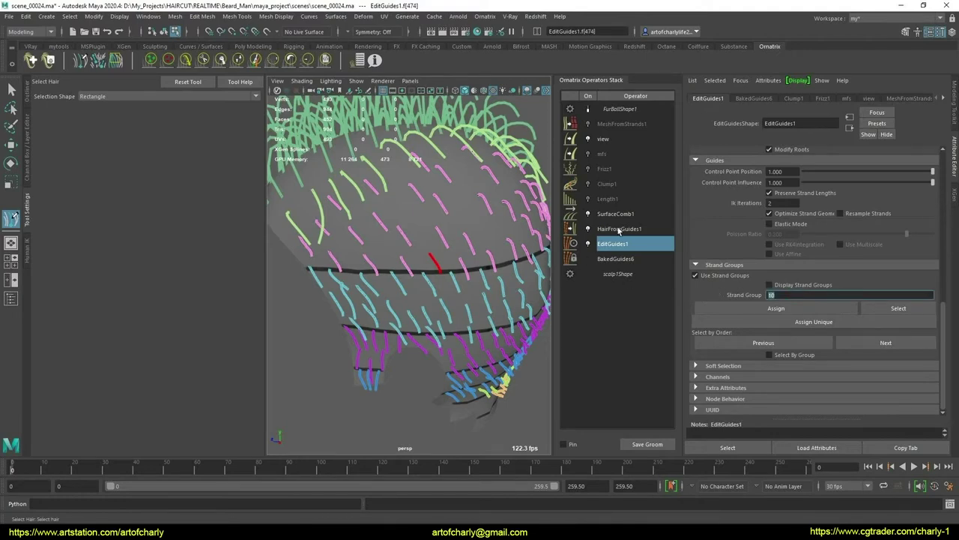
left_click(619, 214)
left_click(781, 163)
type("10")
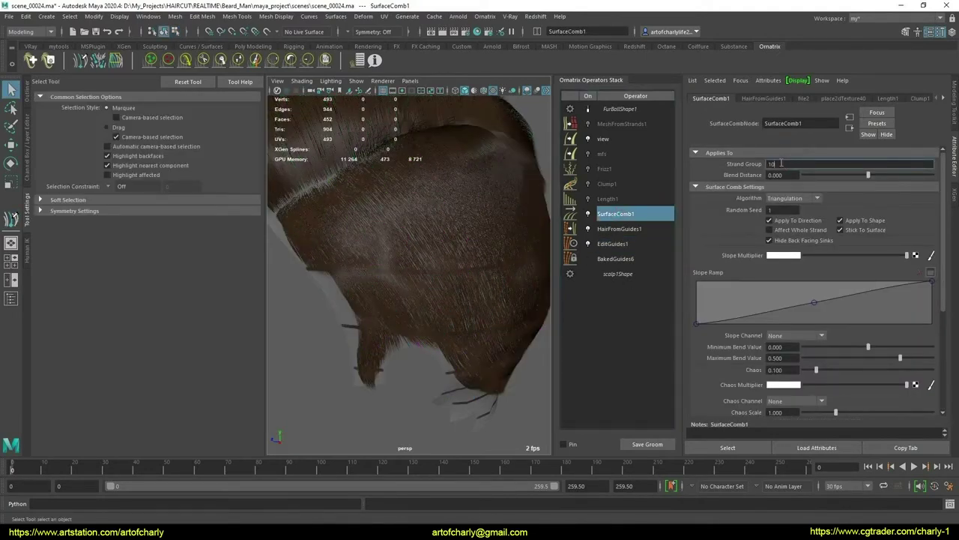
Set SurfaceComb1 to strand group 10 and add a comb sink on the side of the head
key("Return")
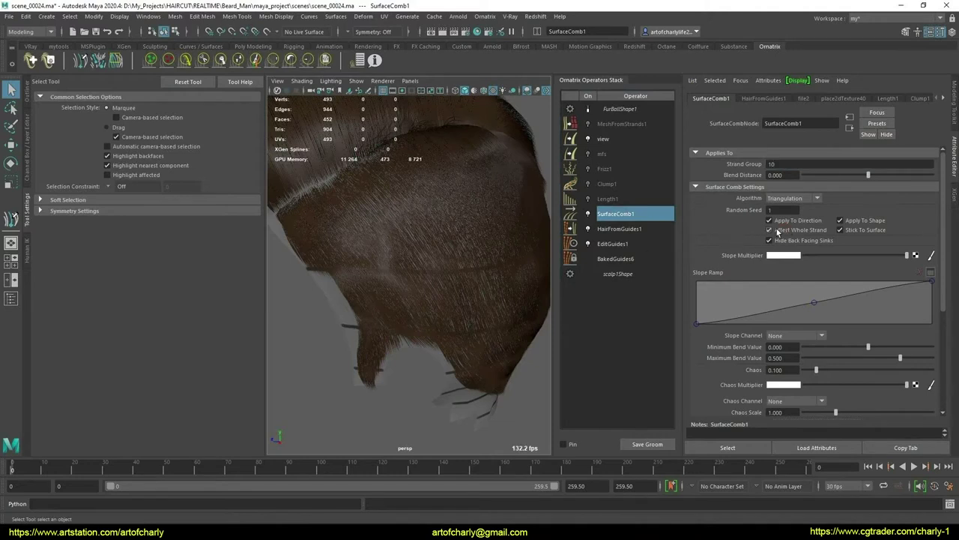
left_click(99, 63)
mouse_move(377, 310)
right_mouse_down("alt")
mouse_move(422, 302)
mouse_move(439, 315)
right_mouse_up("alt")
left_click(430, 281)
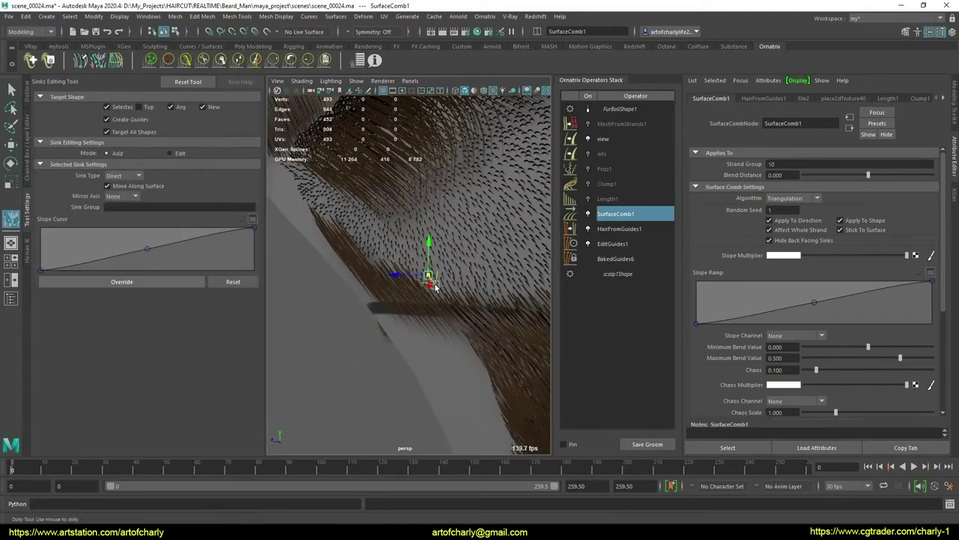
mouse_move(453, 298)
left_mouse_down("alt")
mouse_move(407, 253)
mouse_move(464, 260)
mouse_move(439, 247)
mouse_move(398, 248)
mouse_move(457, 245)
left_mouse_up("alt")
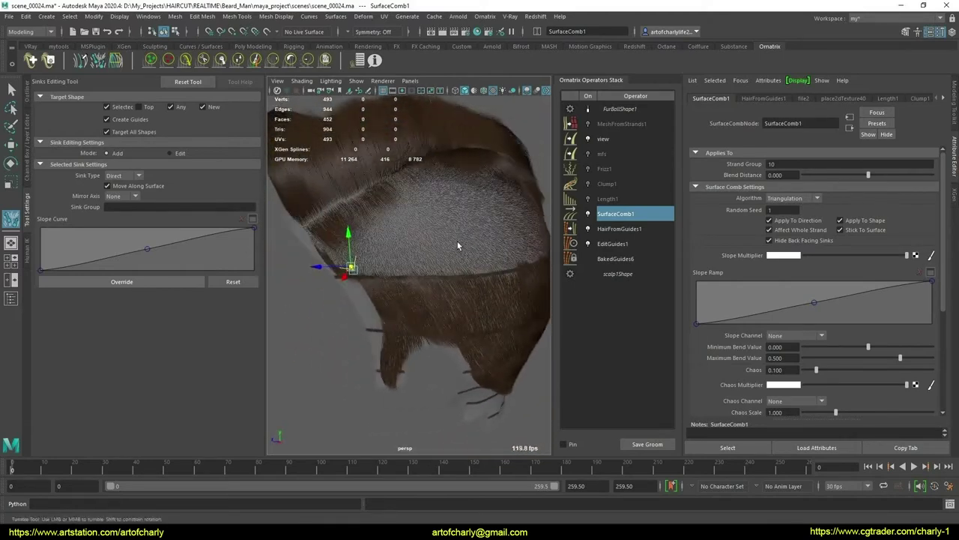
Keep SurfaceComb1's blend distance at 0 after testing, then copy the operator
left_click_drag(861, 175, 699, 180)
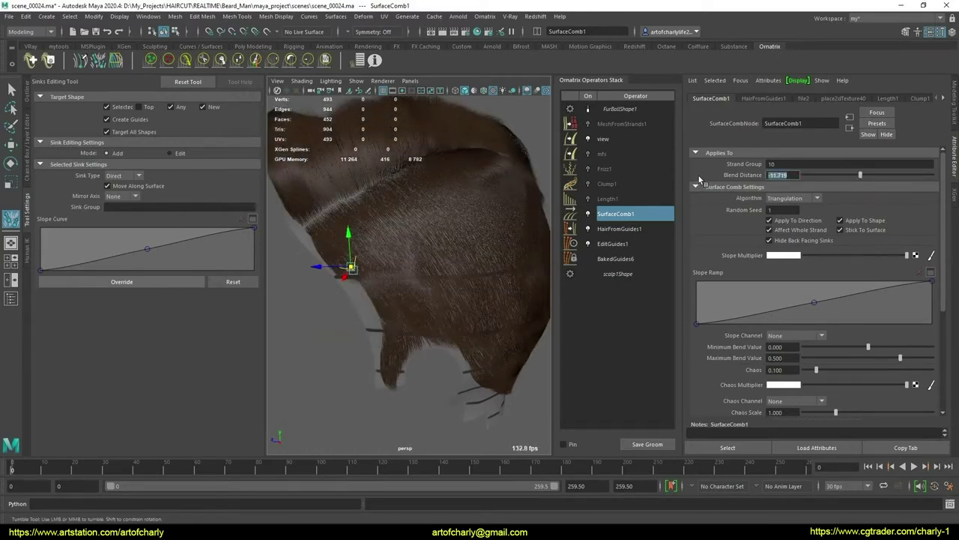
type("0.000")
key("Return")
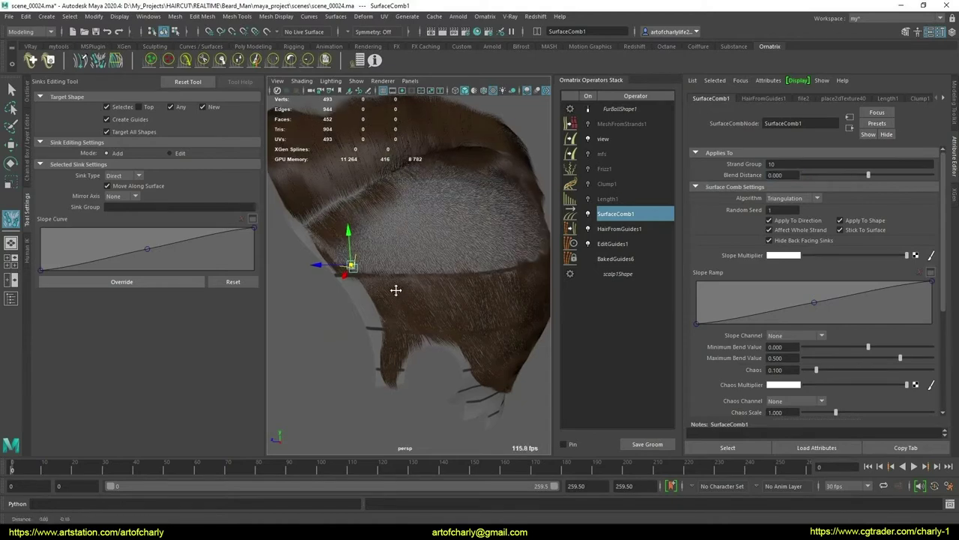
left_click_drag(397, 284, 369, 274, "alt")
right_click_drag(369, 273, 471, 252, "alt")
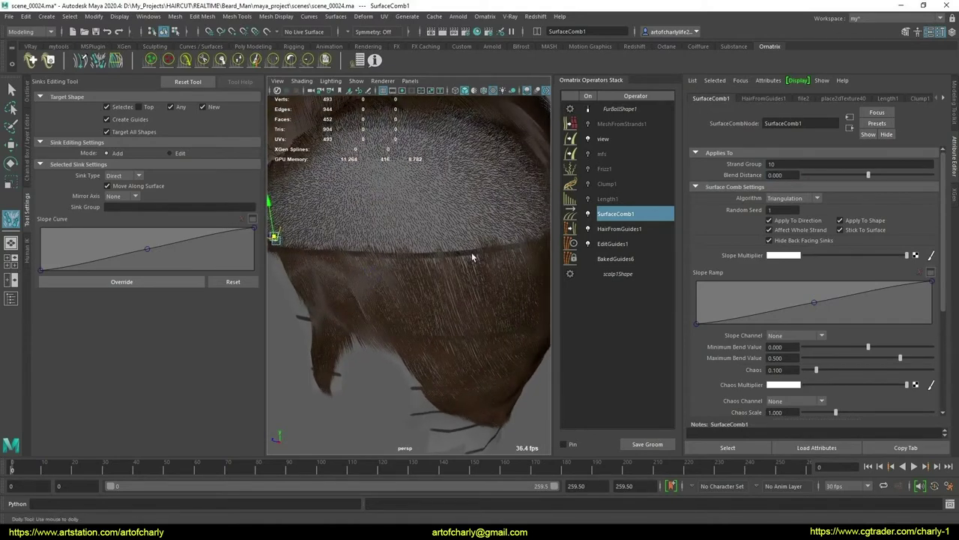
right_click(624, 216)
left_click(648, 238)
right_click(634, 214)
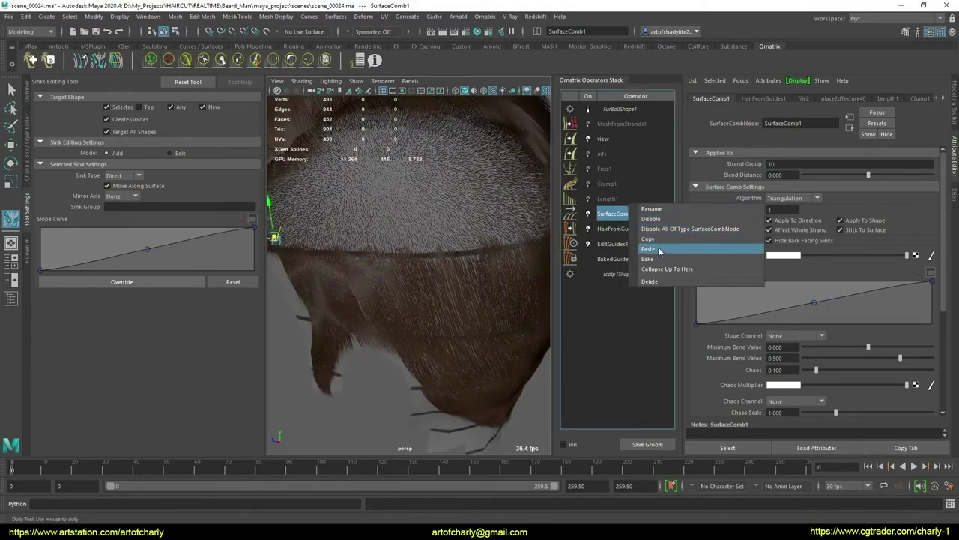
left_click(660, 248)
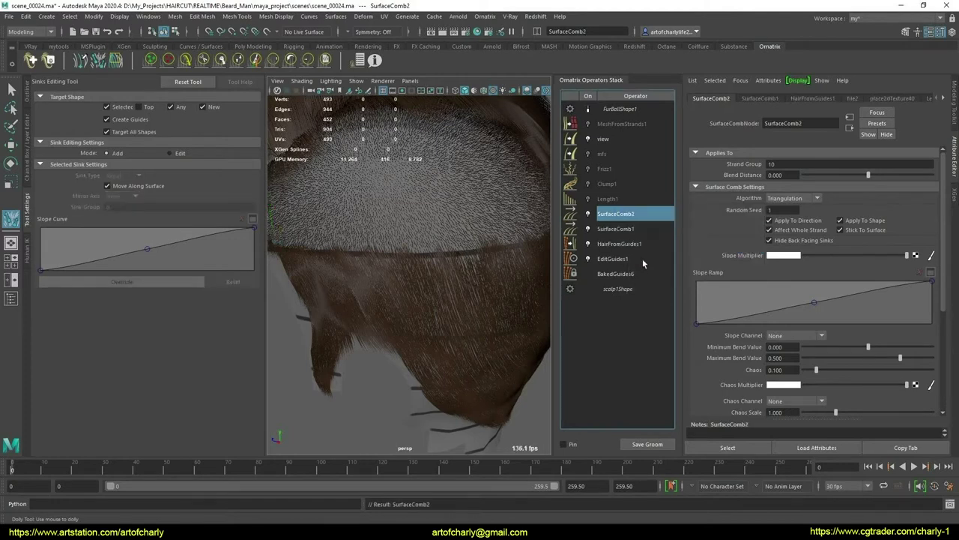
left_click(628, 258)
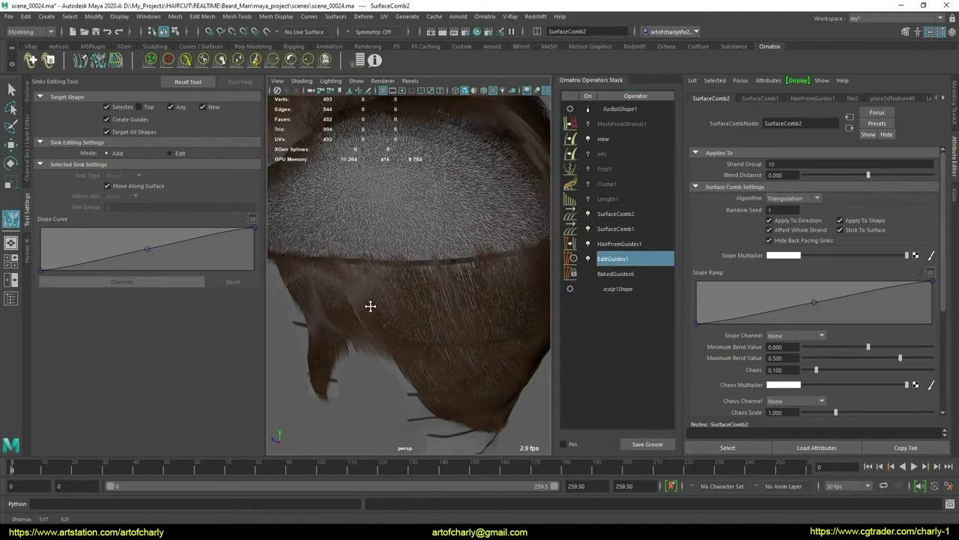
left_click(627, 215)
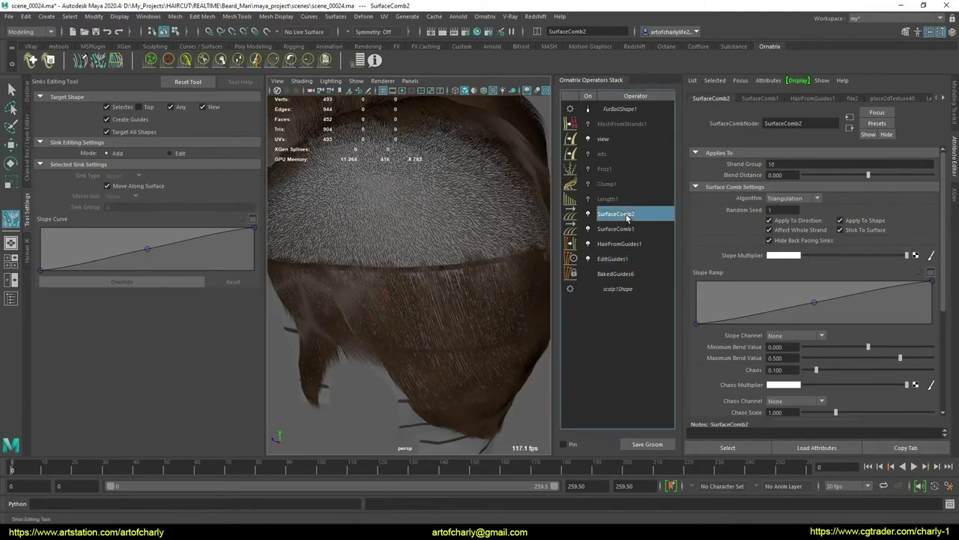
middle_click_drag(428, 293, 431, 297, "alt")
left_click(626, 259)
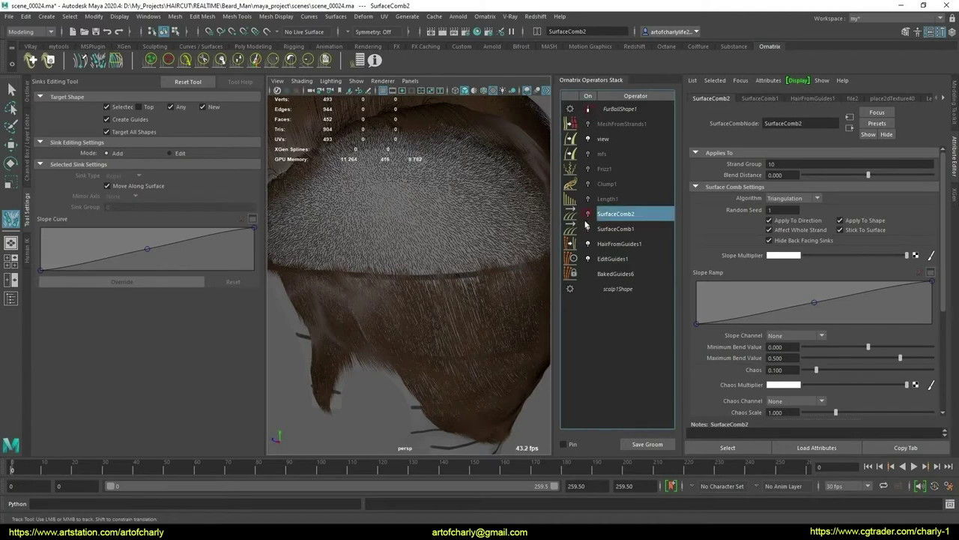
left_click(616, 260)
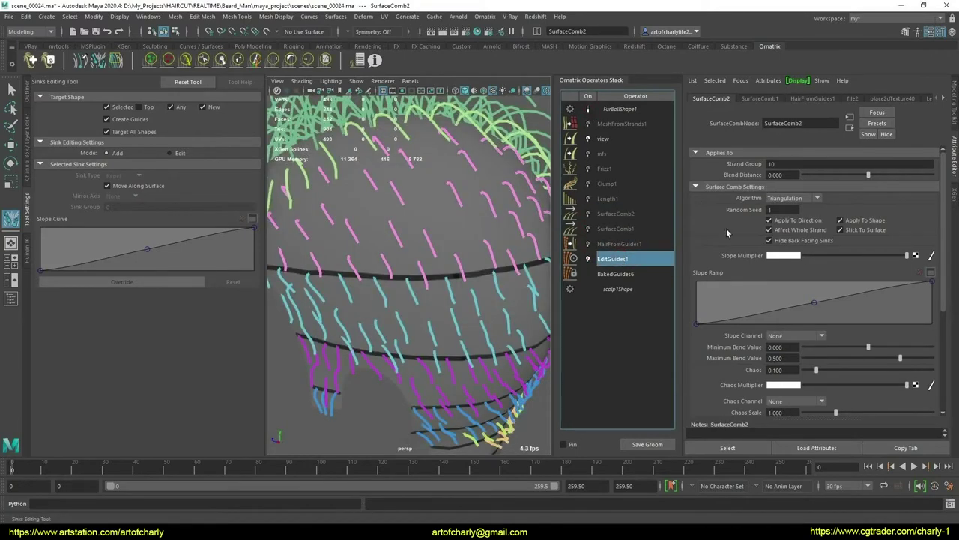
left_click(620, 249)
left_click(589, 110)
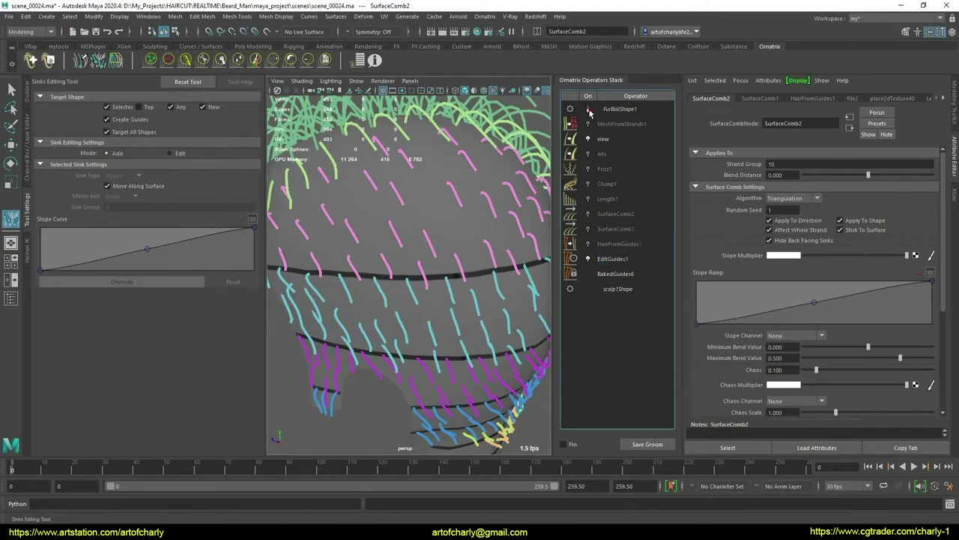
left_click(631, 257)
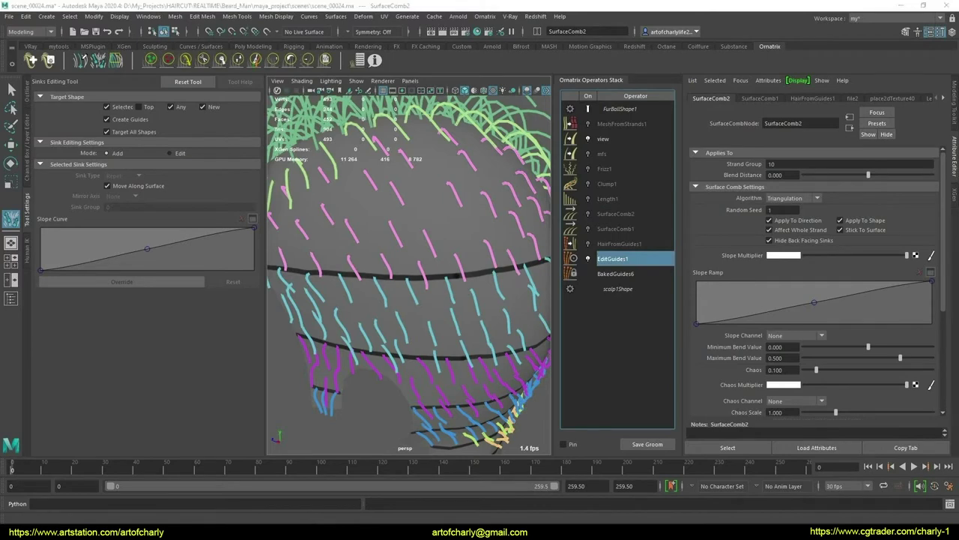
scroll(776, 315, "down", 5)
scroll(765, 309, "down", 5)
scroll(750, 303, "down", 5)
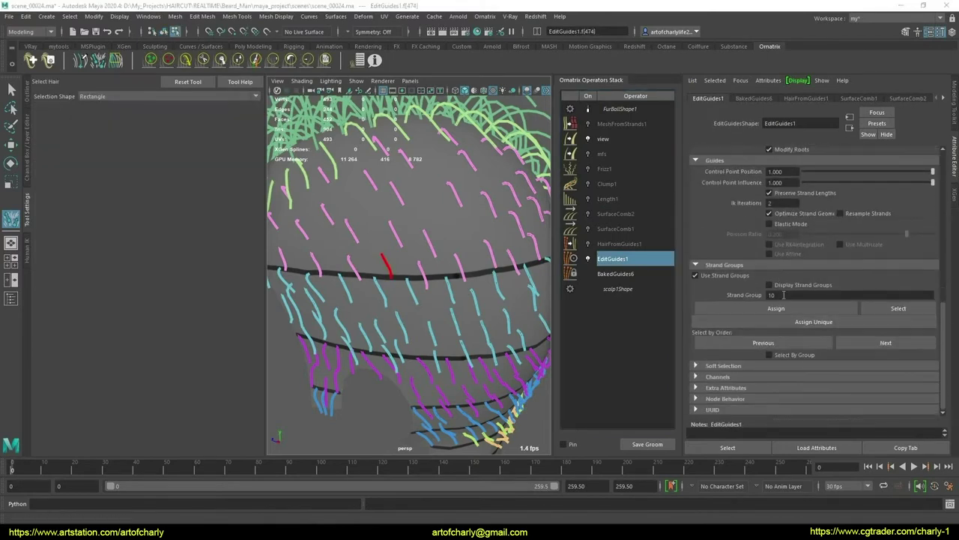
left_click(452, 294)
left_click_drag(496, 329, 473, 300, "alt")
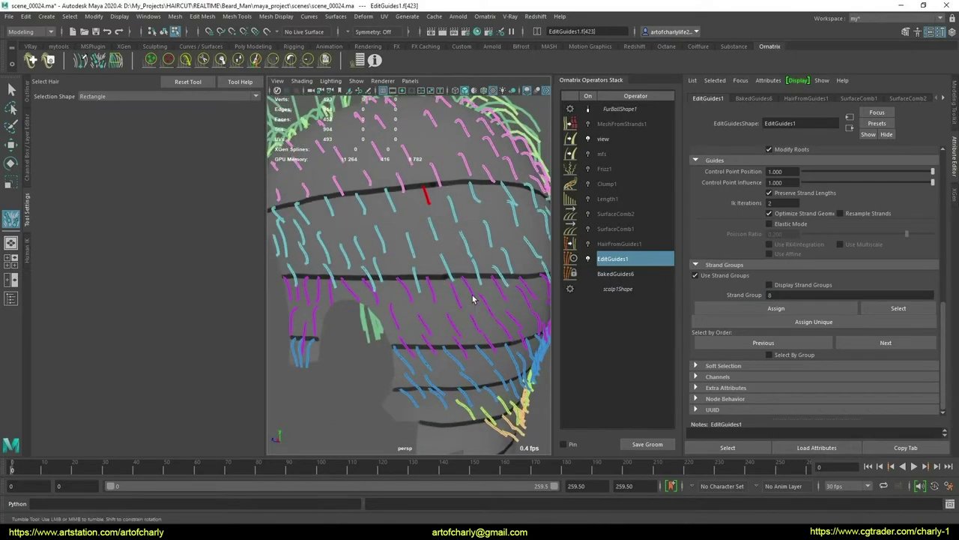
left_click(482, 355)
left_click(618, 244)
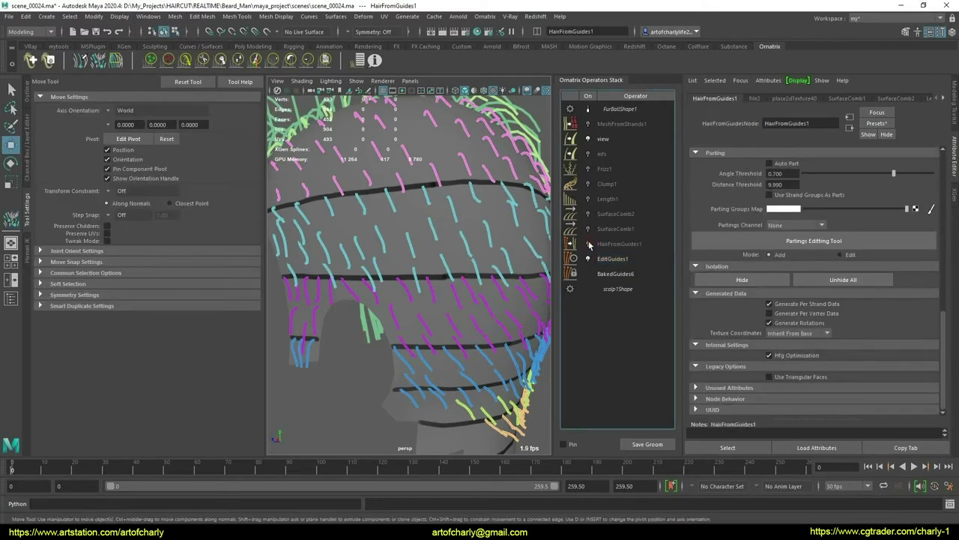
left_click(623, 231)
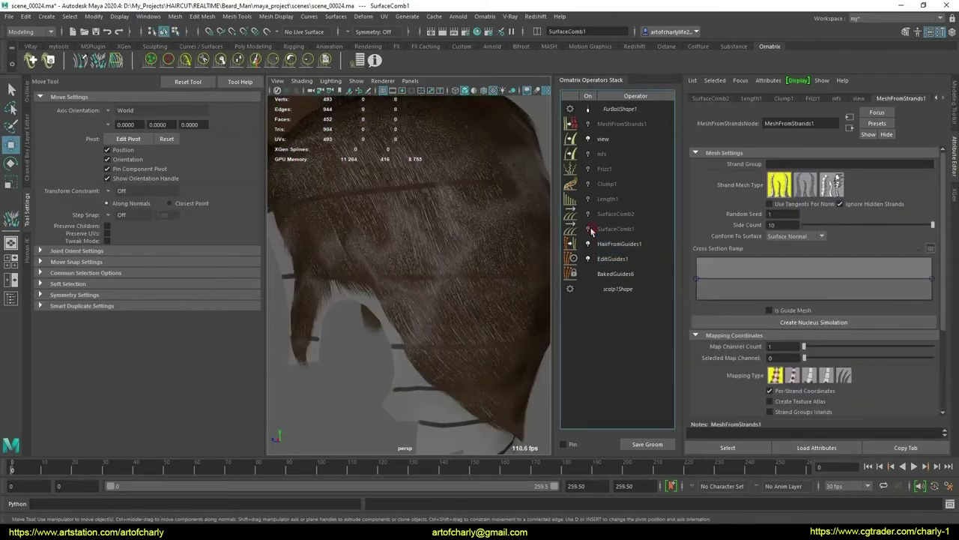
Set the second surface comb's strand group to 8 and toggle combs off to compare
left_click(624, 216)
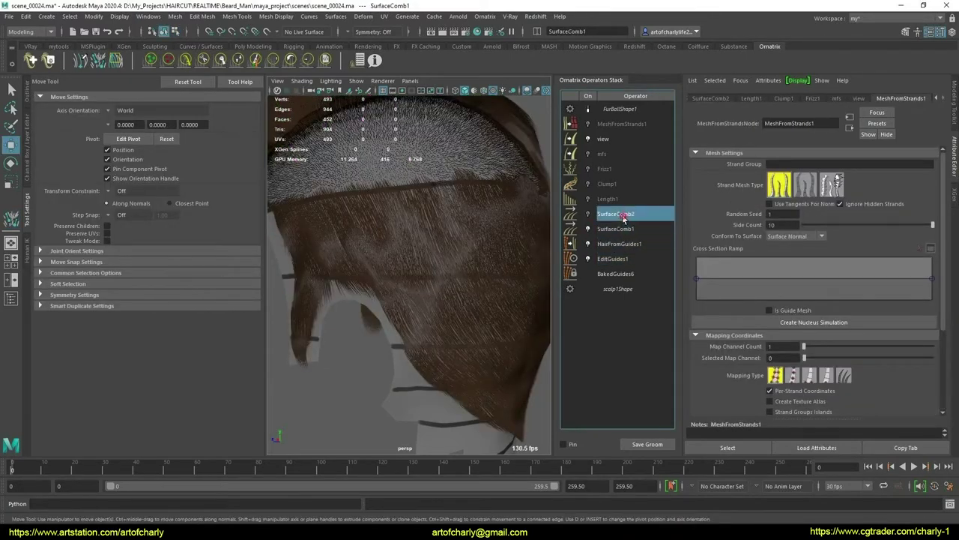
left_click(788, 164)
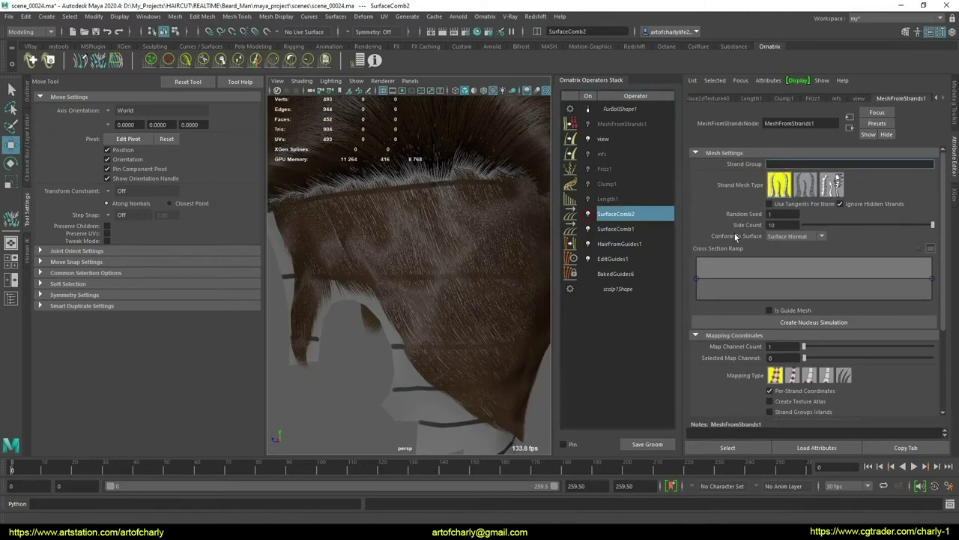
type("8")
key("Return")
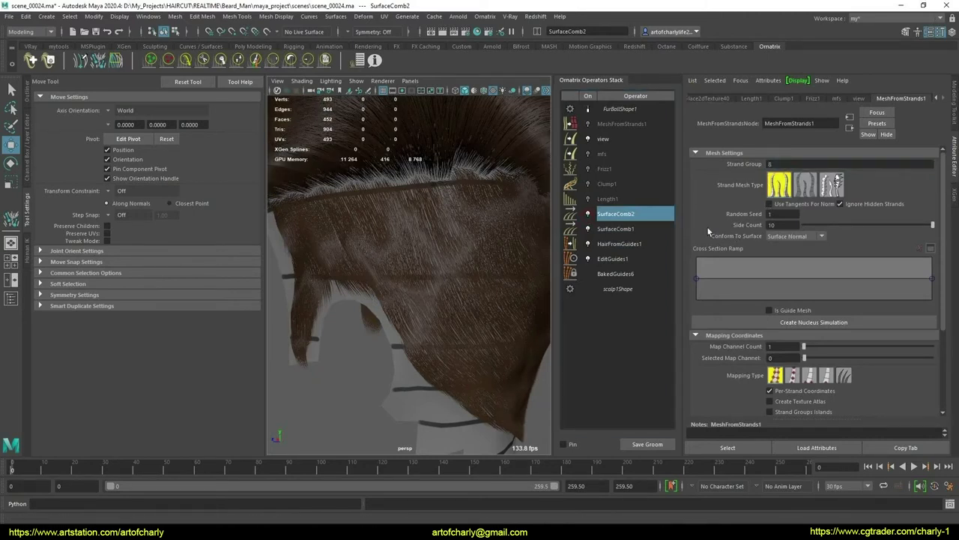
left_click(632, 230)
left_click(632, 218)
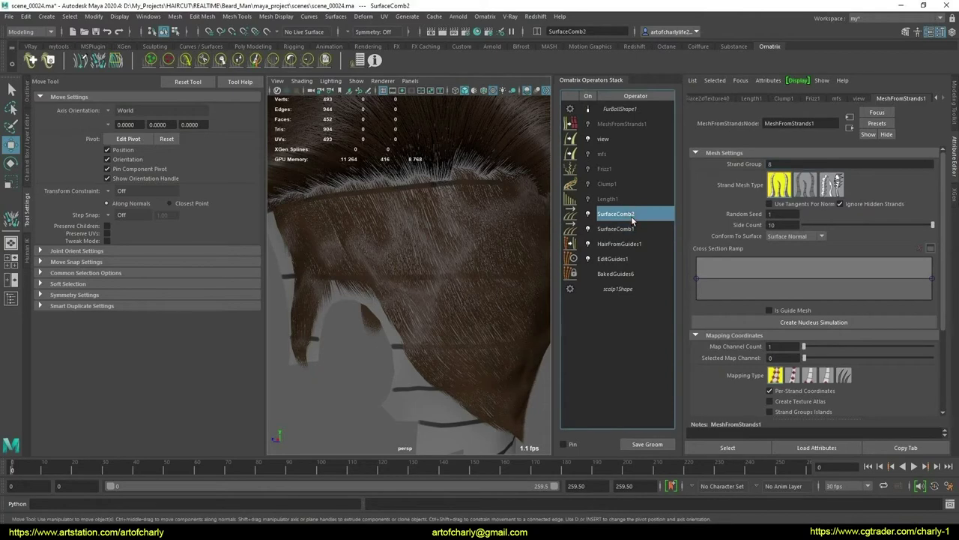
left_click(588, 213)
left_click(615, 229)
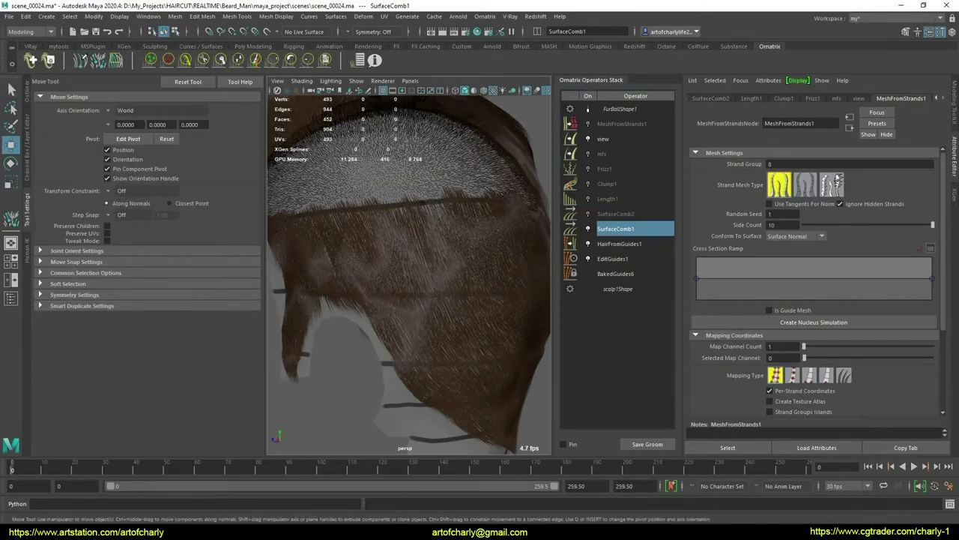
Frame the hair and place a combing sink on the scalp for the selected surface comb
left_click(615, 201)
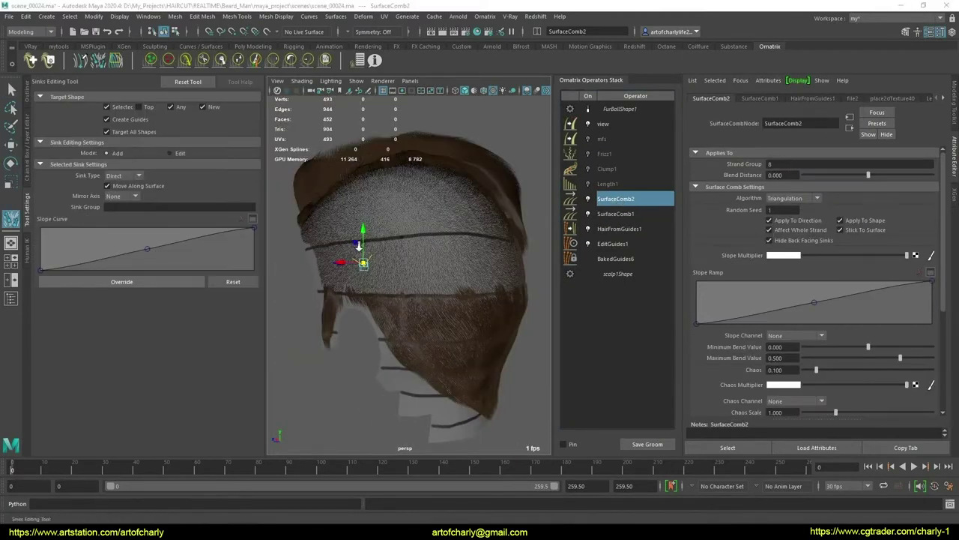
key("f")
right_click_drag(630, 201, 663, 238)
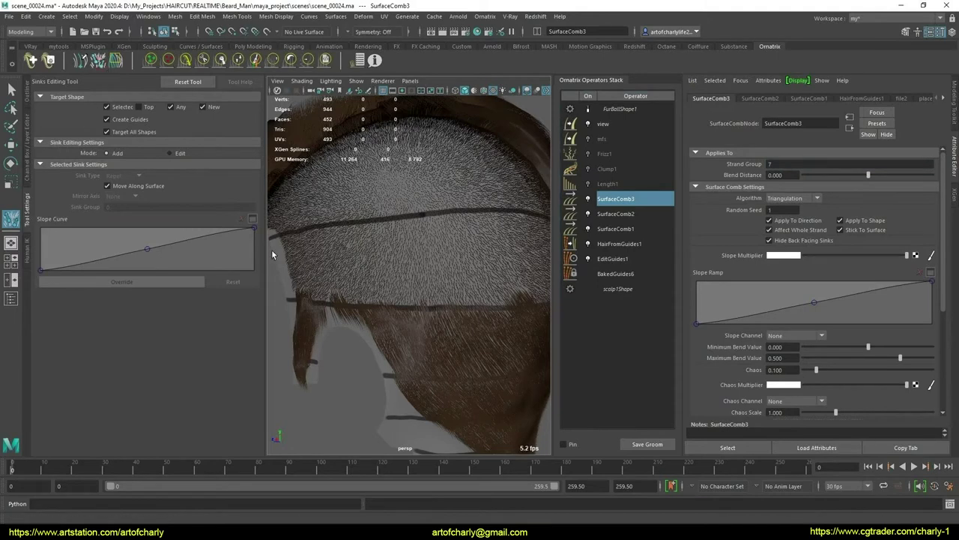
mouse_move(352, 337)
right_mouse_down("alt")
mouse_move(377, 332)
mouse_move(426, 295)
mouse_move(433, 307)
right_mouse_up("alt")
left_click(431, 280)
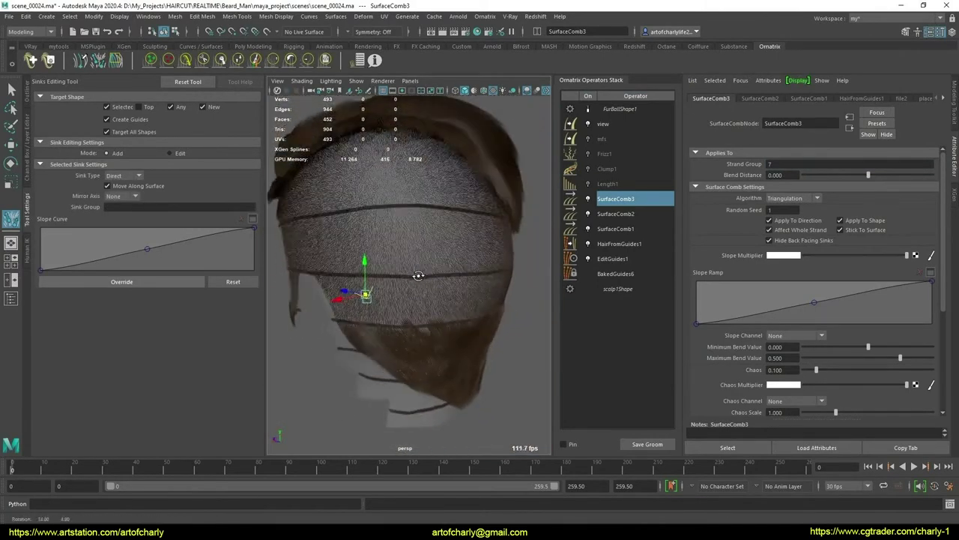
Duplicate SurfaceComb3 as a new comb for strand group 3 with a sink on the lower scalp
right_click(634, 201)
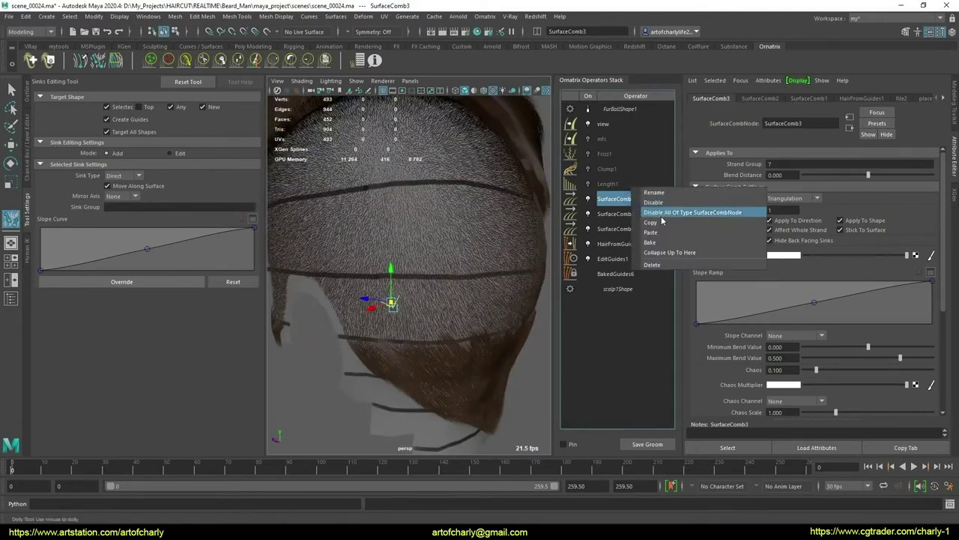
left_click(631, 202)
right_click(639, 197)
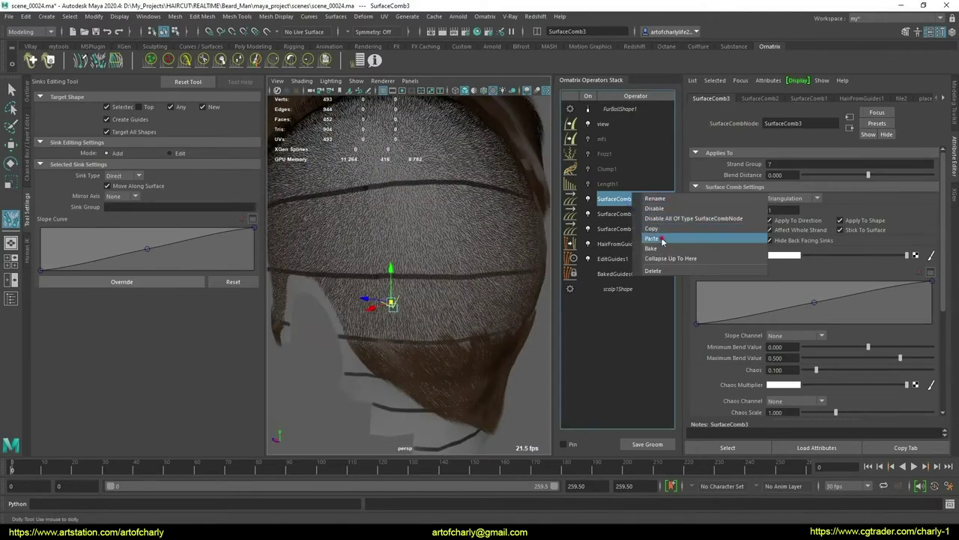
left_click(651, 229)
type("3")
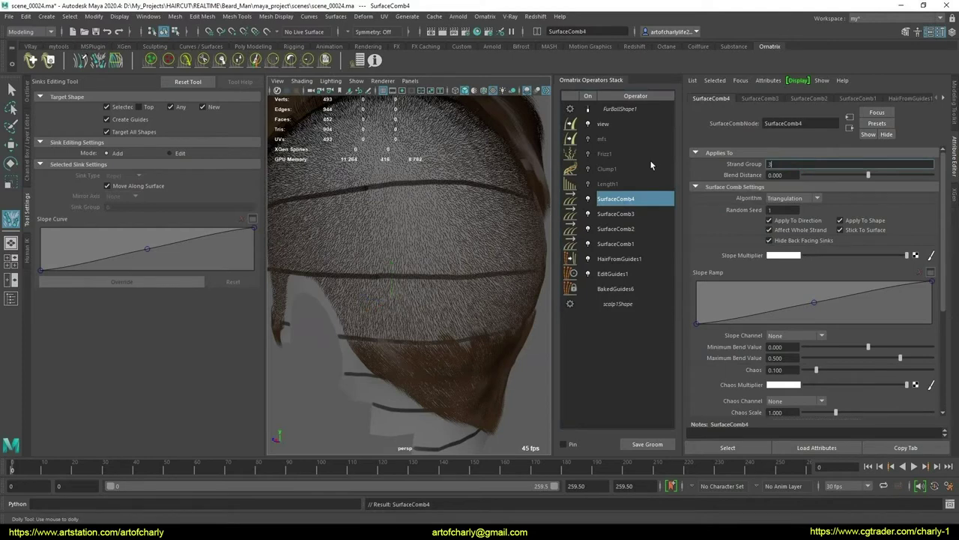
key("Return")
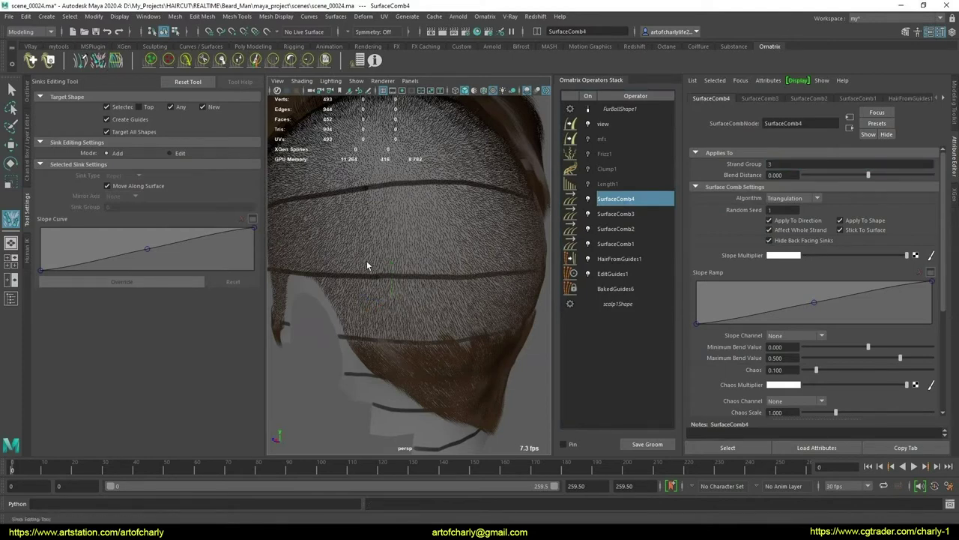
left_click_drag(367, 260, 400, 321, "alt")
left_click(403, 304)
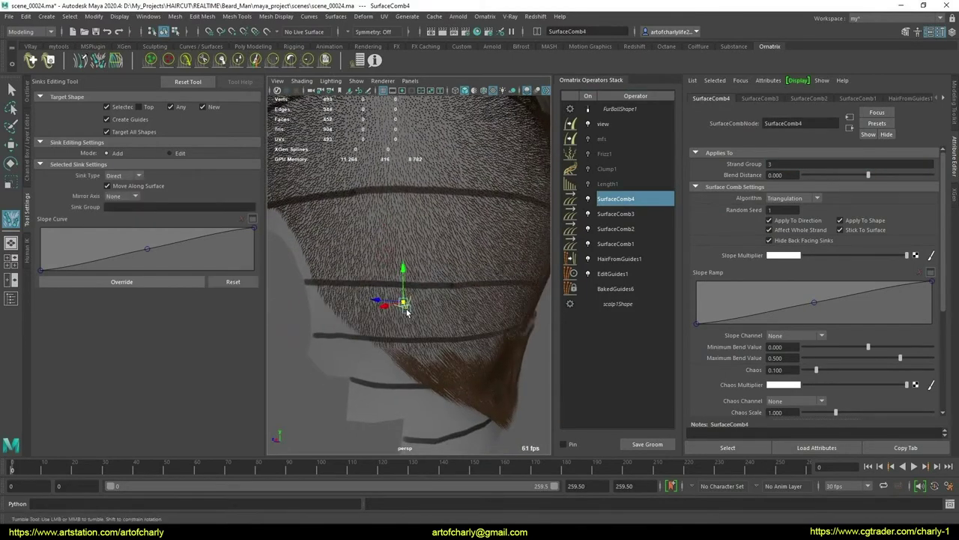
left_click_drag(409, 313, 411, 275, "alt")
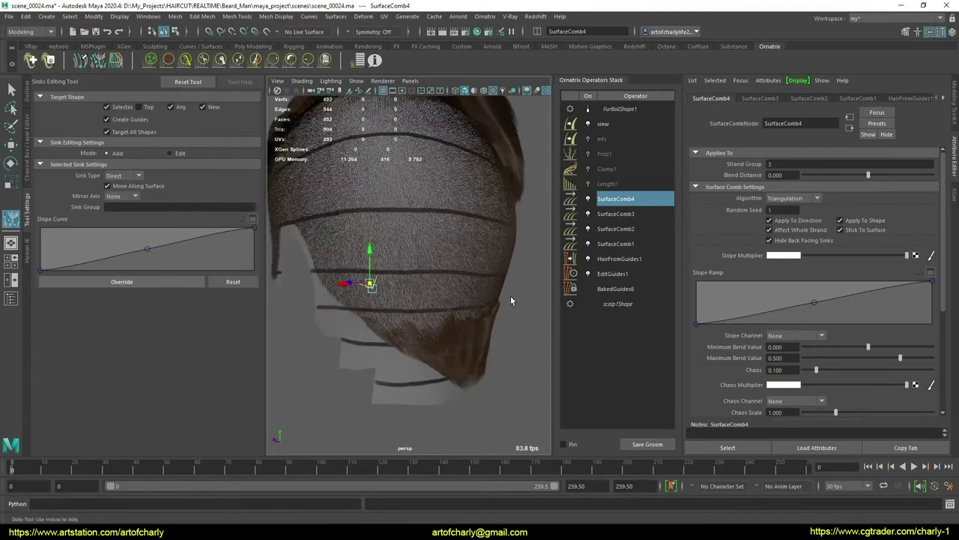
In EditGuides1, pick a lower guide and expand its strand group settings
key("q")
left_click(608, 277)
left_click(774, 167)
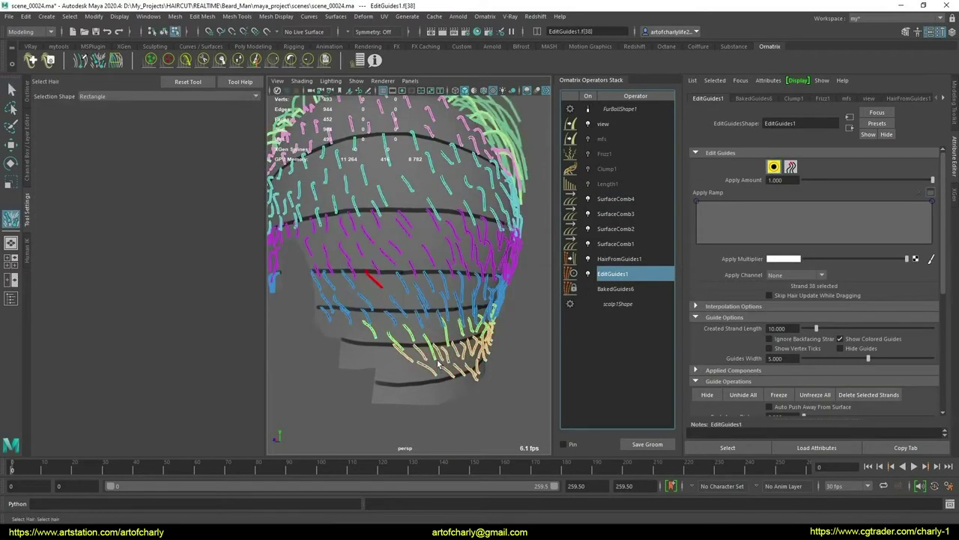
left_click(442, 356)
right_click_drag(442, 356, 525, 337, "alt")
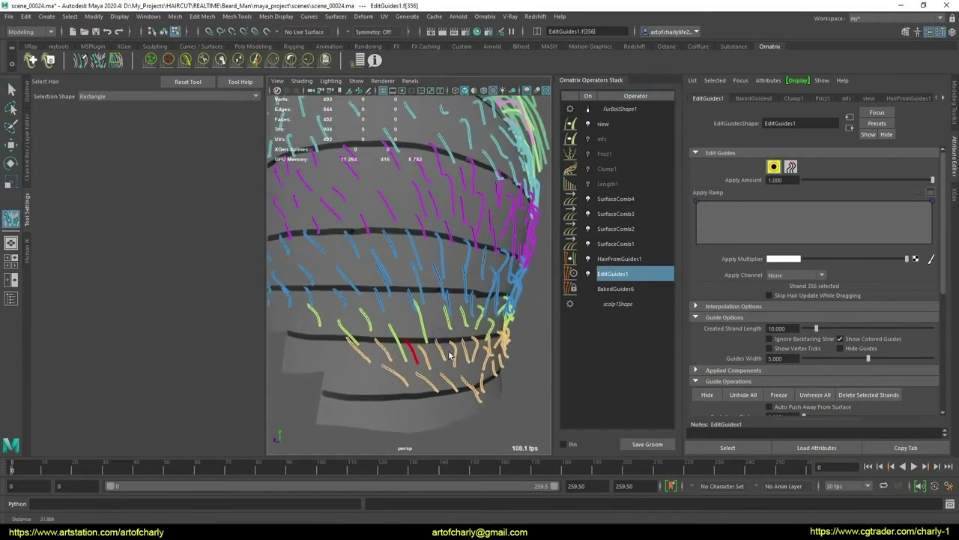
scroll(757, 259, "down", 3)
scroll(738, 319, "down", 3)
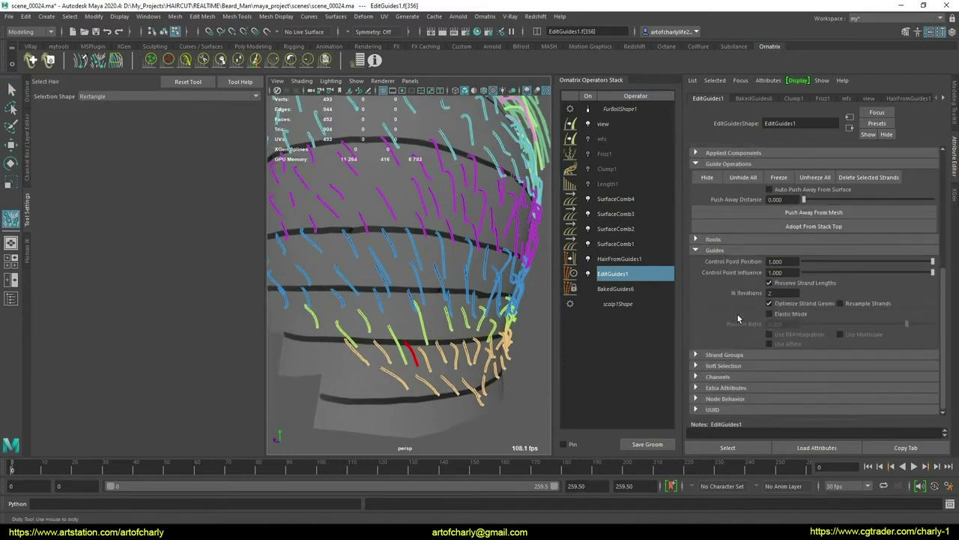
left_click(739, 355)
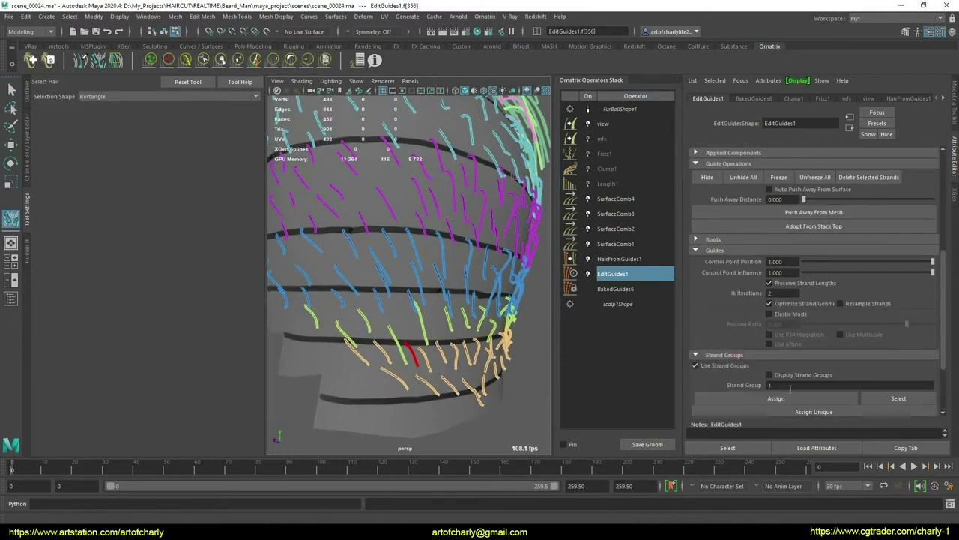
Paste a new SurfaceComb5 above SurfaceComb4 and confirm its strand group 1
left_click(627, 201)
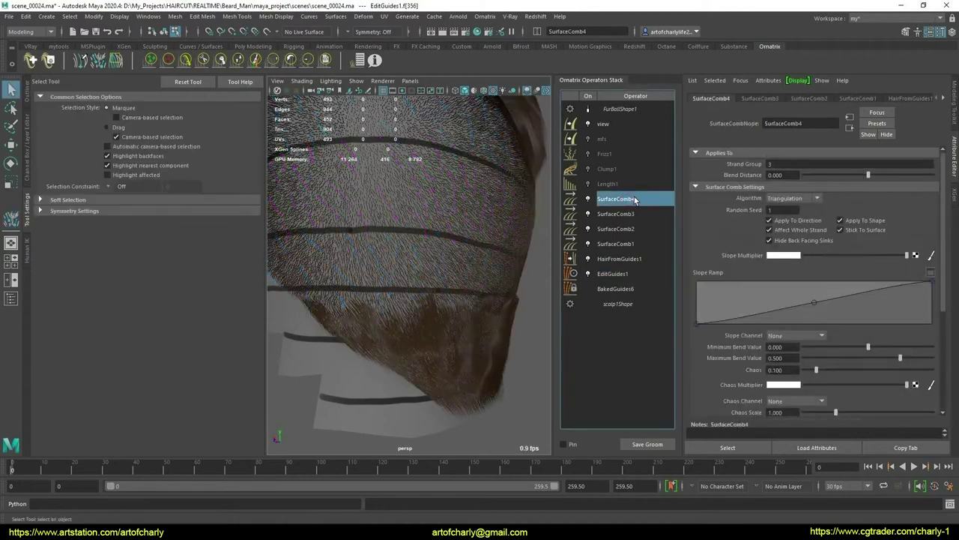
right_click(641, 205)
right_click(642, 206)
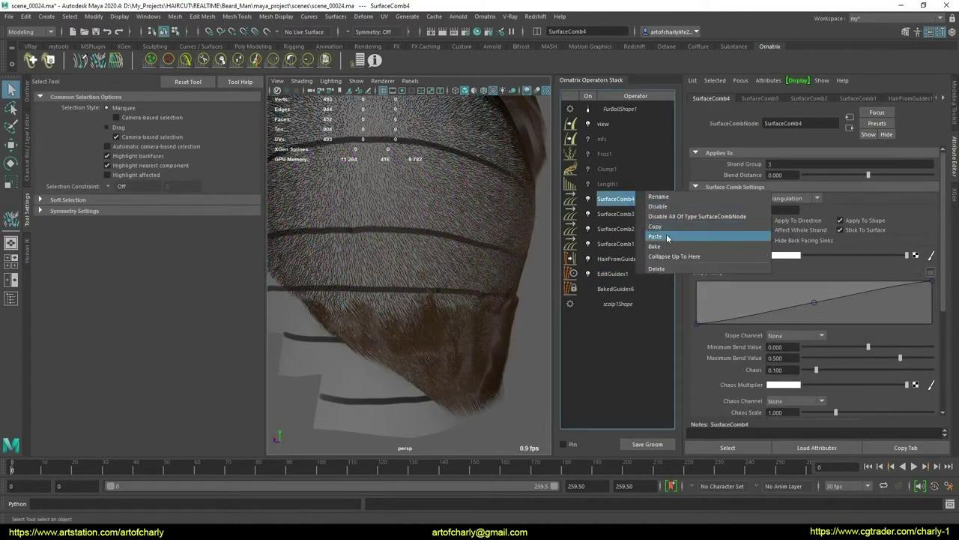
left_click(663, 236)
left_click(791, 163)
type("1")
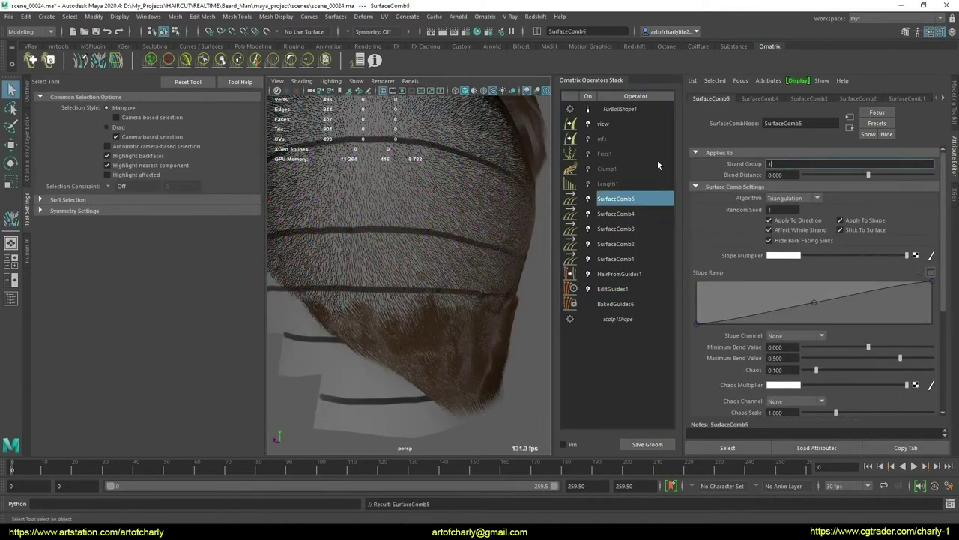
key("Return")
Place a first sink on the lower hair and compare it against SurfaceComb4
left_click(98, 62)
mouse_move(389, 292)
middle_mouse_down("alt")
mouse_move(413, 274)
mouse_move(403, 242)
mouse_move(375, 257)
mouse_move(394, 272)
middle_mouse_up("alt")
left_click(395, 272)
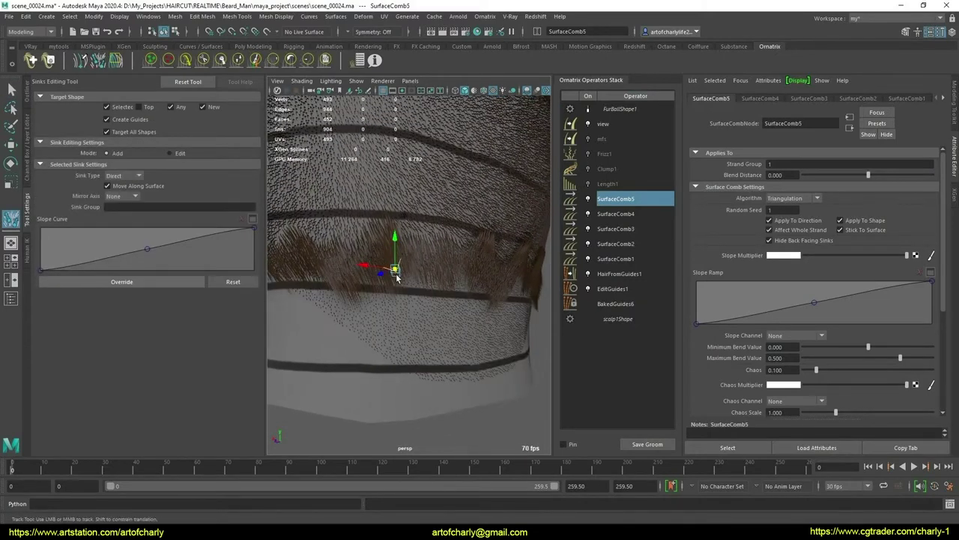
mouse_move(389, 258)
left_mouse_down("alt")
mouse_move(375, 262)
mouse_move(403, 250)
mouse_move(368, 251)
mouse_move(393, 261)
left_mouse_up("alt")
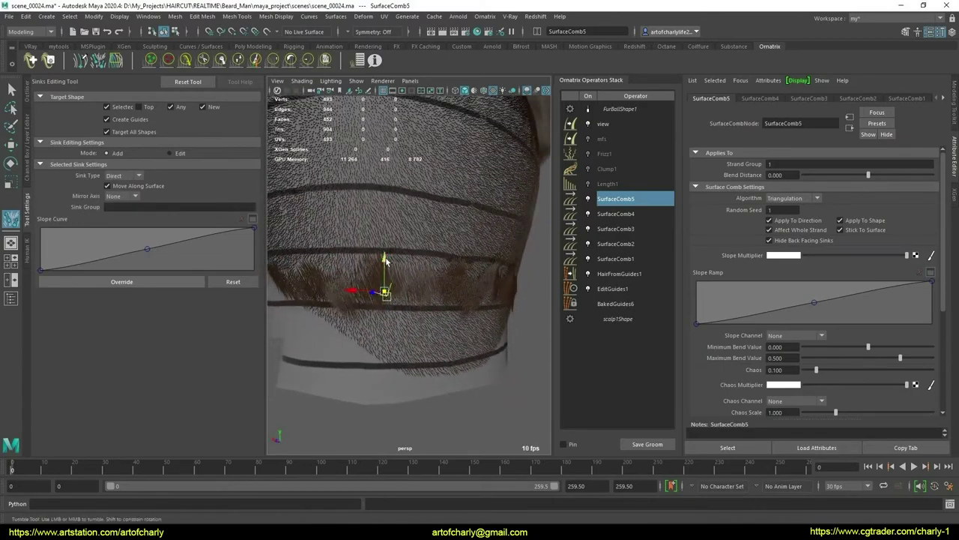
mouse_move(425, 257)
left_mouse_down("alt")
mouse_move(437, 243)
mouse_move(449, 263)
mouse_move(439, 217)
mouse_move(469, 241)
mouse_move(414, 232)
left_mouse_up("alt")
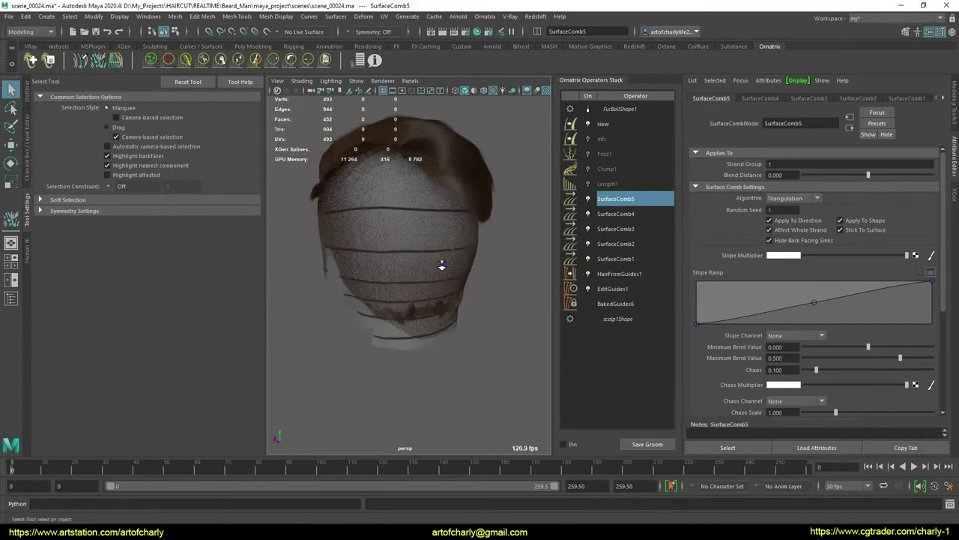
right_click_drag(442, 265, 454, 278, "alt")
mouse_move(454, 278)
left_mouse_down("alt")
mouse_move(422, 289)
mouse_move(428, 280)
mouse_move(412, 278)
mouse_move(421, 262)
left_mouse_up("alt")
left_click(627, 214)
left_click(629, 199)
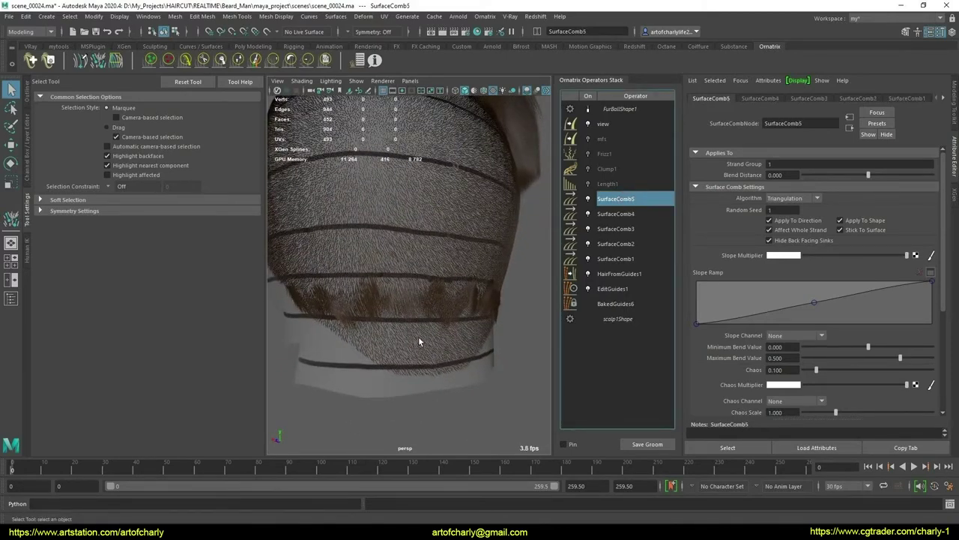
Add a sink on the lower-band hair and drag its direction down the scalp
key("t")
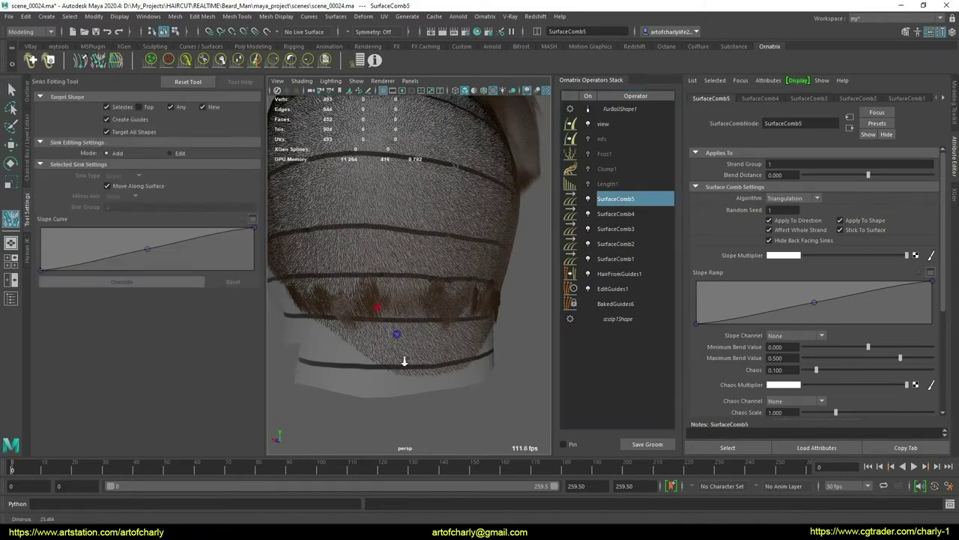
scroll(400, 313, "up", 2)
scroll(400, 313, "up", 2)
scroll(388, 304, "up", 2)
scroll(394, 311, "up", 2)
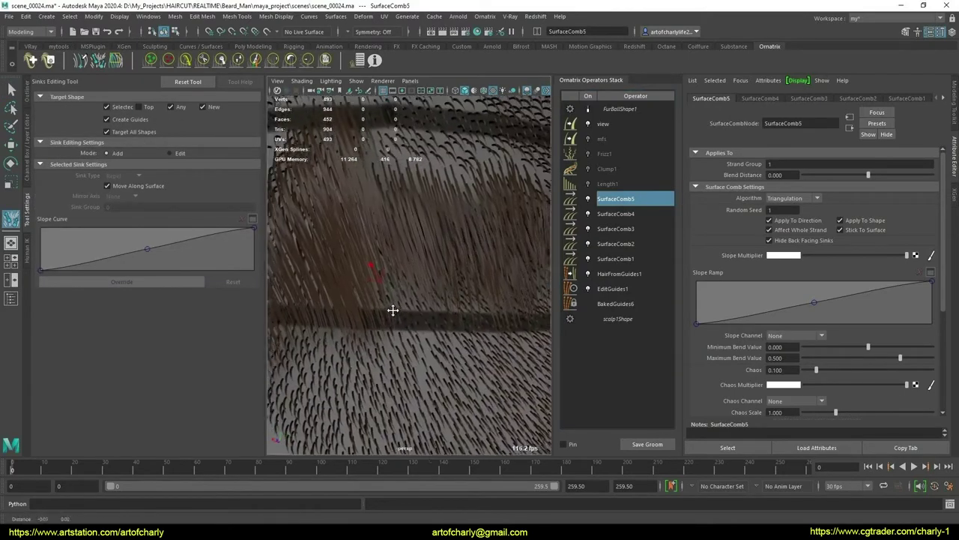
scroll(410, 317, "up", 2)
scroll(410, 318, "up", 2)
scroll(418, 323, "up", 2)
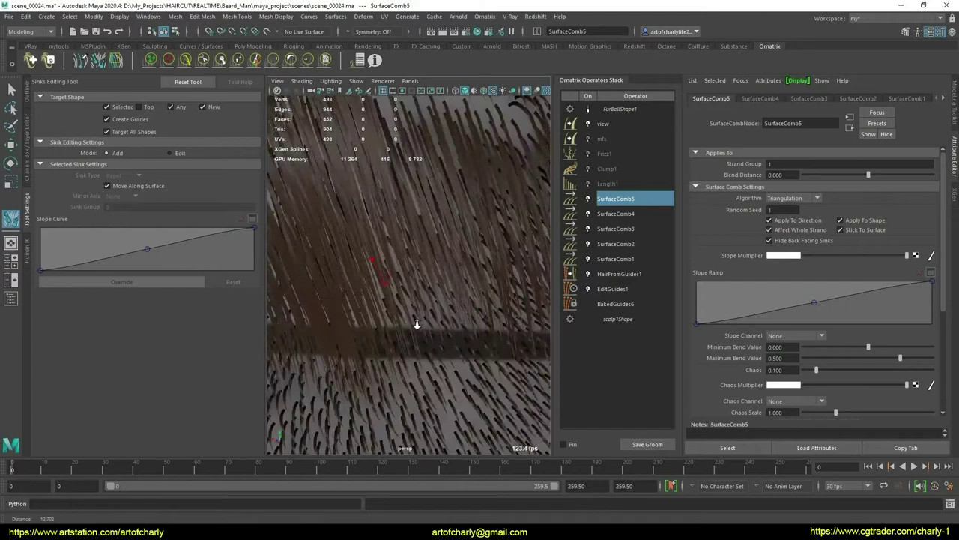
left_click(384, 289)
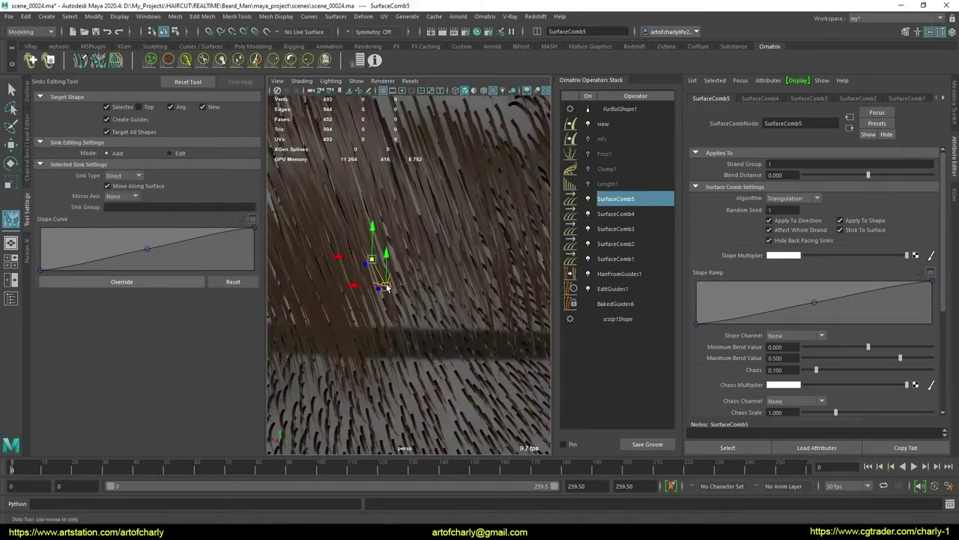
mouse_move(386, 282)
left_mouse_down()
mouse_move(387, 290)
mouse_move(377, 271)
left_mouse_up()
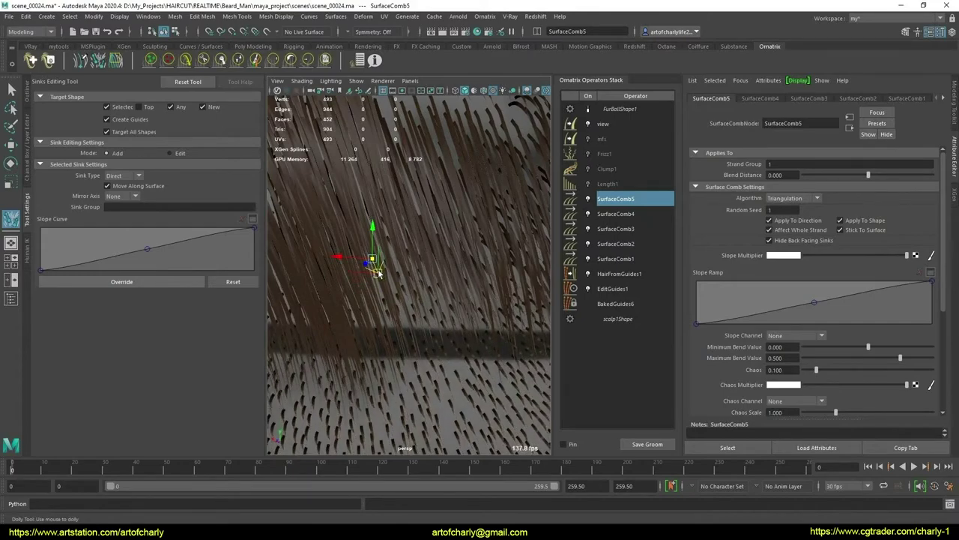
Review SurfaceComb4 and EditGuides1 settings, then reselect SurfaceComb5
scroll(379, 274, "down", 2)
scroll(378, 274, "down", 2)
scroll(377, 272, "down", 2)
scroll(376, 271, "down", 1)
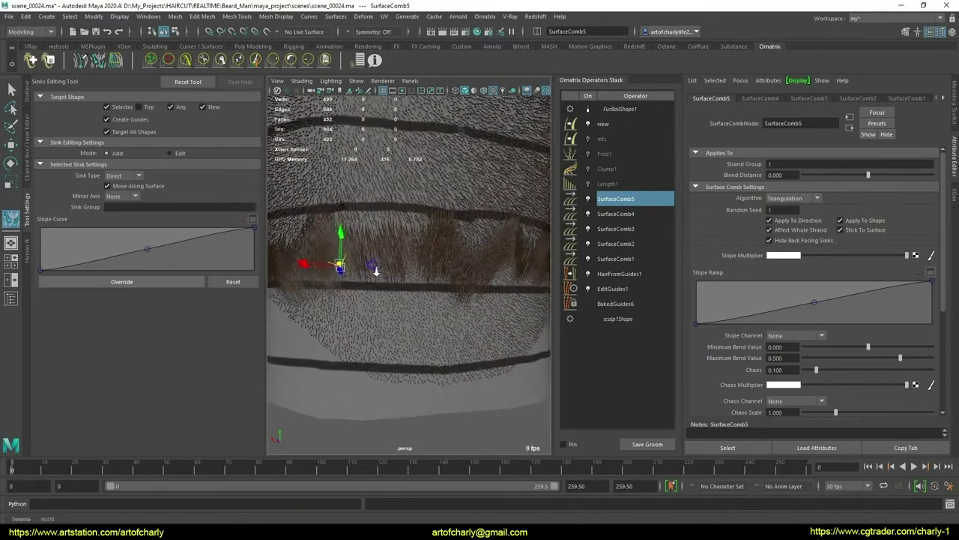
scroll(376, 272, "up", 3)
left_click(614, 216)
scroll(408, 268, "down", 1)
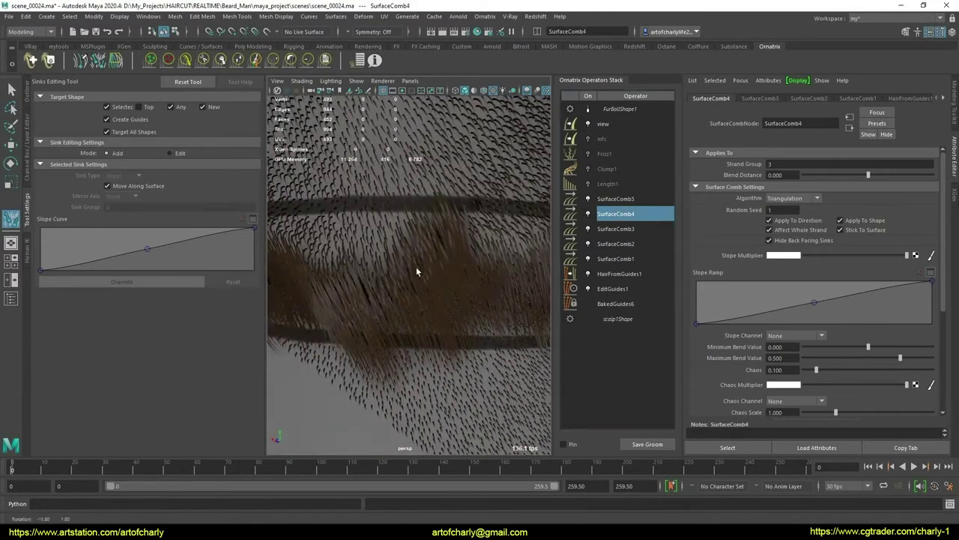
scroll(418, 271, "down", 3)
mouse_move(382, 255)
left_mouse_down("alt")
mouse_move(402, 271)
mouse_move(457, 259)
left_mouse_up("alt")
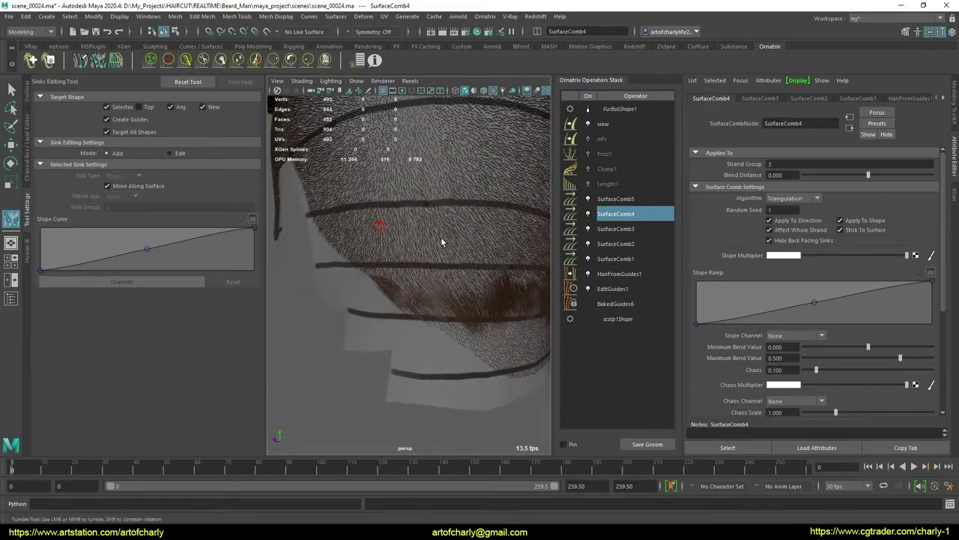
left_click(626, 288)
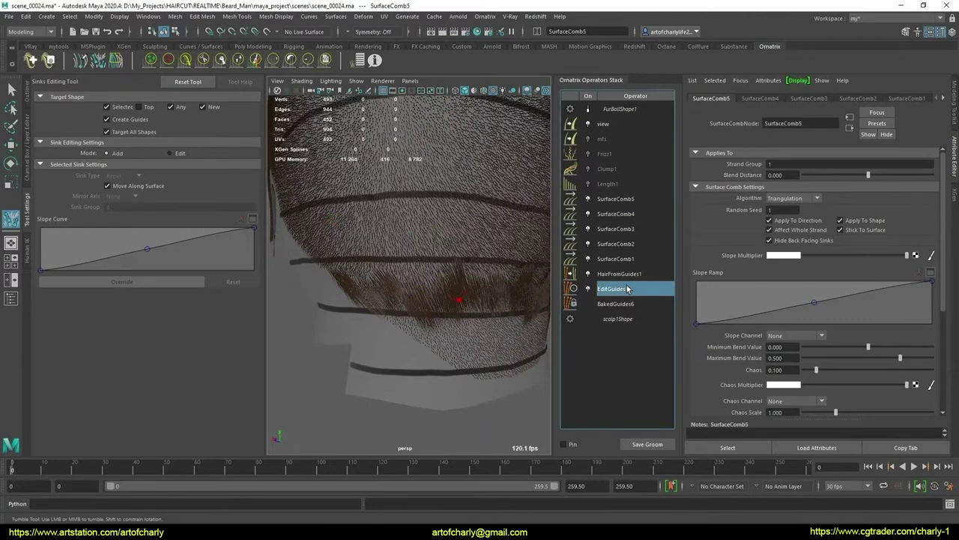
left_click(626, 201)
mouse_move(419, 269)
left_mouse_down("alt")
mouse_move(398, 282)
mouse_move(424, 275)
left_mouse_up("alt")
Pick the green guide strand in EditGuides1 to check its strand group
key("w")
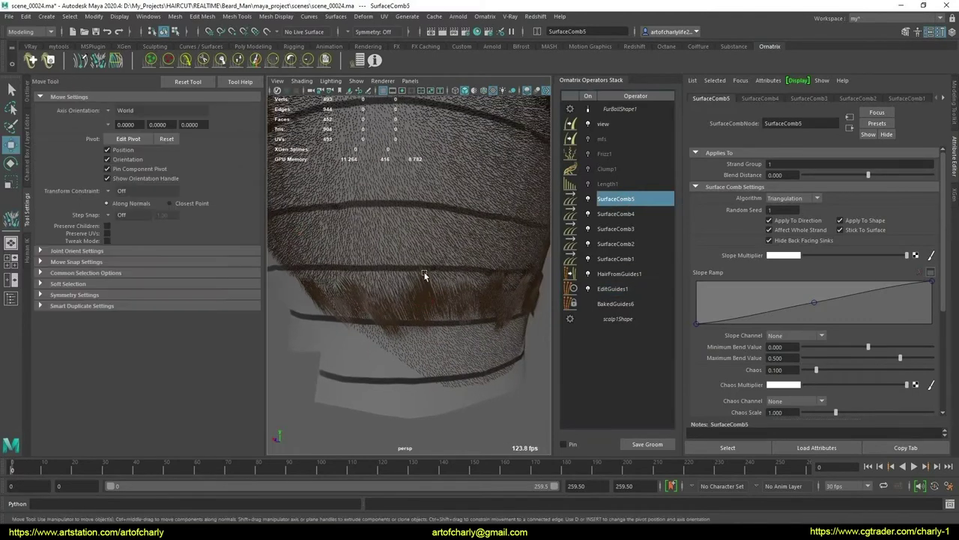
left_click(637, 291)
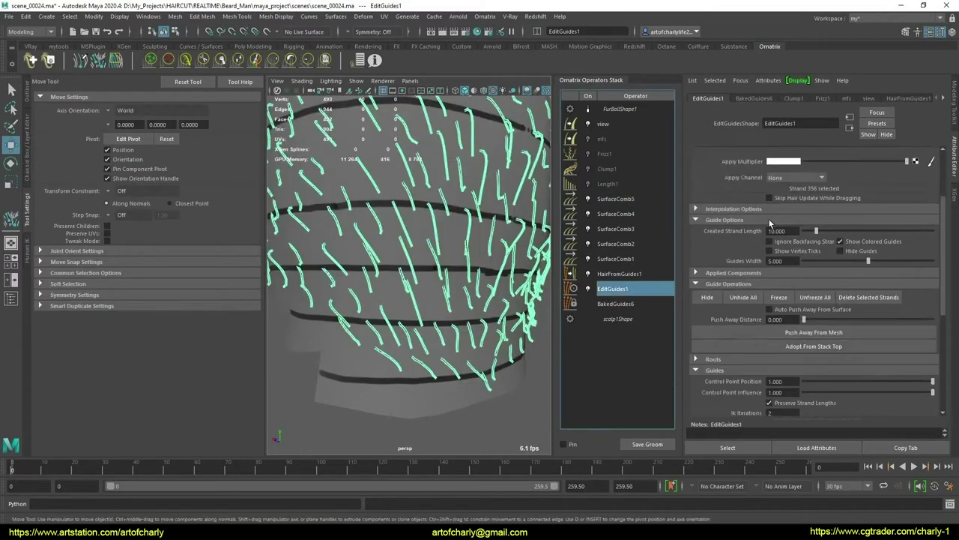
left_click(774, 166)
left_click_drag(398, 255, 391, 291, "alt")
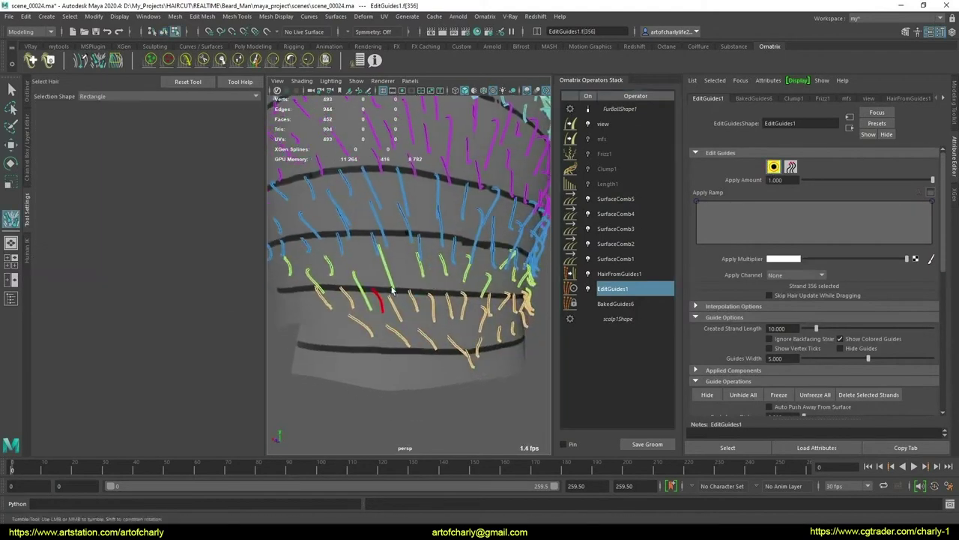
left_click(390, 280)
scroll(772, 311, "down", 5)
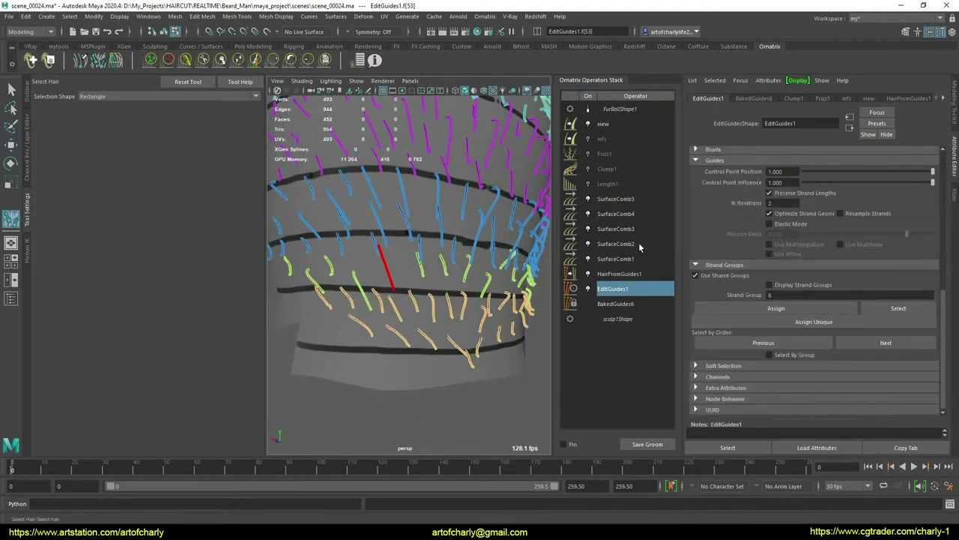
Insert SurfaceComb6 above SurfaceComb5 and set its strand group to 6
left_click(636, 213)
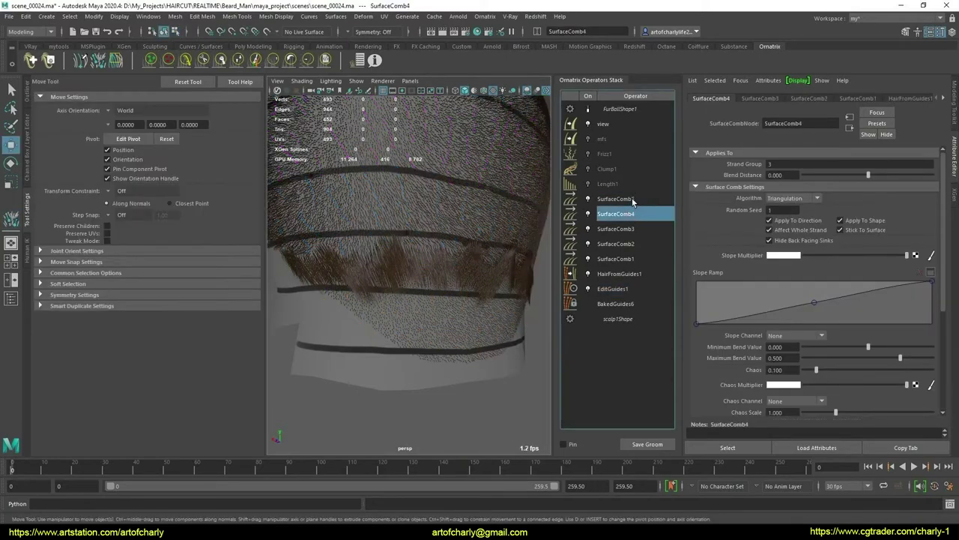
left_click(634, 199)
right_click(633, 199)
key("Escape")
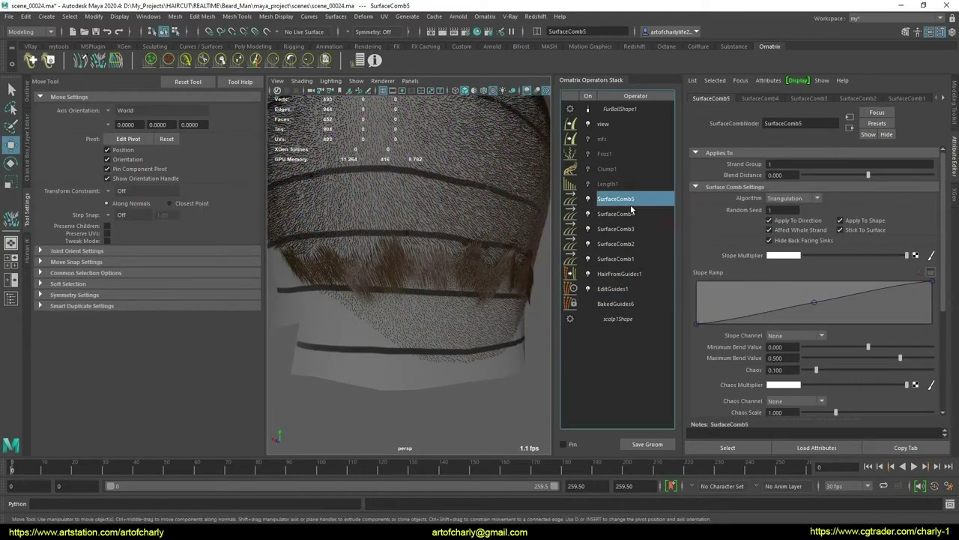
right_click(632, 211)
left_click(659, 236)
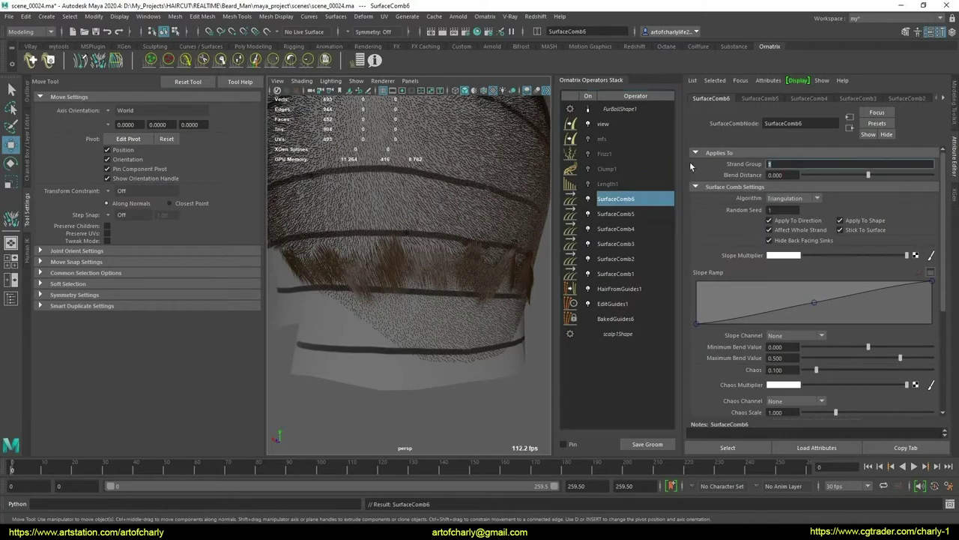
type("6")
key("Return")
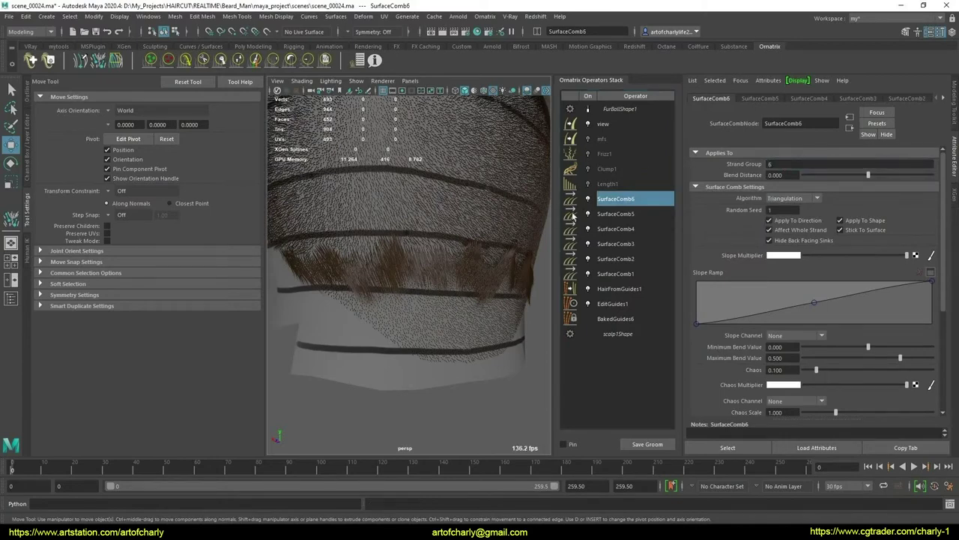
Place a sink for SurfaceComb6 on the lower hair band
left_click(98, 60)
scroll(419, 282, "up", 3)
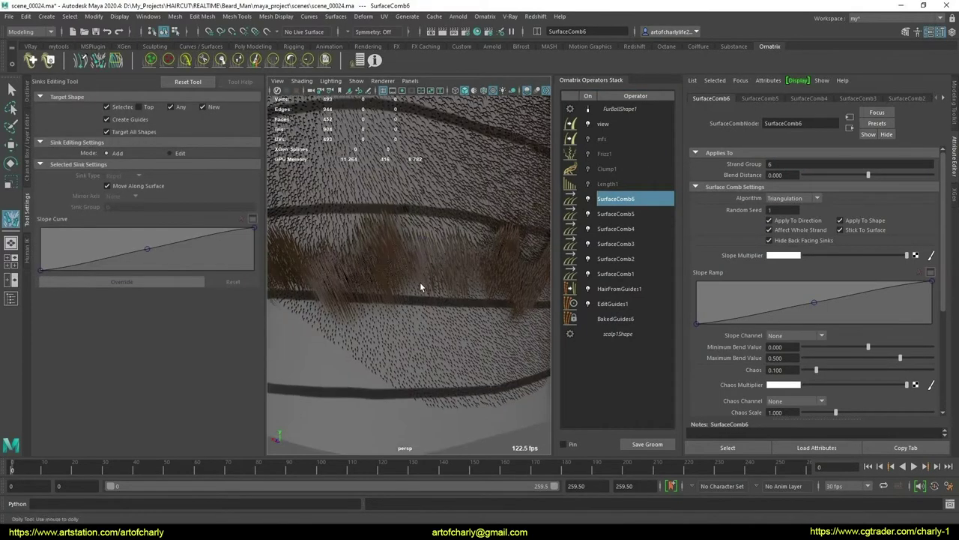
mouse_move(419, 282)
left_mouse_down("alt")
mouse_move(408, 283)
mouse_move(435, 285)
mouse_move(422, 274)
left_mouse_up("alt")
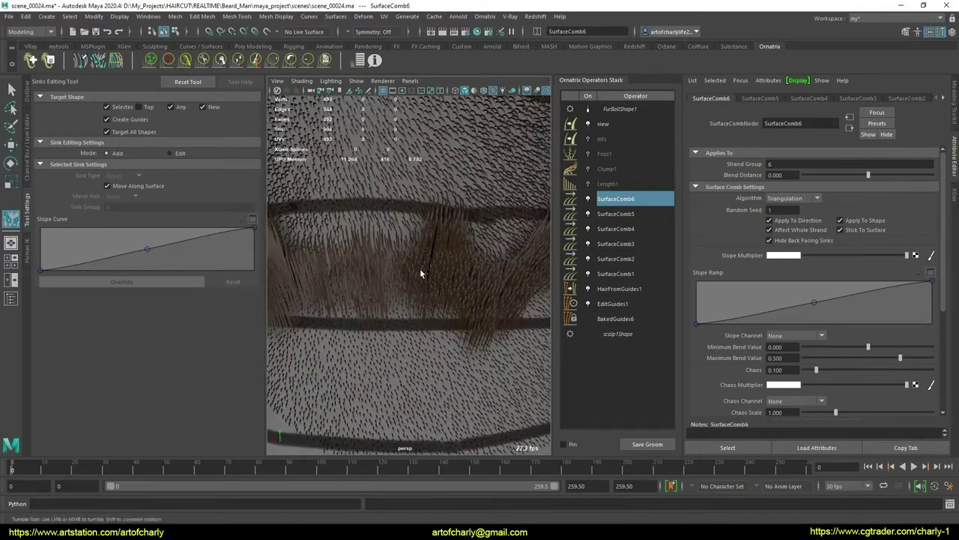
left_click(422, 272)
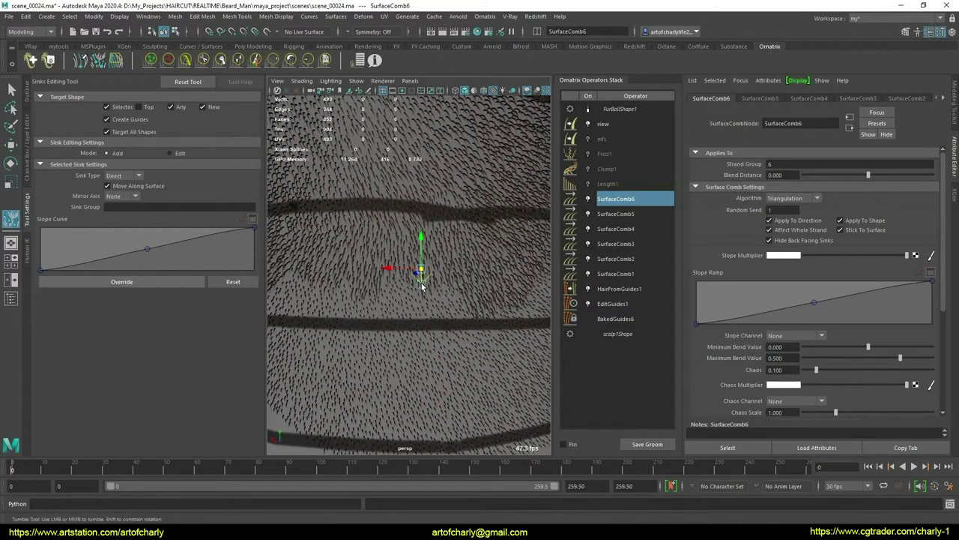
scroll(432, 274, "down", 5)
left_click_drag(432, 275, 472, 274, "alt")
Switch off all six surface combs, SurfaceComb6 down to SurfaceComb1
key("q")
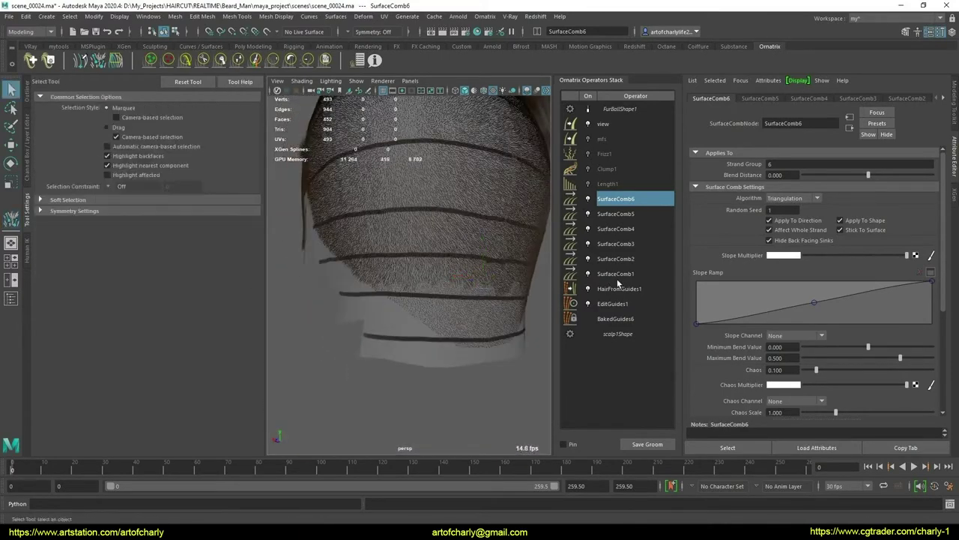
left_click(617, 273)
left_click(629, 199)
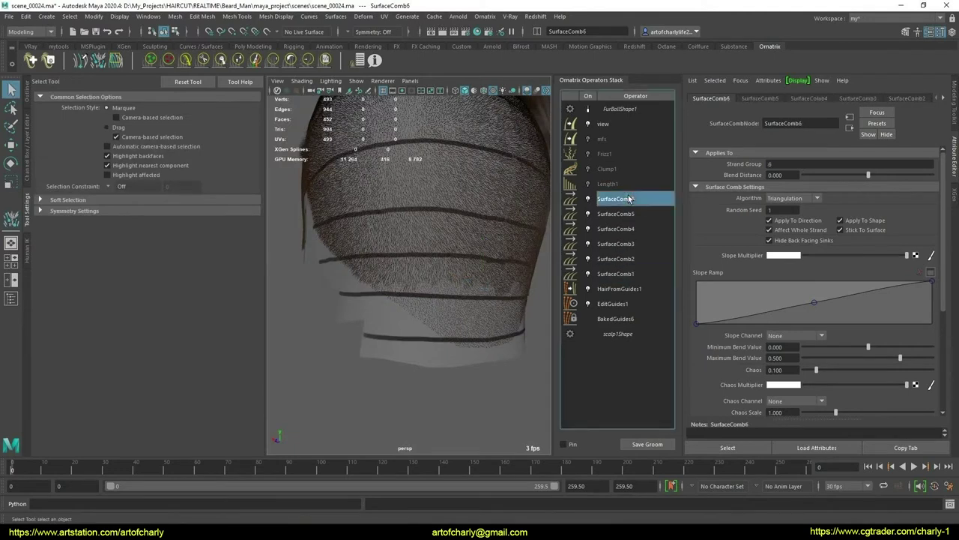
left_click(587, 199)
left_click(587, 214)
left_click(588, 228)
left_click(587, 243)
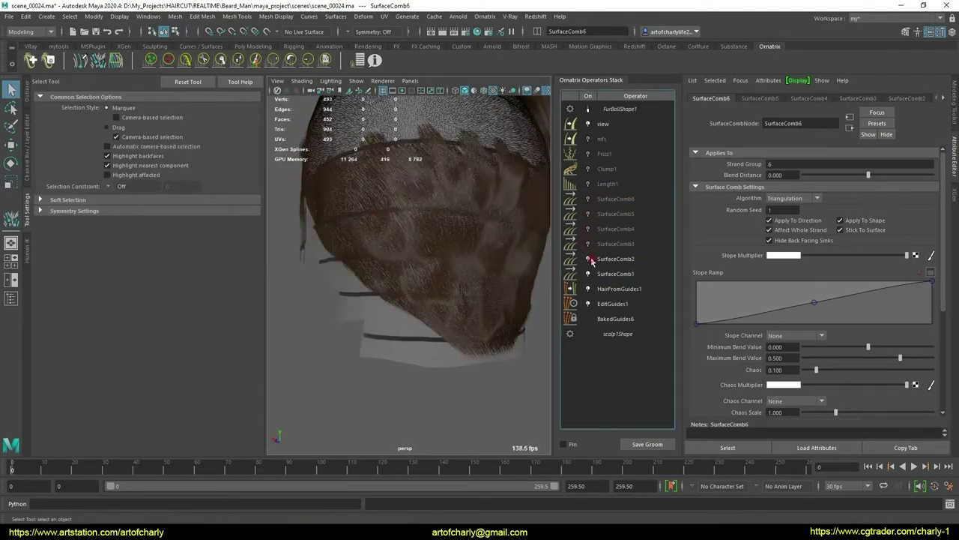
left_click(589, 258)
left_click(588, 274)
Re-enable SurfaceComb1, toggling it off and on to compare the combed hair
left_click(621, 275)
left_click(587, 274)
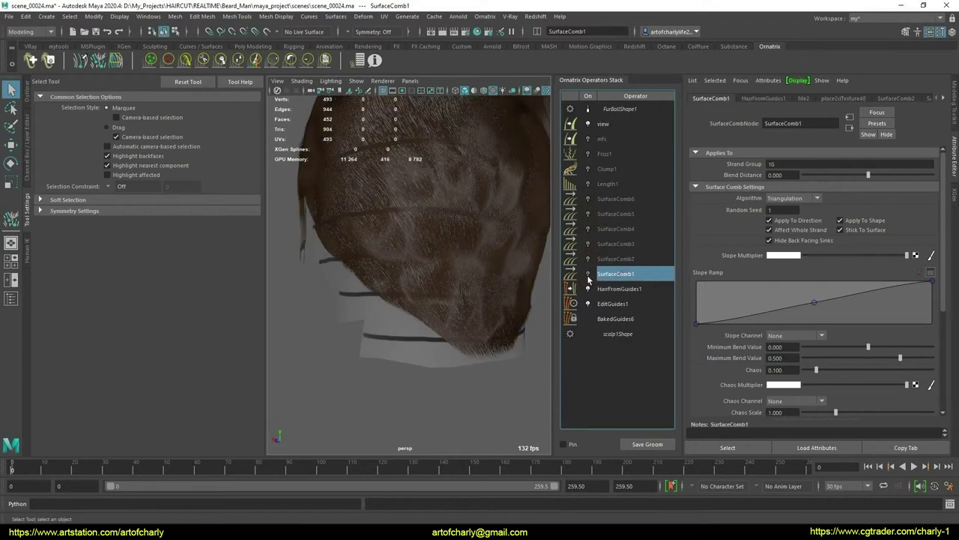
mouse_move(467, 252)
left_mouse_down("alt")
mouse_move(487, 265)
mouse_move(497, 306)
left_mouse_up("alt")
left_click(589, 275)
left_click(589, 275)
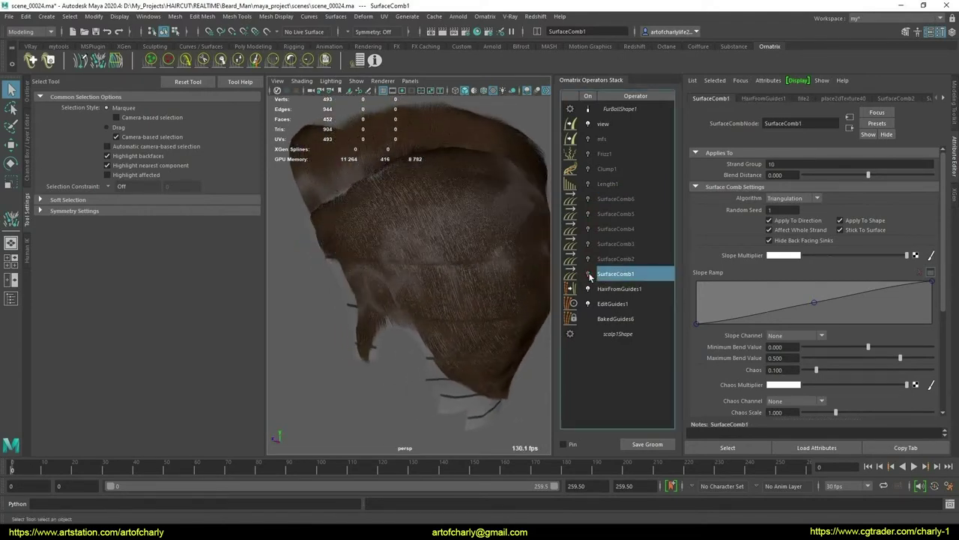
Compare with SurfaceComb6 toggled, then re-enable SurfaceComb6 and SurfaceComb5
left_click(588, 199)
mouse_move(486, 296)
left_mouse_down("alt")
mouse_move(443, 285)
mouse_move(462, 327)
mouse_move(490, 335)
mouse_move(474, 312)
left_mouse_up("alt")
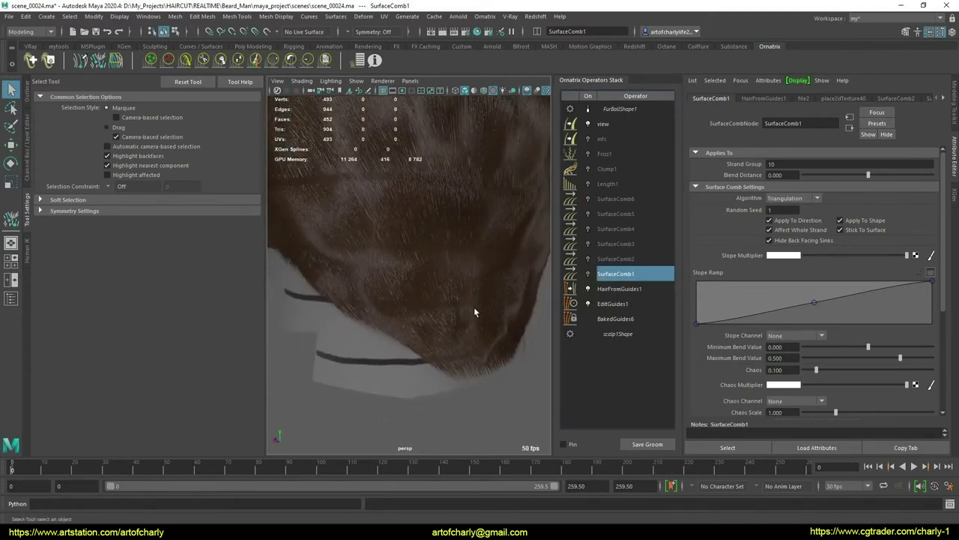
left_click(589, 199)
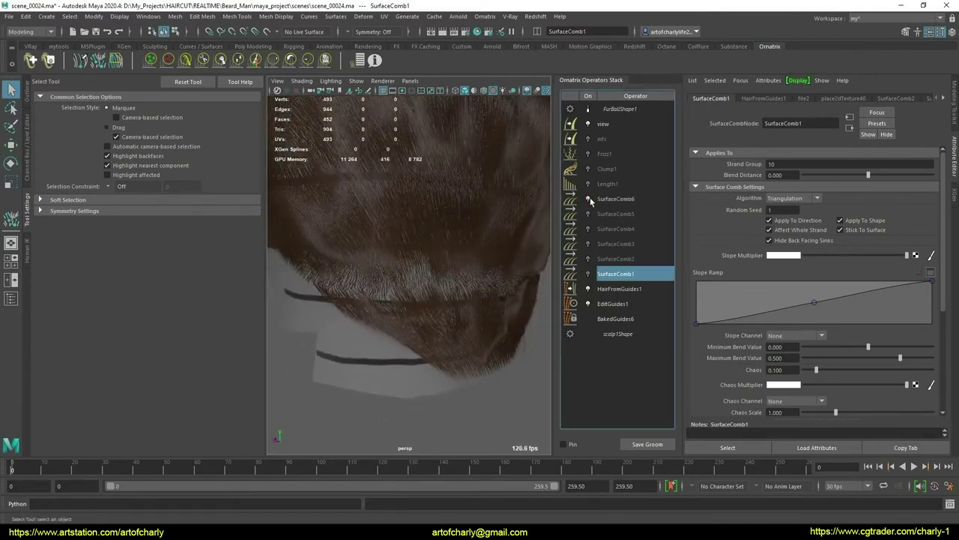
left_click(588, 199)
left_click(589, 199)
left_click(591, 212)
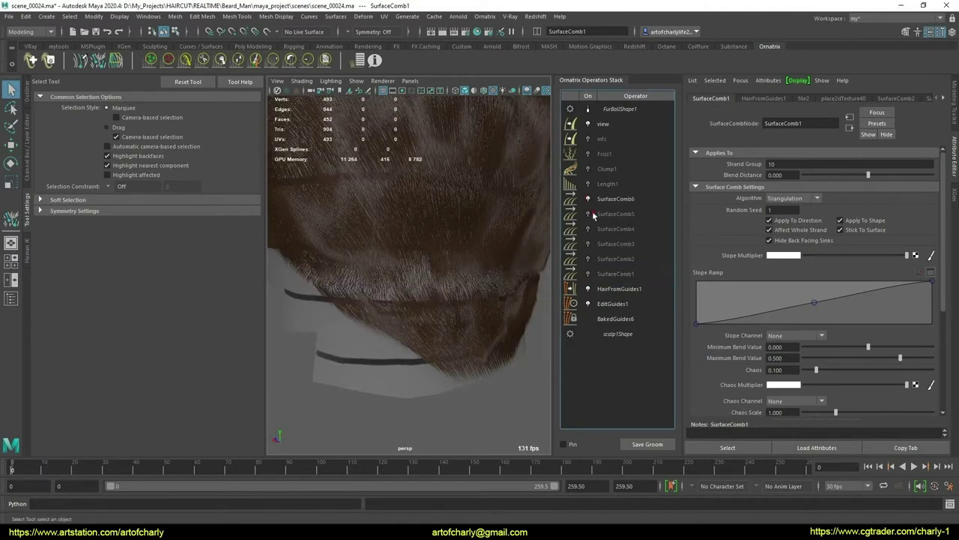
left_click(622, 216)
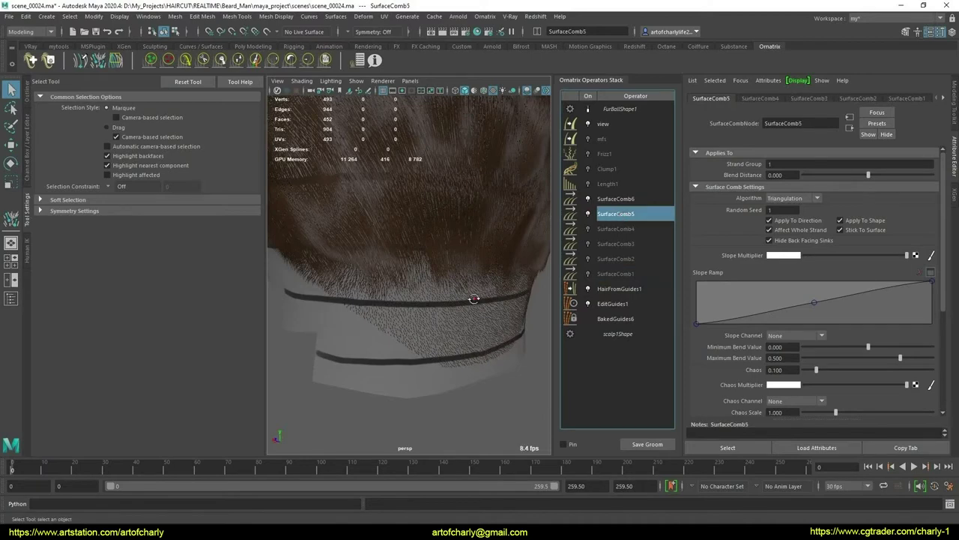
Activate the Sinks Editing Tool on SurfaceComb5 and select its sink point on the scalp
mouse_move(470, 300)
left_mouse_down("alt")
mouse_move(439, 272)
mouse_move(459, 301)
mouse_move(455, 292)
mouse_move(491, 297)
left_mouse_up("alt")
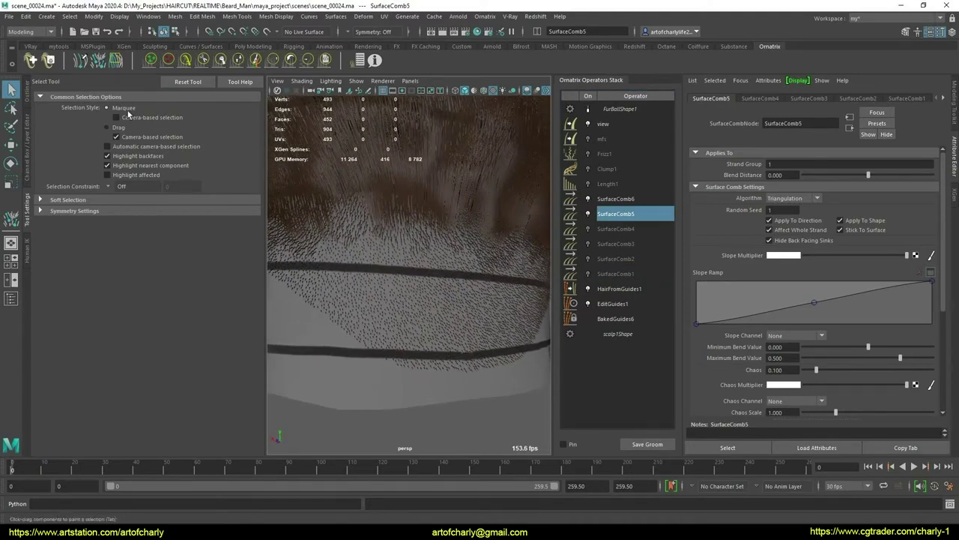
left_click(98, 60)
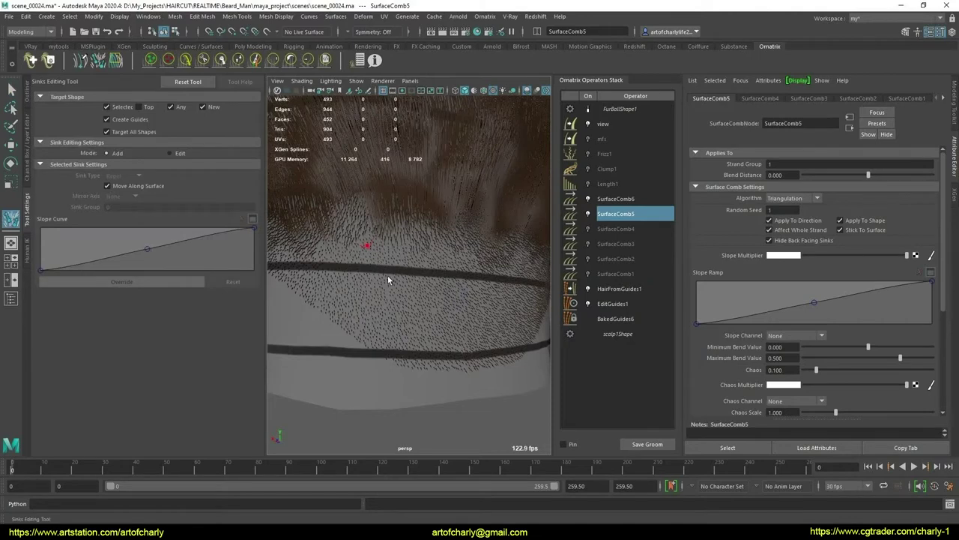
left_click(629, 217)
mouse_move(494, 269)
right_mouse_down("alt")
mouse_move(474, 297)
mouse_move(417, 303)
mouse_move(450, 282)
mouse_move(455, 304)
mouse_move(460, 298)
right_mouse_up("alt")
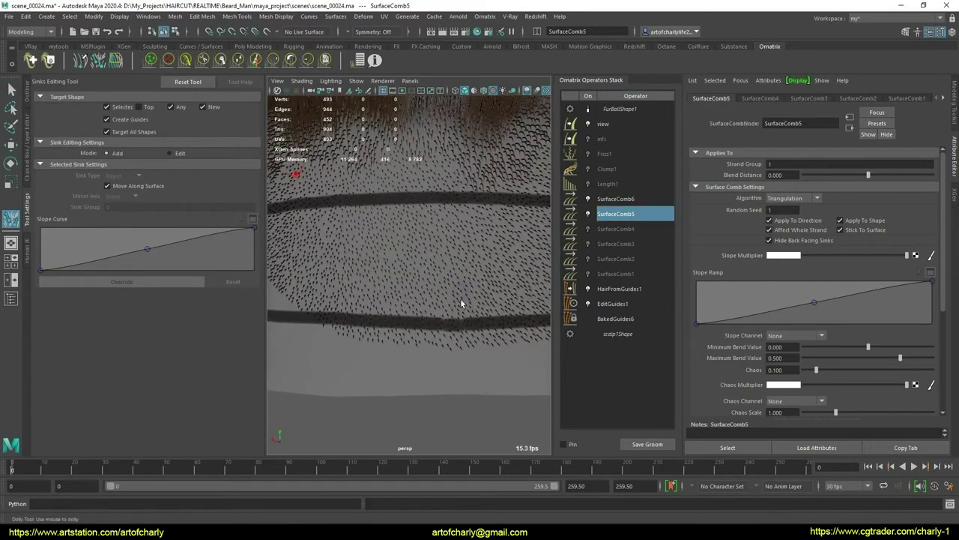
left_click(459, 299)
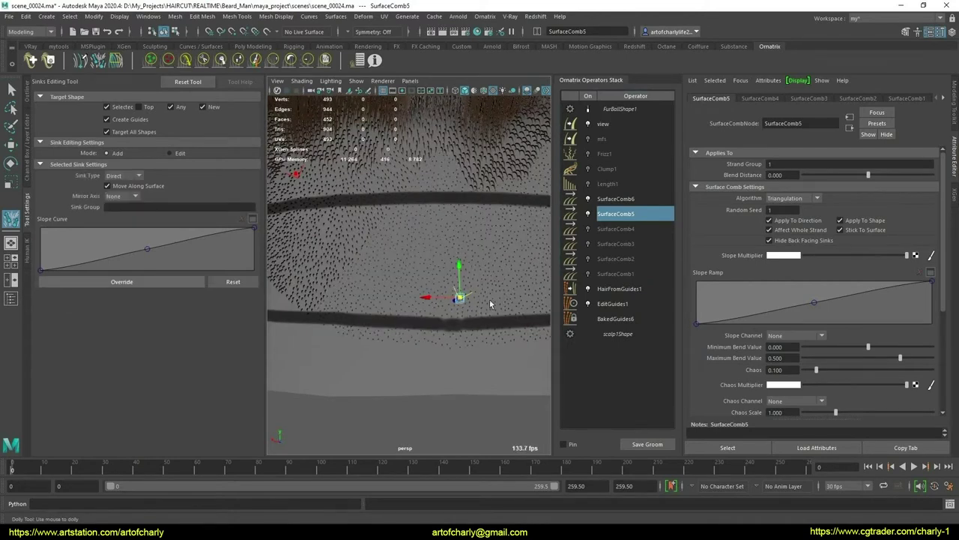
mouse_move(491, 304)
right_mouse_down("alt")
mouse_move(446, 287)
mouse_move(473, 294)
right_mouse_up("alt")
left_click(622, 217)
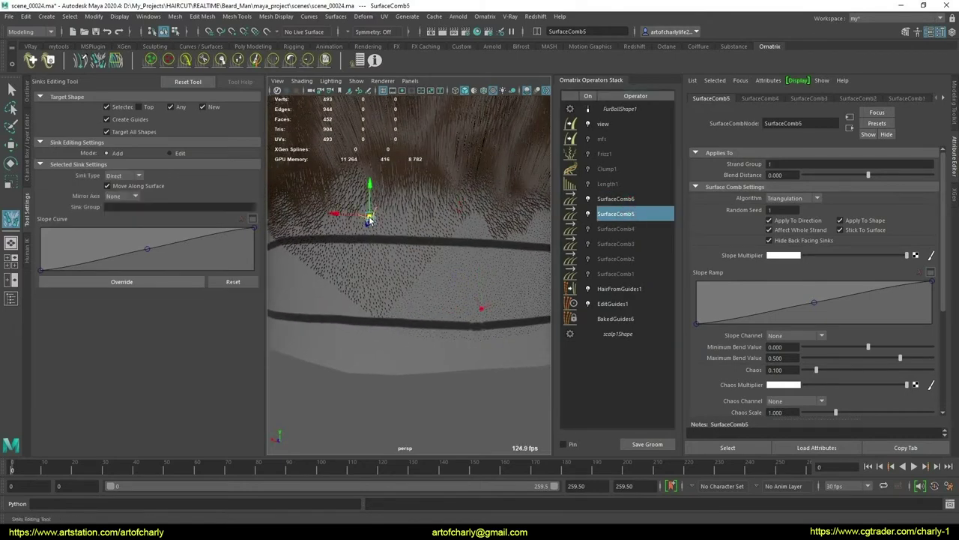
left_click(391, 283)
mouse_move(437, 256)
left_mouse_down("alt")
mouse_move(420, 253)
mouse_move(413, 227)
mouse_move(468, 231)
mouse_move(430, 231)
mouse_move(450, 248)
left_mouse_up("alt")
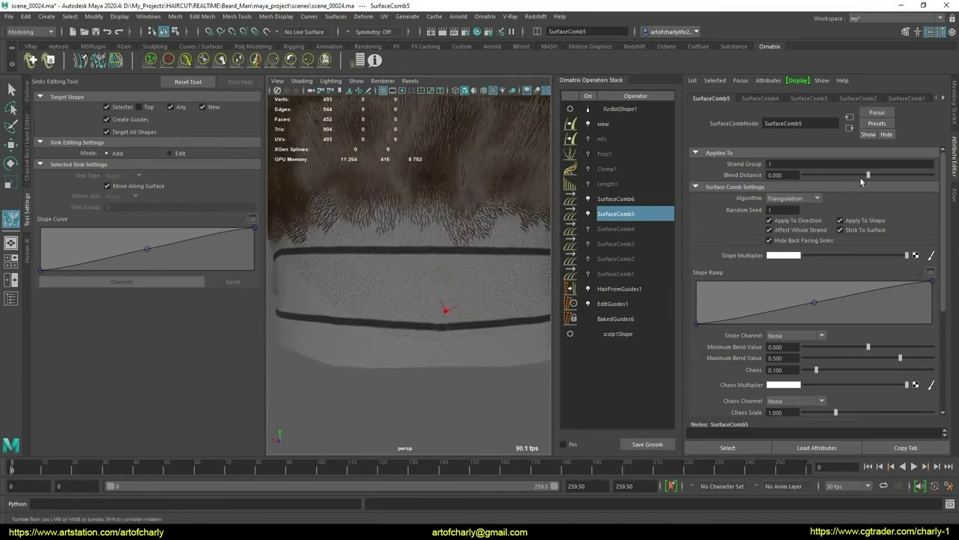
Try blend distances of 1.563 and 0.781 on SurfaceComb5, then set it back to 0
left_click_drag(867, 175, 870, 174)
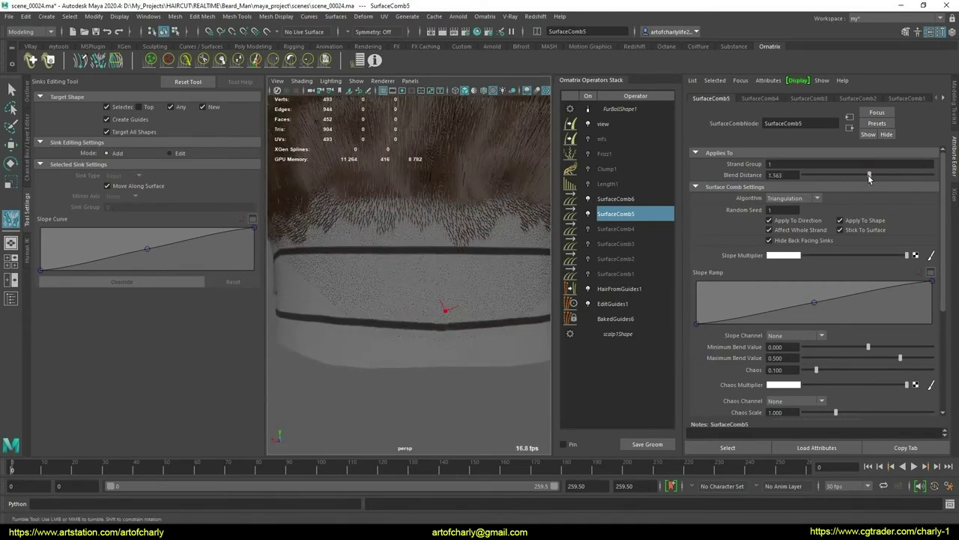
left_click(868, 176)
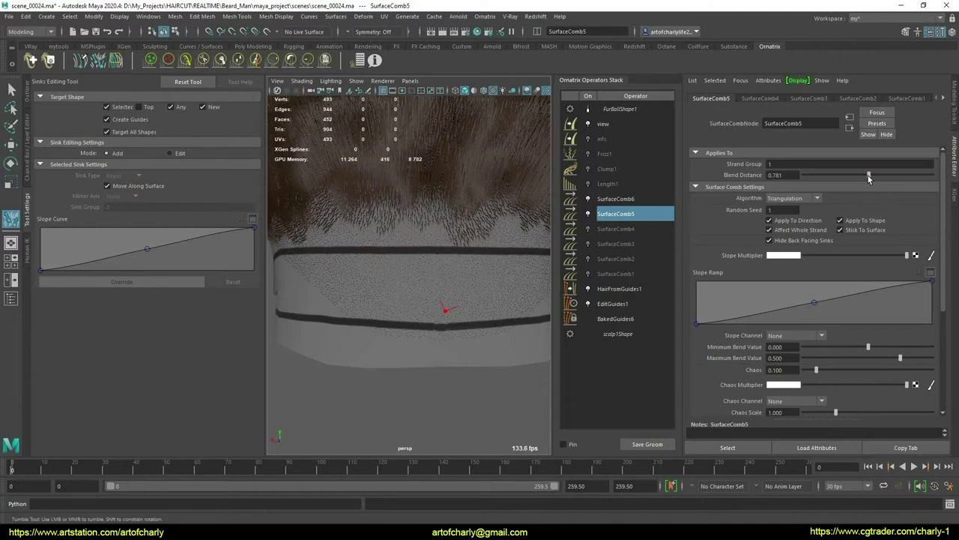
left_click_drag(868, 176, 869, 175)
type("0")
key("Return")
Raise SurfaceComb6's blend distance to 1.563 and check the beard
left_click(632, 199)
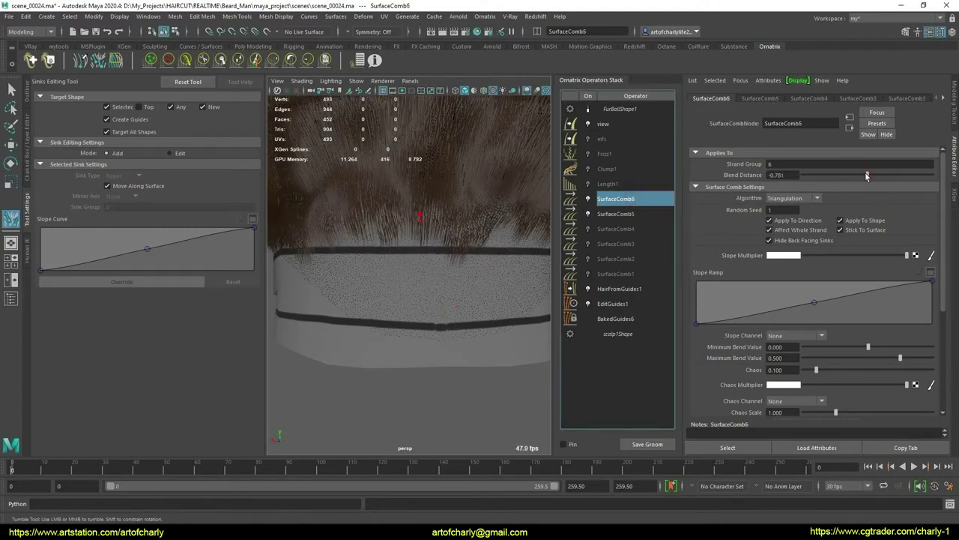
left_click_drag(864, 173, 868, 173)
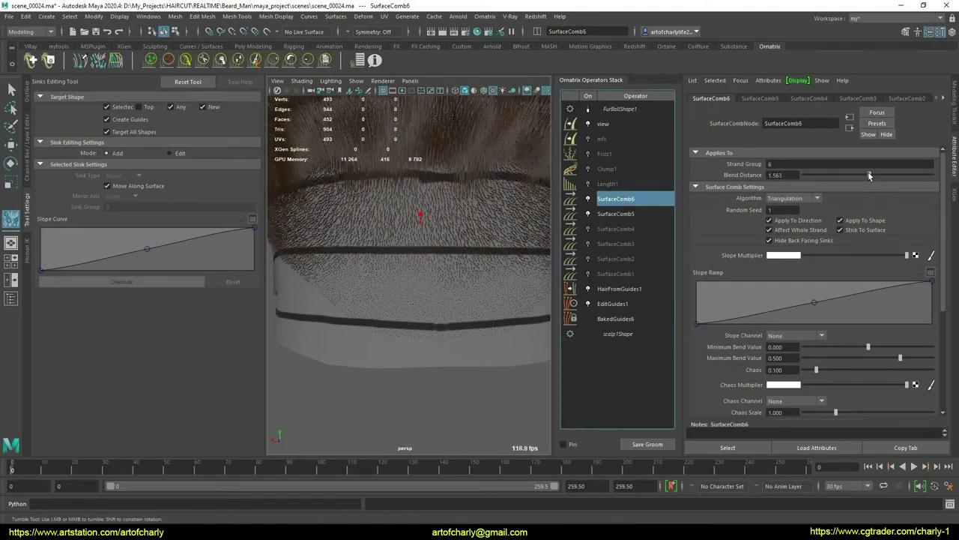
mouse_move(455, 252)
left_mouse_down("alt")
mouse_move(400, 220)
mouse_move(364, 229)
mouse_move(505, 227)
mouse_move(469, 197)
mouse_move(455, 220)
left_mouse_up("alt")
right_click_drag(454, 220, 496, 254, "alt")
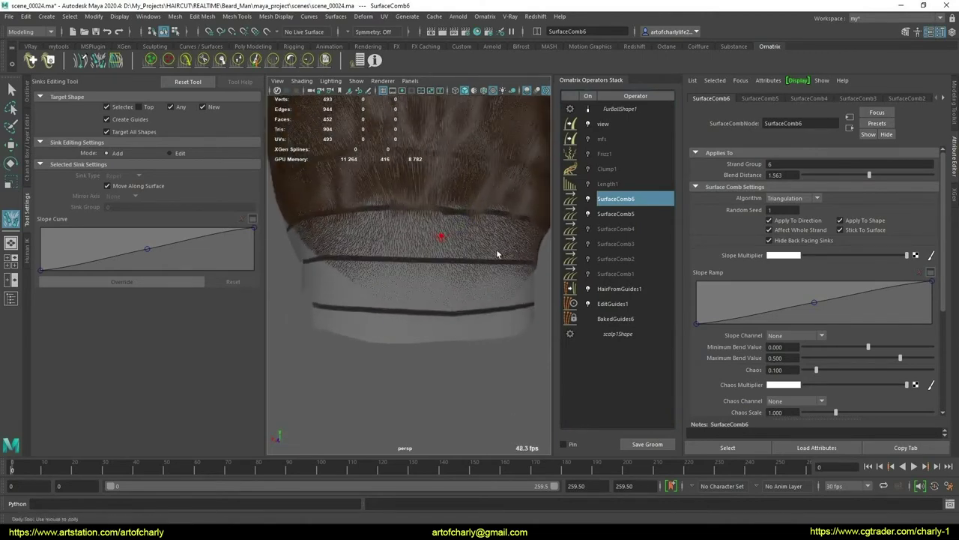
Select SurfaceComb4 and raise its blend distance to 3.125
left_click(631, 215)
left_click(622, 229)
left_click(589, 230)
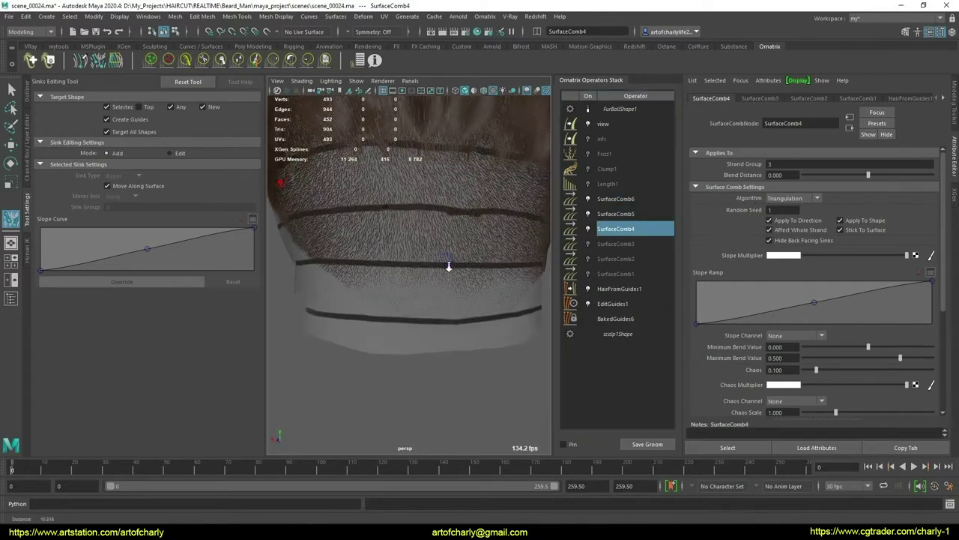
mouse_move(447, 266)
left_mouse_down("alt")
mouse_move(505, 248)
mouse_move(481, 252)
mouse_move(517, 233)
left_mouse_up("alt")
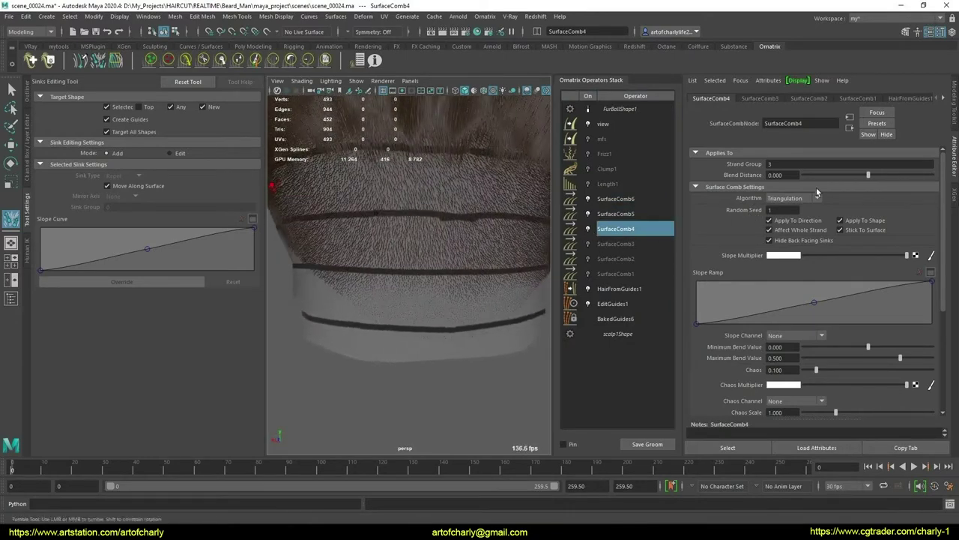
left_click_drag(867, 174, 871, 174)
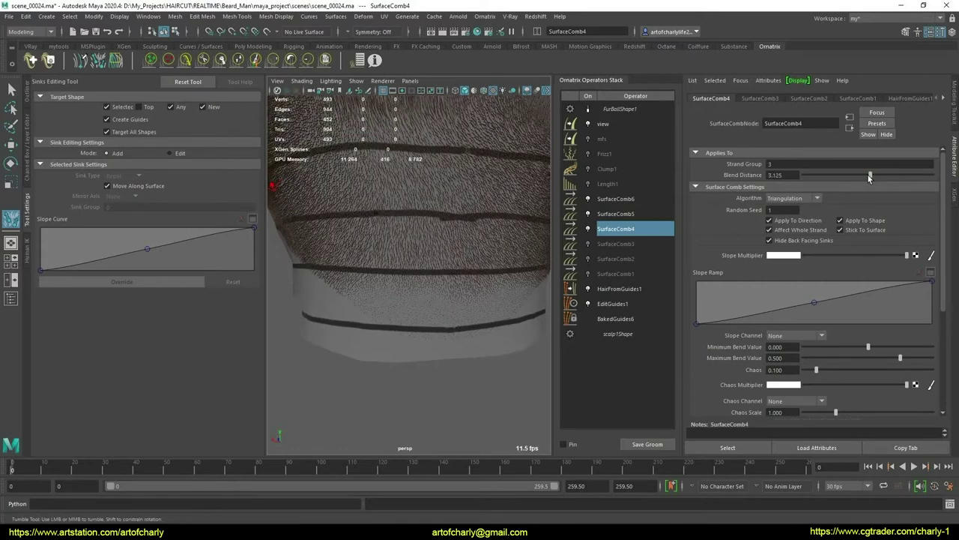
left_click(868, 174)
Review the blended bands around the beard with SurfaceComb5 and SurfaceComb6 selected
scroll(437, 208, "down", 2)
mouse_move(437, 208)
left_mouse_down("alt")
mouse_move(490, 207)
mouse_move(419, 207)
mouse_move(443, 217)
mouse_move(431, 264)
mouse_move(447, 278)
mouse_move(488, 247)
left_mouse_up("alt")
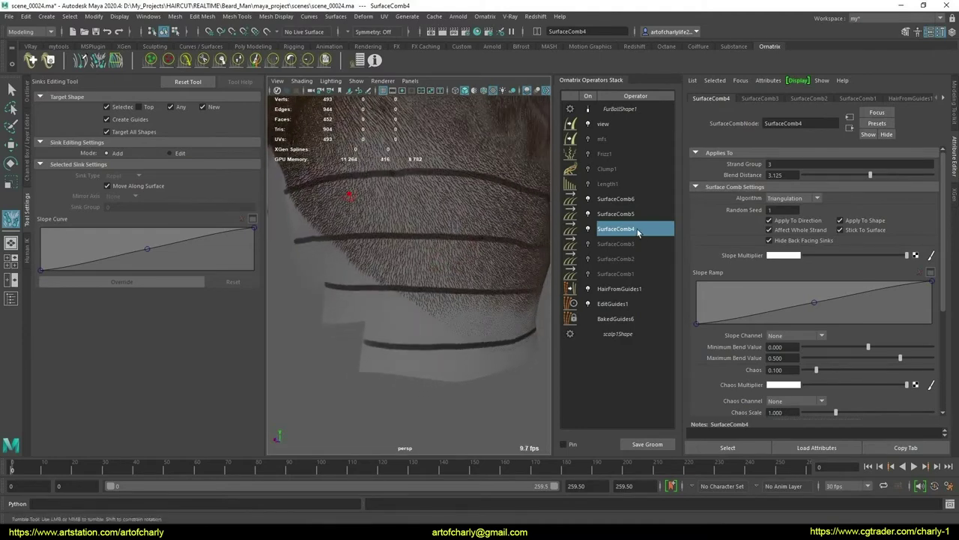
left_click(616, 213)
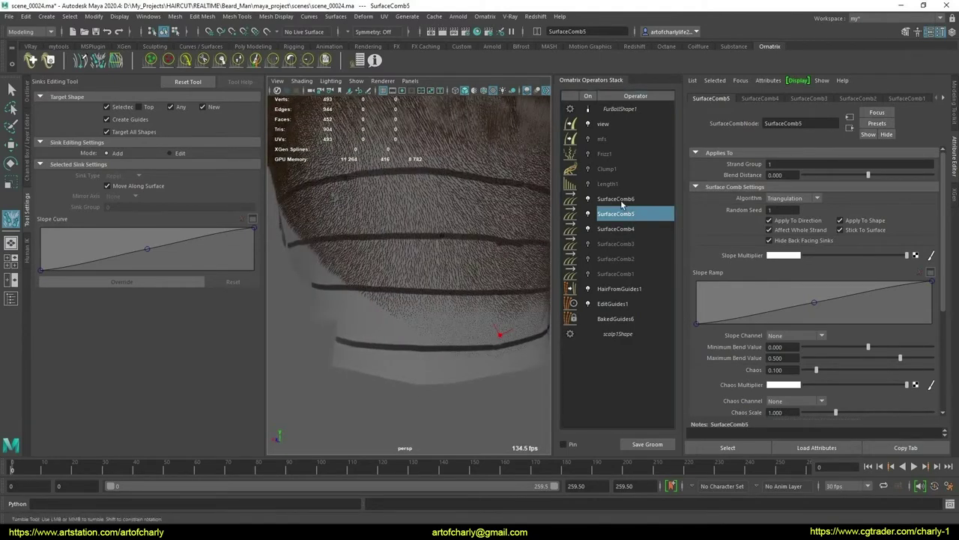
left_click(603, 199)
mouse_move(454, 272)
left_mouse_down("alt")
mouse_move(465, 262)
mouse_move(457, 281)
left_mouse_up("alt")
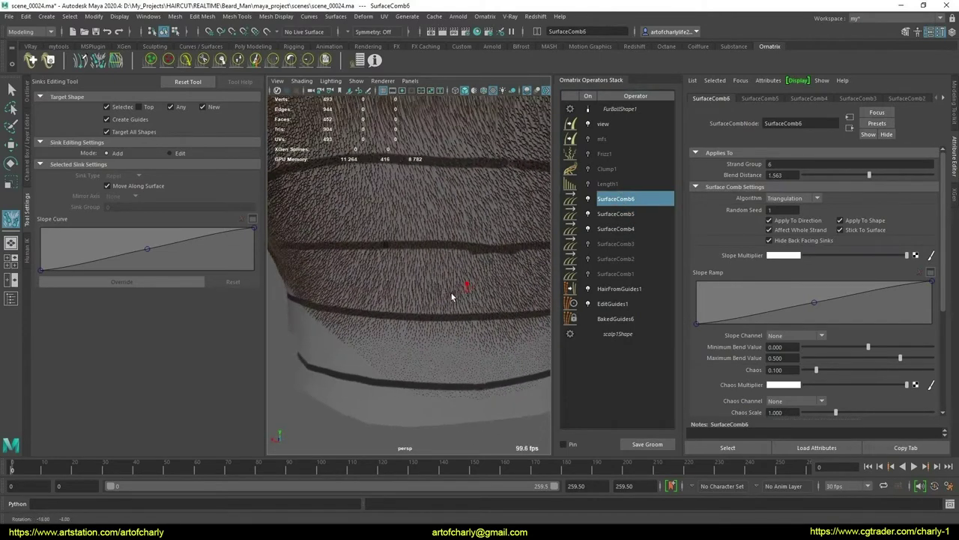
scroll(509, 281, "up", 2)
Pick a sink on the beard hair to inspect it
scroll(490, 290, "up", 3)
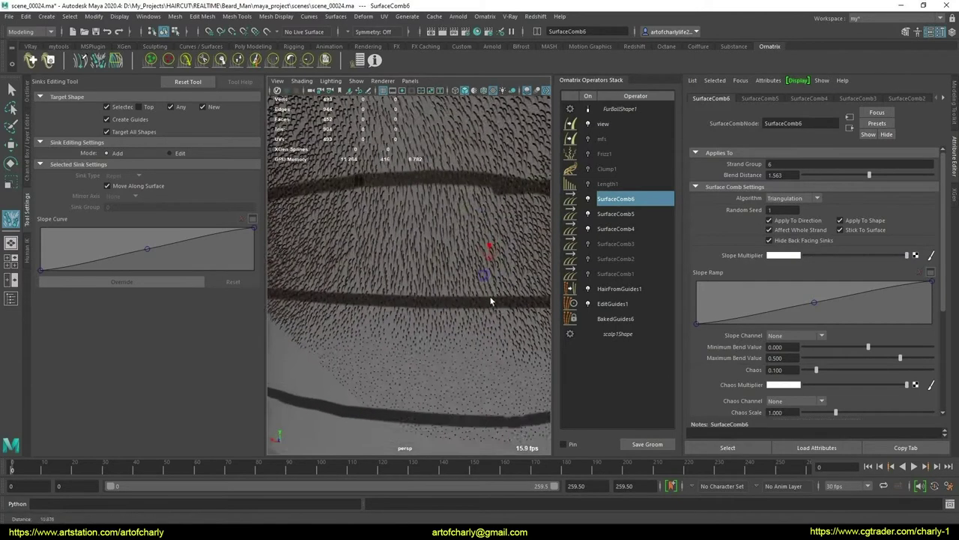
scroll(495, 277, "up", 1)
left_click(499, 258)
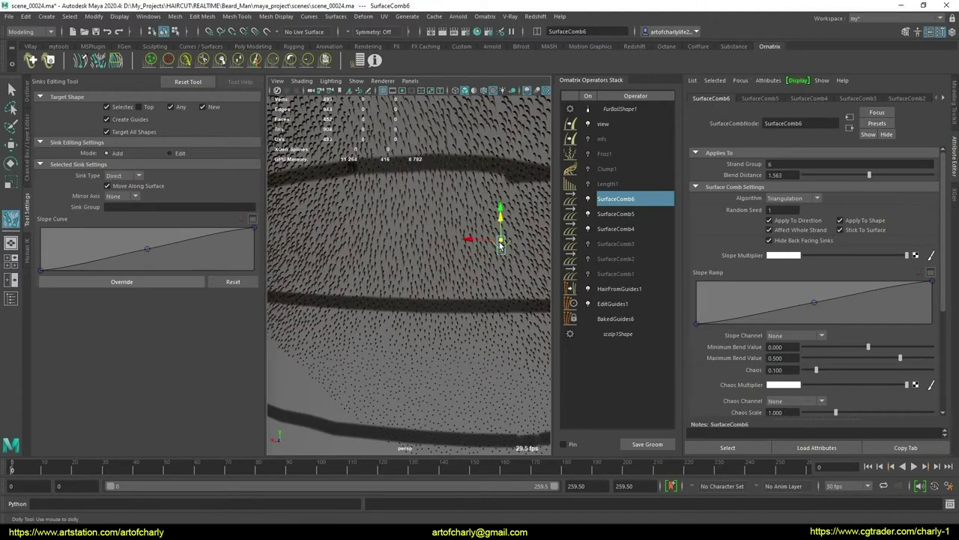
scroll(439, 274, "down", 3)
scroll(439, 225, "down", 2)
scroll(435, 230, "down", 1)
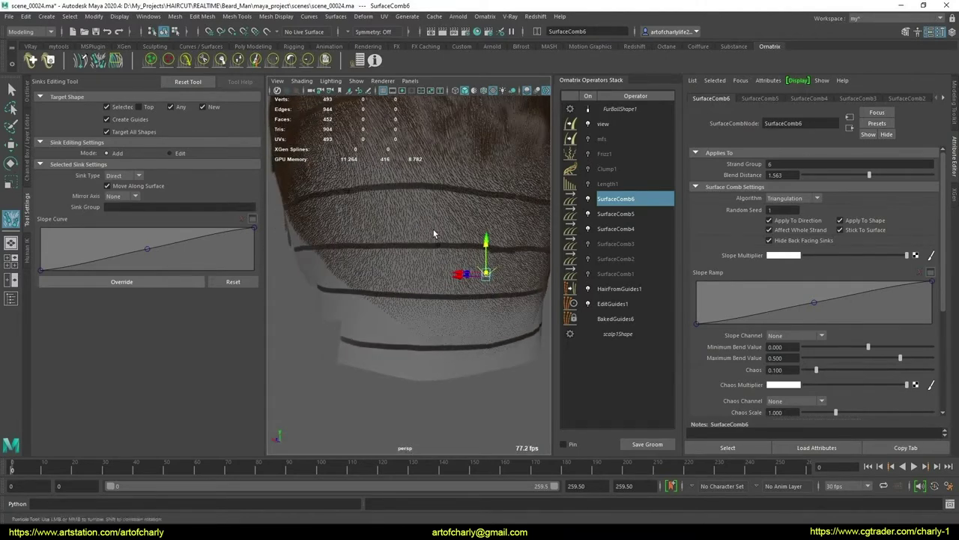
scroll(434, 229, "down", 2)
scroll(417, 215, "up", 2)
scroll(500, 242, "up", 1)
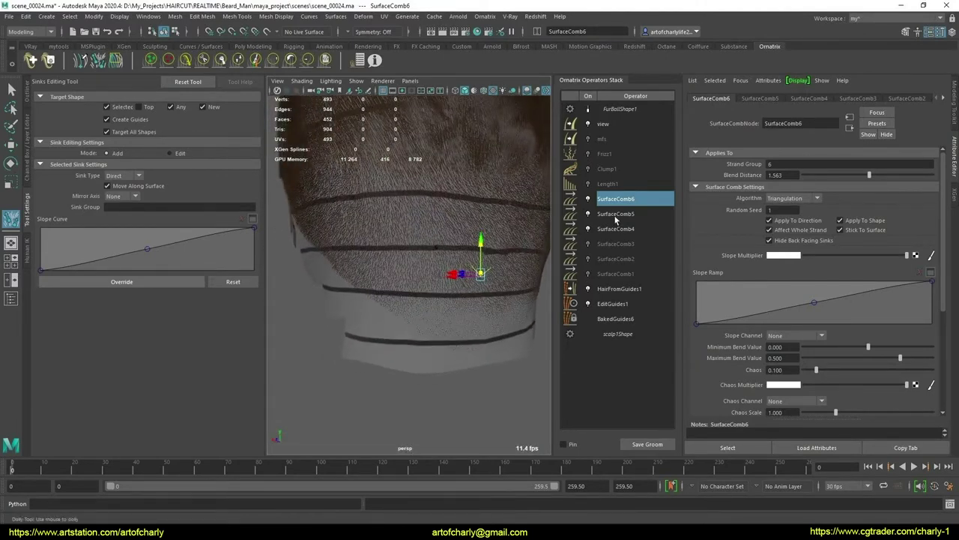
Compare SurfaceComb5, 6 and 4's settings and inspect SurfaceComb4's sink at the back of the head
left_click(617, 215)
left_click(616, 199)
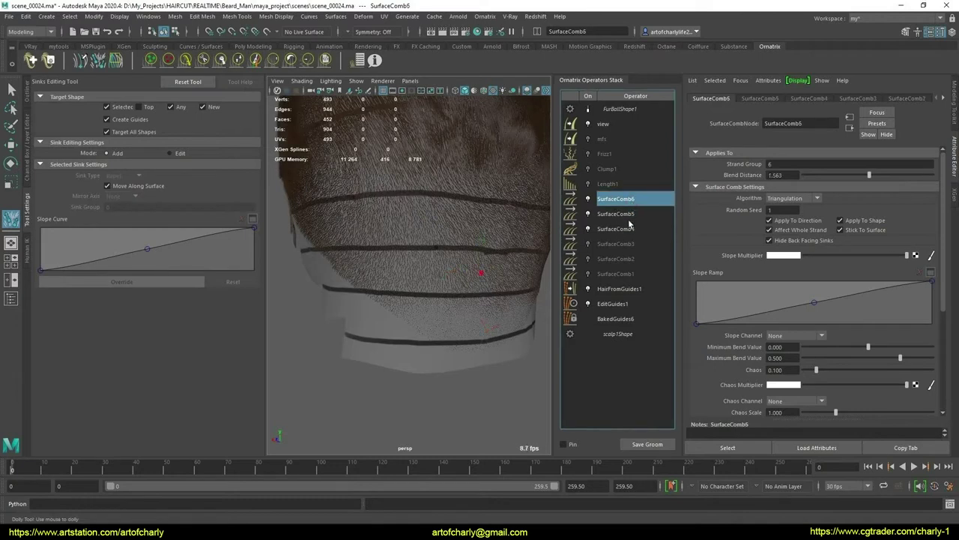
left_click(626, 217)
left_click(628, 230)
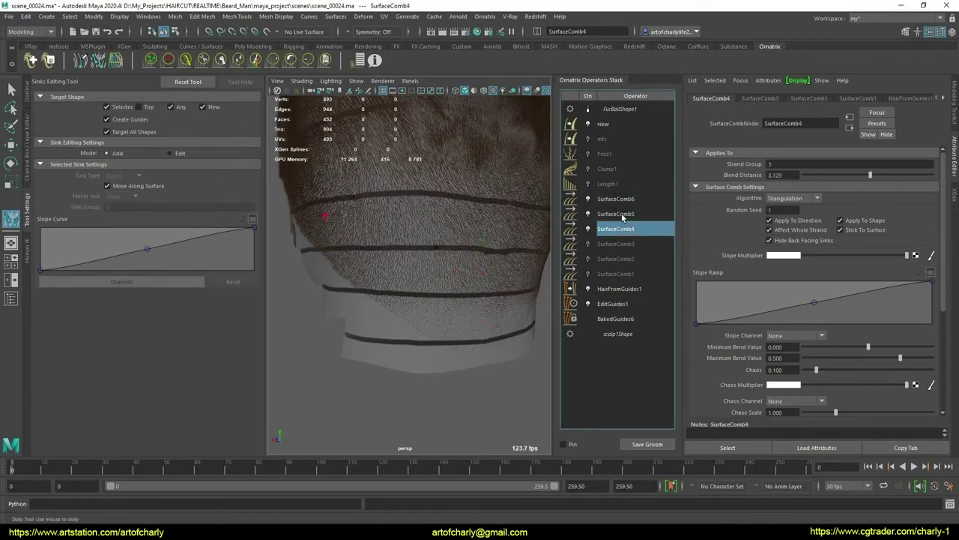
mouse_move(368, 248)
left_mouse_down("alt")
mouse_move(387, 242)
mouse_move(386, 231)
left_mouse_up("alt")
left_click(377, 211)
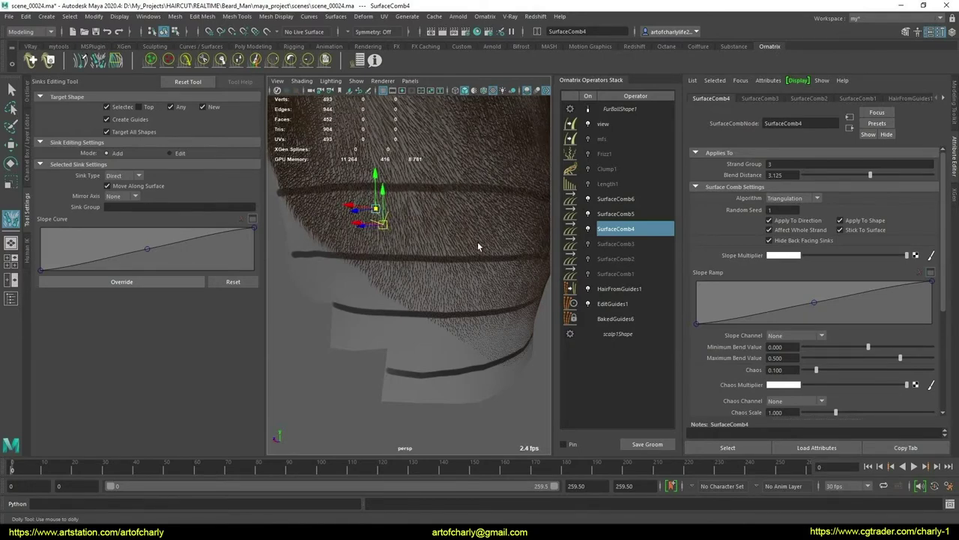
mouse_move(478, 241)
left_mouse_down("alt")
mouse_move(480, 213)
mouse_move(435, 225)
left_mouse_up("alt")
right_click_drag(435, 225, 398, 231, "alt")
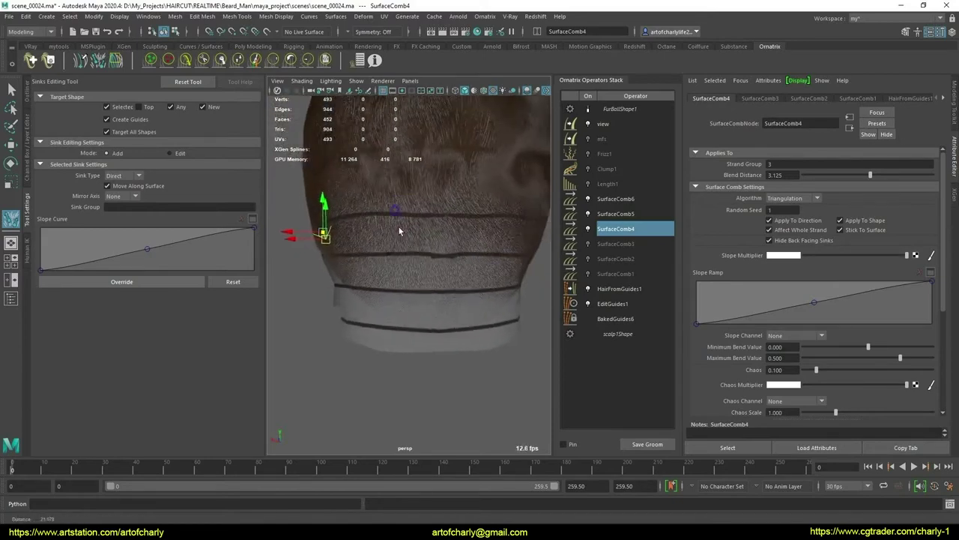
mouse_move(399, 231)
left_mouse_down("alt")
mouse_move(441, 271)
mouse_move(505, 239)
left_mouse_up("alt")
On SurfaceComb3, move a sink down-right to redirect its strands
left_click(626, 243)
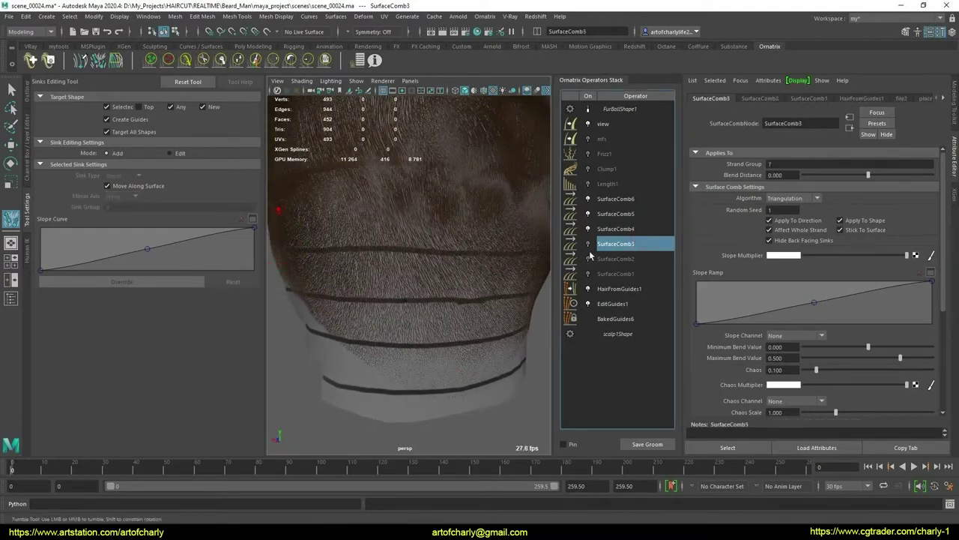
left_click_drag(453, 258, 455, 257, "alt")
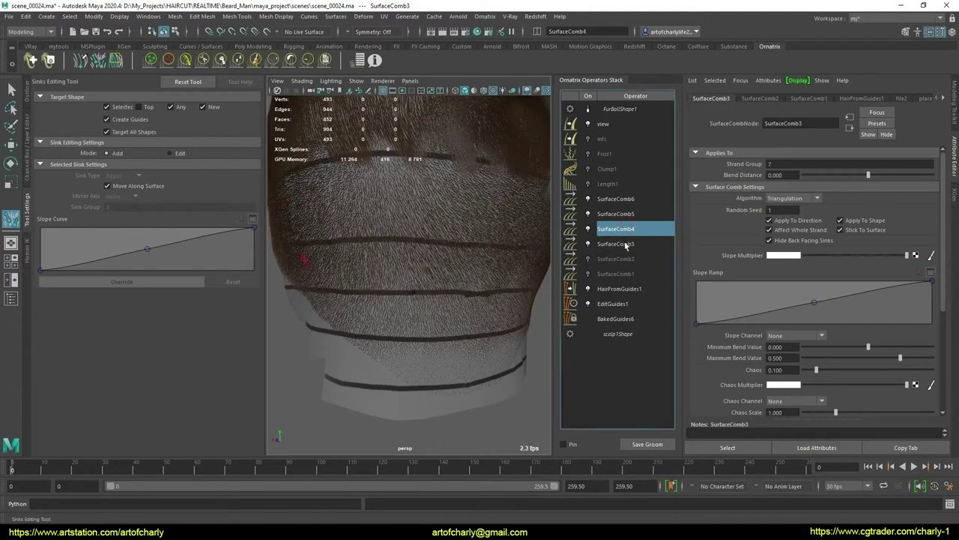
left_click_drag(339, 221, 408, 239, "alt")
mouse_move(408, 239)
right_mouse_down("alt")
mouse_move(416, 252)
mouse_move(398, 198)
right_mouse_up("alt")
left_click(398, 199)
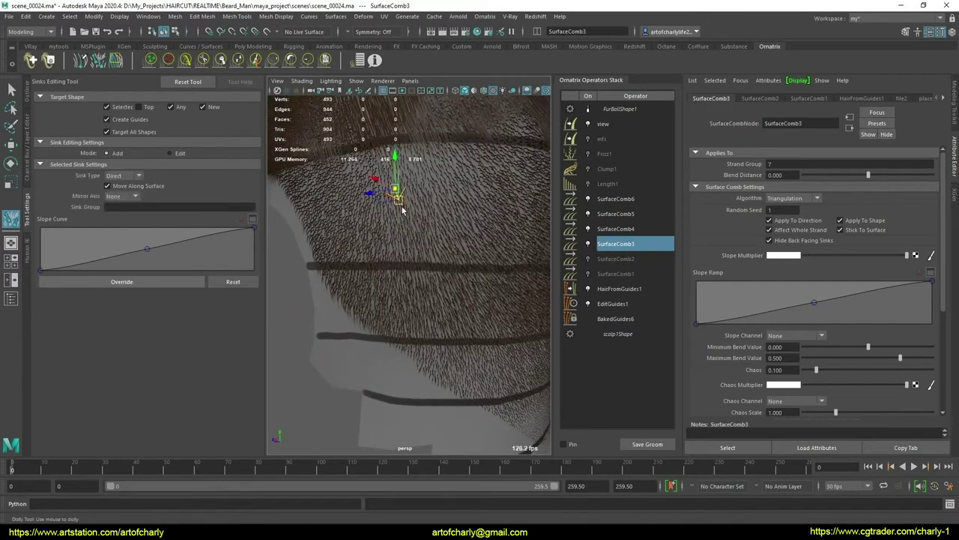
left_click_drag(402, 211, 404, 214)
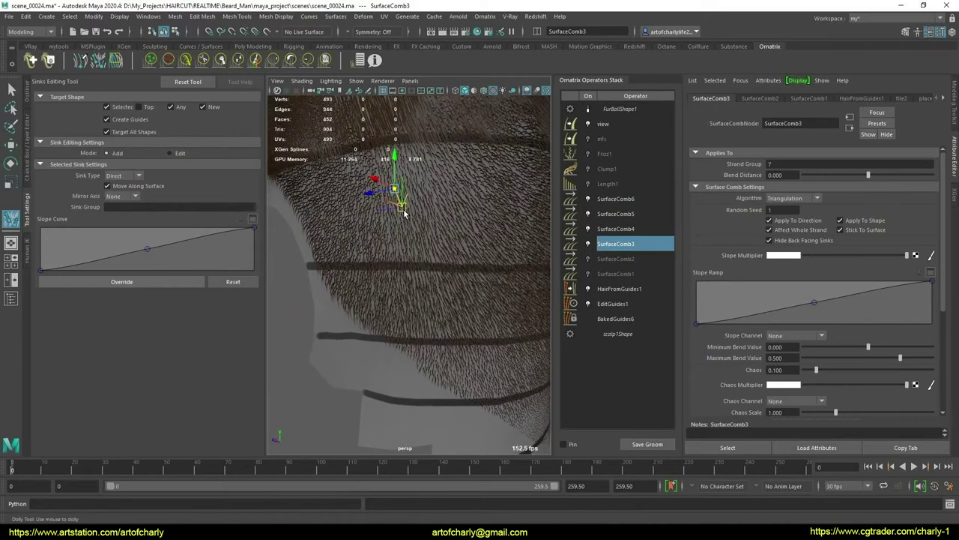
Set SurfaceComb3's blend distance to 1.500, then select SurfaceComb2
mouse_move(486, 263)
left_mouse_down("alt")
mouse_move(412, 226)
mouse_move(525, 209)
left_mouse_up("alt")
left_click_drag(861, 175, 869, 174)
mouse_move(420, 262)
left_mouse_down("alt")
mouse_move(369, 278)
mouse_move(475, 264)
mouse_move(382, 273)
left_mouse_up("alt")
type("1")
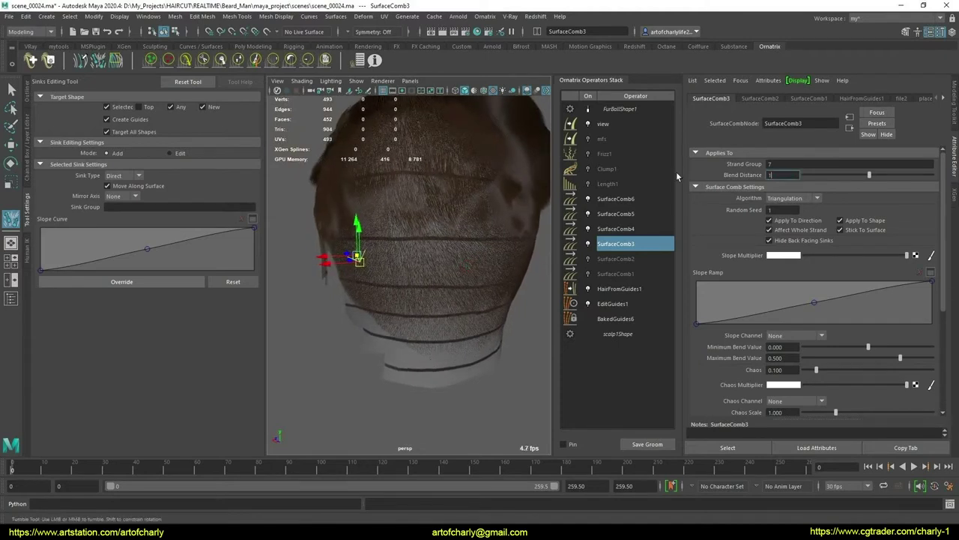
type(".5")
key("Return")
left_click_drag(458, 245, 503, 244, "alt")
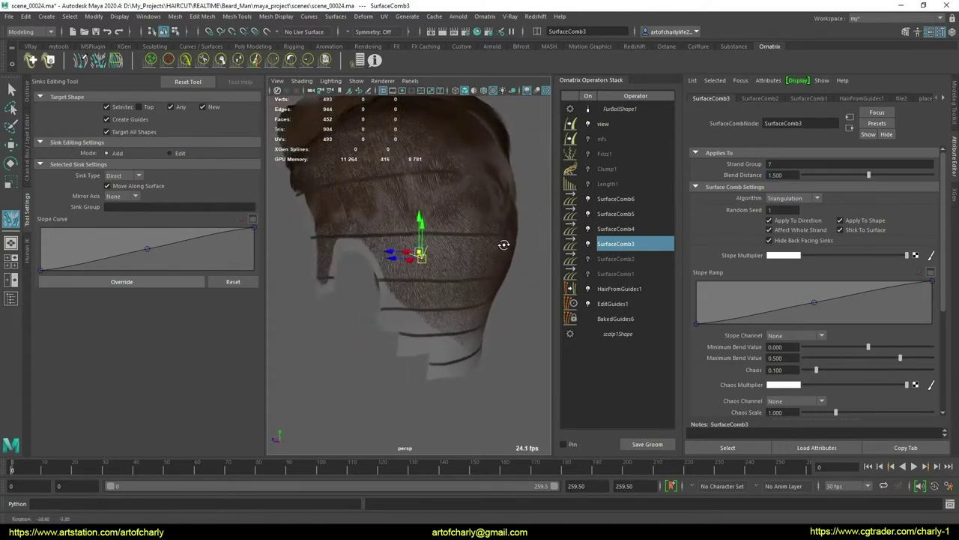
left_click(625, 259)
Turn SurfaceComb2 back on and move one of its sinks down-right on the hair
left_click(587, 259)
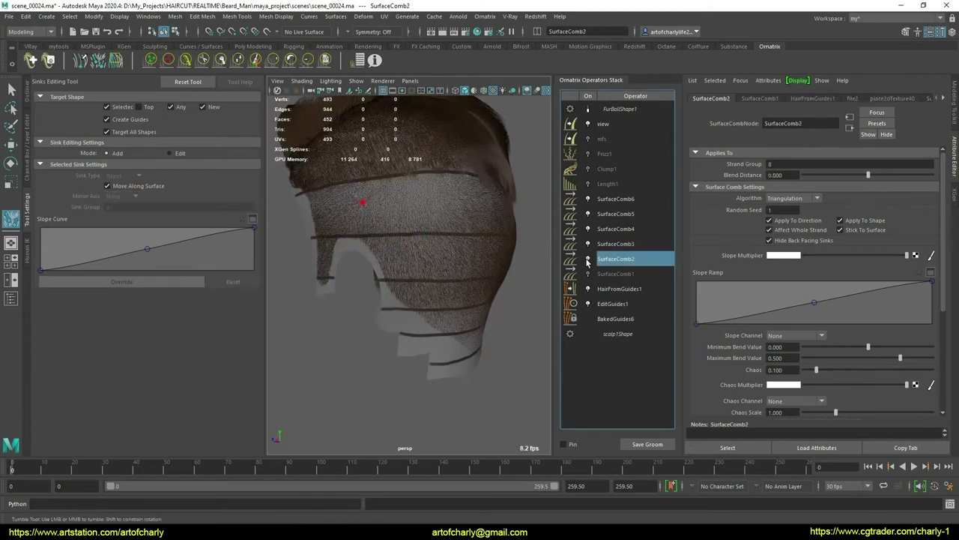
mouse_move(439, 246)
left_mouse_down("alt")
mouse_move(491, 248)
mouse_move(493, 232)
left_mouse_up("alt")
scroll(368, 240, "up", 3)
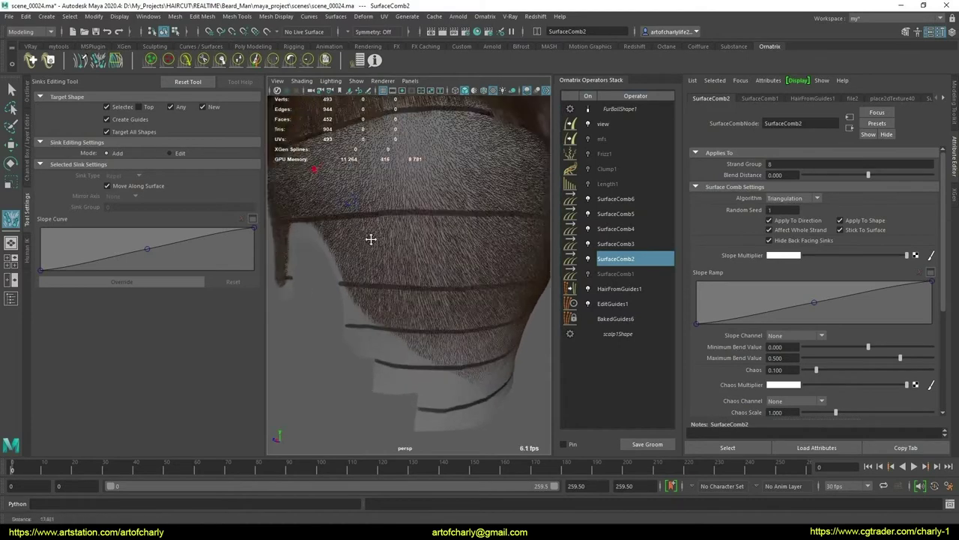
scroll(417, 271, "up", 3)
scroll(410, 268, "up", 2)
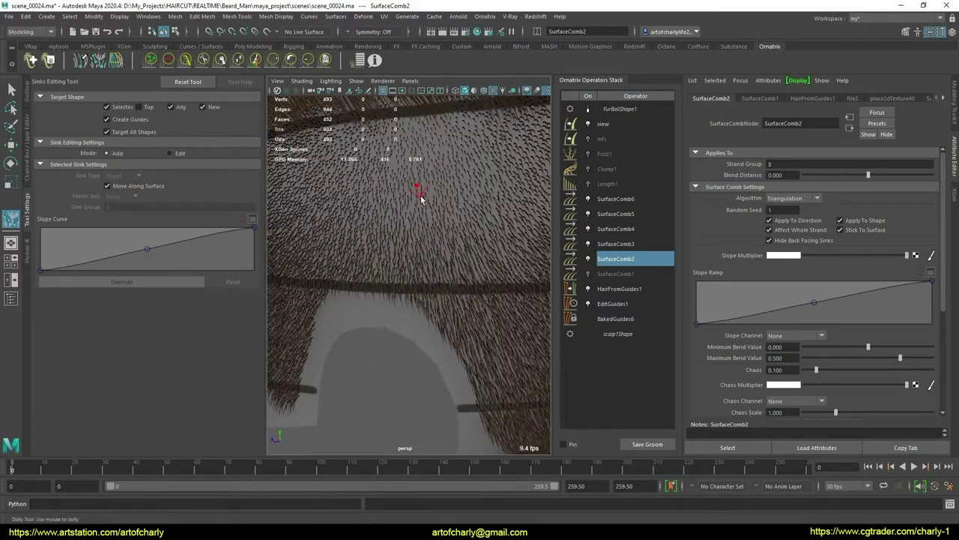
left_click(421, 198)
left_click_drag(427, 212, 428, 217)
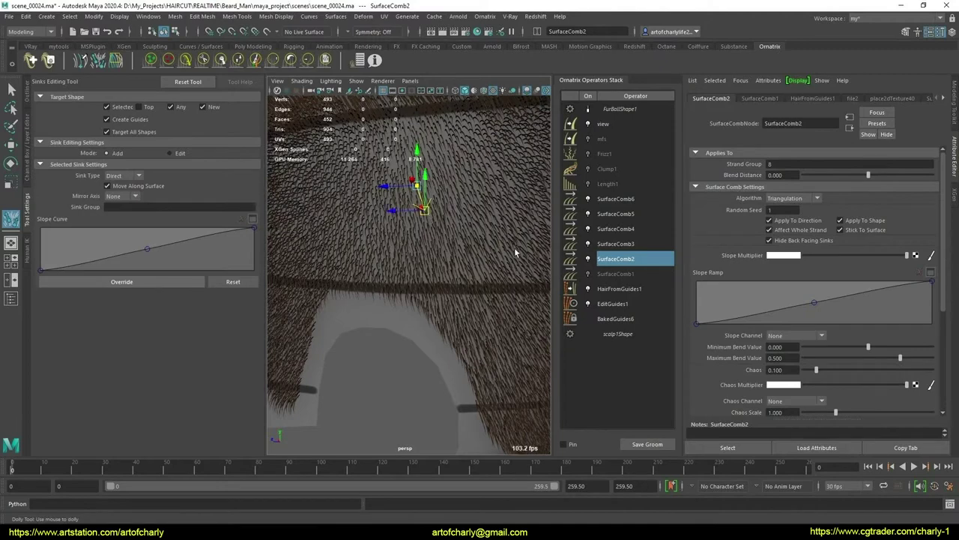
Set SurfaceComb2's blend distance to 1.5
mouse_move(514, 247)
left_mouse_down("alt")
mouse_move(466, 210)
mouse_move(445, 210)
left_mouse_up("alt")
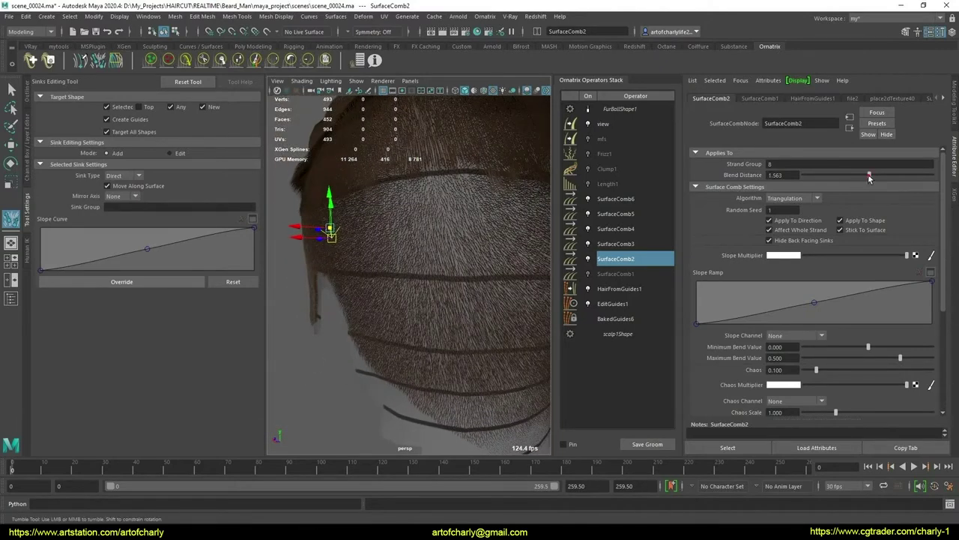
left_click_drag(868, 174, 870, 174)
double_click(780, 174)
type("1")
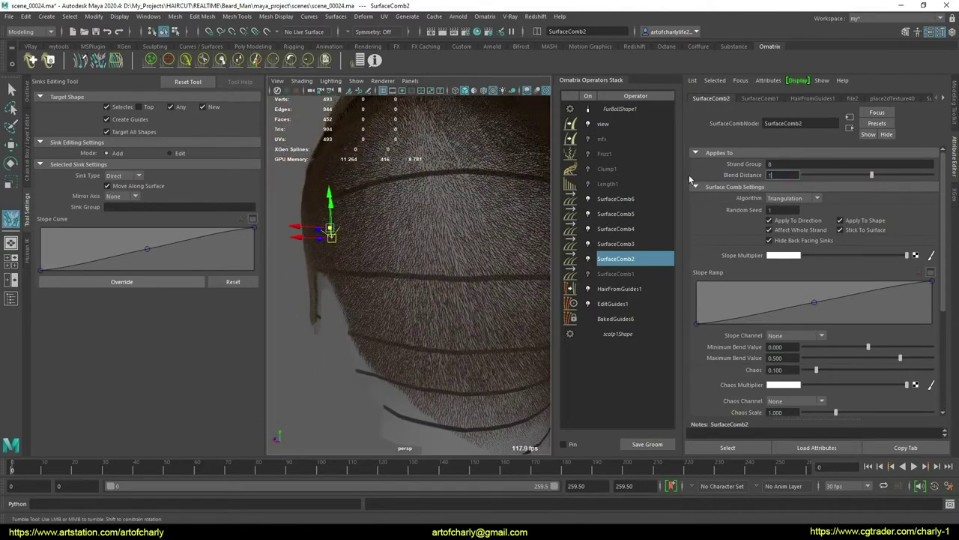
type(".5")
key("Return")
Review the hair from the front and bring up SurfaceComb1's settings
mouse_move(450, 285)
left_mouse_down("alt")
mouse_move(505, 255)
mouse_move(439, 265)
mouse_move(396, 220)
mouse_move(494, 220)
mouse_move(502, 232)
left_mouse_up("alt")
scroll(461, 305, "up", 2)
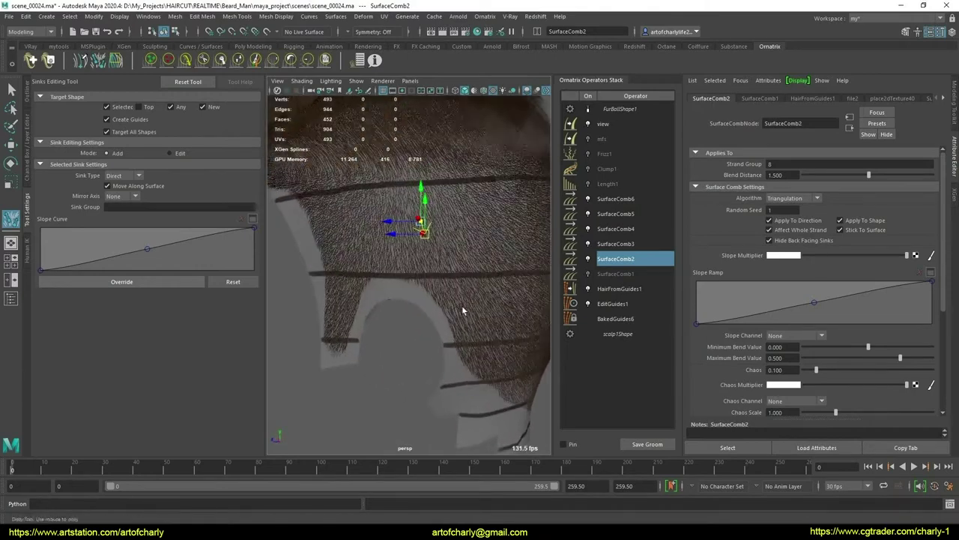
scroll(462, 305, "up", 2)
scroll(457, 307, "up", 2)
scroll(454, 308, "up", 2)
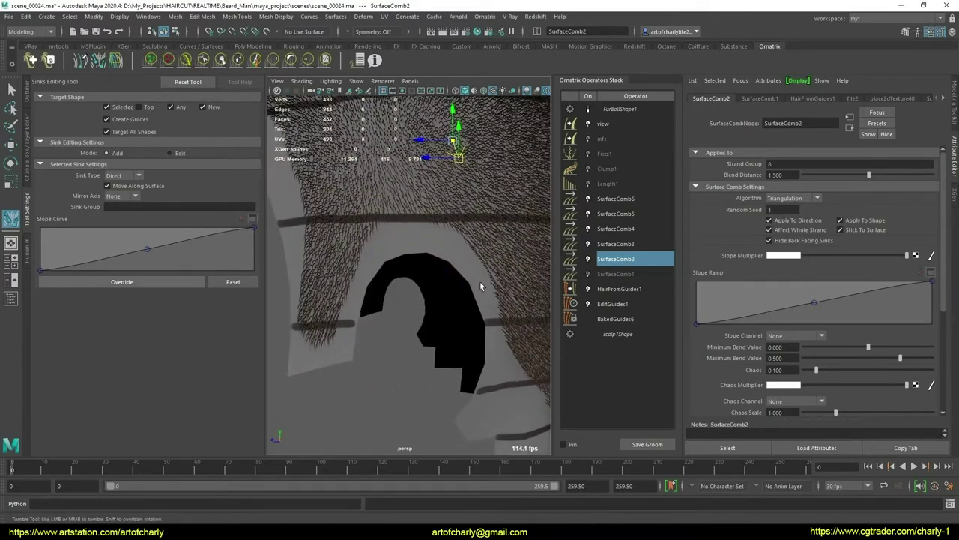
left_click_drag(479, 281, 525, 261, "alt")
left_click(636, 272)
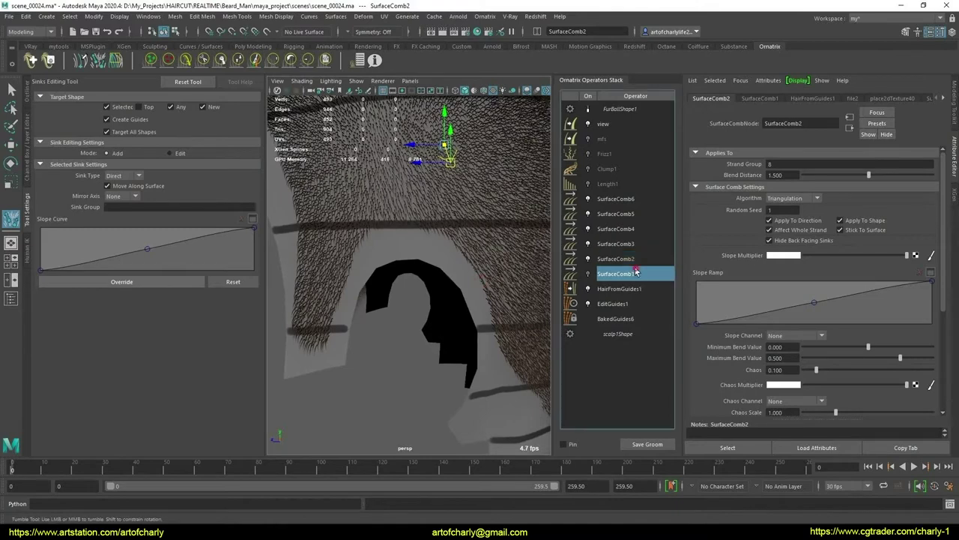
Turn SurfaceComb1 back on and set its blend distance to -1.5
left_click(588, 274)
scroll(443, 221, "down", 3)
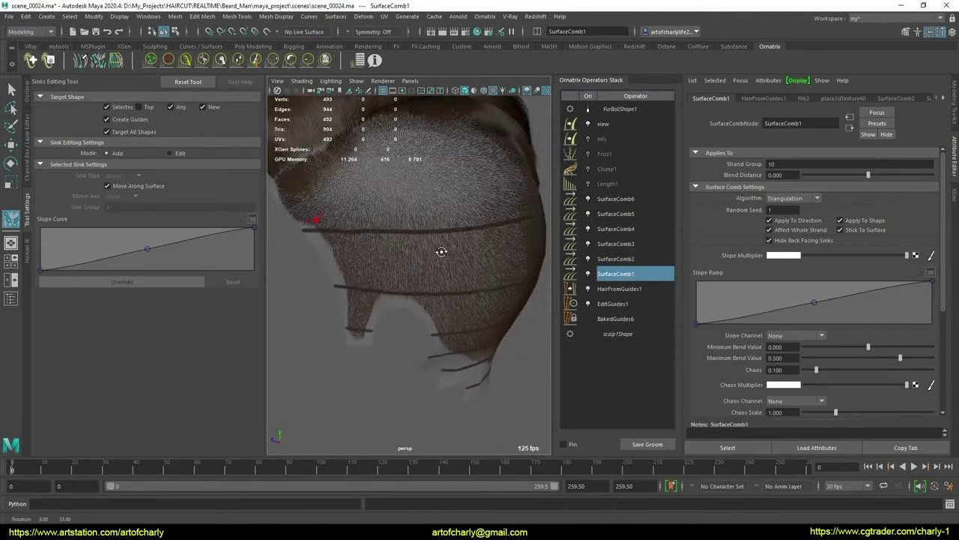
scroll(439, 229, "up", 2)
left_click_drag(439, 233, 484, 241, "alt")
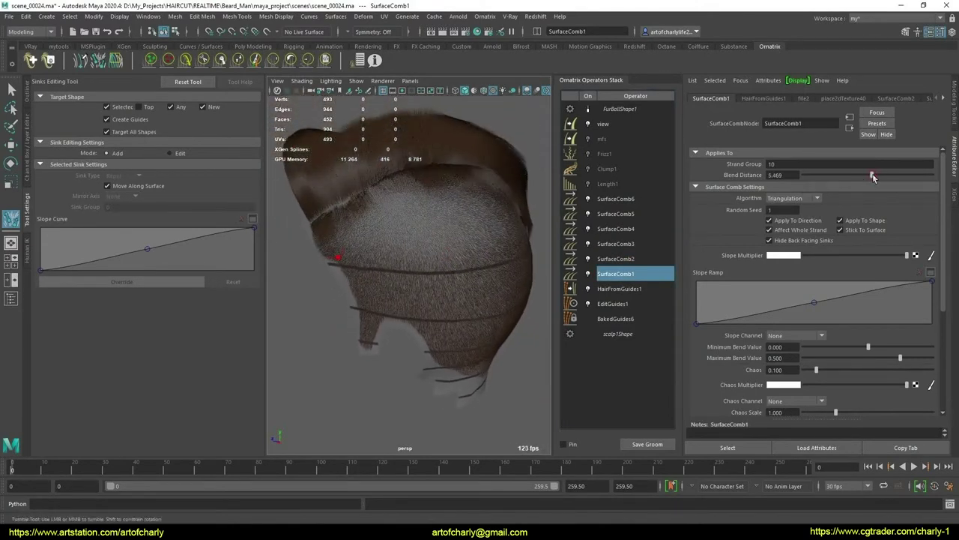
left_click_drag(874, 177, 865, 174)
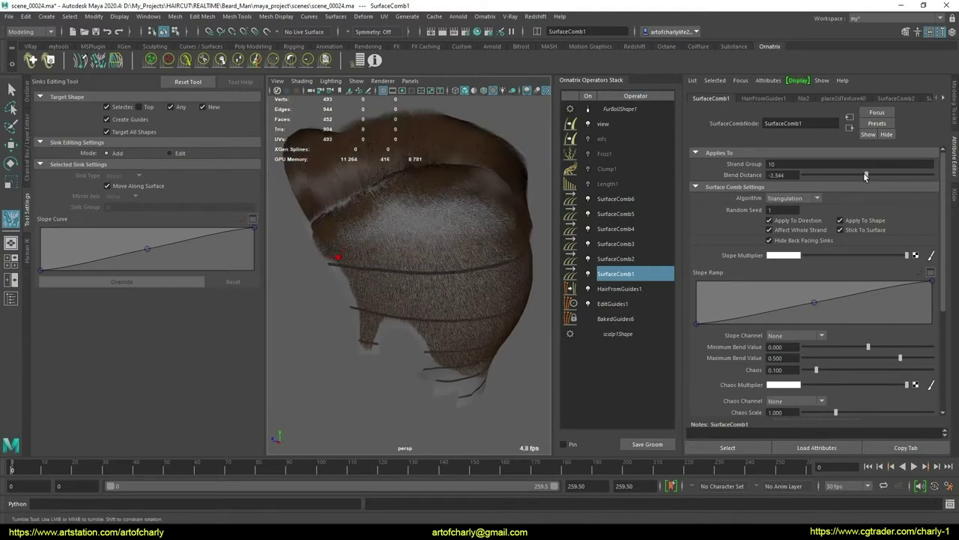
left_click(794, 175)
type("-")
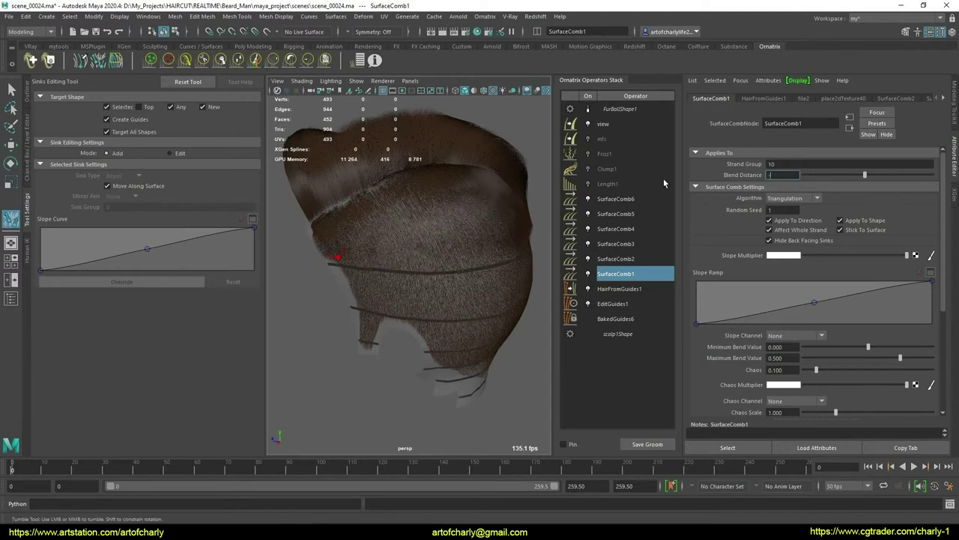
type("1.5")
key("Return")
Nudge a SurfaceComb1 sink near the hairline slightly down-right
mouse_move(392, 281)
left_mouse_down("alt")
mouse_move(403, 273)
mouse_move(336, 278)
mouse_move(312, 264)
mouse_move(391, 273)
left_mouse_up("alt")
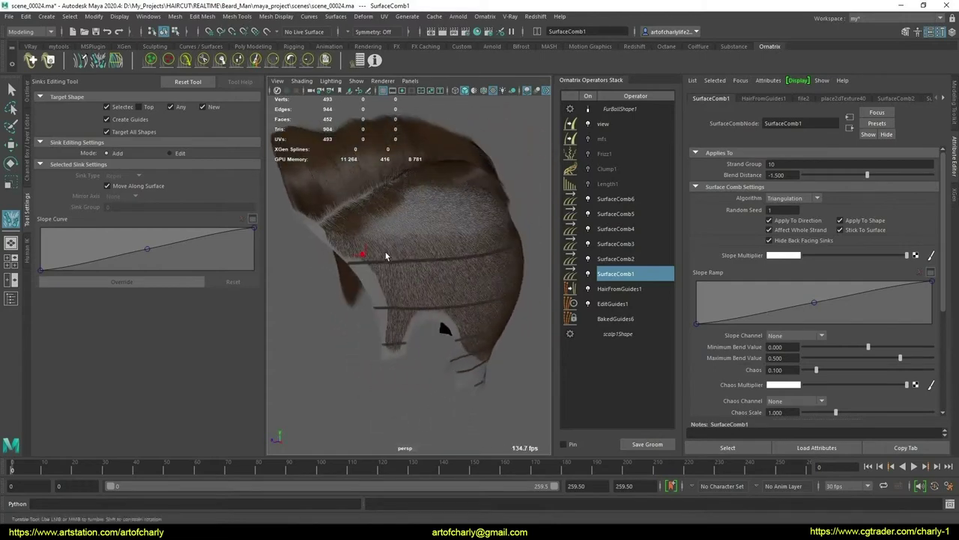
mouse_move(391, 274)
right_mouse_down("alt")
mouse_move(387, 255)
mouse_move(333, 272)
right_mouse_up("alt")
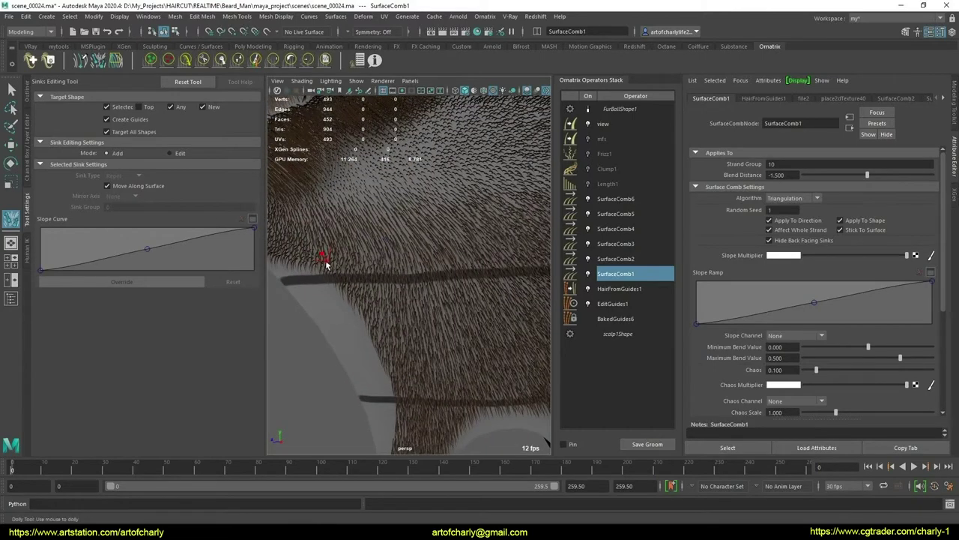
left_click(325, 261)
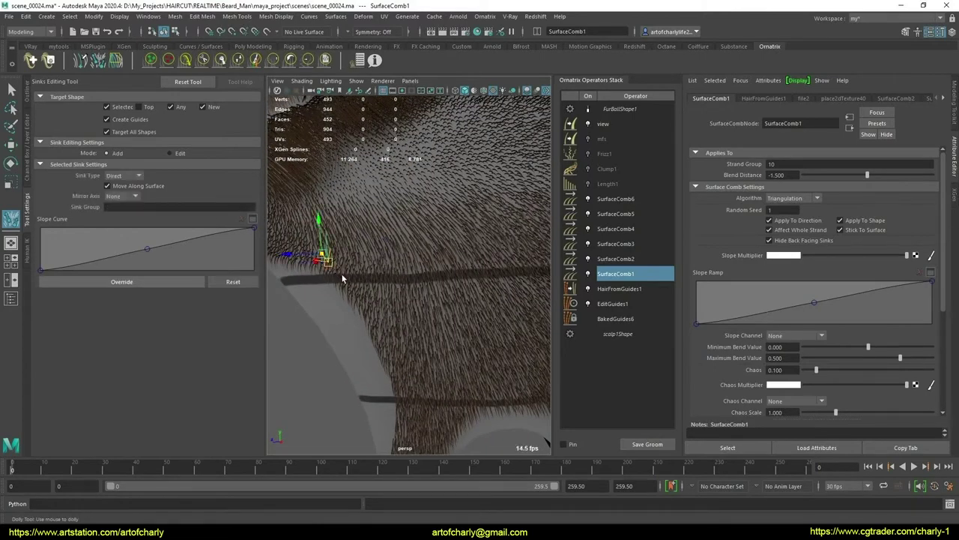
left_click_drag(342, 278, 345, 281)
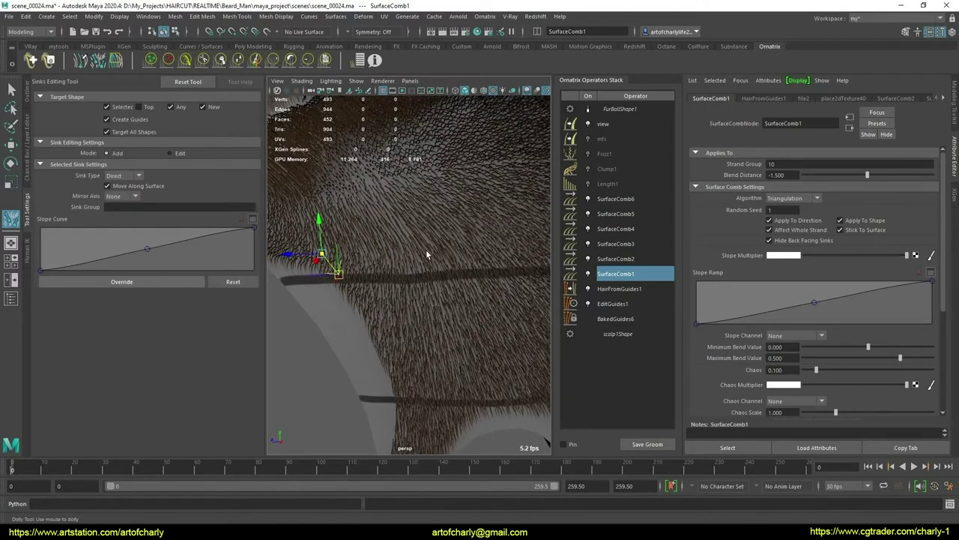
In shaded display, adjust SurfaceComb1's blend distance, settling on -2.344
scroll(426, 255, "down", 5)
mouse_move(427, 240)
left_mouse_down("alt")
mouse_move(402, 216)
mouse_move(339, 199)
mouse_move(393, 211)
left_mouse_up("alt")
key("5")
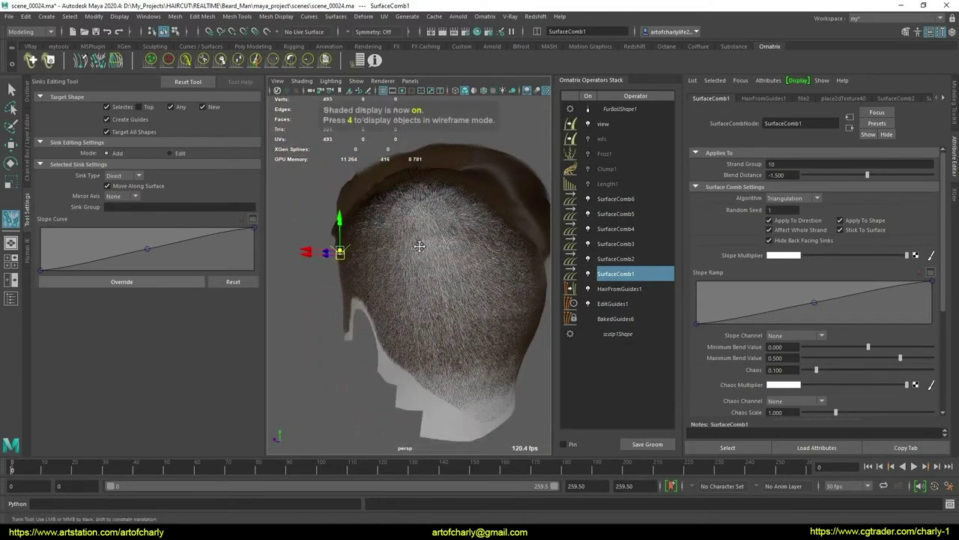
mouse_move(419, 245)
left_mouse_down("alt")
mouse_move(486, 242)
mouse_move(488, 251)
mouse_move(305, 227)
mouse_move(546, 274)
mouse_move(527, 261)
mouse_move(538, 262)
left_mouse_up("alt")
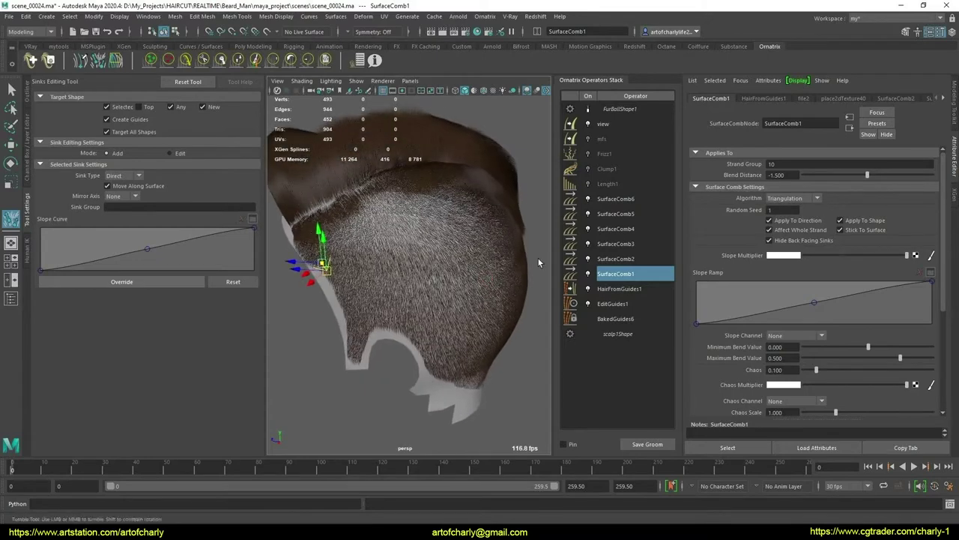
left_click(865, 176)
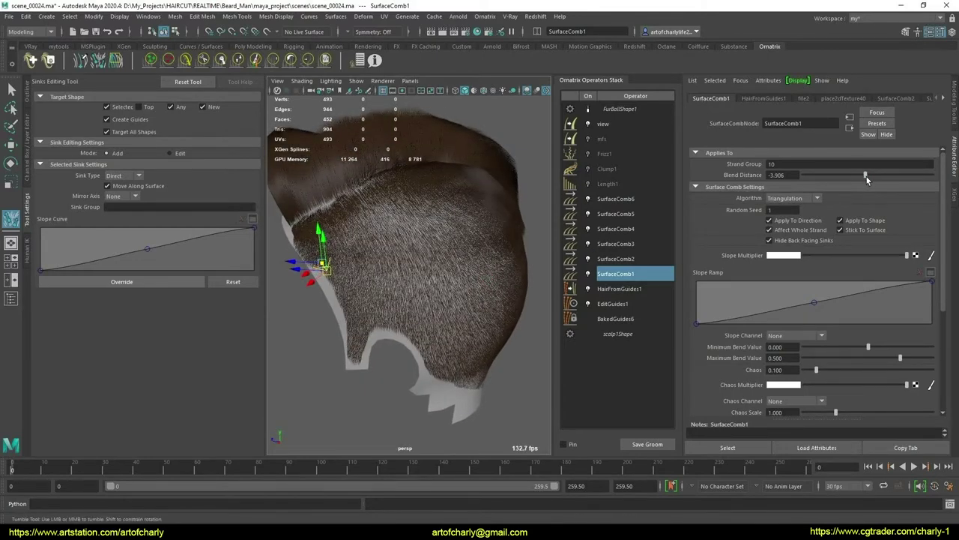
left_click(867, 177)
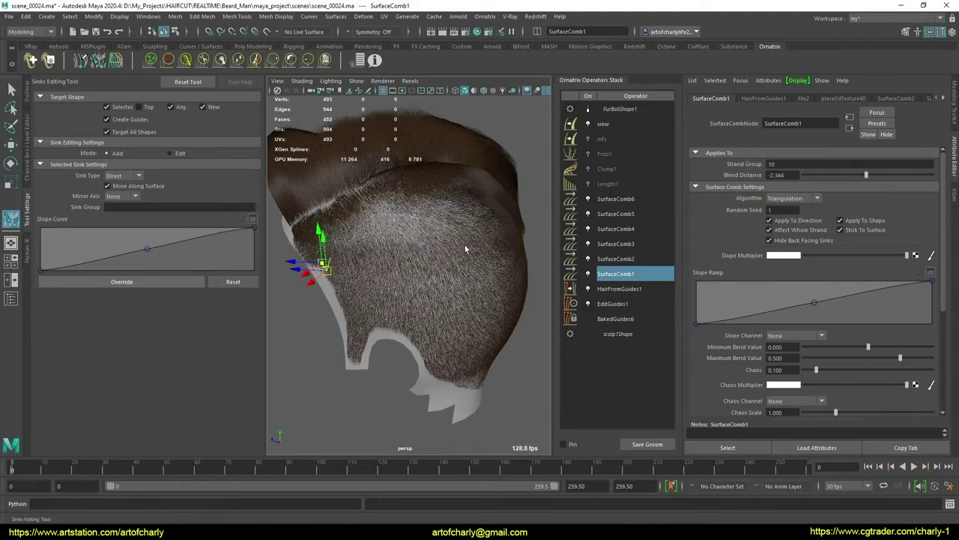
mouse_move(465, 249)
left_mouse_down("alt")
mouse_move(339, 250)
mouse_move(467, 252)
mouse_move(429, 245)
mouse_move(465, 270)
left_mouse_up("alt")
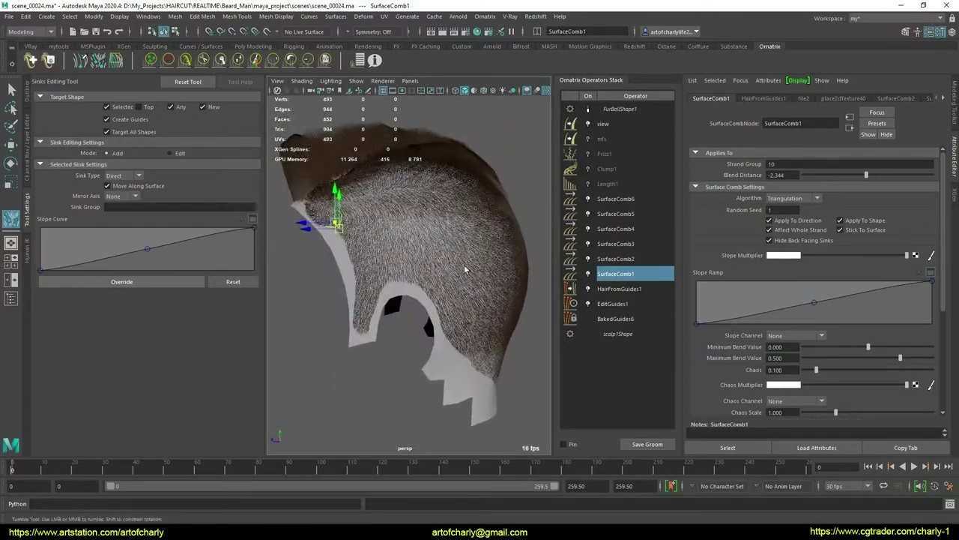
Check SurfaceComb6 and 5, toggling SurfaceComb5 off and on to compare the neck hair
left_click(631, 215)
left_click(600, 200)
left_click(591, 200)
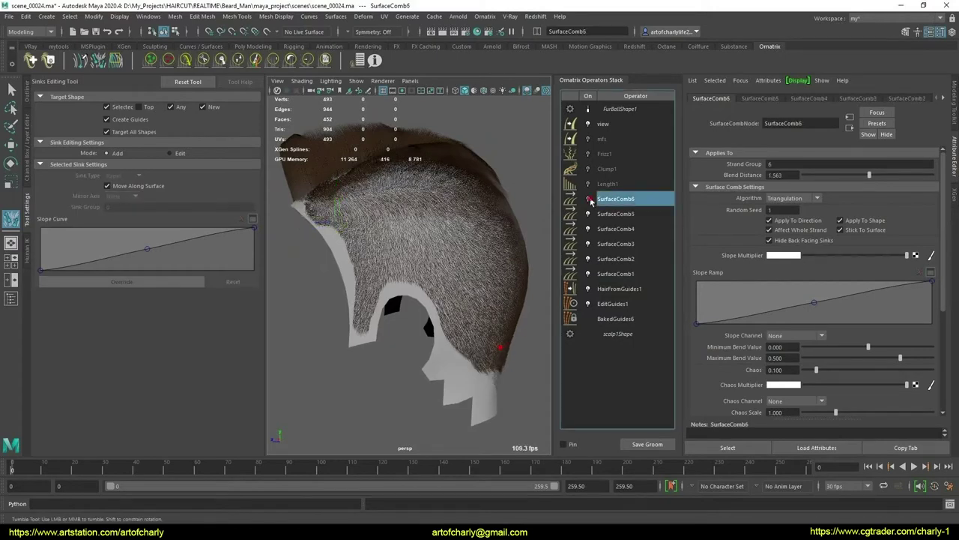
left_click(619, 216)
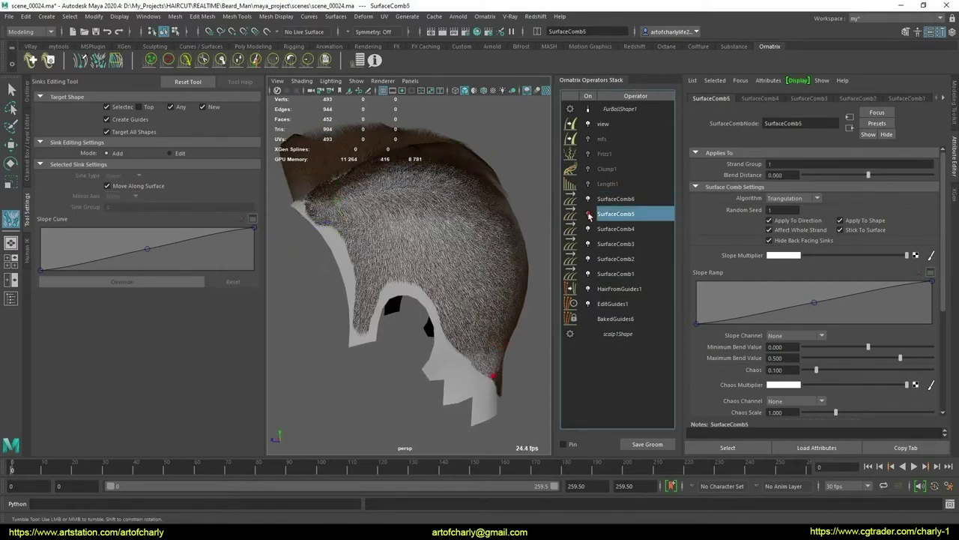
left_click_drag(390, 292, 438, 296, "alt")
left_click(589, 215)
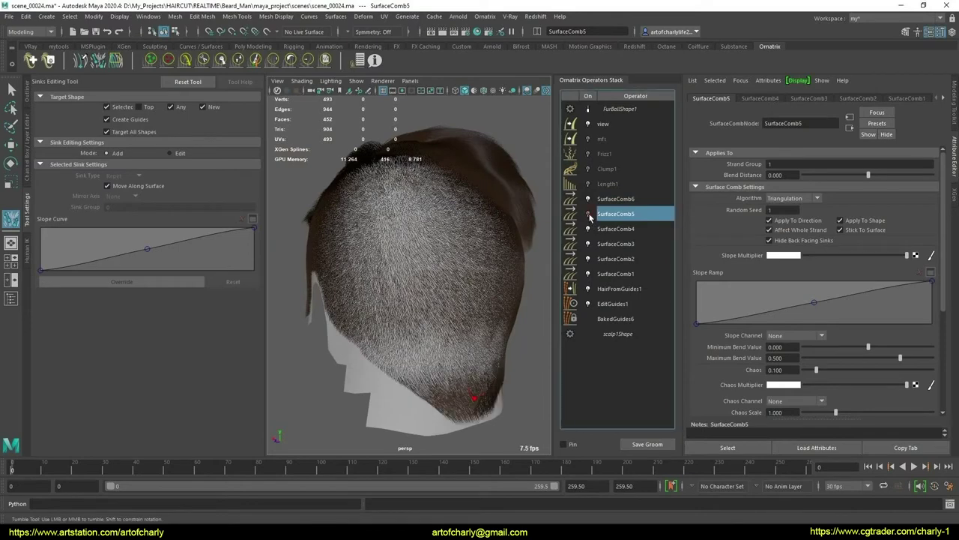
left_click(589, 215)
Toggle SurfaceComb4 off and on twice to compare its effect
left_click(621, 229)
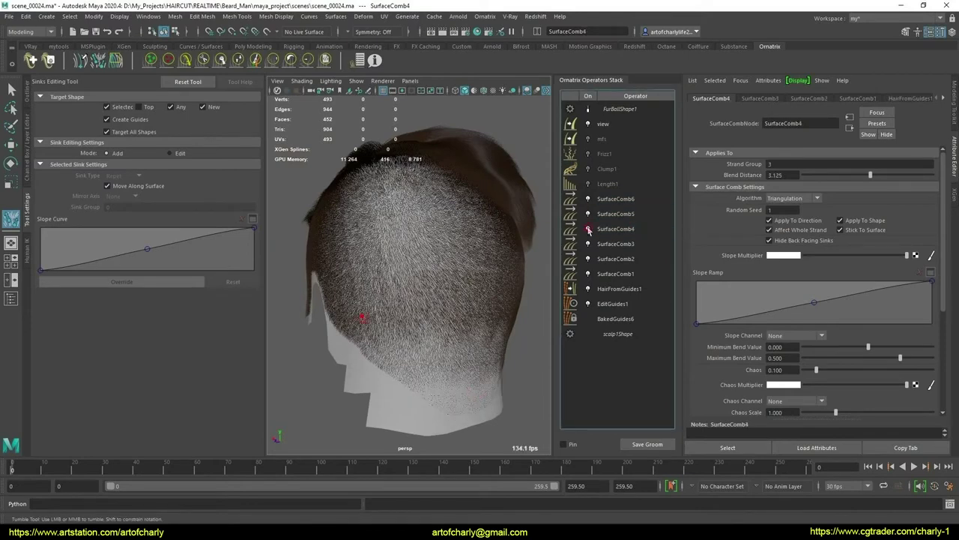
left_click(589, 229)
left_click(589, 229)
left_click(589, 230)
left_click(589, 229)
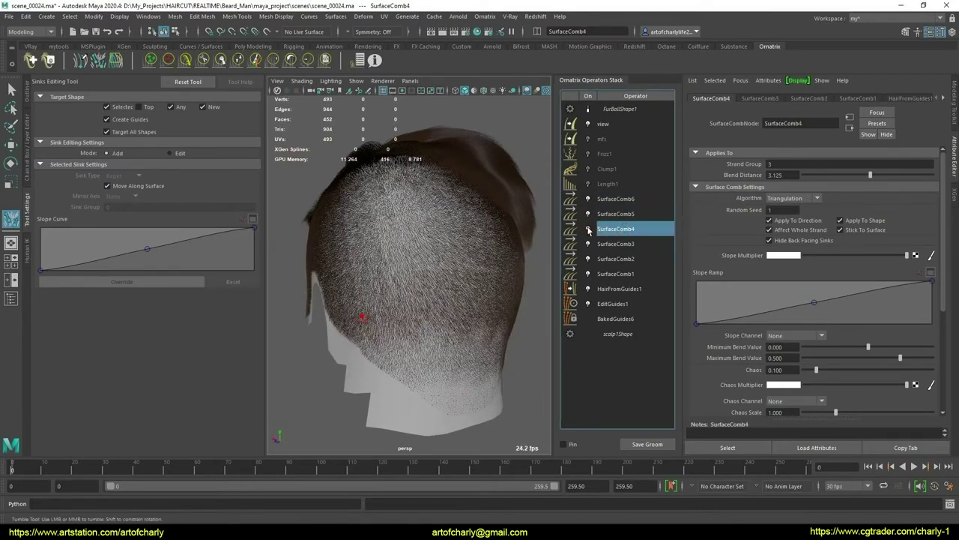
left_click_drag(424, 278, 487, 284, "alt")
Toggle SurfaceComb3 to compare its effect, leaving it on
left_click(589, 244)
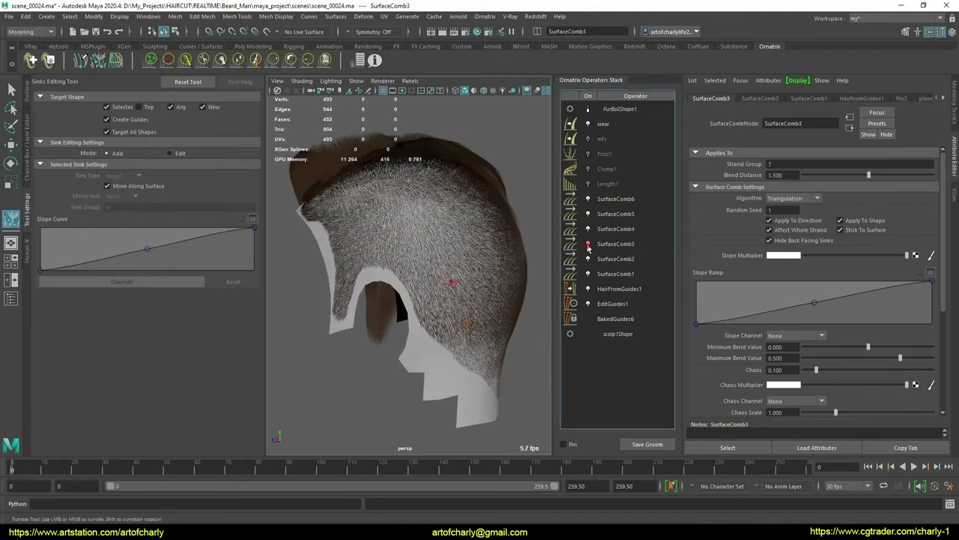
left_click(589, 246)
left_click(589, 245)
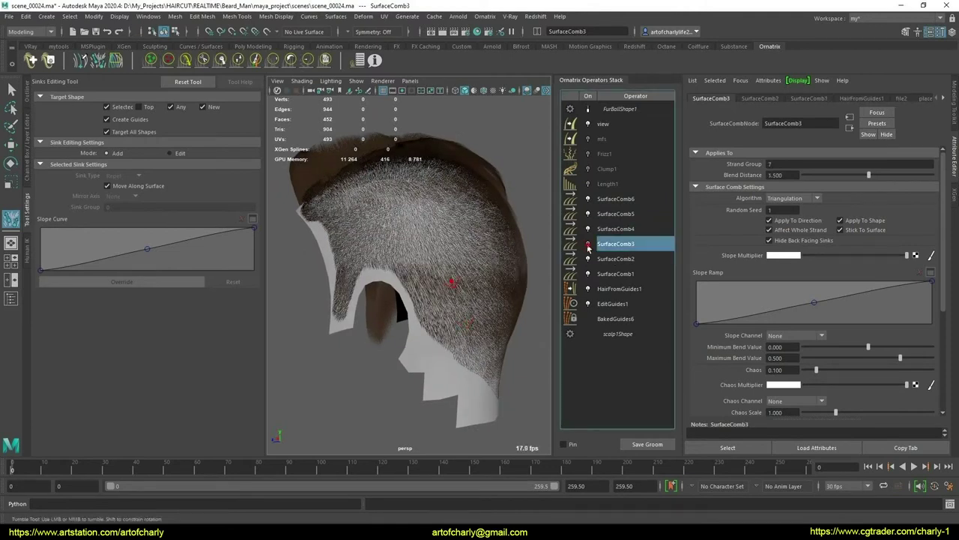
left_click(589, 246)
Toggle SurfaceComb4 once more and pick its sink on the neck hair
left_click(617, 230)
left_click(589, 229)
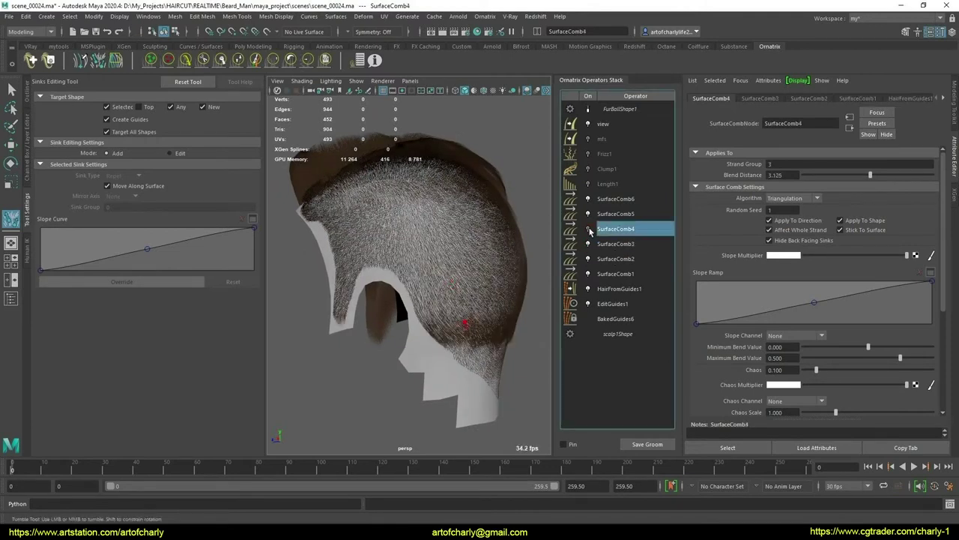
left_click(589, 230)
scroll(460, 336, "up", 5)
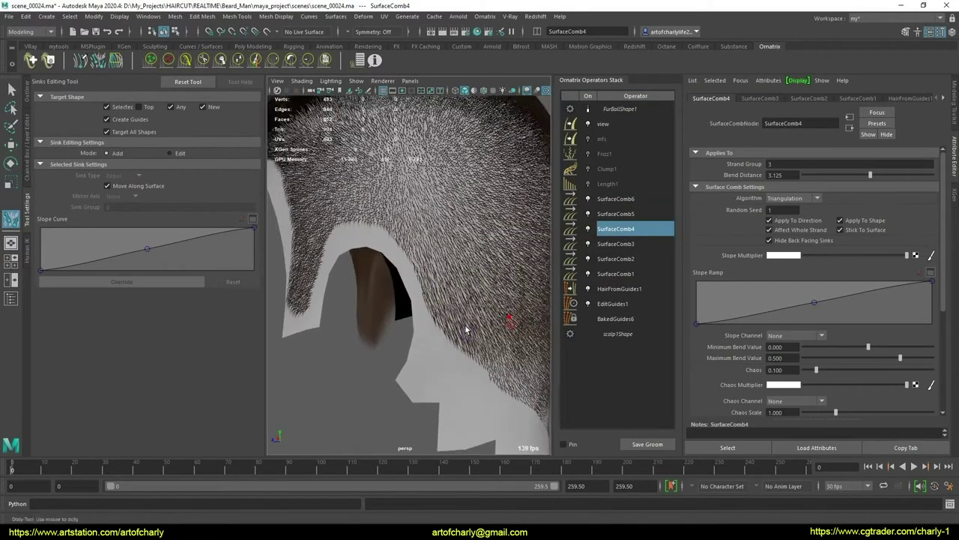
left_click(510, 324)
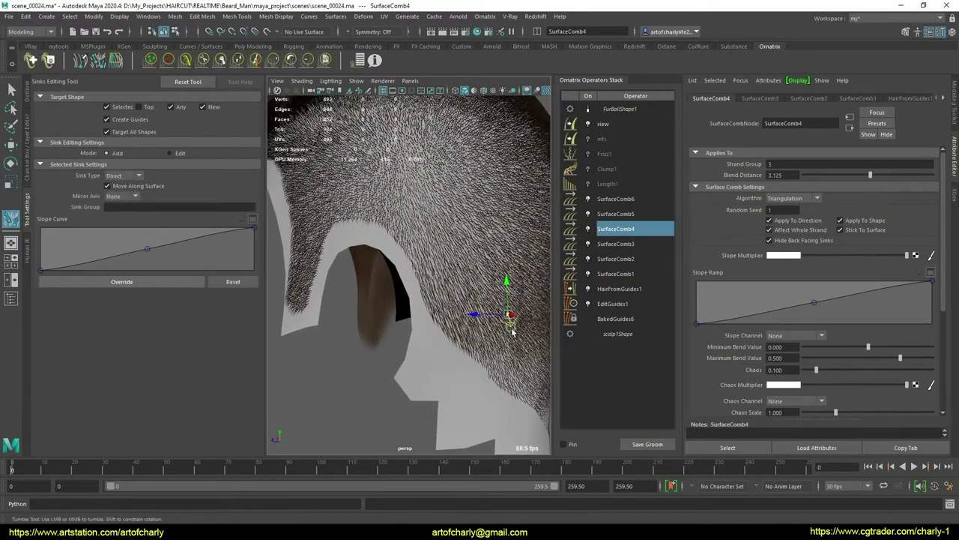
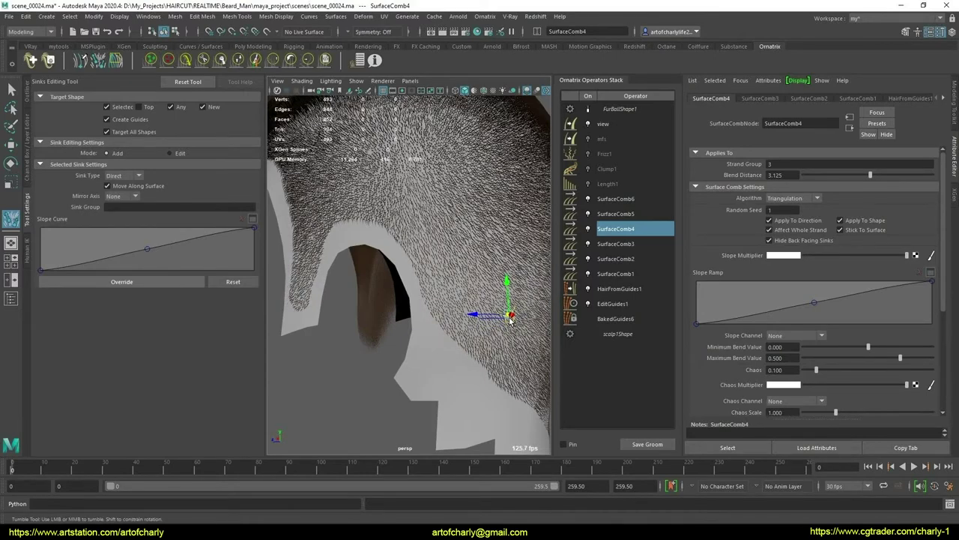
Add a SurfaceComb3 sink on the hair behind the ear and adjust it to recomb nearby strands
mouse_move(421, 298)
left_mouse_down("alt")
mouse_move(215, 301)
mouse_move(470, 345)
mouse_move(450, 322)
left_mouse_up("alt")
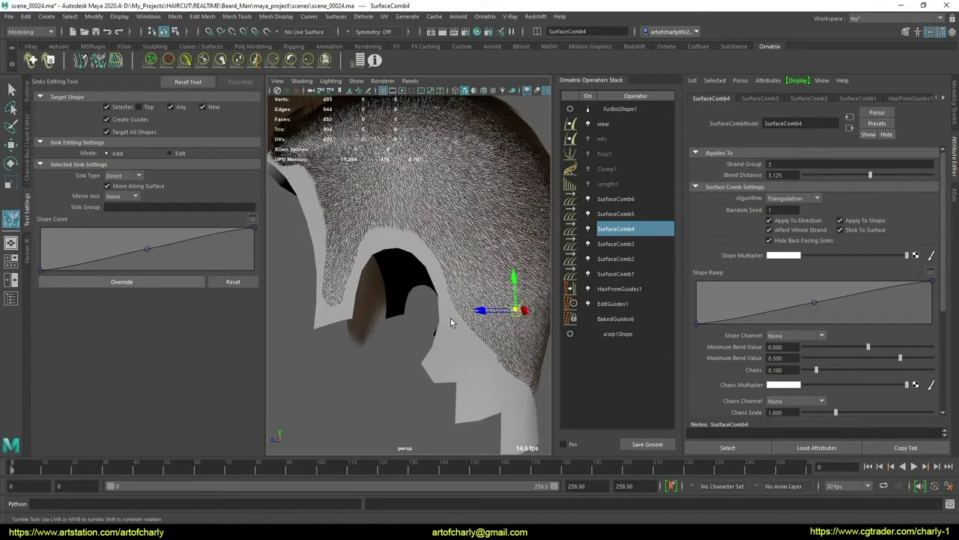
mouse_move(493, 346)
left_mouse_down("alt")
mouse_move(449, 366)
mouse_move(421, 358)
left_mouse_up("alt")
left_click(616, 245)
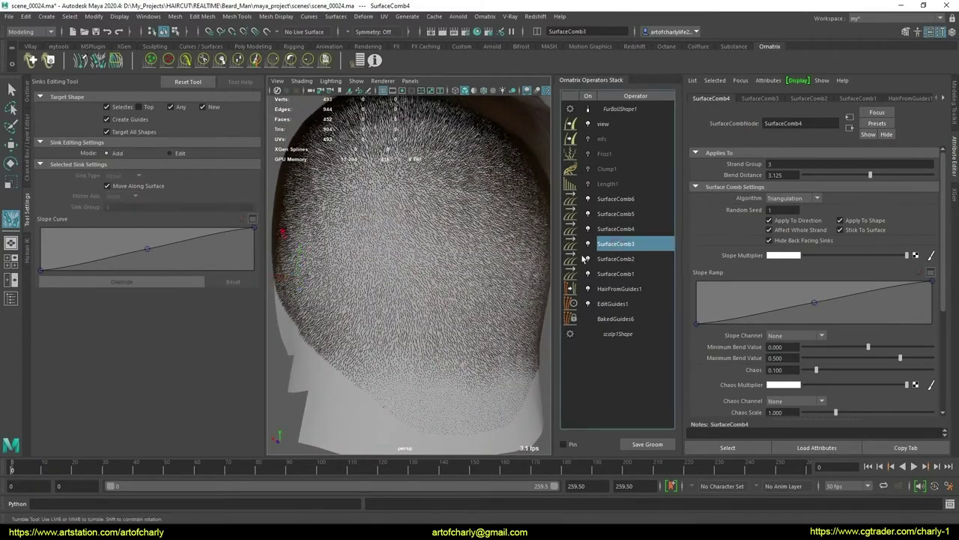
mouse_move(461, 314)
left_mouse_down("alt")
mouse_move(450, 300)
mouse_move(470, 312)
left_mouse_up("alt")
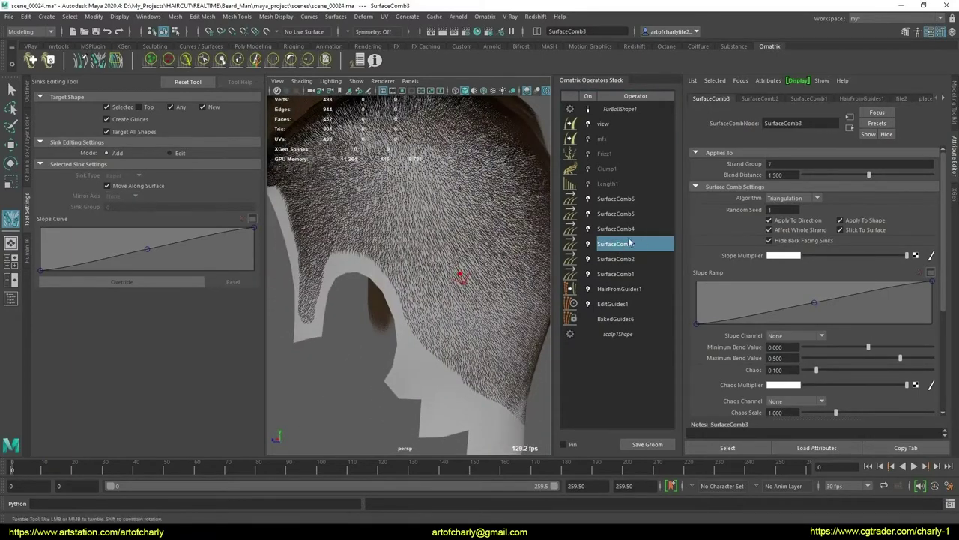
left_click(462, 284)
right_click_drag(463, 283, 491, 295, "alt")
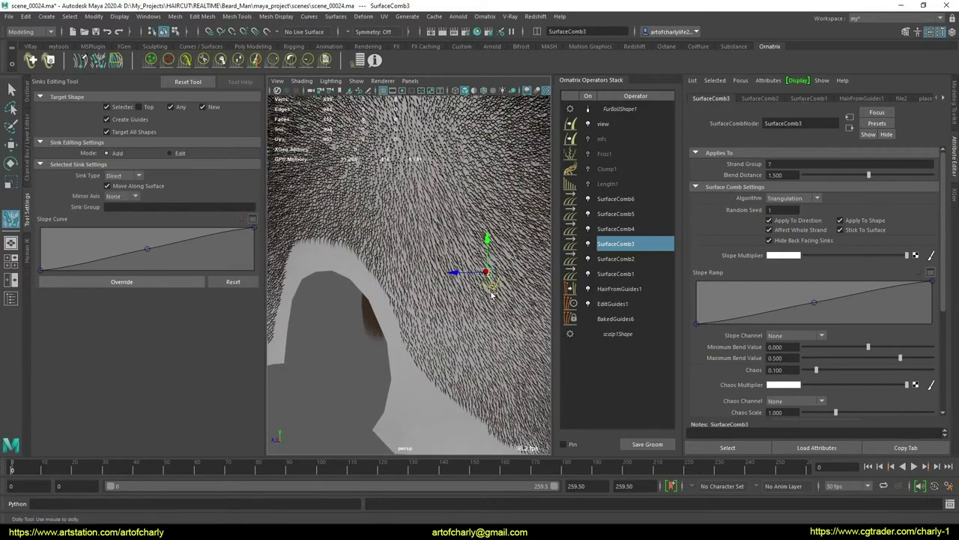
left_click_drag(493, 288, 489, 285)
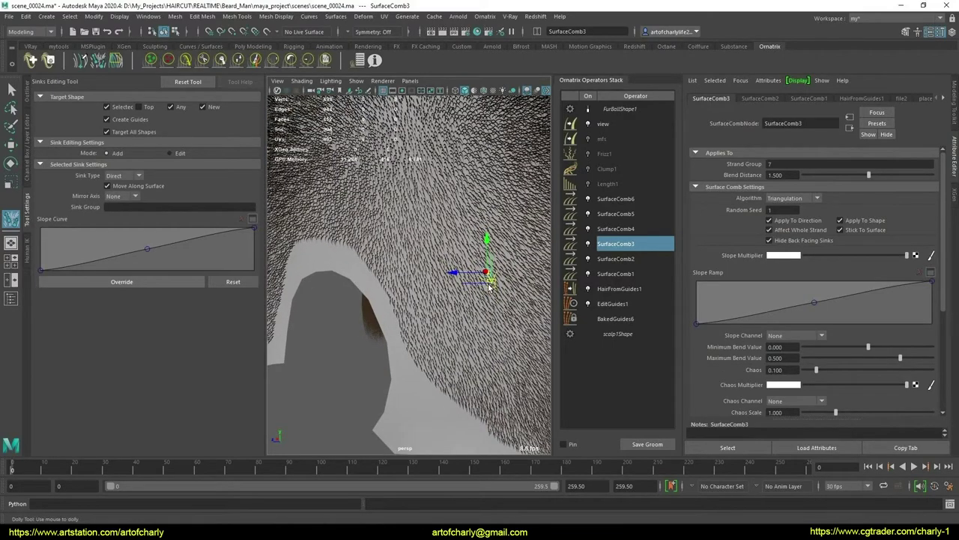
right_click_drag(489, 283, 498, 279, "alt")
left_click_drag(499, 279, 508, 275, "alt")
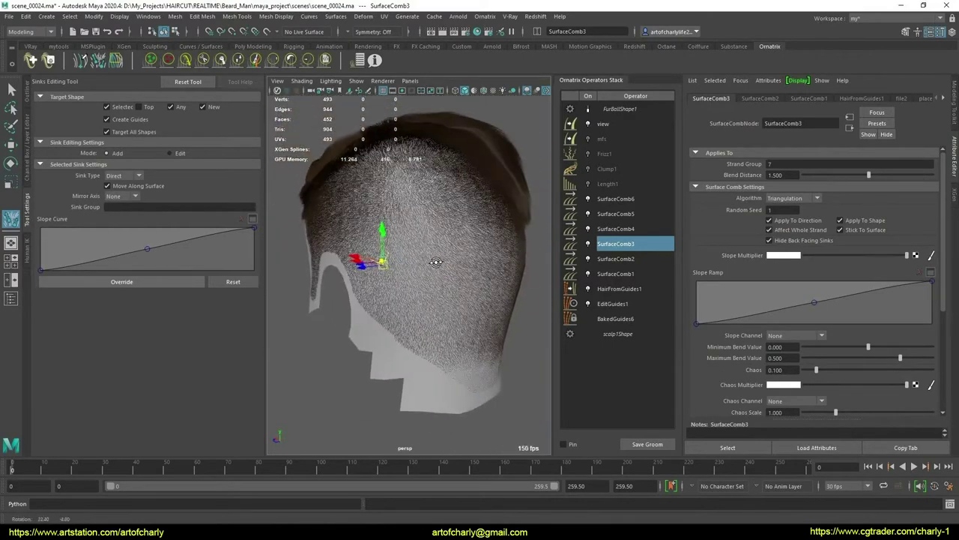
right_click_drag(508, 274, 517, 270, "alt")
Add a SurfaceComb6 sink on the back of the head to redirect the strands there
left_click(622, 257)
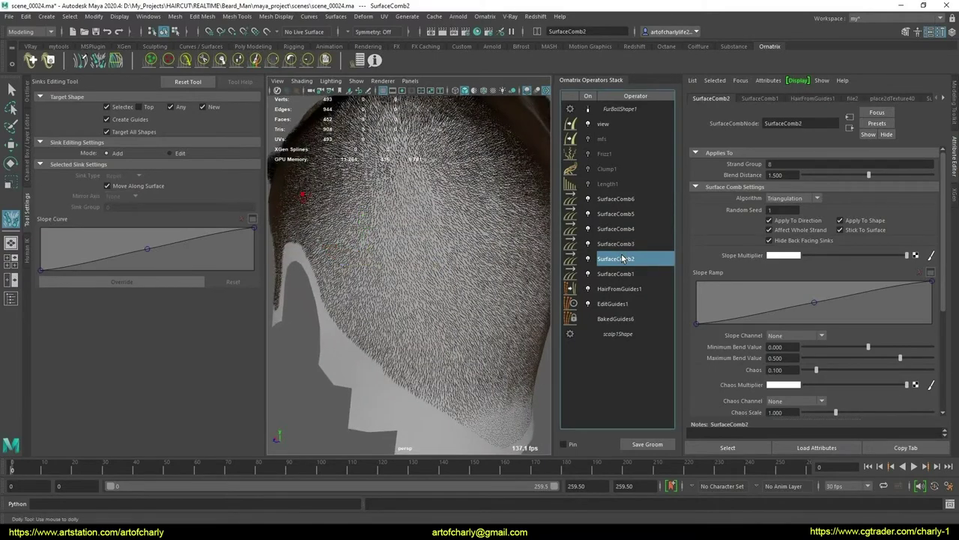
left_click_drag(426, 257, 448, 263, "alt")
left_click(626, 199)
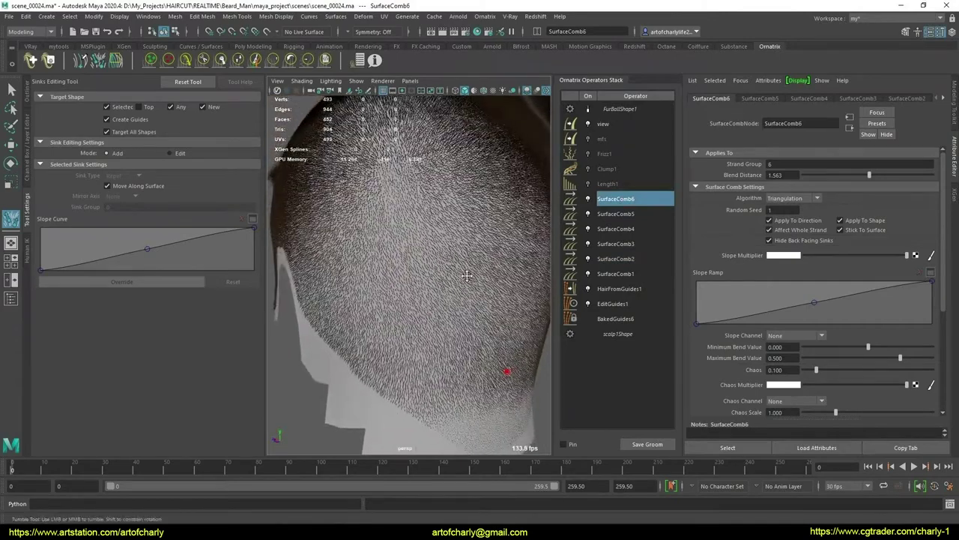
scroll(447, 262, "up", 5)
scroll(450, 258, "up", 3)
left_click(450, 254)
scroll(450, 255, "up", 3)
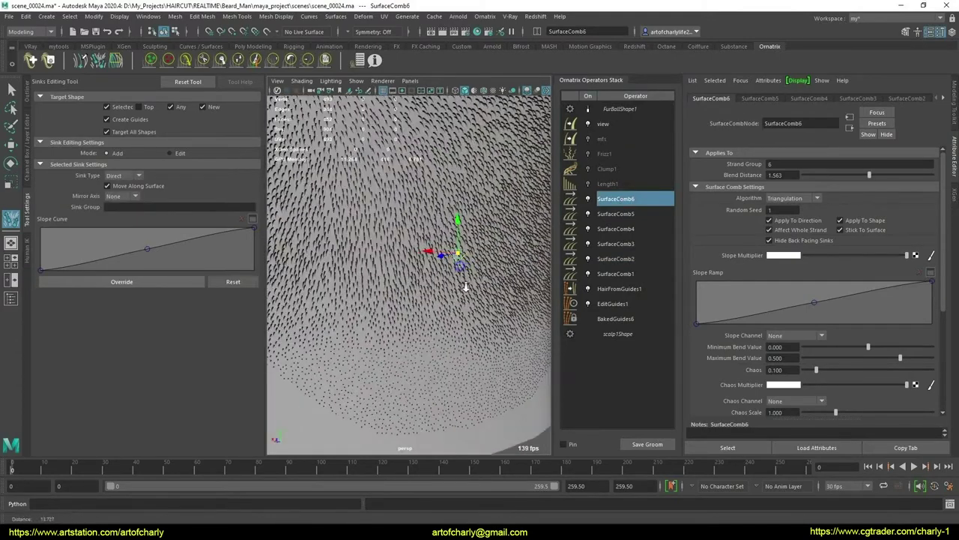
scroll(495, 258, "up", 3)
left_click_drag(501, 253, 501, 245)
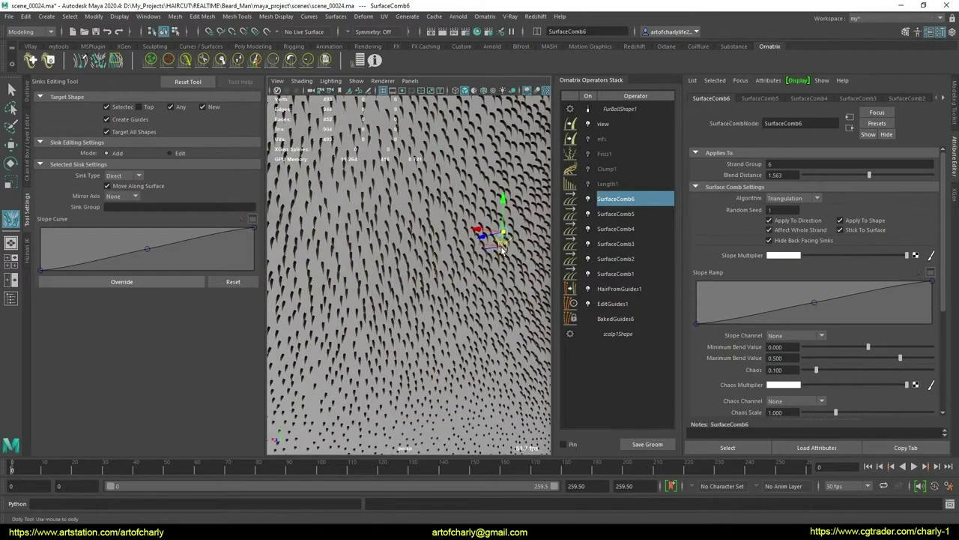
scroll(476, 243, "down", 5)
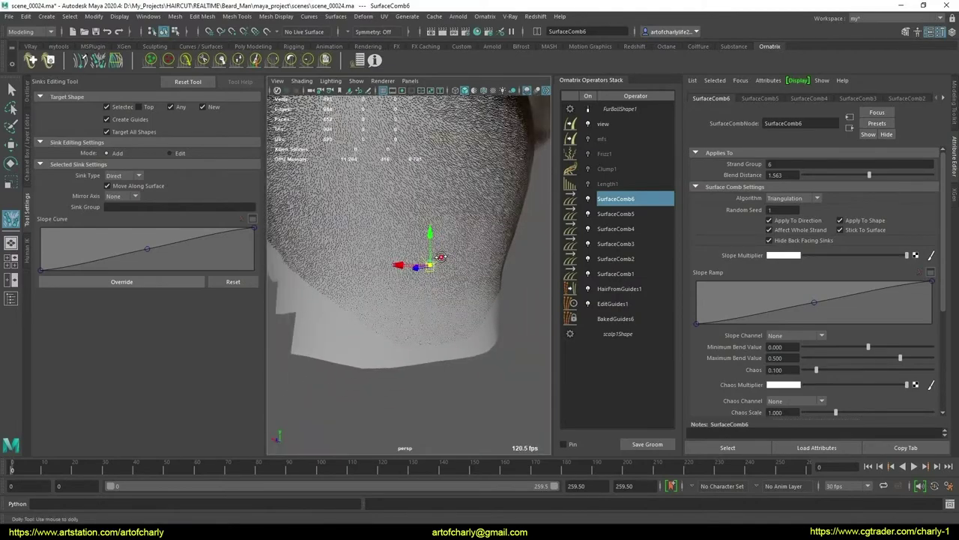
mouse_move(477, 244)
left_mouse_down("alt")
mouse_move(428, 249)
mouse_move(528, 289)
left_mouse_up("alt")
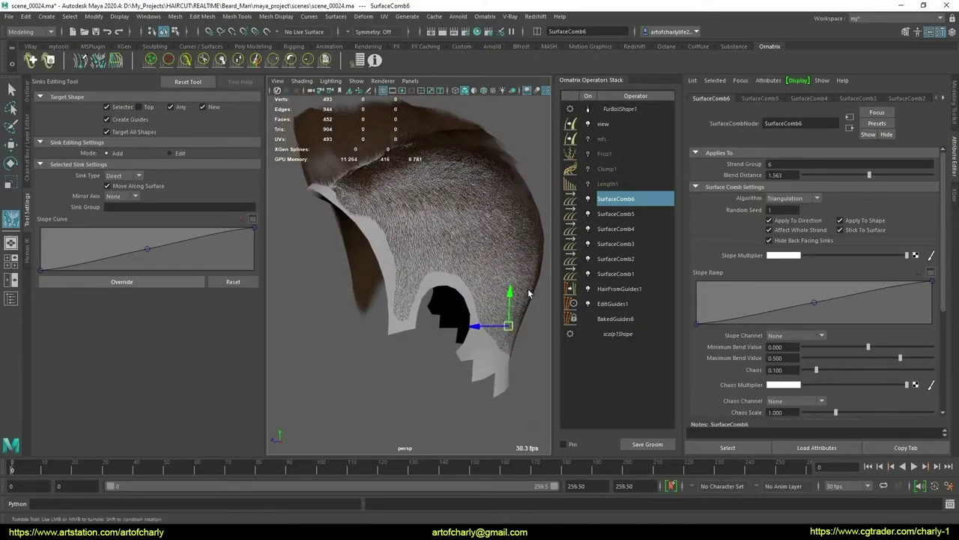
mouse_move(490, 277)
left_mouse_down("alt")
mouse_move(474, 315)
mouse_move(299, 293)
mouse_move(458, 297)
mouse_move(344, 258)
mouse_move(367, 263)
left_mouse_up("alt")
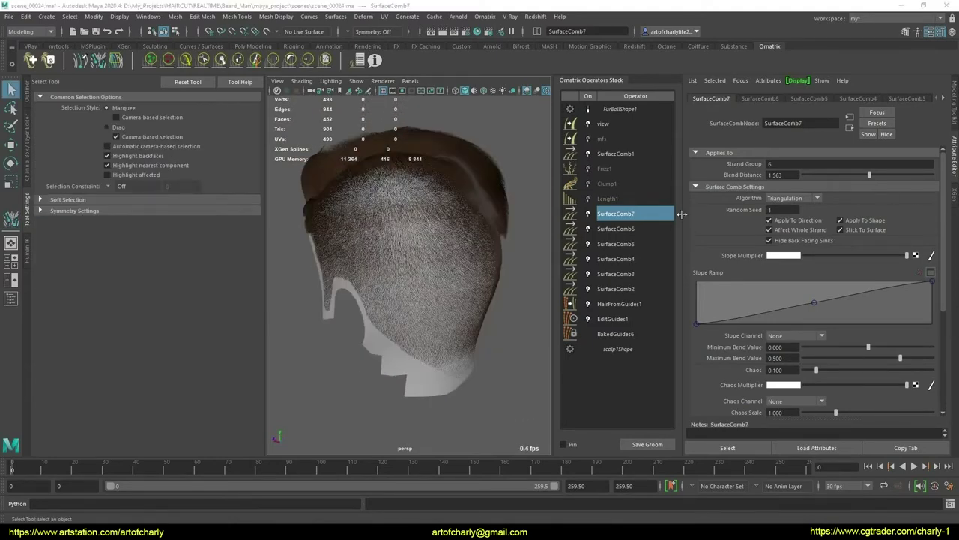
Select SurfaceComb7, turn on the Sinks Editing Tool, and frame the back of the head and neck
mouse_move(408, 284)
left_mouse_down("alt")
mouse_move(474, 314)
mouse_move(487, 307)
left_mouse_up("alt")
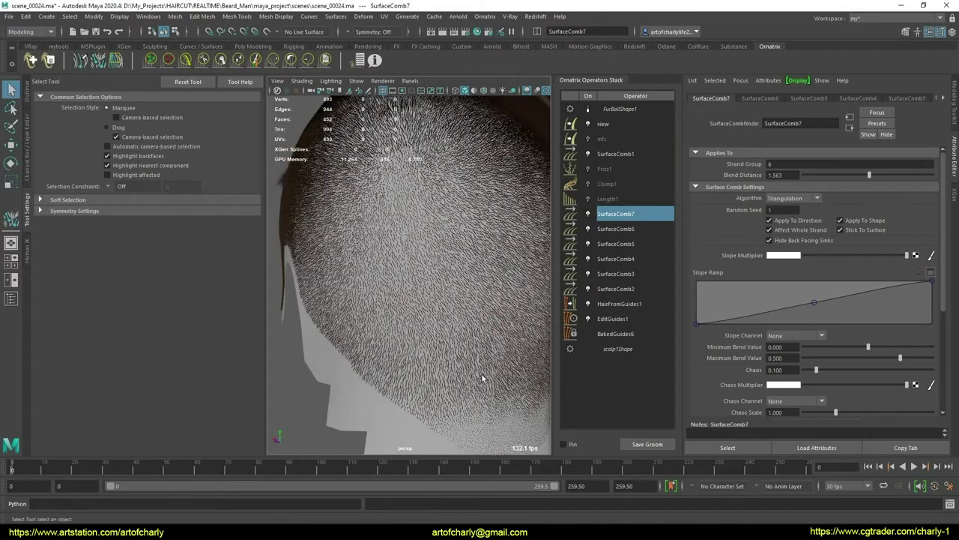
mouse_move(481, 373)
left_mouse_down("alt")
mouse_move(445, 332)
mouse_move(472, 317)
left_mouse_up("alt")
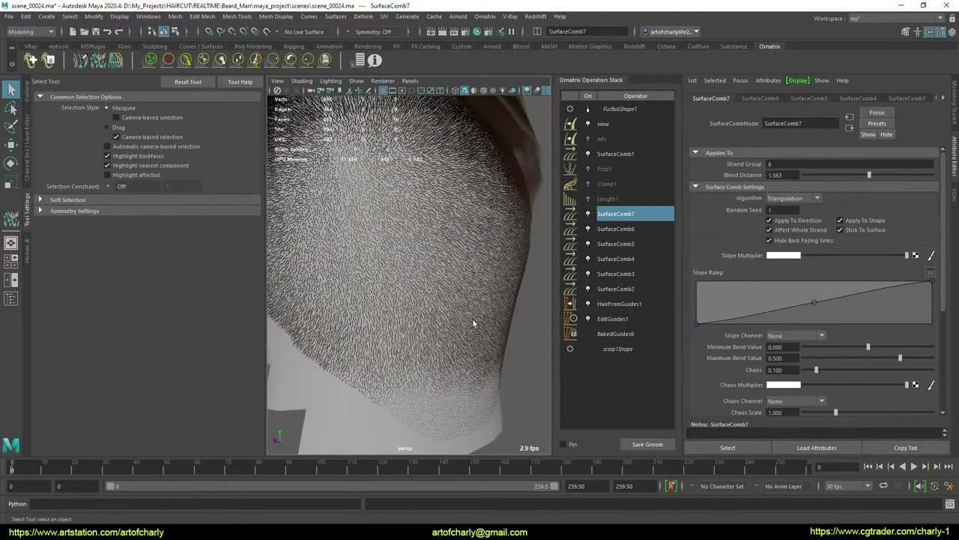
left_click(620, 231)
left_click(629, 215)
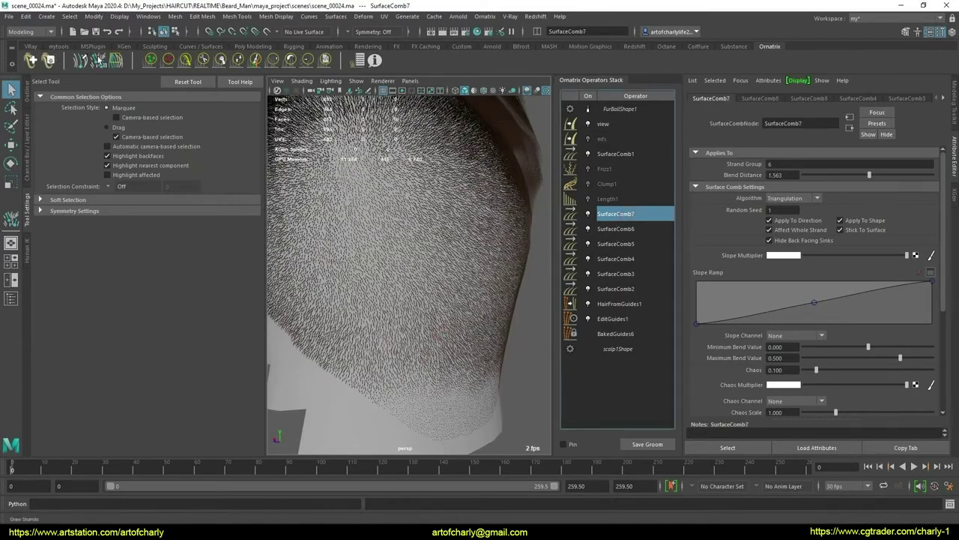
left_click(99, 61)
scroll(449, 341, "up", 5)
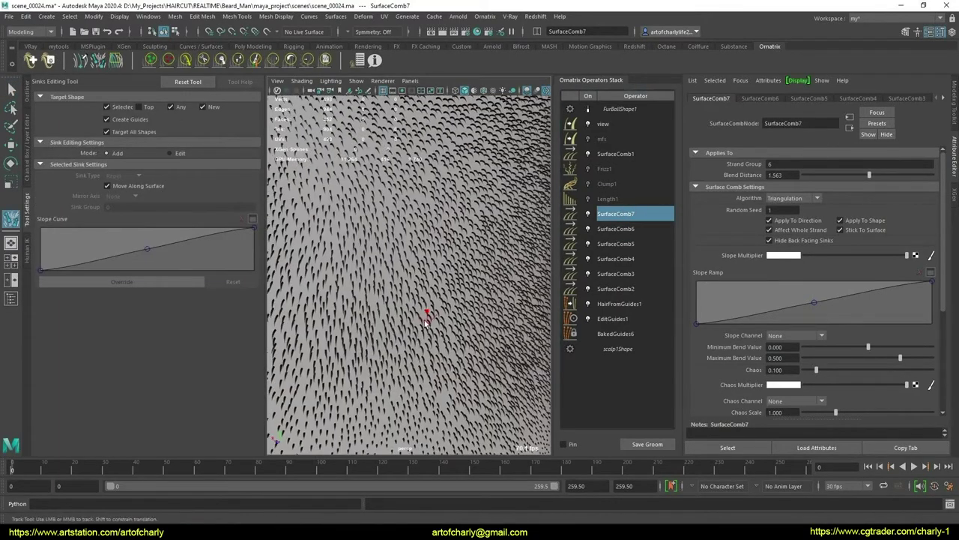
scroll(424, 322, "down", 5)
mouse_move(425, 322)
left_mouse_down("alt")
mouse_move(384, 264)
mouse_move(582, 245)
left_mouse_up("alt")
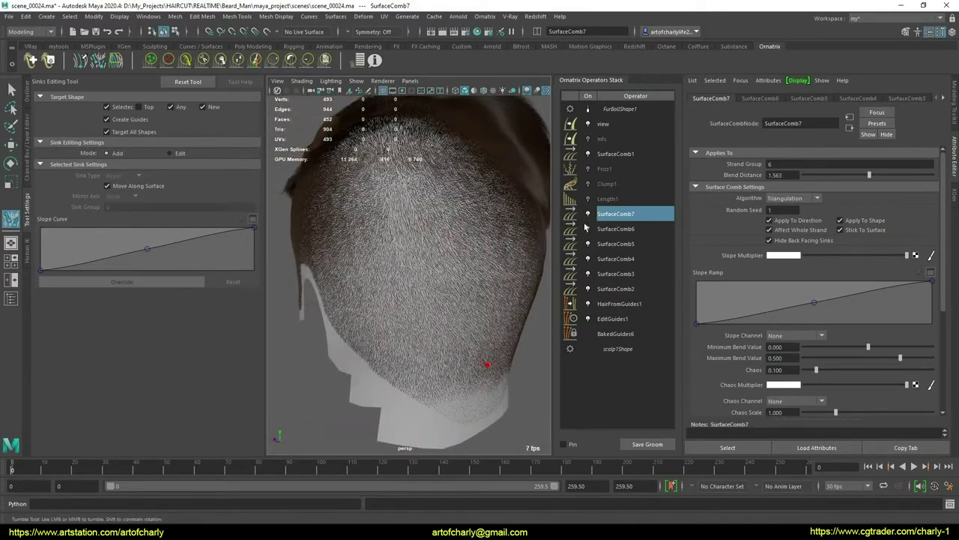
left_click_drag(544, 247, 516, 254, "alt")
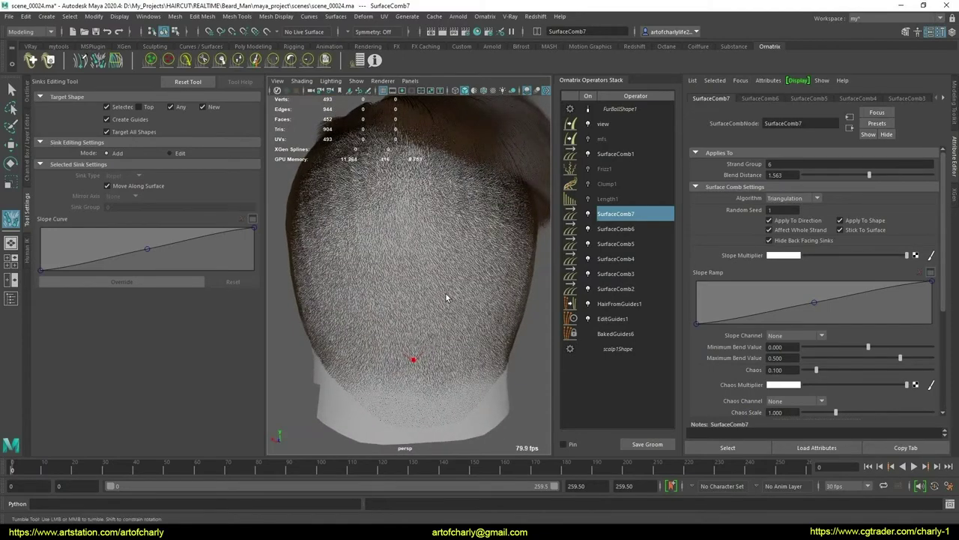
mouse_move(445, 292)
left_mouse_down("alt")
mouse_move(515, 273)
mouse_move(364, 295)
left_mouse_up("alt")
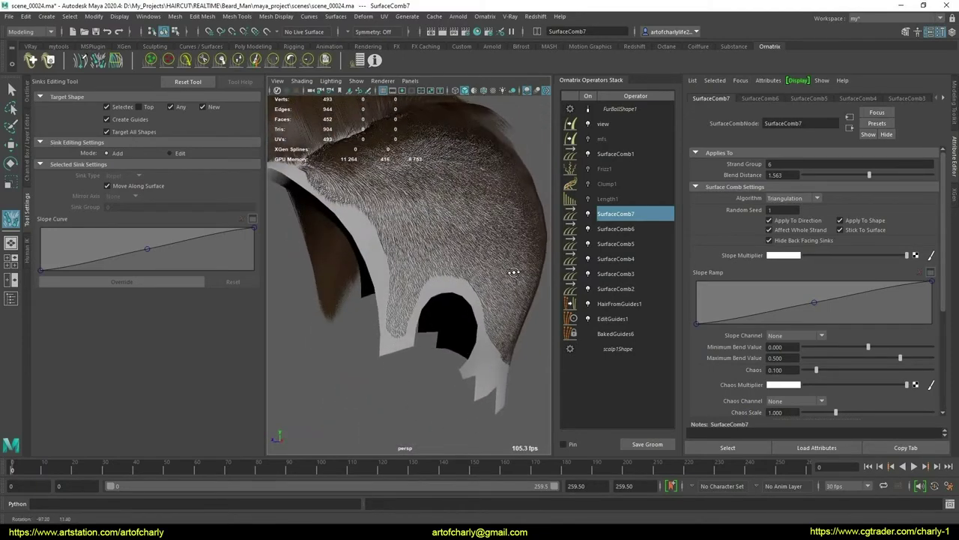
mouse_move(459, 309)
left_mouse_down("alt")
mouse_move(427, 304)
mouse_move(444, 328)
left_mouse_up("alt")
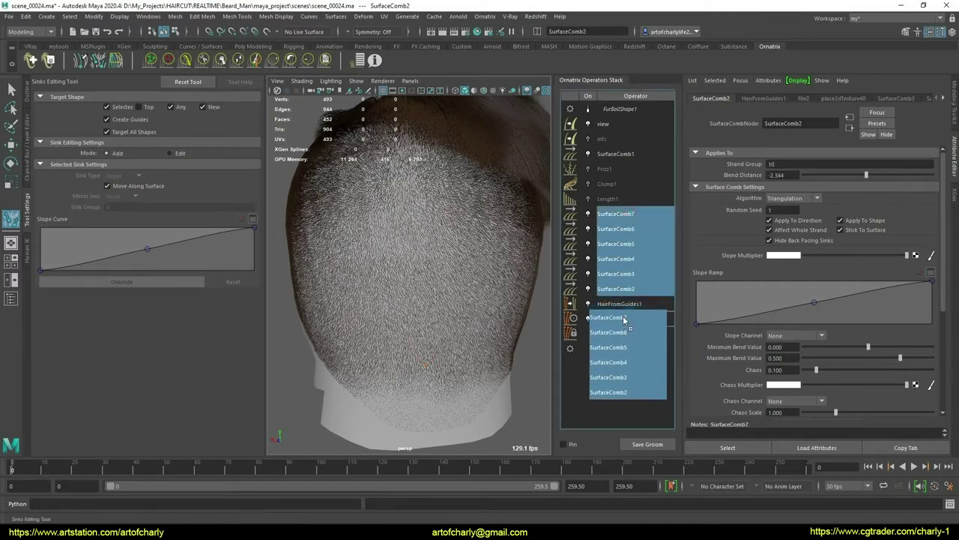
Move SurfaceComb2–7 below HairFromGuides1 and collapse them up to SurfaceComb7 into baked guides
left_click_drag(624, 319, 675, 310)
mouse_move(463, 288)
left_mouse_down("alt")
mouse_move(531, 278)
mouse_move(642, 322)
left_mouse_up("alt")
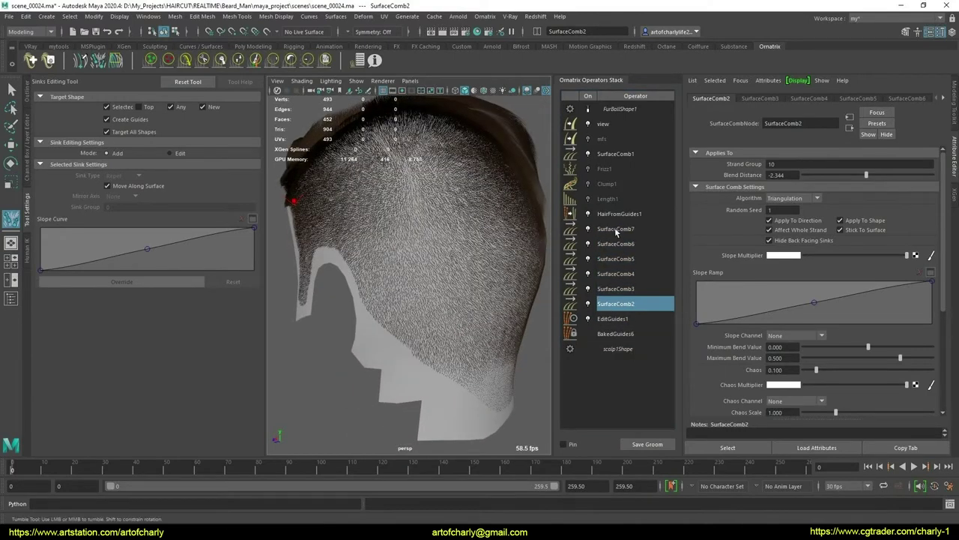
left_click_drag(390, 225, 450, 232, "alt")
right_click(644, 225)
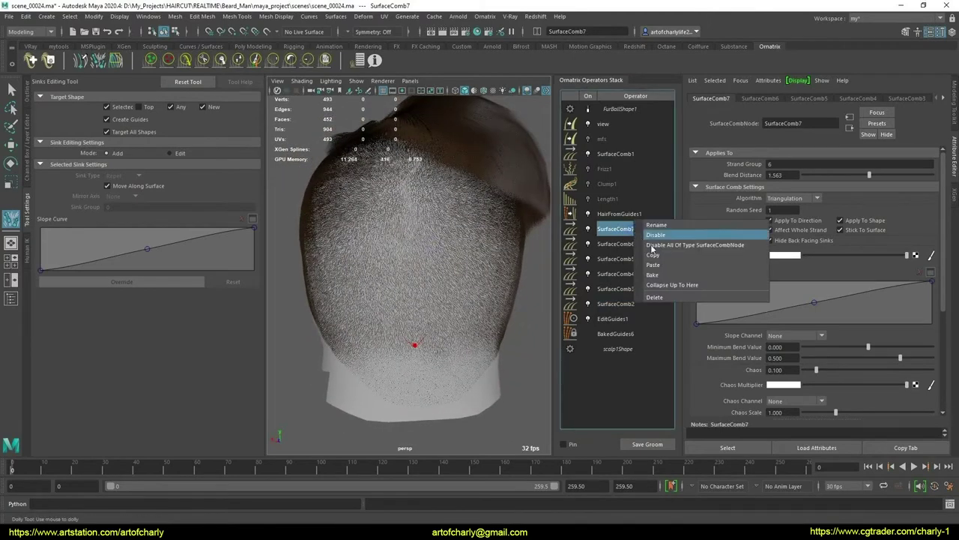
left_click(671, 286)
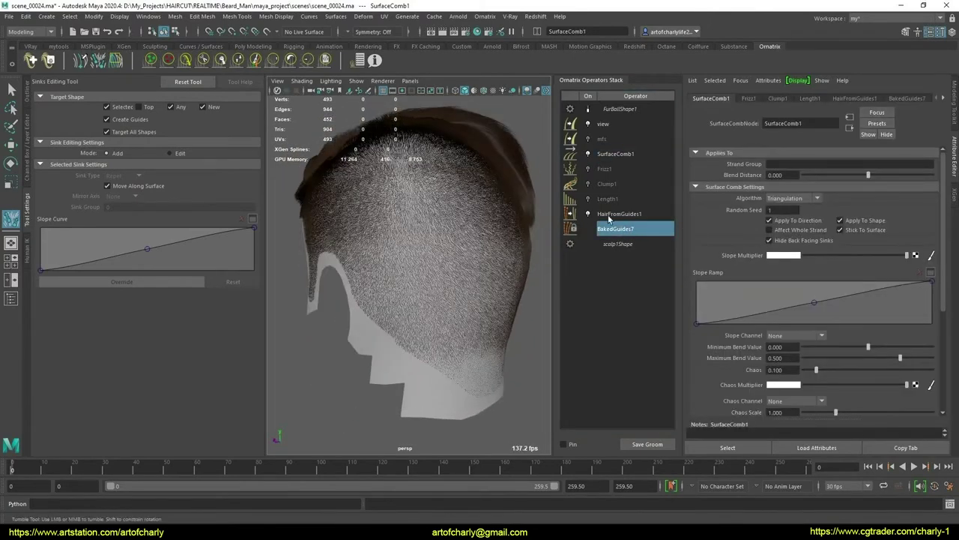
Select SurfaceComb1 and toggle its On switch to compare the hair shape
left_click(615, 154)
mouse_move(415, 258)
left_mouse_down("alt")
mouse_move(505, 265)
mouse_move(456, 272)
mouse_move(507, 276)
mouse_move(455, 265)
mouse_move(416, 231)
mouse_move(428, 272)
mouse_move(329, 277)
mouse_move(527, 282)
mouse_move(485, 283)
left_mouse_up("alt")
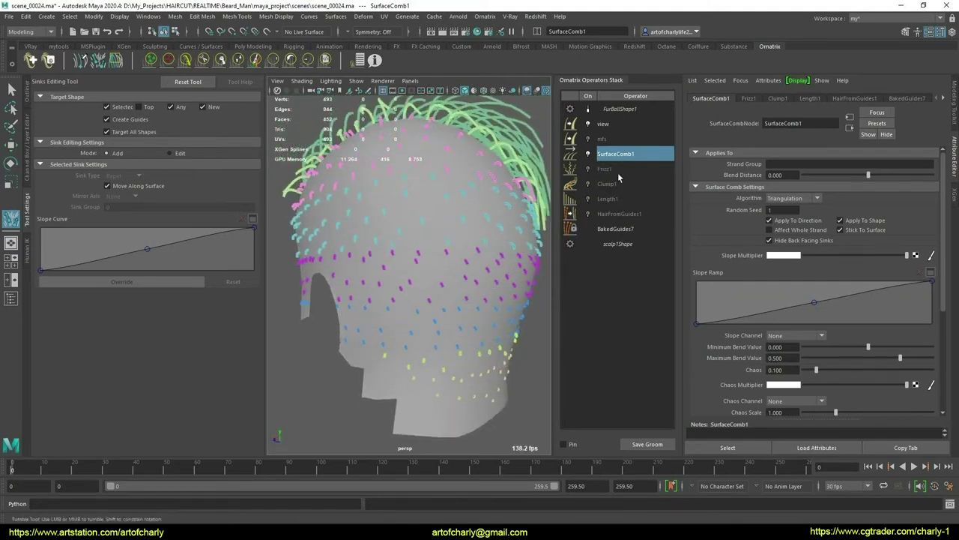
left_click(589, 154)
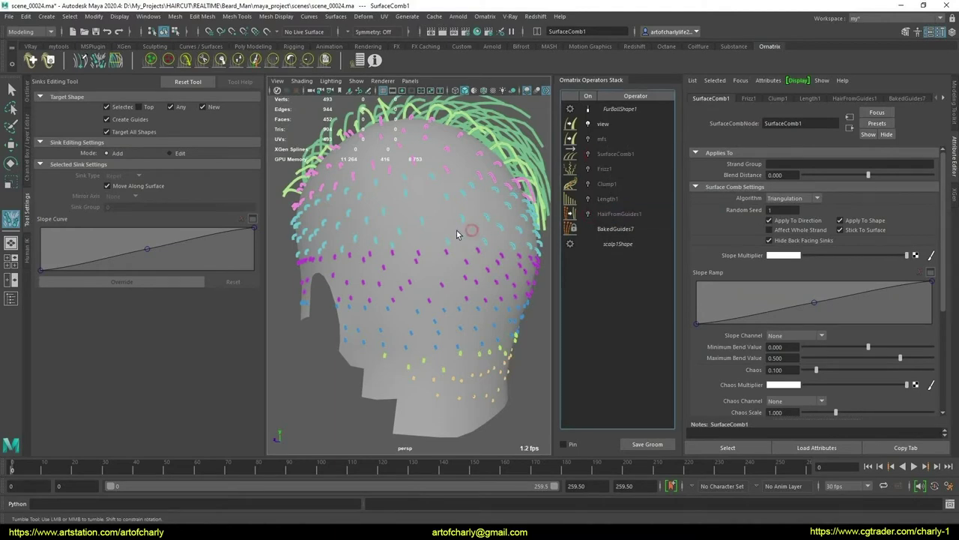
right_click(633, 156)
left_click(668, 219)
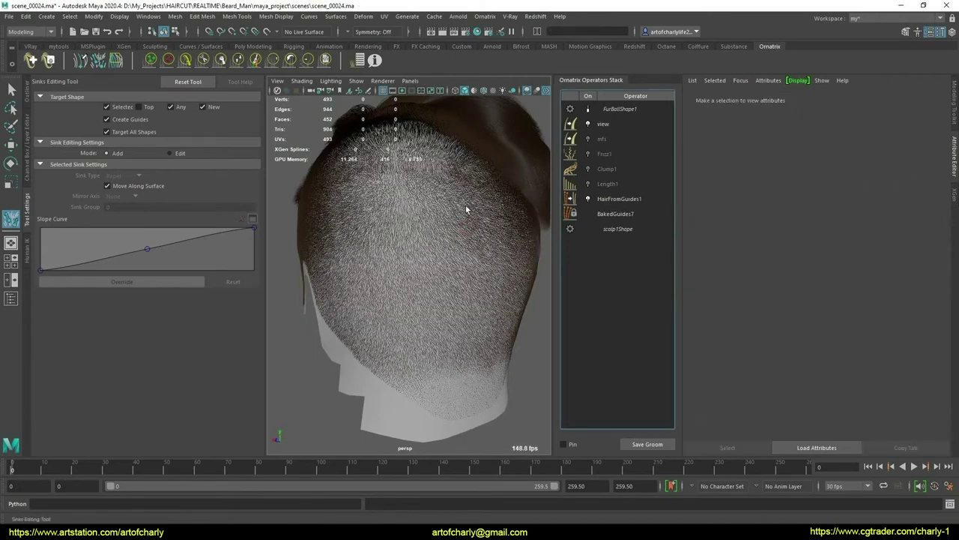
mouse_move(469, 203)
left_mouse_down("alt")
mouse_move(448, 241)
mouse_move(434, 238)
left_mouse_up("alt")
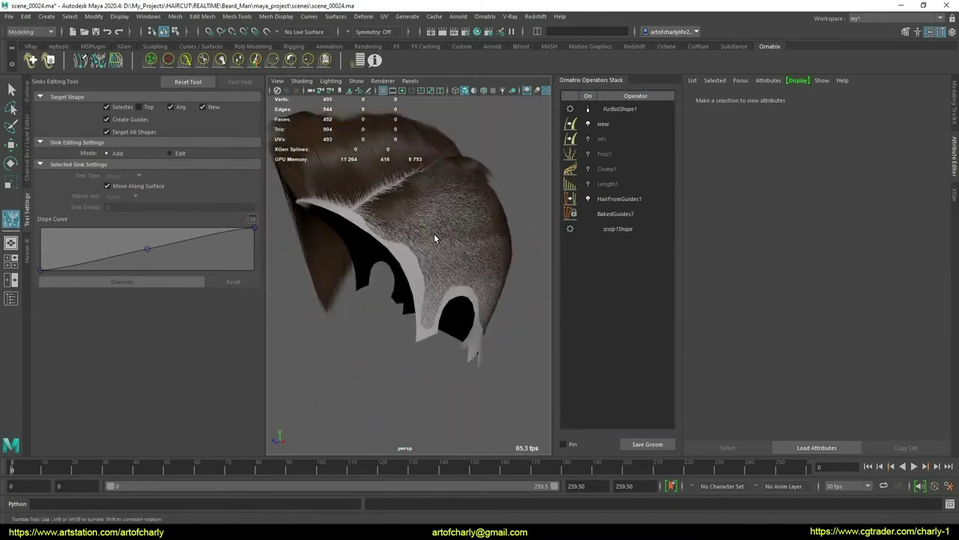
key("q")
mouse_move(434, 233)
left_mouse_down("alt")
mouse_move(368, 229)
mouse_move(445, 294)
mouse_move(377, 289)
mouse_move(382, 278)
mouse_move(492, 244)
mouse_move(507, 299)
mouse_move(482, 249)
left_mouse_up("alt")
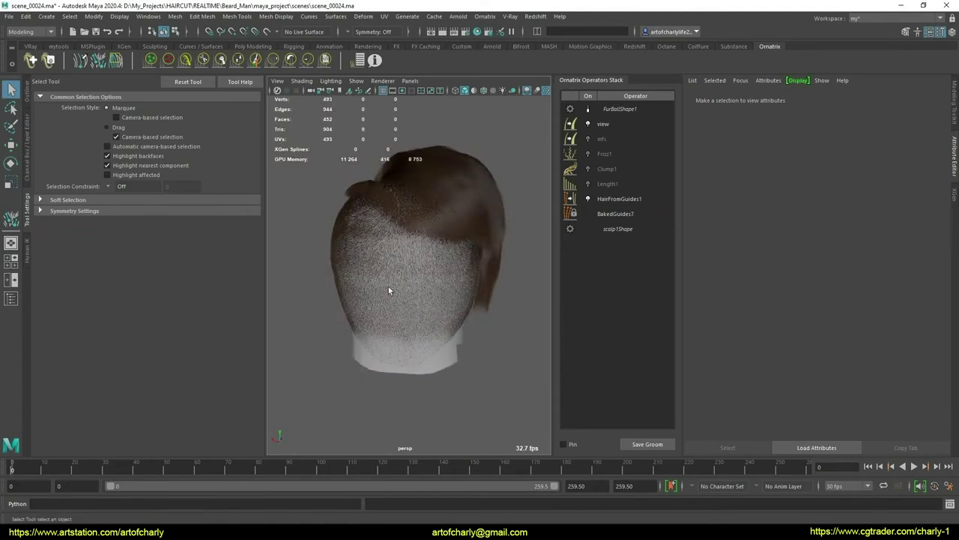
scroll(388, 291, "up", 3)
scroll(413, 332, "up", 2)
mouse_move(443, 321)
left_mouse_down("alt")
mouse_move(533, 362)
mouse_move(357, 289)
left_mouse_up("alt")
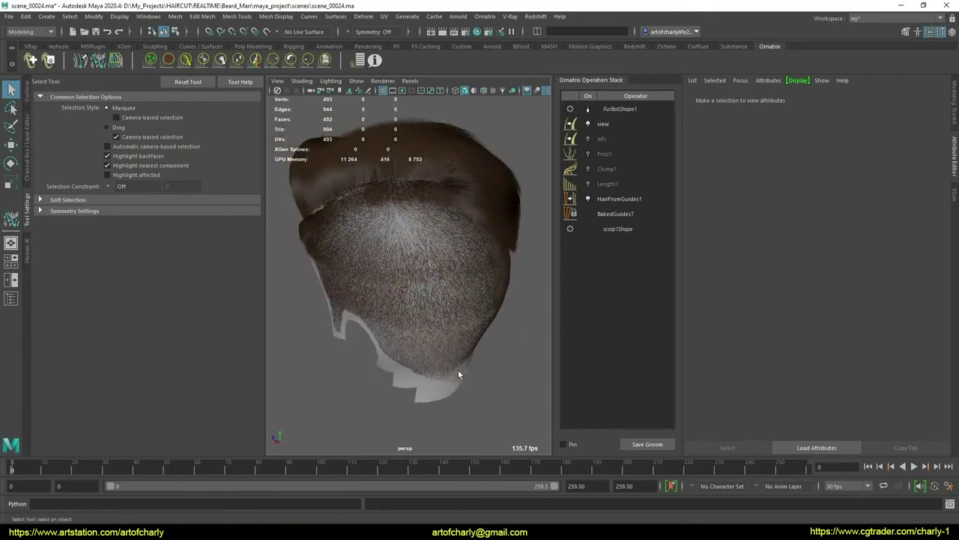
mouse_move(459, 375)
left_mouse_down("alt")
mouse_move(456, 348)
mouse_move(427, 325)
mouse_move(398, 336)
mouse_move(306, 323)
mouse_move(280, 332)
mouse_move(353, 344)
mouse_move(474, 287)
mouse_move(450, 325)
mouse_move(456, 364)
mouse_move(540, 348)
mouse_move(460, 364)
mouse_move(342, 337)
mouse_move(435, 337)
left_mouse_up("alt")
Show Clump1's settings and scroll through its Attribute Editor
left_click(601, 171)
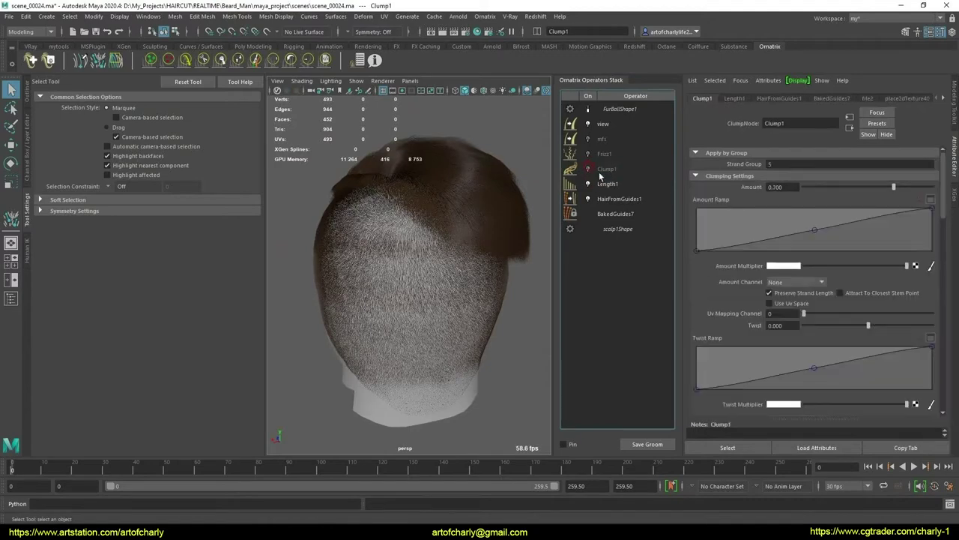
scroll(750, 251, "down", 3)
scroll(749, 270, "down", 3)
scroll(751, 298, "down", 2)
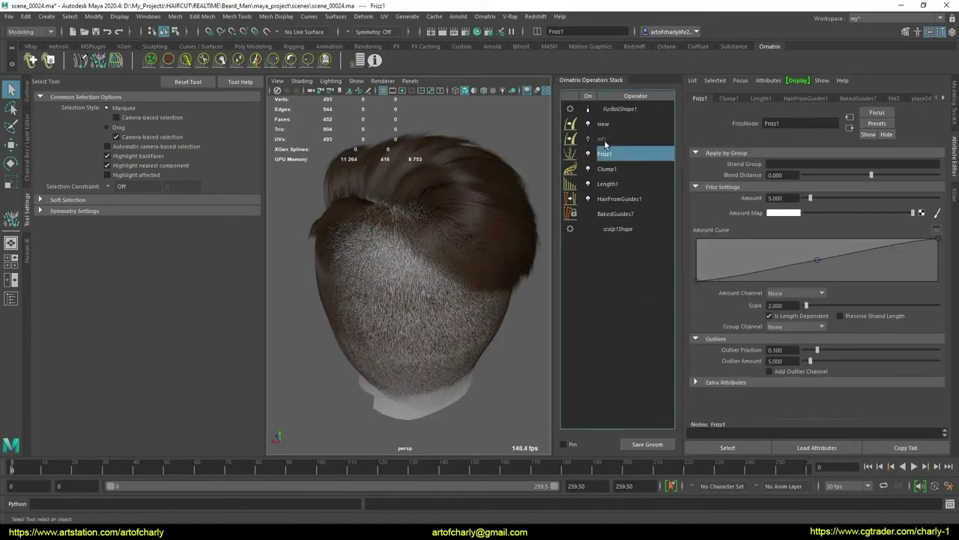
Bring up Frizz1's settings, inspect the scalp hair, then select HairFromGuides1
mouse_move(540, 194)
left_mouse_down("alt")
mouse_move(548, 216)
mouse_move(488, 239)
mouse_move(493, 257)
mouse_move(326, 260)
left_mouse_up("alt")
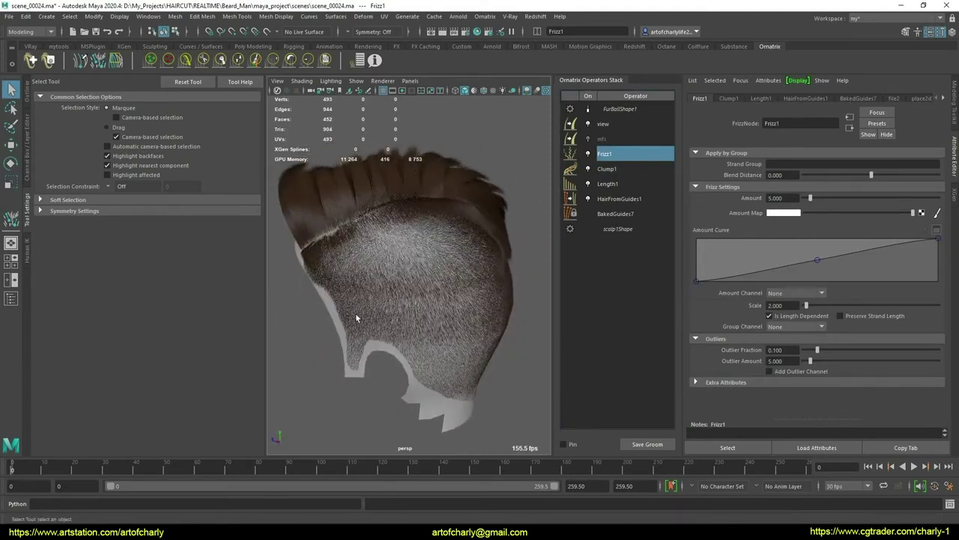
mouse_move(356, 317)
left_mouse_down("alt")
mouse_move(299, 299)
mouse_move(505, 247)
left_mouse_up("alt")
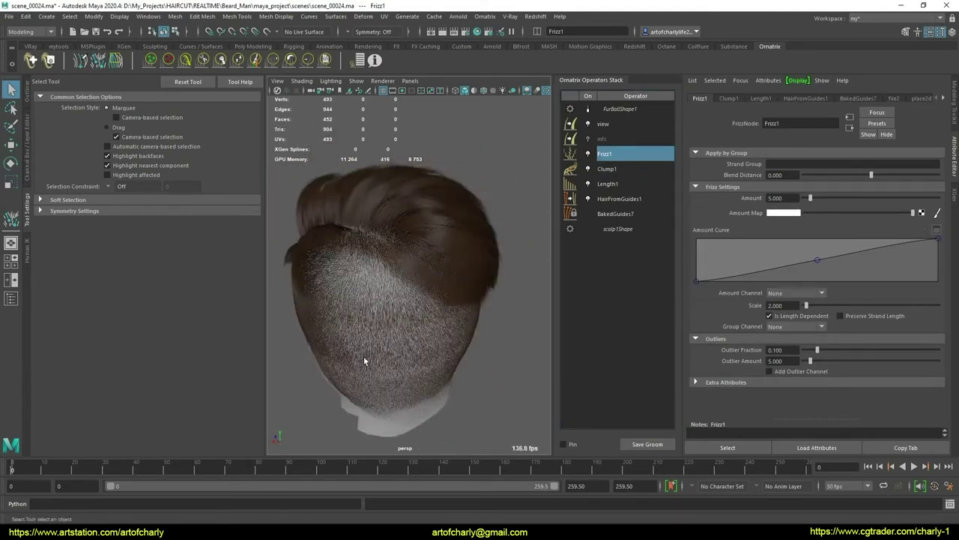
mouse_move(364, 360)
left_mouse_down("alt")
mouse_move(480, 348)
mouse_move(398, 336)
mouse_move(433, 306)
mouse_move(429, 326)
left_mouse_up("alt")
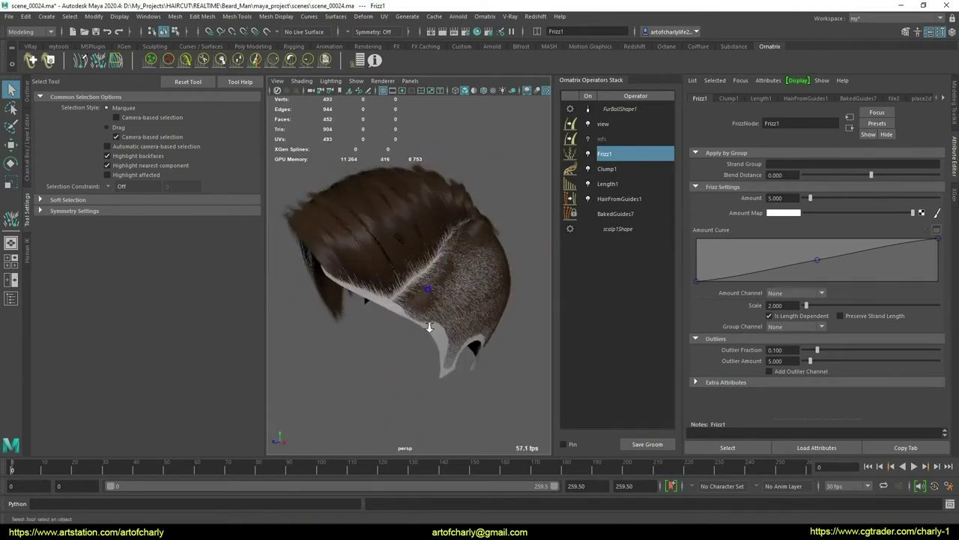
right_click_drag(430, 327, 547, 263, "alt")
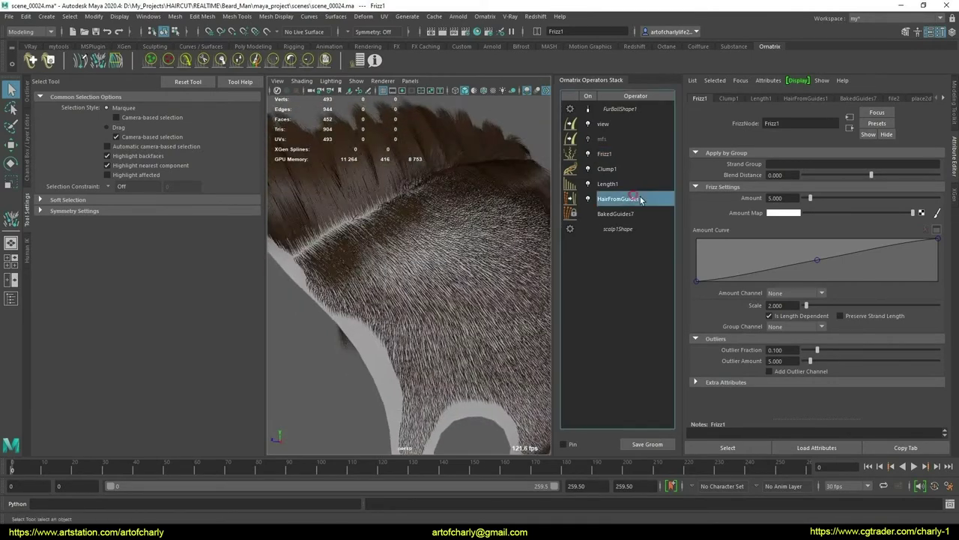
left_click(752, 280)
Isolate a small hair patch near the parting with the lasso and inspect it
mouse_move(420, 315)
left_mouse_down("alt")
mouse_move(450, 317)
mouse_move(364, 300)
mouse_move(376, 280)
left_mouse_up("alt")
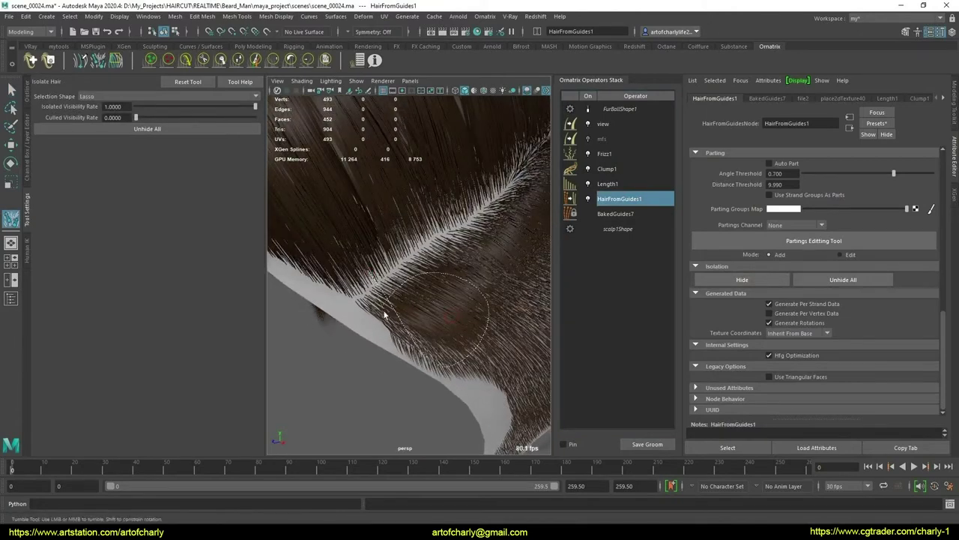
left_click_drag(383, 315, 385, 316)
mouse_move(385, 316)
left_mouse_down("alt")
mouse_move(455, 321)
mouse_move(479, 299)
mouse_move(456, 321)
mouse_move(419, 294)
left_mouse_up("alt")
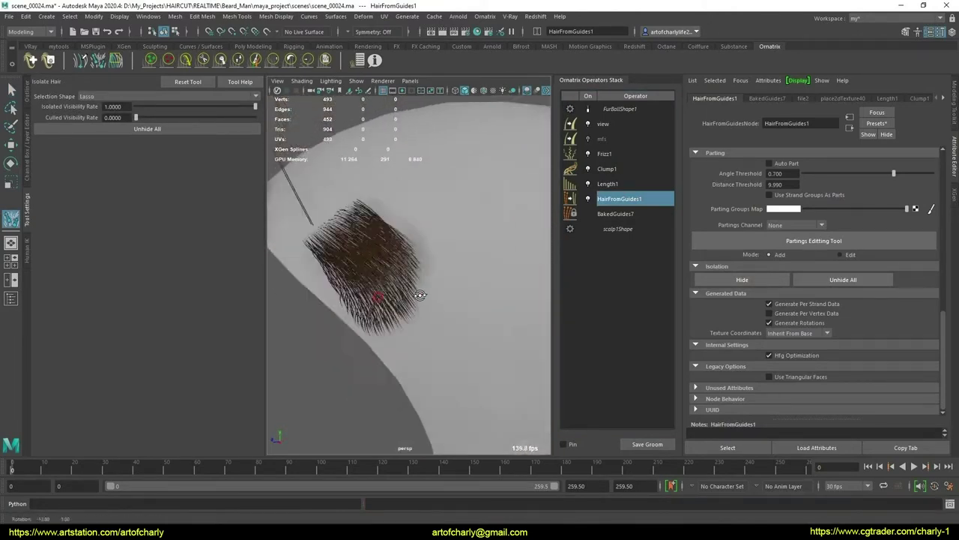
mouse_move(420, 294)
middle_mouse_down("alt")
mouse_move(427, 263)
mouse_move(370, 278)
mouse_move(430, 304)
middle_mouse_up("alt")
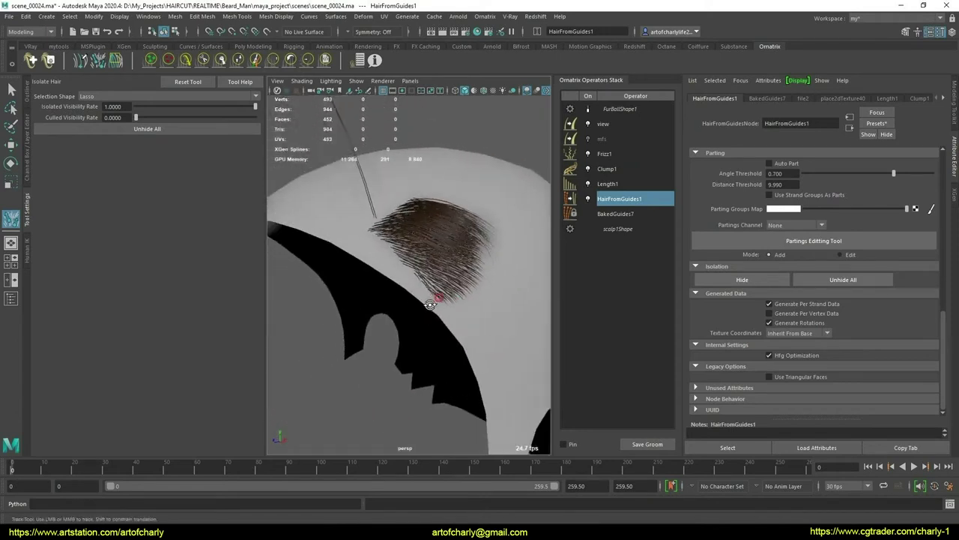
left_click_drag(430, 304, 402, 249, "alt")
mouse_move(397, 265)
right_mouse_down("alt")
mouse_move(350, 204)
mouse_move(428, 215)
right_mouse_up("alt")
mouse_move(428, 215)
left_mouse_down("alt")
mouse_move(426, 177)
mouse_move(402, 214)
mouse_move(428, 221)
mouse_move(419, 217)
left_mouse_up("alt")
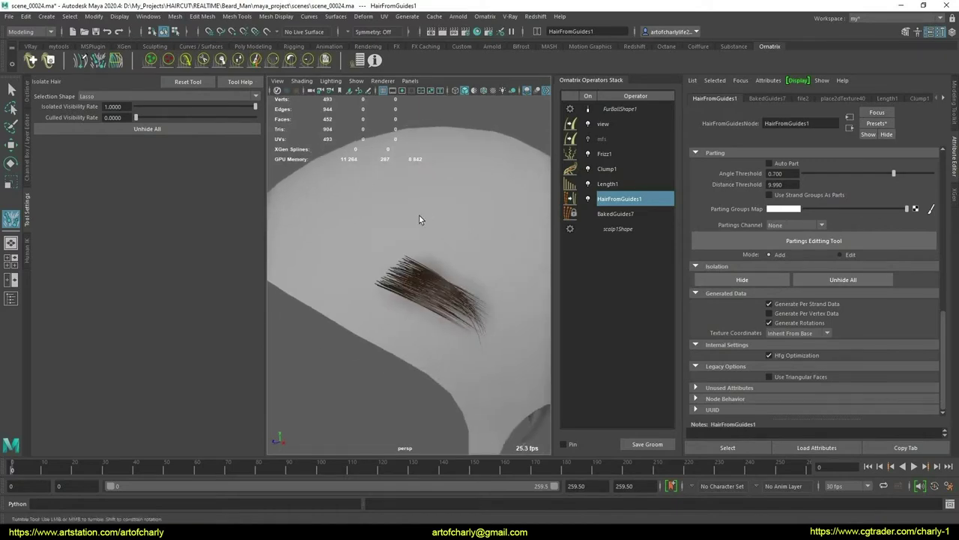
Restore the hidden hair, review another isolated patch on the scalp, then unhide all hair
mouse_move(475, 279)
left_mouse_down("alt")
mouse_move(385, 274)
mouse_move(467, 238)
left_mouse_up("alt")
scroll(467, 239, "up", 3)
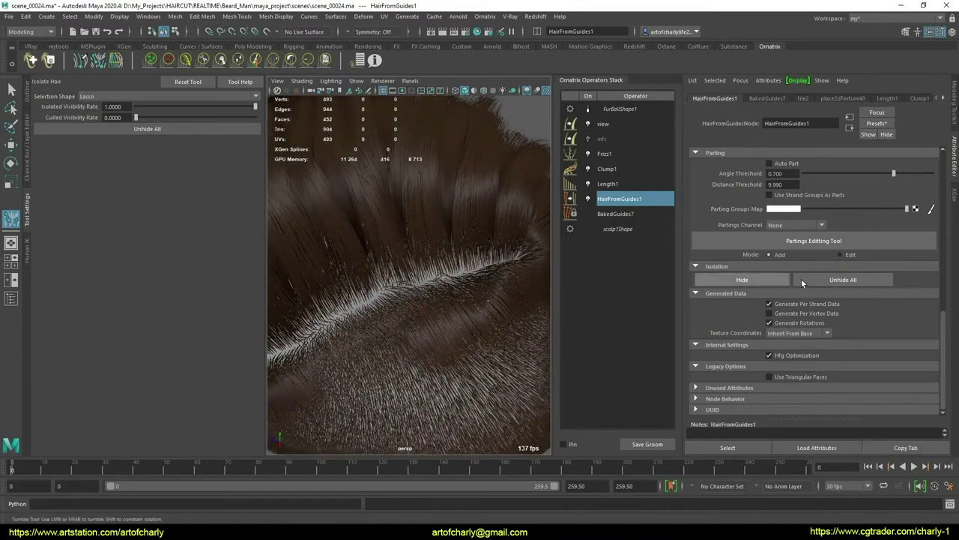
mouse_move(427, 315)
left_mouse_down("alt")
mouse_move(450, 285)
mouse_move(514, 274)
mouse_move(387, 285)
mouse_move(425, 301)
mouse_move(381, 307)
mouse_move(490, 341)
mouse_move(486, 297)
mouse_move(507, 280)
mouse_move(439, 287)
left_mouse_up("alt")
scroll(450, 275, "down", 5)
mouse_move(315, 200)
left_mouse_down("alt")
mouse_move(417, 272)
mouse_move(402, 310)
mouse_move(347, 307)
mouse_move(428, 300)
mouse_move(445, 332)
mouse_move(439, 317)
mouse_move(521, 285)
mouse_move(467, 339)
mouse_move(524, 315)
left_mouse_up("alt")
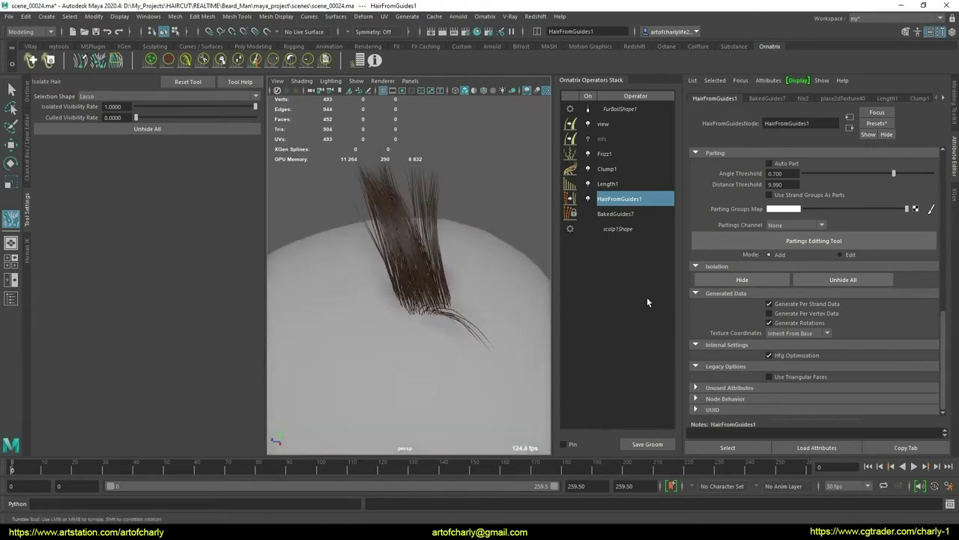
mouse_move(445, 259)
left_mouse_down("alt")
mouse_move(382, 336)
mouse_move(322, 299)
mouse_move(430, 337)
mouse_move(473, 270)
mouse_move(440, 276)
mouse_move(460, 326)
left_mouse_up("alt")
Turn on Multisample Anti-aliasing in the viewport and review the smoothed hair from the back
scroll(450, 315, "down", 5)
scroll(481, 343, "up", 4)
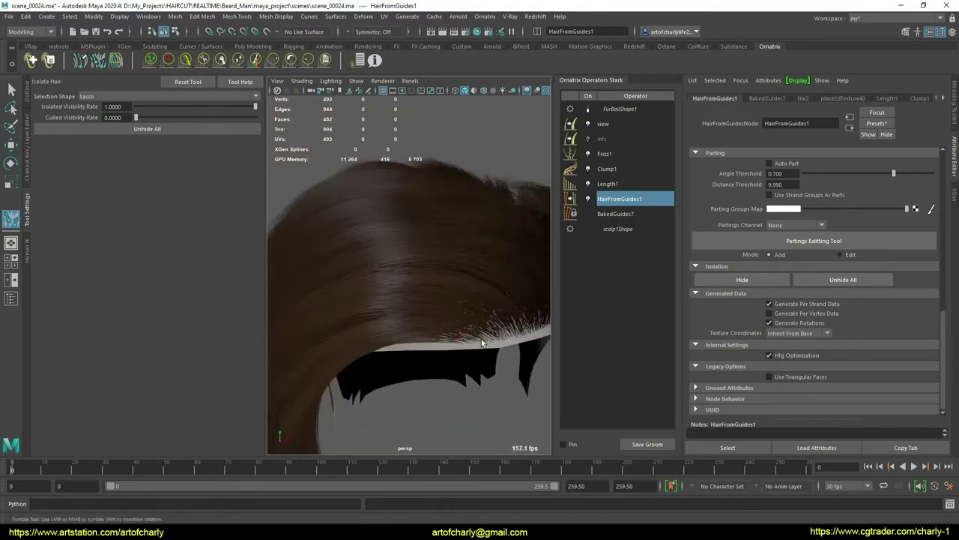
scroll(465, 322, "up", 3)
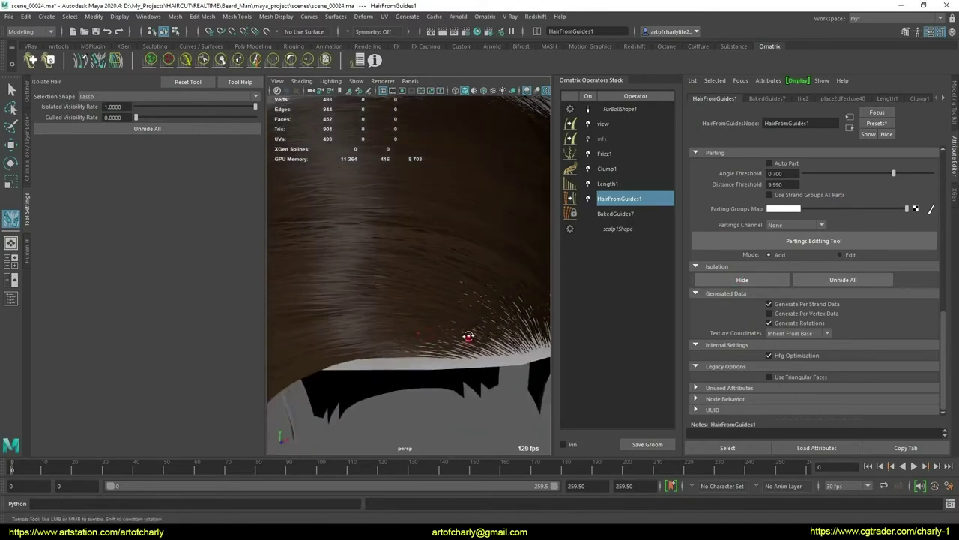
mouse_move(468, 270)
left_mouse_down("alt")
mouse_move(471, 247)
mouse_move(467, 280)
mouse_move(532, 268)
mouse_move(561, 317)
mouse_move(488, 274)
mouse_move(439, 278)
mouse_move(468, 302)
left_mouse_up("alt")
scroll(468, 303, "up", 2)
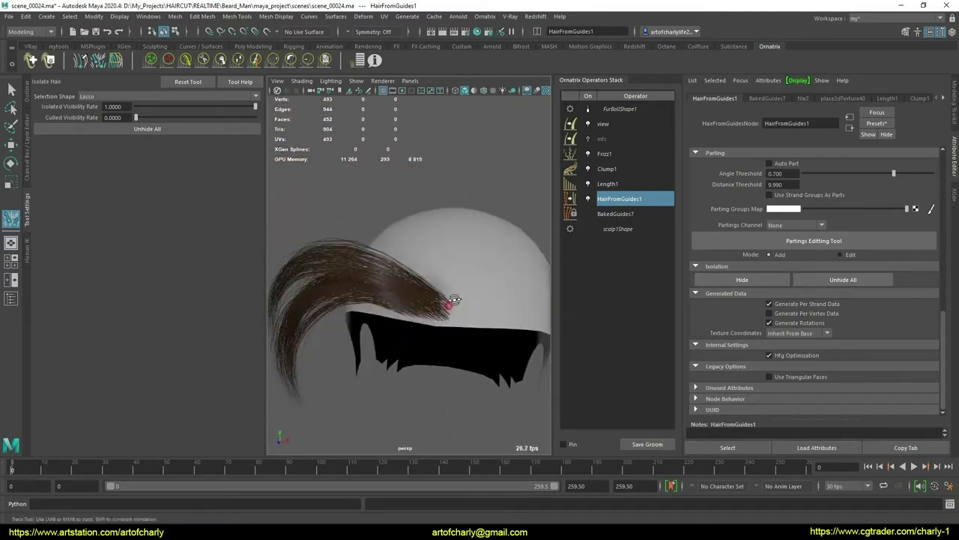
scroll(461, 296, "up", 2)
scroll(456, 289, "up", 2)
scroll(465, 277, "up", 2)
scroll(465, 276, "up", 2)
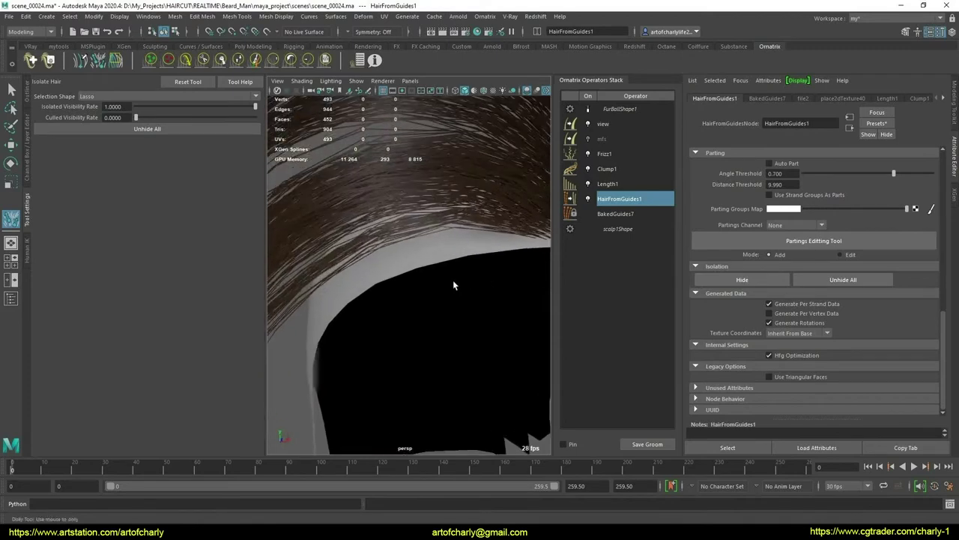
mouse_move(452, 280)
left_mouse_down("alt")
mouse_move(424, 246)
mouse_move(435, 239)
left_mouse_up("alt")
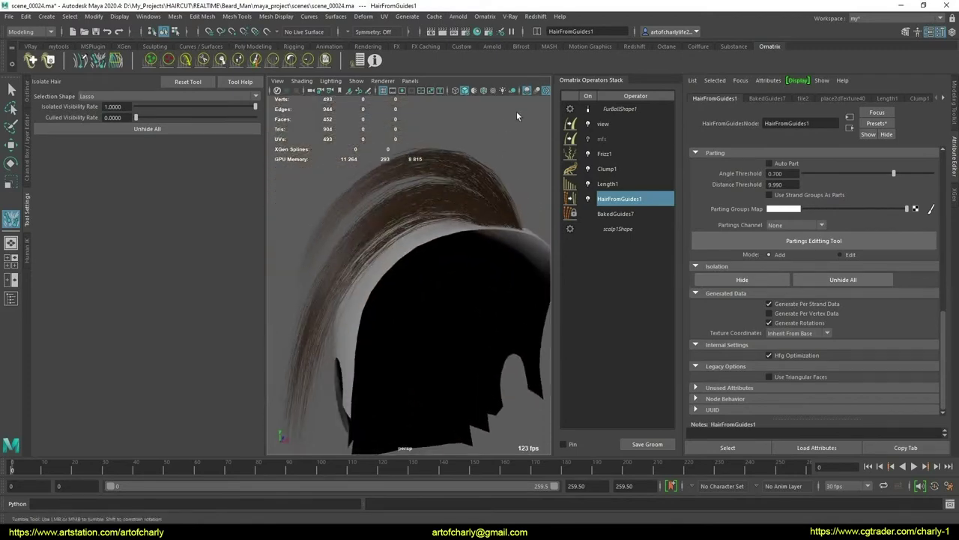
left_click(544, 90)
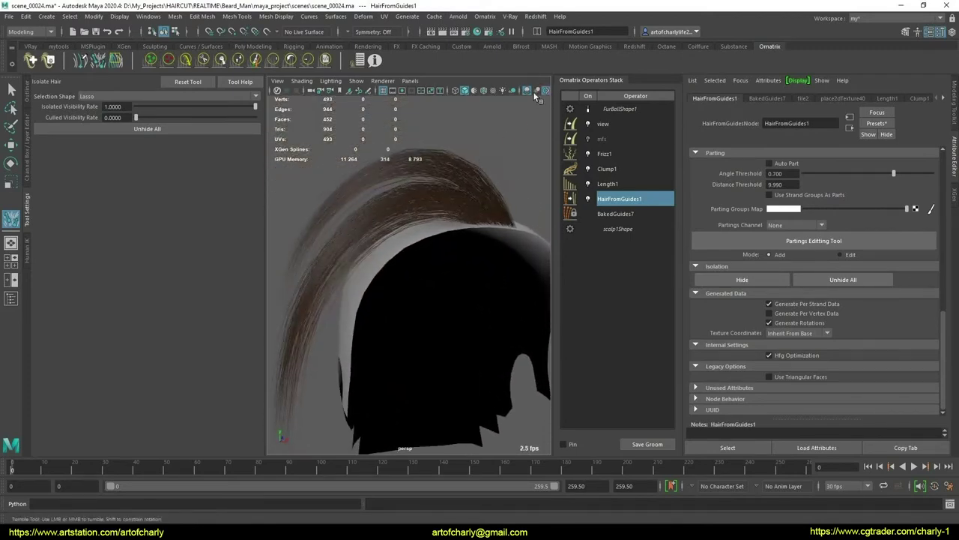
mouse_move(461, 207)
left_mouse_down("alt")
mouse_move(435, 172)
mouse_move(448, 188)
left_mouse_up("alt")
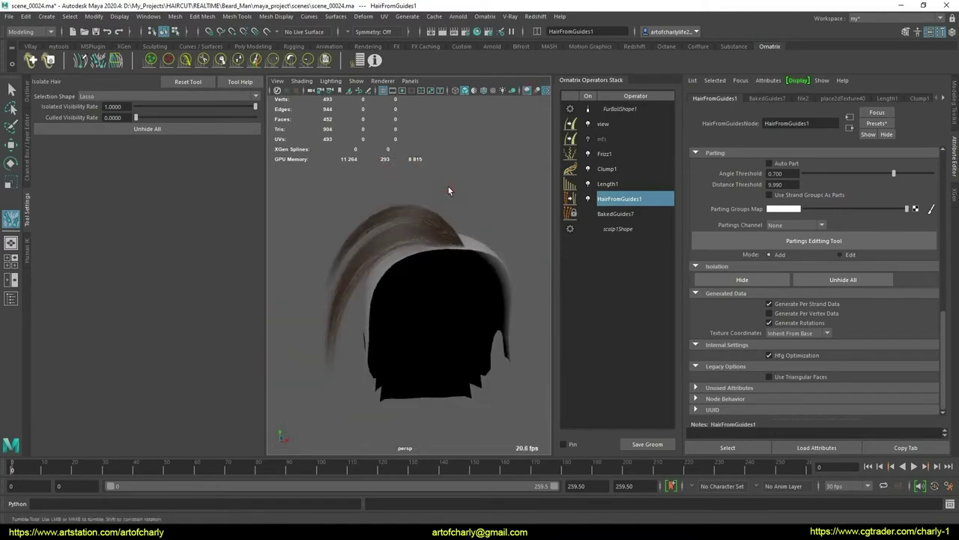
mouse_move(494, 264)
left_mouse_down("alt")
mouse_move(327, 336)
mouse_move(437, 314)
mouse_move(360, 263)
mouse_move(377, 247)
mouse_move(435, 263)
mouse_move(468, 328)
mouse_move(435, 285)
mouse_move(440, 252)
mouse_move(382, 242)
mouse_move(577, 242)
mouse_move(523, 256)
mouse_move(532, 279)
mouse_move(501, 232)
left_mouse_up("alt")
right_click_drag(500, 233, 504, 339, "alt")
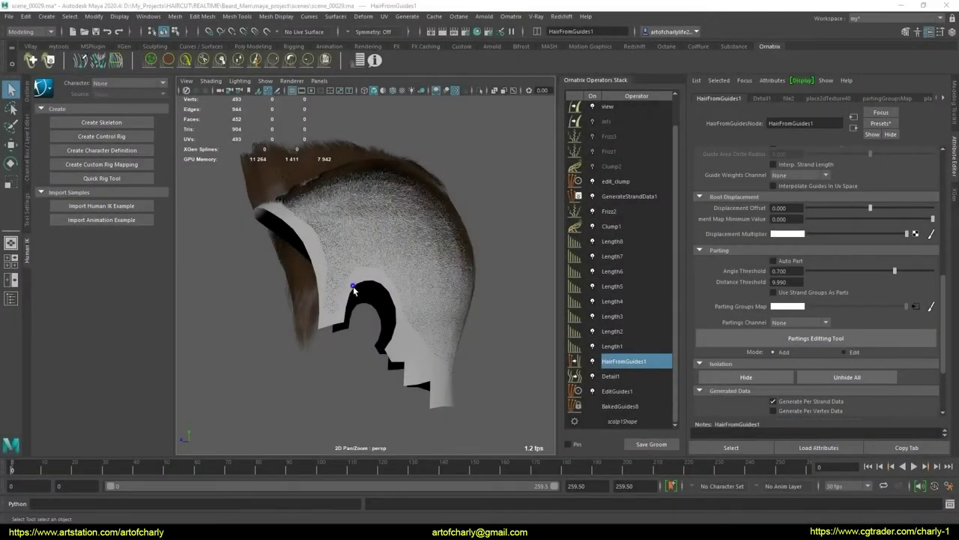
Orbit around the ear cut-out and the back of the head to review the scene_00029 fade
scroll(364, 296, "up", 5)
mouse_move(367, 302)
left_mouse_down("alt")
mouse_move(371, 266)
mouse_move(364, 307)
mouse_move(345, 324)
left_mouse_up("alt")
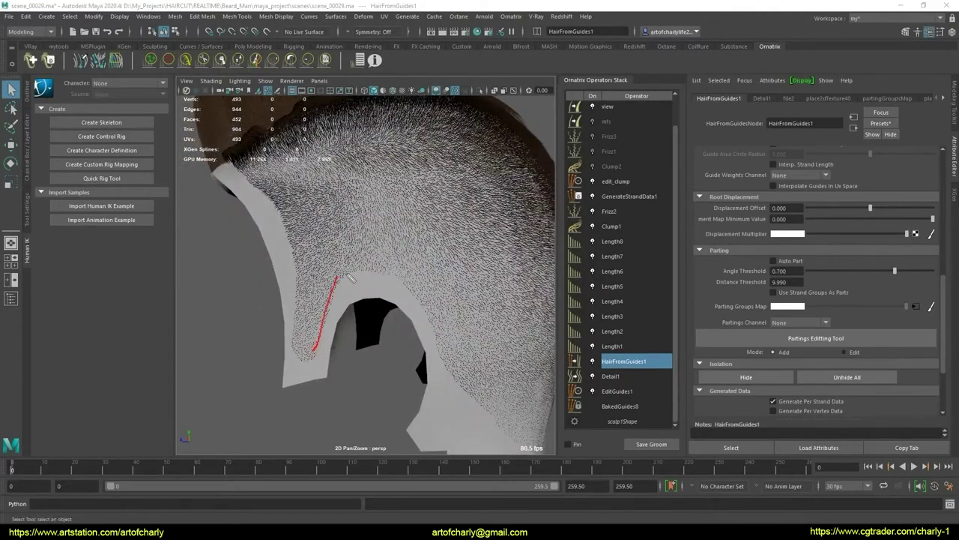
mouse_move(428, 323)
left_mouse_down("alt")
mouse_move(420, 280)
mouse_move(287, 289)
mouse_move(418, 295)
mouse_move(420, 284)
mouse_move(368, 286)
mouse_move(408, 268)
mouse_move(450, 274)
mouse_move(250, 242)
mouse_move(299, 205)
mouse_move(467, 223)
mouse_move(203, 252)
mouse_move(417, 242)
mouse_move(412, 259)
mouse_move(360, 248)
mouse_move(417, 257)
left_mouse_up("alt")
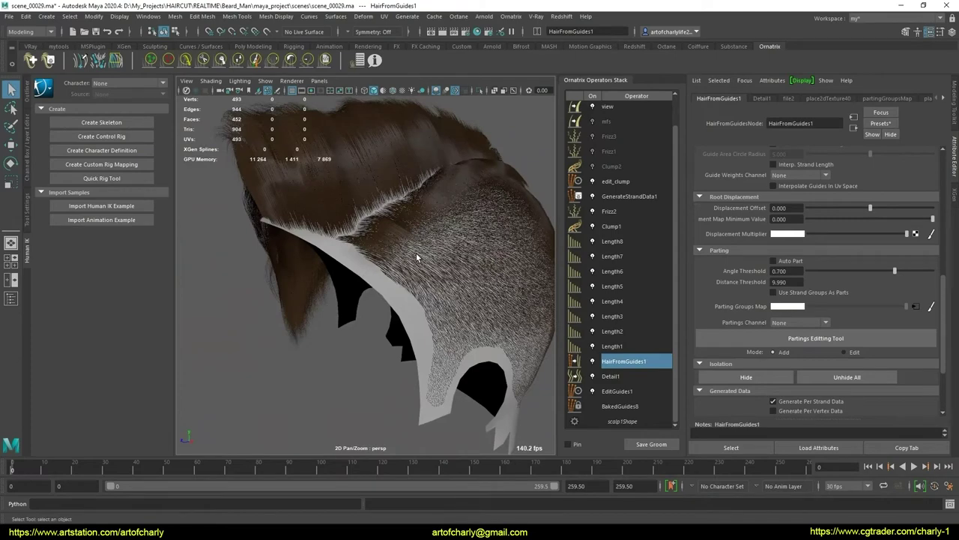
mouse_move(424, 278)
left_mouse_down("alt")
mouse_move(497, 280)
mouse_move(559, 263)
mouse_move(383, 289)
mouse_move(495, 354)
mouse_move(483, 334)
mouse_move(493, 300)
mouse_move(419, 270)
left_mouse_up("alt")
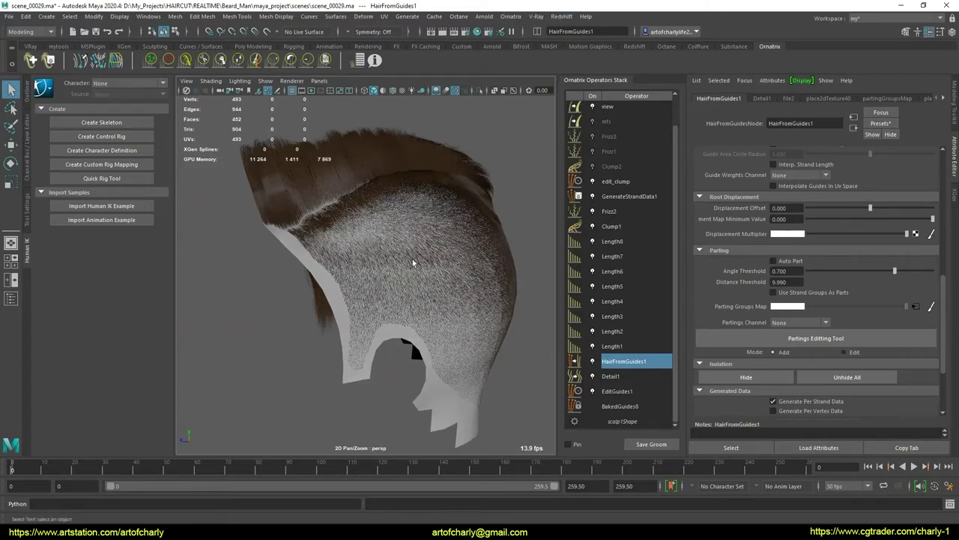
left_click_drag(419, 323, 417, 316, "alt")
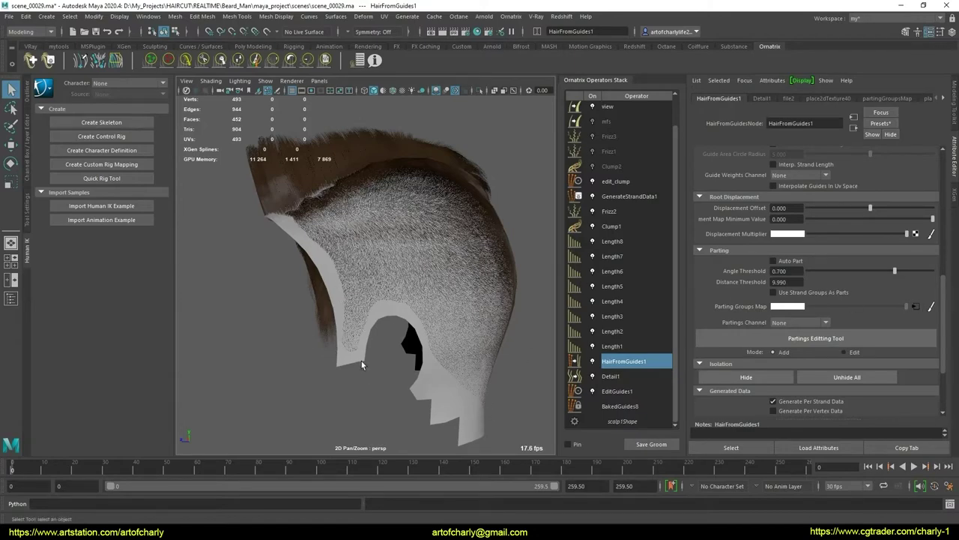
Inspect the back of the head and the scalp's cut edge up close
scroll(361, 357, "up", 3)
scroll(427, 292, "up", 2)
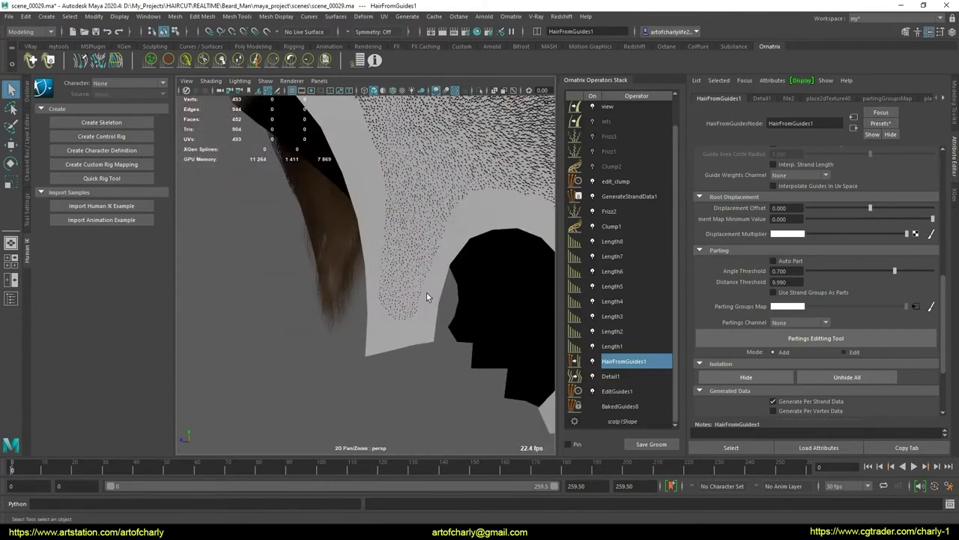
scroll(427, 292, "down", 2)
scroll(426, 292, "down", 2)
scroll(419, 281, "down", 1)
scroll(416, 276, "down", 1)
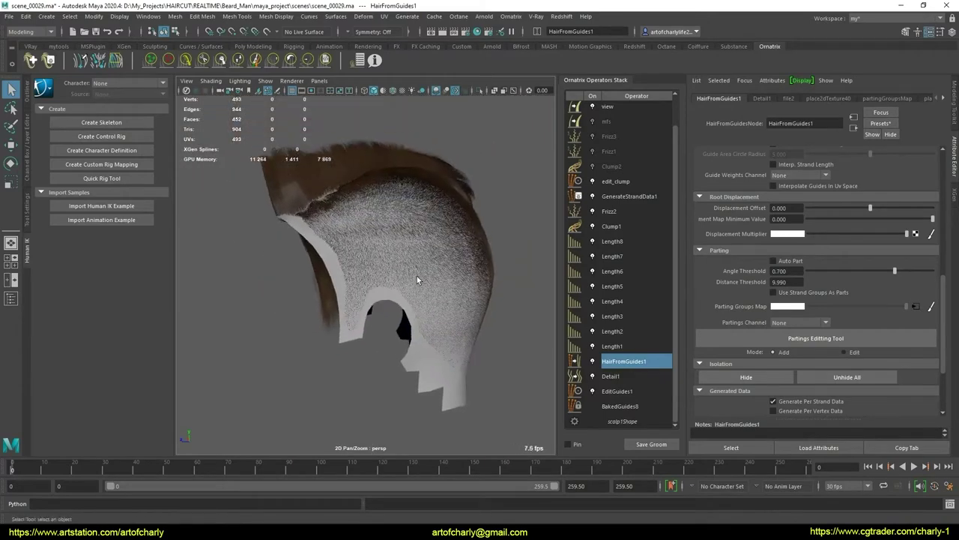
left_click_drag(417, 275, 324, 274, "alt")
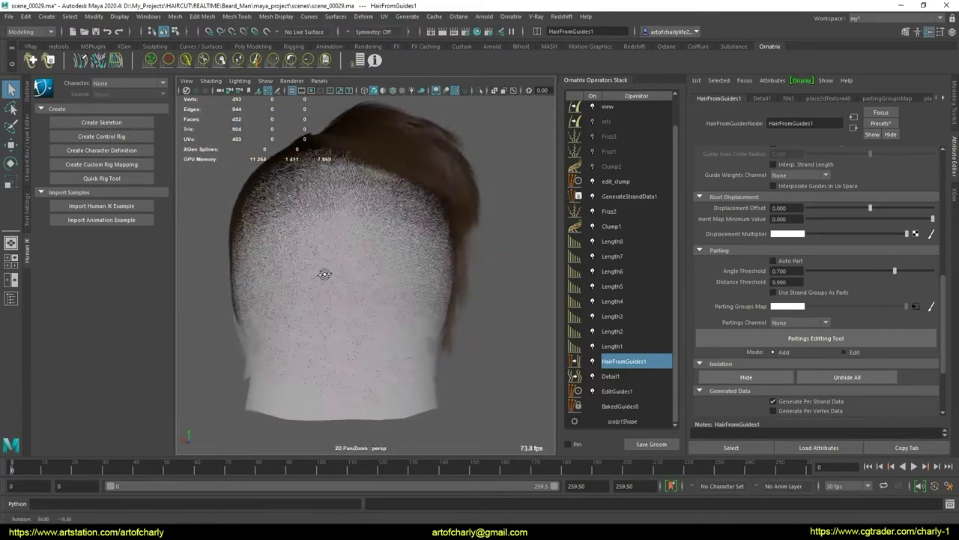
left_click_drag(324, 274, 445, 355, "alt")
scroll(506, 413, "up", 3)
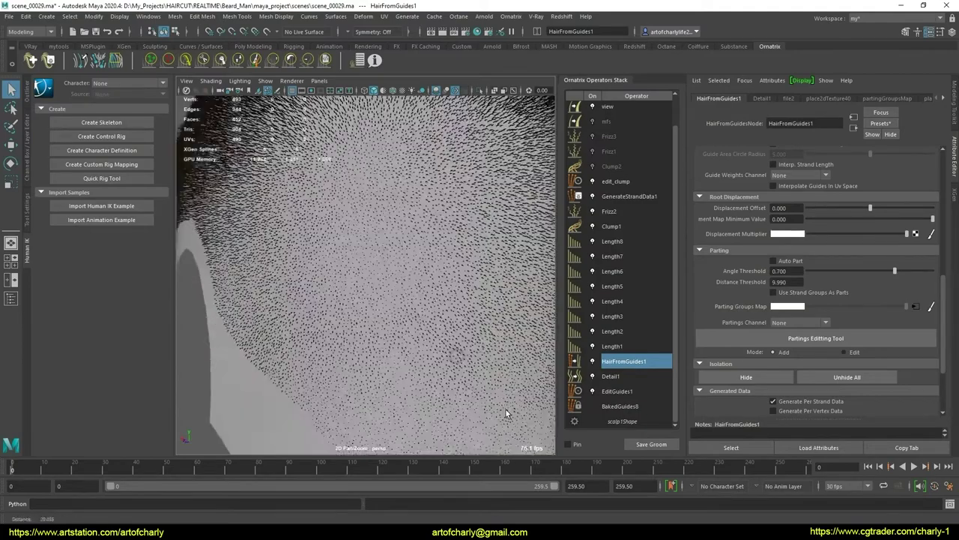
mouse_move(506, 412)
left_mouse_down("alt")
mouse_move(455, 325)
mouse_move(486, 347)
left_mouse_up("alt")
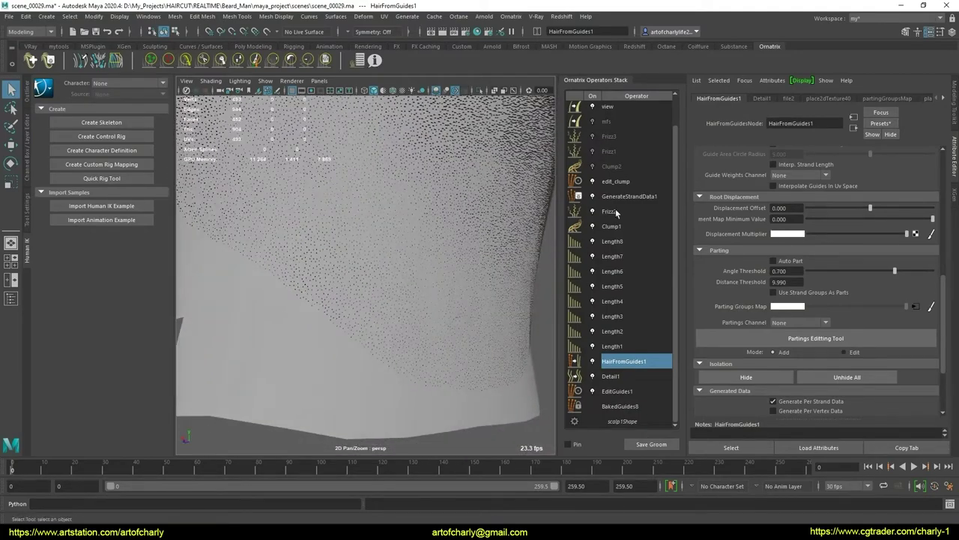
right_click_drag(450, 259, 413, 323, "alt")
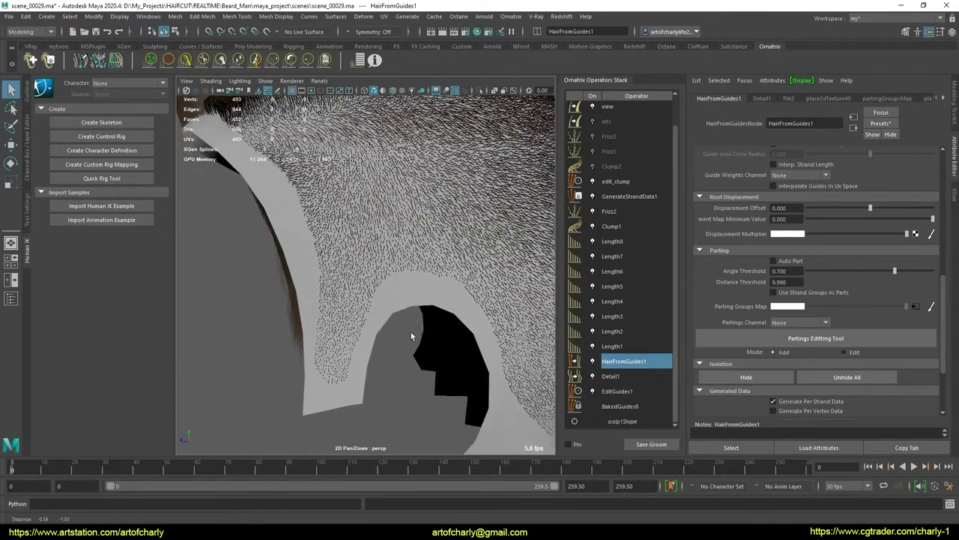
left_click_drag(396, 252, 409, 308, "alt")
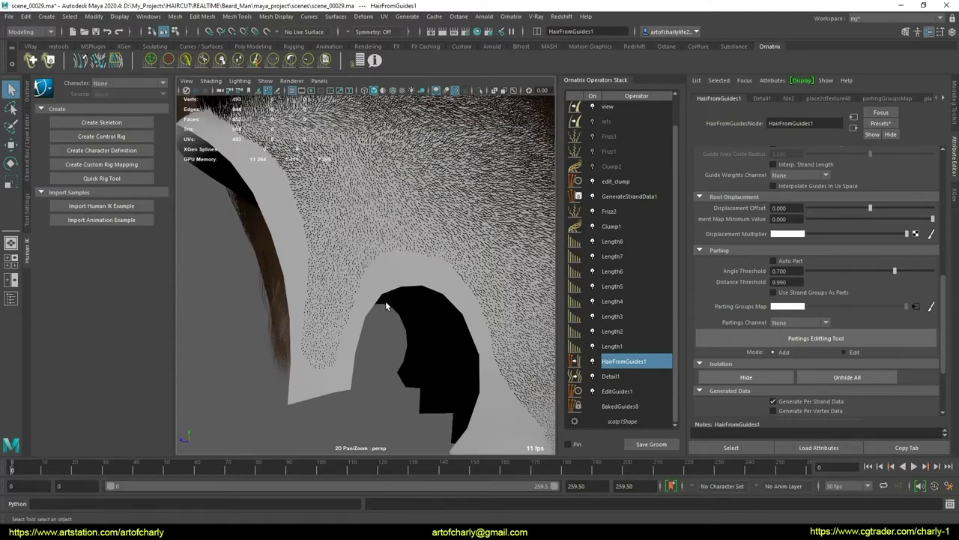
Tumble around the ear and hairline from several angles, ending on a more frontal view
right_click_drag(385, 300, 375, 277, "alt")
left_click_drag(375, 278, 368, 257, "alt")
right_click_drag(368, 257, 353, 313, "alt")
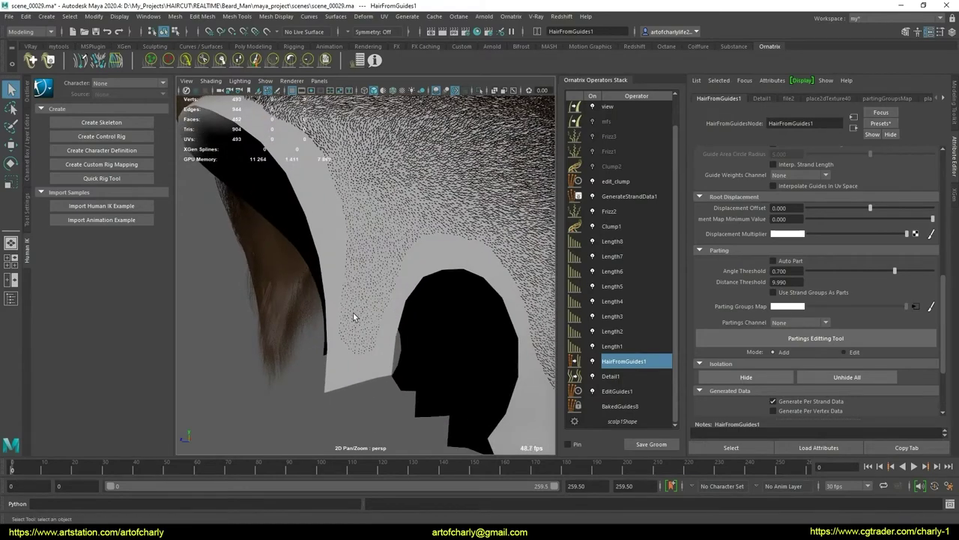
left_click_drag(358, 266, 348, 182, "alt")
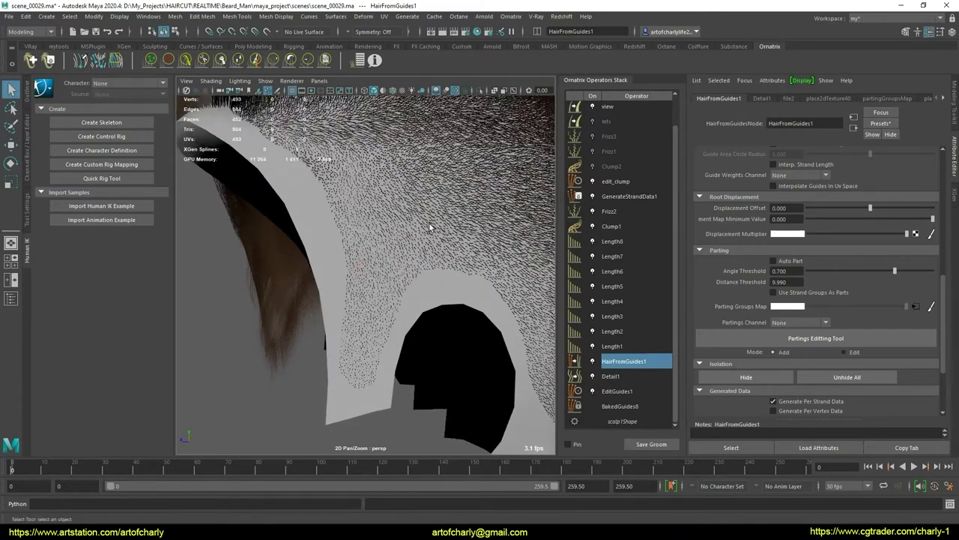
right_click_drag(398, 266, 385, 203, "alt")
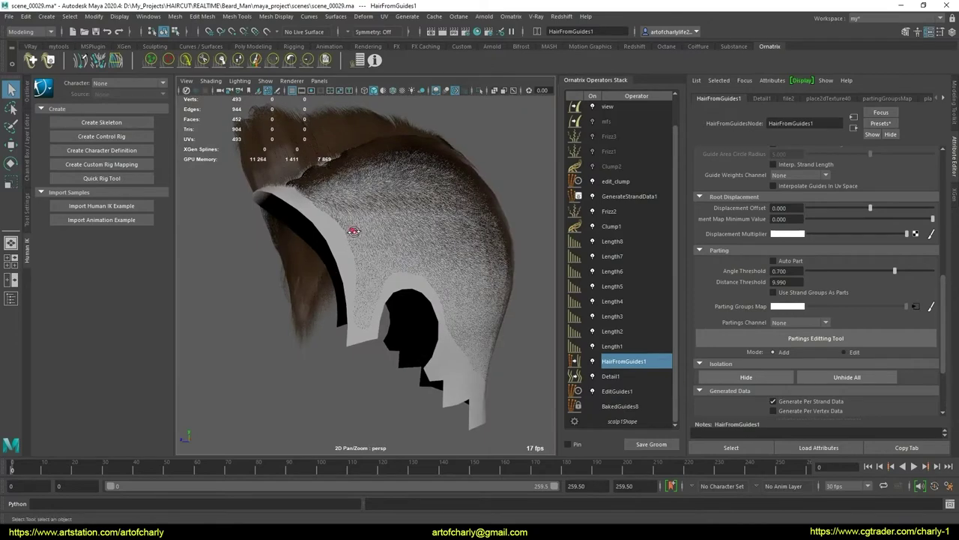
mouse_move(353, 231)
right_mouse_down("alt")
mouse_move(384, 144)
mouse_move(383, 305)
right_mouse_up("alt")
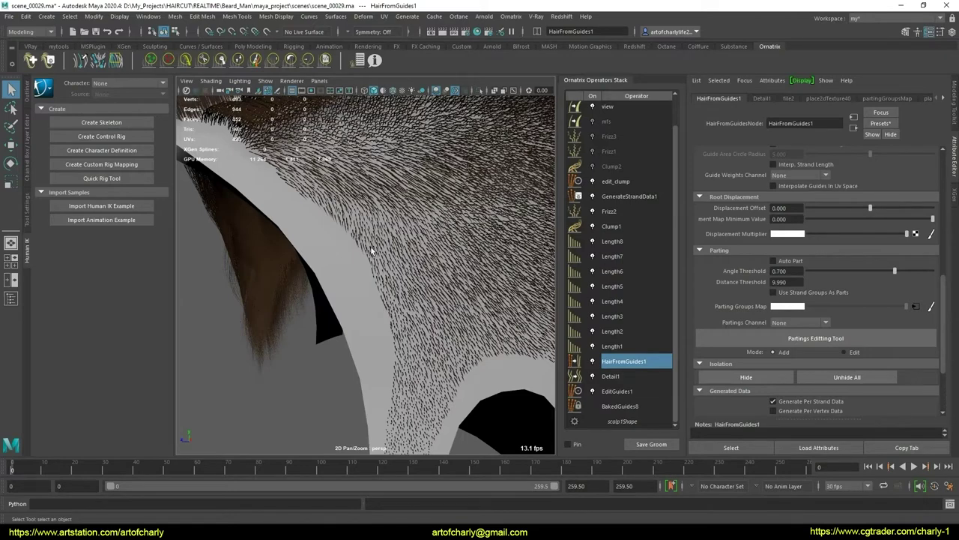
right_click_drag(372, 250, 377, 219, "alt")
mouse_move(377, 219)
left_mouse_down("alt")
mouse_move(311, 262)
mouse_move(589, 255)
left_mouse_up("alt")
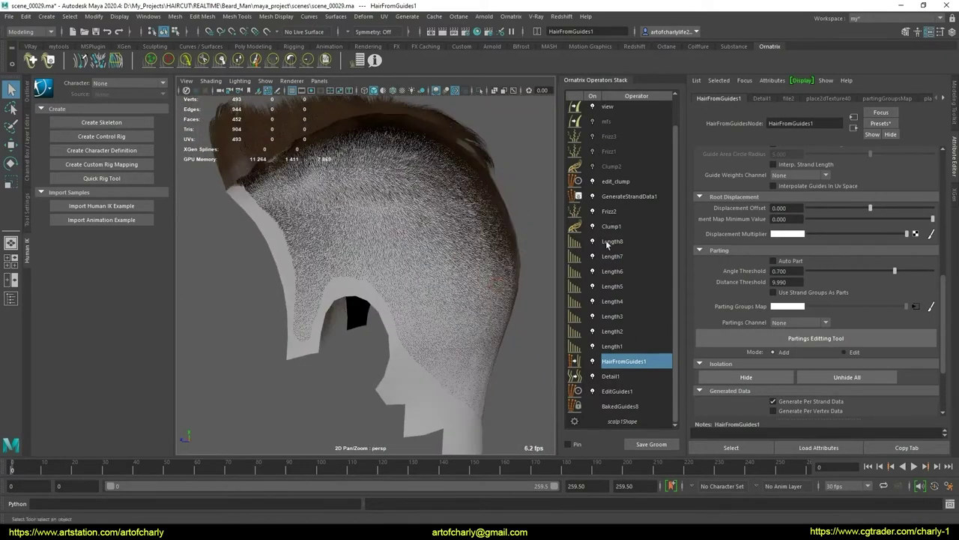
left_click_drag(372, 282, 545, 285, "alt")
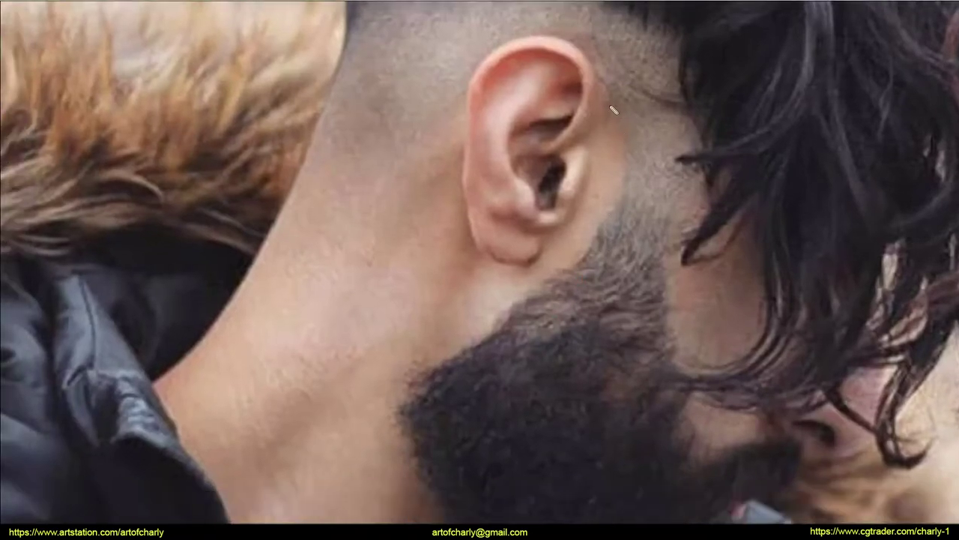
Sketch red lines beside the ear and along the jawline on the references, then erase them
left_click_drag(613, 110, 620, 218)
key("Escape")
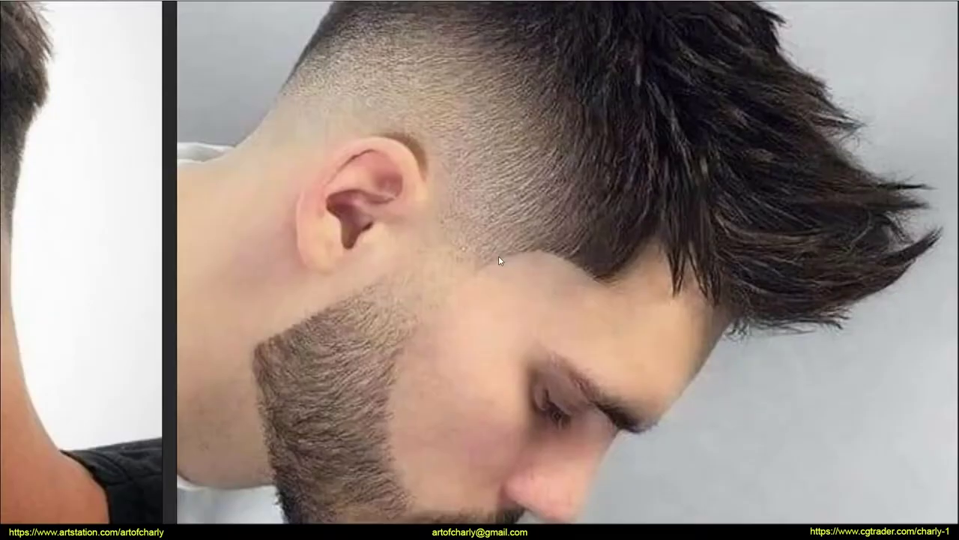
left_click_drag(465, 283, 604, 267)
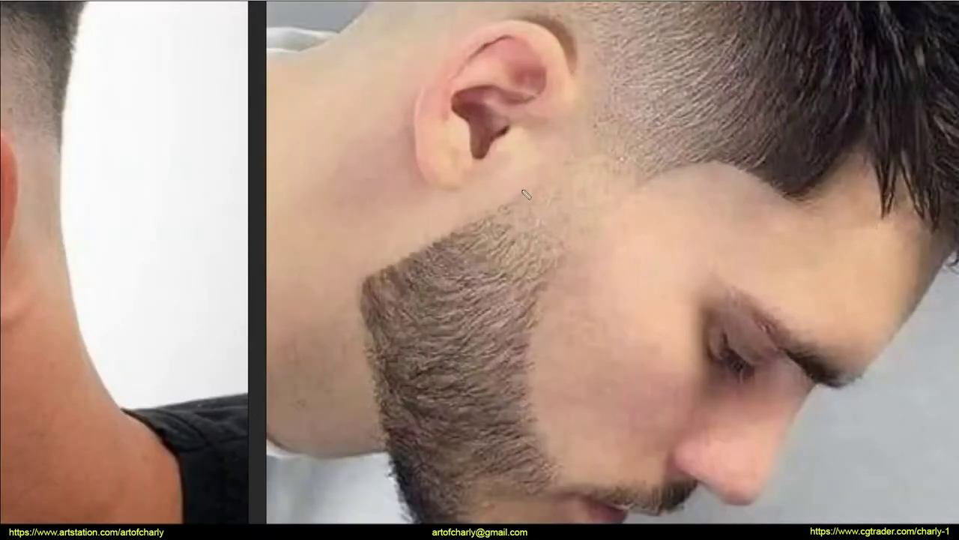
left_click_drag(526, 191, 315, 271)
key("Escape")
Zoom into the left hairstyle photo and trace the hairline from temple toward the ear
key("ctrl+1")
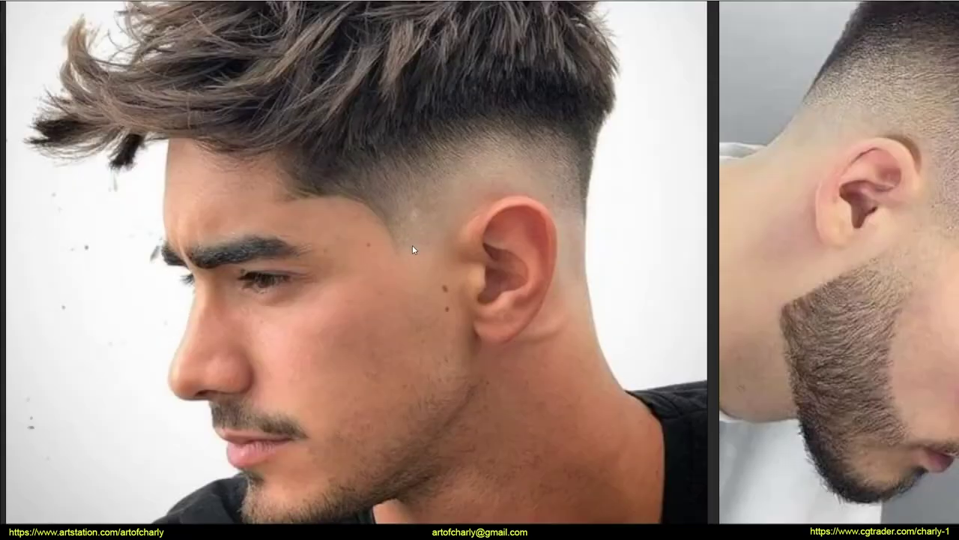
left_click_drag(411, 252, 491, 204)
right_click(462, 233)
scroll(462, 233, "up", 2)
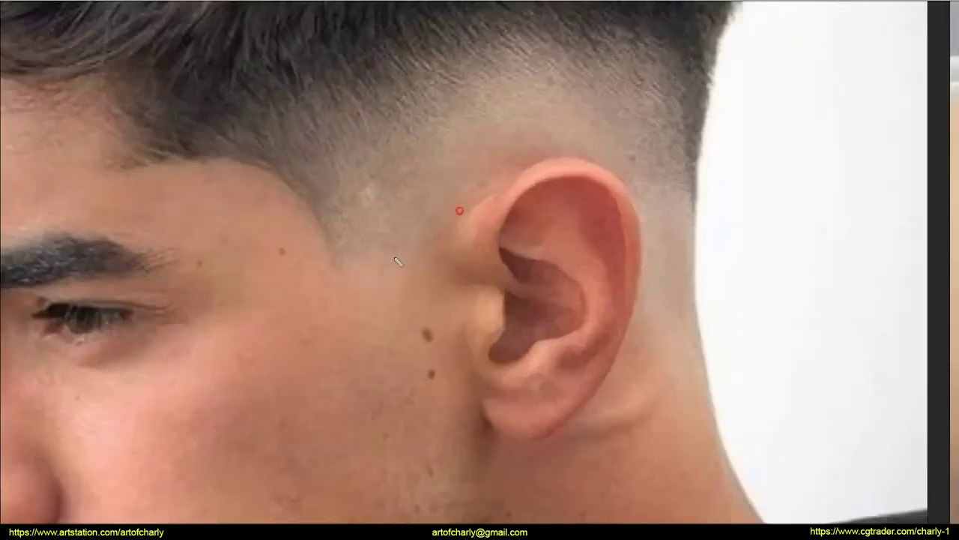
left_click_drag(397, 260, 475, 224)
left_click_drag(253, 163, 333, 272)
scroll(435, 271, "down", 3)
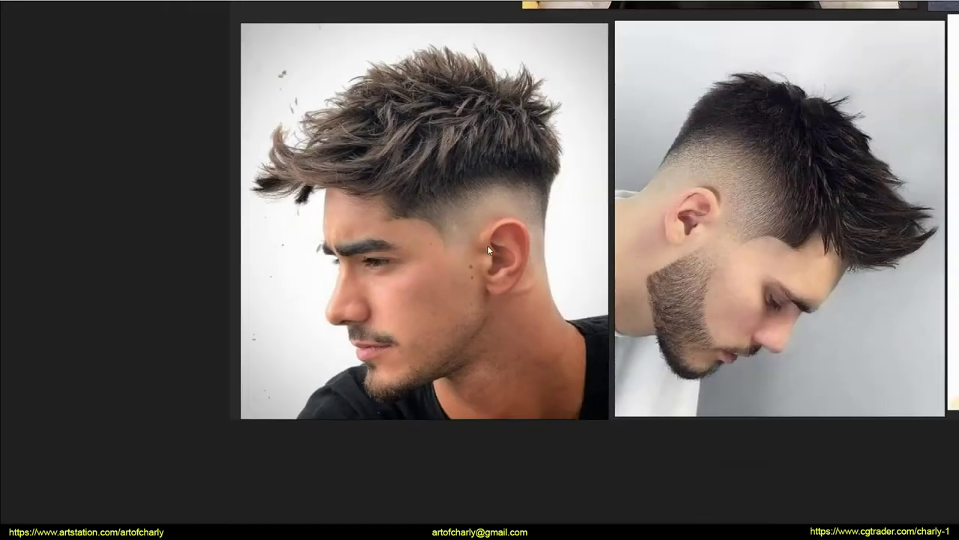
scroll(483, 254, "up", 2)
scroll(612, 237, "up", 2)
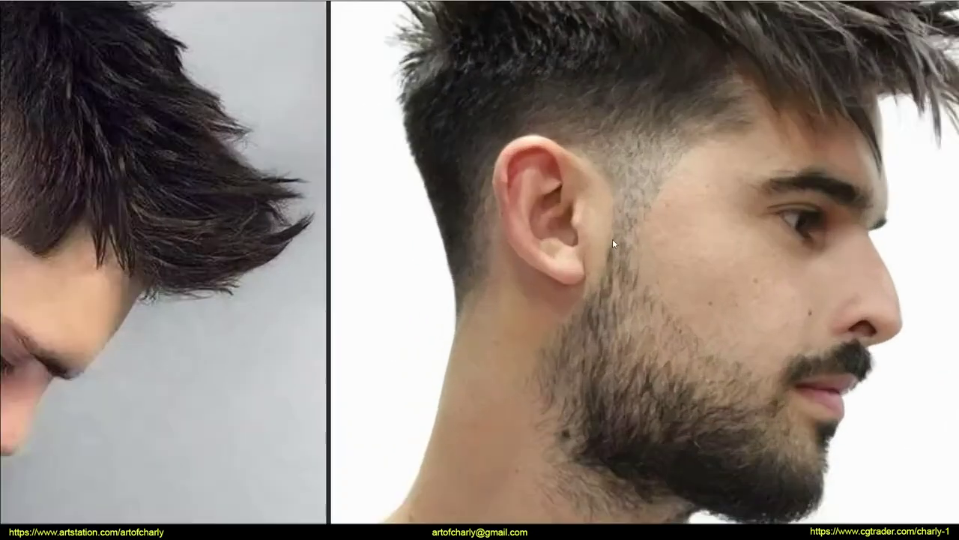
scroll(633, 246, "up", 3)
left_click_drag(611, 275, 511, 191)
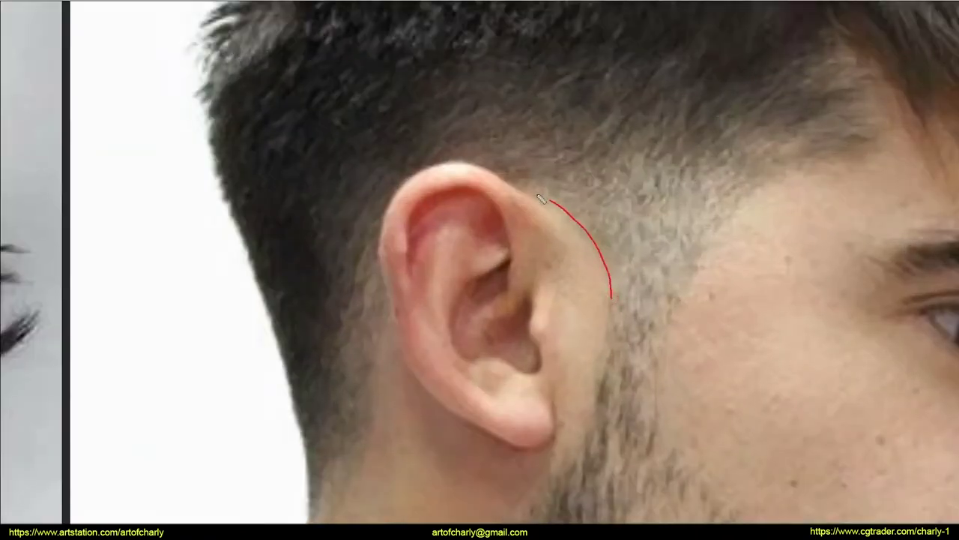
Trace the hairline over the ear in the photos, then return to the Maya groom
scroll(653, 300, "down", 5)
scroll(541, 271, "down", 2)
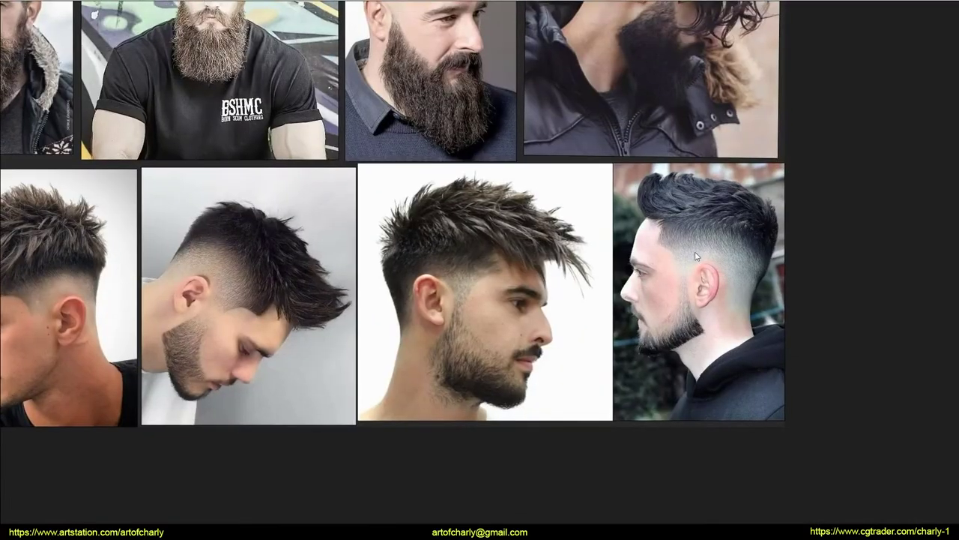
scroll(692, 295, "up", 4)
scroll(695, 302, "up", 3)
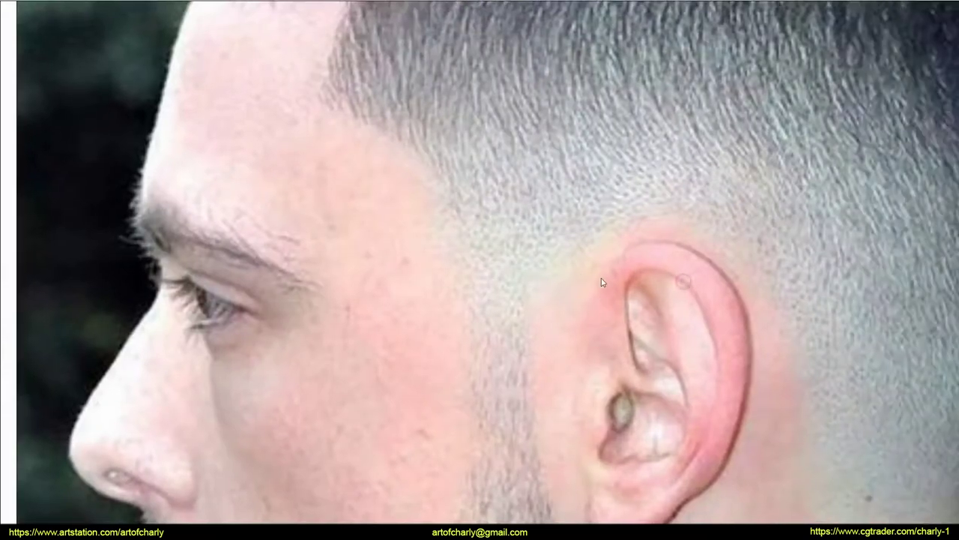
mouse_move(525, 299)
left_mouse_down()
mouse_move(655, 221)
mouse_move(772, 302)
left_mouse_up()
scroll(708, 289, "down", 3)
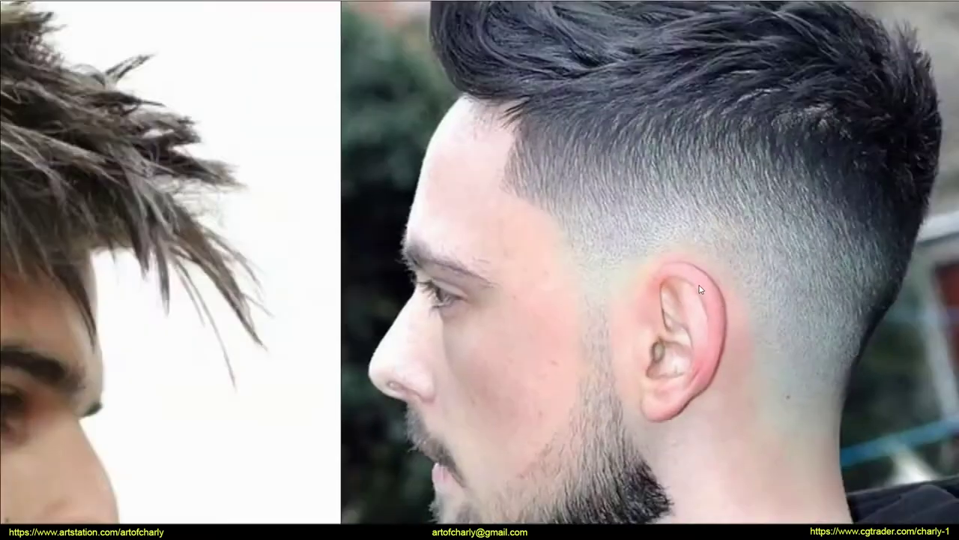
scroll(705, 281, "down", 2)
scroll(628, 280, "up", 1)
scroll(623, 278, "up", 3)
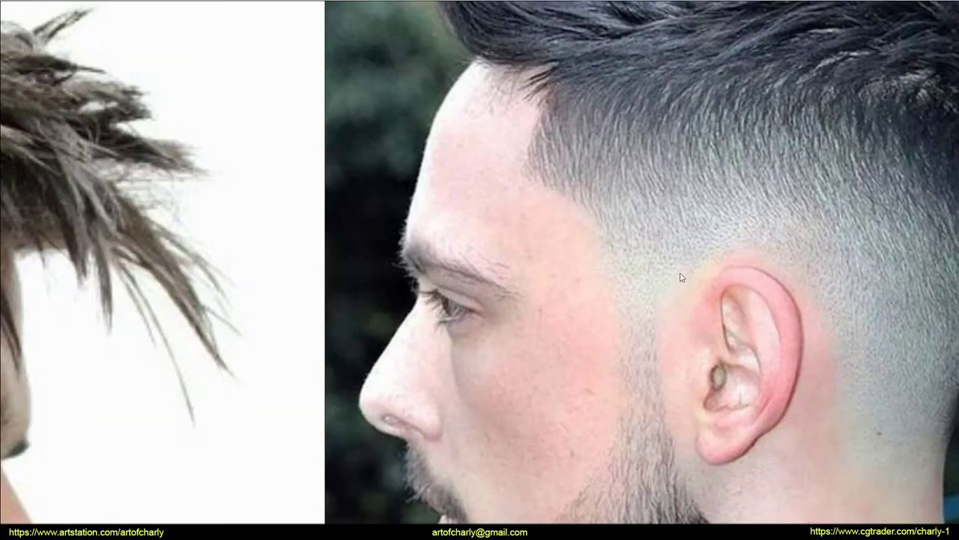
scroll(681, 277, "down", 3)
scroll(704, 264, "down", 2)
scroll(599, 266, "down", 2)
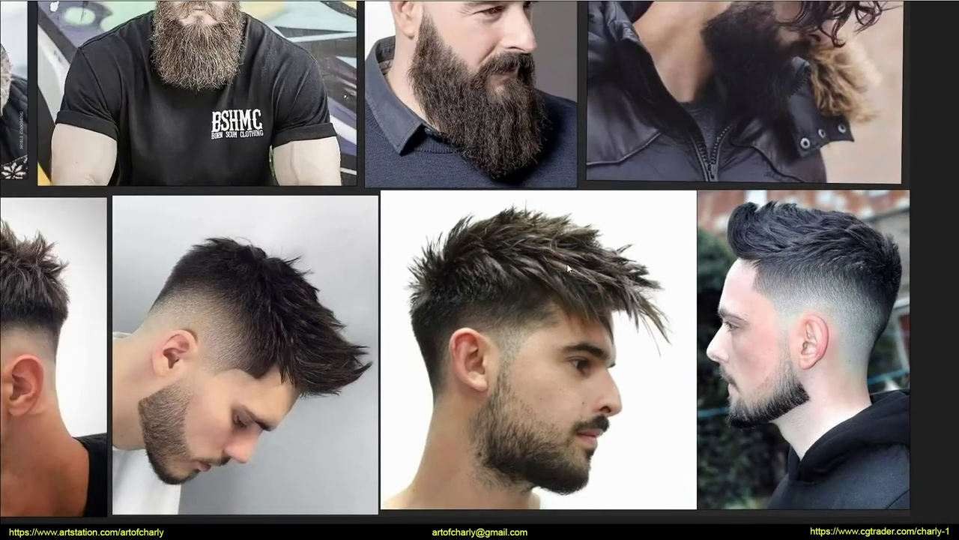
scroll(464, 225, "down", 3)
left_click_drag(372, 195, 416, 203)
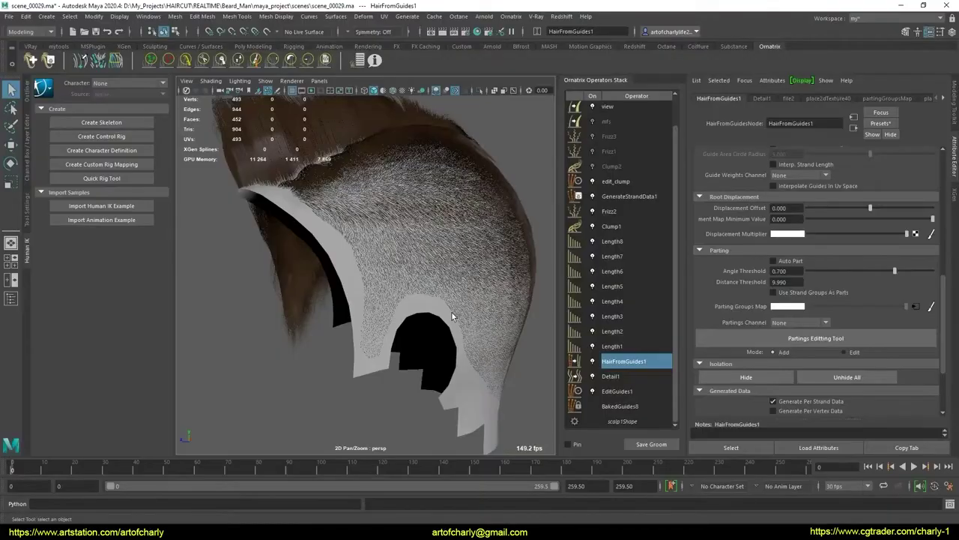
left_click_drag(451, 311, 407, 260, "alt")
scroll(337, 263, "up", 5)
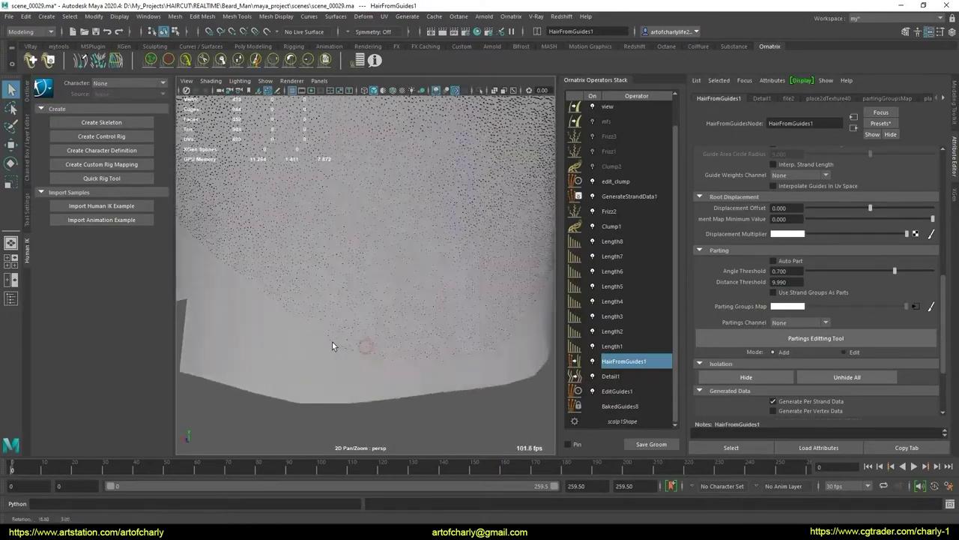
mouse_move(332, 342)
left_mouse_down("alt")
mouse_move(389, 317)
mouse_move(368, 313)
mouse_move(360, 329)
left_mouse_up("alt")
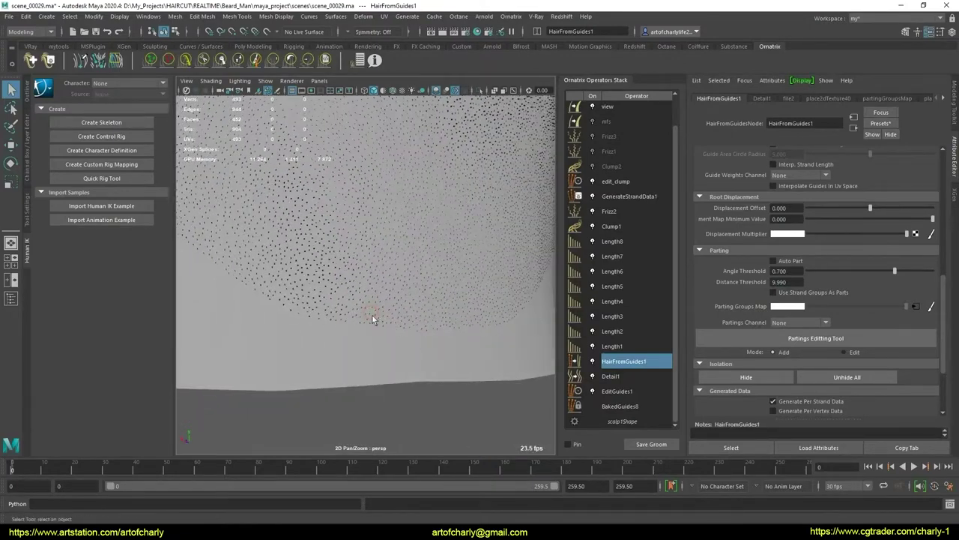
key("alt+Tab")
scroll(713, 296, "up", 4)
scroll(729, 303, "up", 1)
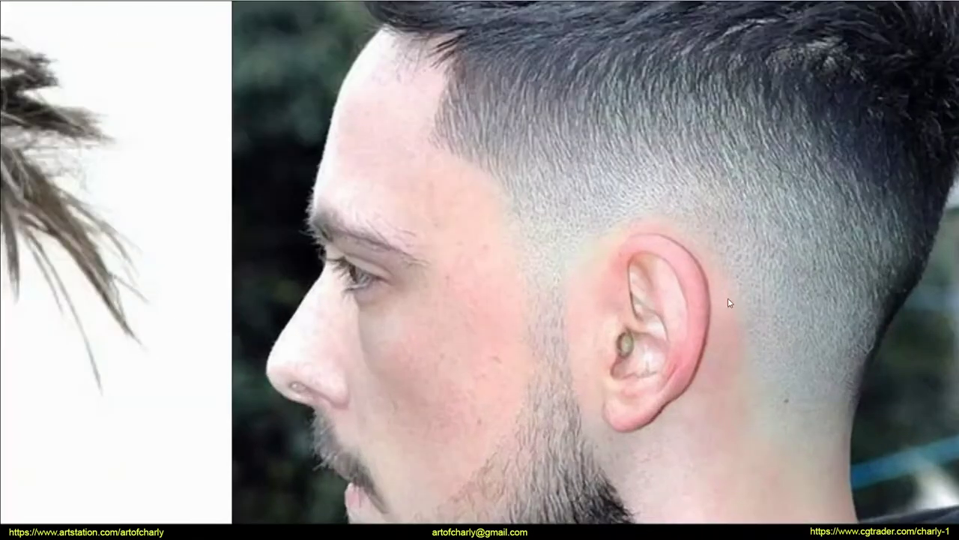
left_click_drag(574, 222, 730, 330)
key("alt+Tab")
mouse_move(382, 259)
left_mouse_down("alt")
mouse_move(413, 277)
mouse_move(372, 247)
mouse_move(388, 288)
mouse_move(328, 285)
mouse_move(307, 231)
mouse_move(402, 253)
mouse_move(368, 262)
mouse_move(407, 262)
mouse_move(347, 218)
mouse_move(368, 199)
mouse_move(360, 274)
mouse_move(379, 289)
mouse_move(364, 285)
mouse_move(364, 300)
mouse_move(306, 302)
mouse_move(401, 219)
left_mouse_up("alt")
scroll(307, 231, "up", 5)
scroll(360, 274, "up", 3)
scroll(338, 237, "down", 3)
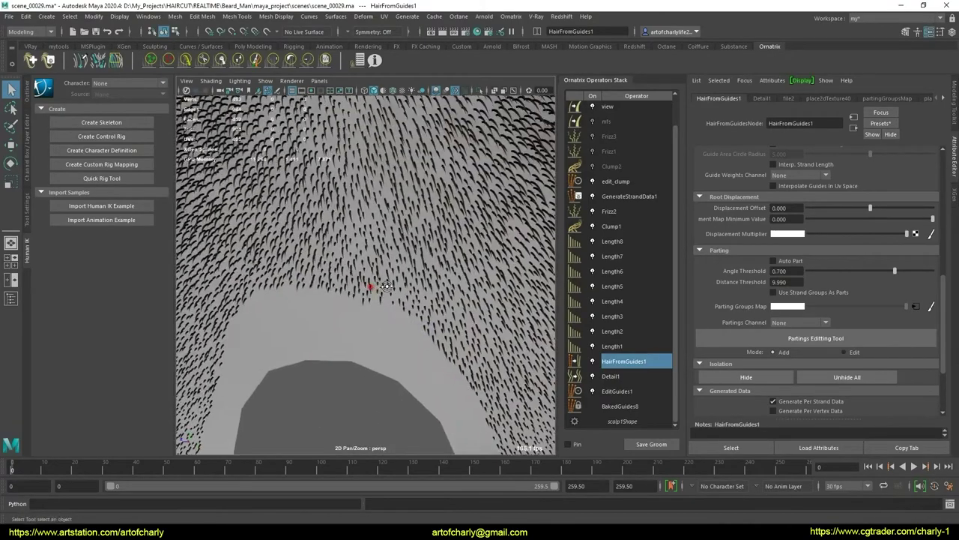
mouse_move(339, 237)
left_mouse_down("alt")
mouse_move(352, 262)
mouse_move(334, 284)
mouse_move(462, 285)
mouse_move(406, 205)
mouse_move(425, 285)
mouse_move(269, 285)
mouse_move(314, 315)
left_mouse_up("alt")
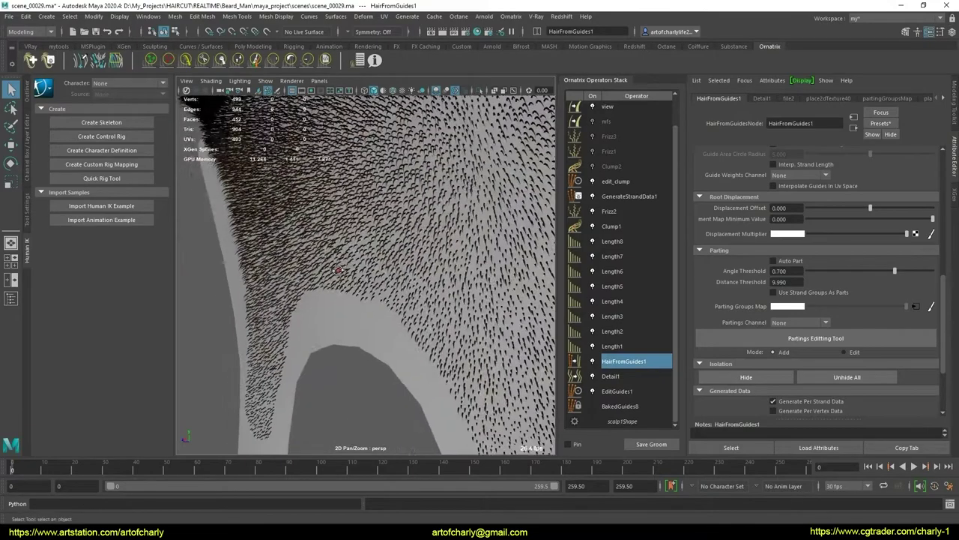
mouse_move(315, 315)
right_mouse_down("alt")
mouse_move(395, 347)
mouse_move(422, 227)
right_mouse_up("alt")
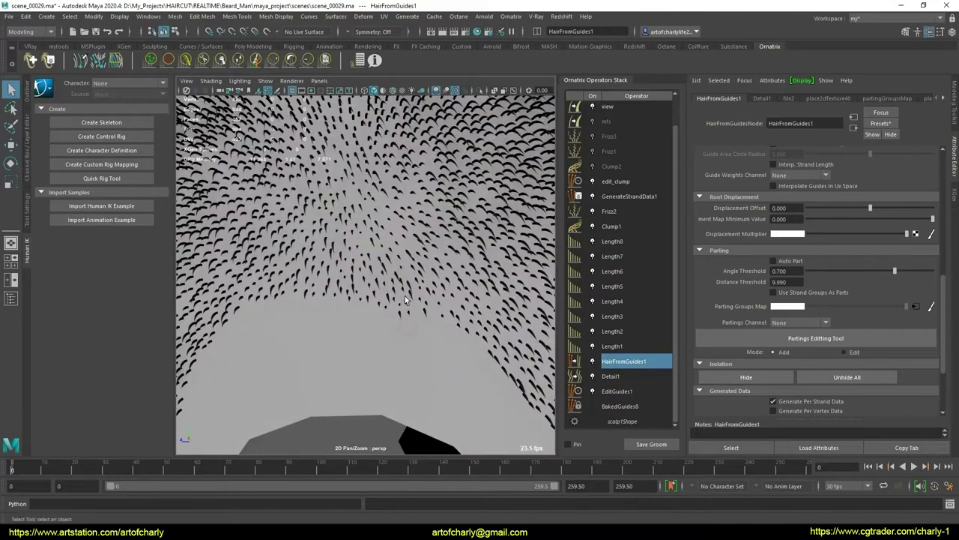
right_click_drag(429, 280, 441, 342, "alt")
mouse_move(441, 343)
left_mouse_down("alt")
mouse_move(356, 226)
mouse_move(284, 248)
mouse_move(530, 236)
left_mouse_up("alt")
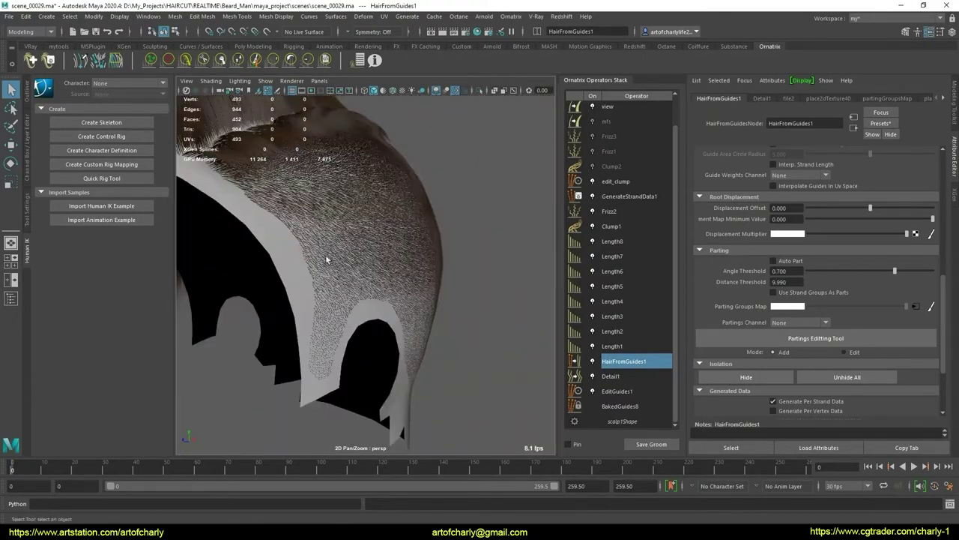
mouse_move(327, 259)
left_mouse_down("alt")
mouse_move(370, 246)
mouse_move(304, 248)
mouse_move(338, 255)
left_mouse_up("alt")
middle_click_drag(337, 255, 354, 260, "alt")
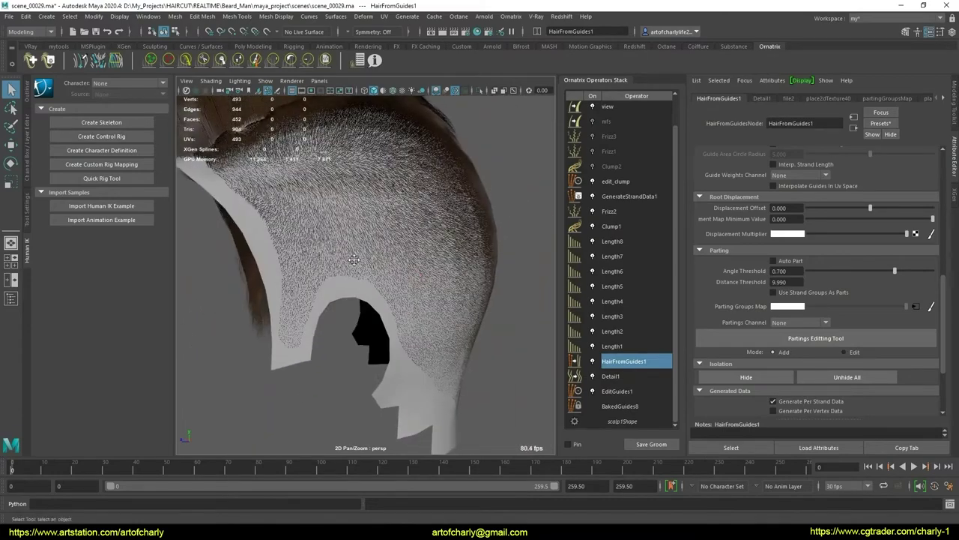
left_click_drag(354, 259, 379, 242, "alt")
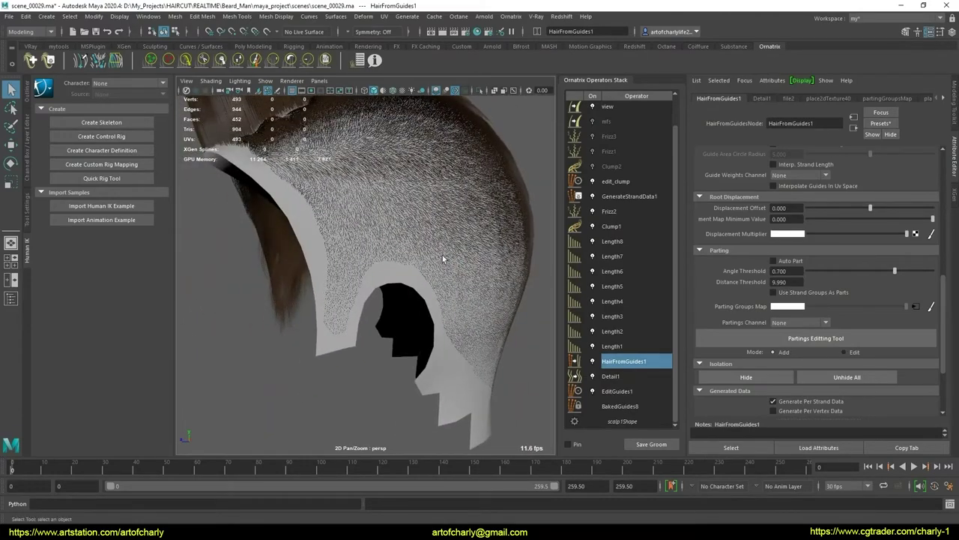
scroll(442, 254, "up", 3)
scroll(437, 246, "up", 3)
scroll(430, 237, "up", 2)
scroll(424, 228, "up", 2)
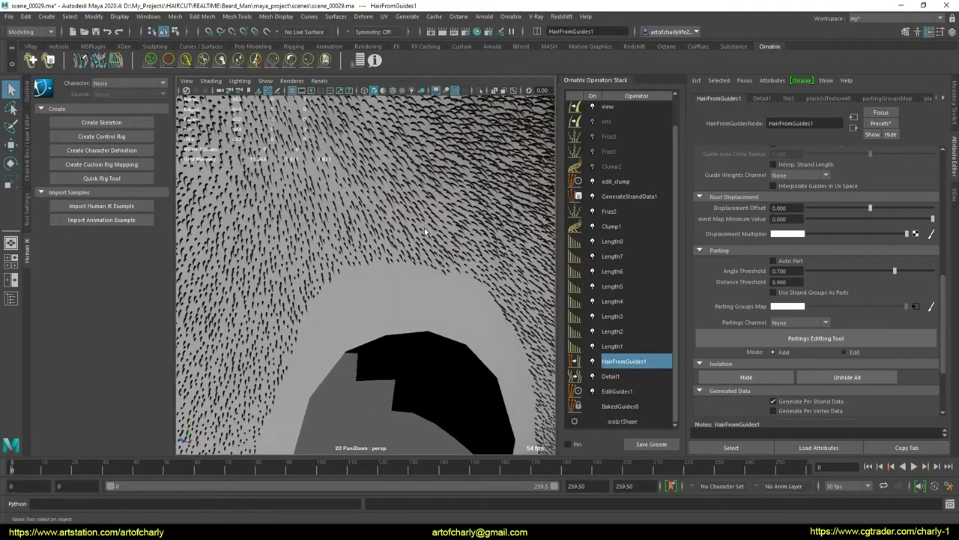
scroll(424, 228, "down", 3)
scroll(424, 228, "down", 2)
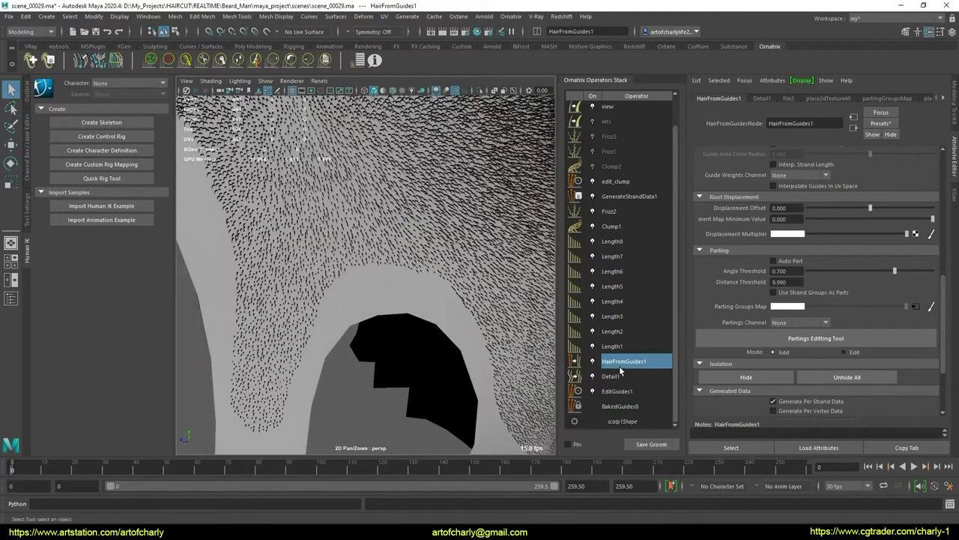
Turn off the bulbs of edit_clump, GenerateStrandData1 and all eight Length operators (Length8 down to Length1)
left_click(593, 241)
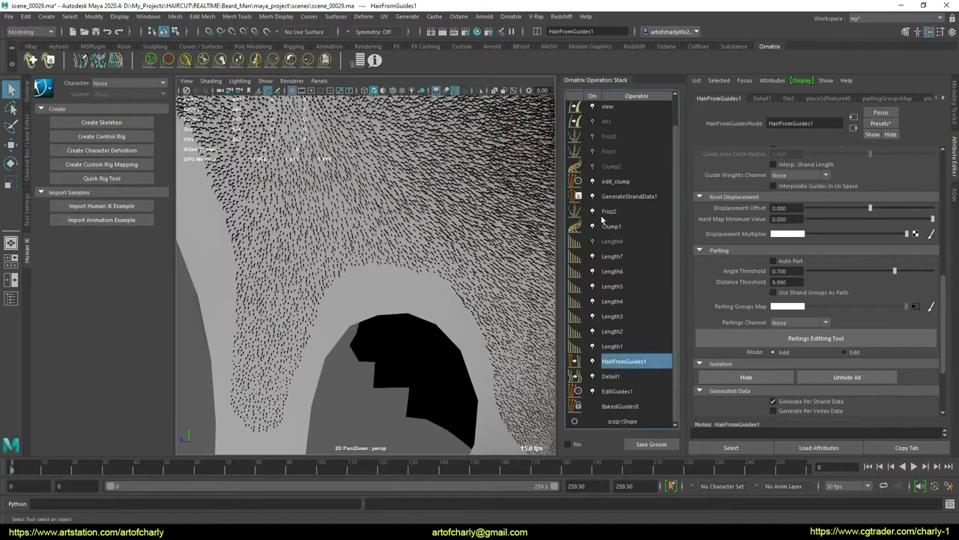
left_click(593, 181)
left_click(592, 197)
left_click(592, 212)
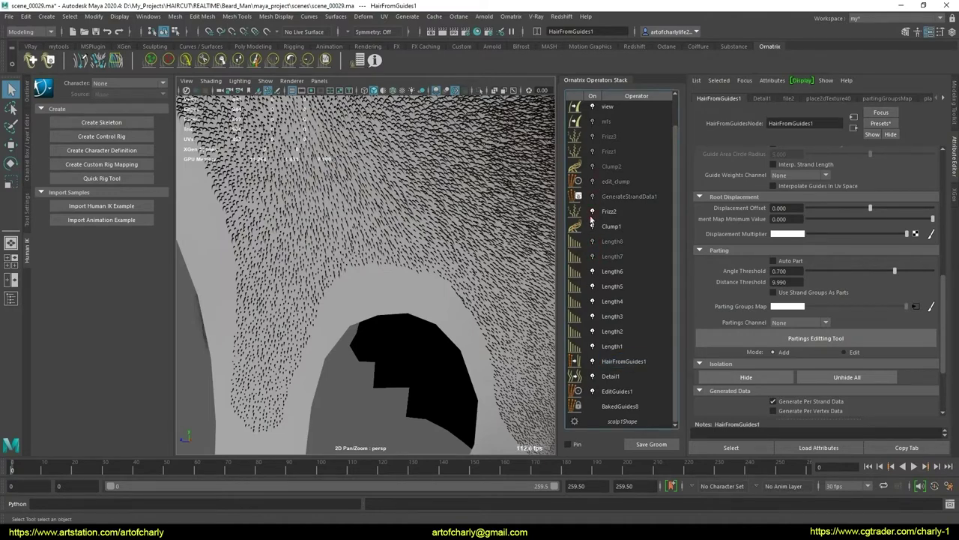
left_click(592, 271)
left_click(593, 287)
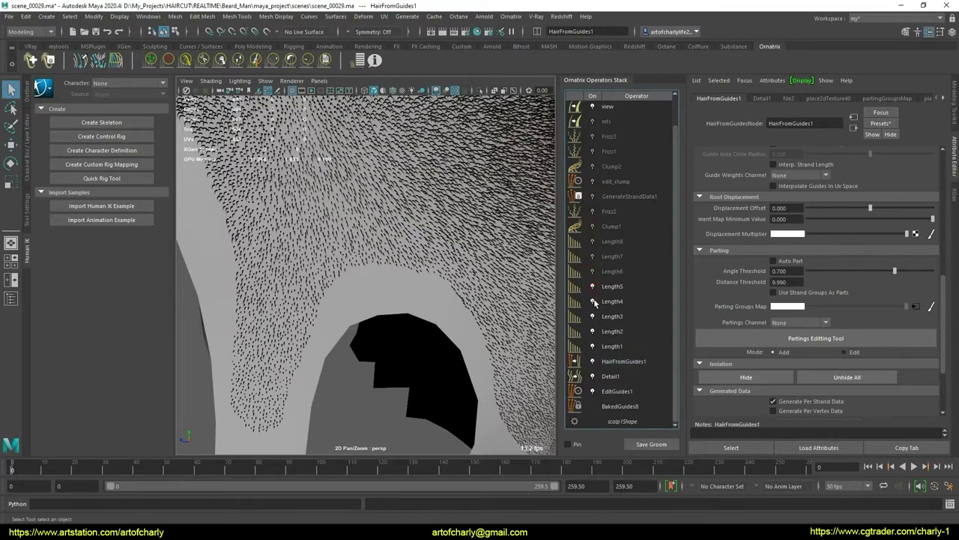
left_click(593, 301)
left_click(593, 316)
left_click(593, 331)
left_click(592, 346)
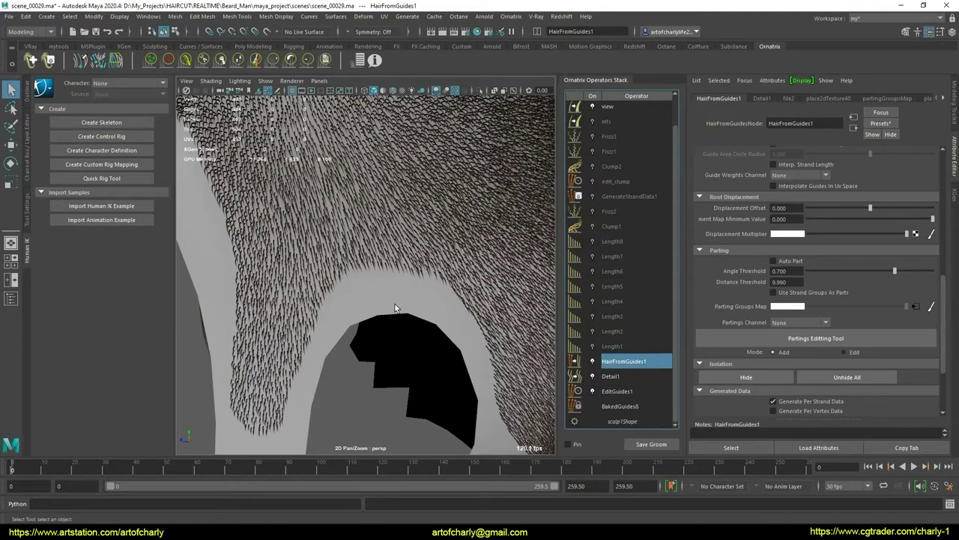
mouse_move(442, 281)
left_mouse_down("alt")
mouse_move(378, 258)
mouse_move(451, 278)
mouse_move(443, 198)
mouse_move(443, 212)
mouse_move(482, 246)
mouse_move(398, 268)
mouse_move(444, 265)
mouse_move(418, 242)
mouse_move(455, 256)
left_mouse_up("alt")
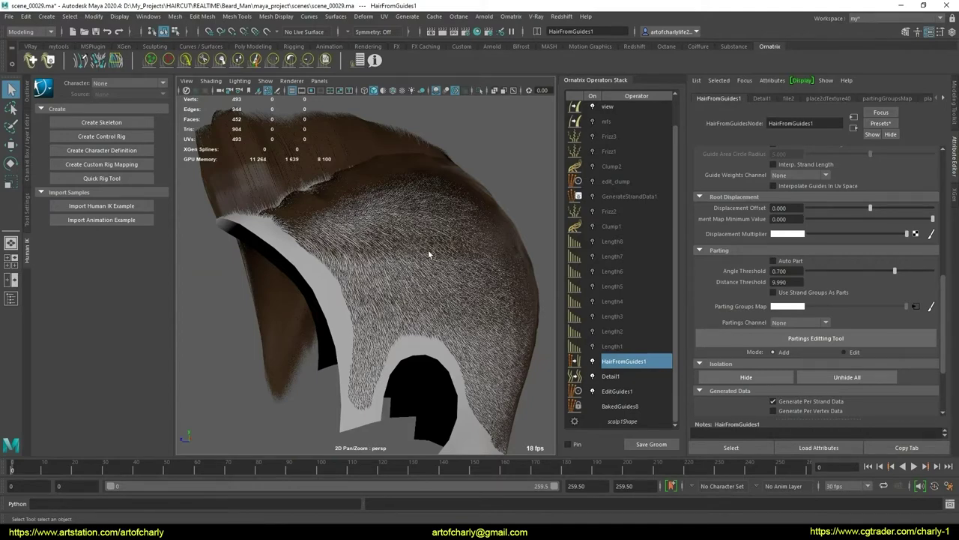
right_click_drag(427, 232, 443, 242)
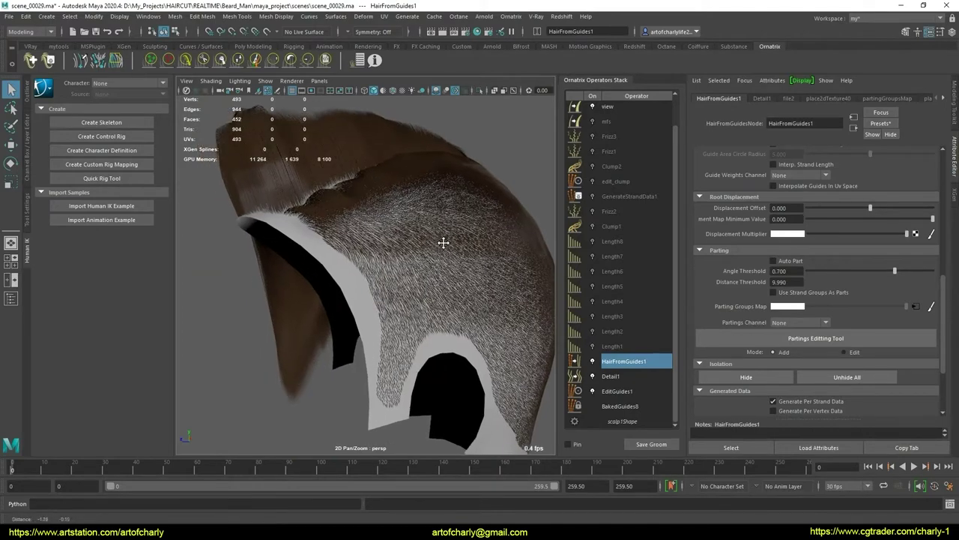
mouse_move(443, 242)
left_mouse_down("alt")
mouse_move(424, 240)
mouse_move(382, 274)
left_mouse_up("alt")
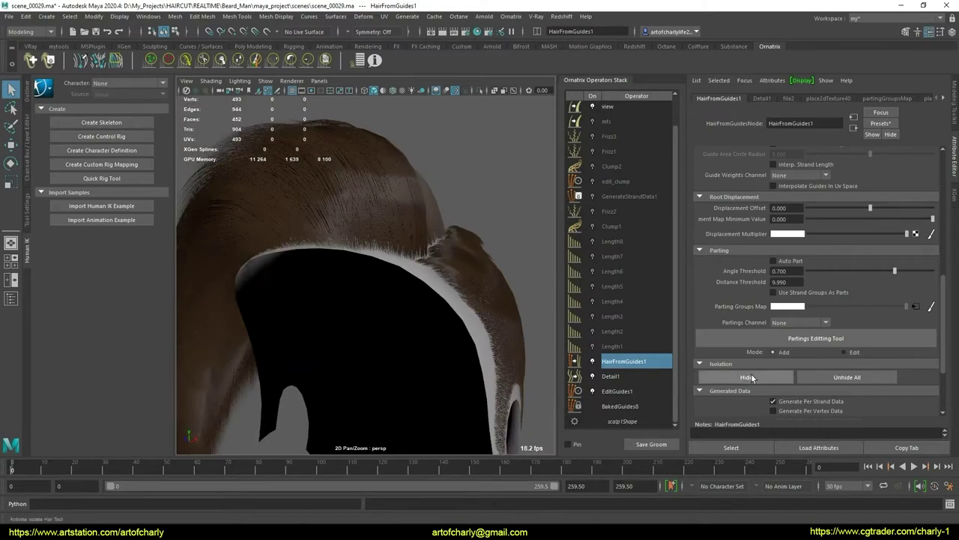
mouse_move(396, 278)
left_mouse_down("alt")
mouse_move(358, 332)
mouse_move(372, 250)
mouse_move(439, 293)
mouse_move(360, 278)
mouse_move(368, 300)
mouse_move(483, 308)
mouse_move(222, 305)
mouse_move(392, 300)
mouse_move(424, 289)
mouse_move(392, 293)
mouse_move(360, 240)
mouse_move(332, 284)
mouse_move(445, 317)
mouse_move(415, 343)
left_mouse_up("alt")
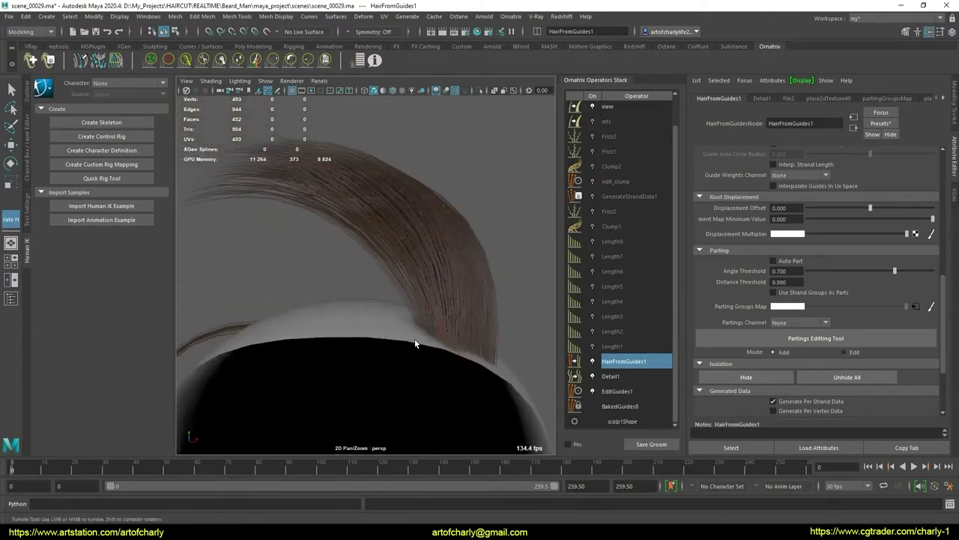
mouse_move(495, 298)
left_mouse_down("alt")
mouse_move(407, 314)
mouse_move(353, 347)
mouse_move(480, 303)
mouse_move(532, 328)
left_mouse_up("alt")
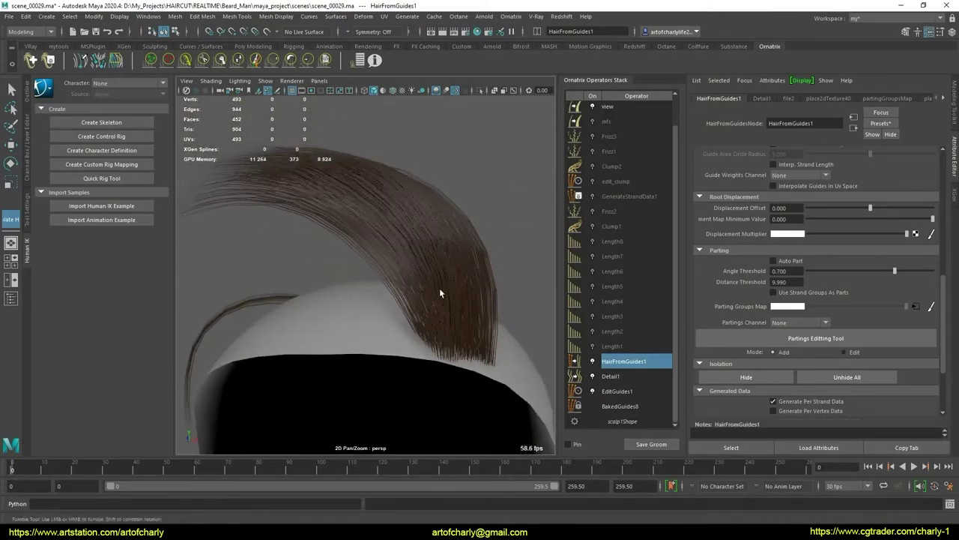
left_click_drag(425, 320, 407, 274, "alt")
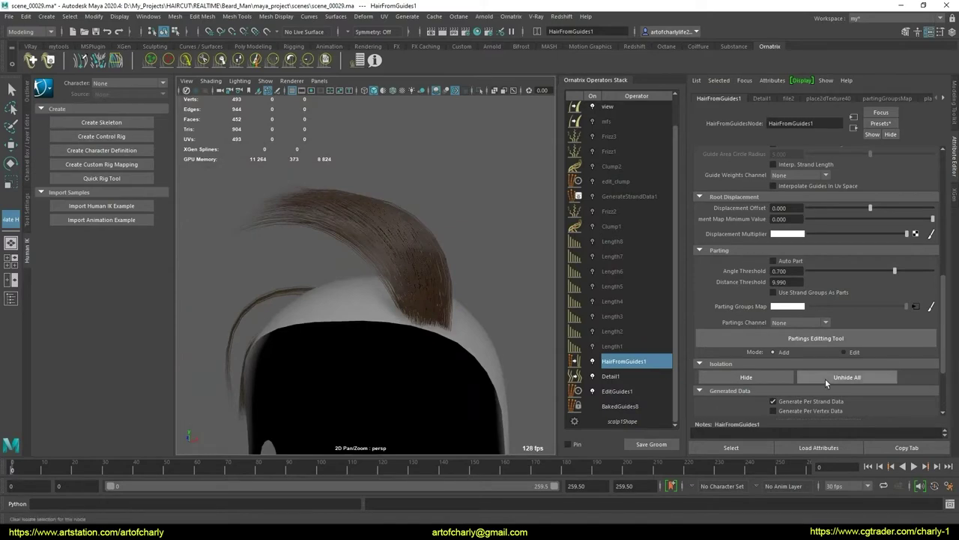
right_click_drag(402, 234, 416, 331, "alt")
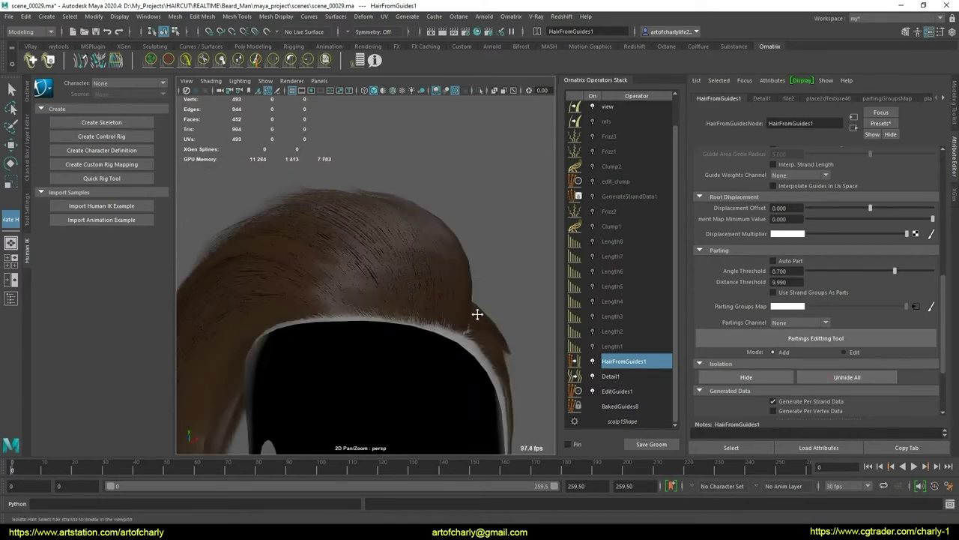
left_click_drag(475, 315, 385, 300, "alt")
right_click_drag(385, 300, 398, 254, "alt")
middle_click_drag(398, 254, 319, 274, "alt")
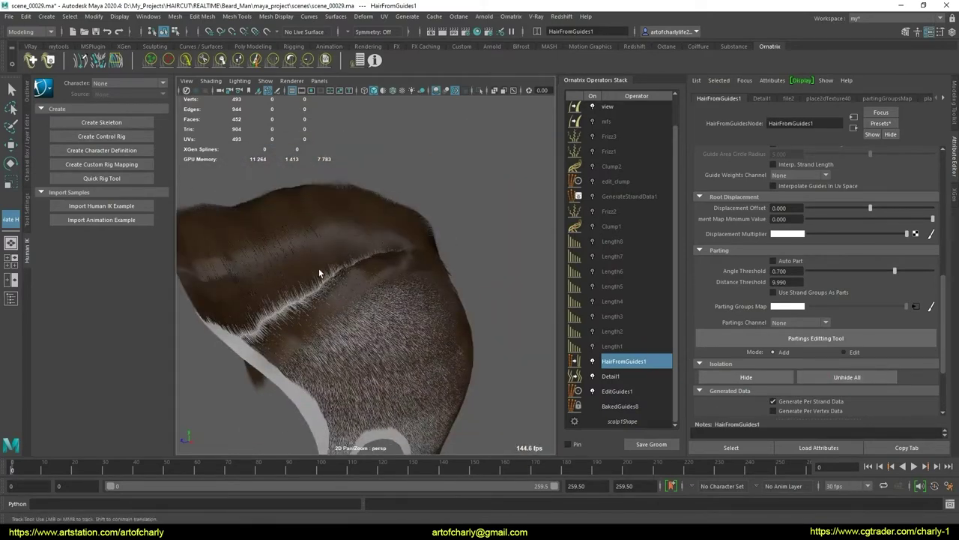
left_click_drag(388, 341, 421, 274, "alt")
middle_click_drag(421, 274, 413, 317, "alt")
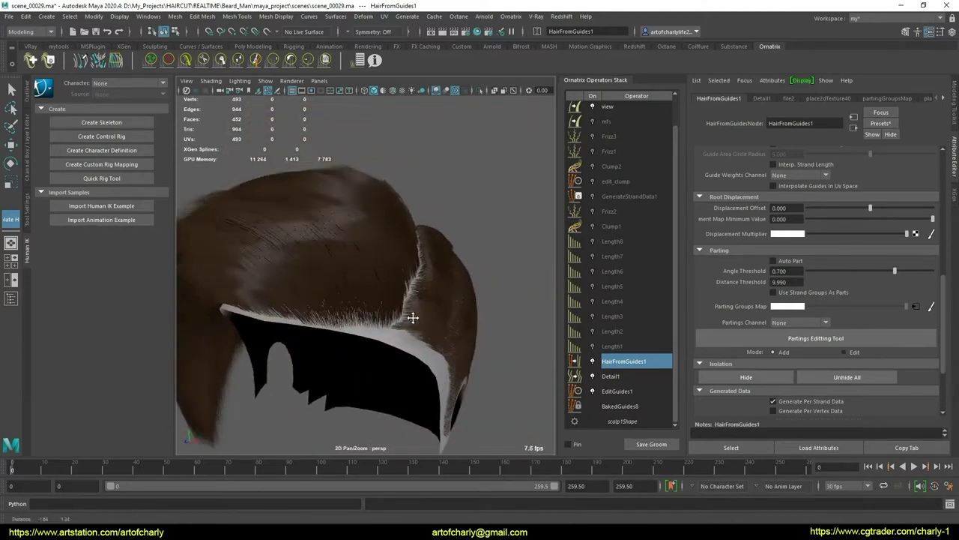
mouse_move(413, 317)
left_mouse_down("alt")
mouse_move(455, 316)
mouse_move(342, 285)
mouse_move(292, 250)
mouse_move(428, 300)
mouse_move(294, 314)
mouse_move(306, 362)
left_mouse_up("alt")
mouse_move(446, 297)
left_mouse_down("alt")
mouse_move(430, 367)
mouse_move(350, 315)
left_mouse_up("alt")
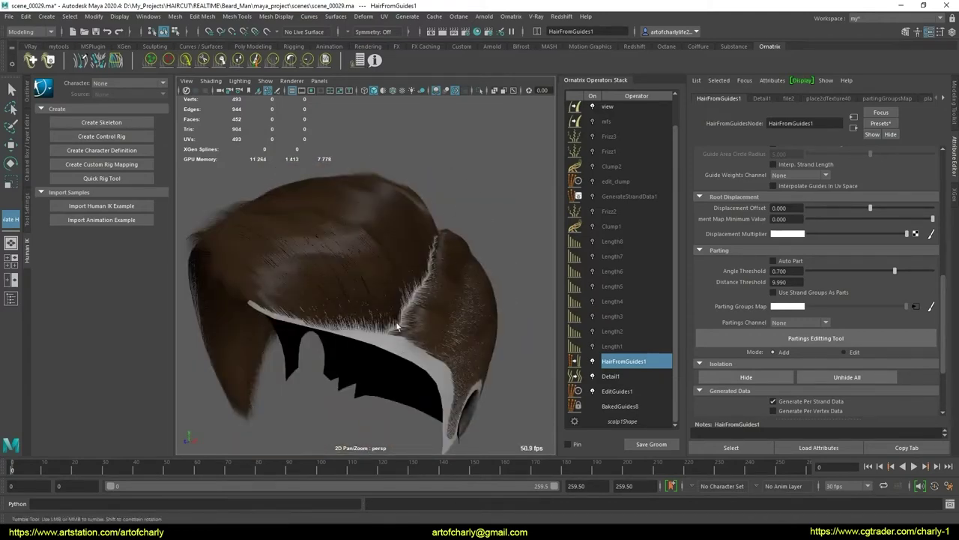
mouse_move(396, 321)
left_mouse_down("alt")
mouse_move(380, 319)
mouse_move(427, 280)
left_mouse_up("alt")
mouse_move(448, 241)
right_mouse_down("alt")
mouse_move(454, 253)
mouse_move(434, 200)
right_mouse_up("alt")
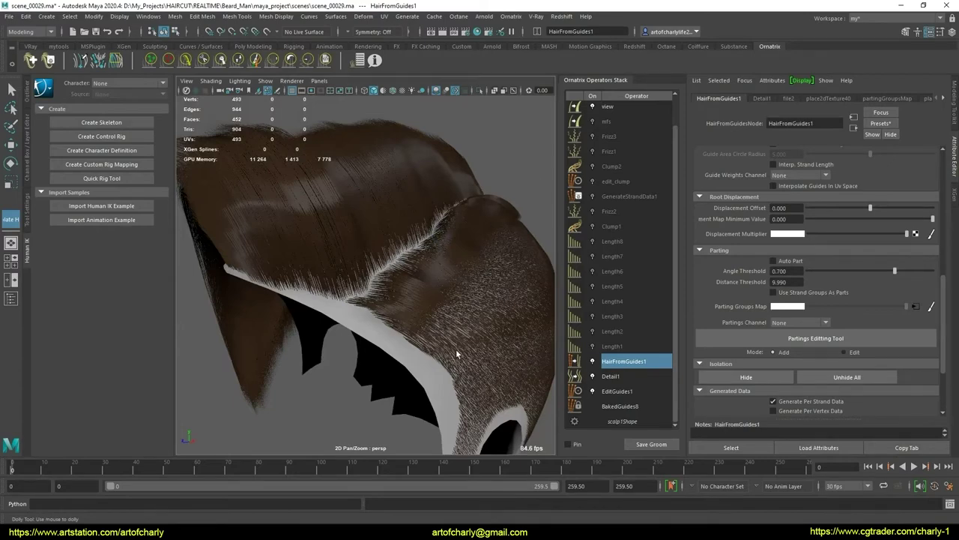
left_click_drag(473, 341, 438, 320, "alt")
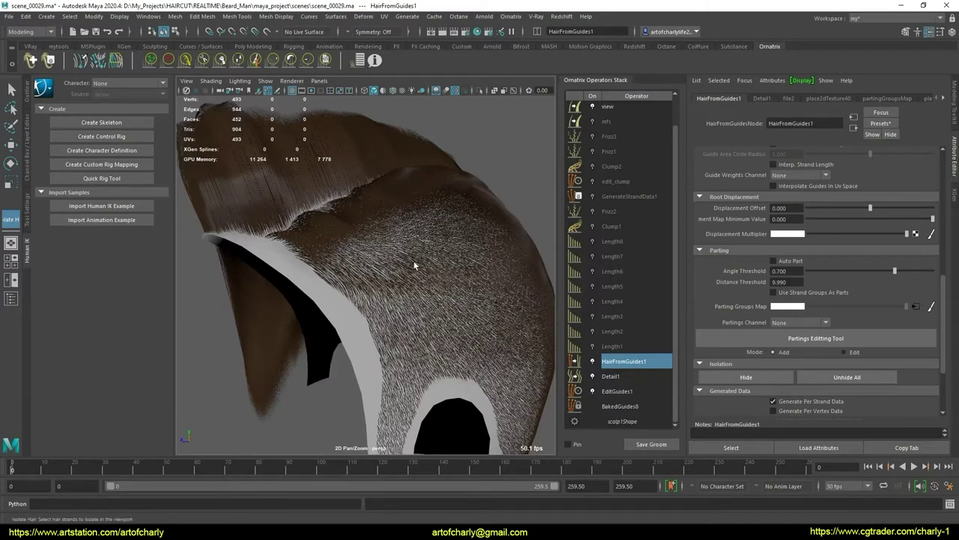
mouse_move(368, 272)
left_mouse_down("alt")
mouse_move(410, 295)
mouse_move(473, 295)
left_mouse_up("alt")
mouse_move(411, 296)
left_mouse_down("alt")
mouse_move(420, 276)
mouse_move(439, 290)
mouse_move(444, 313)
mouse_move(428, 240)
mouse_move(399, 188)
left_mouse_up("alt")
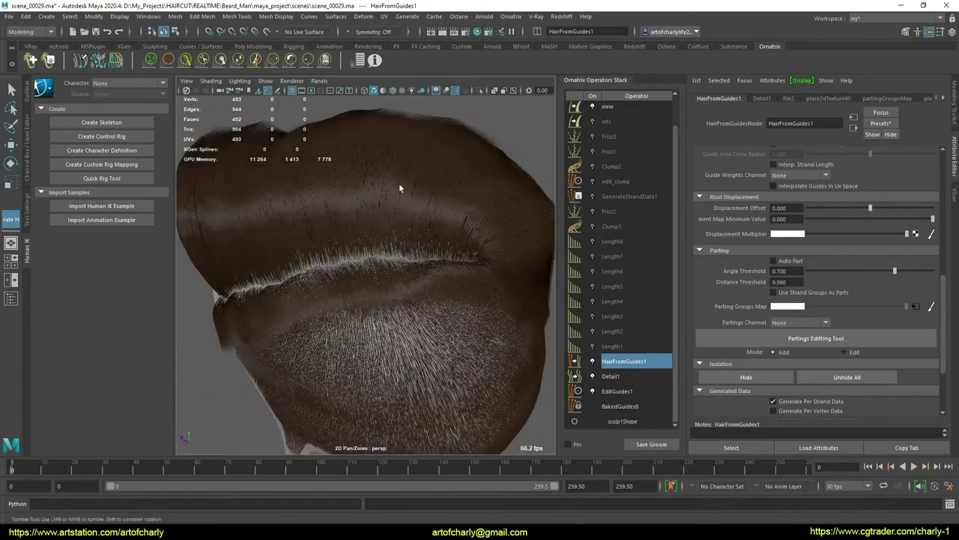
mouse_move(290, 267)
left_mouse_down("alt")
mouse_move(400, 246)
mouse_move(407, 296)
left_mouse_up("alt")
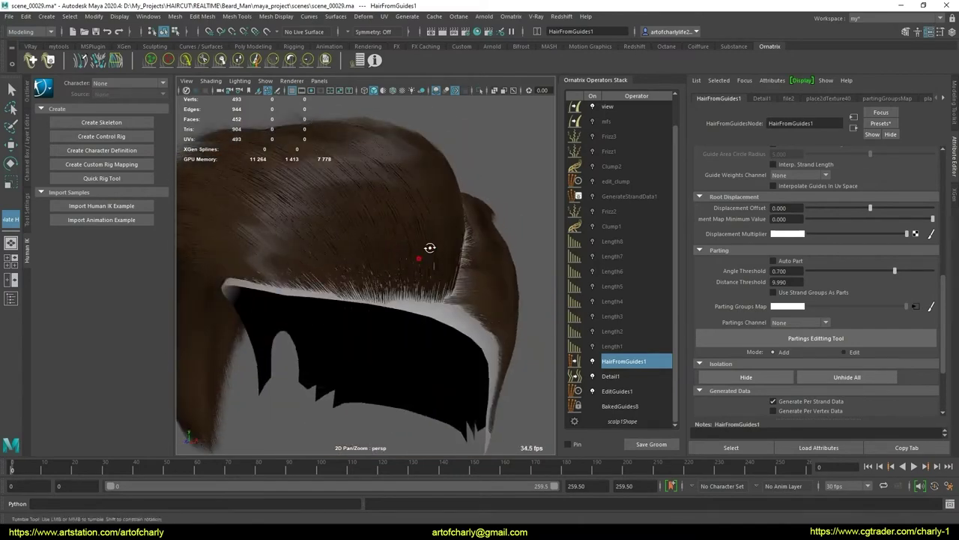
mouse_move(429, 247)
left_mouse_down("alt")
mouse_move(408, 196)
mouse_move(445, 251)
mouse_move(432, 297)
mouse_move(382, 232)
mouse_move(412, 299)
mouse_move(485, 176)
left_mouse_up("alt")
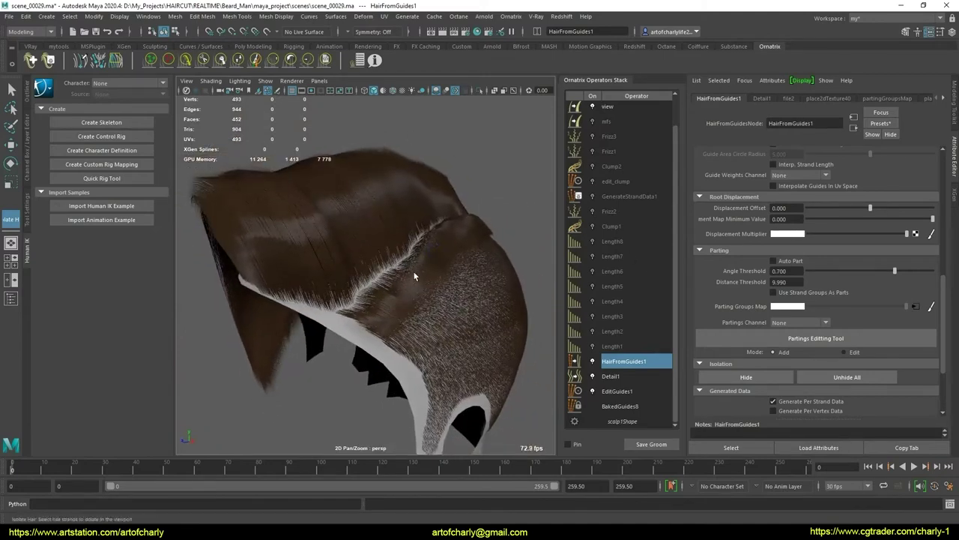
mouse_move(420, 258)
left_mouse_down("alt")
mouse_move(415, 248)
mouse_move(398, 261)
left_mouse_up("alt")
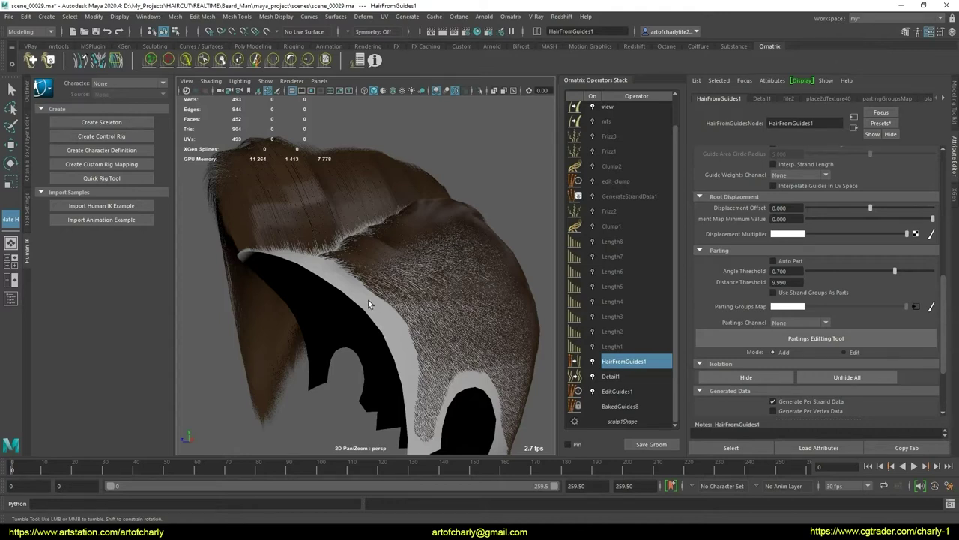
mouse_move(381, 252)
left_mouse_down("alt")
mouse_move(548, 260)
mouse_move(368, 242)
left_mouse_up("alt")
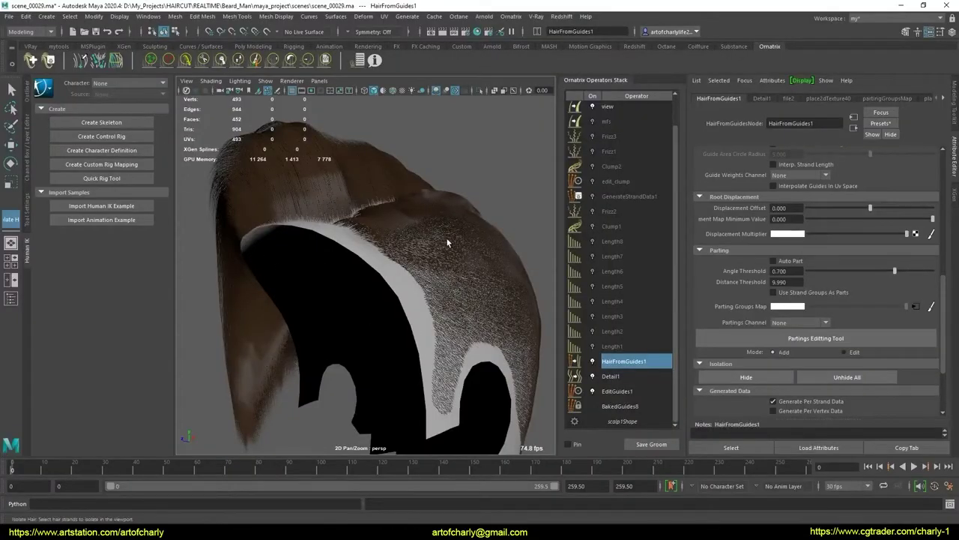
mouse_move(383, 262)
left_mouse_down("alt")
mouse_move(482, 274)
mouse_move(424, 342)
mouse_move(255, 278)
mouse_move(383, 336)
mouse_move(400, 375)
mouse_move(538, 267)
mouse_move(321, 348)
mouse_move(390, 299)
mouse_move(325, 270)
mouse_move(451, 255)
mouse_move(317, 269)
mouse_move(445, 174)
mouse_move(428, 224)
mouse_move(480, 285)
left_mouse_up("alt")
Isolate a hair patch to inspect the parting and clump, then Unhide All to restore every strand
left_click(742, 377)
right_click_drag(525, 300, 420, 287, "alt")
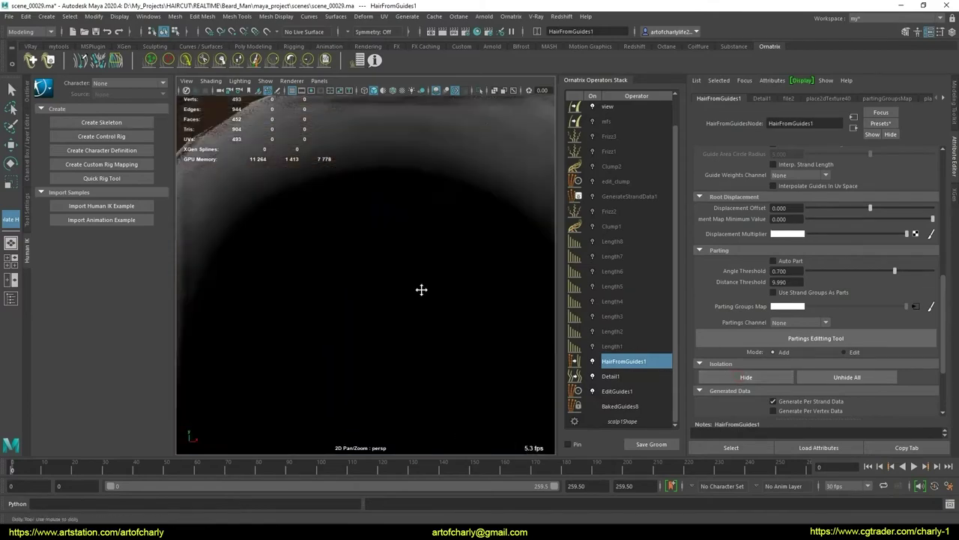
mouse_move(420, 287)
left_mouse_down("alt")
mouse_move(321, 304)
mouse_move(337, 352)
left_mouse_up("alt")
right_click_drag(337, 352, 350, 403, "alt")
mouse_move(351, 402)
left_mouse_down("alt")
mouse_move(381, 295)
mouse_move(424, 274)
mouse_move(460, 317)
mouse_move(421, 248)
mouse_move(436, 272)
mouse_move(460, 242)
mouse_move(329, 254)
mouse_move(392, 310)
mouse_move(387, 292)
mouse_move(368, 318)
mouse_move(344, 305)
left_mouse_up("alt")
right_click_drag(344, 305, 450, 291, "alt")
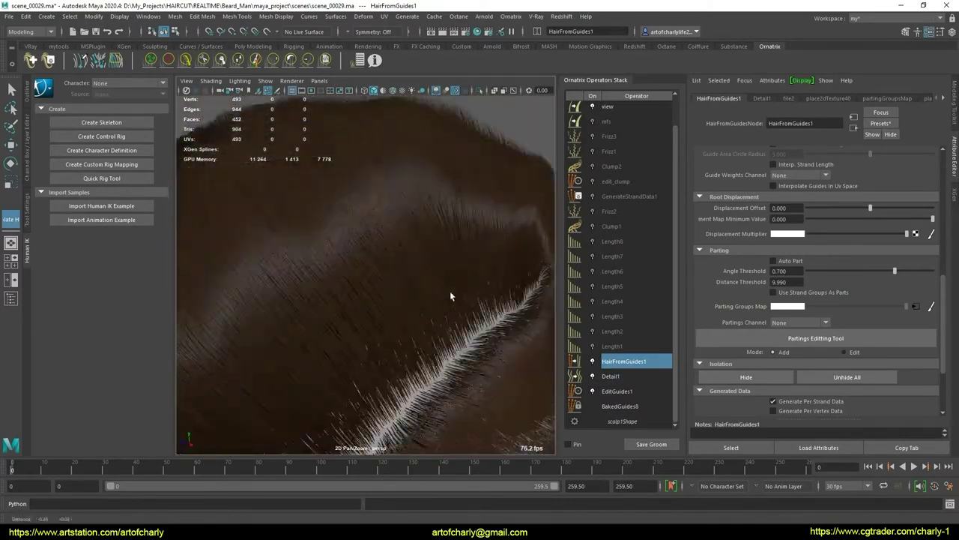
middle_click_drag(450, 291, 491, 319, "alt")
mouse_move(379, 331)
left_mouse_down("alt")
mouse_move(407, 285)
mouse_move(327, 280)
mouse_move(379, 338)
mouse_move(480, 330)
mouse_move(325, 274)
mouse_move(371, 368)
mouse_move(360, 227)
left_mouse_up("alt")
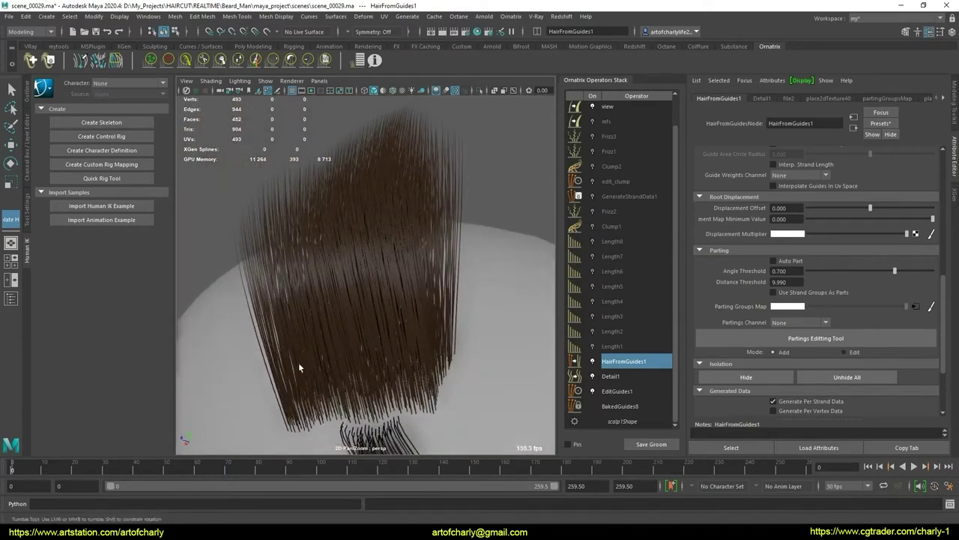
right_click_drag(299, 362, 360, 224, "alt")
mouse_move(360, 225)
left_mouse_down("alt")
mouse_move(349, 240)
mouse_move(375, 224)
left_mouse_up("alt")
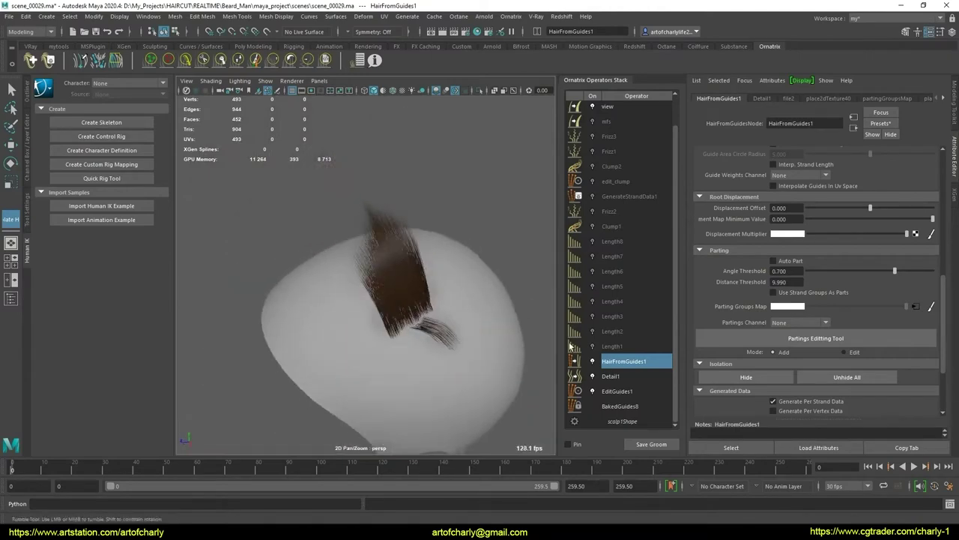
left_click(821, 378)
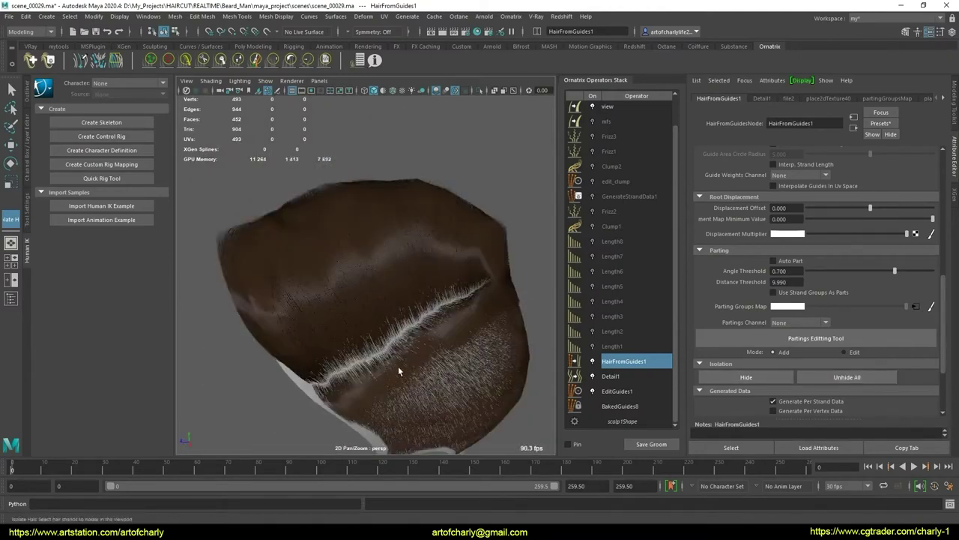
mouse_move(398, 368)
left_mouse_down("alt")
mouse_move(407, 280)
mouse_move(368, 270)
mouse_move(488, 287)
mouse_move(392, 345)
mouse_move(395, 284)
mouse_move(440, 336)
mouse_move(306, 280)
mouse_move(340, 330)
mouse_move(371, 252)
mouse_move(381, 262)
left_mouse_up("alt")
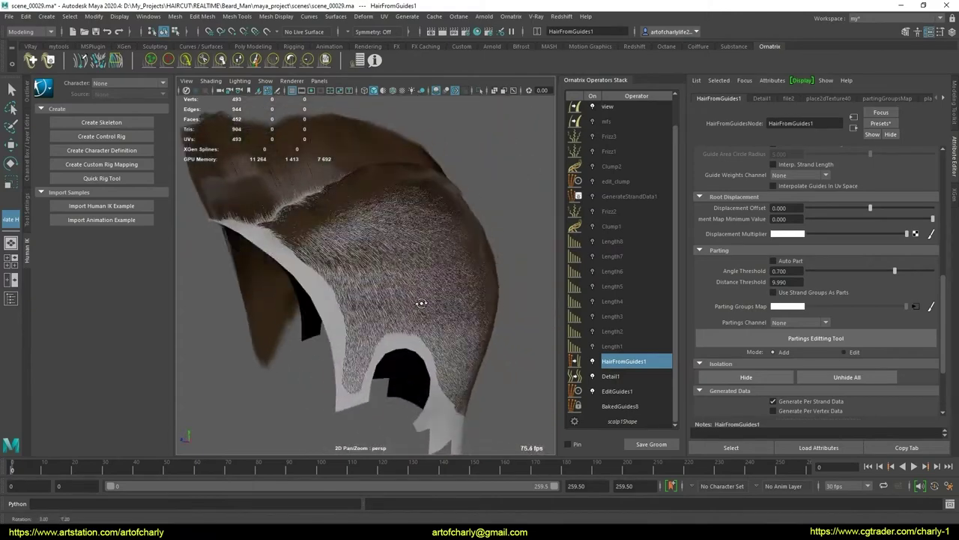
mouse_move(382, 261)
right_mouse_down("alt")
mouse_move(410, 368)
mouse_move(357, 253)
right_mouse_up("alt")
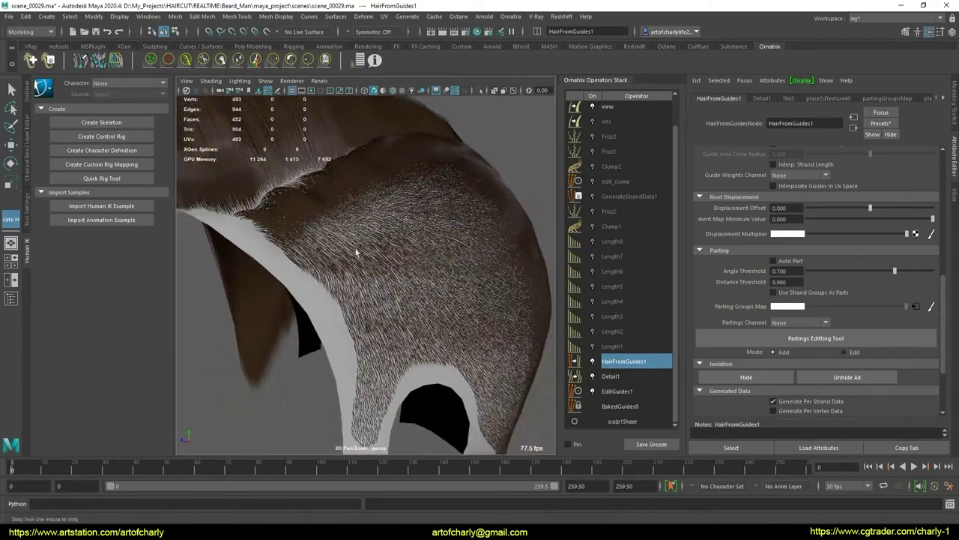
mouse_move(302, 298)
left_mouse_down("alt")
mouse_move(321, 263)
mouse_move(383, 268)
left_mouse_up("alt")
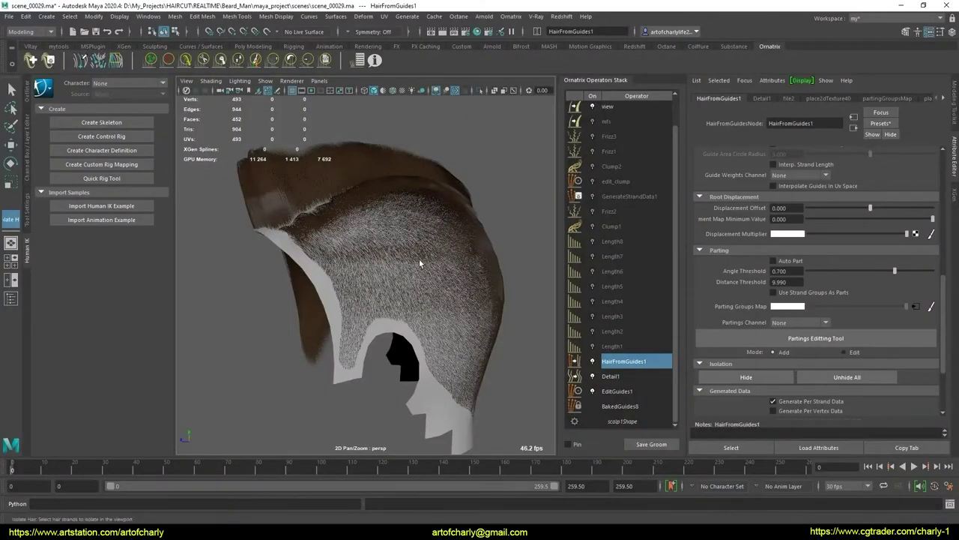
mouse_move(419, 258)
left_mouse_down("alt")
mouse_move(389, 267)
mouse_move(493, 268)
mouse_move(379, 259)
mouse_move(484, 238)
mouse_move(460, 305)
mouse_move(432, 265)
mouse_move(374, 293)
mouse_move(260, 303)
left_mouse_up("alt")
mouse_move(367, 328)
left_mouse_down("alt")
mouse_move(390, 223)
mouse_move(368, 222)
mouse_move(413, 302)
mouse_move(422, 293)
left_mouse_up("alt")
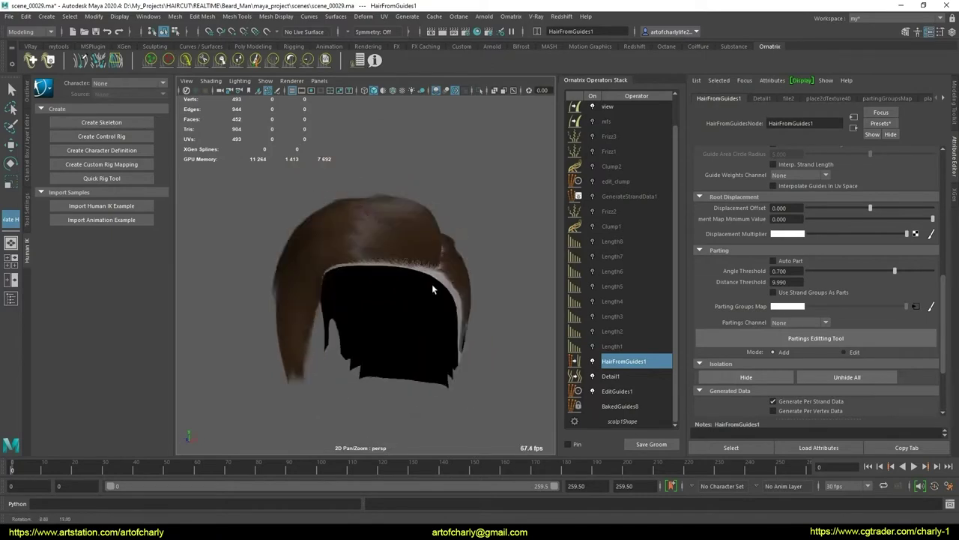
scroll(428, 325, "up", 5)
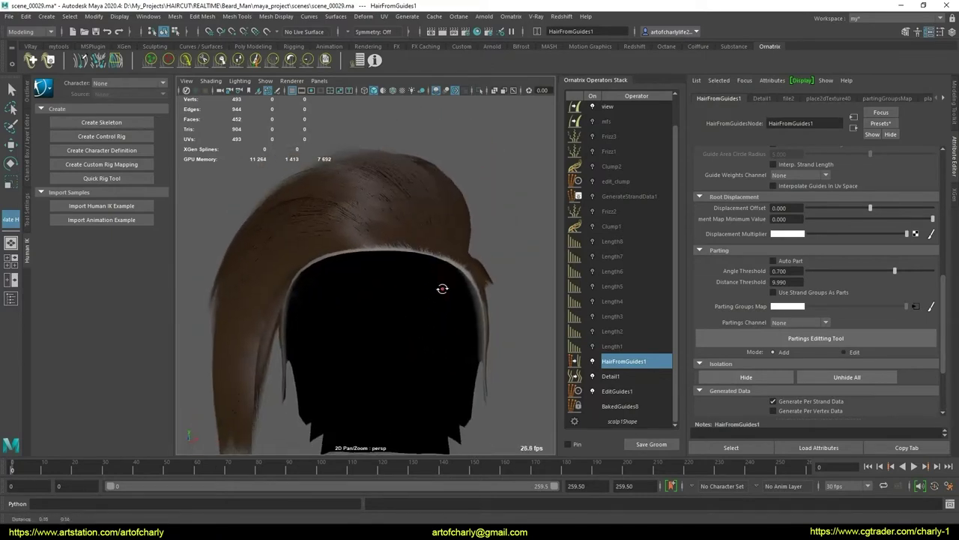
scroll(443, 288, "down", 3)
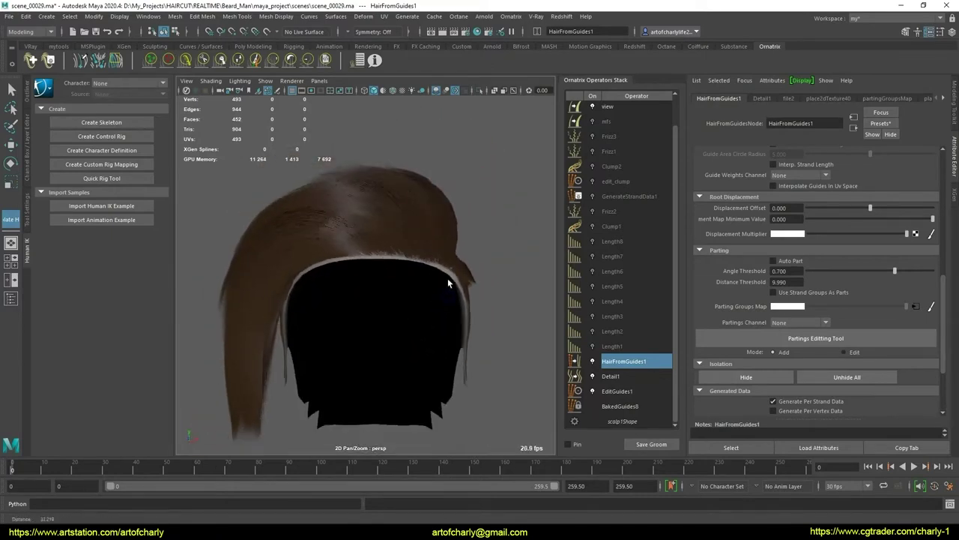
scroll(431, 283, "down", 1)
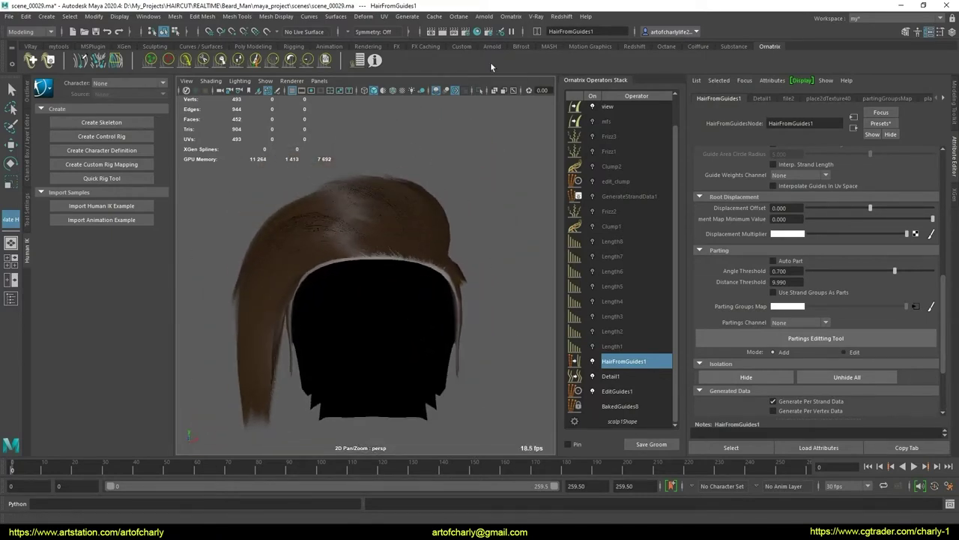
left_click_drag(446, 293, 364, 242, "alt")
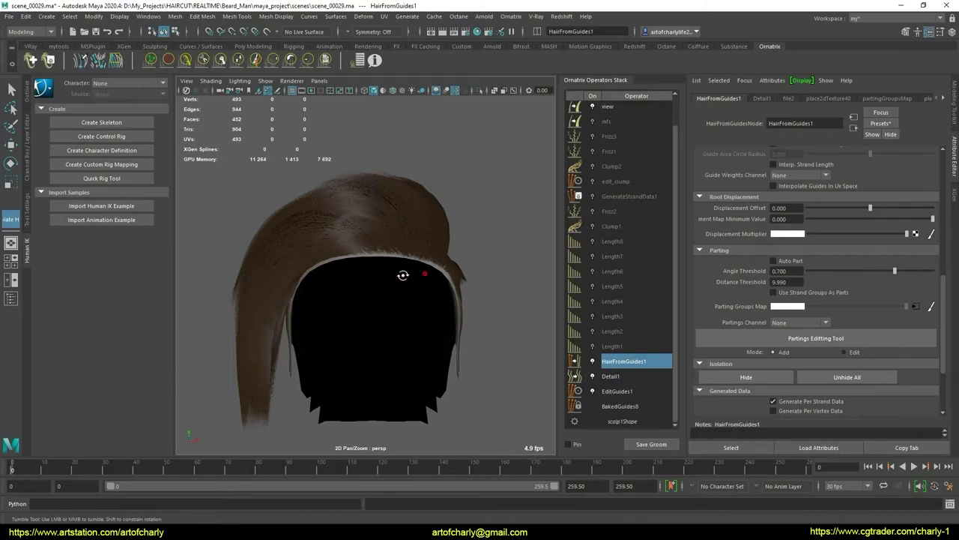
mouse_move(403, 275)
left_mouse_down("alt")
mouse_move(349, 252)
mouse_move(305, 257)
left_mouse_up("alt")
right_click_drag(306, 276, 385, 304, "alt")
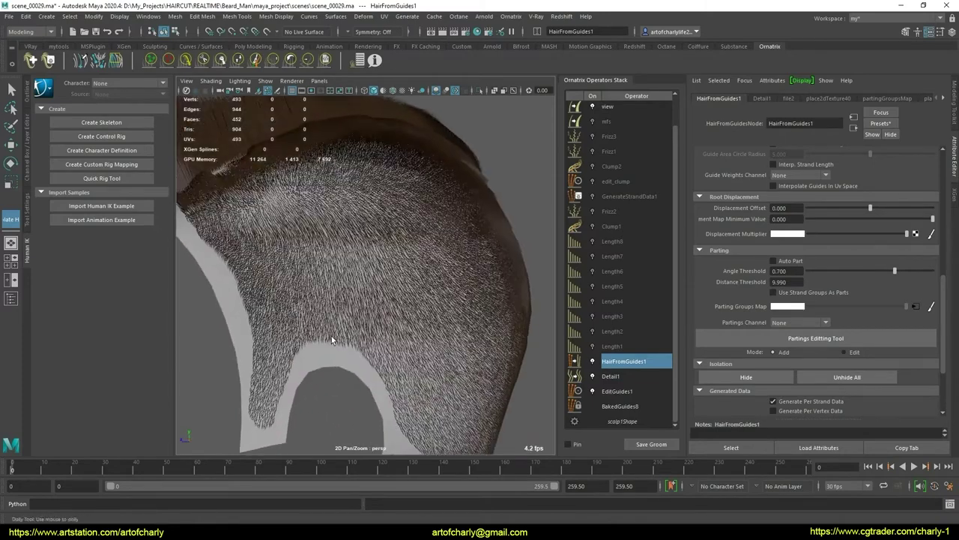
mouse_move(385, 304)
left_mouse_down("alt")
mouse_move(338, 342)
mouse_move(298, 296)
mouse_move(352, 315)
mouse_move(396, 310)
mouse_move(426, 340)
mouse_move(454, 322)
left_mouse_up("alt")
mouse_move(361, 332)
right_mouse_down("alt")
mouse_move(336, 232)
mouse_move(350, 254)
right_mouse_up("alt")
left_click_drag(418, 256, 390, 262, "alt")
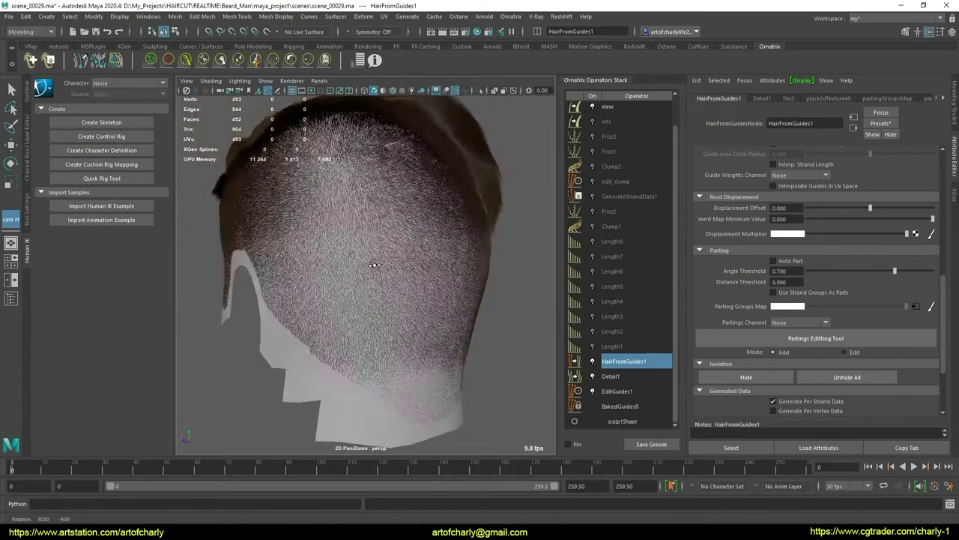
right_click_drag(390, 263, 386, 298, "alt")
left_click_drag(386, 299, 375, 293, "alt")
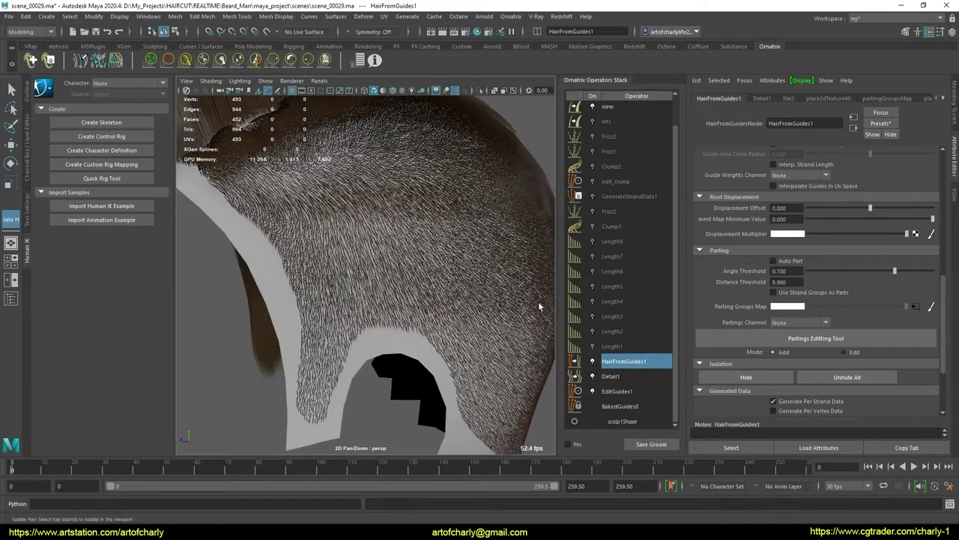
left_click_drag(381, 273, 374, 278, "alt")
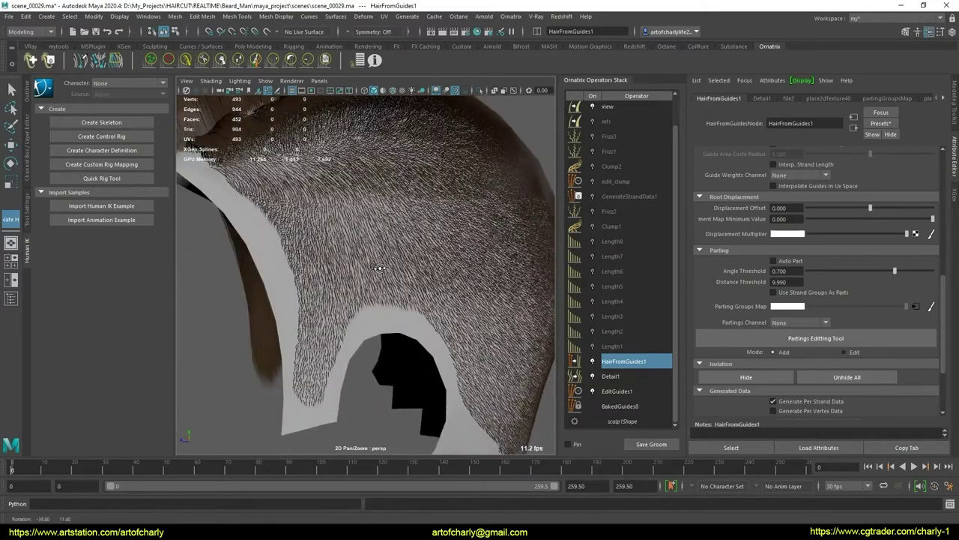
mouse_move(375, 278)
right_mouse_down("alt")
mouse_move(355, 284)
mouse_move(315, 344)
right_mouse_up("alt")
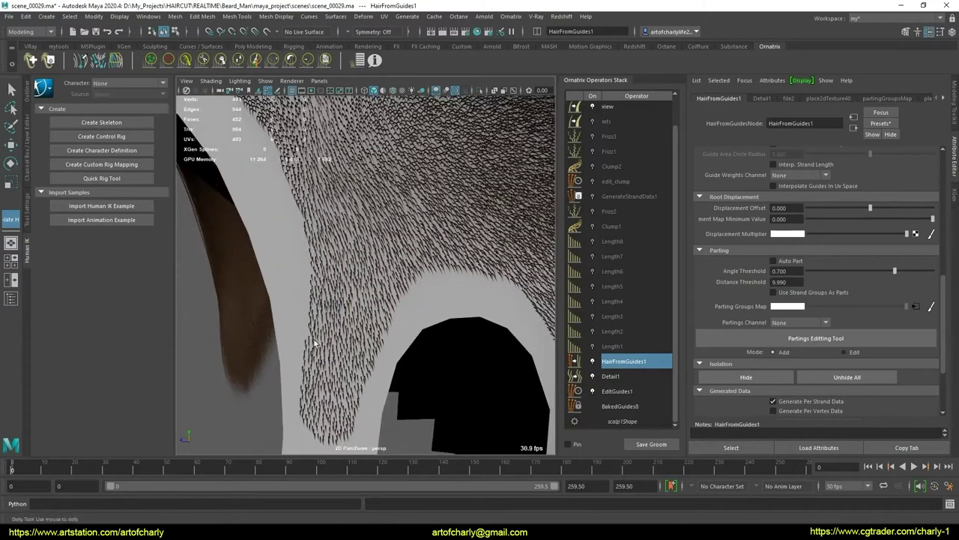
Switch Length1 through Length8 and Clump1 back on in the operator stack
left_click(604, 346)
left_click(592, 346)
left_click(592, 330)
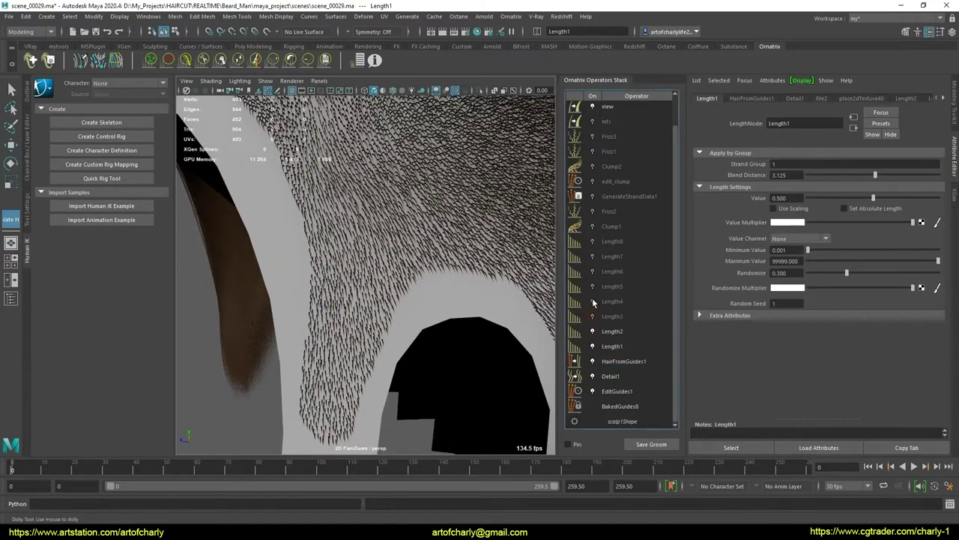
left_click(592, 316)
left_click(592, 301)
left_click(592, 286)
left_click(592, 271)
left_click(592, 256)
left_click(592, 240)
left_click(592, 226)
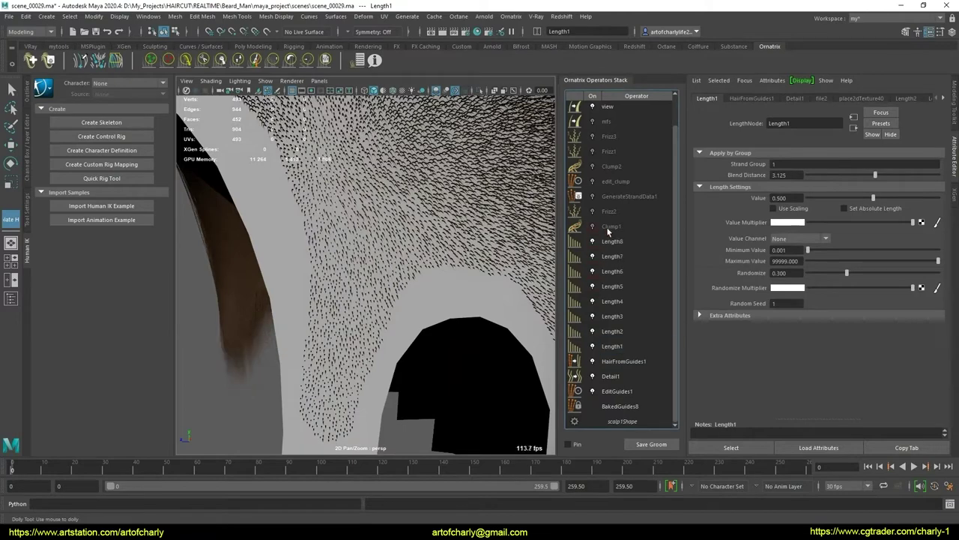
Zoom in on the short hair near the ear and select EditGuides1 to display its guides
middle_click_drag(555, 224, 441, 289, "alt")
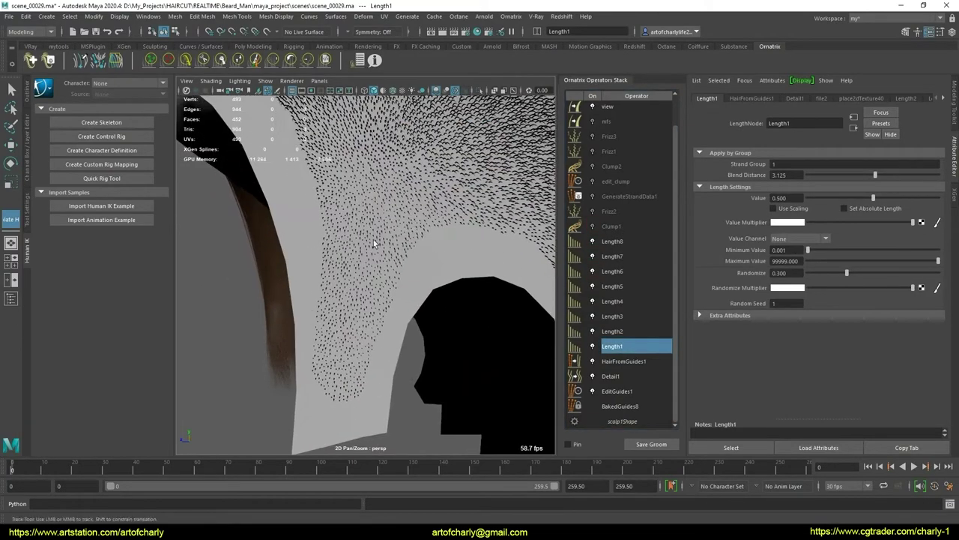
right_click_drag(373, 243, 397, 260, "alt")
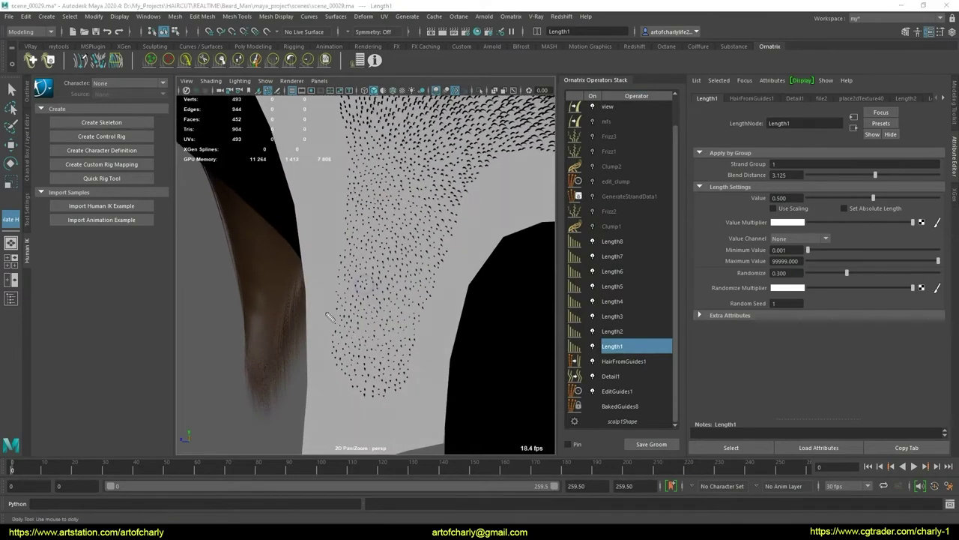
left_click_drag(341, 144, 494, 174)
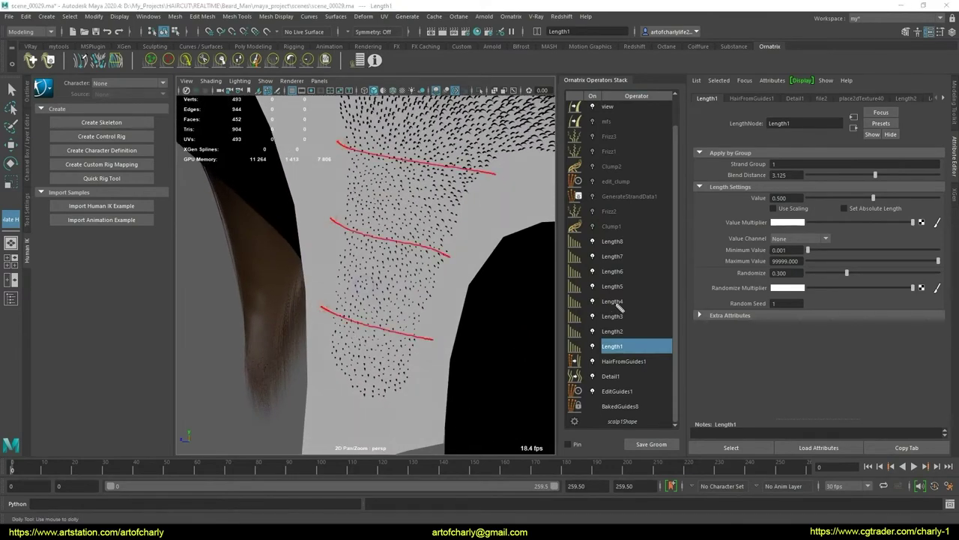
left_click(626, 390)
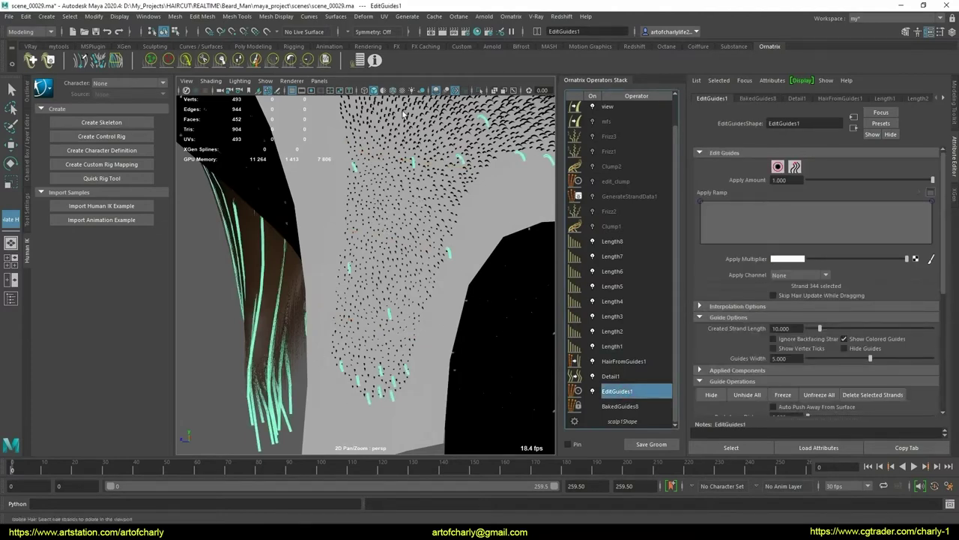
Orbit and zoom in close on the side of the scalp to locate a guide beside the ear
scroll(400, 228, "down", 5)
scroll(408, 214, "up", 5)
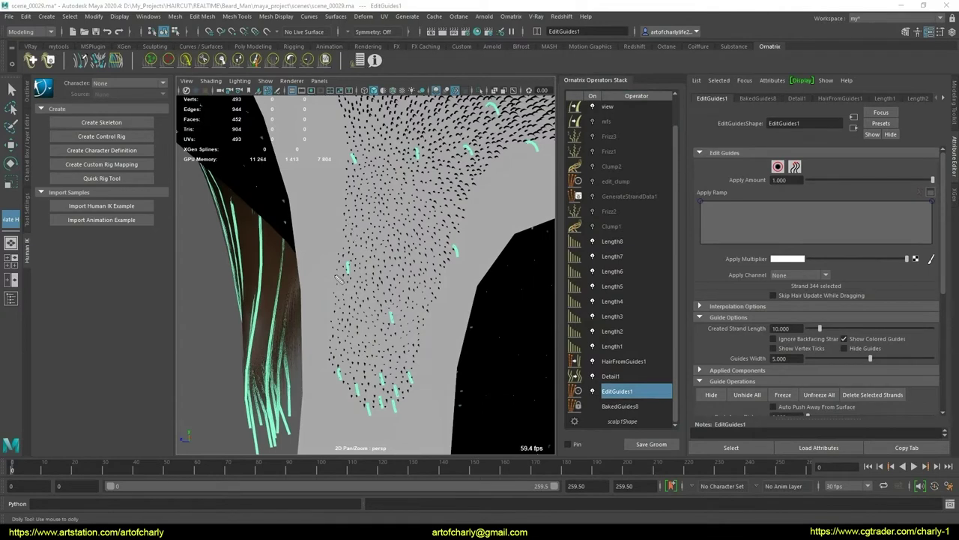
left_click_drag(337, 277, 464, 296)
left_click_drag(324, 344, 436, 368)
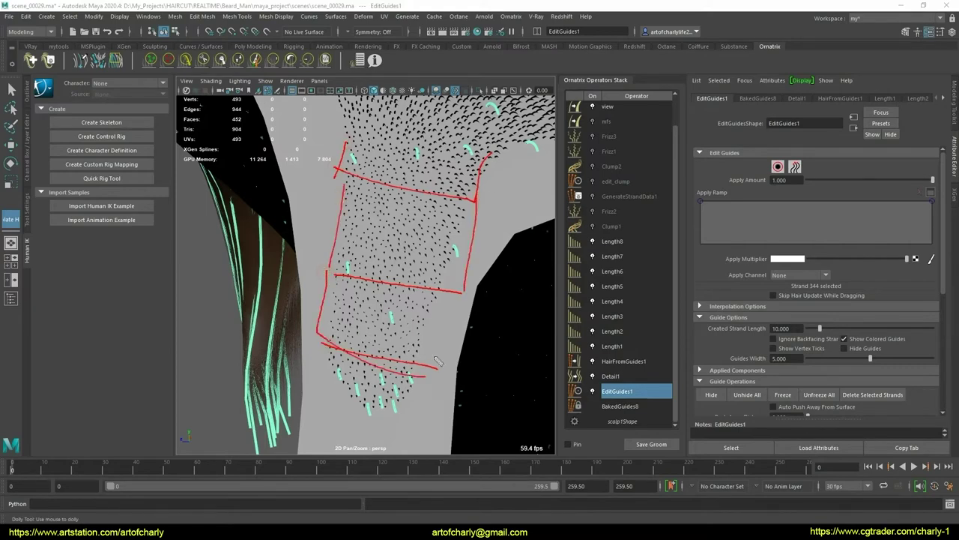
left_click_drag(329, 274, 355, 195, "alt")
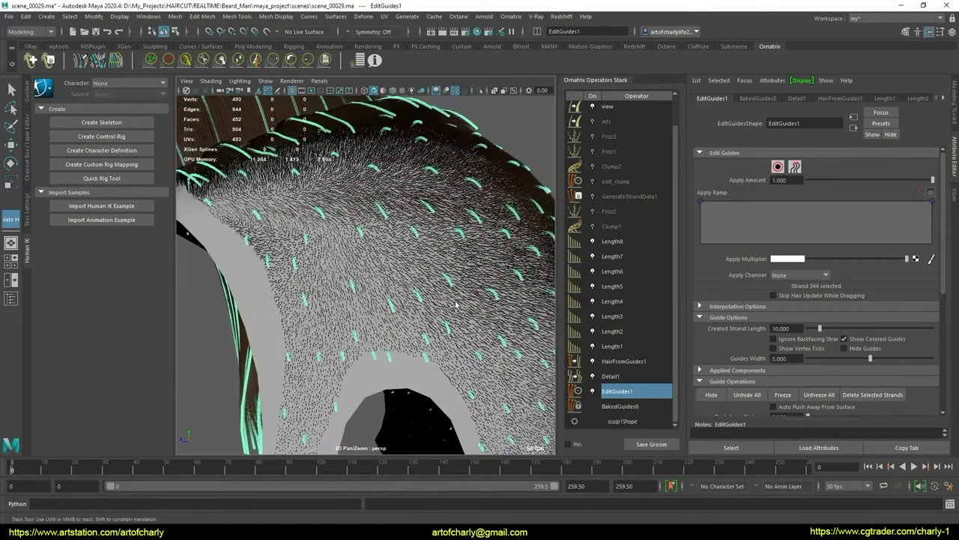
left_click_drag(317, 410, 383, 278)
mouse_move(455, 329)
left_mouse_down("alt")
mouse_move(389, 277)
mouse_move(550, 292)
mouse_move(396, 278)
left_mouse_up("alt")
right_click_drag(396, 278, 319, 275, "alt")
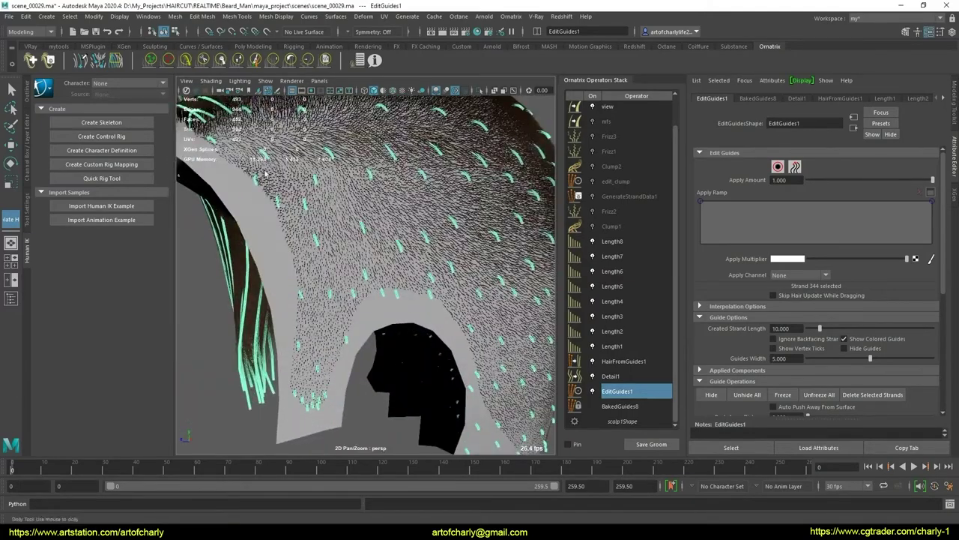
right_click_drag(264, 172, 300, 219, "alt")
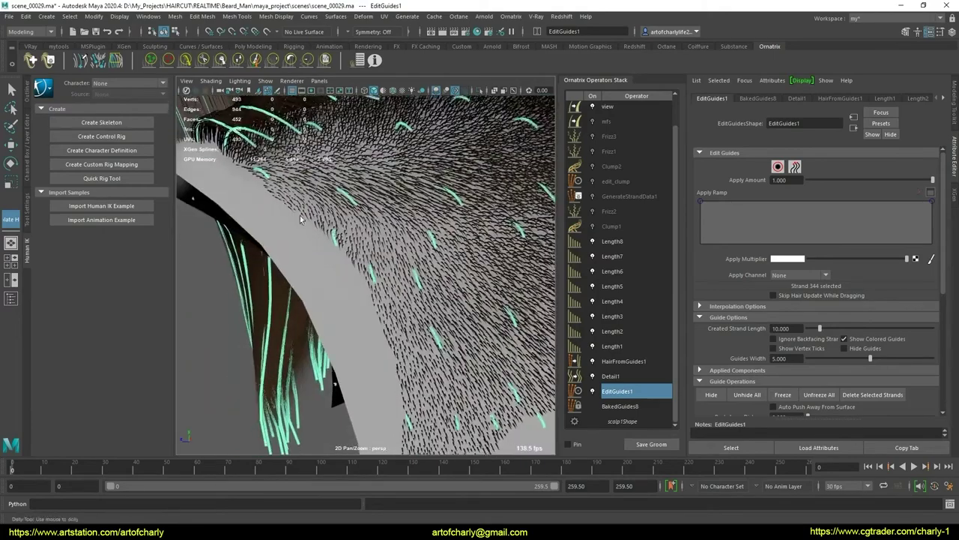
right_click_drag(336, 244, 375, 251, "alt")
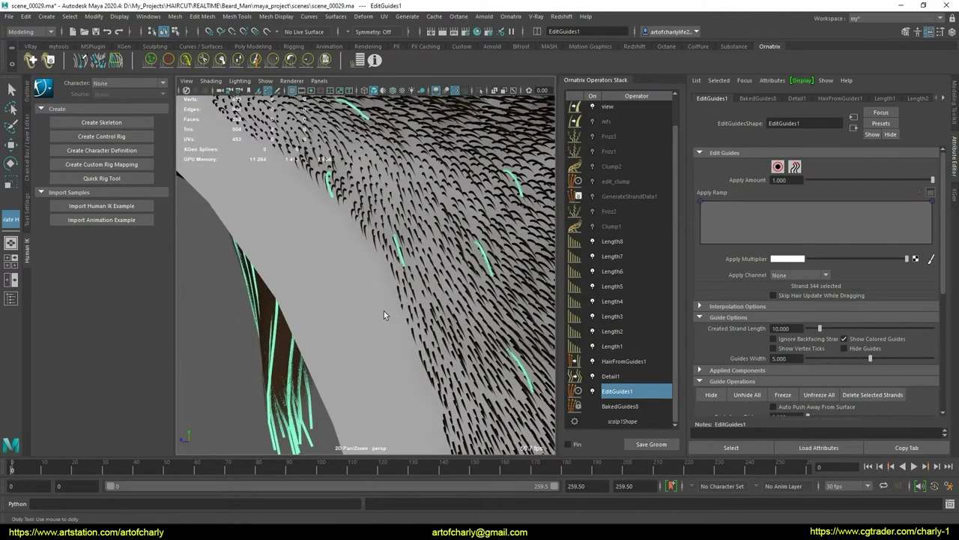
left_click_drag(384, 315, 372, 276, "alt")
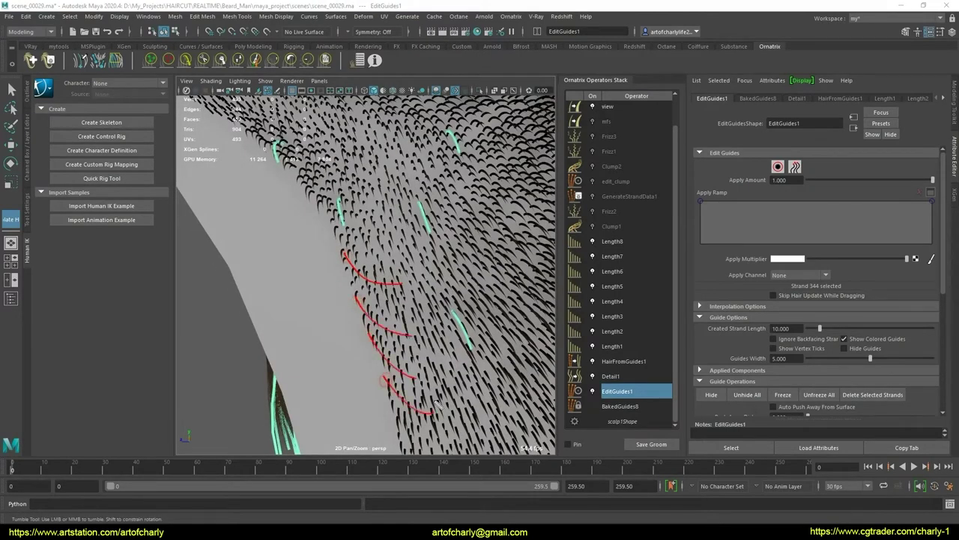
middle_click_drag(346, 269, 359, 275, "alt")
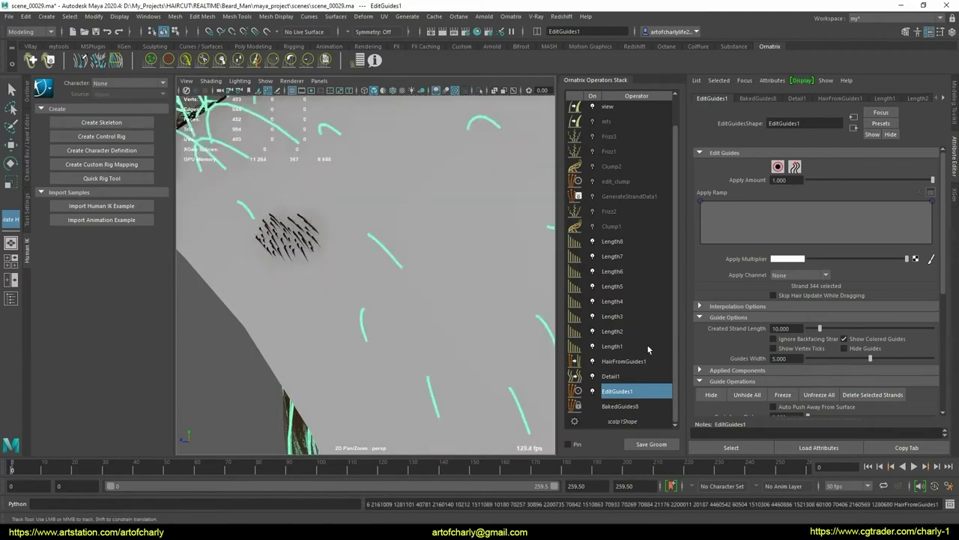
mouse_move(390, 270)
left_mouse_down("alt")
mouse_move(454, 291)
mouse_move(323, 238)
left_mouse_up("alt")
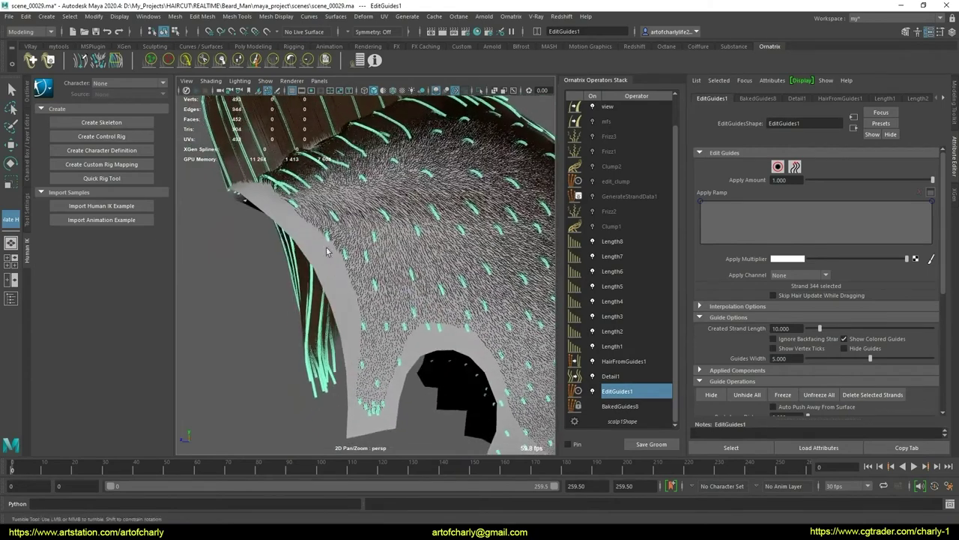
middle_click_drag(324, 238, 360, 283, "alt")
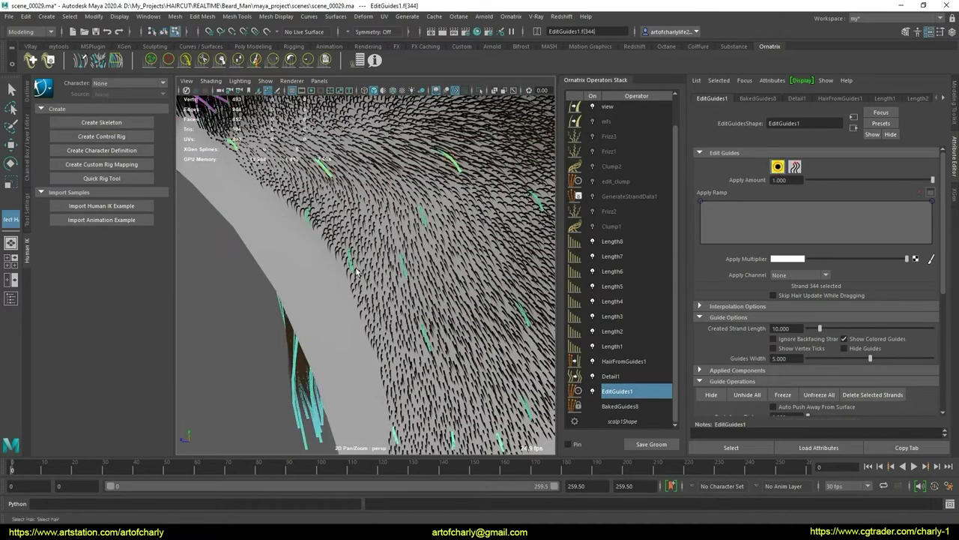
Select the guide strand beside the ear and activate the Ornatrix Comb Brush with its tool settings shown
left_click(350, 269)
scroll(345, 272, "up", 3)
scroll(336, 274, "up", 3)
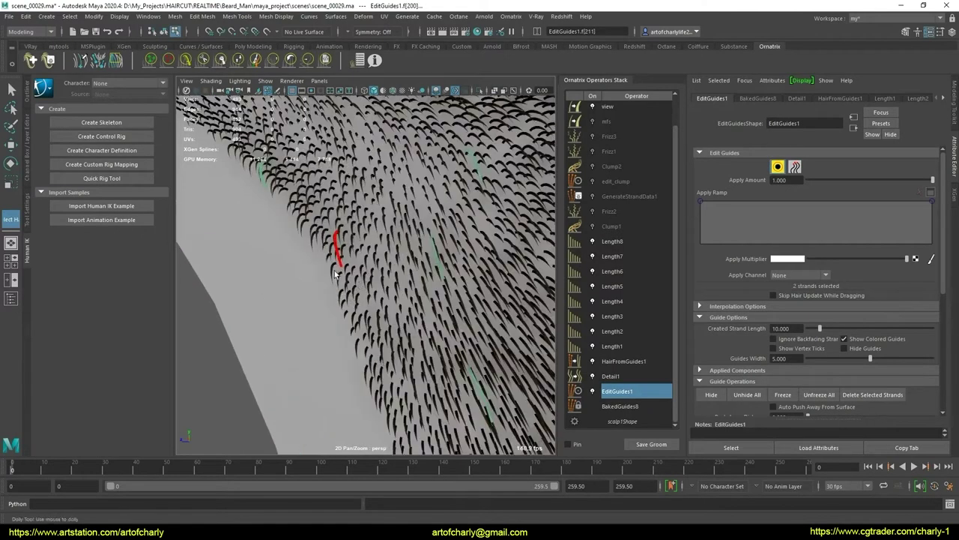
left_click(184, 60)
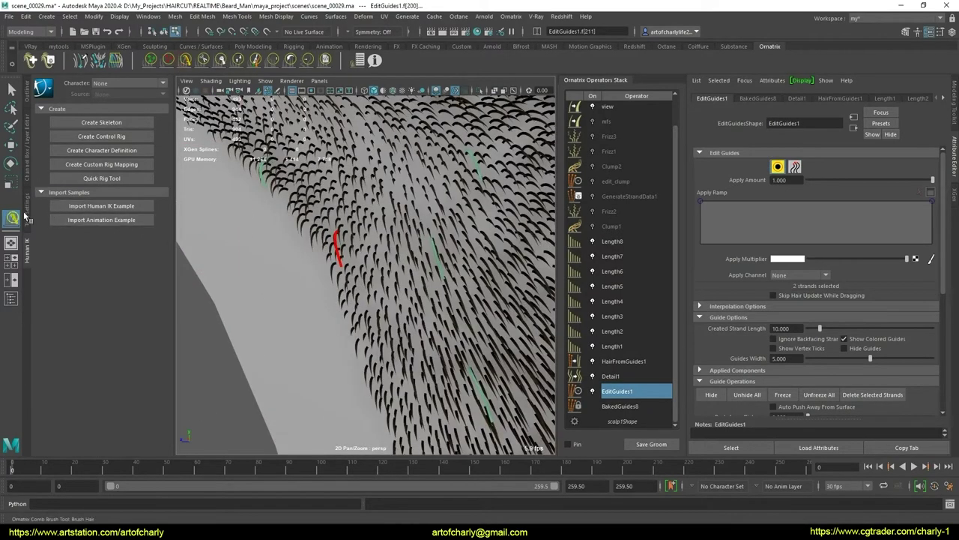
left_click(28, 218)
scroll(392, 311, "down", 2)
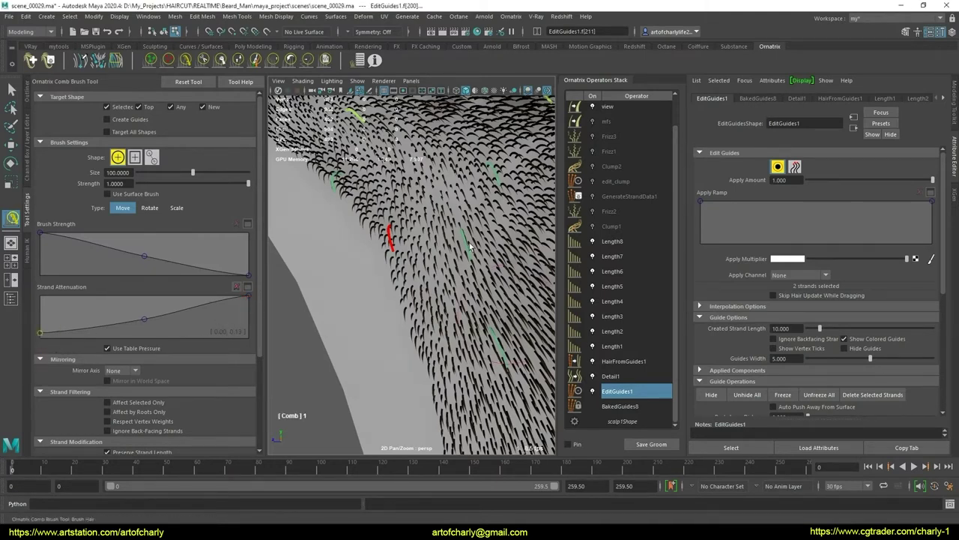
Uncheck Use Tablet Pressure and check Affect Selected Only in the Comb Brush settings
left_click(392, 229)
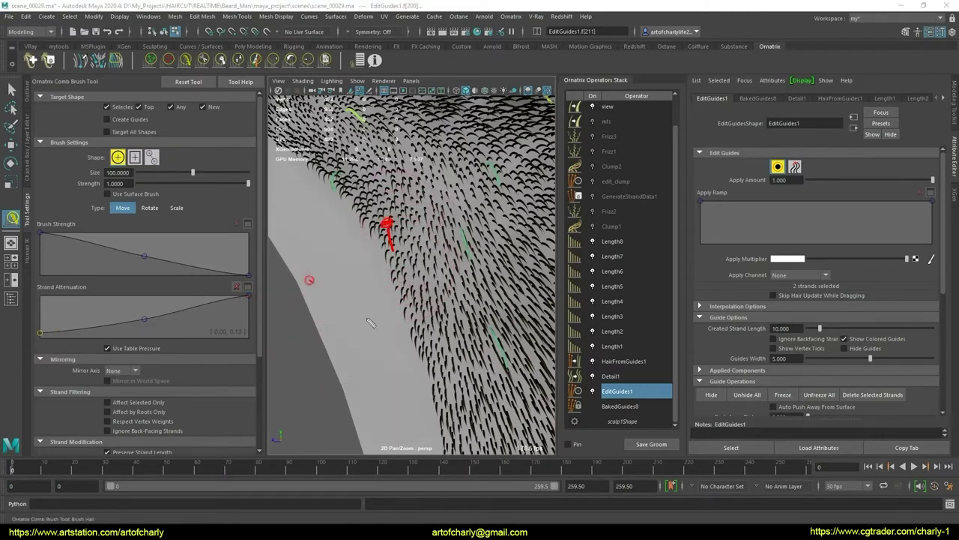
left_click_drag(310, 281, 432, 324)
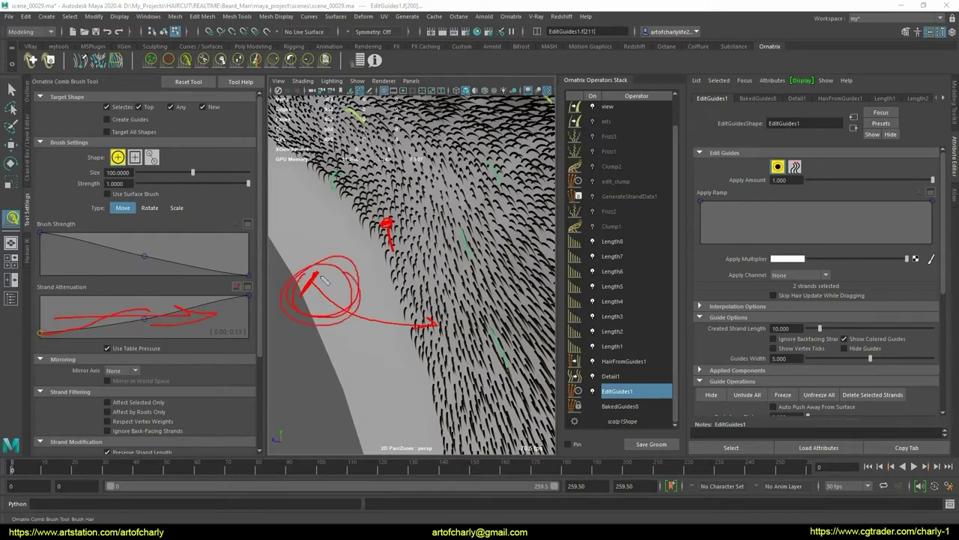
key("Escape")
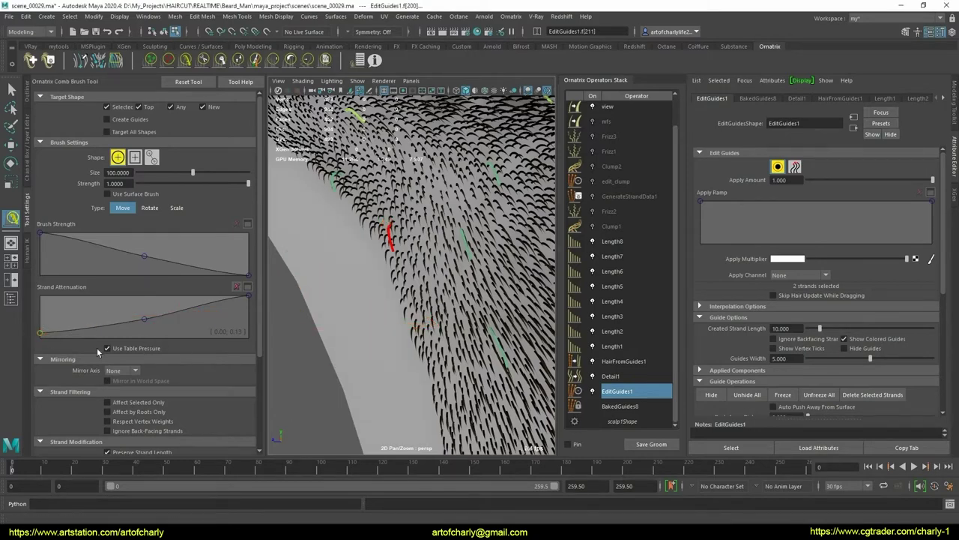
left_click(107, 348)
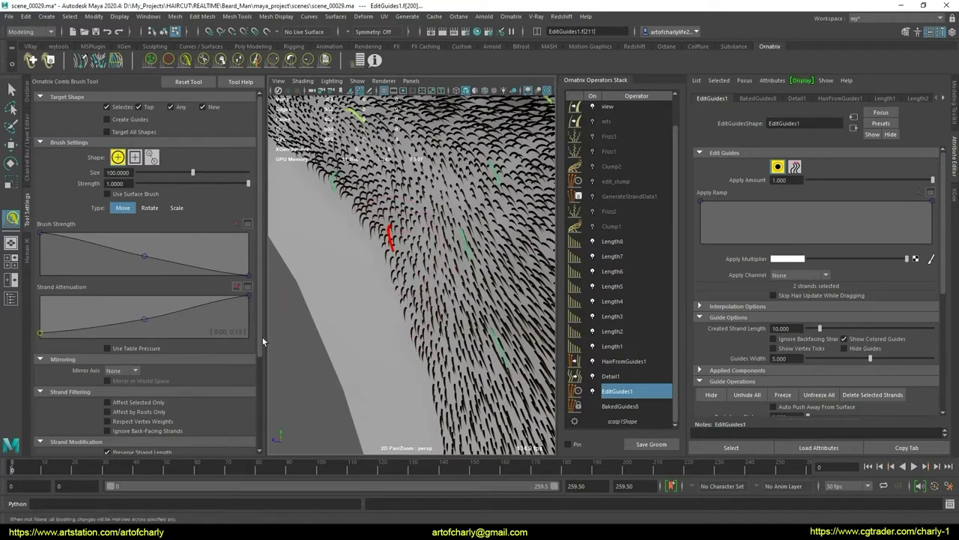
scroll(187, 362, "down", 1)
scroll(187, 361, "down", 1)
left_click(107, 342)
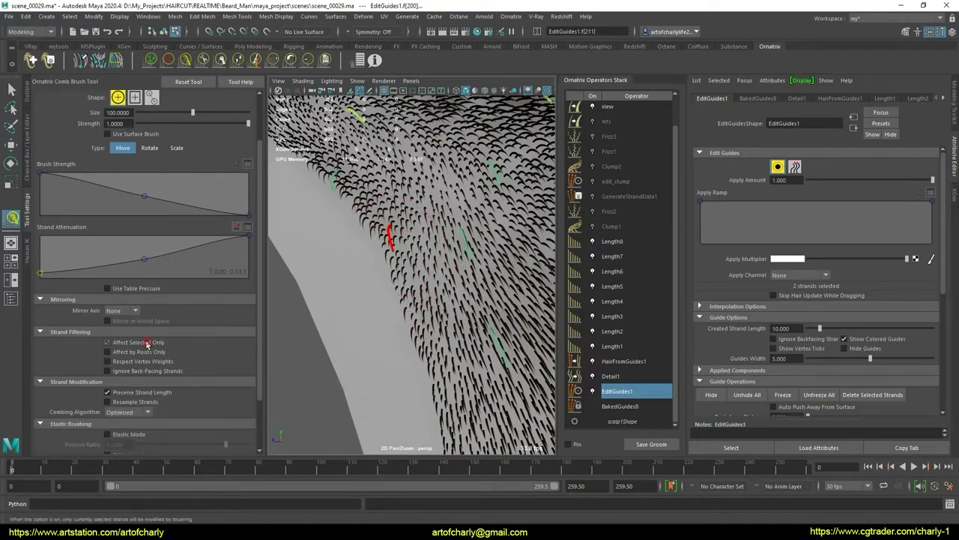
Try the Local combing algorithm, then set it back to Optimized
scroll(197, 365, "down", 2)
left_click(135, 353)
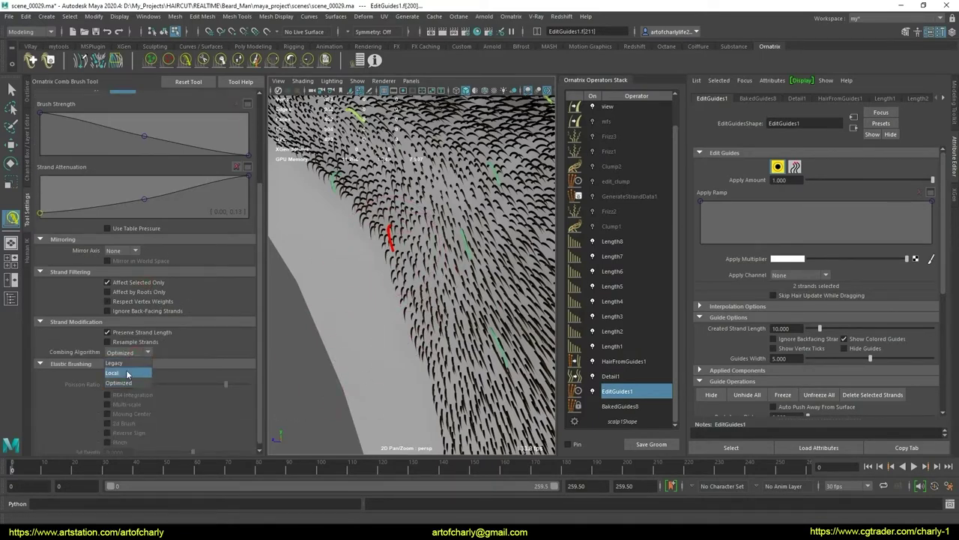
left_click(127, 373)
left_click(127, 352)
left_click(120, 383)
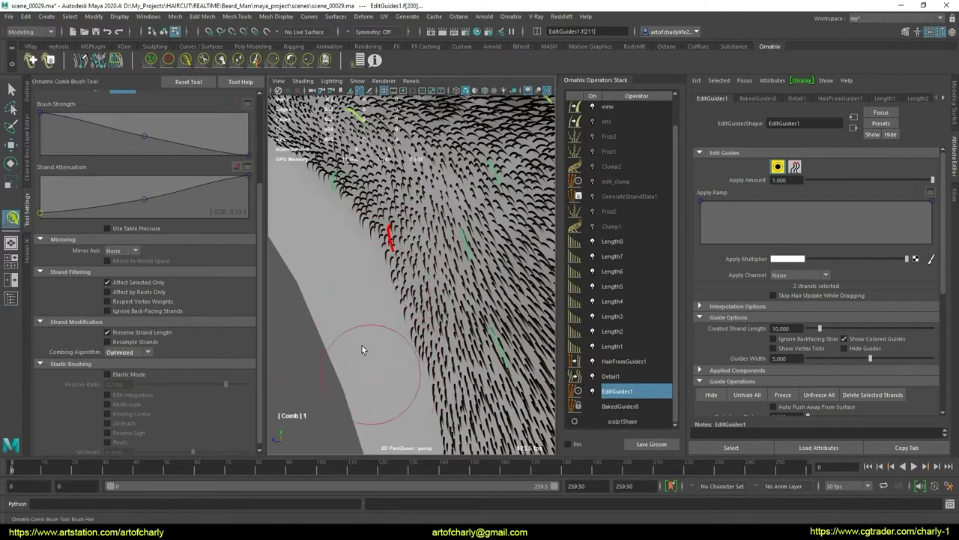
Brush the selected sideburn guides so the strands near the ear lie diagonally
left_click_drag(320, 296, 347, 324)
scroll(407, 264, "up", 3)
scroll(407, 264, "up", 3)
scroll(407, 264, "down", 3)
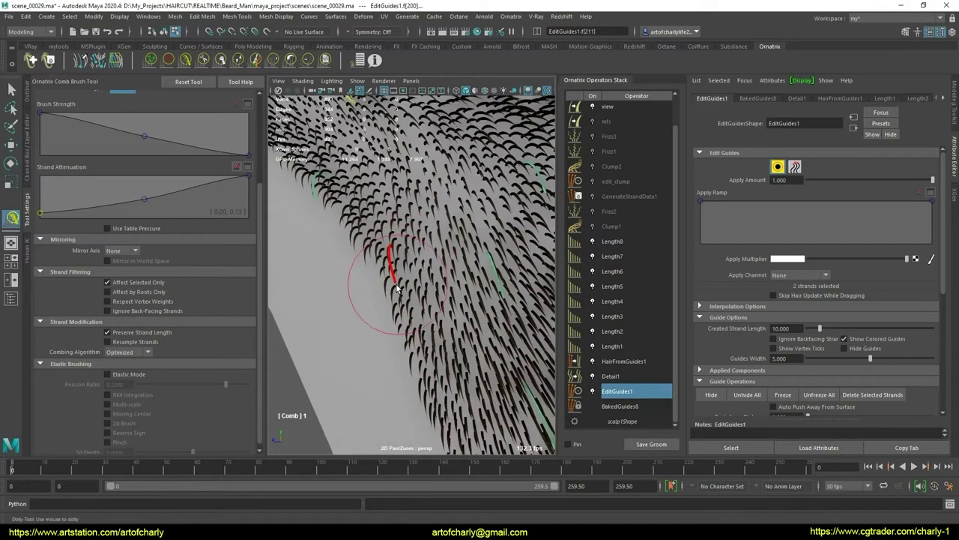
left_click_drag(408, 296, 418, 298)
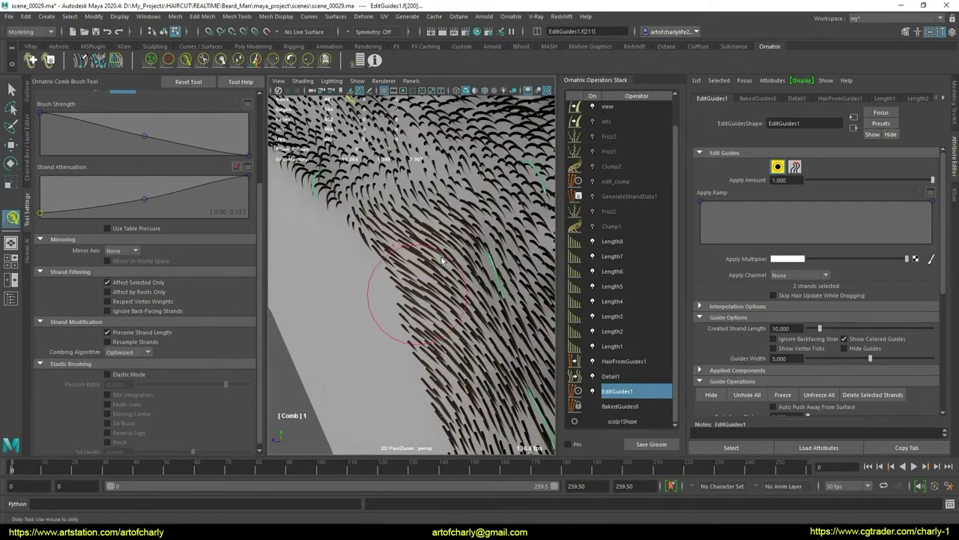
scroll(442, 260, "down", 2)
scroll(420, 273, "down", 2)
scroll(401, 288, "up", 1)
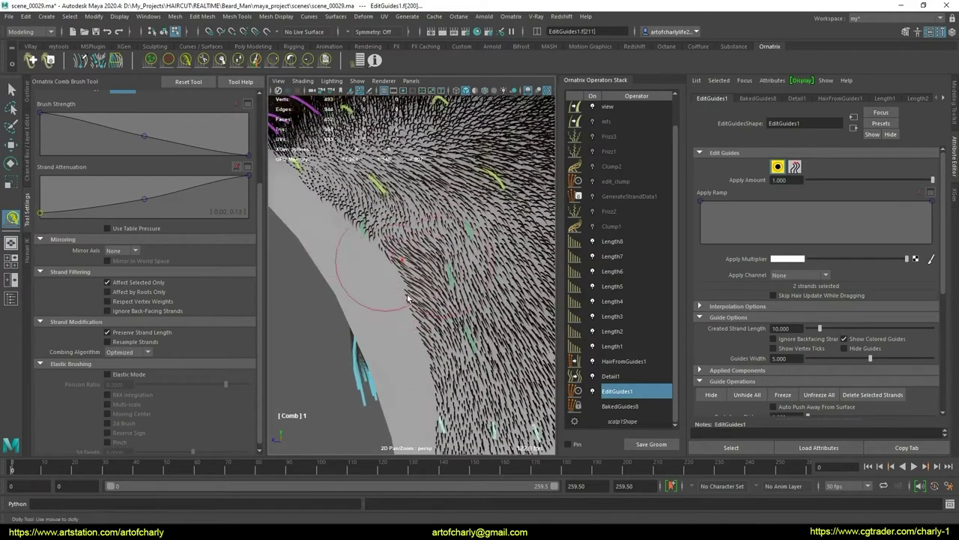
scroll(389, 263, "down", 2)
scroll(404, 300, "down", 2)
scroll(419, 314, "down", 3)
Pan, orbit and zoom around the combed area, back of the head and nape to check the result
middle_click_drag(428, 323, 399, 302, "alt")
mouse_move(398, 302)
left_mouse_down("alt")
mouse_move(387, 306)
mouse_move(428, 300)
mouse_move(367, 236)
left_mouse_up("alt")
scroll(364, 231, "up", 2)
scroll(364, 231, "up", 2)
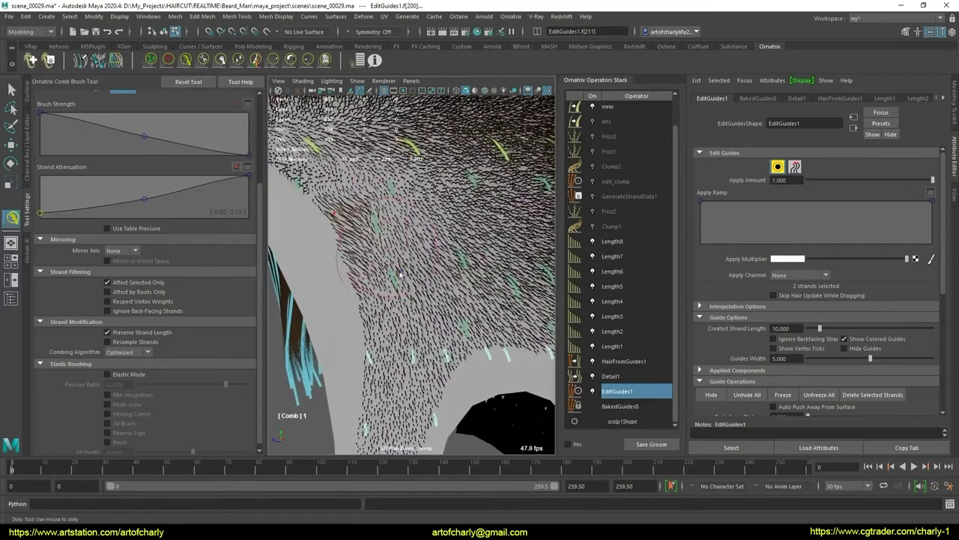
scroll(374, 240, "down", 2)
scroll(412, 276, "up", 3)
middle_click_drag(413, 276, 457, 298, "alt")
scroll(434, 291, "down", 3)
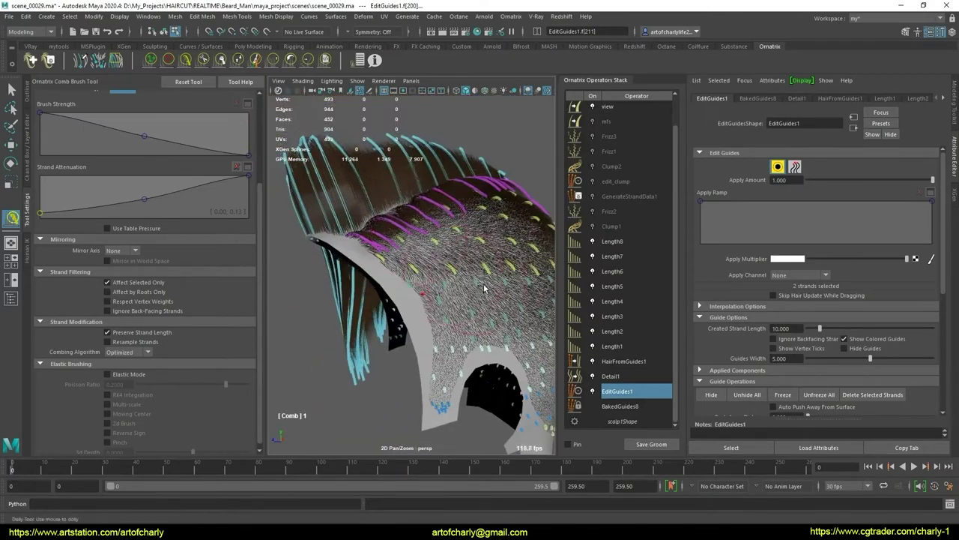
left_click_drag(435, 291, 401, 249, "alt")
scroll(401, 249, "up", 3)
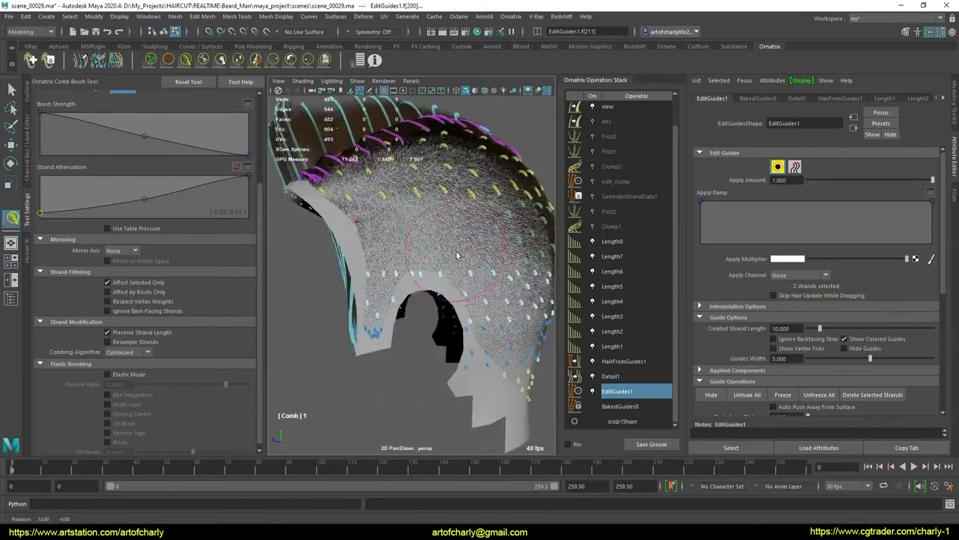
scroll(401, 255, "up", 3)
middle_click_drag(401, 299, 398, 356, "alt")
scroll(398, 356, "up", 2)
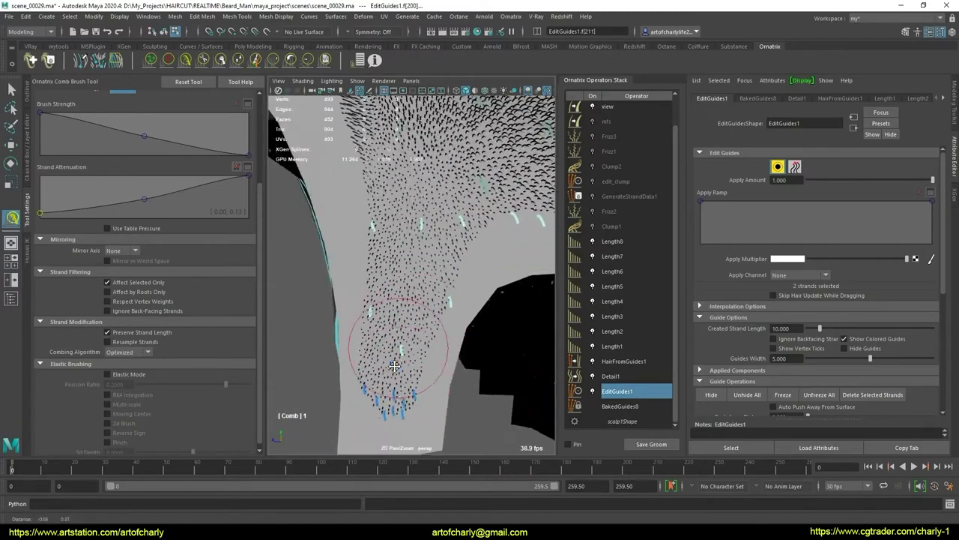
scroll(382, 337, "up", 3)
scroll(367, 322, "up", 3)
scroll(352, 307, "up", 2)
scroll(354, 307, "up", 2)
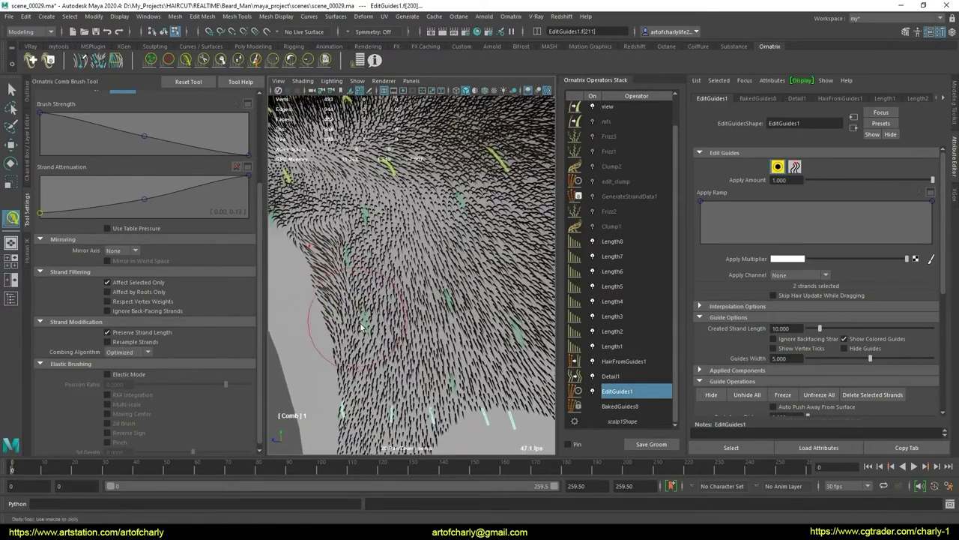
scroll(356, 314, "up", 2)
scroll(358, 322, "up", 2)
scroll(362, 332, "down", 3)
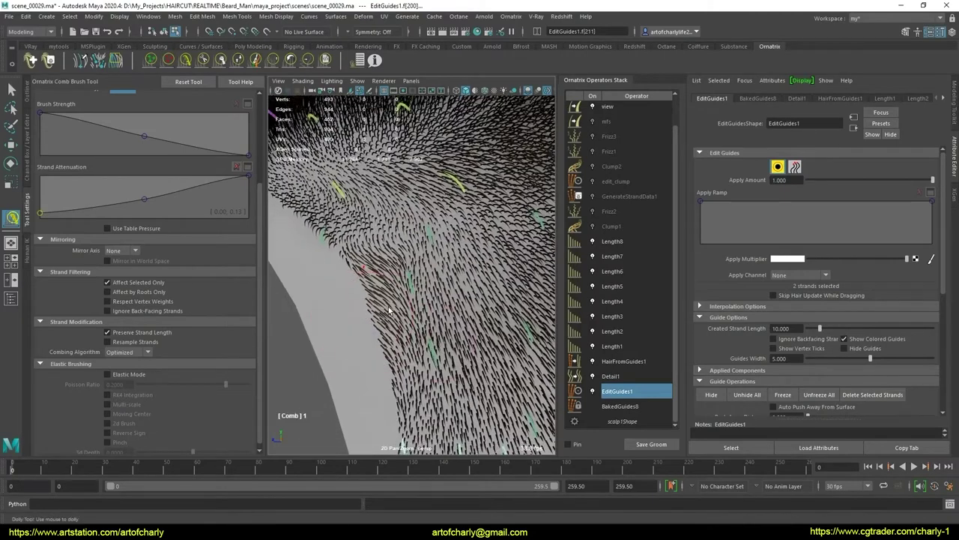
scroll(368, 321, "down", 2)
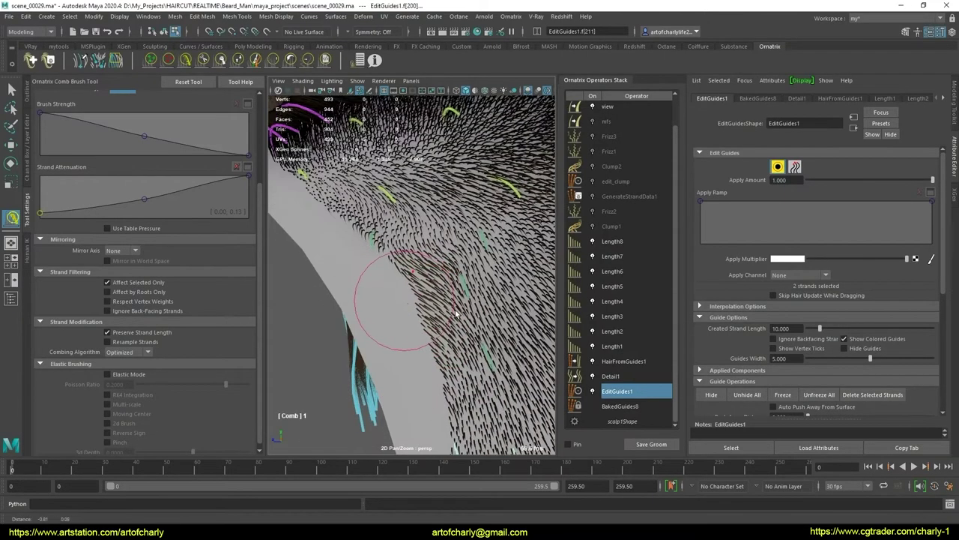
scroll(419, 303, "up", 2)
scroll(457, 292, "up", 2)
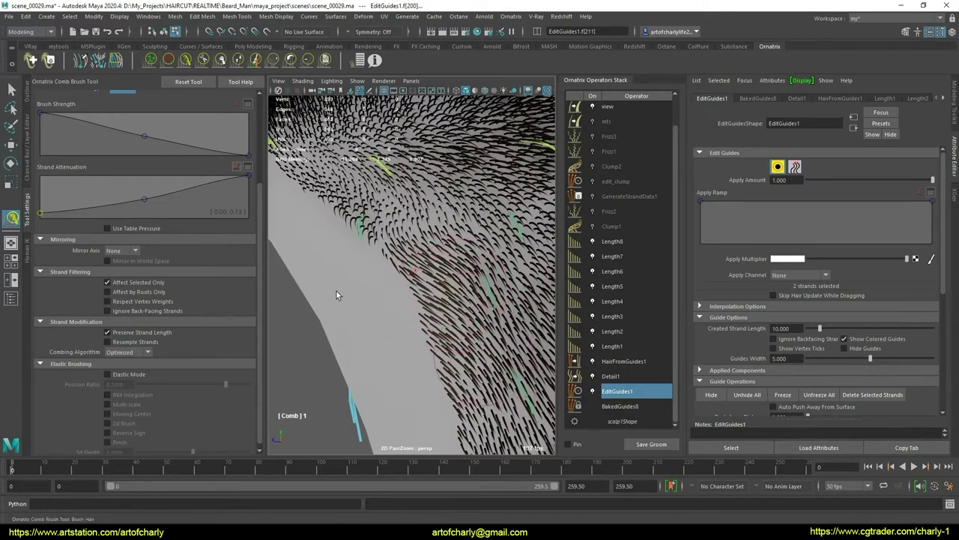
Orbit to a side view of the groom and return to the Select Tool with Q
left_click_drag(337, 294, 435, 295, "alt")
right_click_drag(435, 295, 446, 295, "alt")
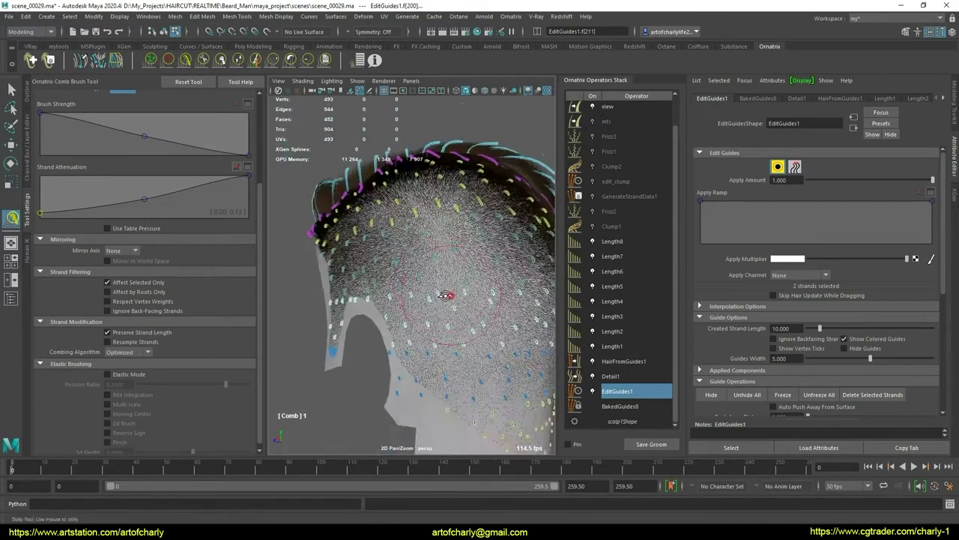
mouse_move(445, 294)
left_mouse_down("alt")
mouse_move(394, 293)
mouse_move(452, 293)
mouse_move(430, 316)
left_mouse_up("alt")
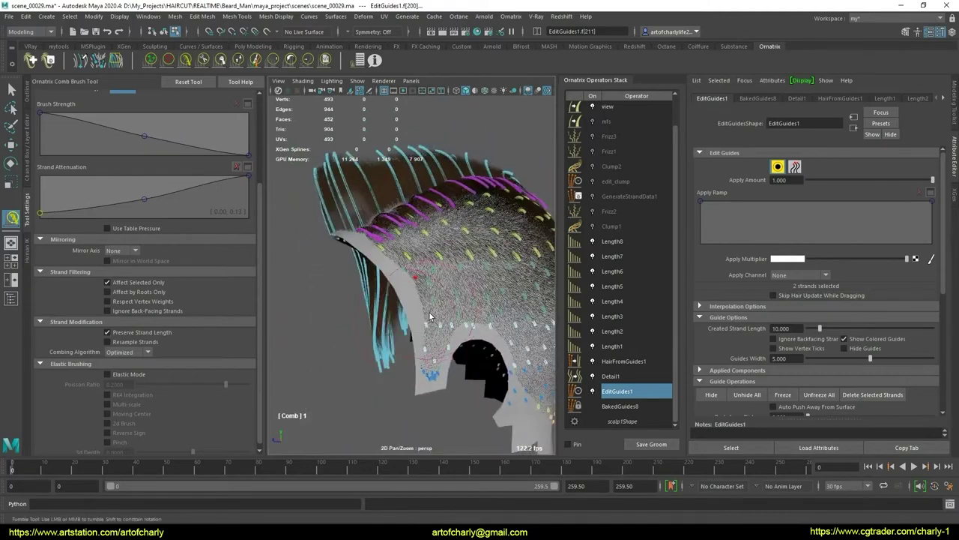
key("q")
scroll(352, 291, "up", 5)
scroll(352, 291, "up", 2)
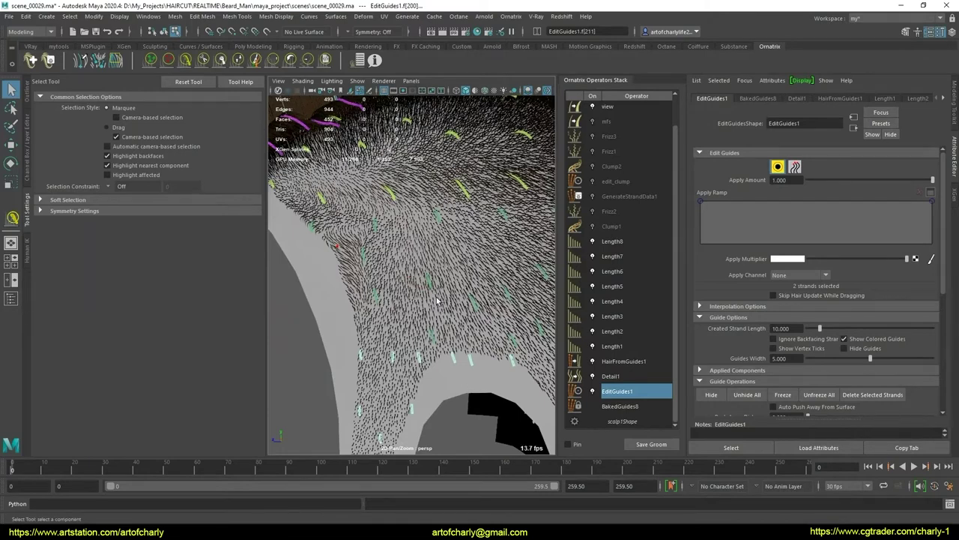
scroll(404, 232, "down", 5)
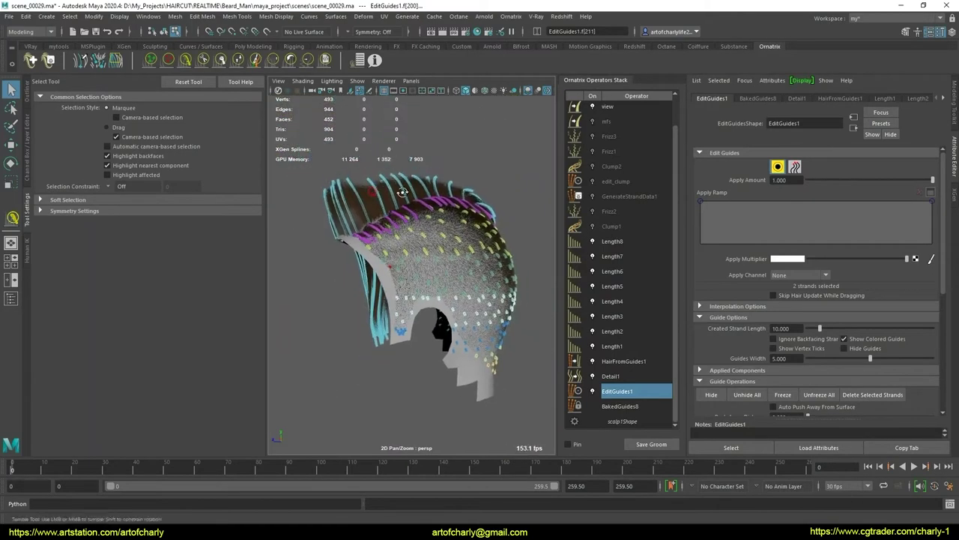
mouse_move(404, 232)
left_mouse_down("alt")
mouse_move(472, 205)
mouse_move(486, 226)
left_mouse_up("alt")
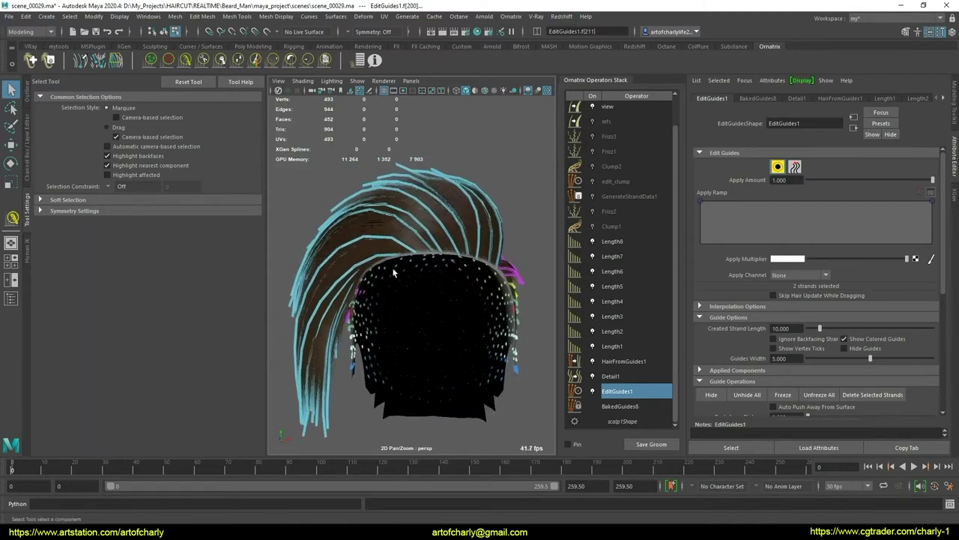
mouse_move(371, 333)
left_mouse_down("alt")
mouse_move(537, 251)
mouse_move(338, 254)
mouse_move(457, 271)
left_mouse_up("alt")
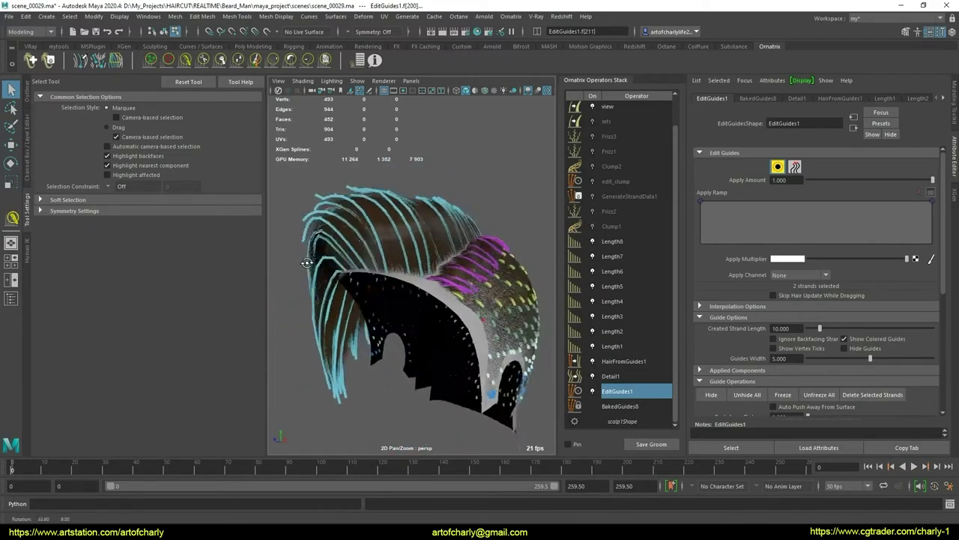
scroll(457, 271, "up", 3)
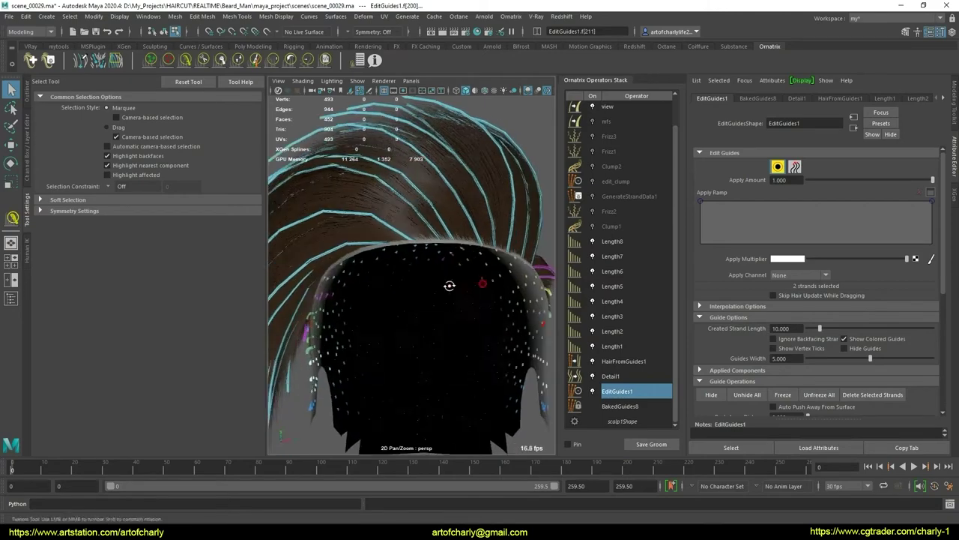
left_click_drag(443, 278, 392, 305, "alt")
mouse_move(391, 306)
right_mouse_down("alt")
mouse_move(455, 259)
mouse_move(419, 278)
right_mouse_up("alt")
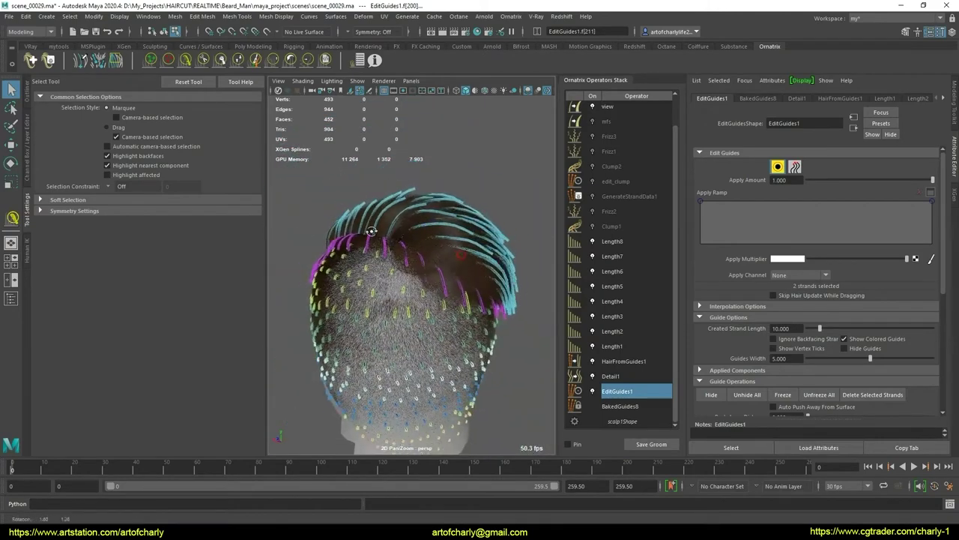
mouse_move(420, 277)
left_mouse_down("alt")
mouse_move(384, 282)
mouse_move(533, 257)
left_mouse_up("alt")
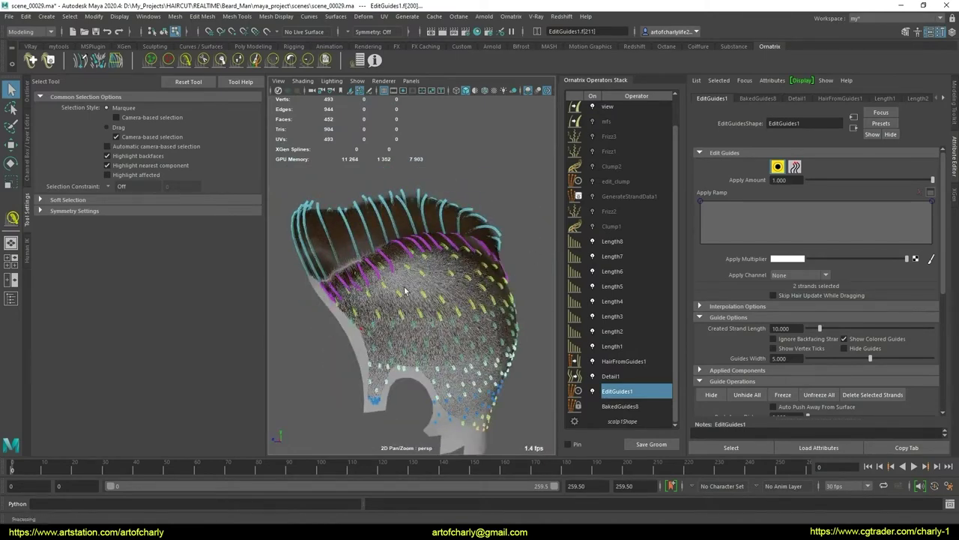
right_click_drag(398, 283, 397, 332, "alt")
mouse_move(398, 332)
left_mouse_down("alt")
mouse_move(363, 363)
mouse_move(544, 280)
mouse_move(412, 334)
mouse_move(444, 288)
mouse_move(453, 241)
left_mouse_up("alt")
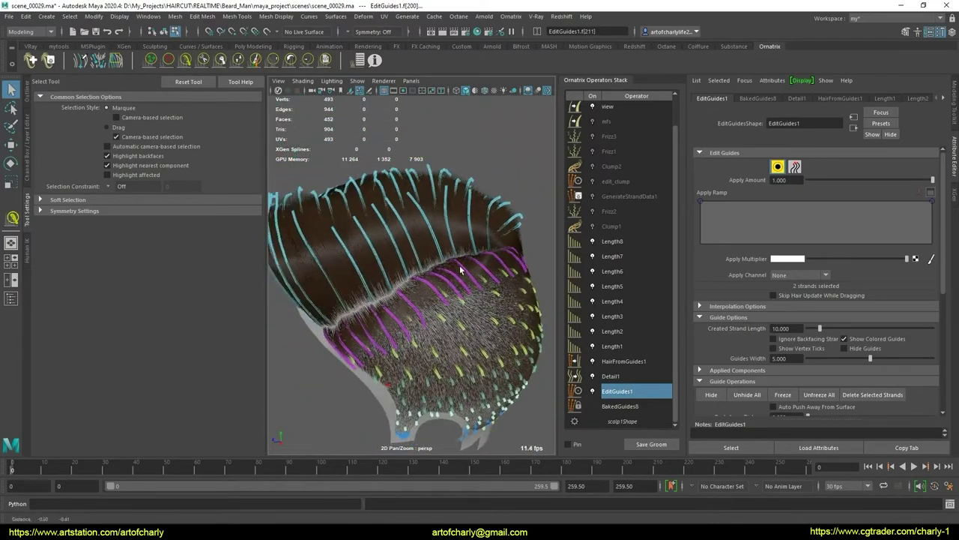
mouse_move(431, 243)
left_mouse_down("alt")
mouse_move(392, 232)
mouse_move(453, 248)
mouse_move(368, 267)
mouse_move(390, 273)
mouse_move(363, 283)
mouse_move(306, 259)
mouse_move(426, 337)
mouse_move(541, 313)
mouse_move(431, 247)
mouse_move(432, 308)
mouse_move(501, 276)
left_mouse_up("alt")
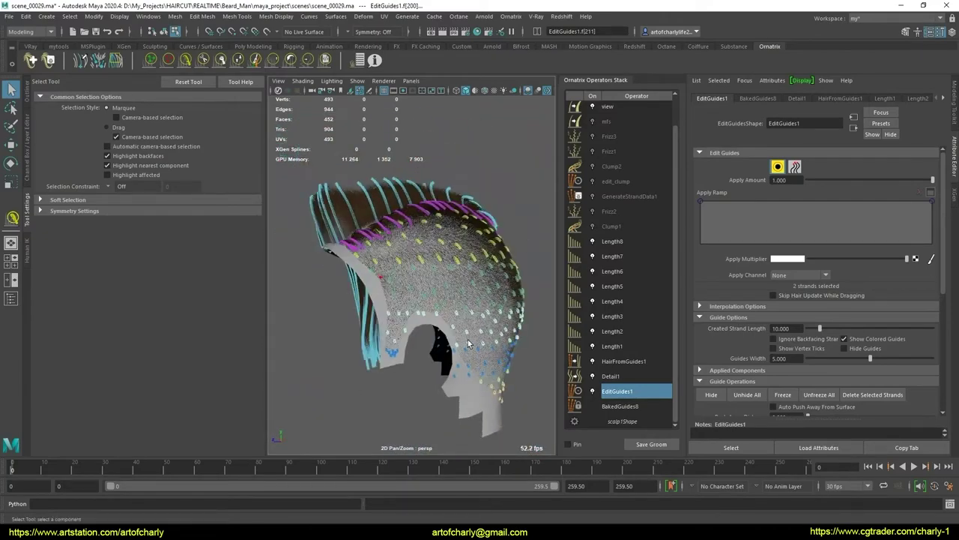
scroll(457, 333, "up", 5)
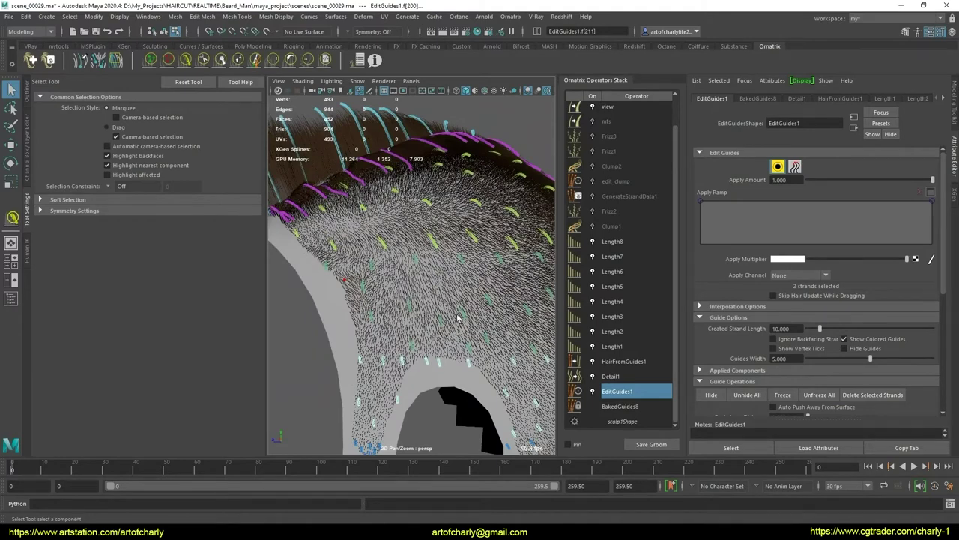
left_click_drag(439, 357, 373, 334, "alt")
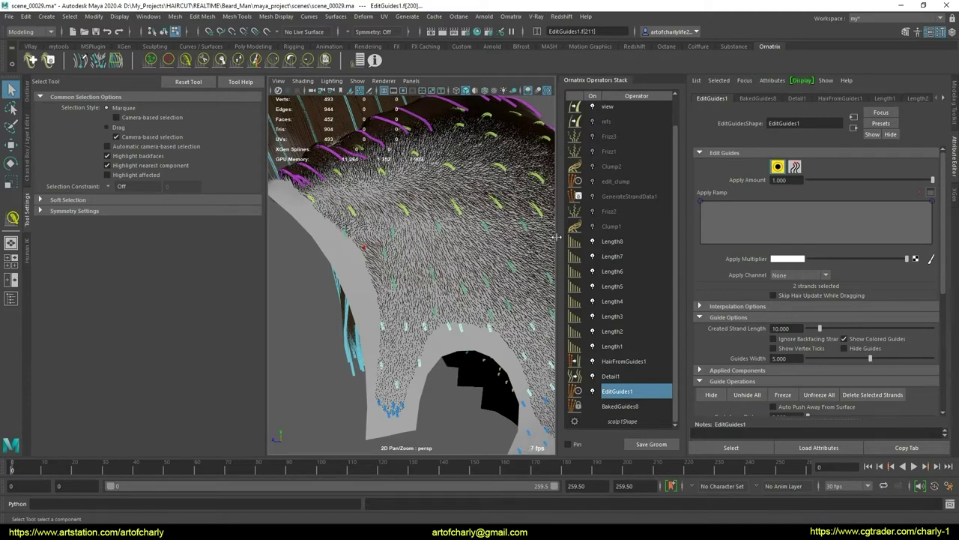
Preview the groom with a Length operator off, re-enable it, and show HairFromGuides1's hair again
left_click(592, 301)
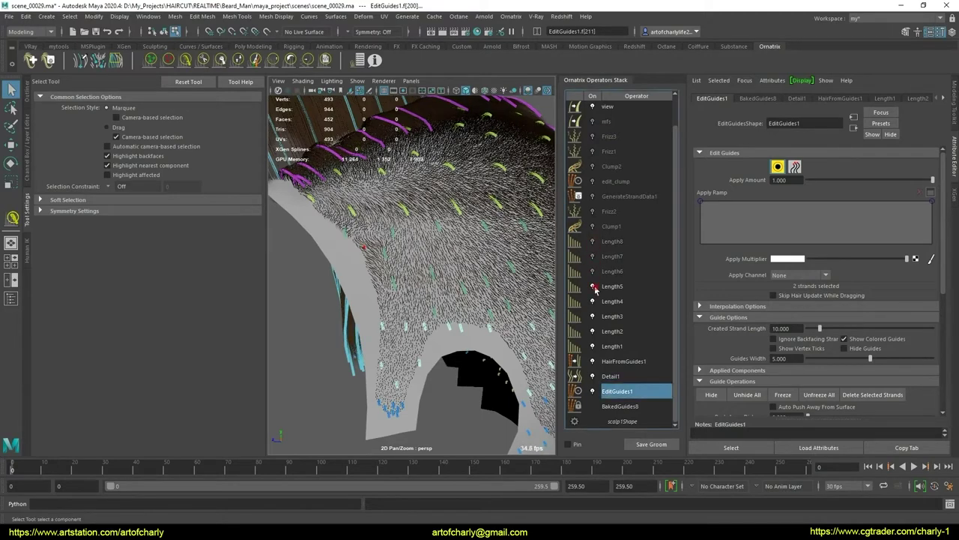
left_click(592, 301)
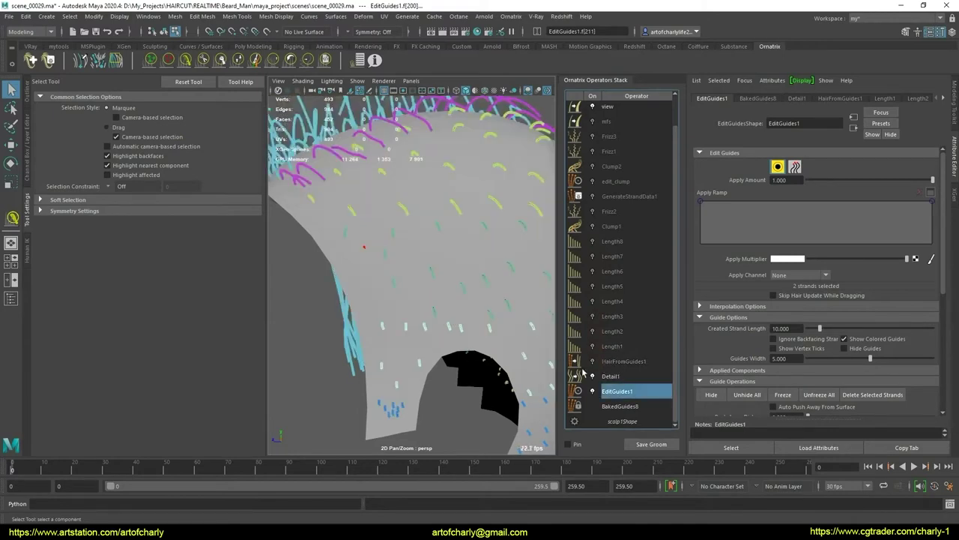
left_click(593, 361)
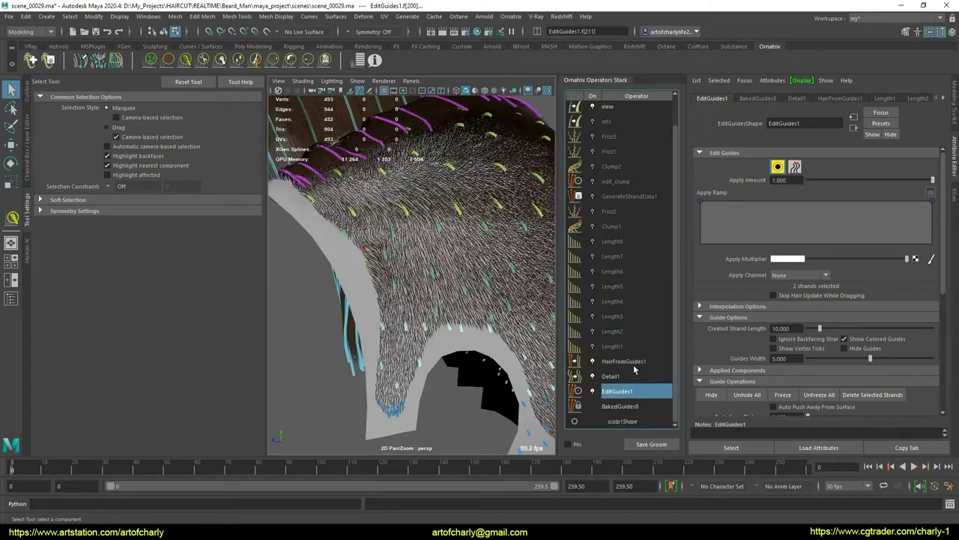
left_click_drag(469, 348, 409, 279, "alt")
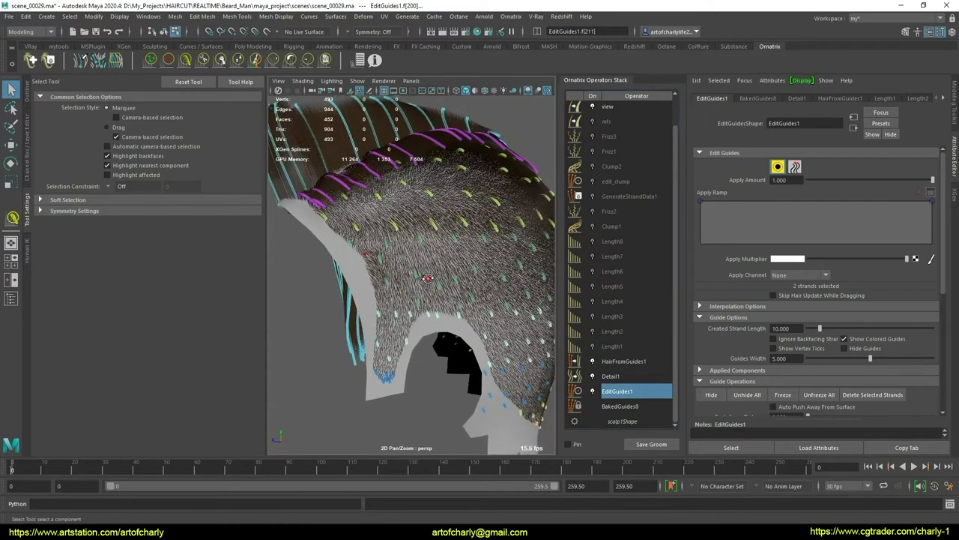
scroll(409, 279, "up", 3)
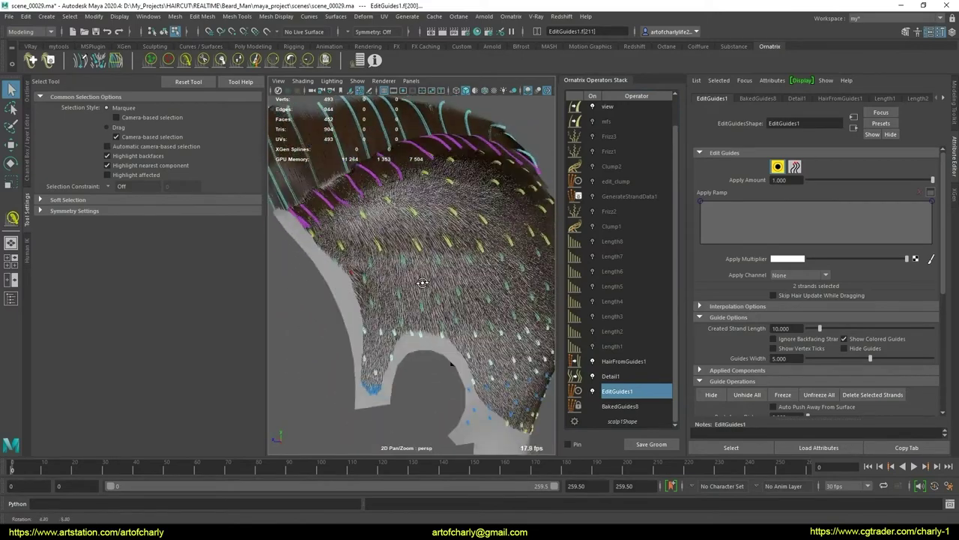
scroll(408, 324, "up", 2)
scroll(409, 325, "down", 2)
scroll(413, 324, "down", 2)
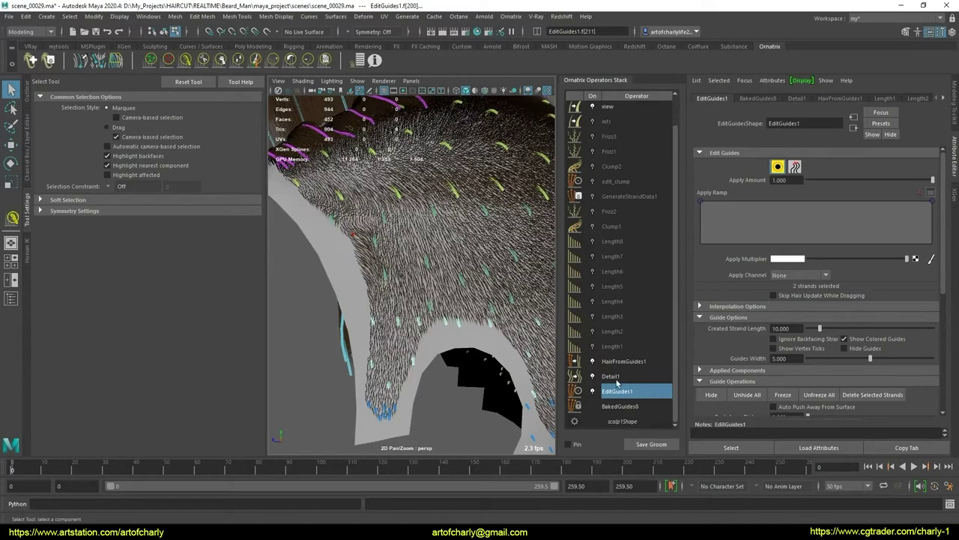
Select HairFromGuides1 and insert a Surface Comb operator above it from the Ornatrix menu
left_click(622, 360)
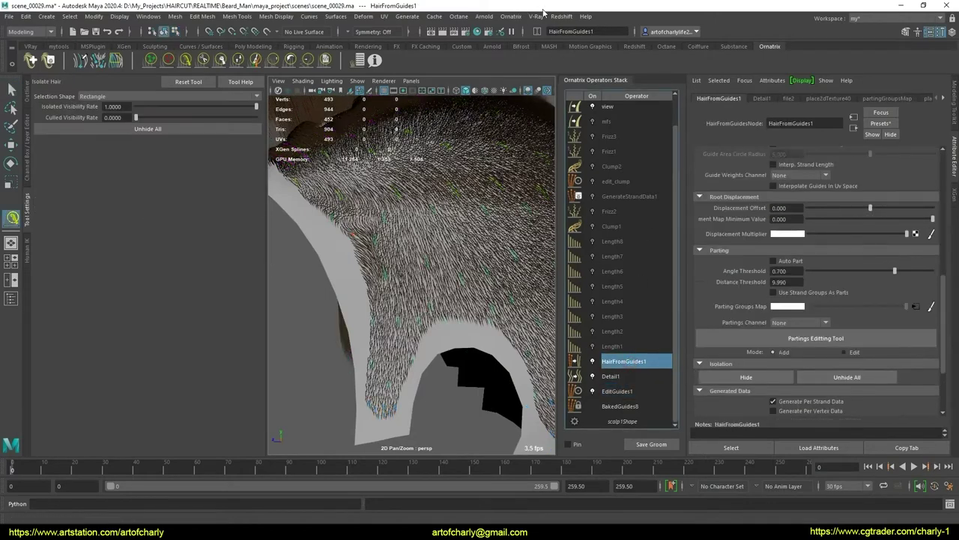
left_click(513, 17)
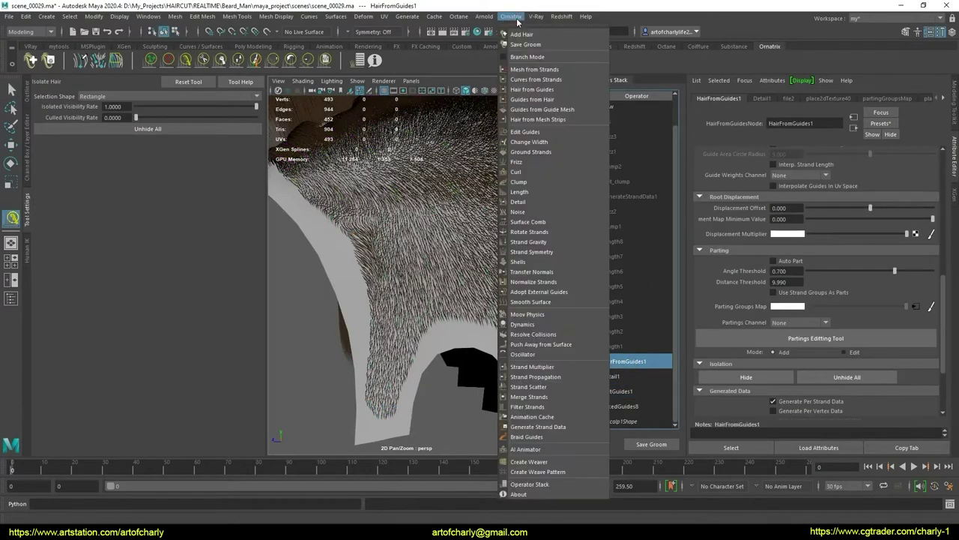
left_click(539, 224)
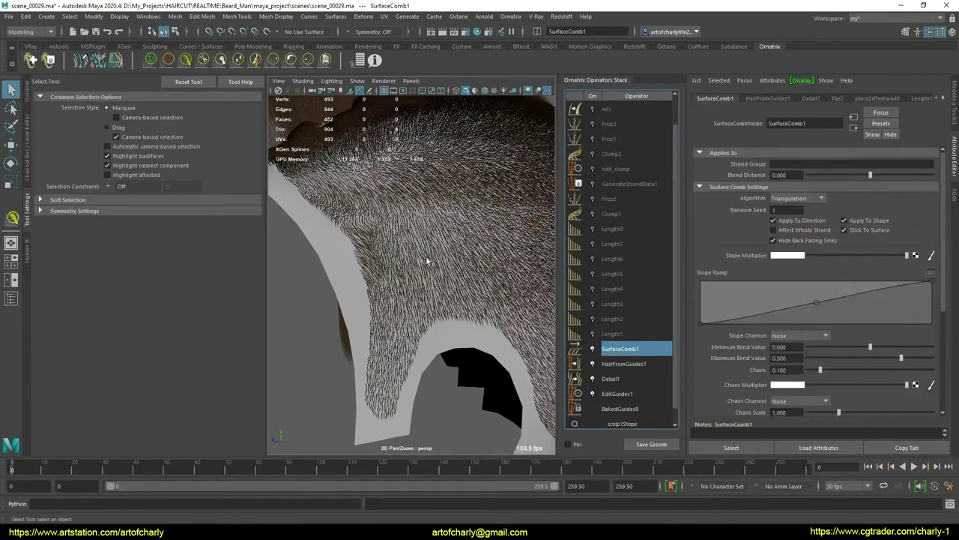
Place two sinks on the scalp with the Sinks Editing Tool to comb the hair
mouse_move(426, 260)
left_mouse_down("alt")
mouse_move(437, 255)
mouse_move(417, 274)
mouse_move(444, 284)
left_mouse_up("alt")
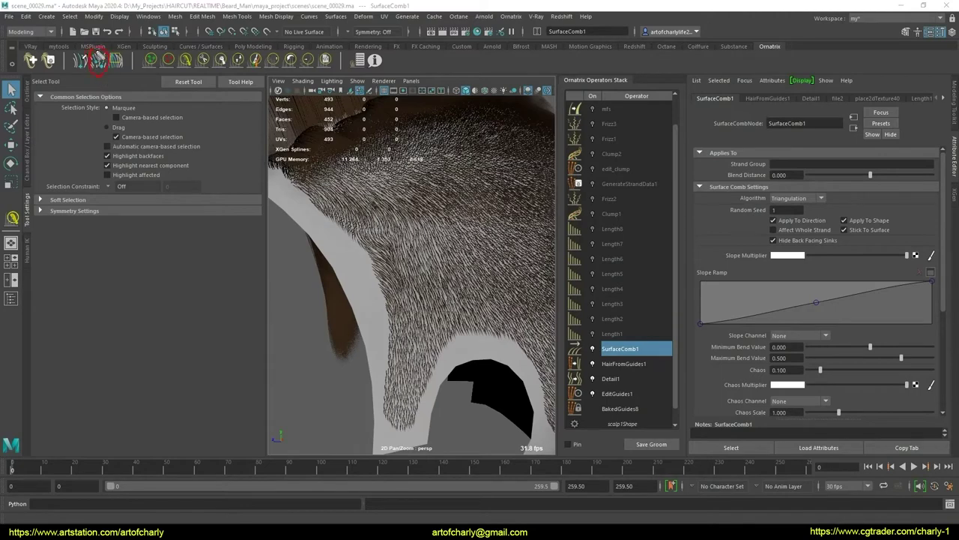
left_click(98, 58)
scroll(374, 242, "up", 2)
scroll(376, 251, "up", 3)
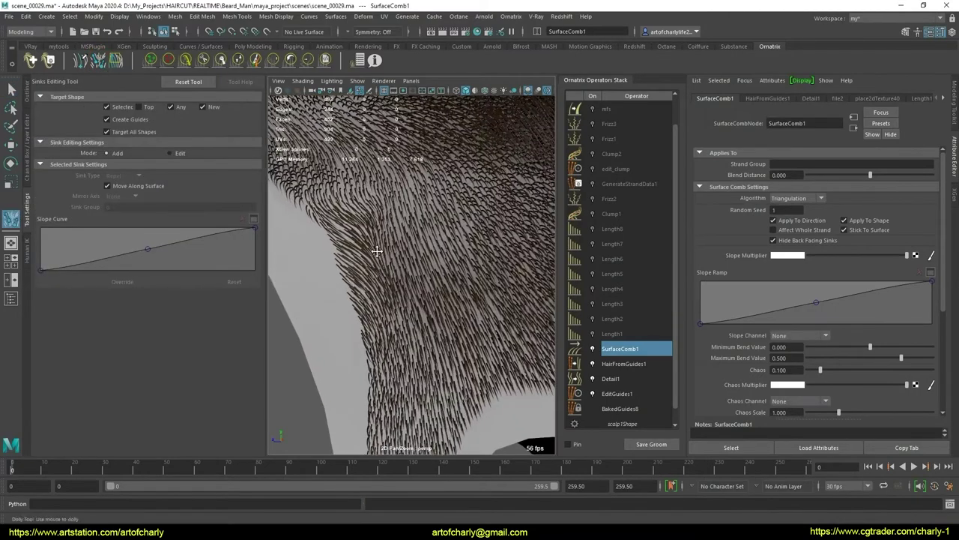
scroll(376, 251, "up", 2)
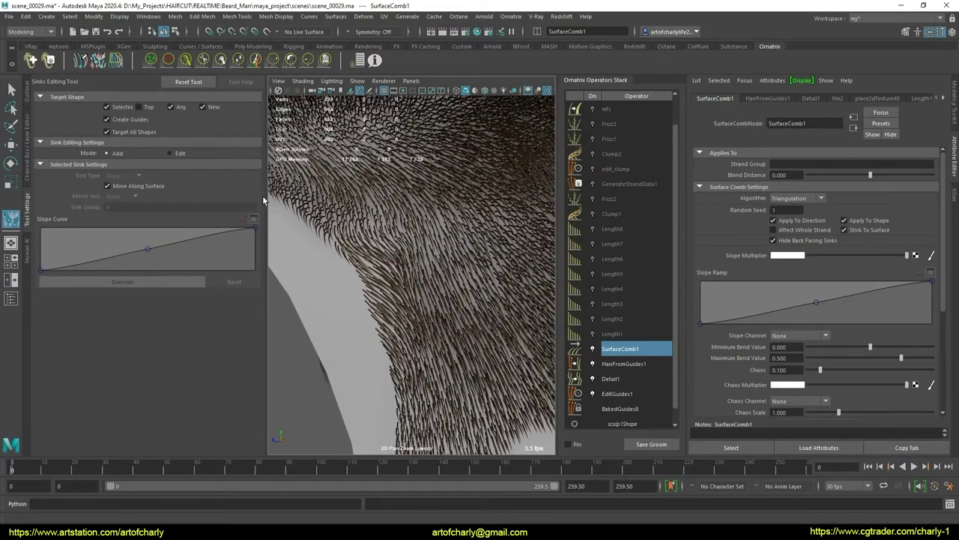
scroll(368, 267, "up", 2)
scroll(379, 292, "up", 2)
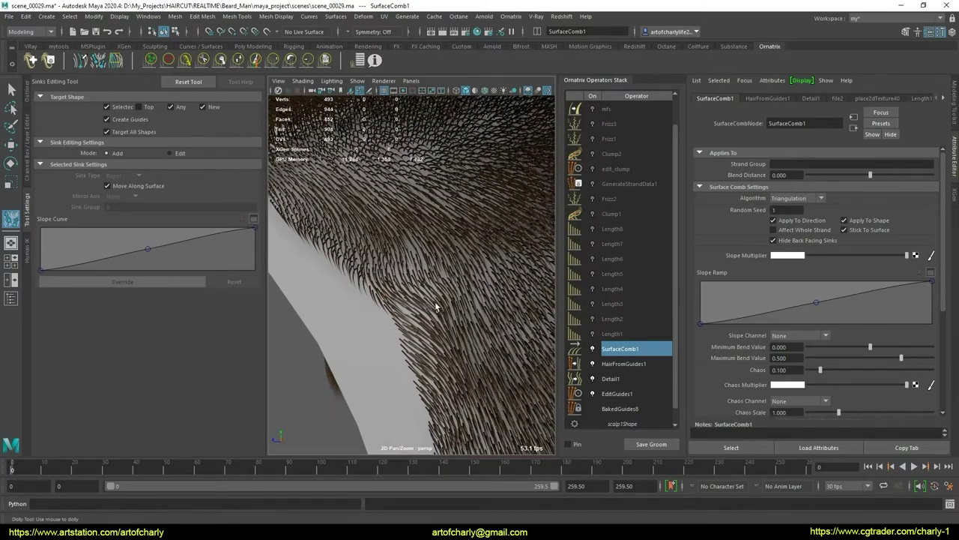
left_click(443, 247)
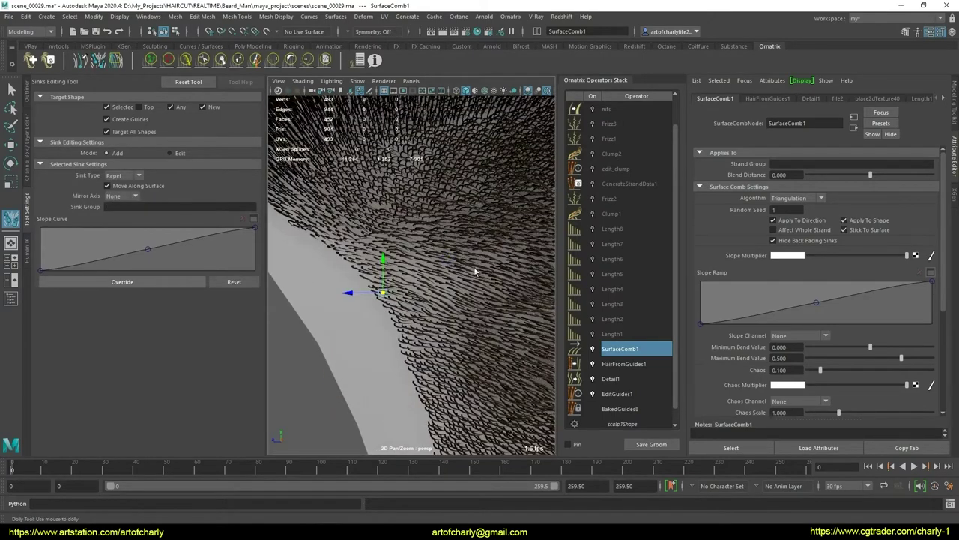
left_click(423, 327)
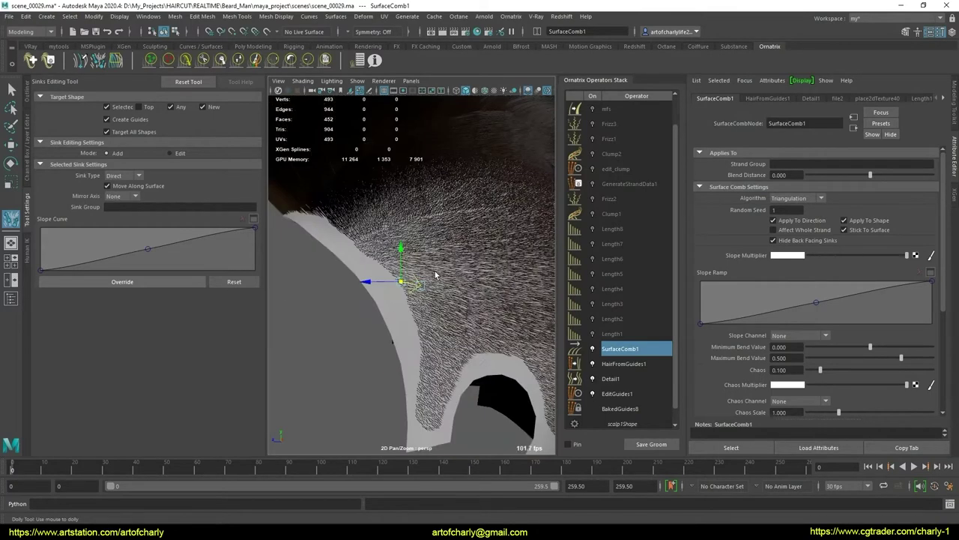
Review the combed hair from behind, then delete SurfaceComb1 from the operator stack
scroll(439, 258, "down", 2)
mouse_move(439, 243)
left_mouse_down("alt")
mouse_move(516, 217)
mouse_move(360, 230)
left_mouse_up("alt")
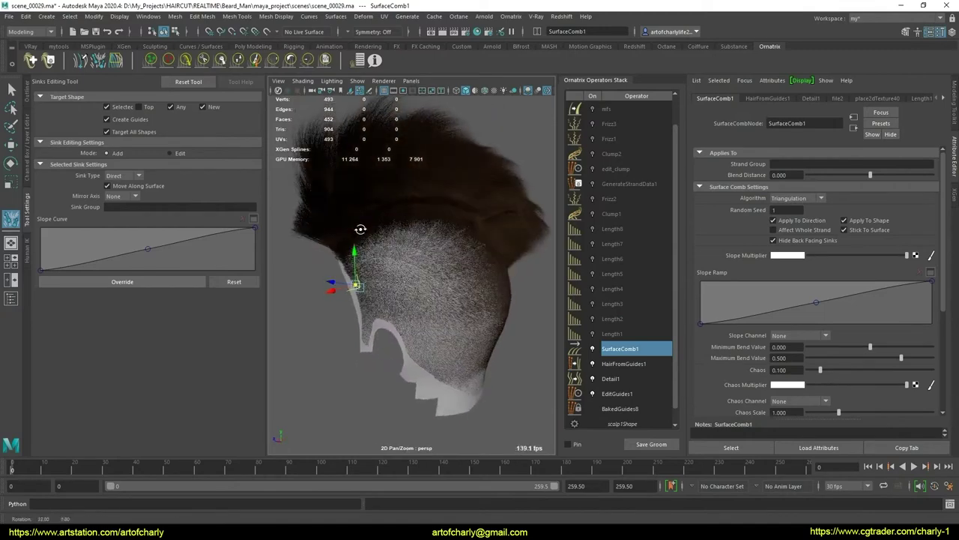
mouse_move(536, 318)
left_mouse_down("alt")
mouse_move(422, 325)
mouse_move(514, 305)
mouse_move(647, 295)
mouse_move(535, 315)
left_mouse_up("alt")
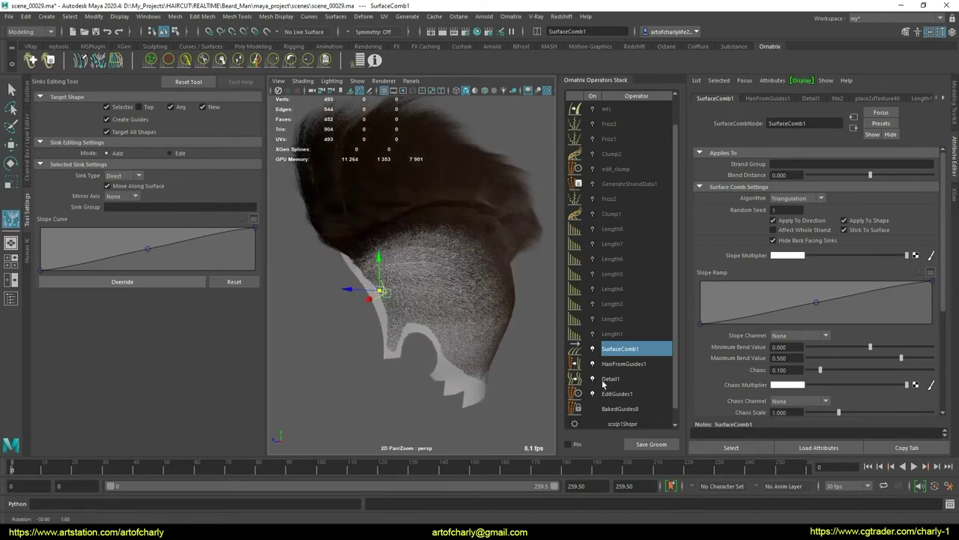
right_click(633, 349)
Delete the SurfaceComb1 operator and tumble around the head to view the shaved region
left_click(660, 351)
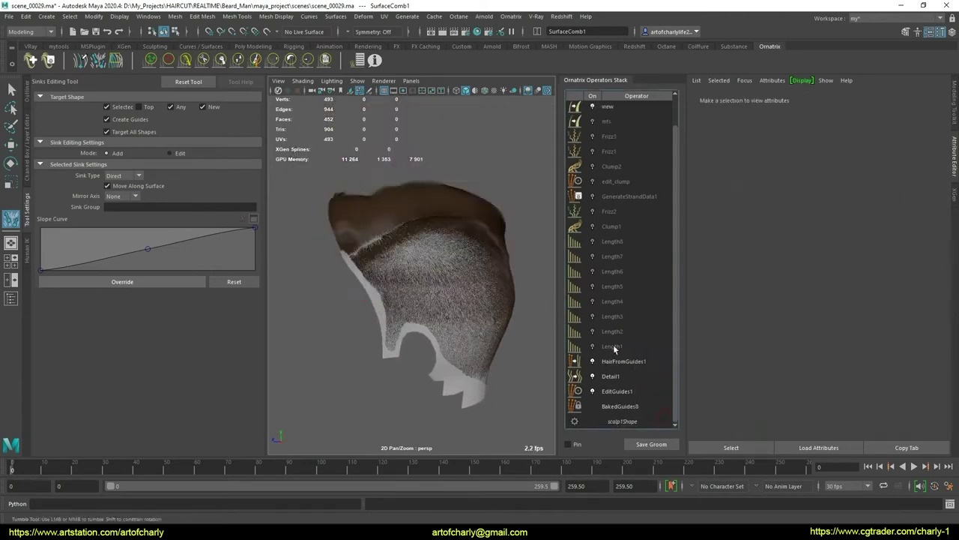
left_click_drag(461, 314, 438, 323, "alt")
right_click_drag(438, 323, 442, 321, "alt")
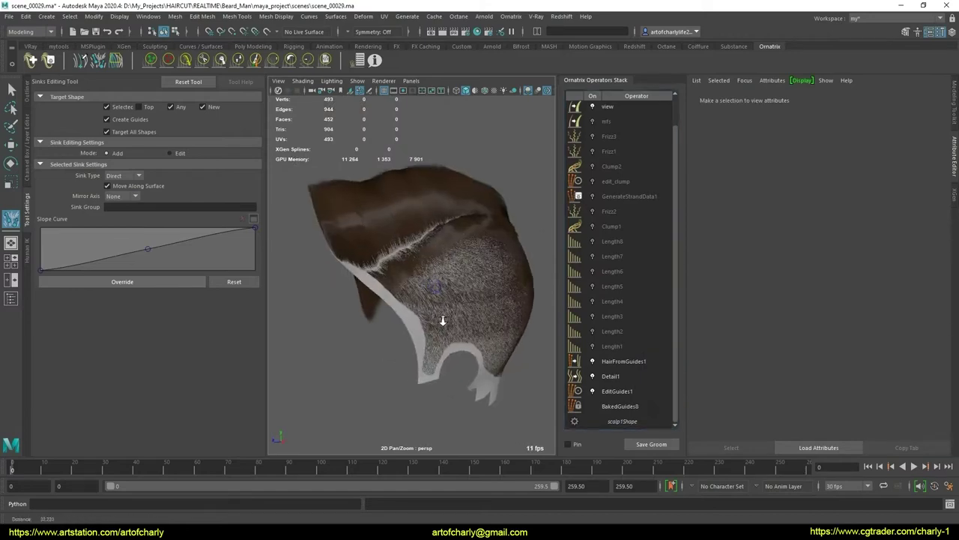
mouse_move(442, 321)
left_mouse_down("alt")
mouse_move(428, 300)
mouse_move(434, 336)
mouse_move(435, 293)
mouse_move(323, 300)
mouse_move(338, 317)
mouse_move(429, 285)
mouse_move(381, 275)
mouse_move(407, 291)
mouse_move(418, 278)
mouse_move(517, 268)
mouse_move(540, 300)
left_mouse_up("alt")
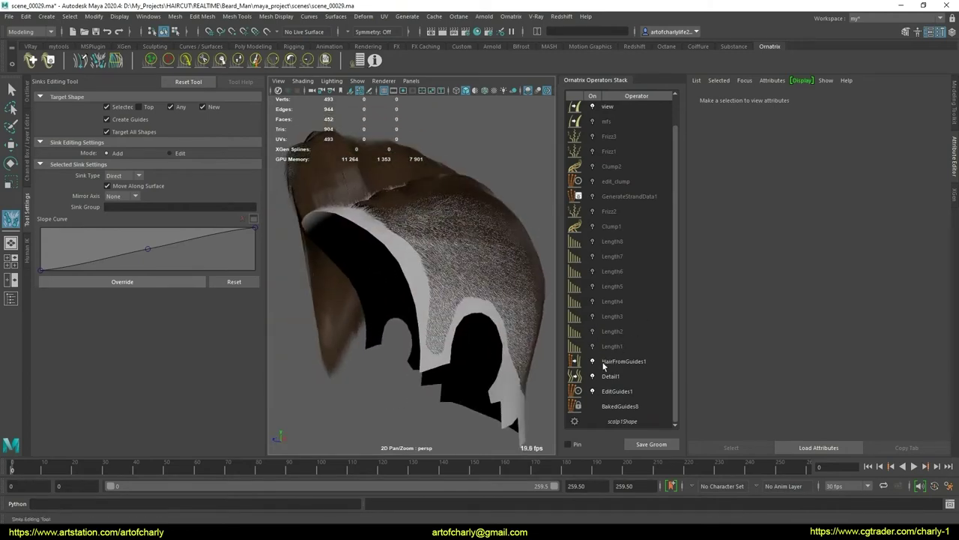
Inspect the scalp guides under EditGuides1 in strand selection mode, then select GenerateStrandData1
left_click(637, 391)
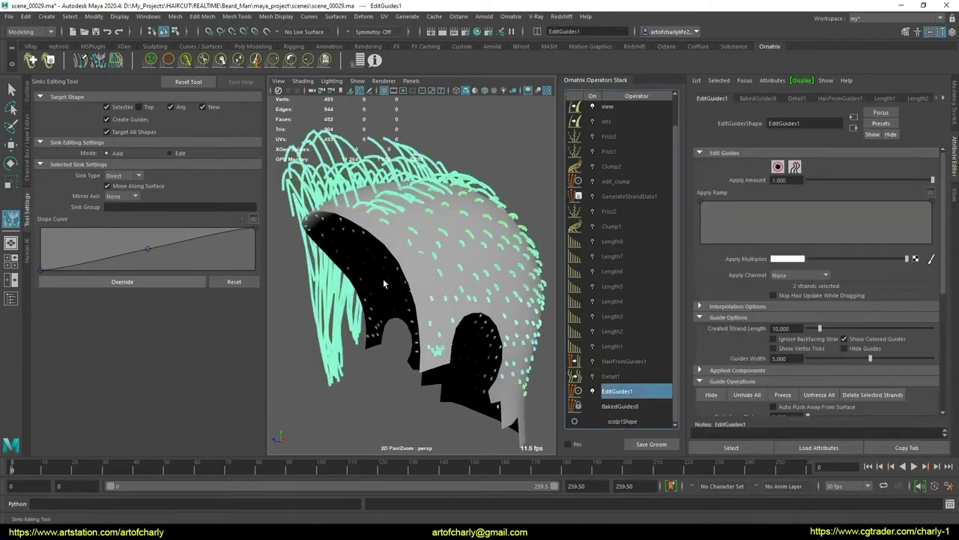
left_click_drag(383, 283, 450, 279, "alt")
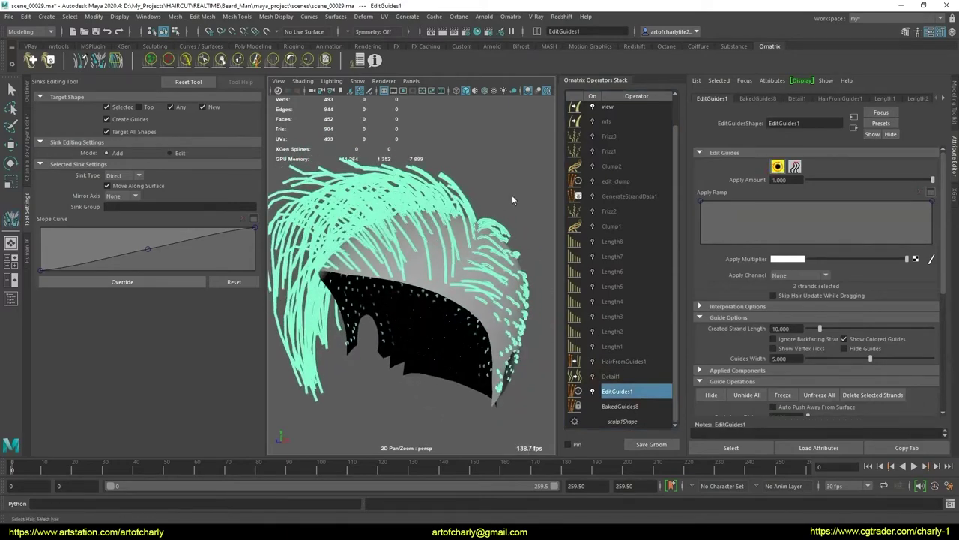
key("q")
mouse_move(512, 199)
left_mouse_down("alt")
mouse_move(407, 262)
mouse_move(387, 156)
left_mouse_up("alt")
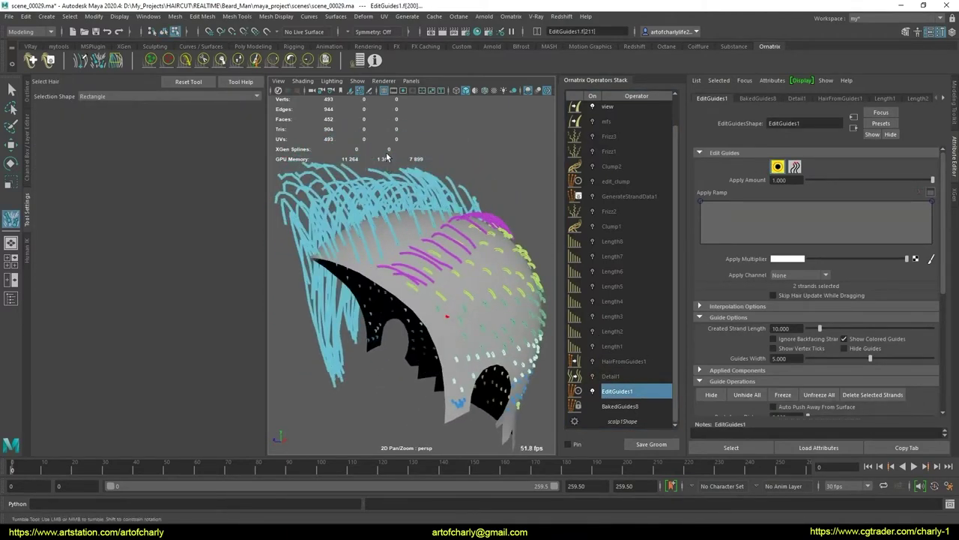
mouse_move(304, 246)
left_mouse_down("alt")
mouse_move(409, 237)
mouse_move(417, 272)
mouse_move(374, 248)
left_mouse_up("alt")
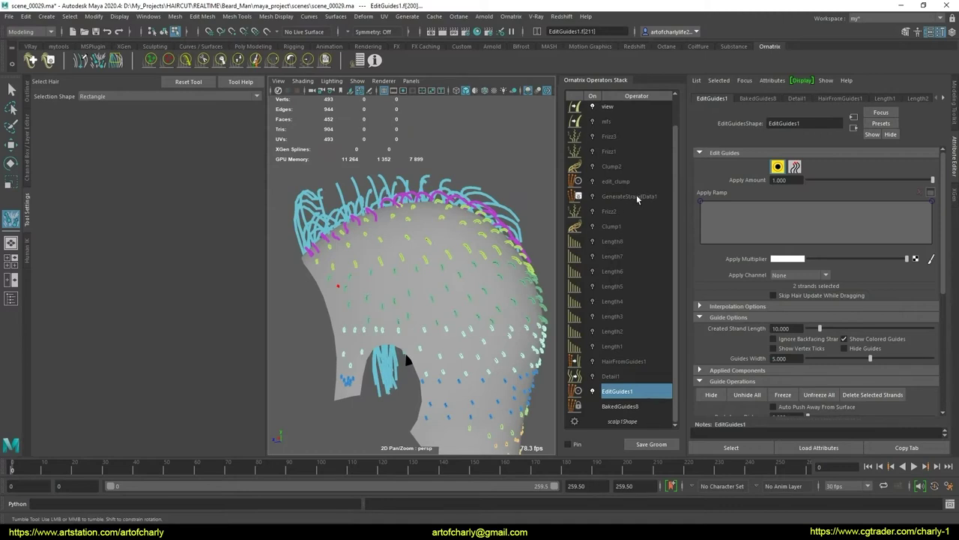
left_click_drag(589, 201, 665, 206)
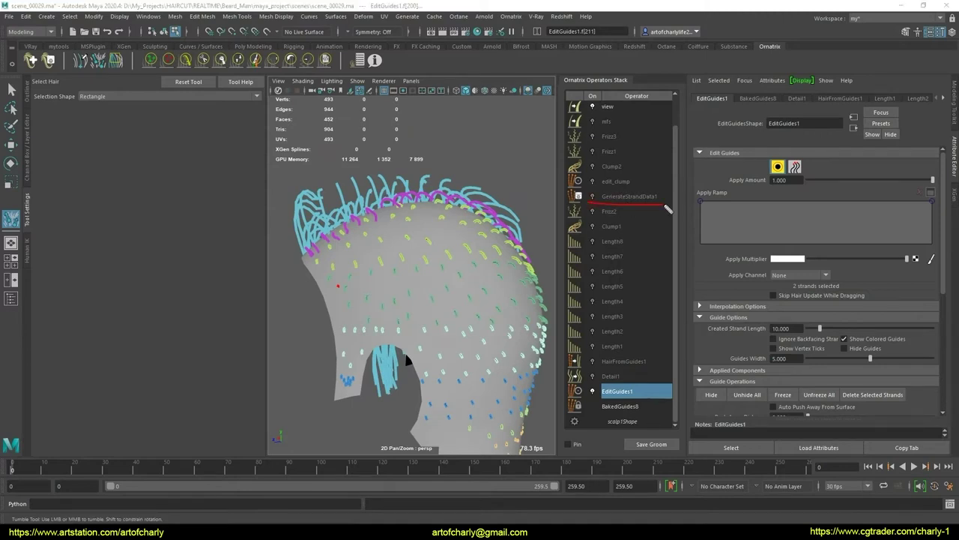
mouse_move(424, 282)
left_mouse_down("alt")
mouse_move(453, 284)
mouse_move(488, 267)
left_mouse_up("alt")
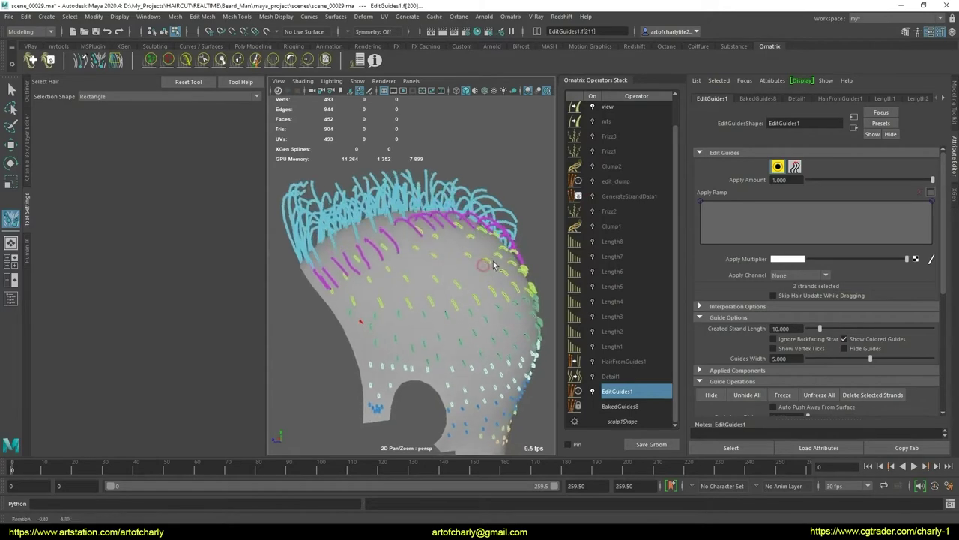
left_click(622, 198)
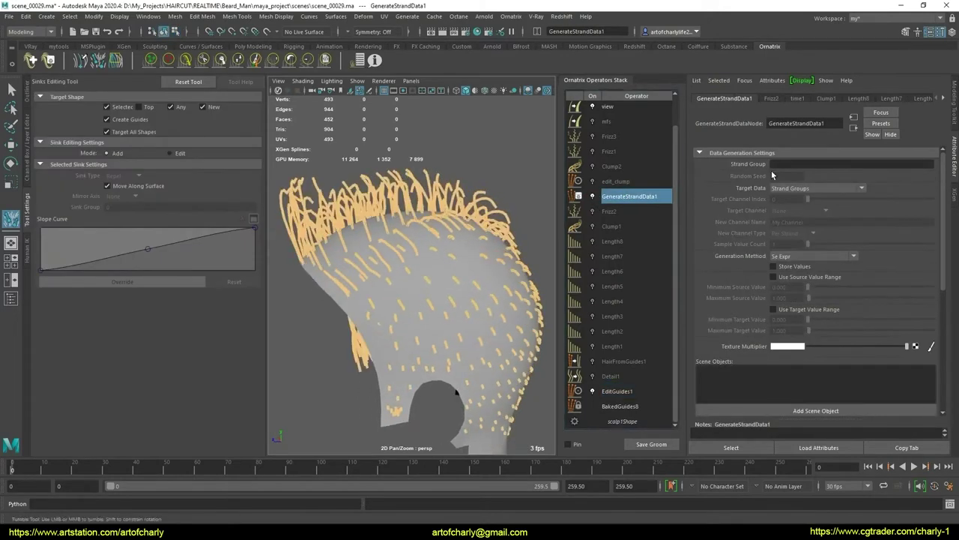
Add an Edit Guides operator from the Ornatrix menu, then delete the new EditGuides2
left_click(511, 16)
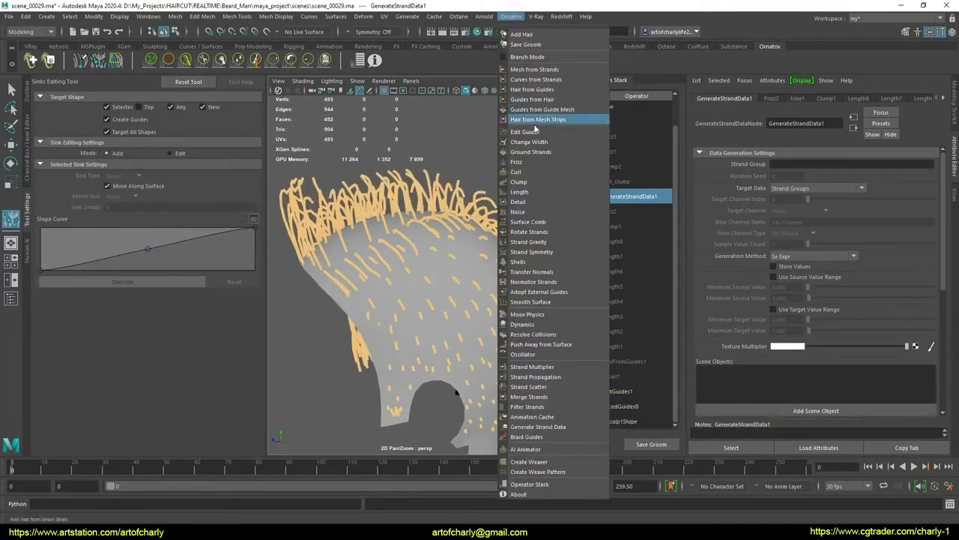
left_click(554, 129)
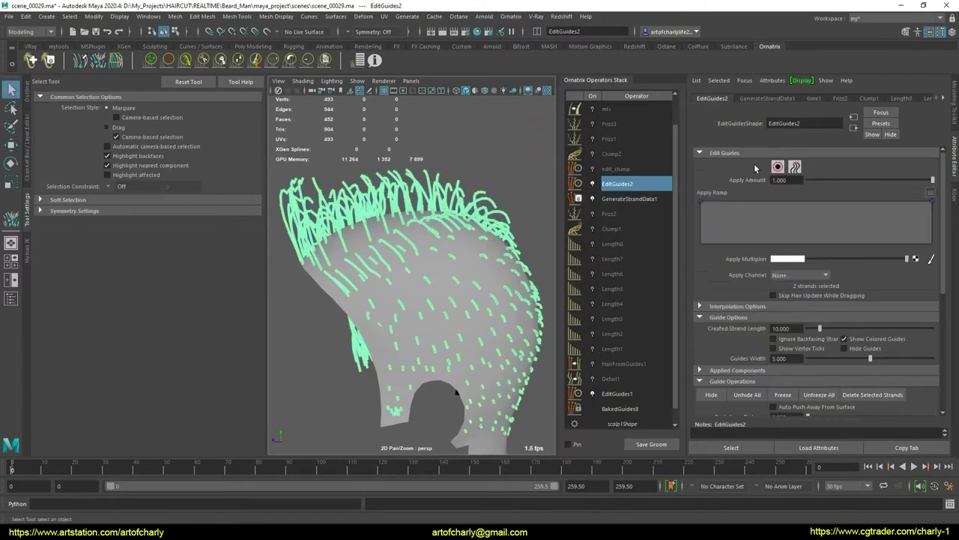
left_click(778, 166)
left_click_drag(479, 225, 528, 213, "alt")
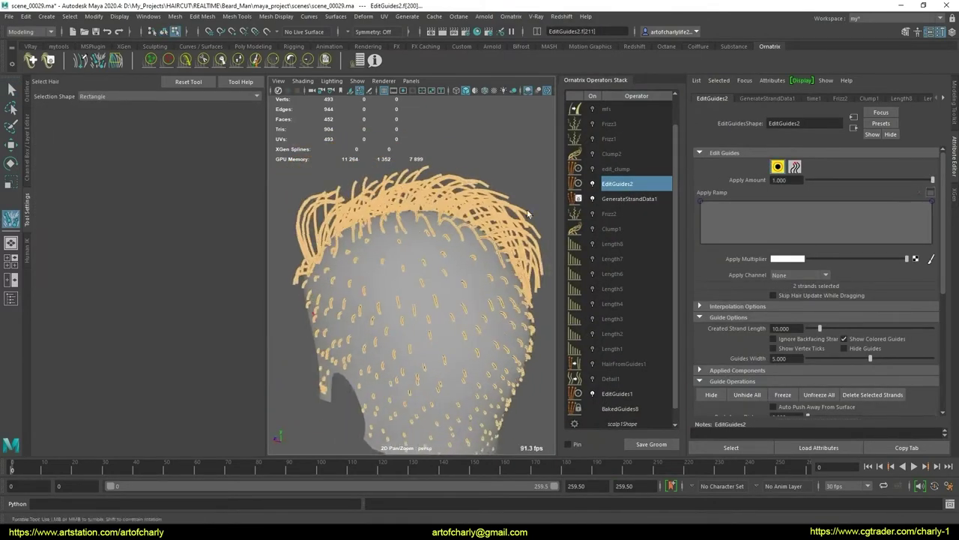
right_click(634, 188)
left_click(659, 254)
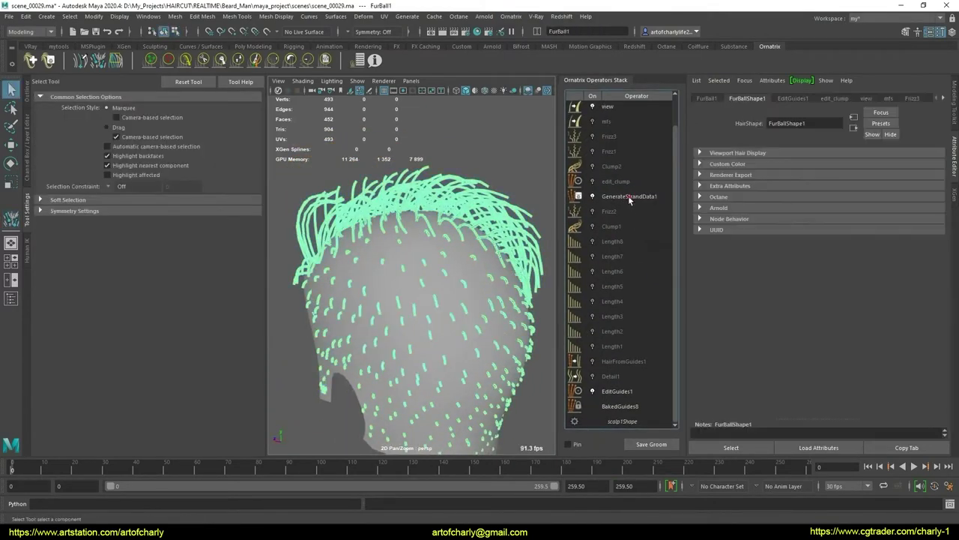
Colour the strands by group and bring up Detail1 (70 view/render points, 0.400 smoothing)
left_click(628, 195)
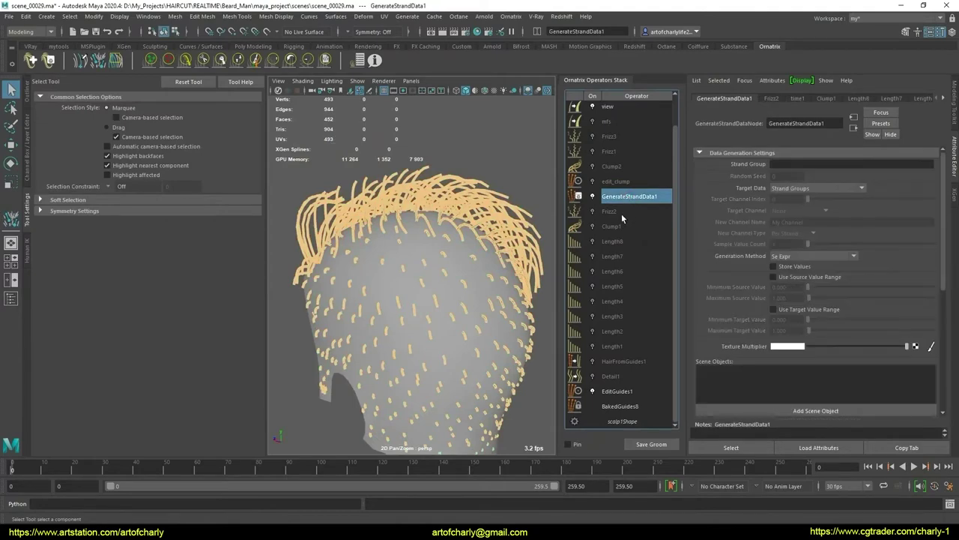
left_click(621, 214)
left_click(628, 196)
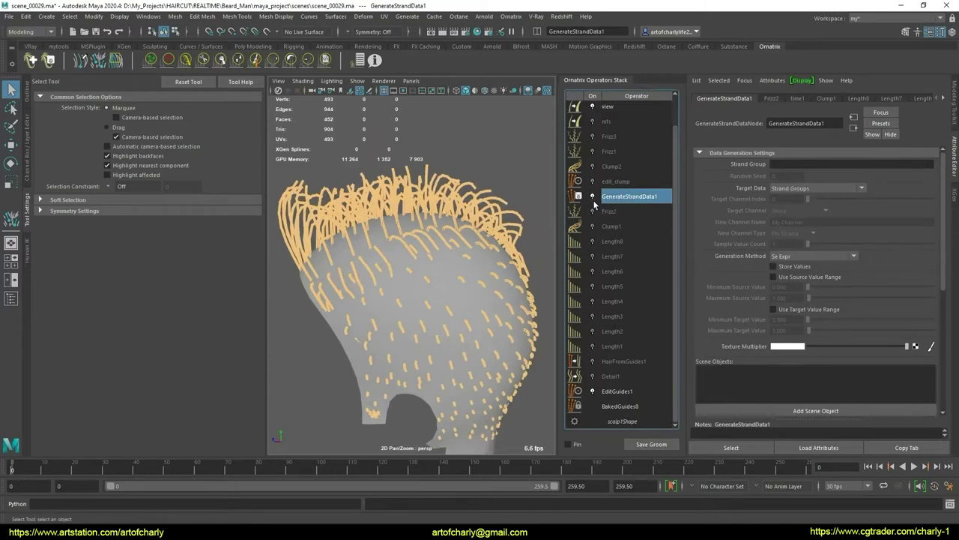
left_click(593, 197)
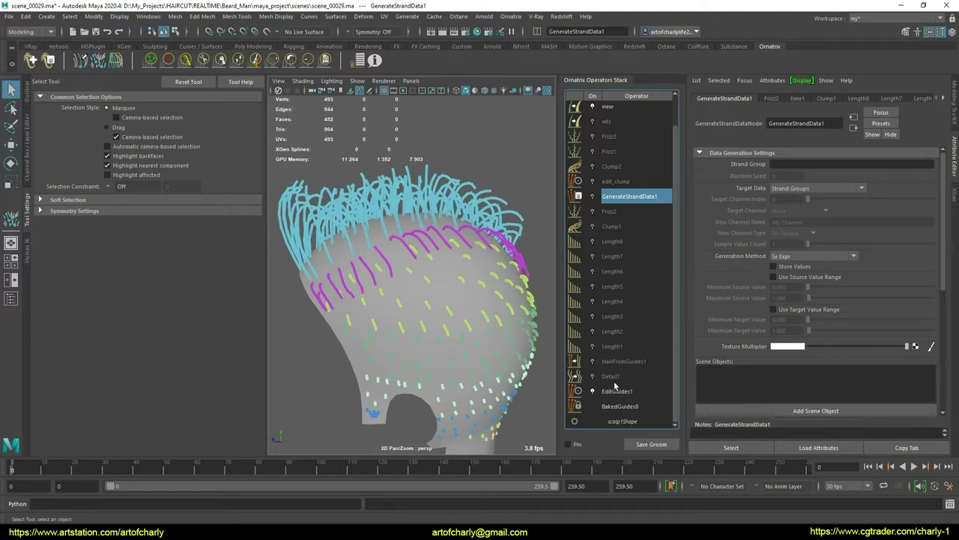
left_click(619, 242)
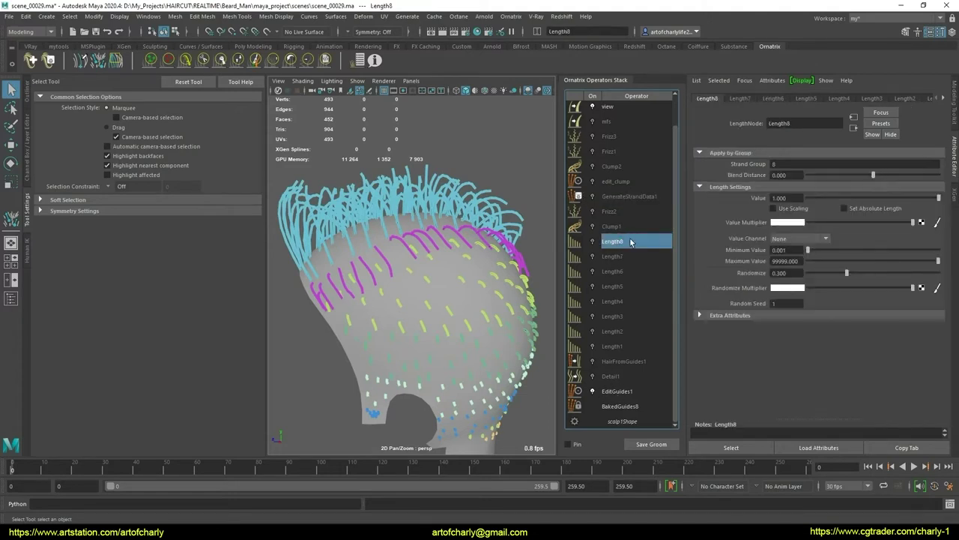
left_click(611, 375)
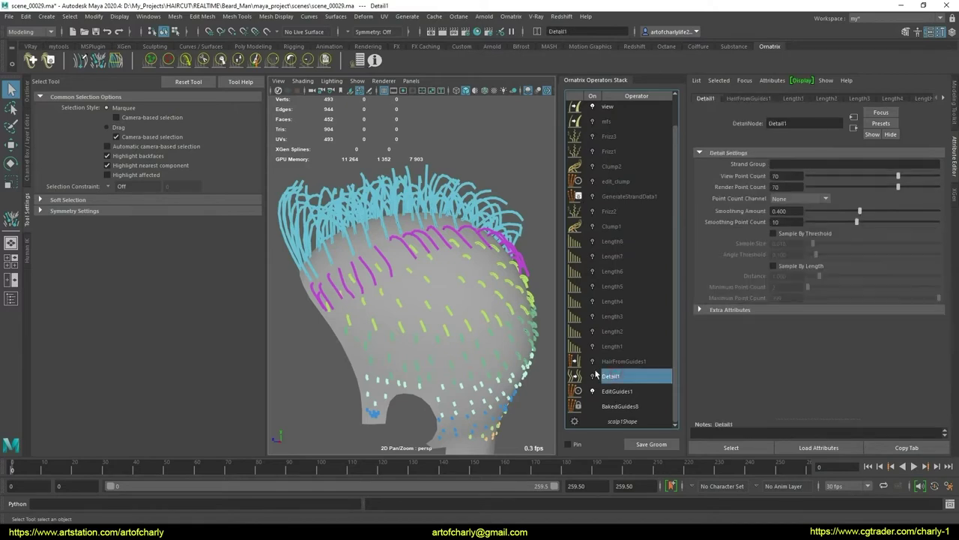
Display the final hair from HairFromGuides1 and cut its Render Count from 120000 to 30000
left_click(622, 362)
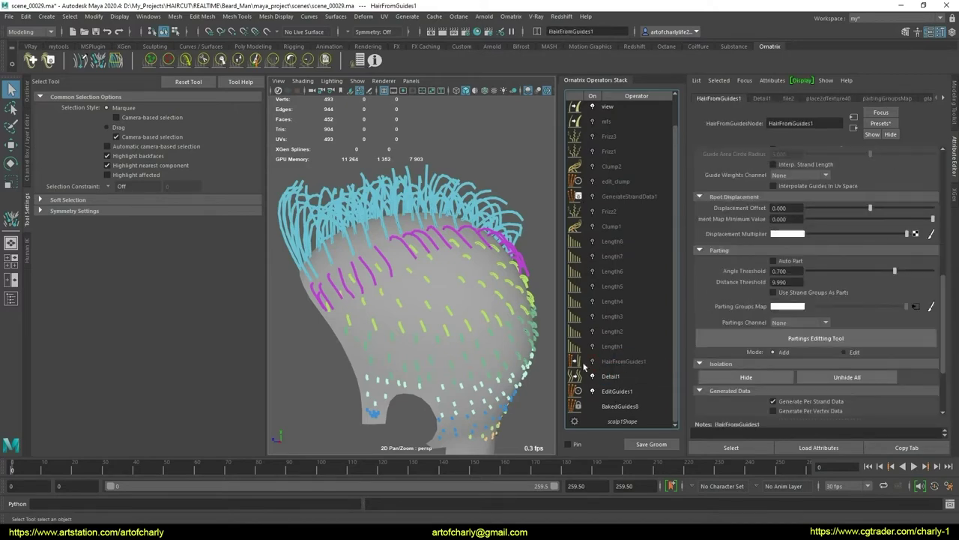
left_click(609, 360)
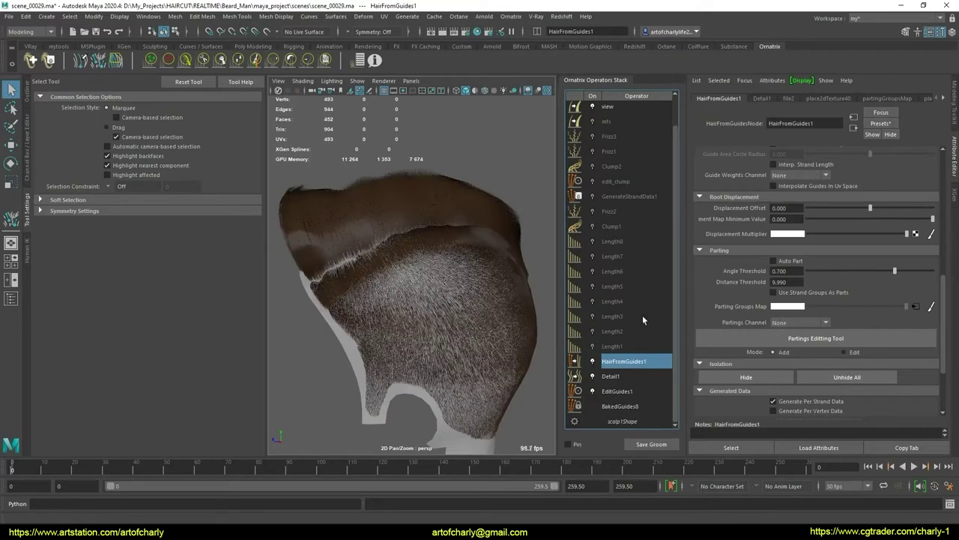
scroll(794, 259, "up", 4)
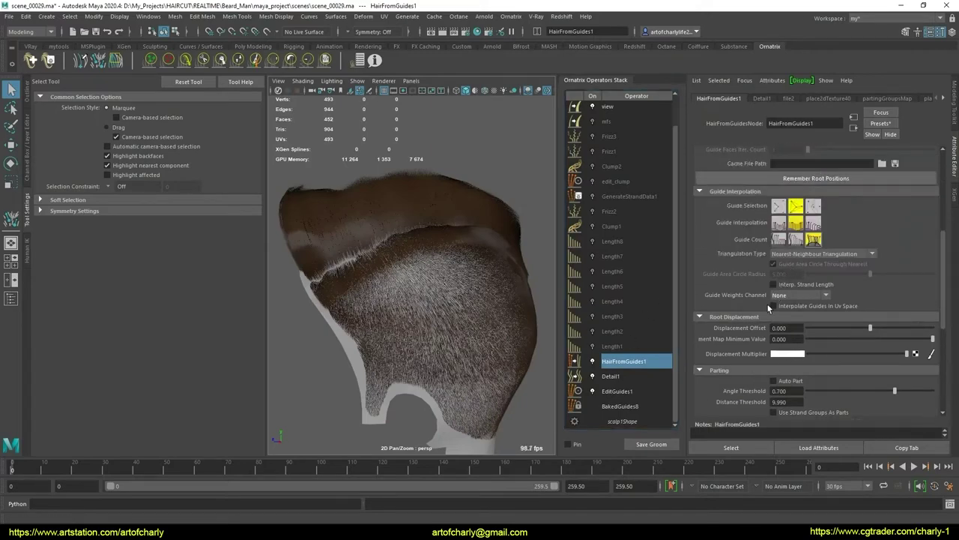
scroll(768, 307, "down", 3)
scroll(768, 307, "down", 2)
mouse_move(451, 355)
left_mouse_down("alt")
mouse_move(462, 312)
mouse_move(496, 299)
left_mouse_up("alt")
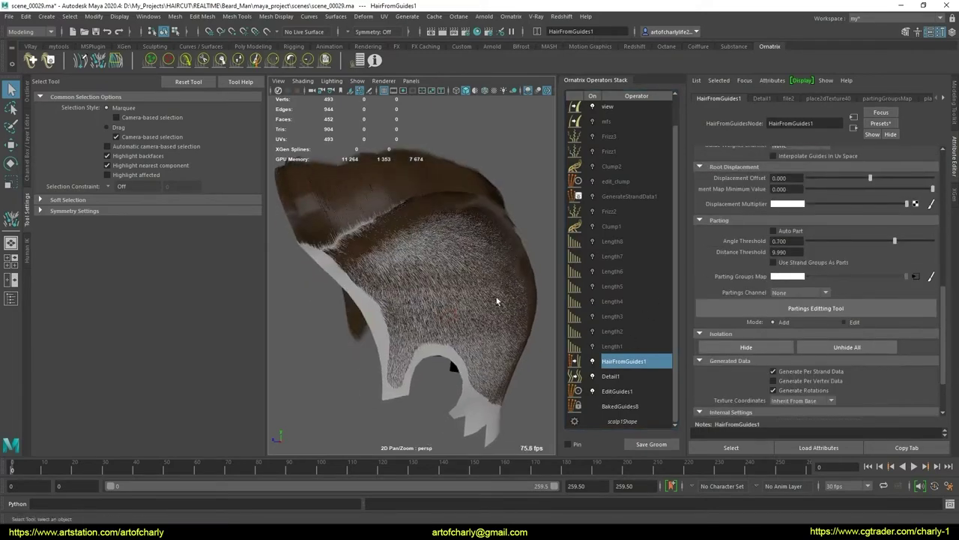
scroll(751, 304, "up", 2)
scroll(752, 309, "up", 2)
scroll(754, 315, "up", 2)
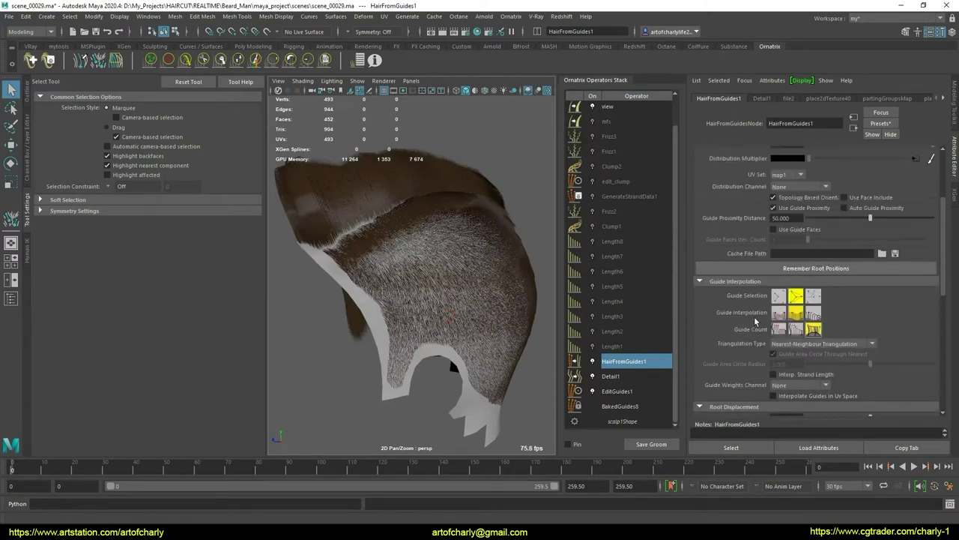
scroll(755, 320, "up", 2)
scroll(755, 321, "up", 2)
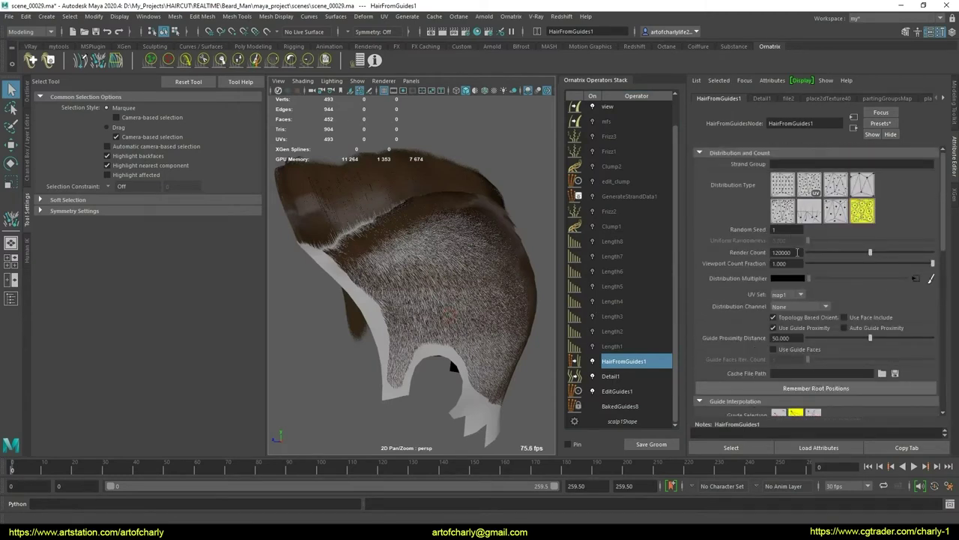
left_click_drag(794, 253, 768, 255)
type("0")
key("Return")
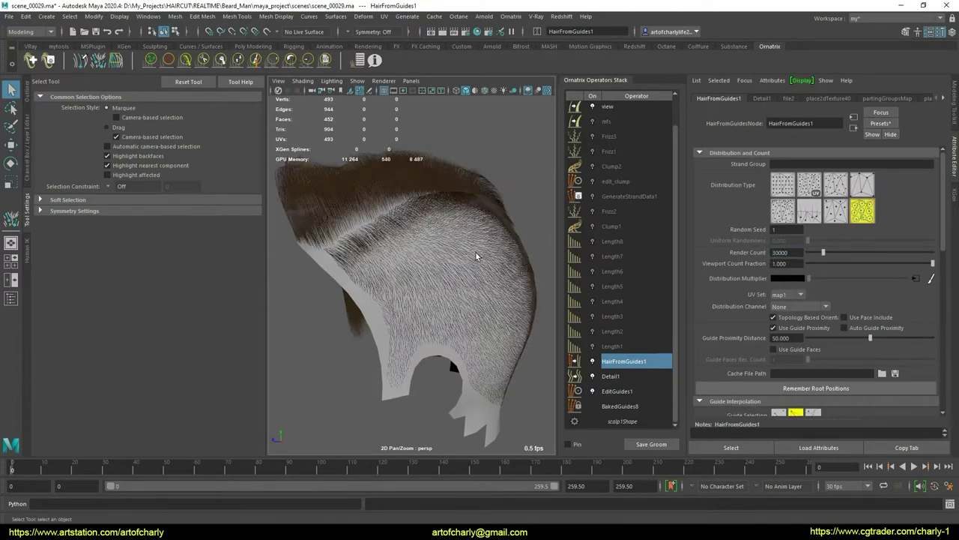
Re-enable the Length3 through Length8 operators in the stack
scroll(411, 272, "up", 2)
scroll(411, 272, "up", 4)
scroll(426, 306, "down", 2)
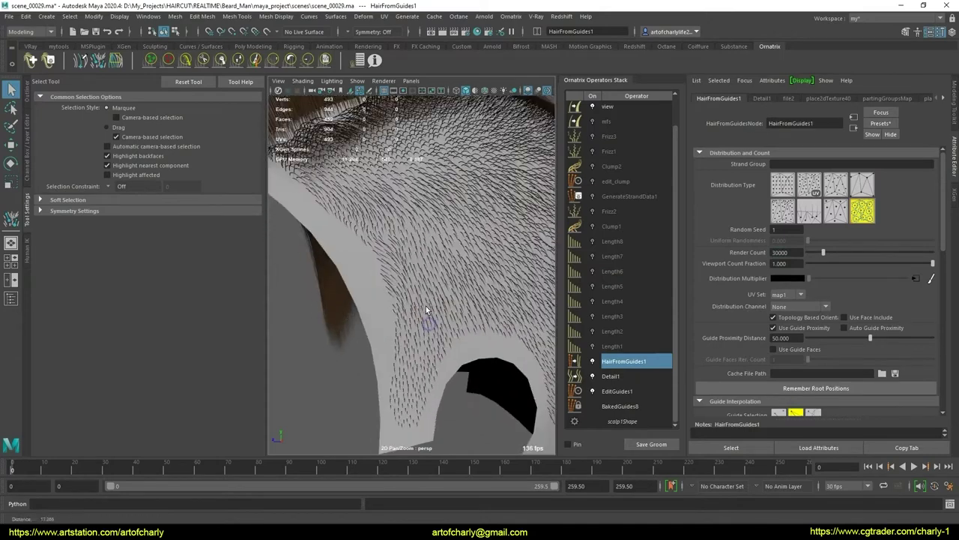
scroll(434, 312, "down", 4)
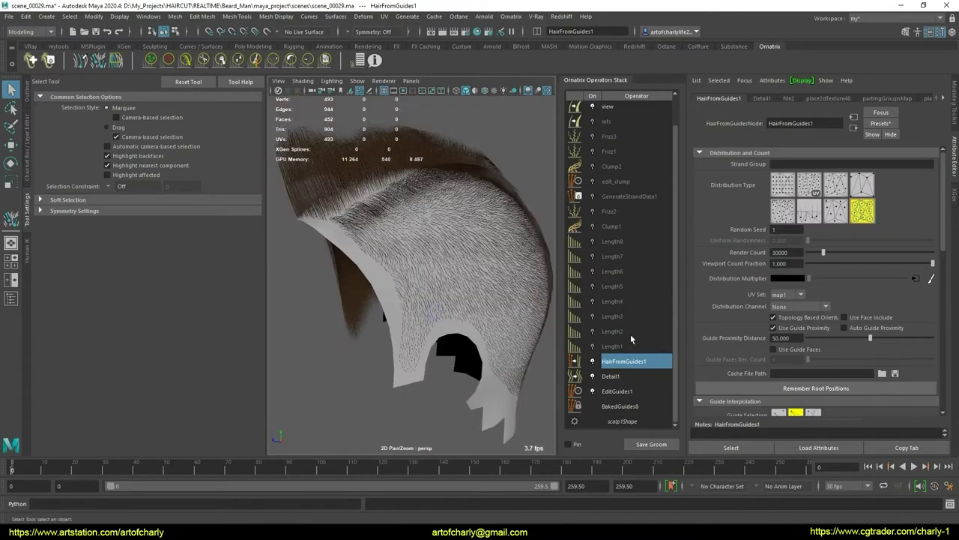
left_click(610, 346)
left_click(611, 331)
left_click(592, 316)
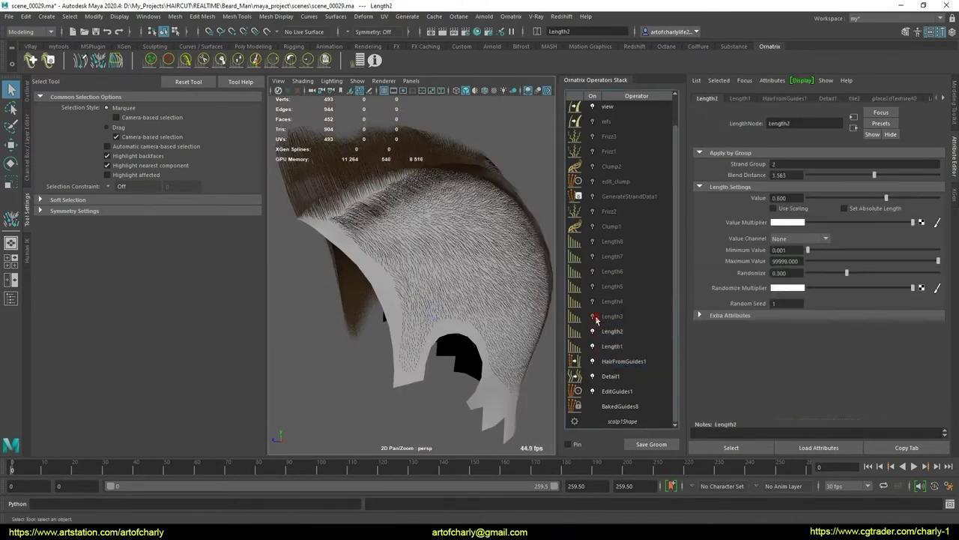
left_click(592, 301)
left_click(592, 286)
left_click(592, 272)
left_click(592, 257)
left_click(592, 242)
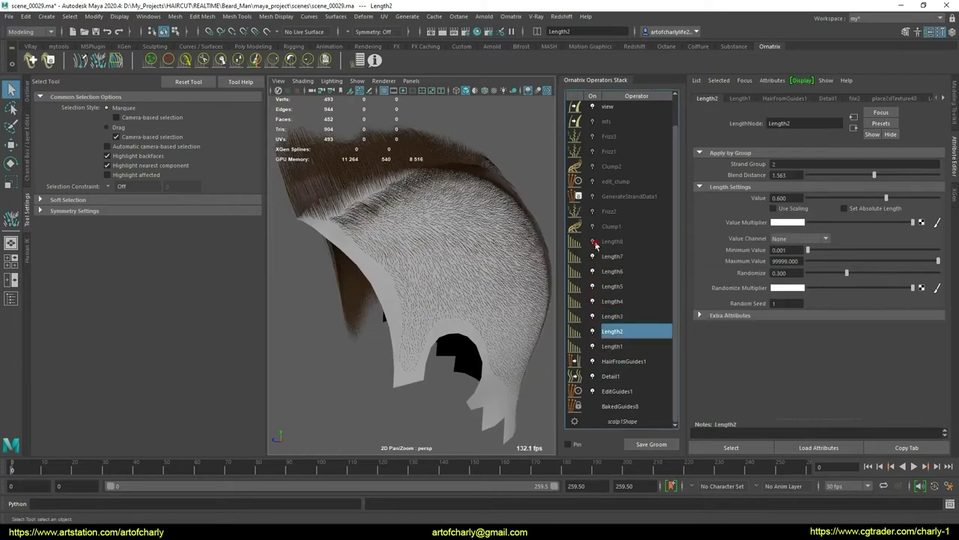
Add an Edit Guides operator above Length8 after reviewing the full brown-topped groom
left_click_drag(397, 270, 524, 307, "alt")
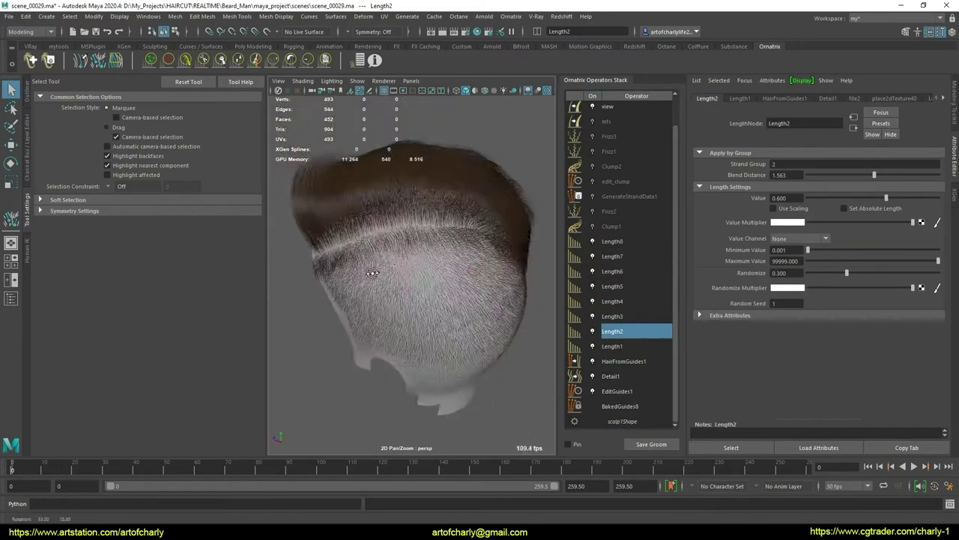
left_click(619, 226)
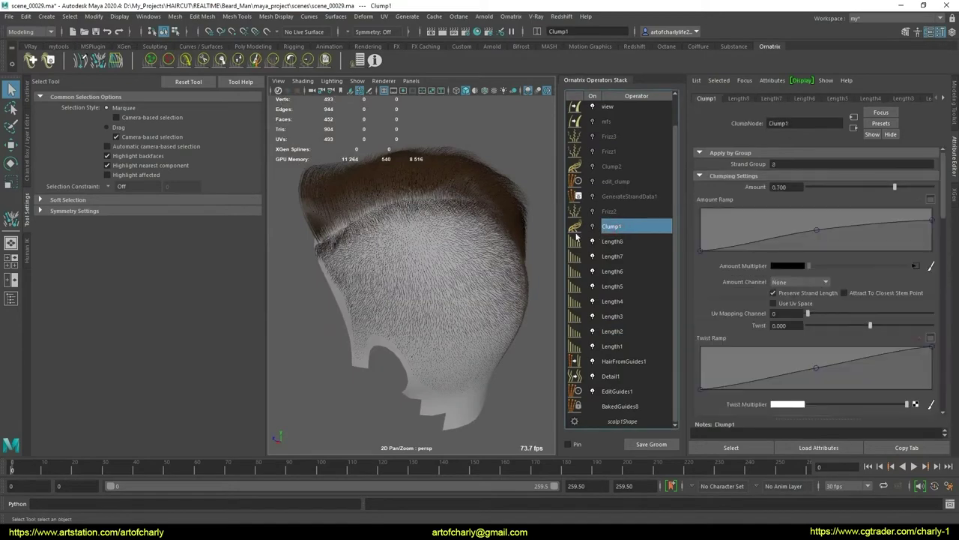
left_click_drag(427, 292, 482, 310, "alt")
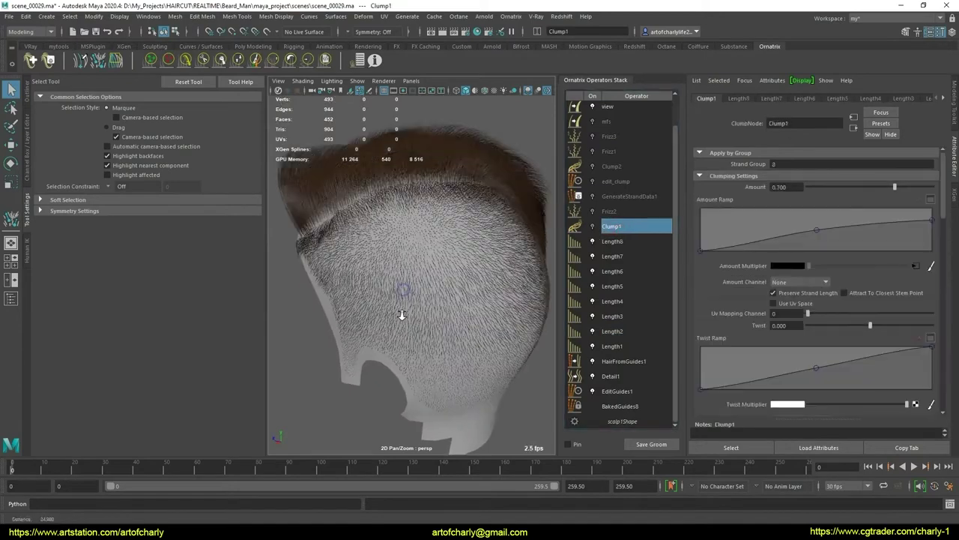
left_click(618, 243)
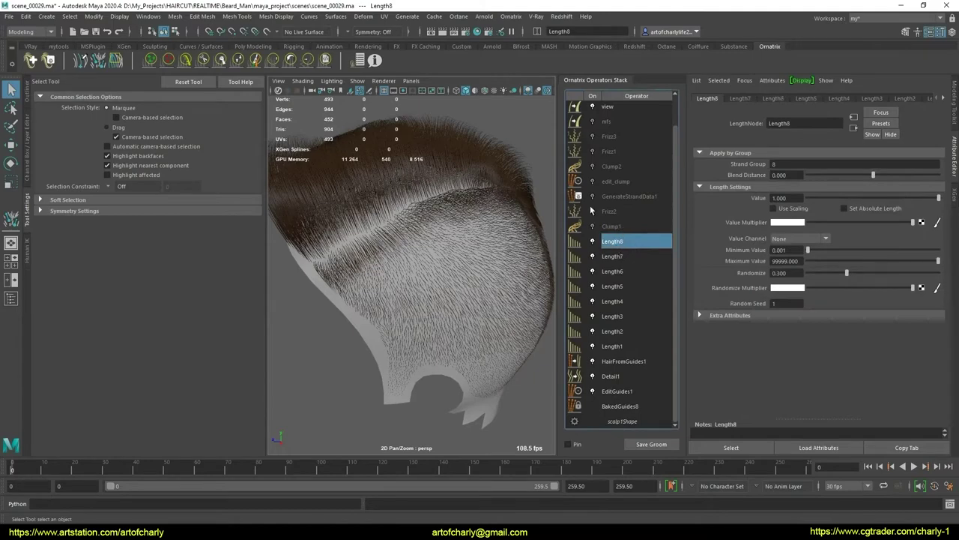
left_click(524, 131)
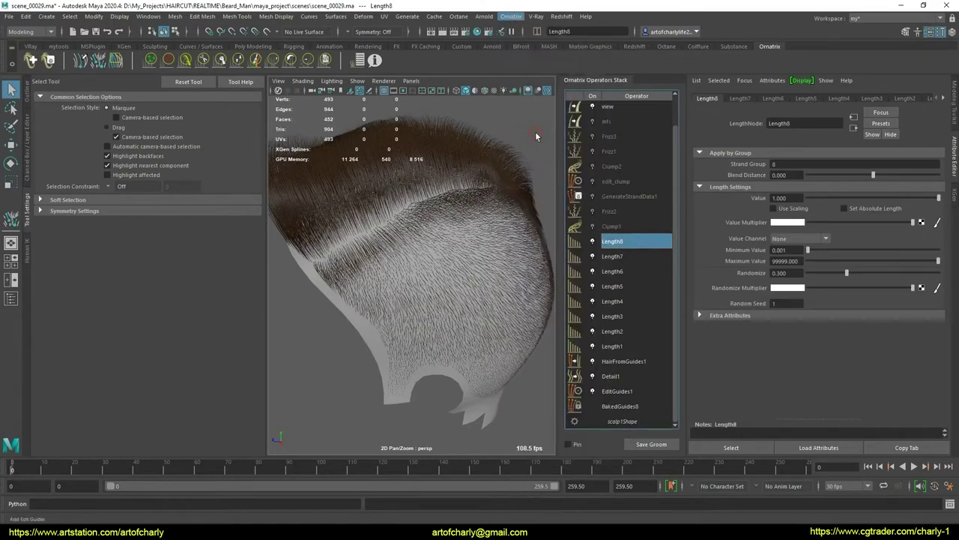
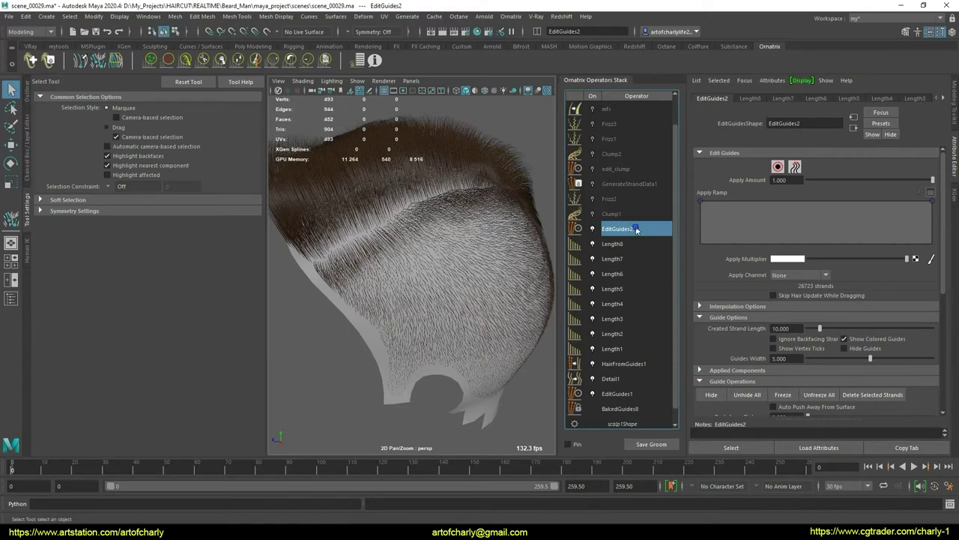
Delete the EditGuides2 operator from the Ornatrix Operators Stack
right_click(636, 229)
left_click(642, 228)
right_click(618, 233)
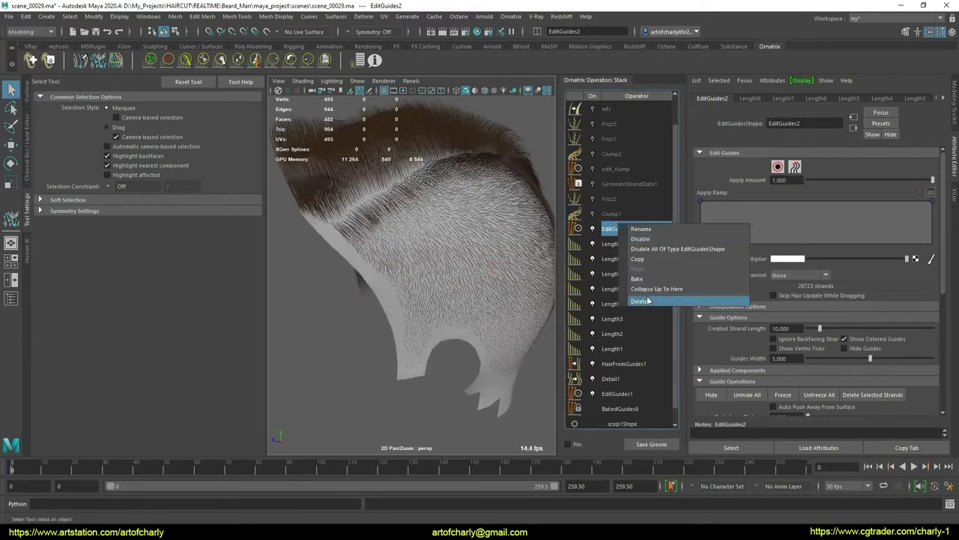
left_click(647, 300)
right_click(633, 227)
left_click(675, 303)
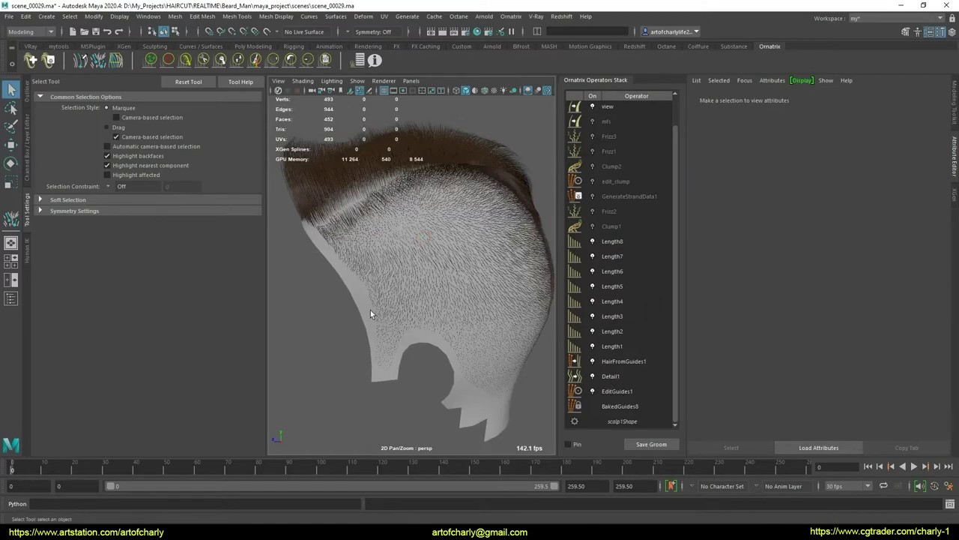
Switch off the Length8 through Length1 operators, ending on the HairFromGuides1 settings
mouse_move(371, 314)
left_mouse_down("alt")
mouse_move(376, 288)
mouse_move(427, 261)
left_mouse_up("alt")
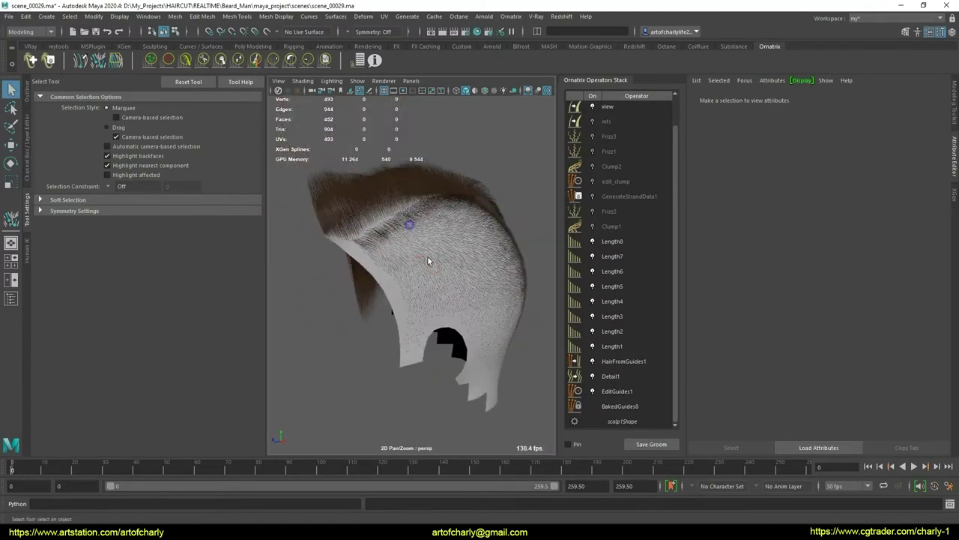
scroll(428, 261, "up", 3)
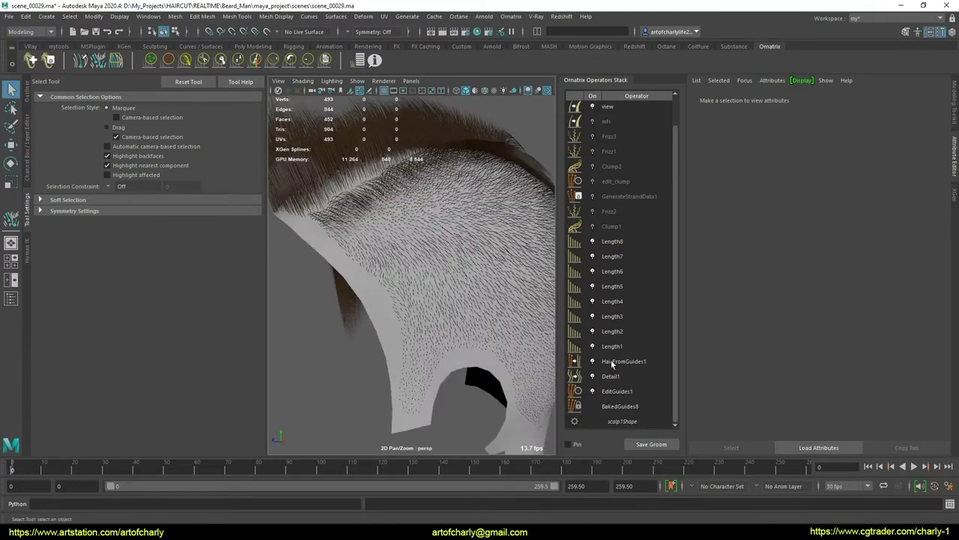
left_click(616, 242)
left_click(592, 241)
left_click(592, 257)
left_click(592, 271)
left_click(592, 286)
left_click(592, 301)
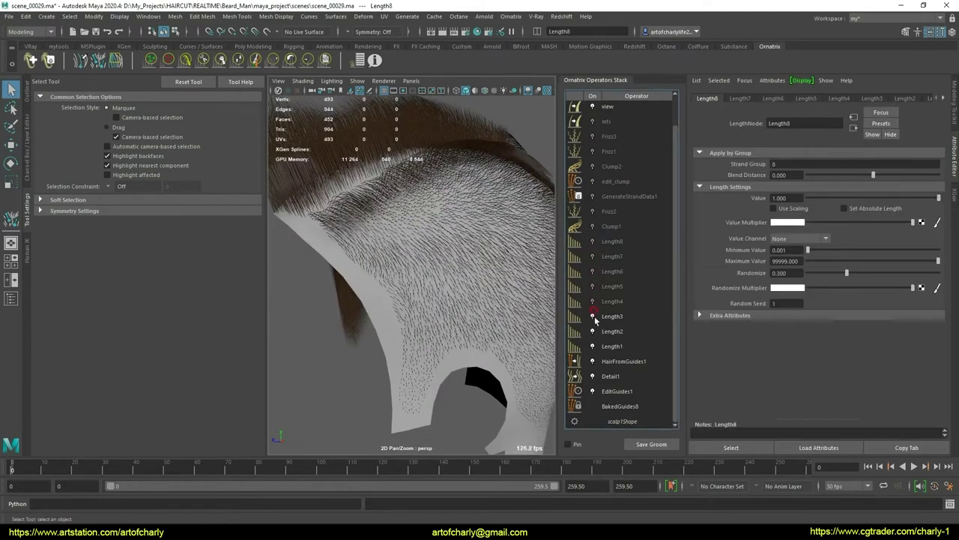
left_click(592, 316)
left_click(592, 346)
left_click(624, 362)
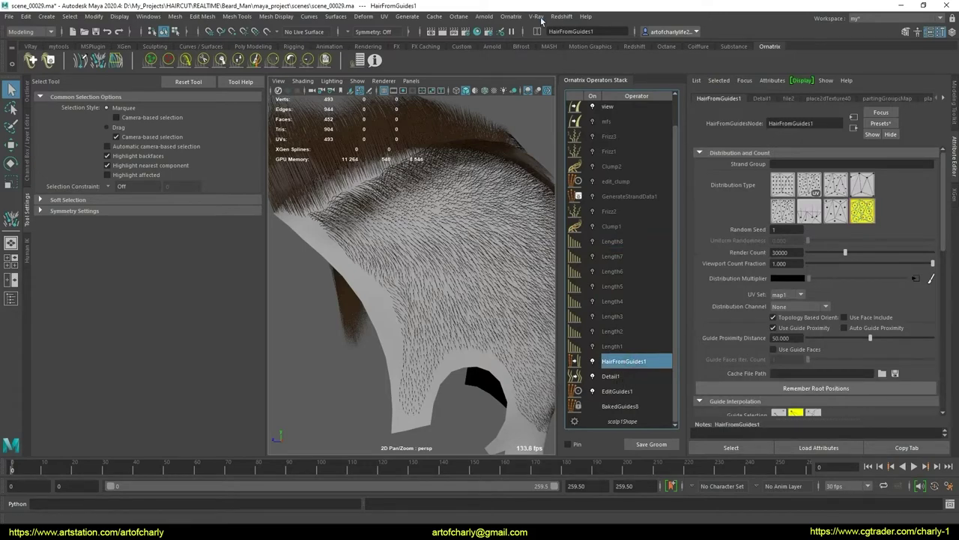
Add a SurfaceComb1 operator from the Ornatrix menu and disable HairFromGuides1 to reveal the guides
left_click(511, 16)
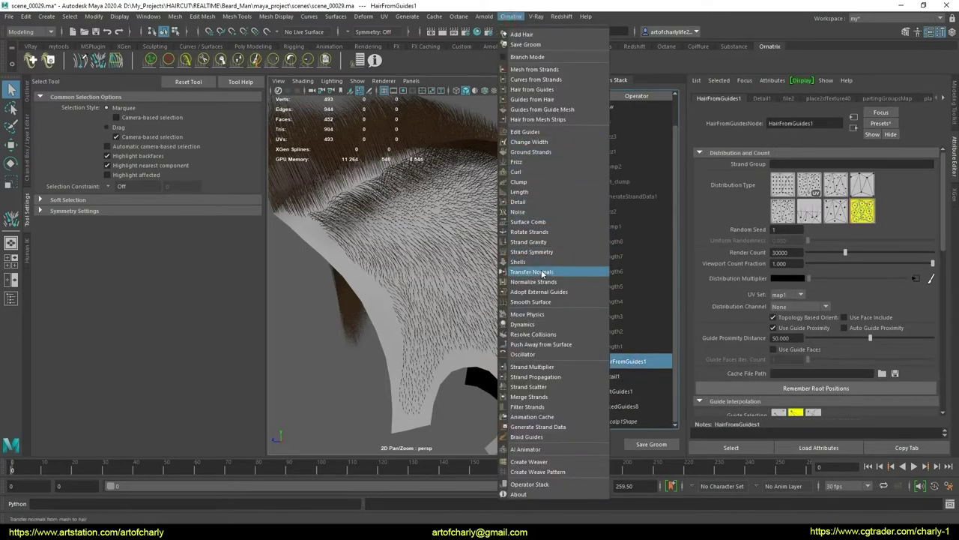
left_click(528, 222)
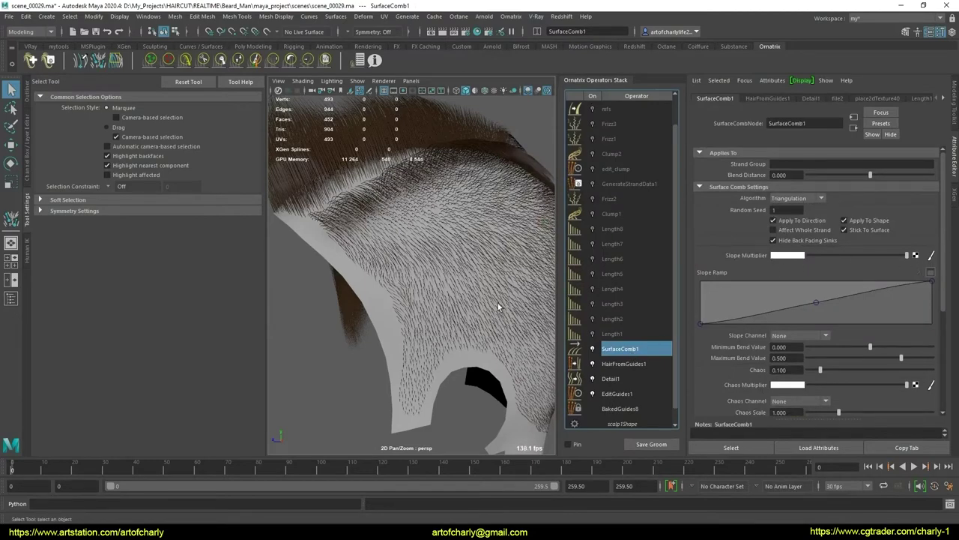
mouse_move(494, 300)
left_mouse_down("alt")
mouse_move(444, 252)
mouse_move(390, 241)
mouse_move(422, 218)
mouse_move(428, 280)
mouse_move(251, 276)
mouse_move(480, 289)
left_mouse_up("alt")
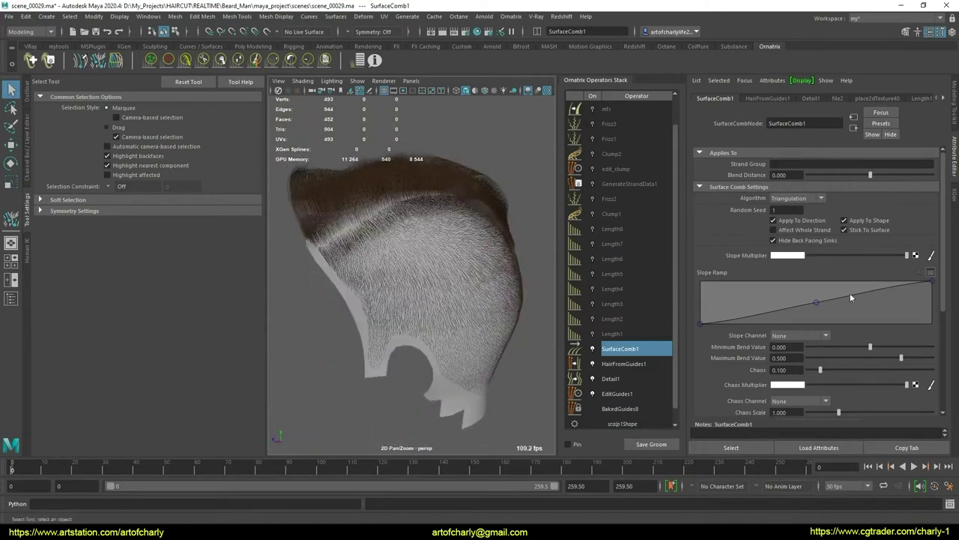
left_click(592, 364)
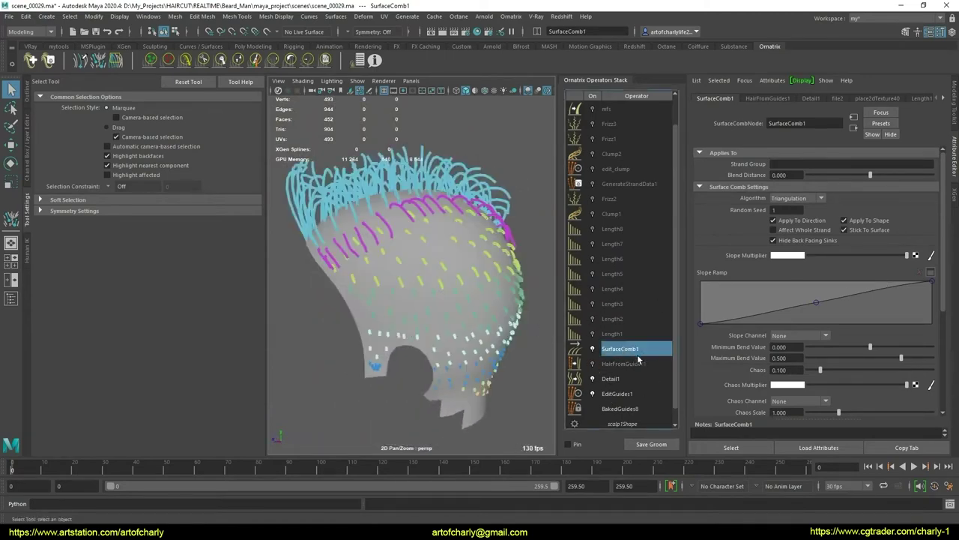
Create a slope-multiplier map named comb as a 2048 PNG starting black
left_click(930, 255)
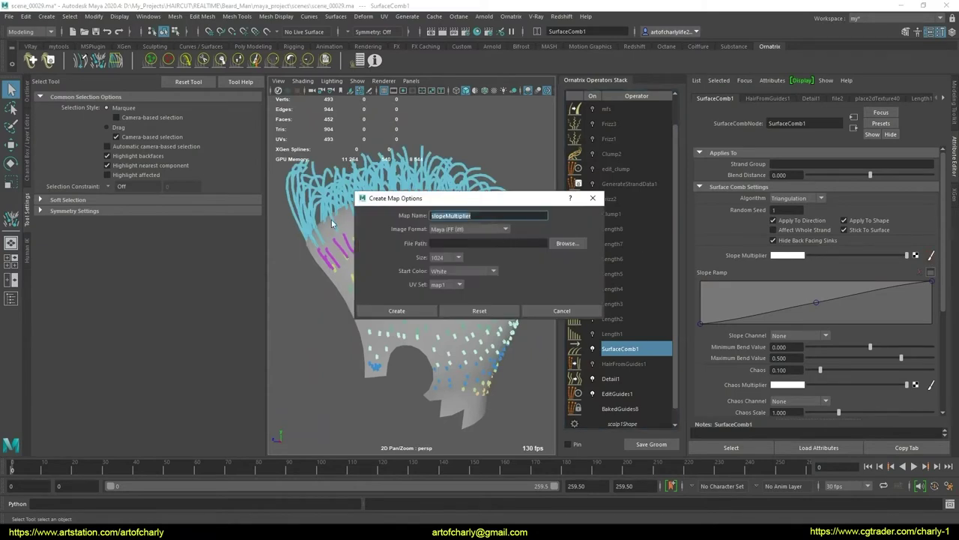
type("s")
key("BackSpace")
key("BackSpace")
key("BackSpace")
type("sl")
type("comb")
left_click(466, 229)
left_click(460, 313)
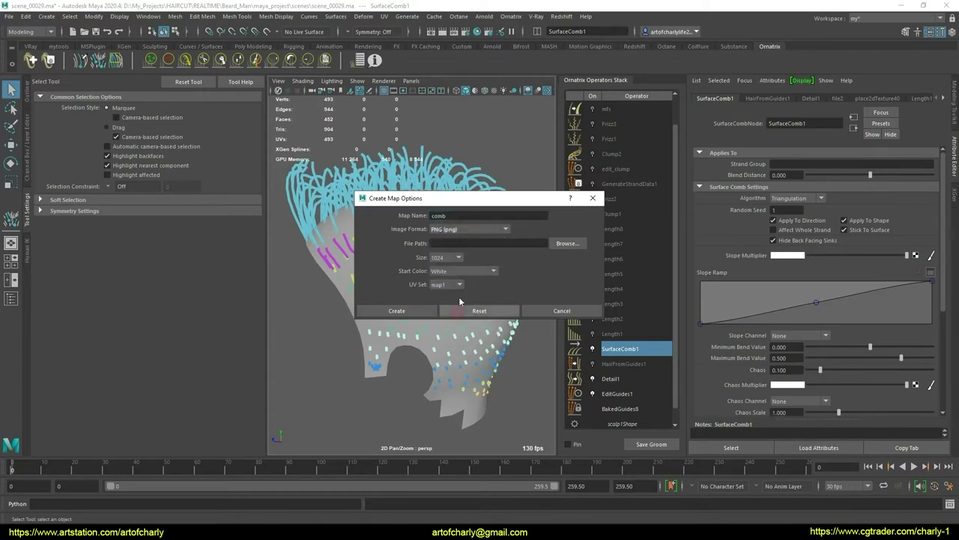
left_click(450, 257)
left_click(459, 286)
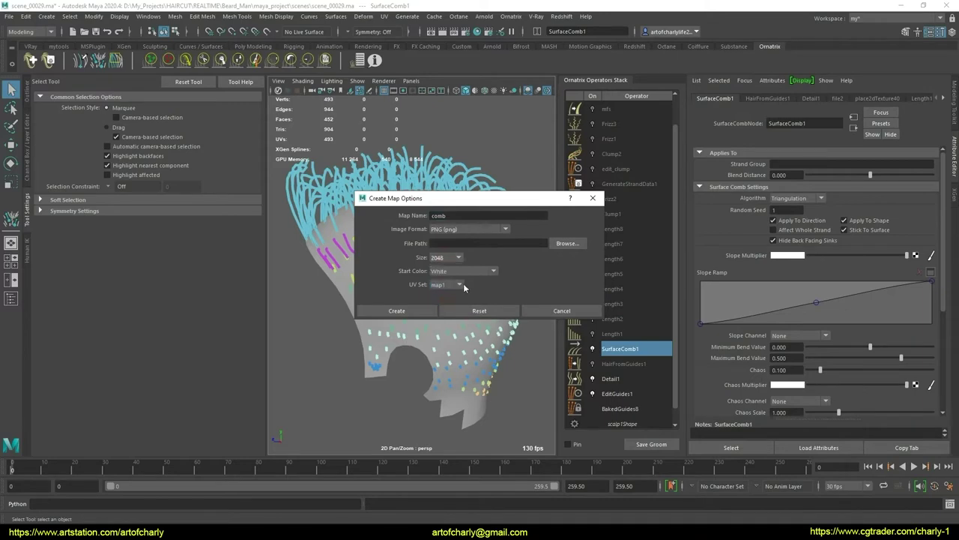
left_click(459, 273)
left_click(440, 303)
Set the map's save folder to sourceimages and create the comb map on the scalp
left_click(567, 244)
left_click(230, 182)
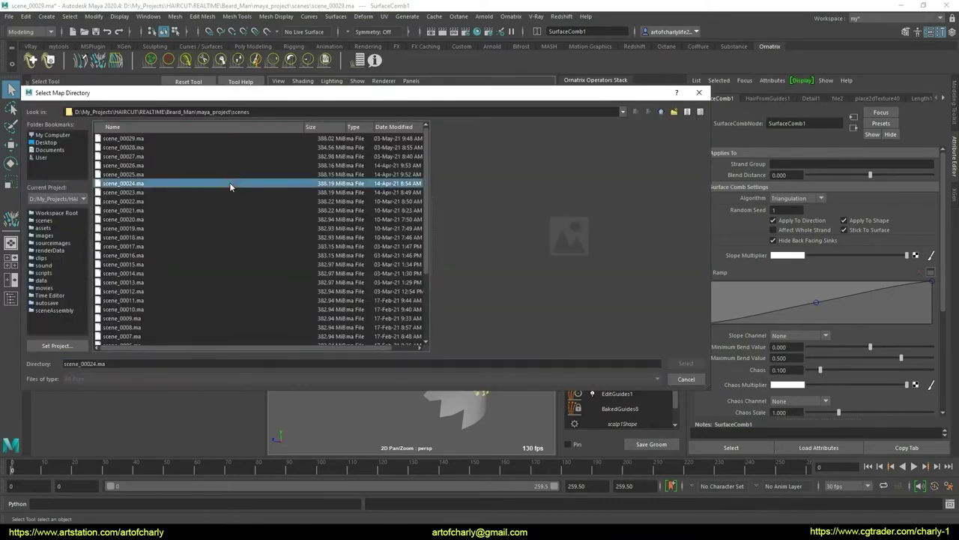
key("BackSpace")
double_click(126, 157)
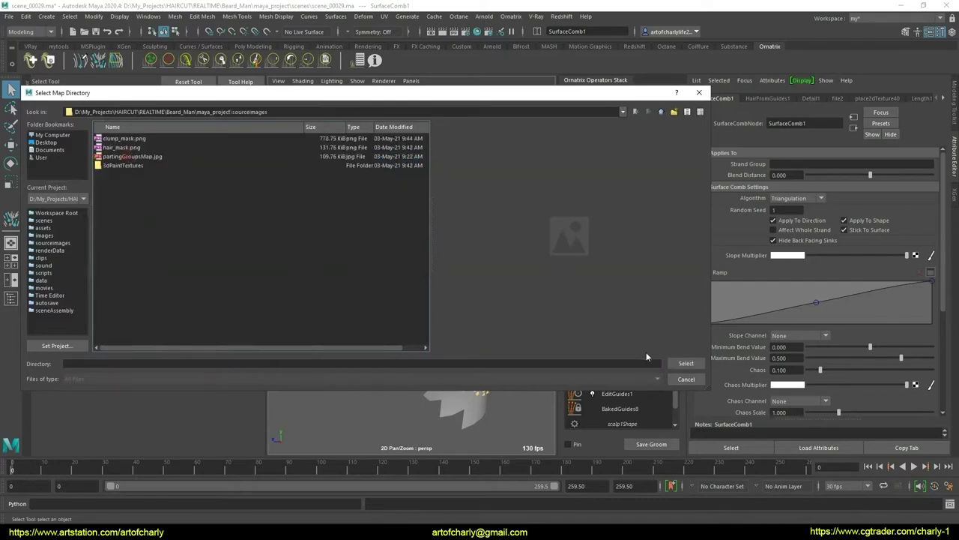
left_click(685, 363)
left_click(397, 309)
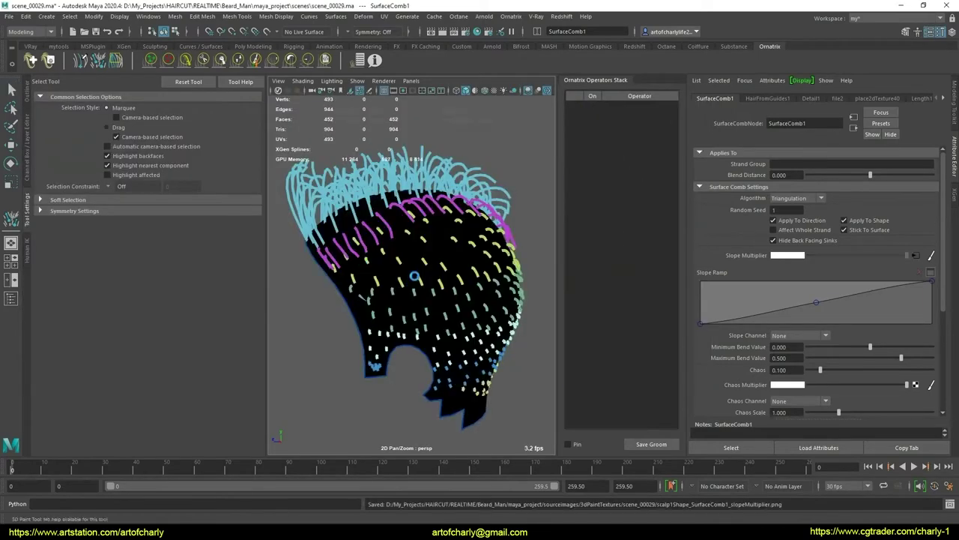
Set the 3D Paint colour to white, change the brush profile, and disable stylus pressure
mouse_move(384, 304)
left_mouse_down("alt")
mouse_move(440, 264)
mouse_move(367, 285)
left_mouse_up("alt")
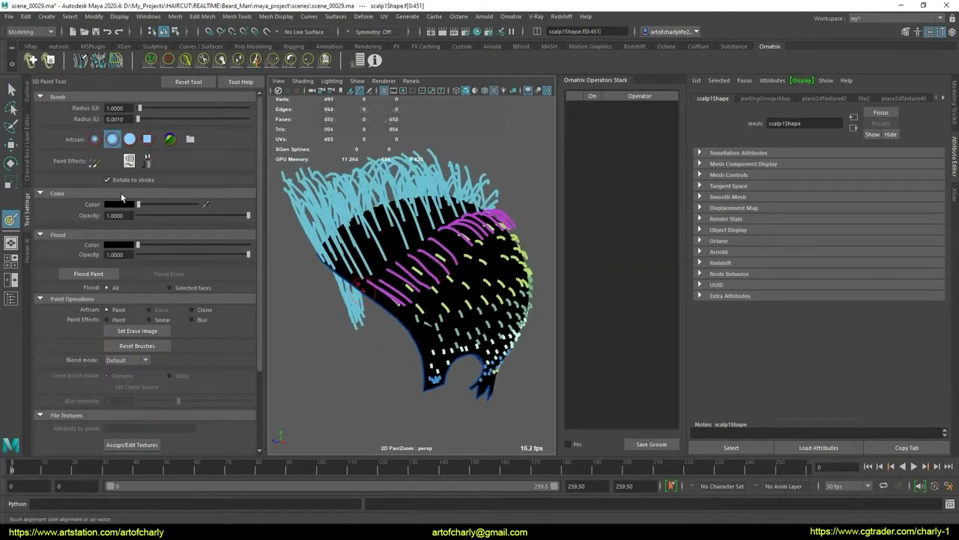
left_click_drag(185, 205, 197, 205)
scroll(393, 314, "up", 3)
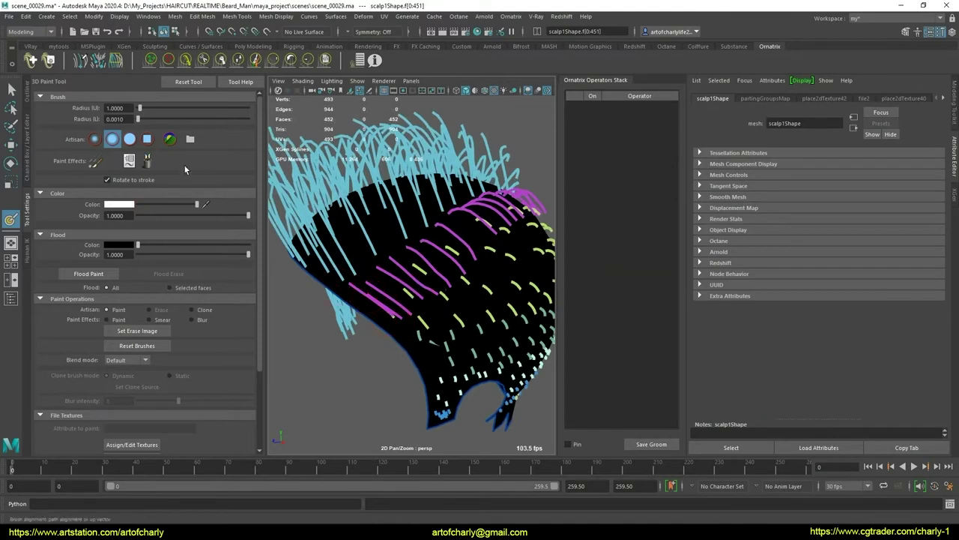
left_click(129, 139)
scroll(243, 366, "down", 1)
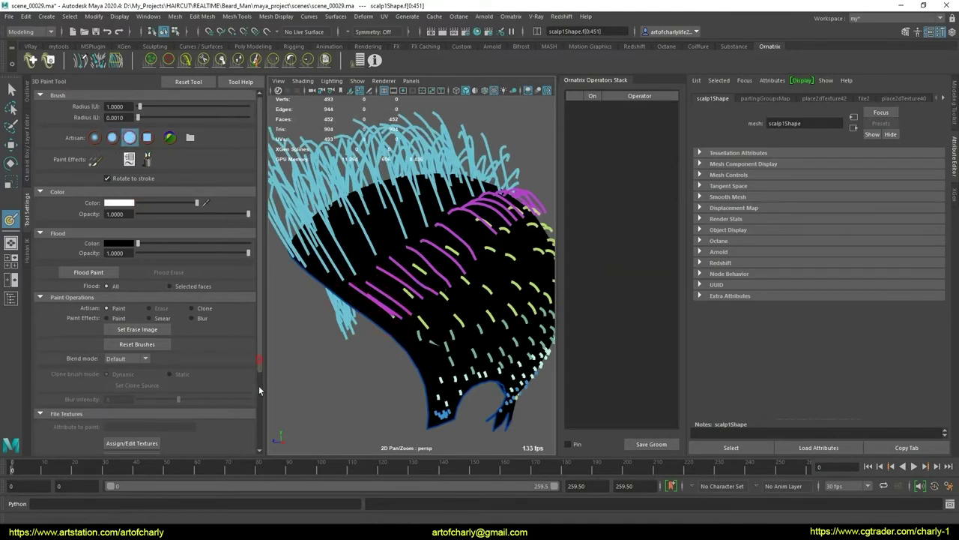
scroll(259, 385, "down", 3)
left_click(58, 426)
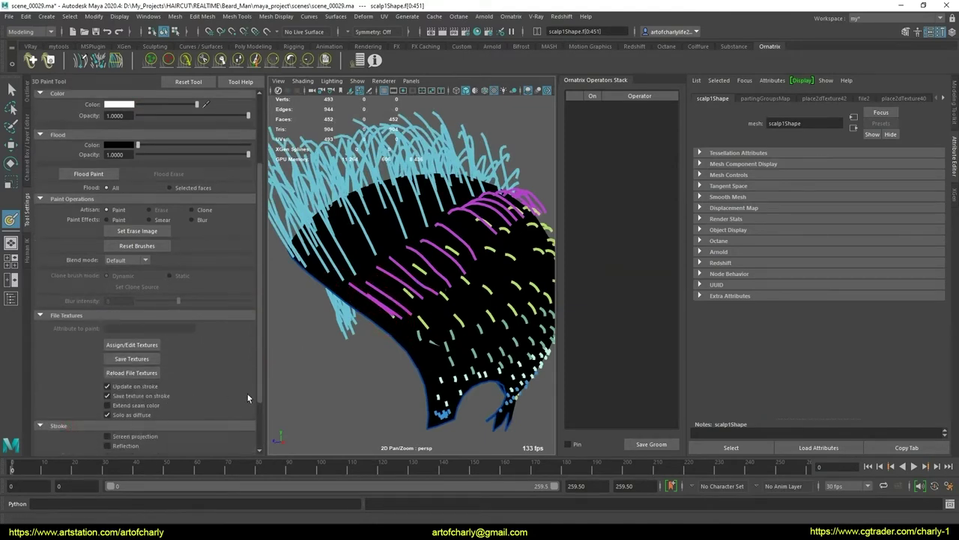
scroll(248, 398, "down", 3)
left_click(93, 437)
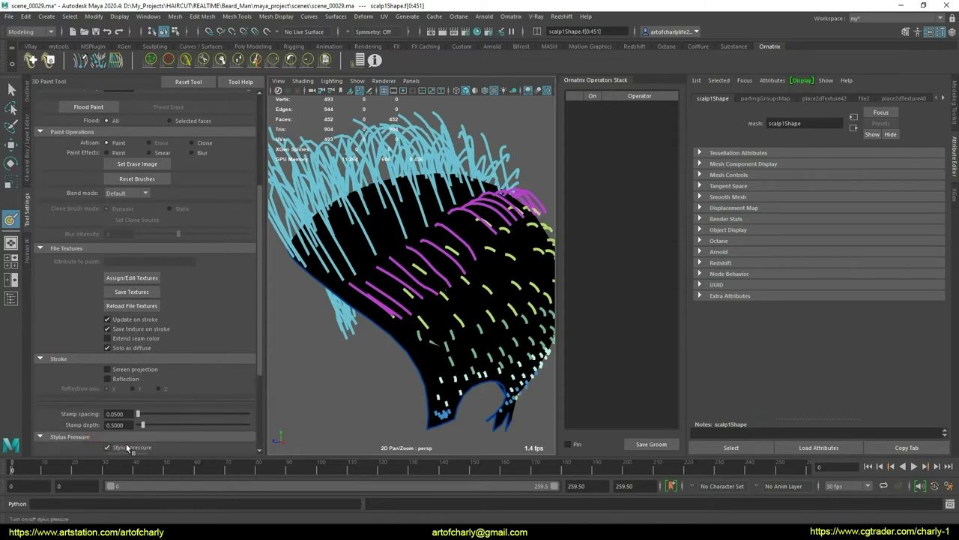
left_click(126, 447)
scroll(386, 269, "up", 3)
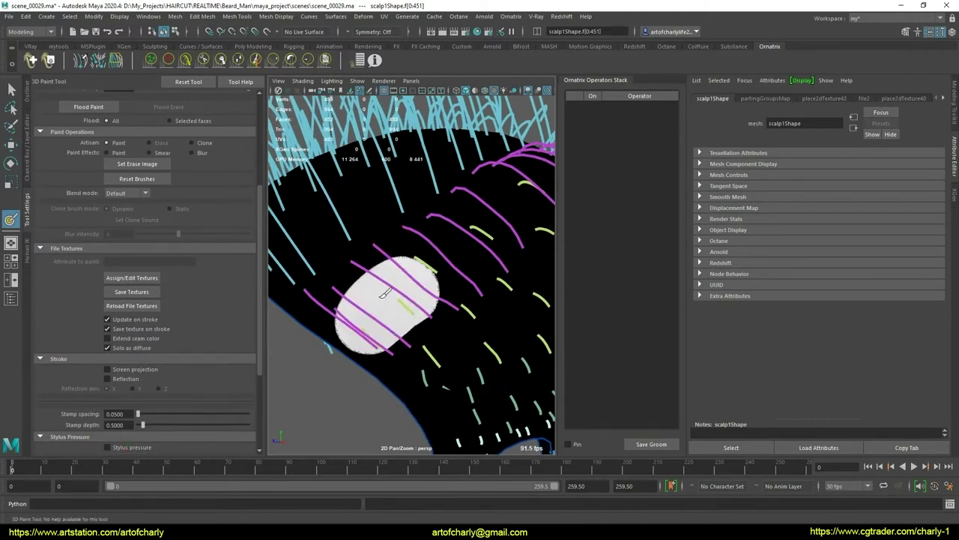
Paint white over the lower scalp, undoing the last stroke
mouse_move(383, 294)
left_mouse_down()
mouse_move(432, 292)
mouse_move(419, 300)
mouse_move(387, 290)
left_mouse_up()
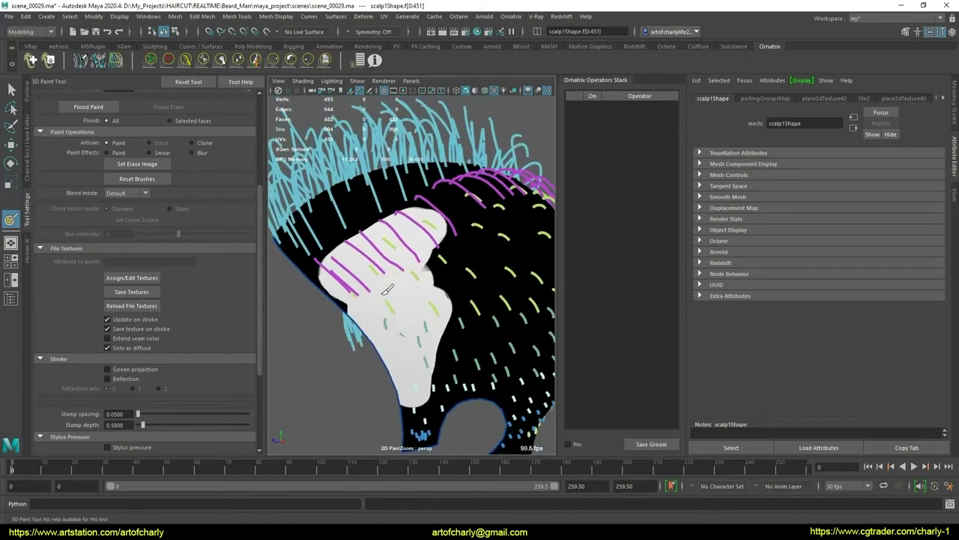
mouse_move(404, 339)
left_mouse_down()
mouse_move(411, 408)
mouse_move(395, 322)
mouse_move(438, 254)
mouse_move(472, 337)
mouse_move(377, 322)
mouse_move(450, 364)
mouse_move(423, 330)
mouse_move(442, 343)
mouse_move(431, 284)
mouse_move(412, 262)
mouse_move(374, 267)
mouse_move(428, 321)
mouse_move(431, 263)
mouse_move(352, 258)
mouse_move(396, 289)
mouse_move(419, 300)
mouse_move(359, 267)
mouse_move(341, 213)
mouse_move(381, 230)
mouse_move(413, 283)
mouse_move(402, 294)
mouse_move(352, 279)
mouse_move(465, 247)
mouse_move(489, 253)
mouse_move(472, 275)
mouse_move(352, 254)
mouse_move(389, 242)
mouse_move(352, 300)
mouse_move(344, 352)
mouse_move(405, 375)
mouse_move(400, 309)
mouse_move(352, 255)
mouse_move(404, 307)
mouse_move(395, 260)
mouse_move(402, 225)
mouse_move(444, 288)
mouse_move(360, 292)
left_mouse_up()
scroll(428, 321, "up", 3)
key("ctrl+z")
left_click_drag(382, 255, 405, 307)
mouse_move(401, 274)
left_mouse_down()
mouse_move(424, 334)
mouse_move(442, 327)
mouse_move(420, 266)
left_mouse_up()
mouse_move(442, 307)
left_mouse_down()
mouse_move(408, 248)
mouse_move(420, 251)
left_mouse_up()
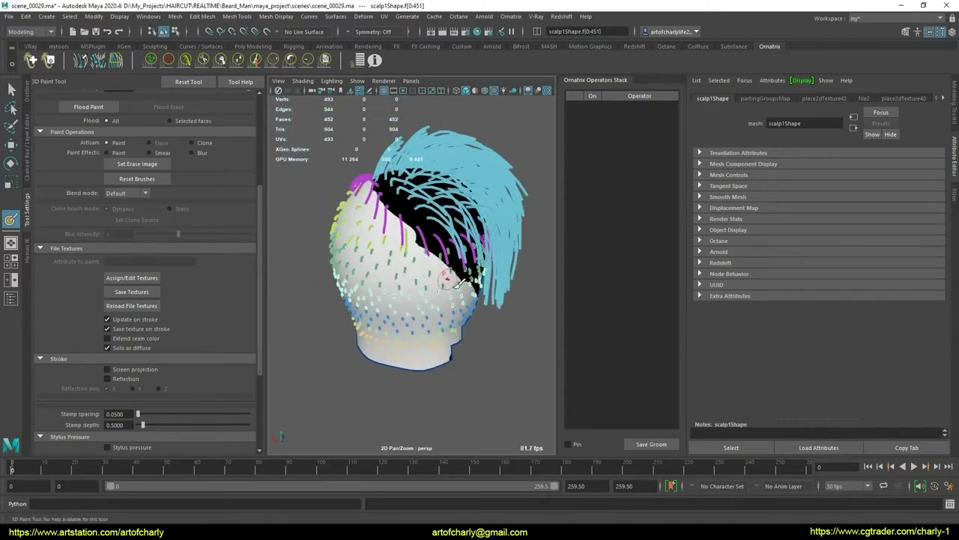
right_click_drag(420, 262, 444, 299, "alt")
left_click_drag(444, 300, 390, 247, "alt")
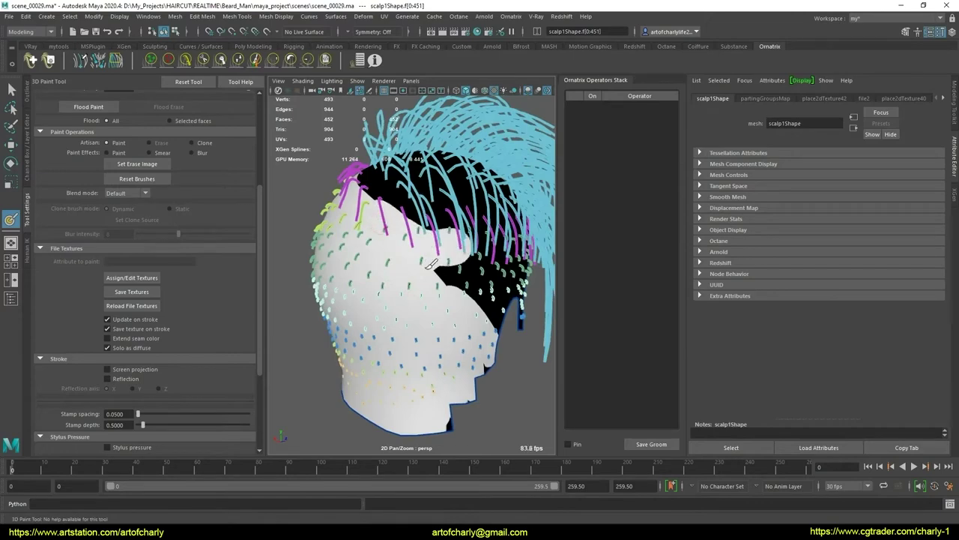
left_click_drag(483, 263, 484, 360)
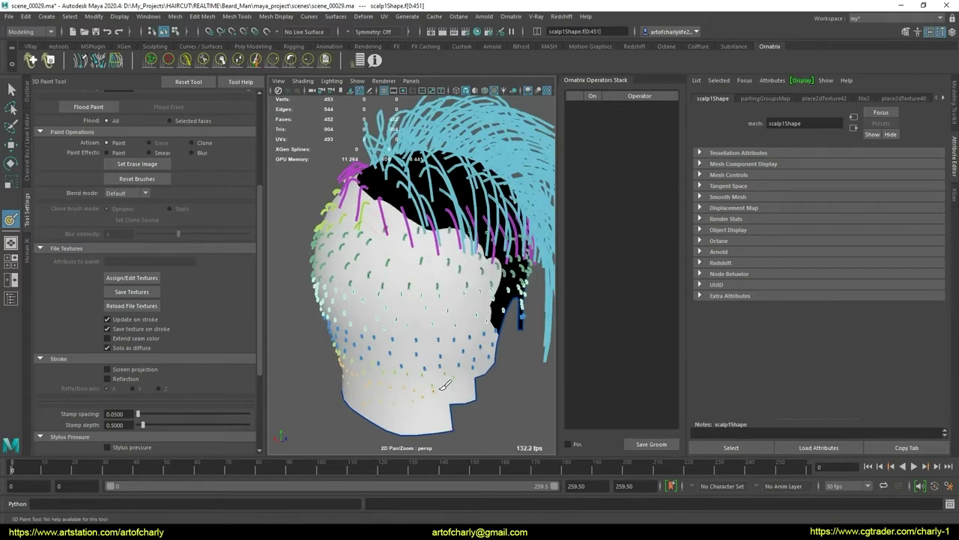
left_click_drag(444, 384, 442, 347, "alt")
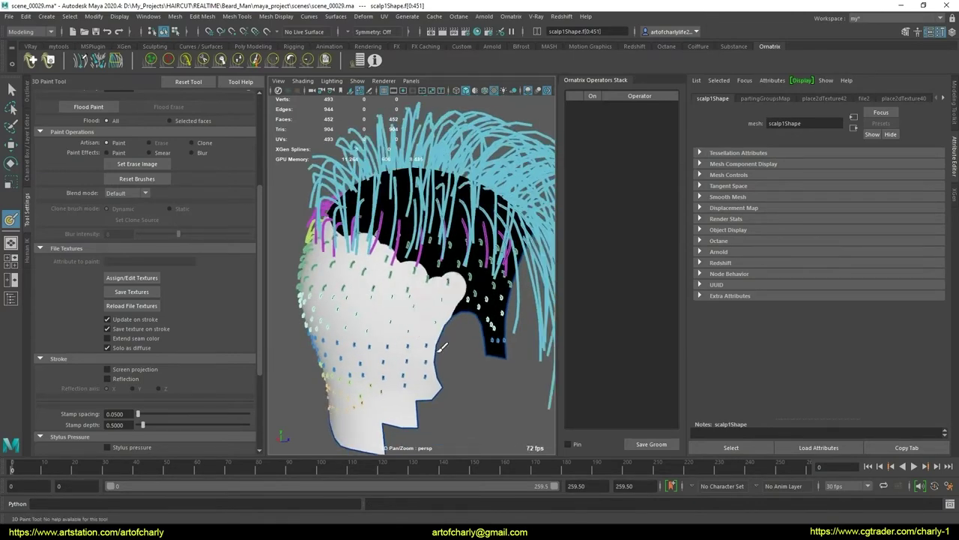
left_click_drag(454, 281, 498, 330)
mouse_move(468, 270)
left_mouse_down()
mouse_move(356, 244)
mouse_move(405, 232)
mouse_move(448, 247)
left_mouse_up()
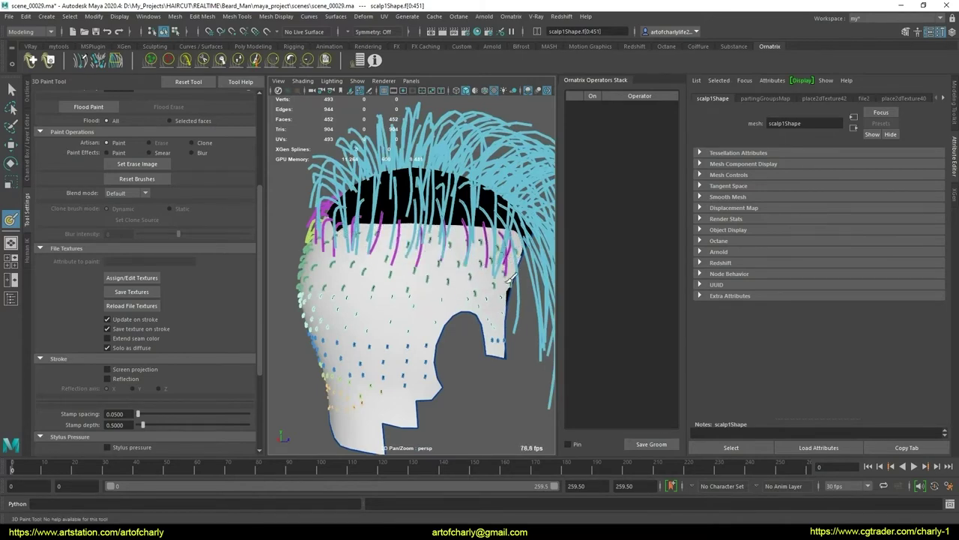
mouse_move(501, 323)
left_mouse_down("alt")
mouse_move(438, 294)
mouse_move(431, 311)
left_mouse_up("alt")
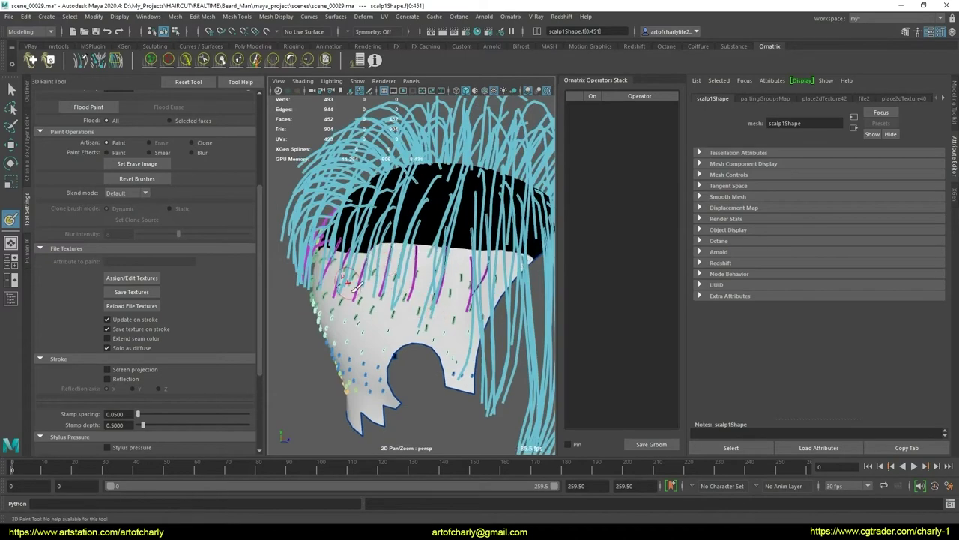
left_click_drag(354, 287, 273, 261, "alt")
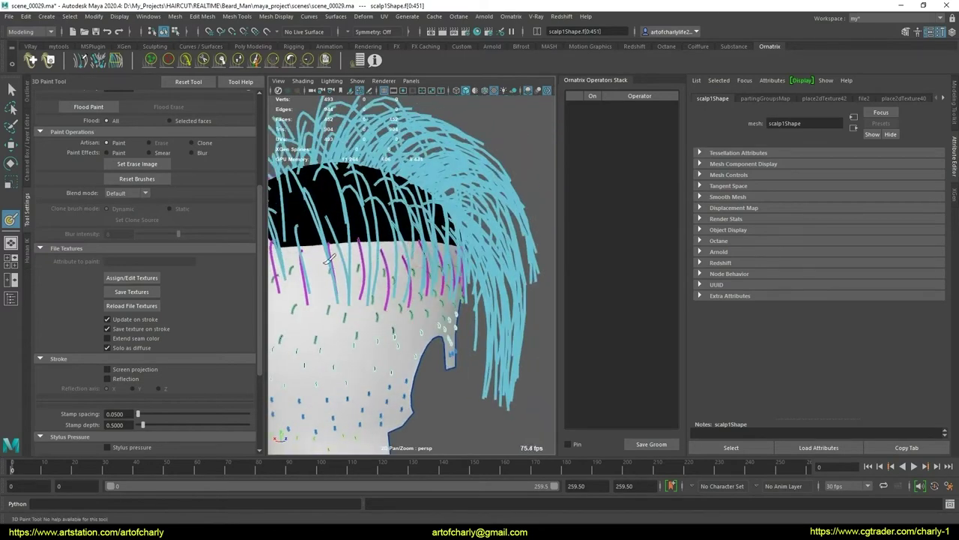
mouse_move(468, 287)
left_mouse_down("alt")
mouse_move(456, 293)
mouse_move(508, 300)
left_mouse_up("alt")
right_click_drag(508, 299, 442, 315, "alt")
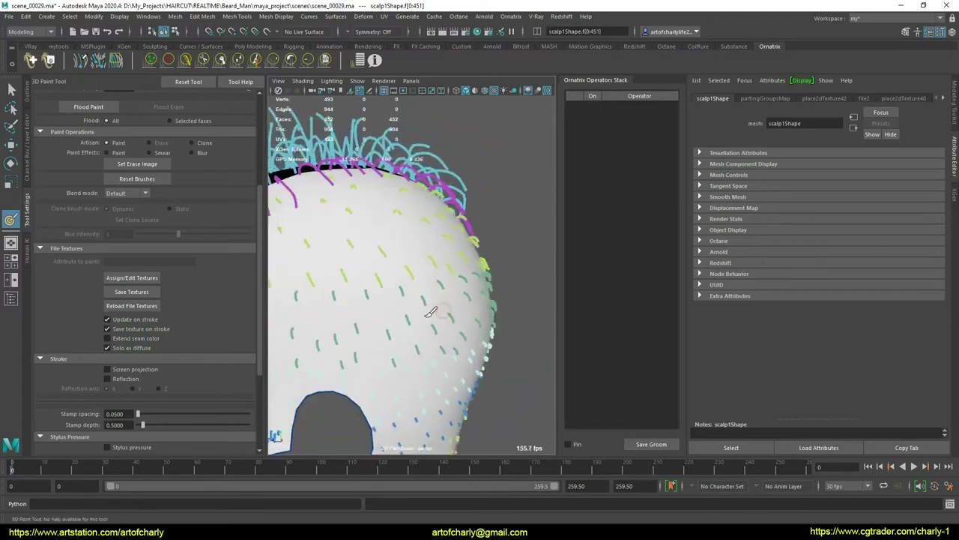
mouse_move(442, 314)
left_mouse_down("alt")
mouse_move(456, 302)
mouse_move(439, 300)
mouse_move(418, 341)
mouse_move(333, 330)
mouse_move(439, 294)
mouse_move(480, 219)
mouse_move(454, 240)
mouse_move(370, 263)
left_mouse_up("alt")
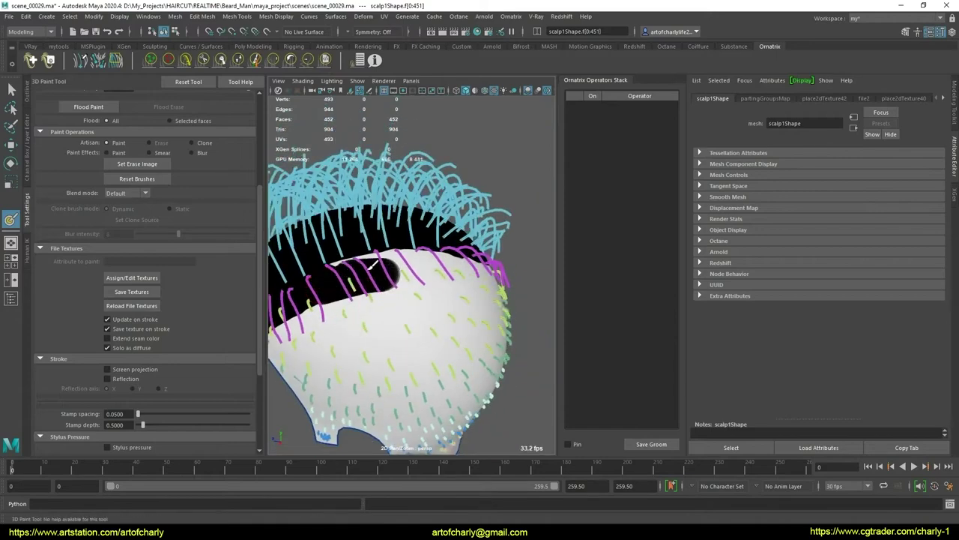
left_click_drag(491, 276, 344, 244, "alt")
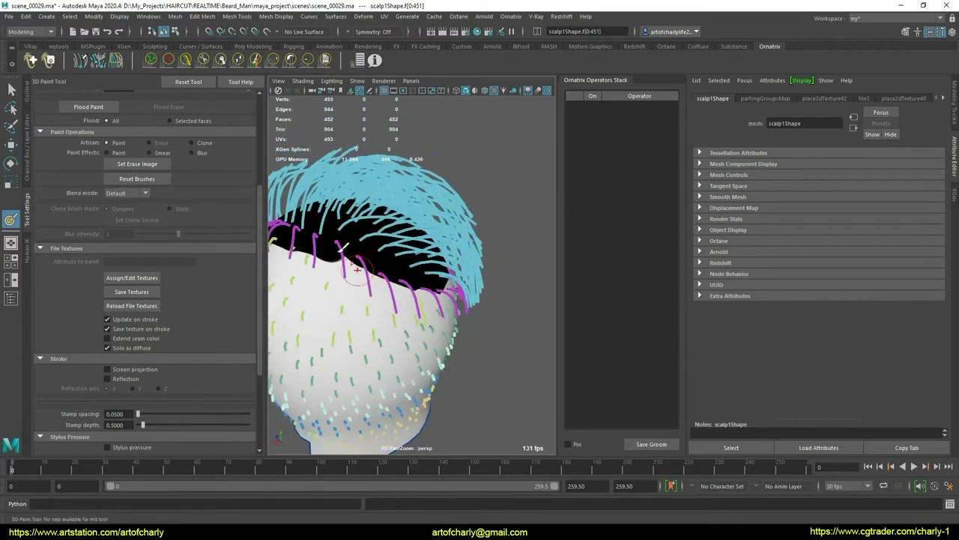
mouse_move(417, 275)
left_mouse_down("alt")
mouse_move(410, 272)
mouse_move(432, 270)
mouse_move(428, 300)
mouse_move(443, 274)
left_mouse_up("alt")
Blur the black/white edge of the comb mask while inspecting the scalp from several angles
scroll(440, 300, "up", 3)
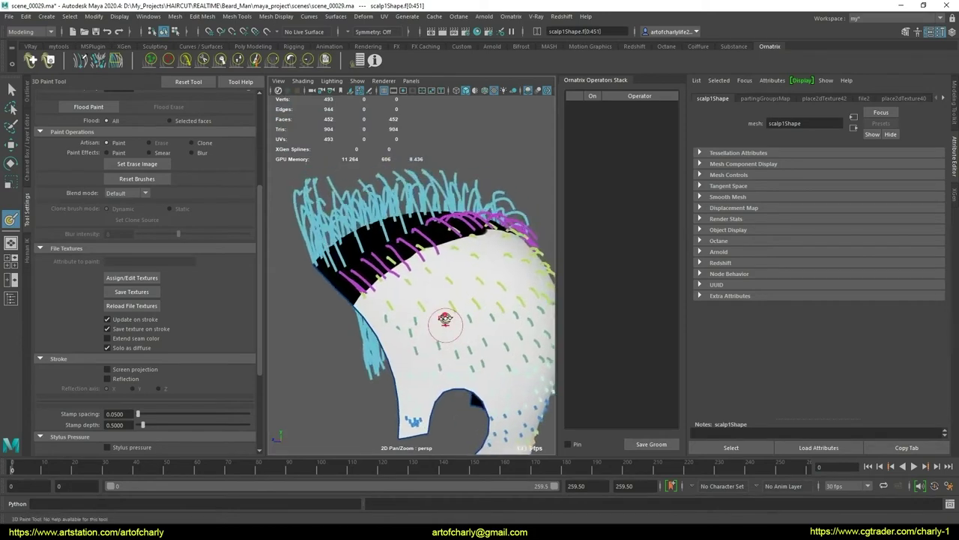
scroll(427, 311, "up", 3)
scroll(382, 322, "up", 2)
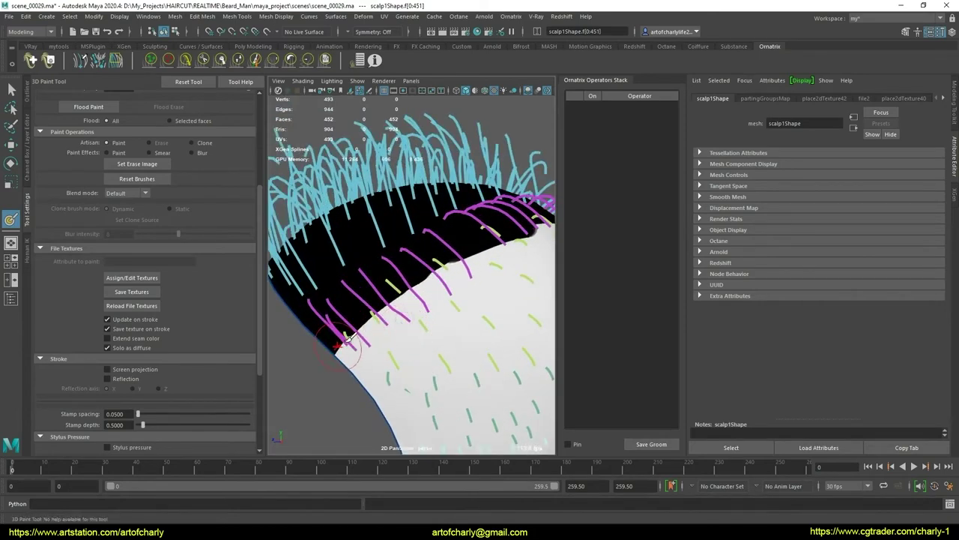
left_click_drag(341, 345, 466, 258, "shift")
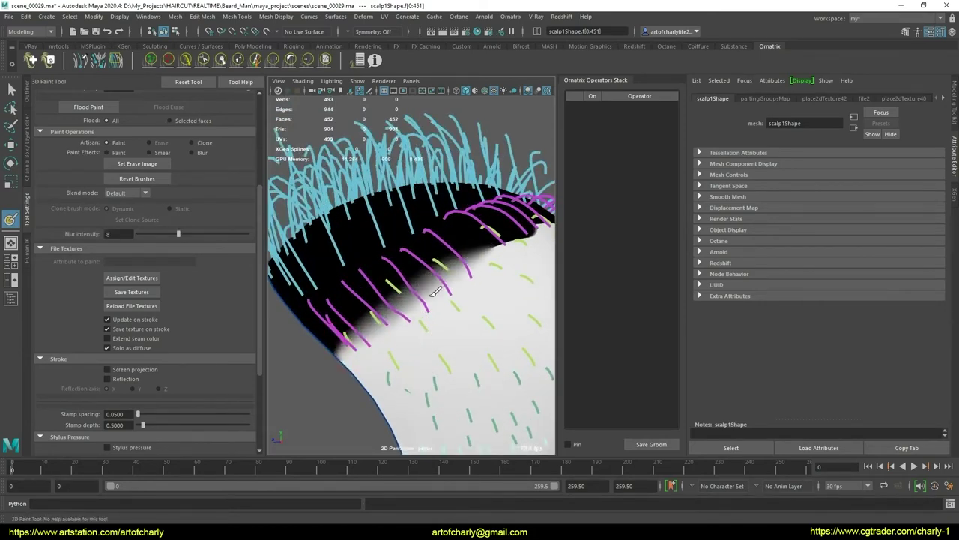
mouse_move(433, 291)
left_mouse_down("alt")
mouse_move(353, 293)
mouse_move(365, 306)
mouse_move(420, 315)
mouse_move(401, 296)
mouse_move(422, 293)
left_mouse_up("alt")
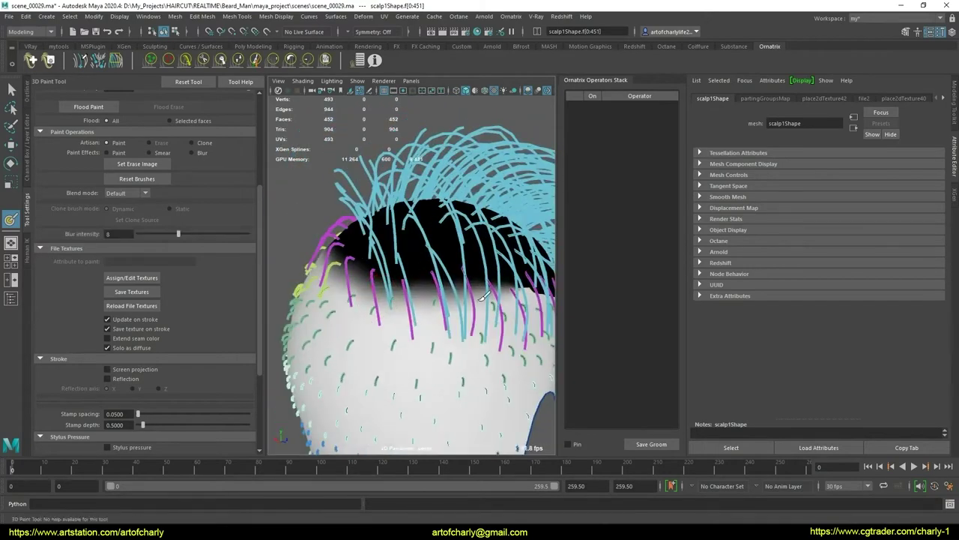
left_click_drag(349, 293, 441, 298, "alt")
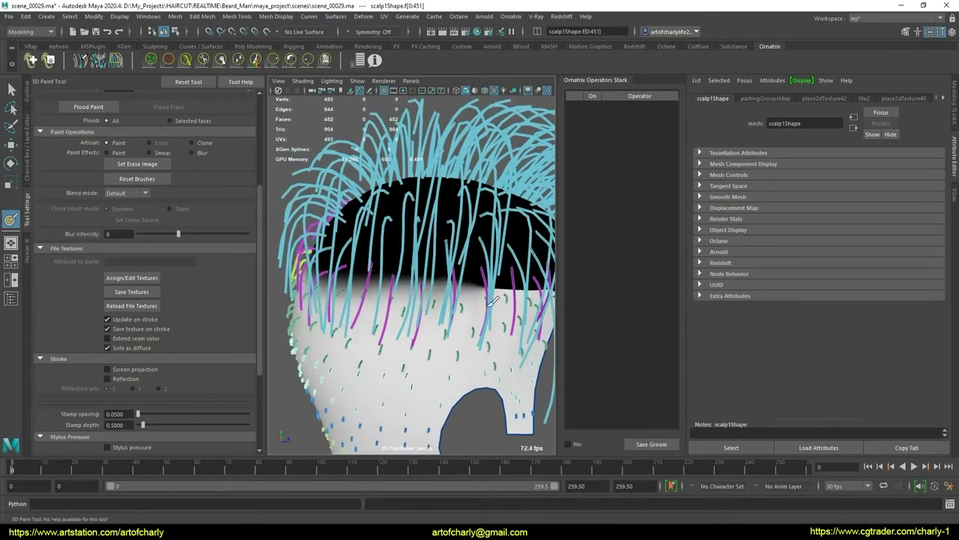
left_click_drag(503, 309, 517, 281, "alt")
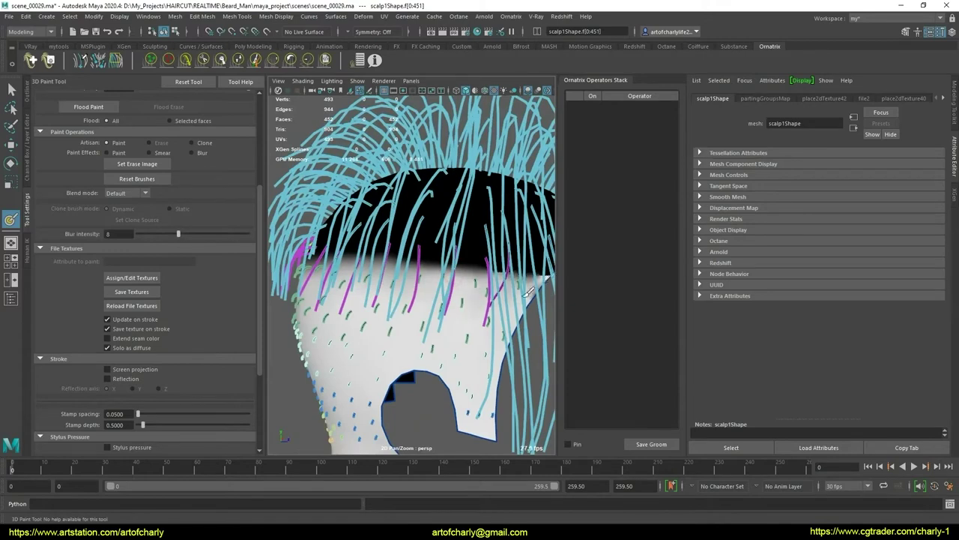
mouse_move(408, 310)
left_mouse_down("alt")
mouse_move(465, 327)
mouse_move(449, 322)
left_mouse_up("alt")
scroll(427, 314, "down", 5)
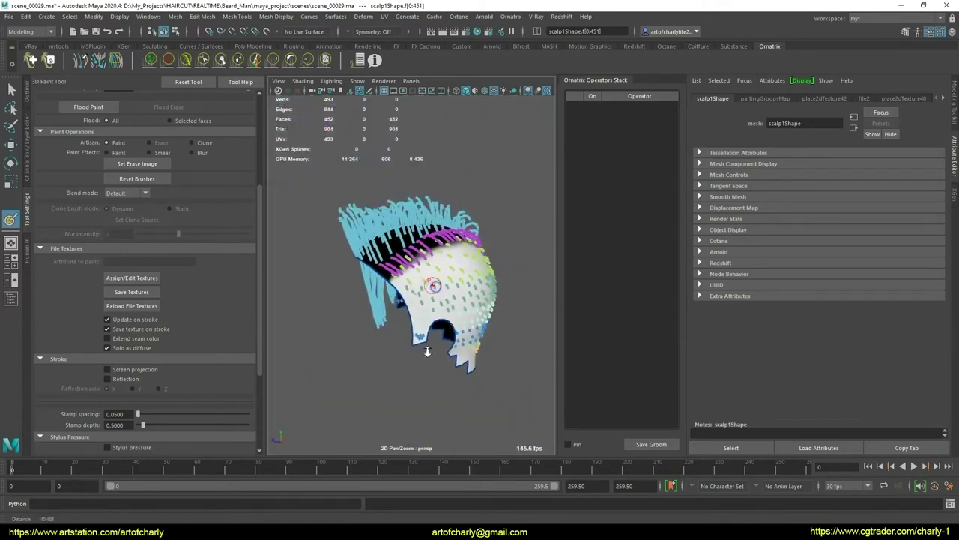
scroll(450, 322, "up", 3)
scroll(420, 319, "up", 2)
scroll(382, 312, "up", 2)
Soften the mask boundary along the hairline and save the texture as comb.png
left_click_drag(380, 313, 388, 300, "shift")
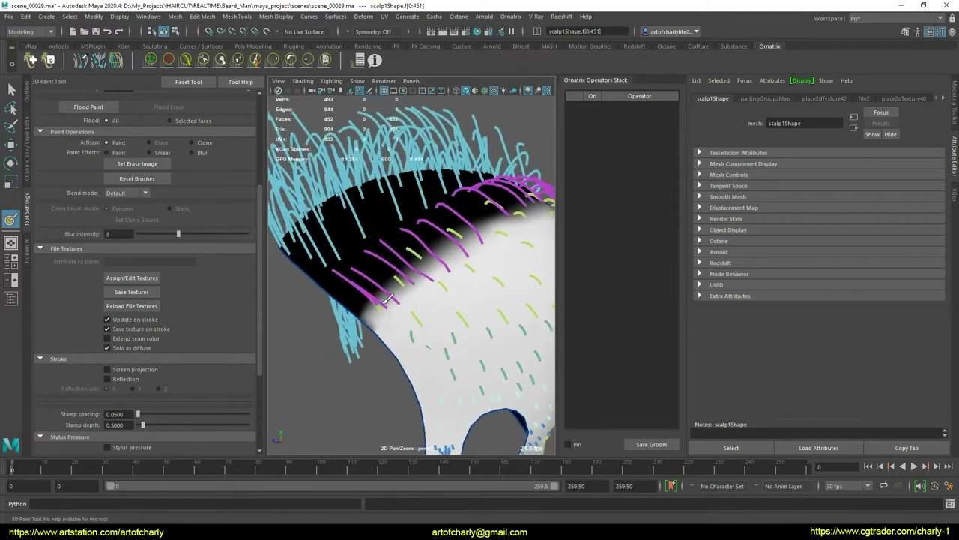
mouse_move(416, 344)
left_mouse_down("shift")
mouse_move(427, 345)
mouse_move(327, 330)
mouse_move(396, 317)
mouse_move(456, 342)
mouse_move(360, 332)
mouse_move(449, 356)
mouse_move(441, 346)
left_mouse_up("shift")
scroll(441, 376, "down", 2)
scroll(406, 353, "down", 3)
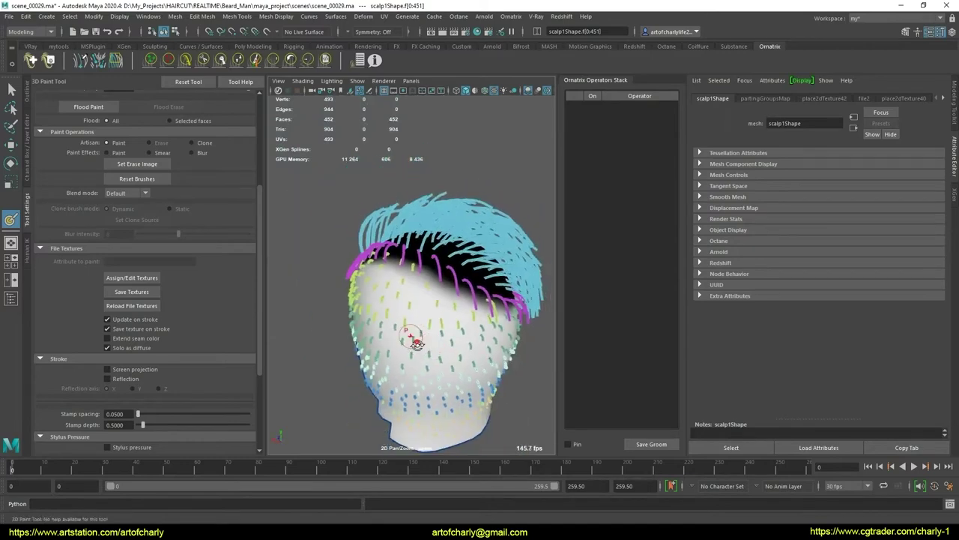
scroll(439, 342, "up", 3)
scroll(428, 310, "up", 2)
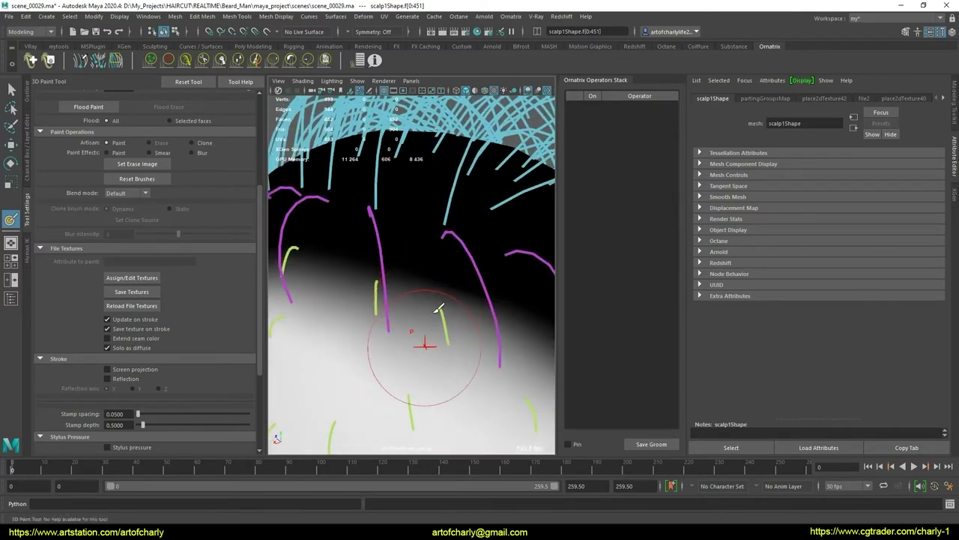
mouse_move(438, 308)
left_mouse_down("alt")
mouse_move(420, 330)
mouse_move(446, 257)
left_mouse_up("alt")
scroll(448, 278, "down", 5)
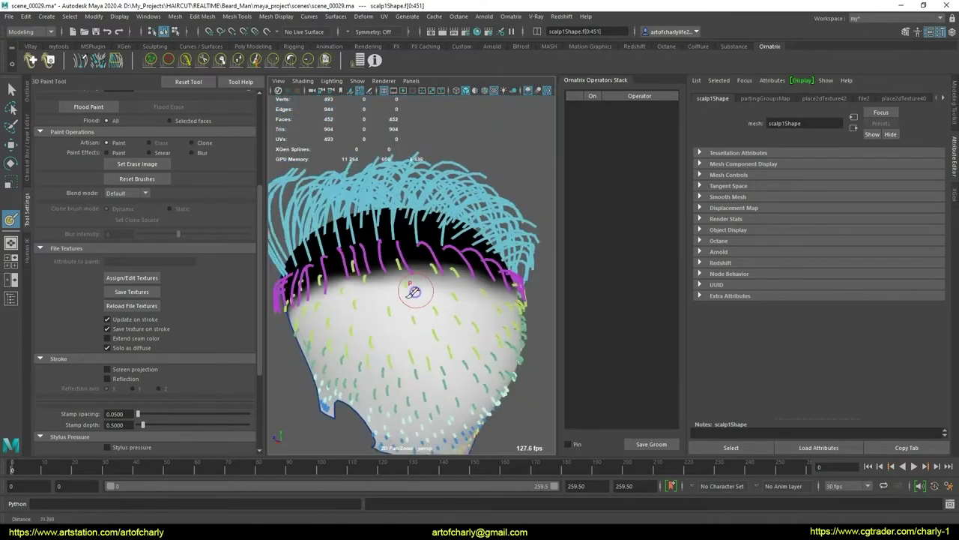
mouse_move(411, 290)
left_mouse_down("alt")
mouse_move(450, 306)
mouse_move(364, 351)
left_mouse_up("alt")
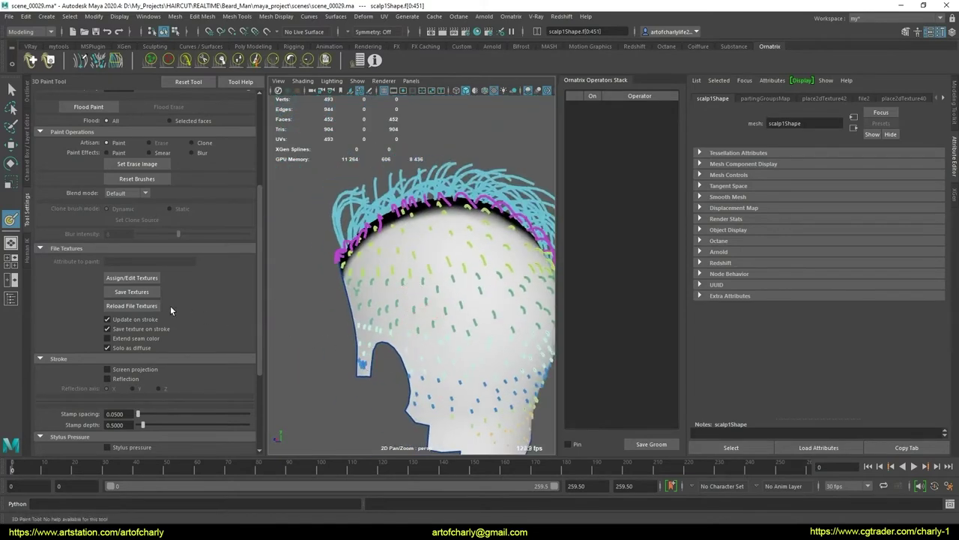
left_click(132, 292)
Return to object selection in wireframe-on-shaded view and pick SurfaceComb1 on FurBall1
key("q")
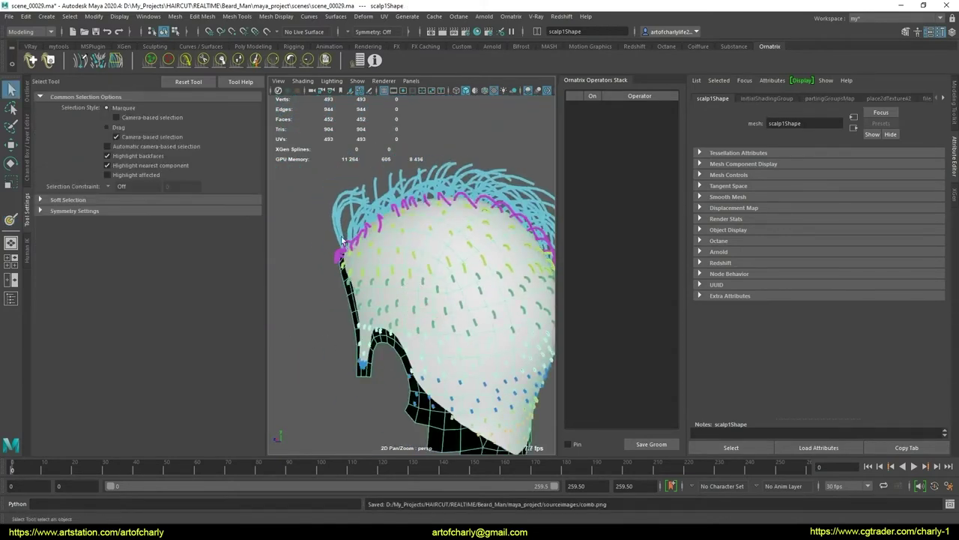
key("5")
left_click(421, 193)
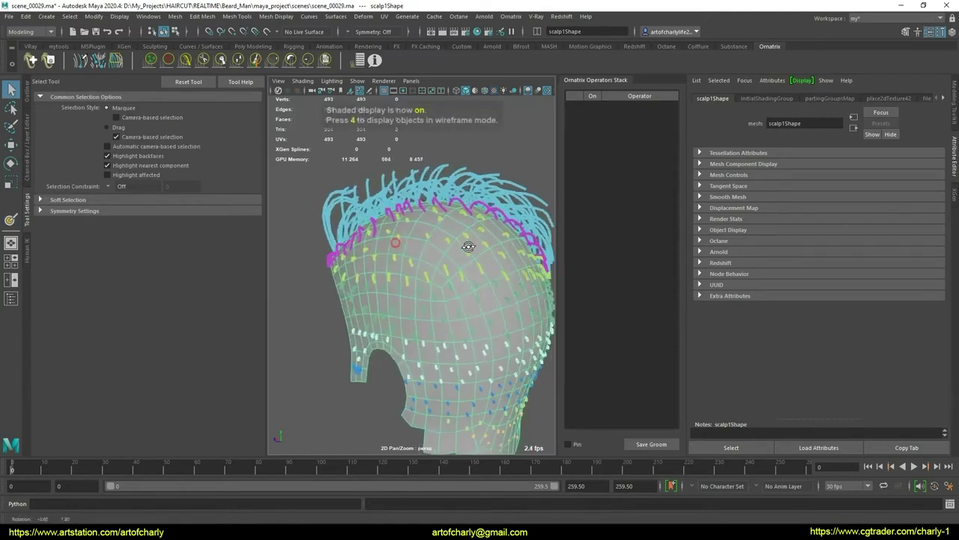
left_click_drag(465, 242, 404, 247, "alt")
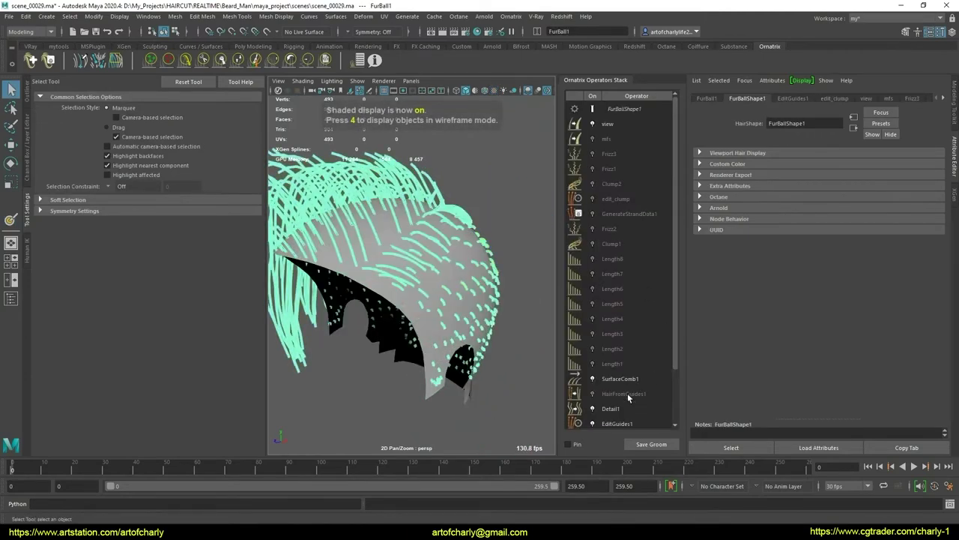
left_click(627, 393)
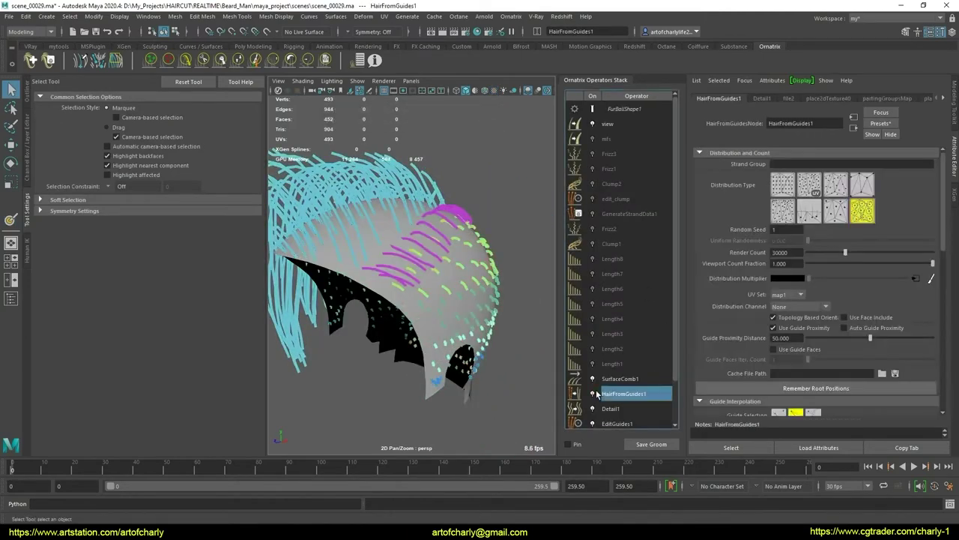
left_click(616, 378)
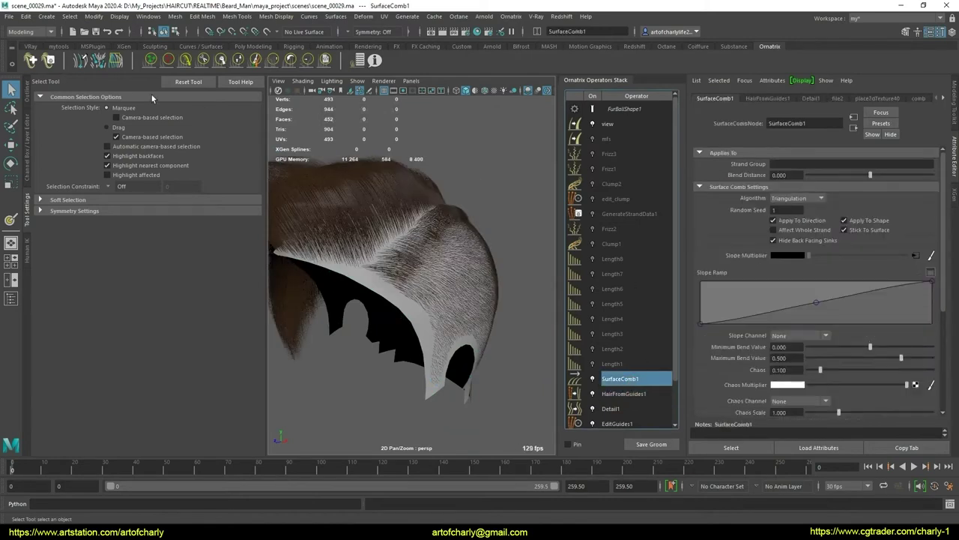
Place a direct sink on the side of the scalp among the short hair
left_click(98, 60)
left_click_drag(433, 236, 369, 234, "alt")
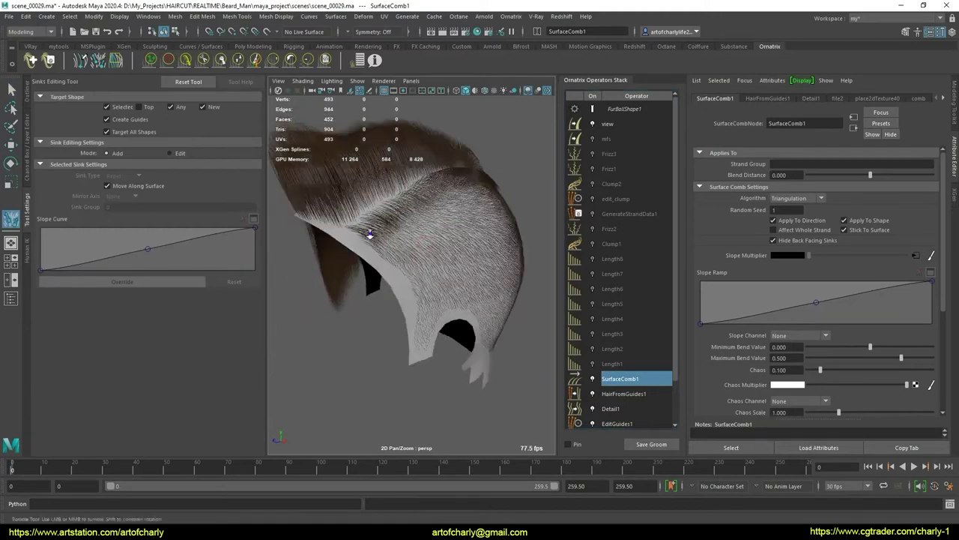
scroll(413, 305, "up", 10)
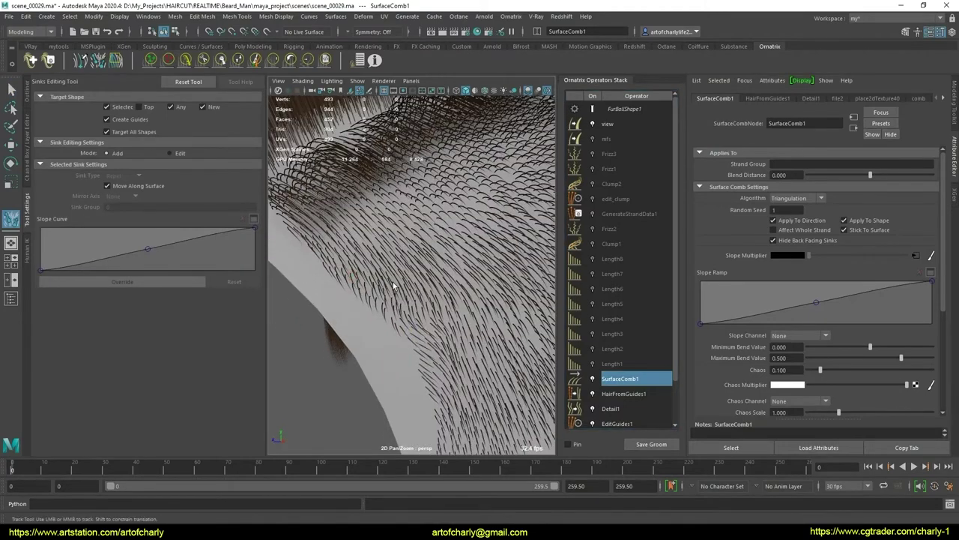
left_click(395, 285)
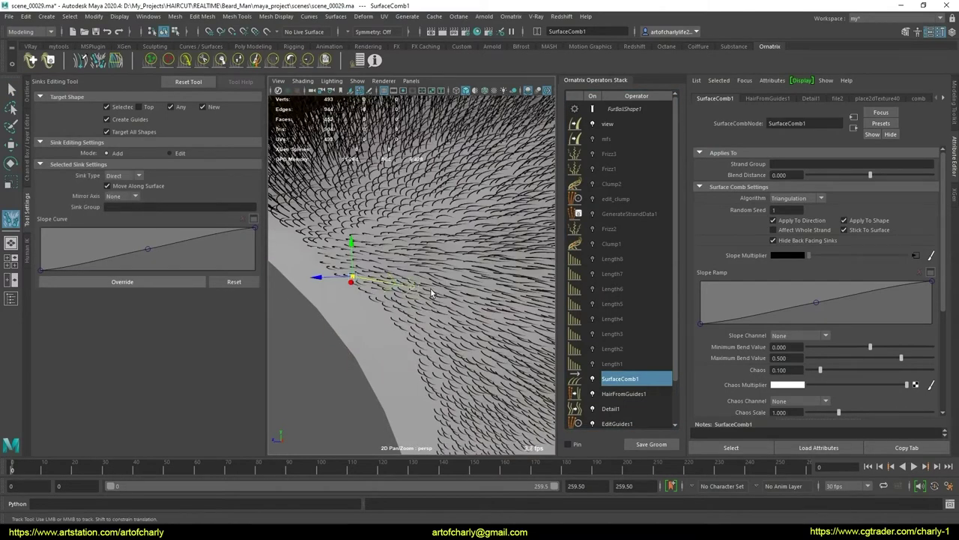
scroll(433, 291, "down", 5)
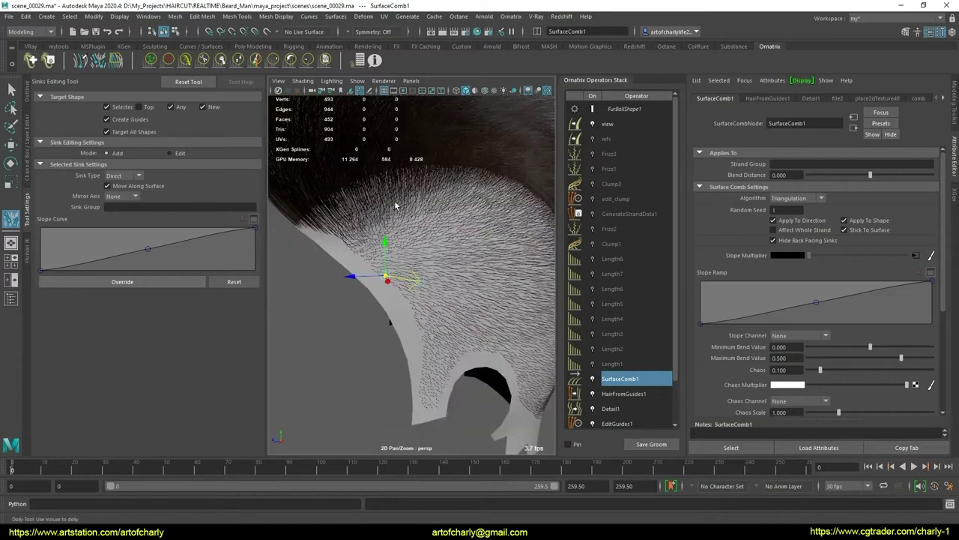
scroll(454, 274, "down", 5)
scroll(459, 262, "up", 4)
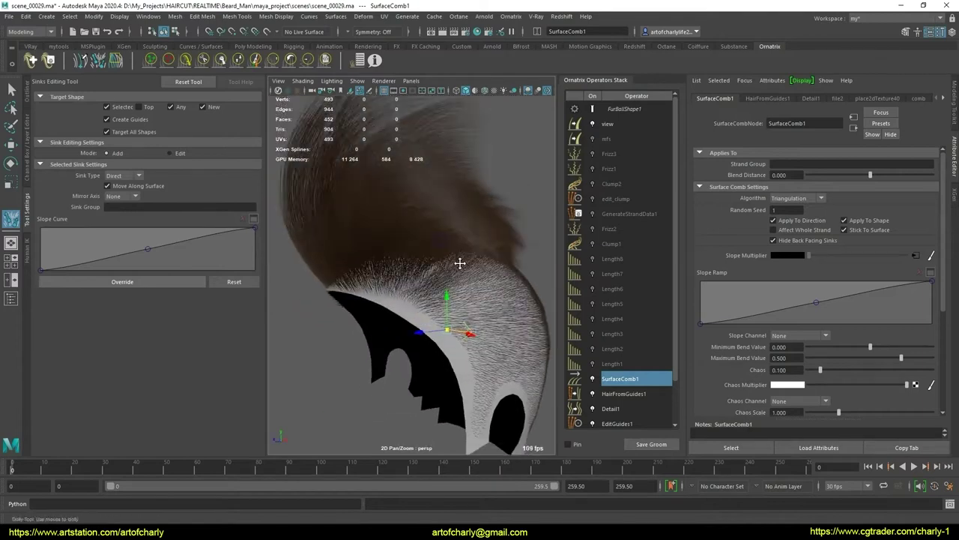
left_click_drag(461, 262, 495, 263, "alt")
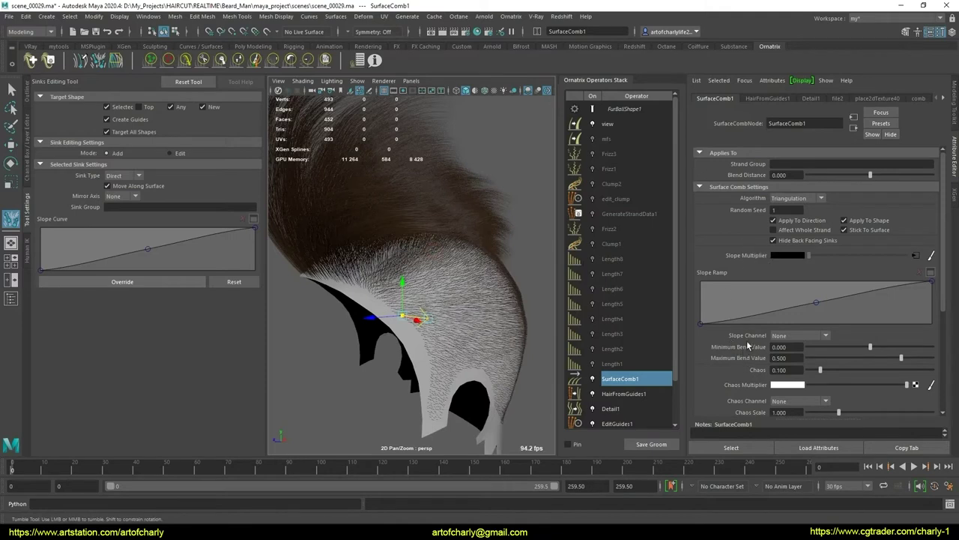
left_click(816, 303)
mouse_move(945, 308)
left_mouse_down()
mouse_move(941, 371)
mouse_move(942, 267)
left_mouse_up()
left_click(825, 336)
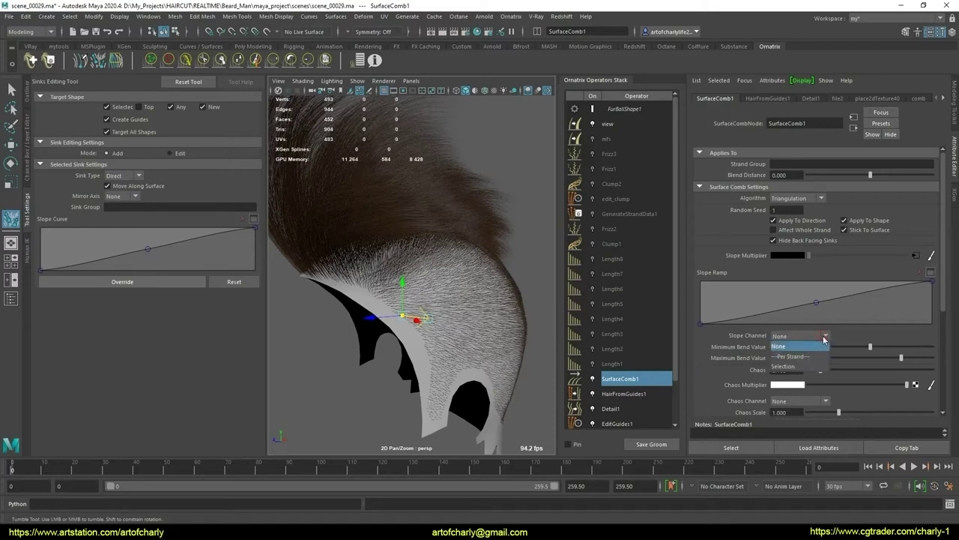
left_click(824, 338)
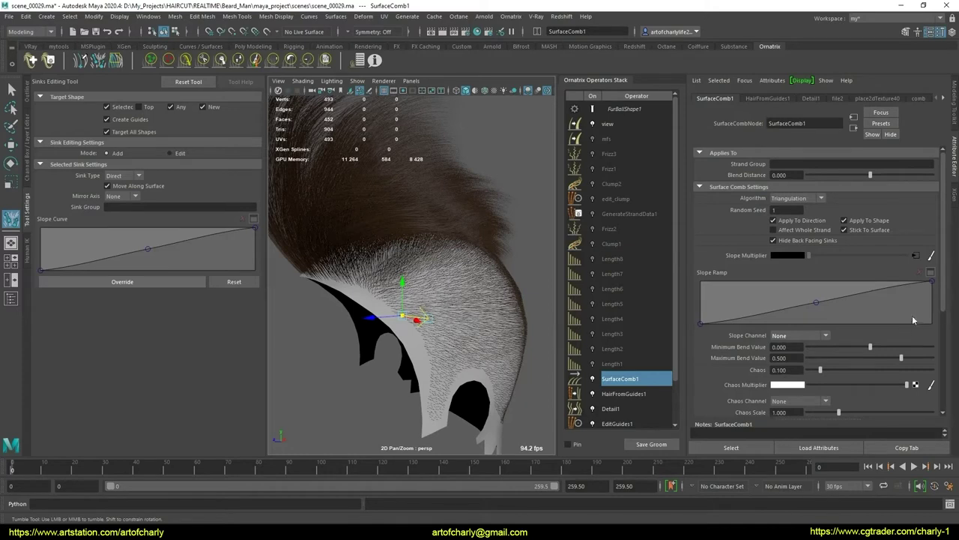
left_click_drag(946, 301, 946, 350)
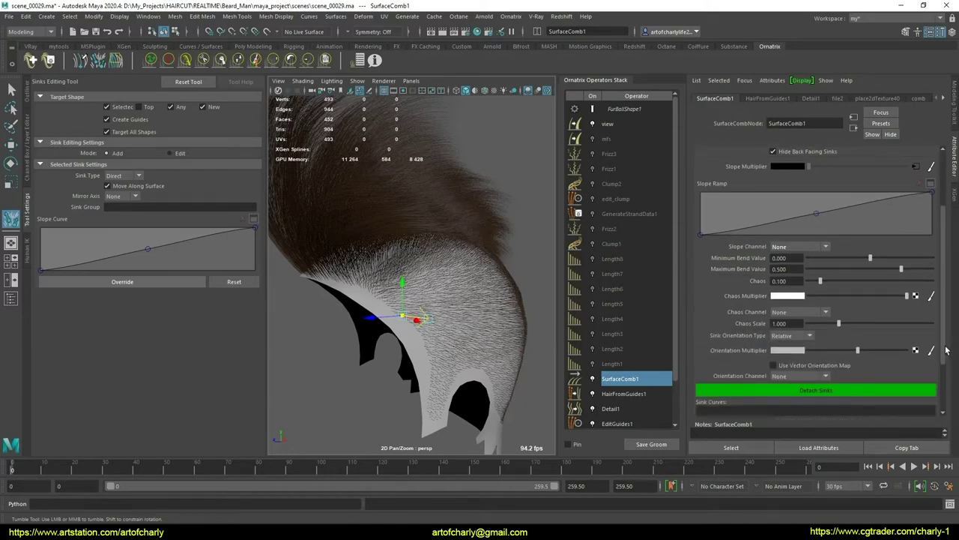
left_click_drag(946, 350, 946, 416)
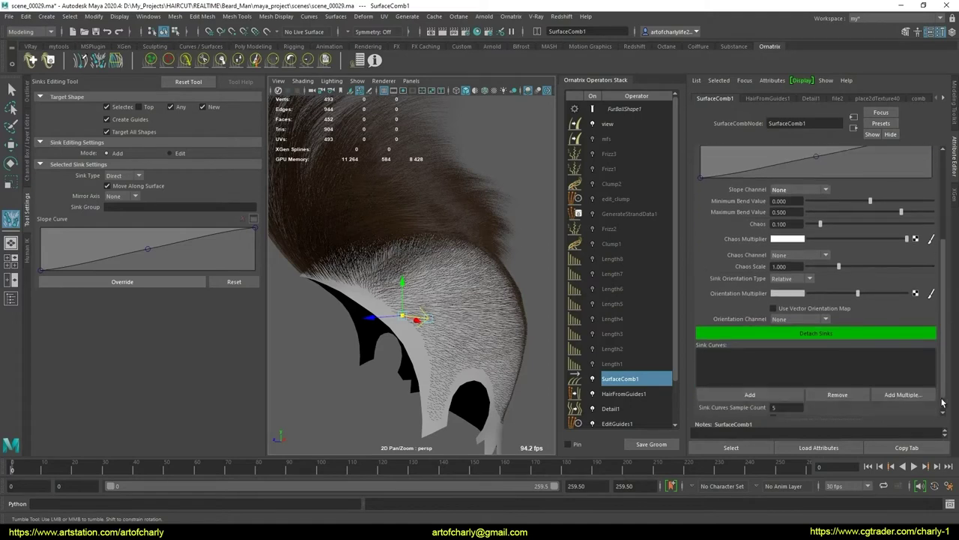
scroll(938, 359, "up", 2)
scroll(929, 284, "up", 3)
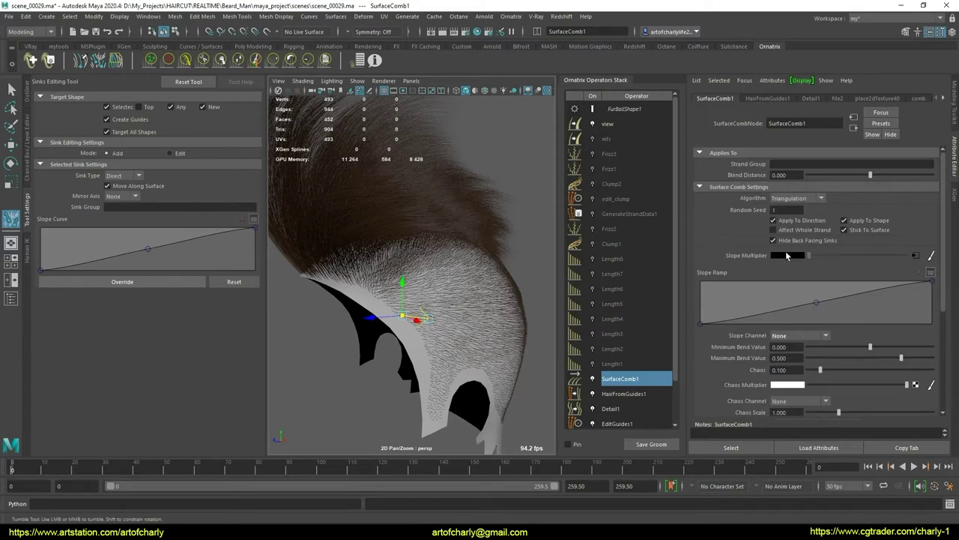
Break the Slope Multiplier's map connection and set its value to the maximum
right_click(745, 255)
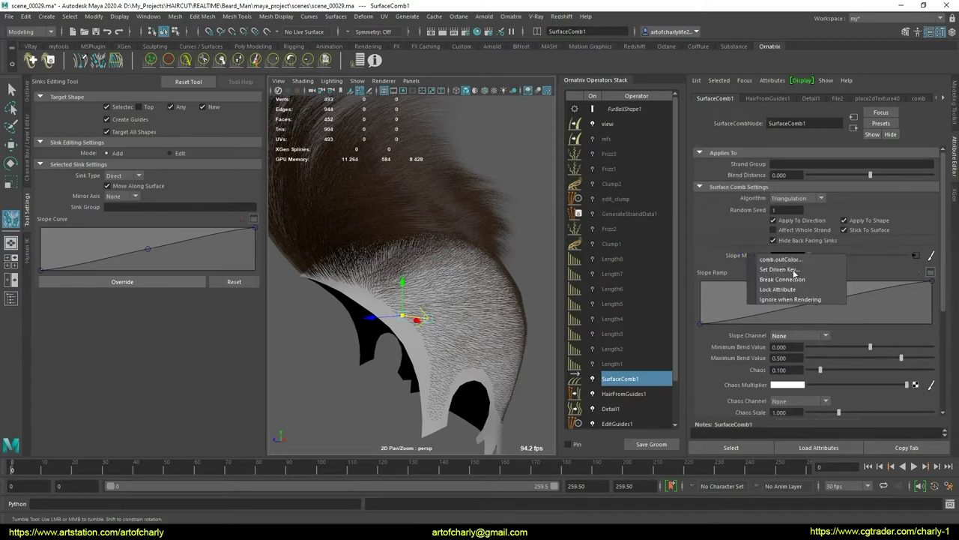
left_click(796, 281)
left_click_drag(809, 256, 811, 256)
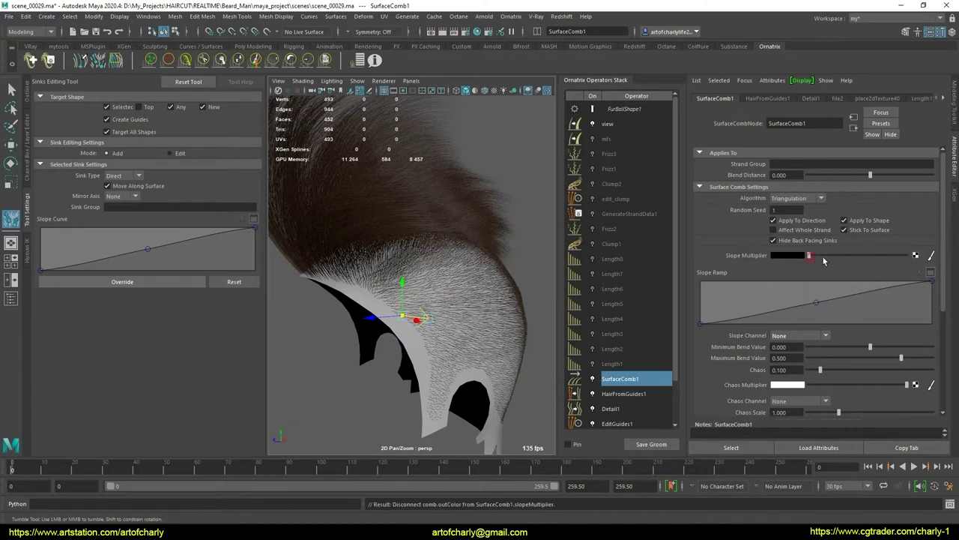
left_click(904, 256)
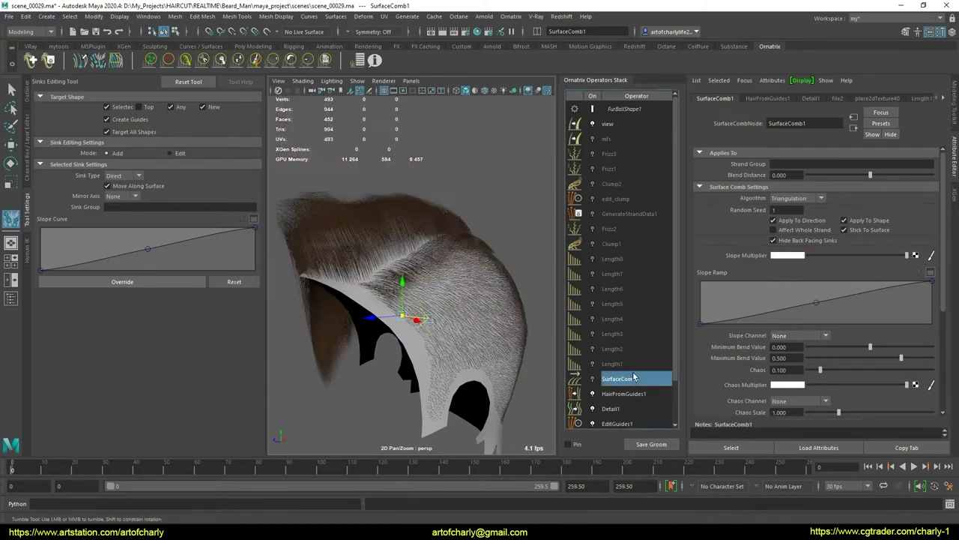
scroll(625, 376, "down", 2)
Switch off HairFromGuides1 and select the EditGuides1 operator
left_click(592, 361)
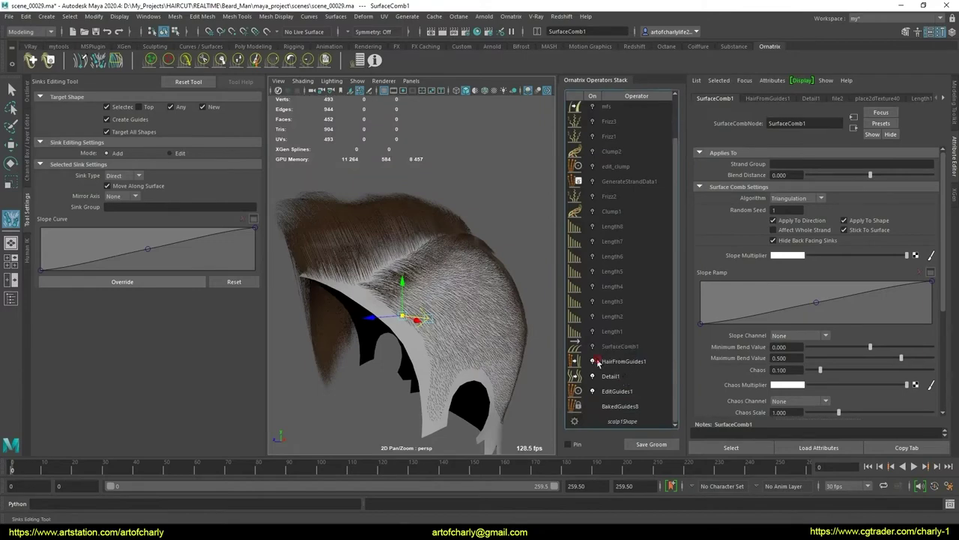
left_click(622, 391)
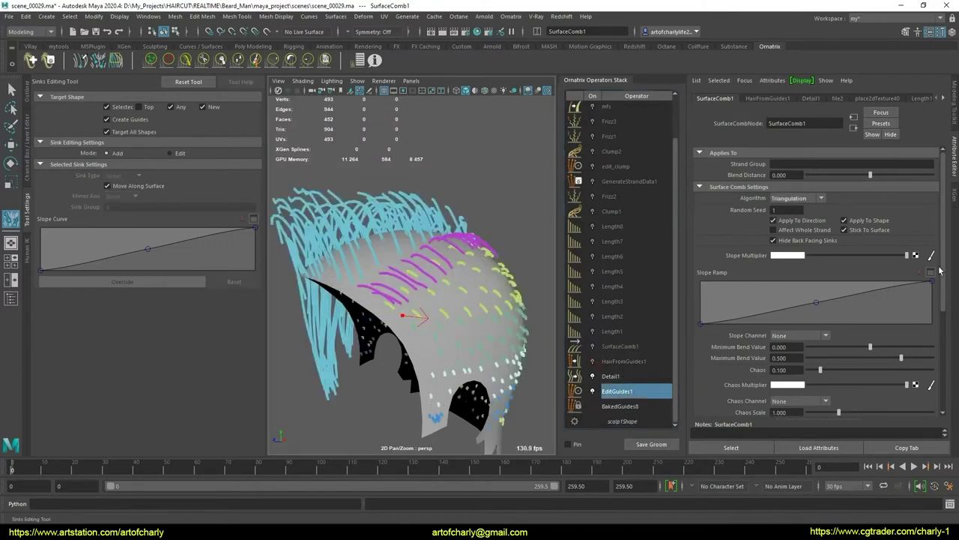
mouse_move(942, 206)
left_mouse_down()
mouse_move(952, 352)
mouse_move(944, 210)
left_mouse_up()
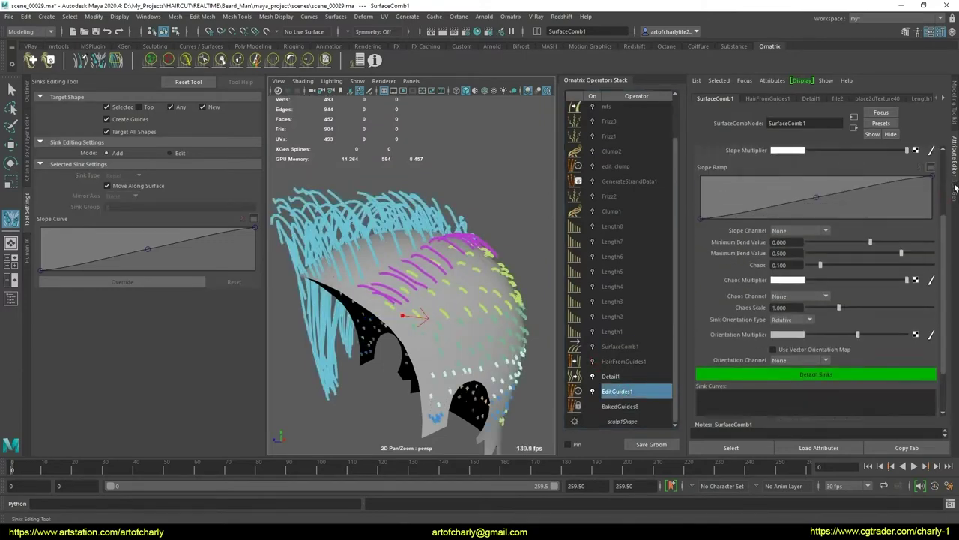
left_click(611, 376)
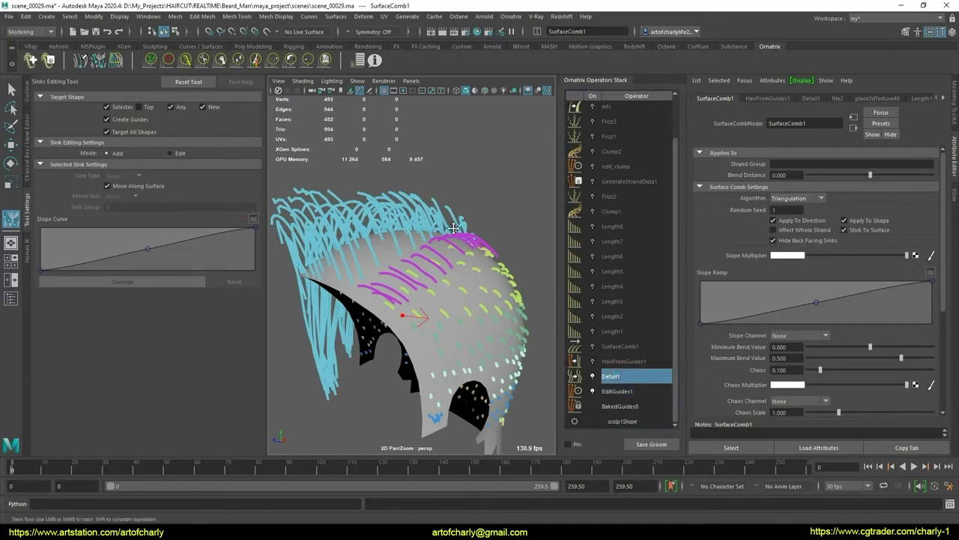
left_click_drag(455, 233, 437, 230, "alt")
key("q")
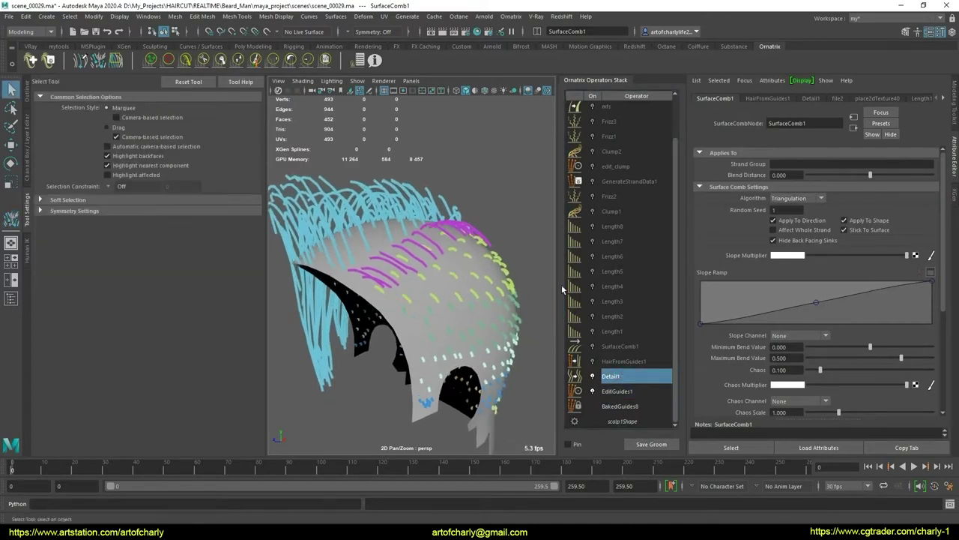
left_click(617, 390)
Expand EditGuides1's Channels section, turn on the greyscale channel overlay, and orbit the head
scroll(703, 332, "down", 2)
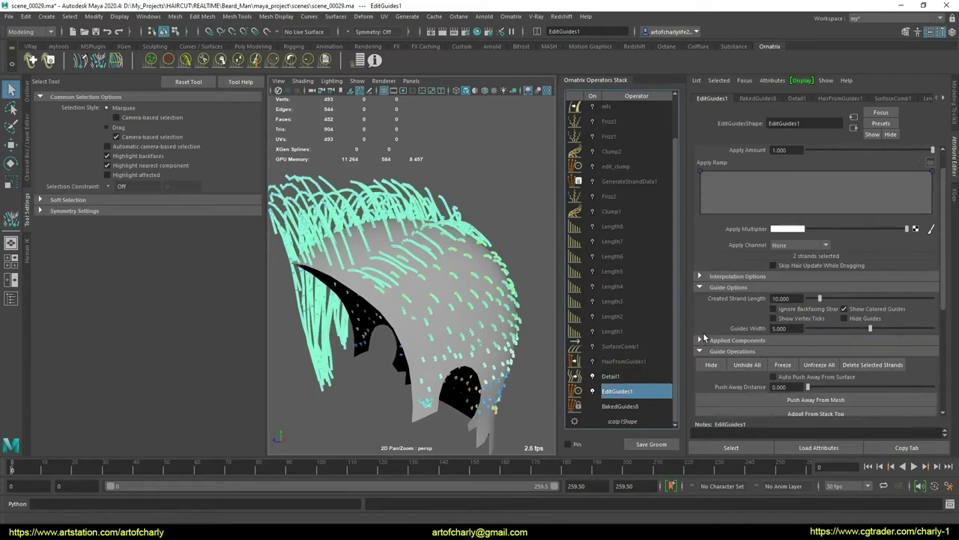
scroll(703, 332, "down", 2)
scroll(703, 332, "down", 3)
scroll(704, 336, "down", 1)
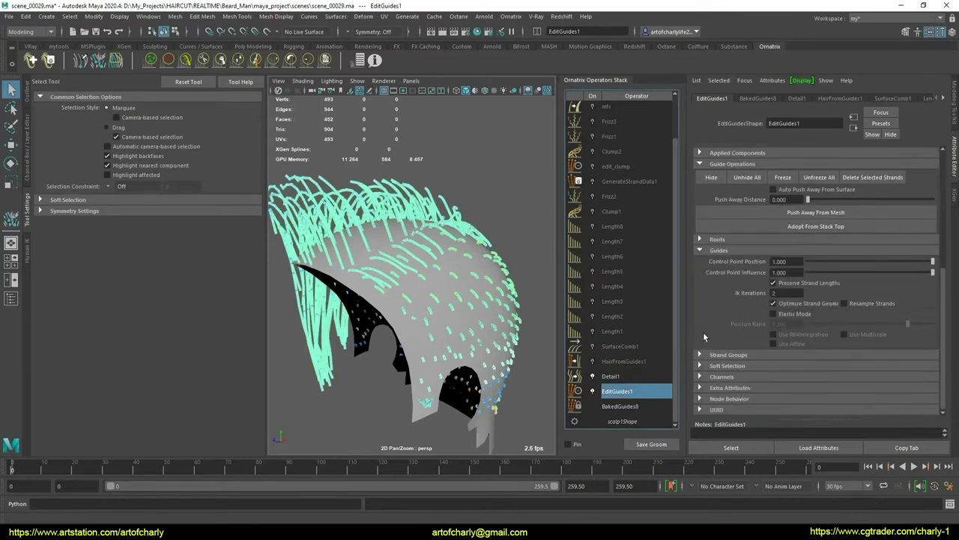
left_click(729, 376)
scroll(728, 375, "down", 1)
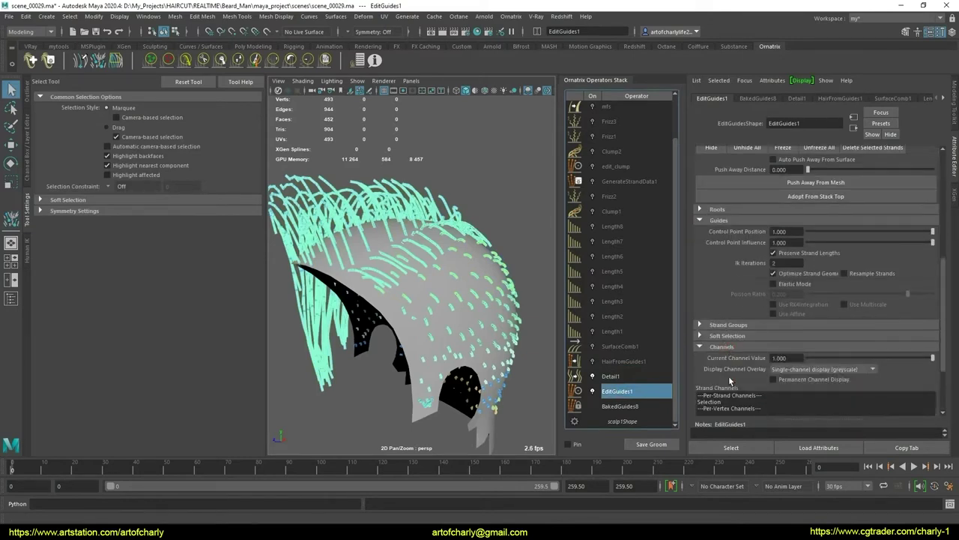
scroll(729, 375, "down", 3)
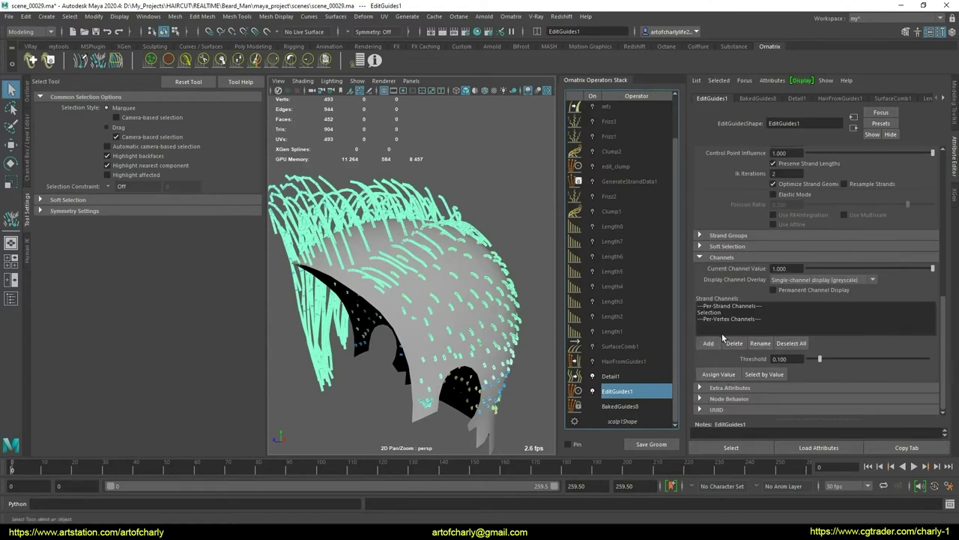
left_click(845, 282)
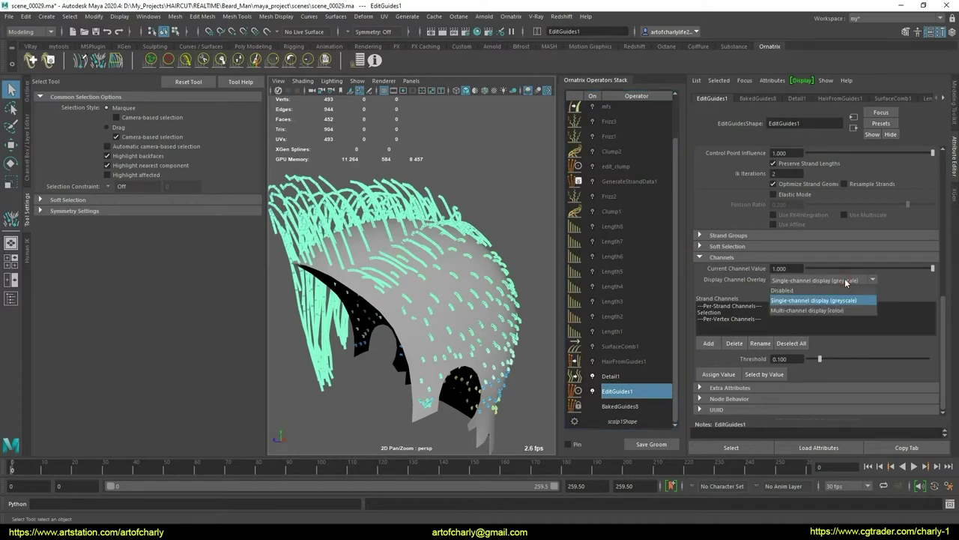
left_click(845, 282)
mouse_move(462, 330)
left_mouse_down("alt")
mouse_move(391, 333)
mouse_move(475, 319)
left_mouse_up("alt")
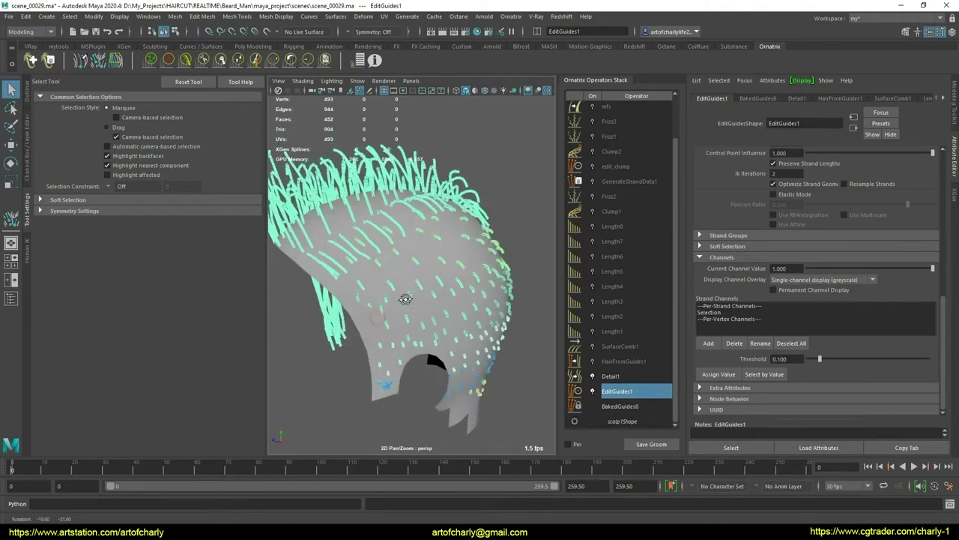
mouse_move(377, 324)
left_mouse_down("alt")
mouse_move(434, 293)
mouse_move(400, 295)
mouse_move(402, 325)
mouse_move(392, 321)
mouse_move(429, 334)
mouse_move(364, 310)
mouse_move(403, 307)
mouse_move(312, 284)
mouse_move(376, 285)
mouse_move(375, 304)
left_mouse_up("alt")
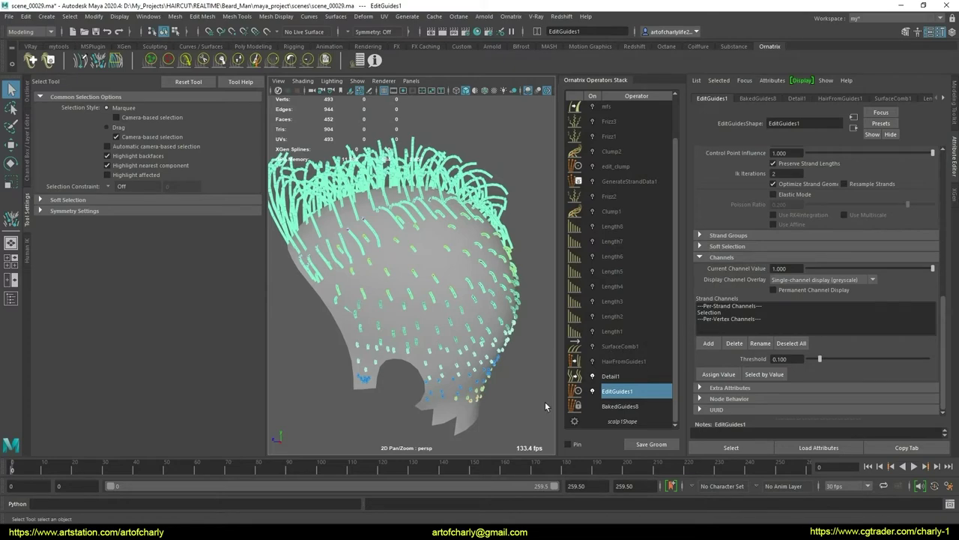
left_click(621, 376)
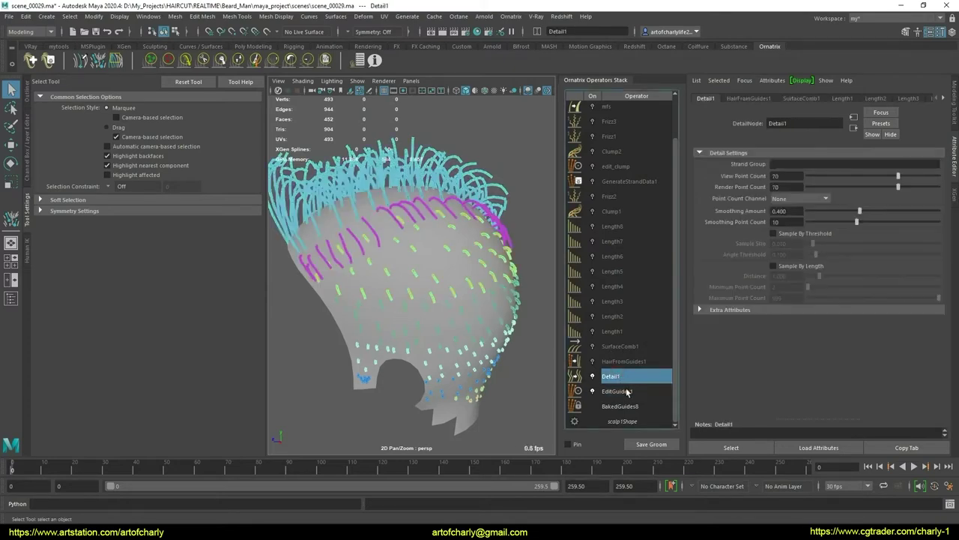
left_click(611, 376)
left_click(617, 390)
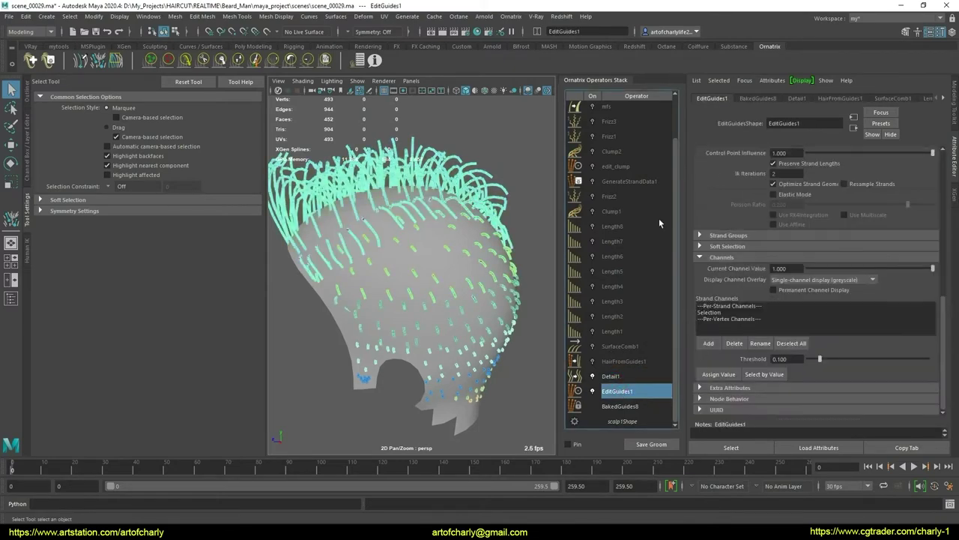
left_click(611, 376)
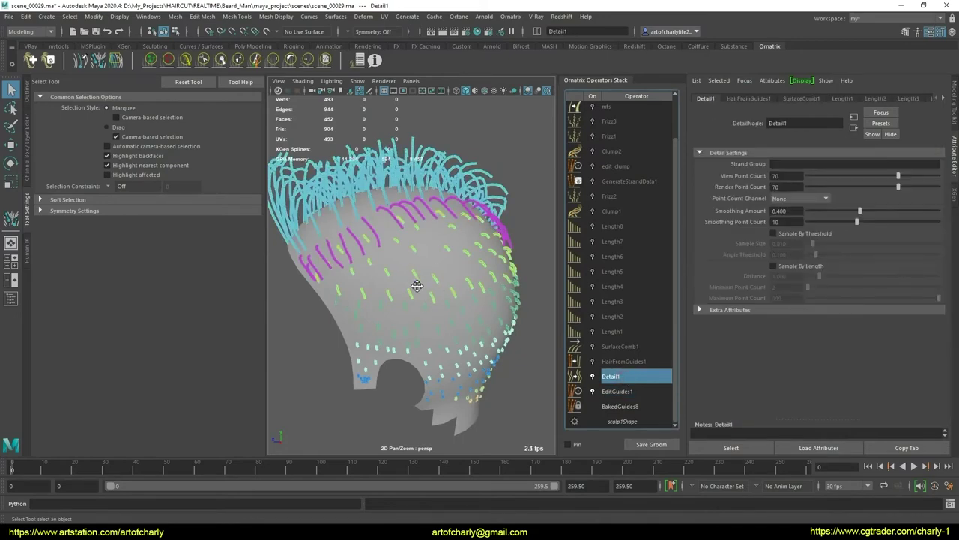
mouse_move(418, 278)
left_mouse_down("alt")
mouse_move(375, 271)
mouse_move(422, 273)
mouse_move(407, 257)
mouse_move(407, 282)
mouse_move(430, 308)
mouse_move(525, 337)
left_mouse_up("alt")
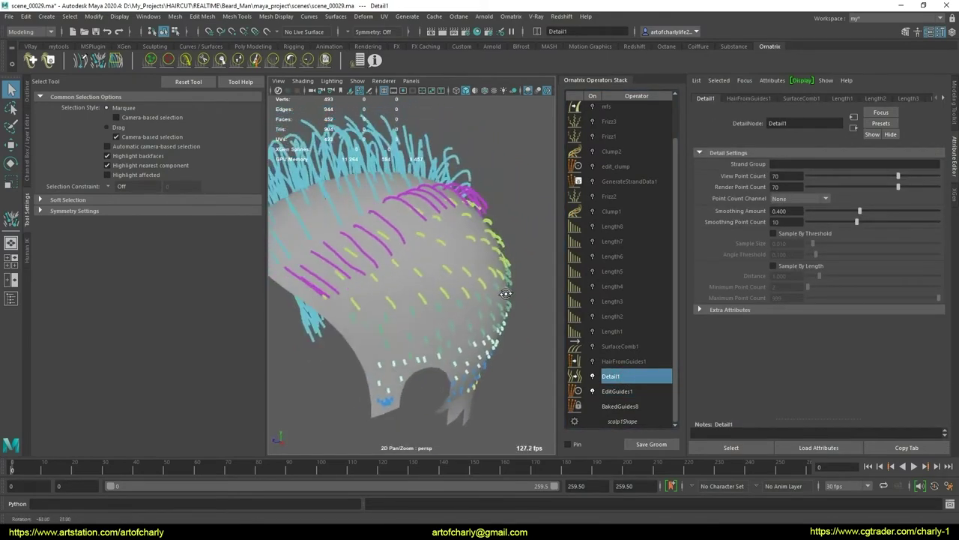
left_click(626, 346)
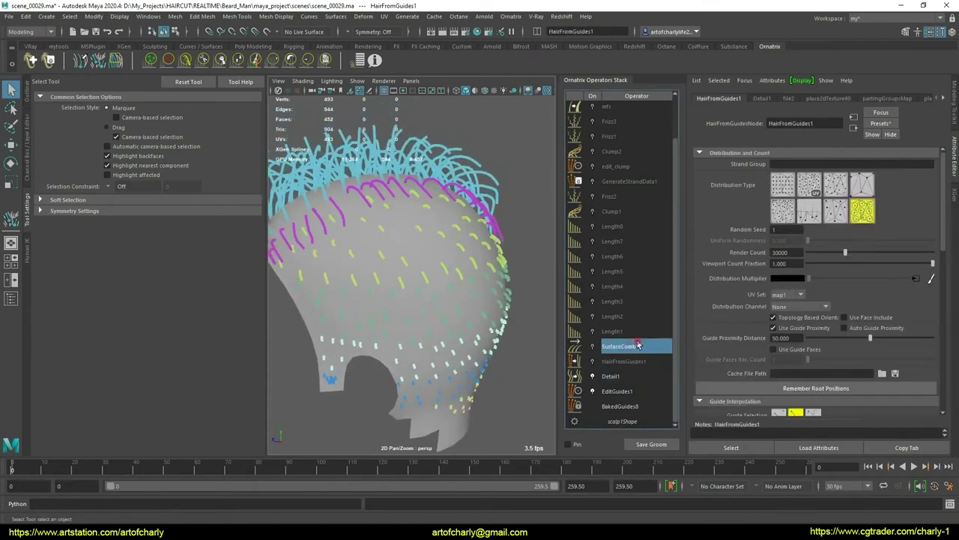
left_click(626, 362)
left_click(624, 347)
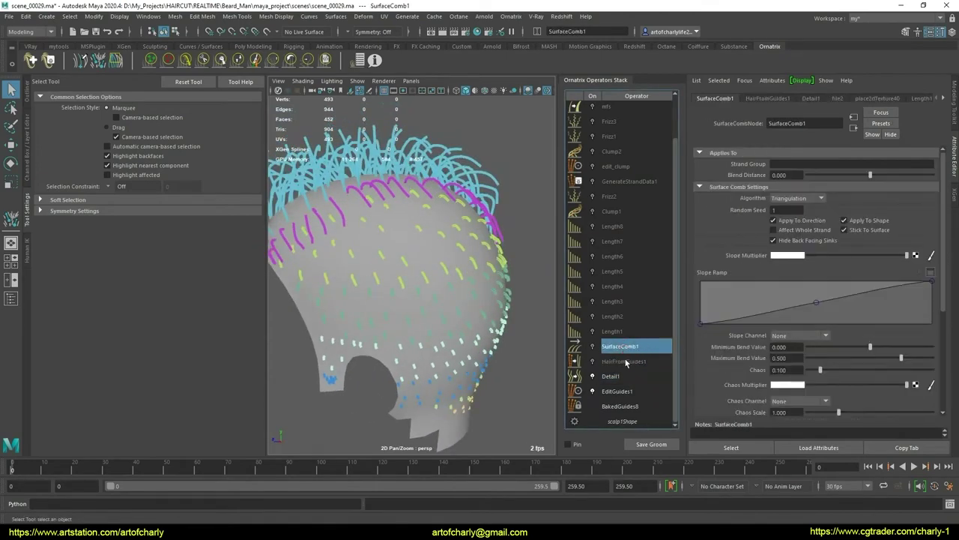
left_click(621, 377)
left_click(628, 361)
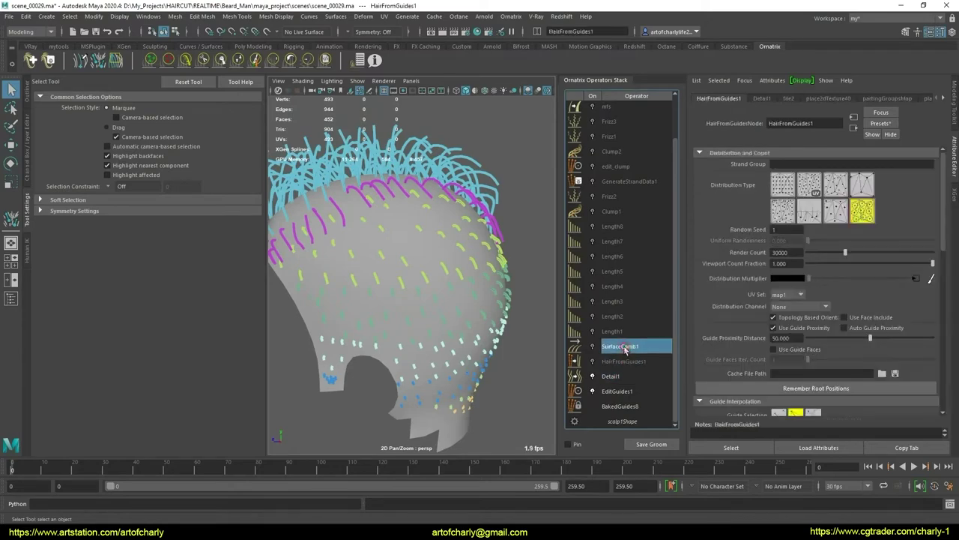
left_click(625, 347)
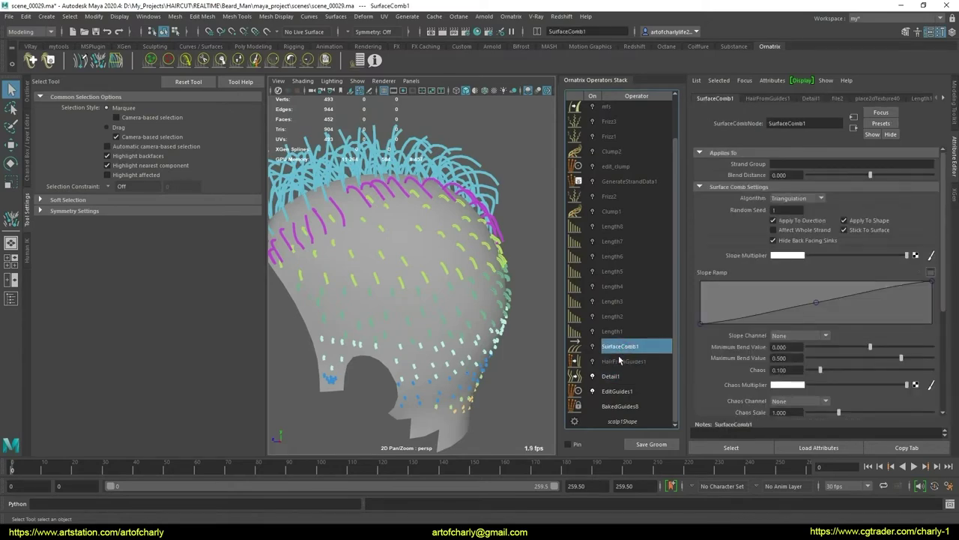
left_click(626, 362)
left_click(621, 376)
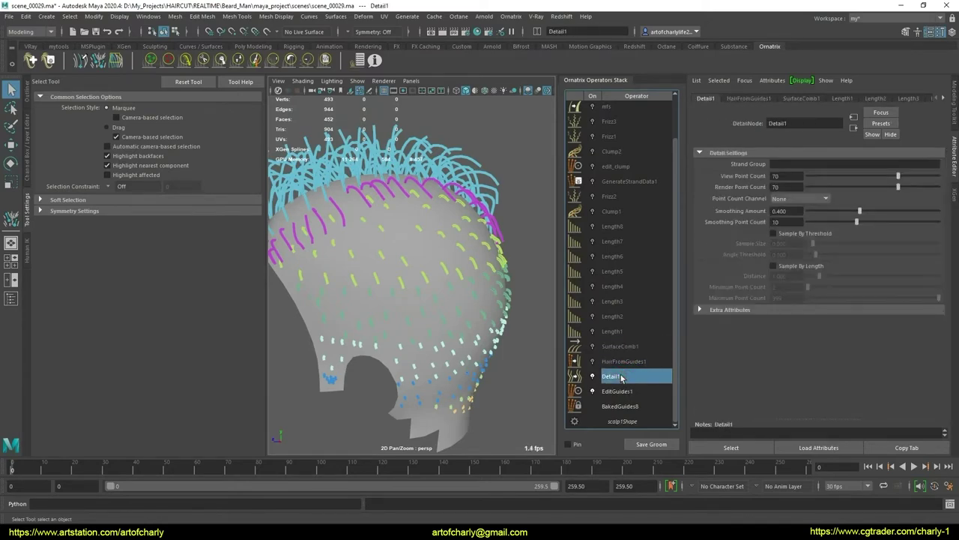
left_click(618, 363)
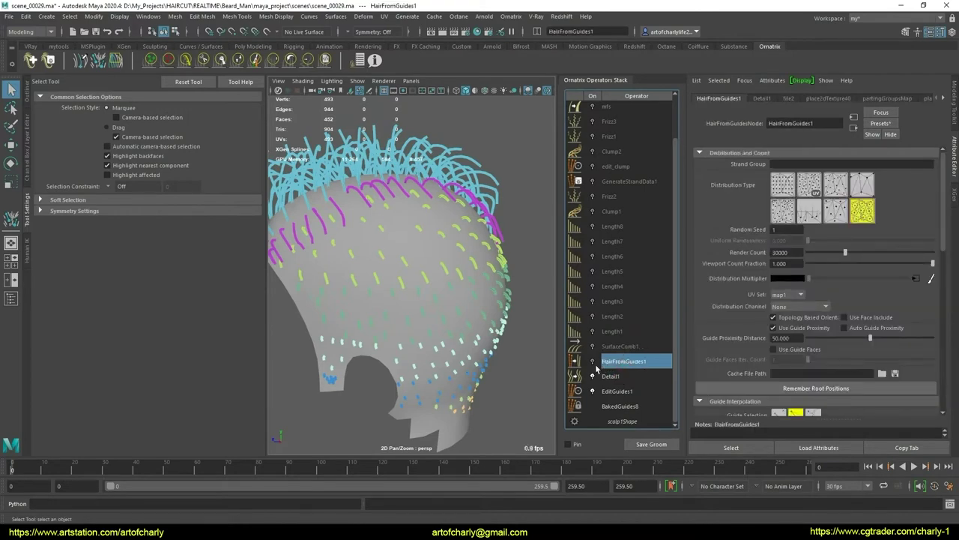
left_click(622, 392)
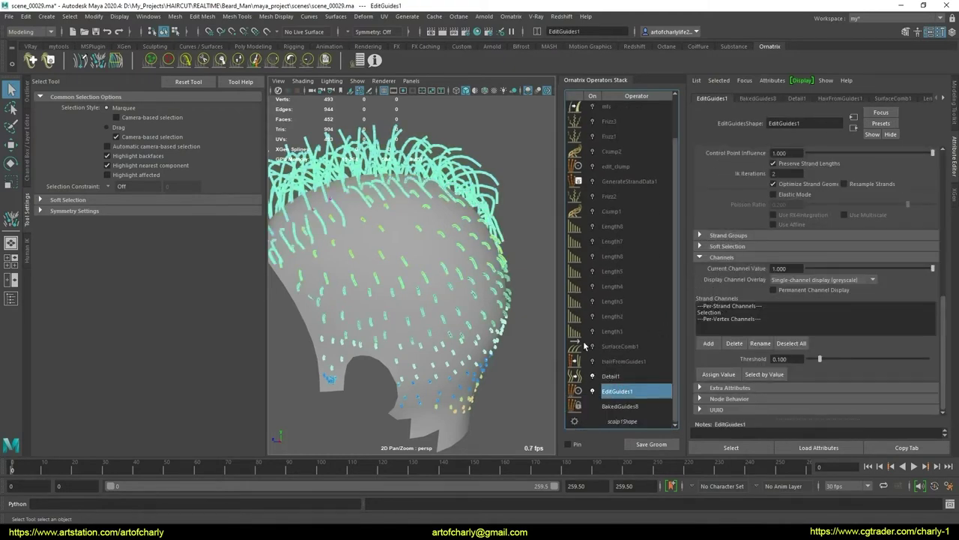
left_click(633, 374)
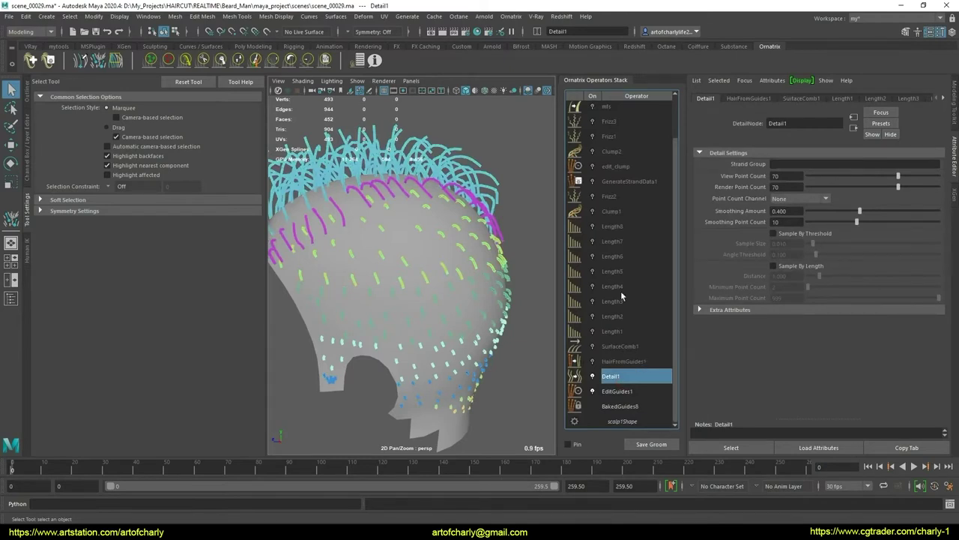
left_click(619, 390)
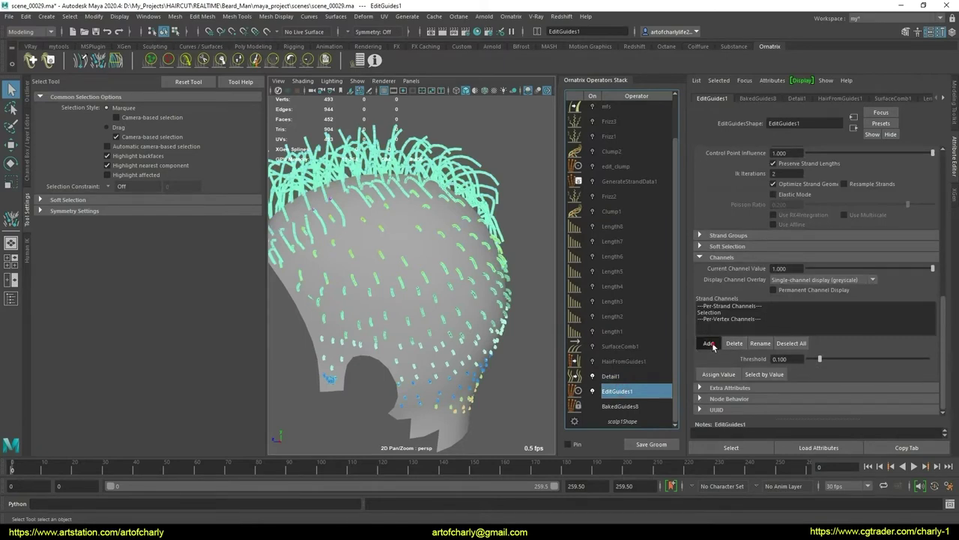
Add a strand channel named surfcomb to EditGuides1 and select it with the greyscale overlay
left_click(712, 343)
type("surfcomb")
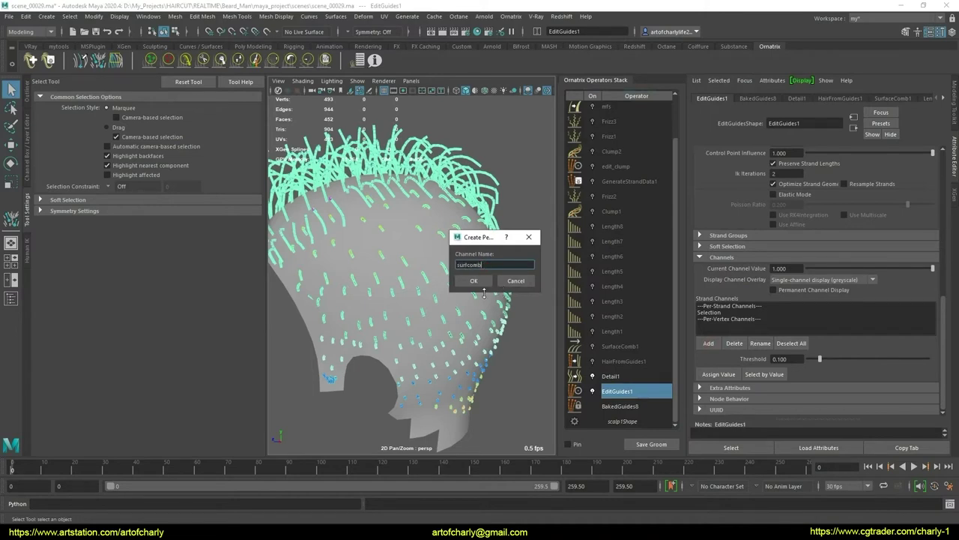
left_click(473, 280)
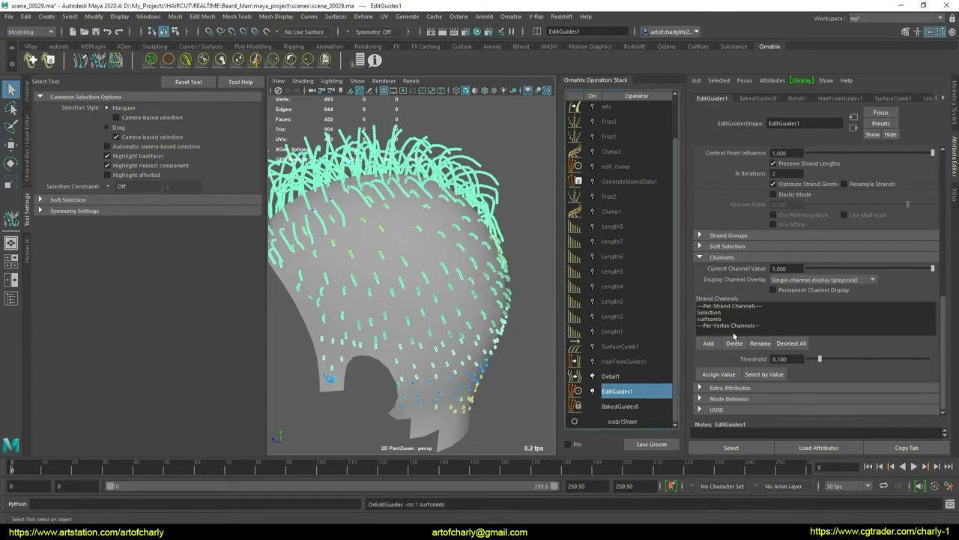
left_click(726, 320)
left_click_drag(443, 282, 460, 278, "alt")
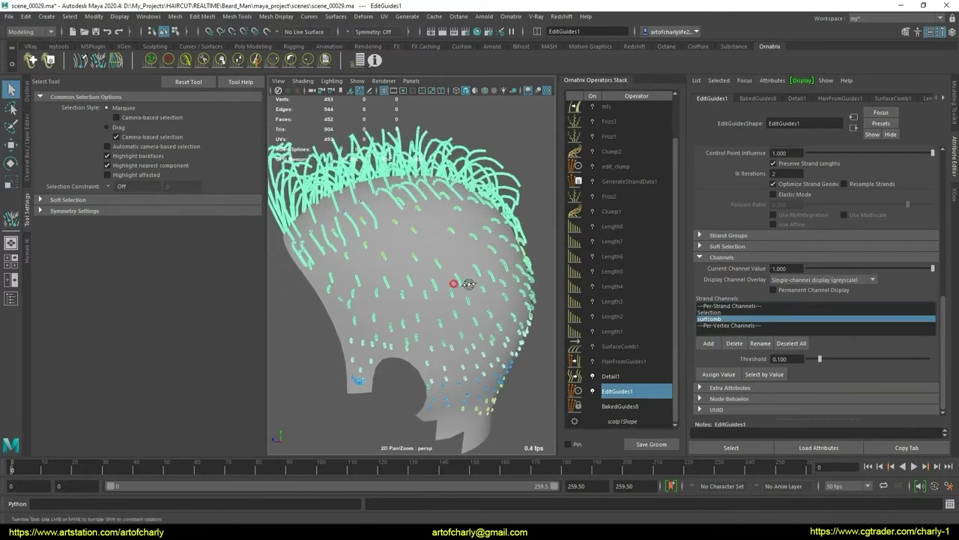
left_click(835, 280)
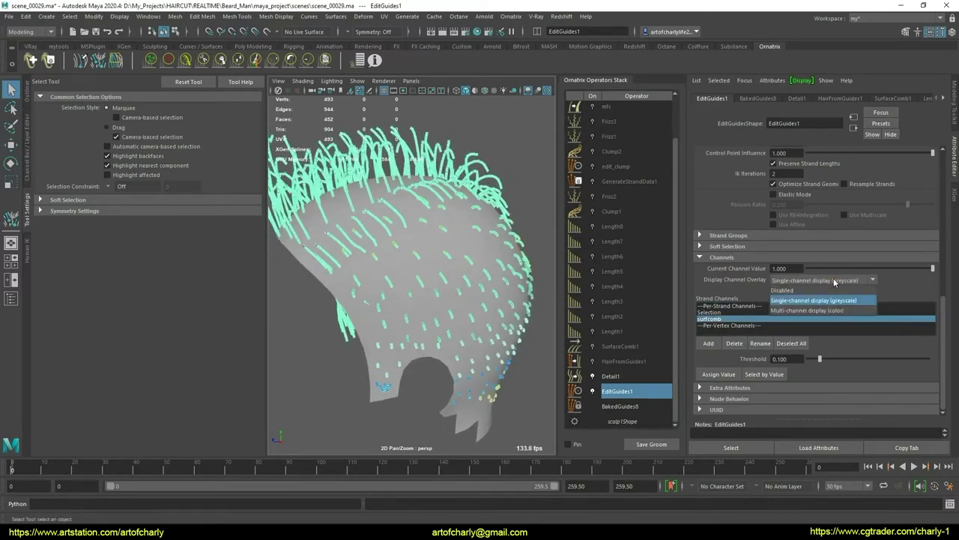
left_click(838, 289)
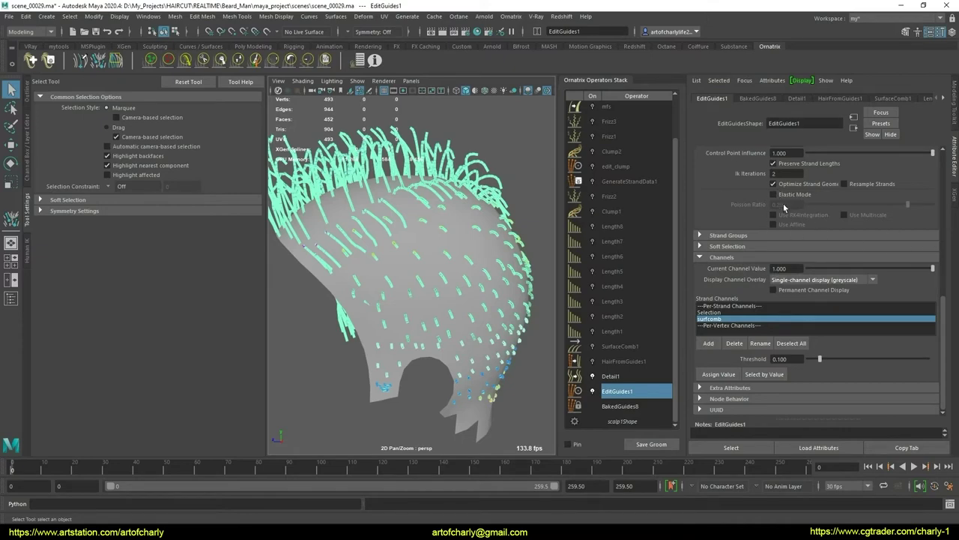
Switch to strand selection, marquee the lower nape guides, and set the channel value to 0
scroll(799, 245, "up", 5)
scroll(781, 211, "up", 5)
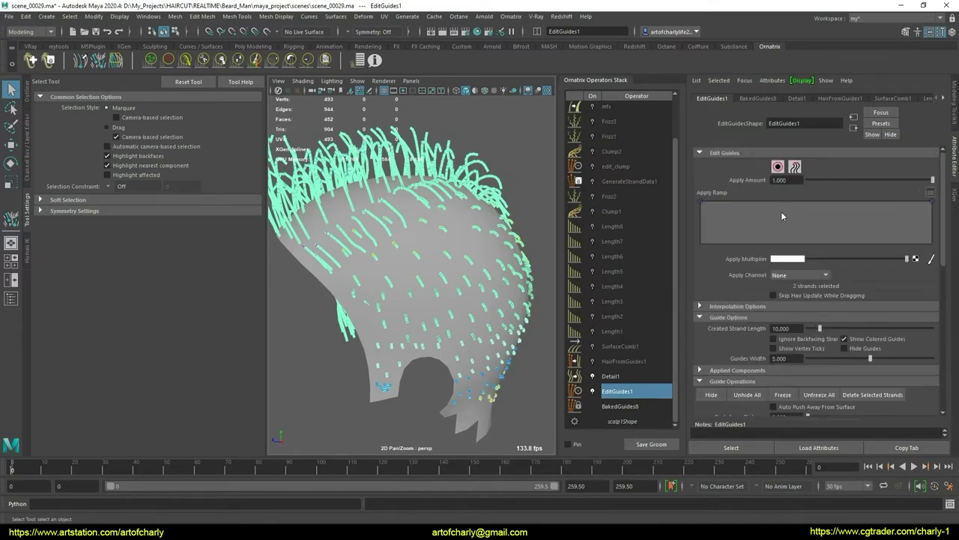
left_click(777, 167)
left_click_drag(450, 299, 386, 326, "alt")
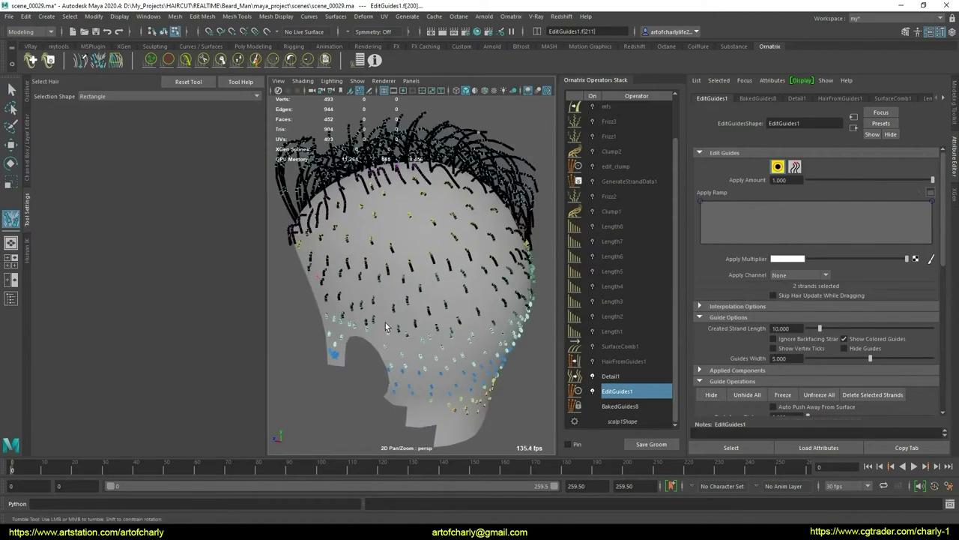
scroll(611, 164, "up", 2)
mouse_move(480, 247)
left_mouse_down("alt")
mouse_move(421, 241)
mouse_move(417, 274)
mouse_move(400, 282)
mouse_move(426, 321)
mouse_move(350, 318)
left_mouse_up("alt")
left_click_drag(351, 282, 436, 391)
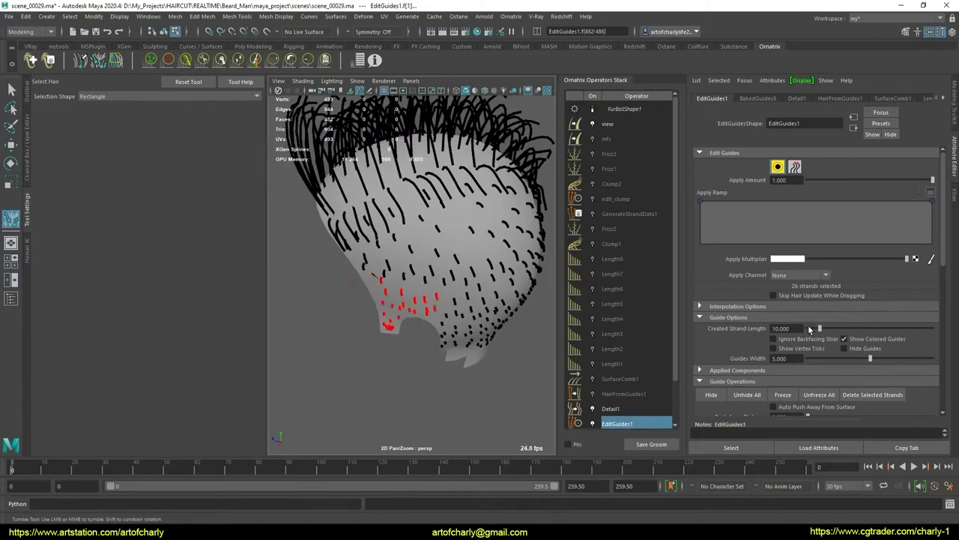
scroll(808, 324, "down", 3)
scroll(810, 284, "down", 3)
left_click_drag(882, 269, 789, 270)
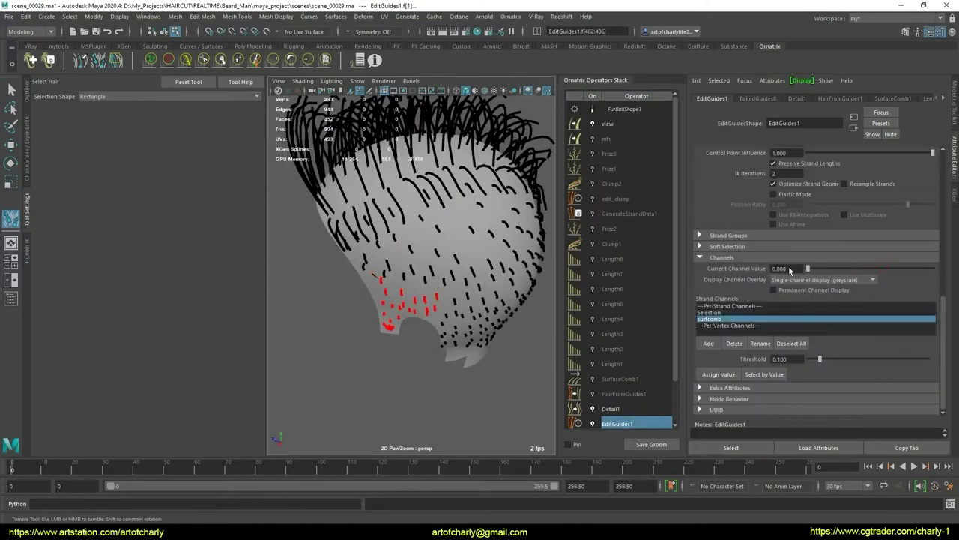
Select the nape strands and assign them a surfcomb value of 1
left_click_drag(443, 338, 459, 358, "alt")
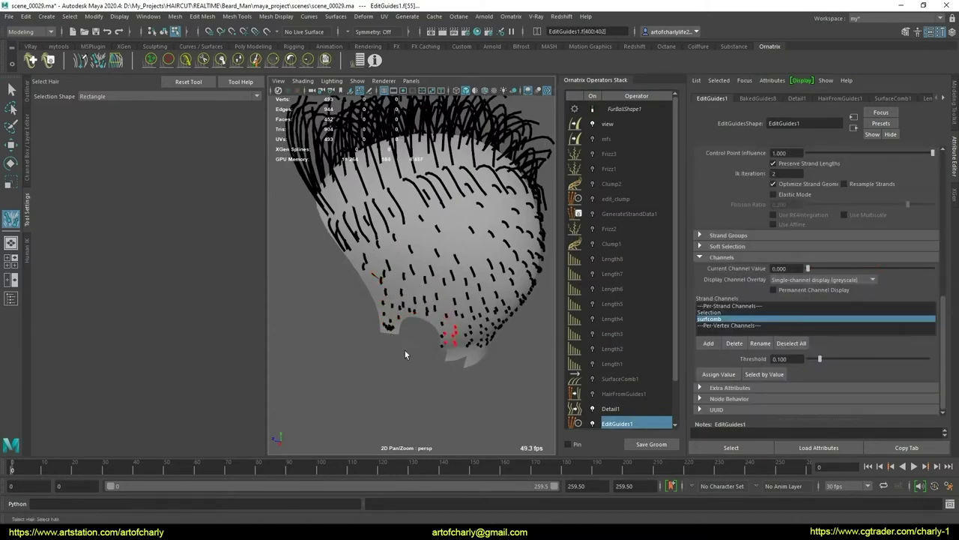
scroll(421, 349, "up", 3)
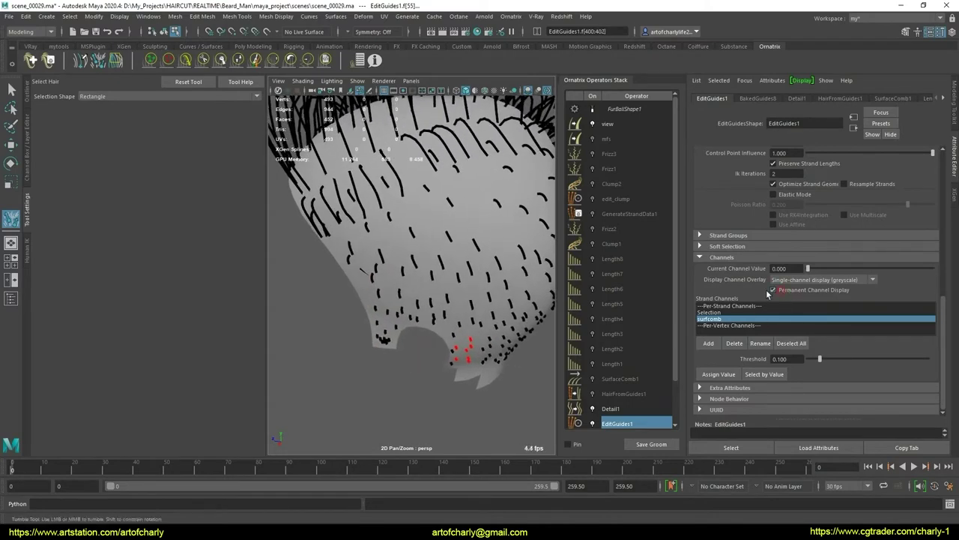
left_click_drag(328, 292, 367, 358)
left_click_drag(362, 301, 462, 402, "shift")
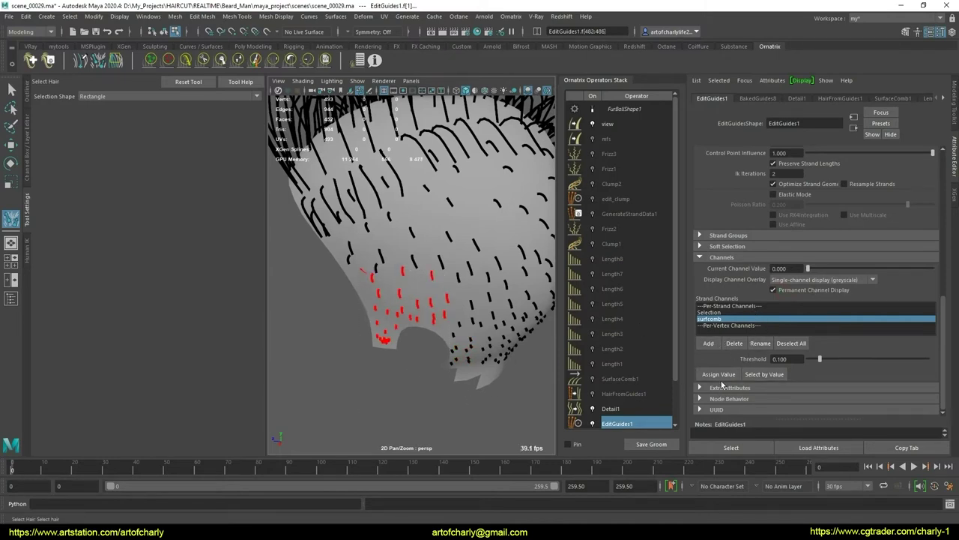
left_click_drag(483, 386, 369, 308, "alt")
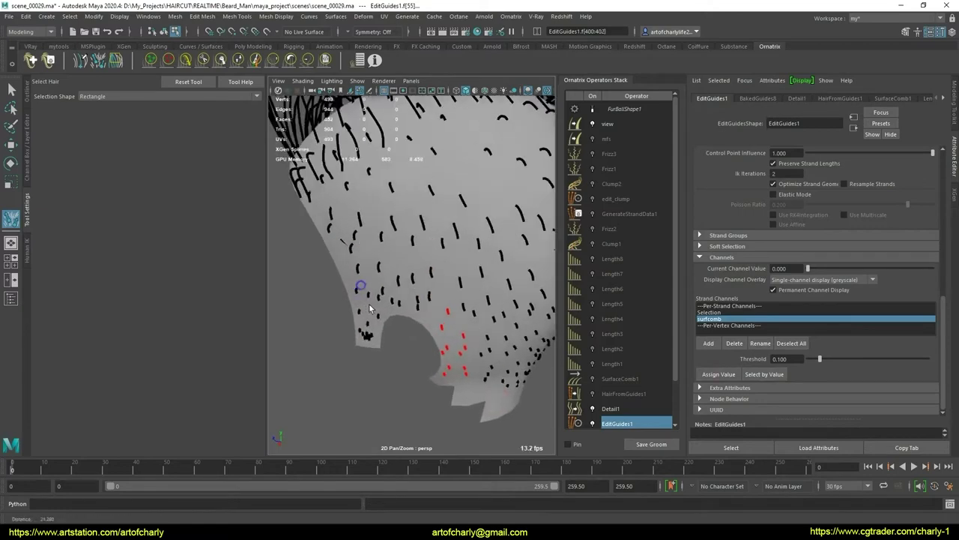
left_click_drag(807, 269, 830, 268)
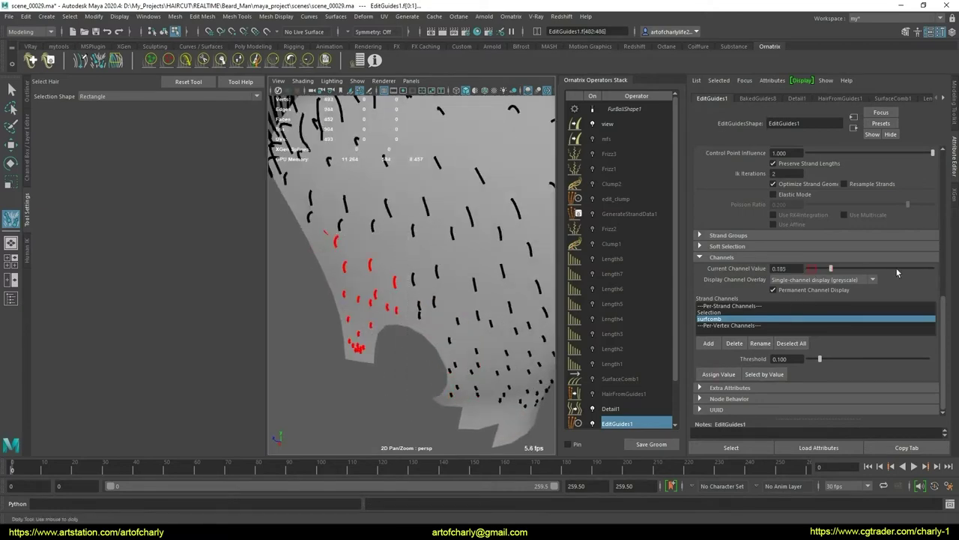
left_click(718, 374)
Orbit to a front view of the head and select strands on its right side
left_click_drag(420, 334, 461, 415)
left_click_drag(480, 359, 449, 330, "alt")
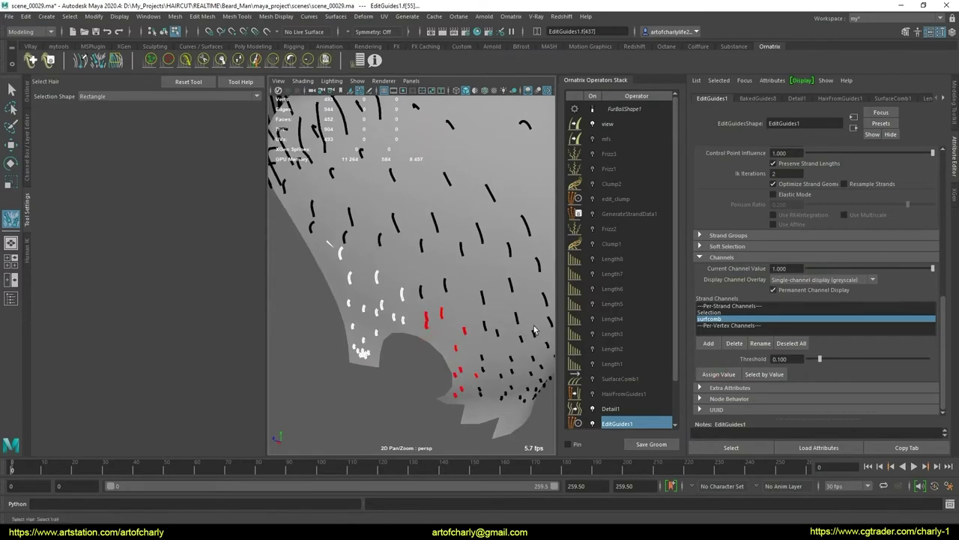
mouse_move(409, 276)
left_mouse_down("alt")
mouse_move(438, 322)
mouse_move(450, 289)
mouse_move(497, 321)
left_mouse_up("alt")
mouse_move(497, 321)
right_mouse_down("alt")
mouse_move(456, 321)
mouse_move(463, 324)
right_mouse_up("alt")
left_click_drag(462, 324, 510, 347)
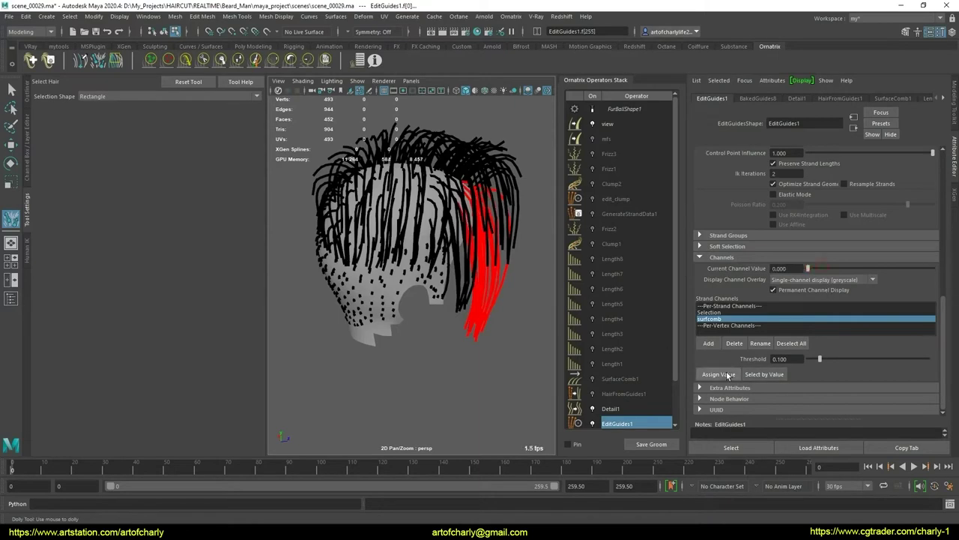
Expand the Strand Groups options and turn on Select By Group
mouse_move(435, 323)
left_mouse_down("alt")
mouse_move(307, 278)
mouse_move(374, 314)
left_mouse_up("alt")
right_click_drag(374, 315, 402, 316, "alt")
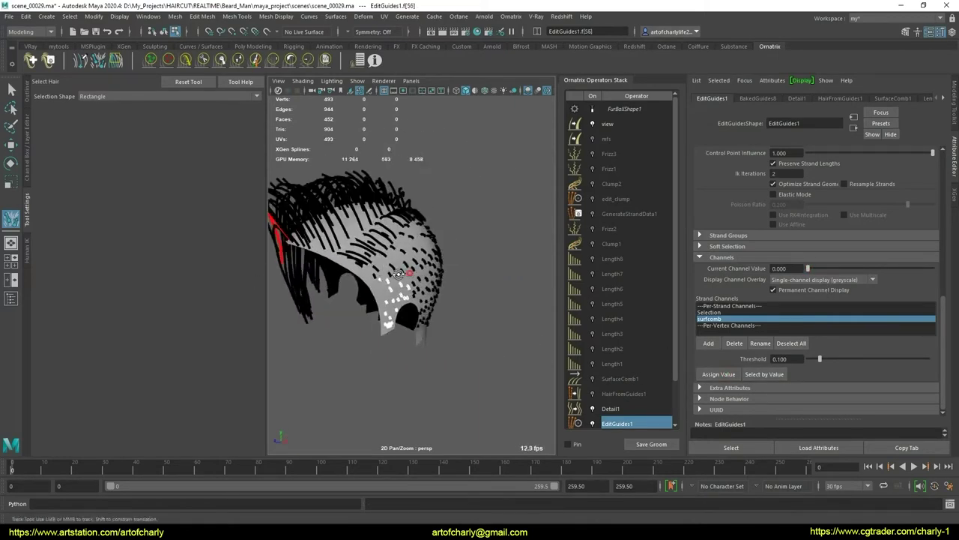
mouse_move(402, 315)
left_mouse_down("alt")
mouse_move(407, 275)
mouse_move(303, 160)
mouse_move(525, 223)
mouse_move(377, 212)
mouse_move(430, 206)
mouse_move(745, 270)
left_mouse_up("alt")
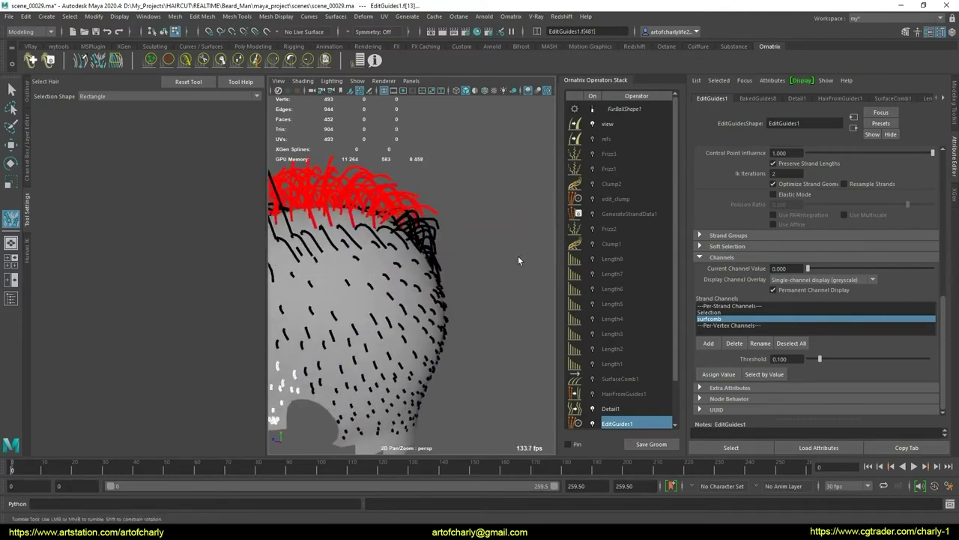
scroll(757, 273, "up", 3)
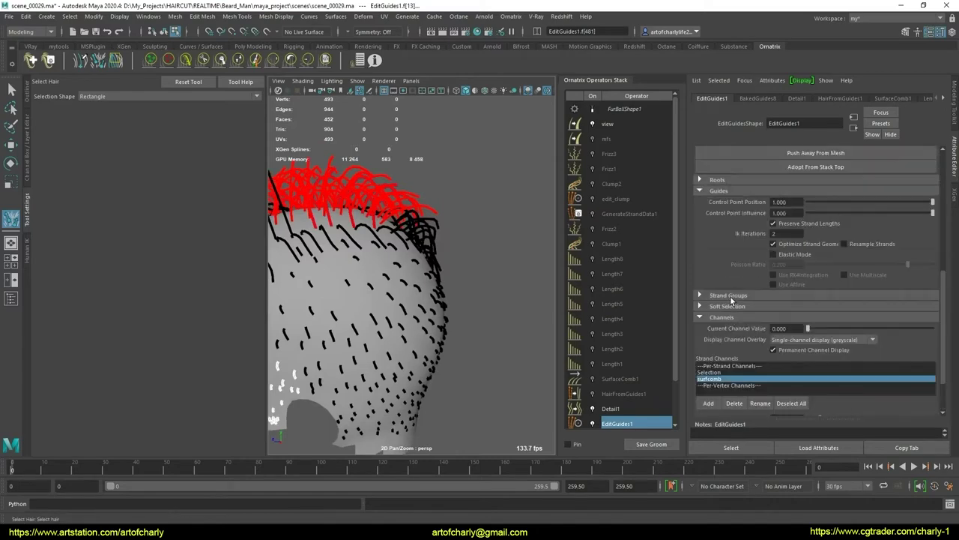
left_click(730, 296)
left_click(788, 387)
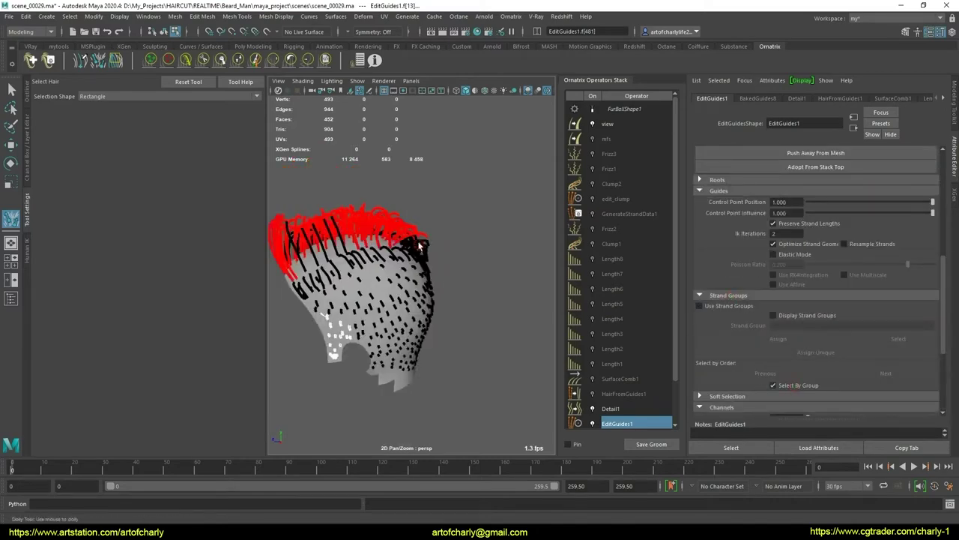
Clear the current hair selection so the guides show in their group colours
scroll(722, 289, "up", 3)
scroll(722, 290, "up", 2)
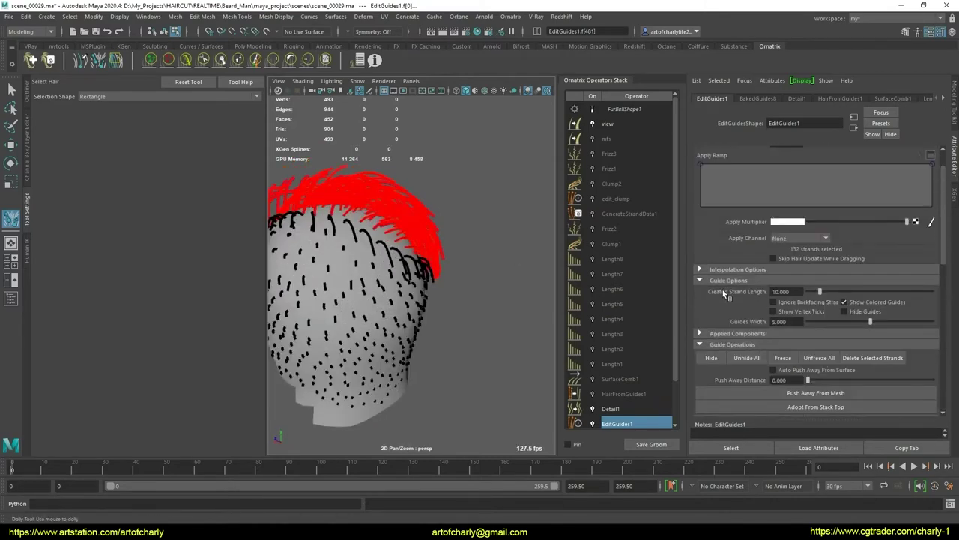
left_click(462, 225)
mouse_move(462, 226)
left_mouse_down("alt")
mouse_move(483, 224)
mouse_move(420, 341)
mouse_move(374, 300)
left_mouse_up("alt")
Select the magenta guide strands along the top of the head and hide them
right_click_drag(375, 299, 347, 273, "alt")
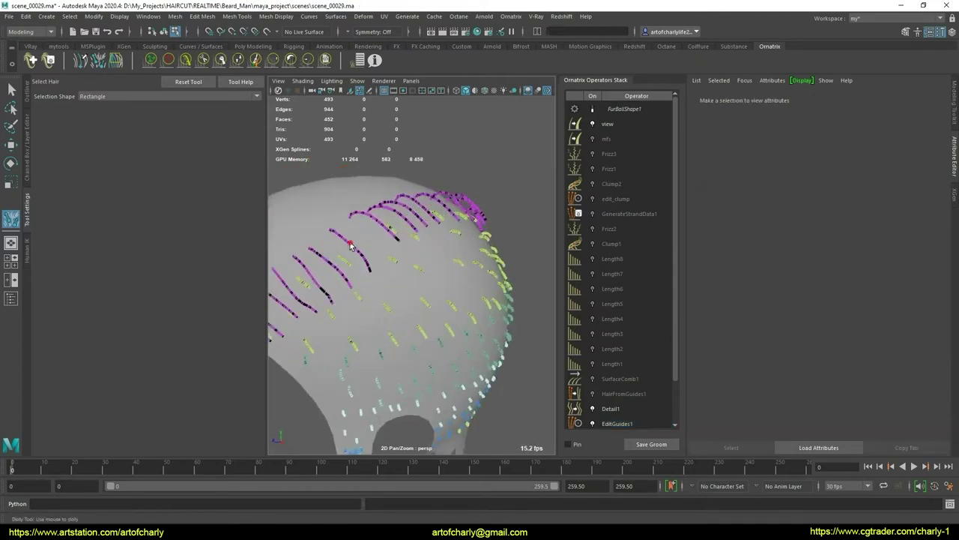
left_click(350, 245)
left_click(712, 358)
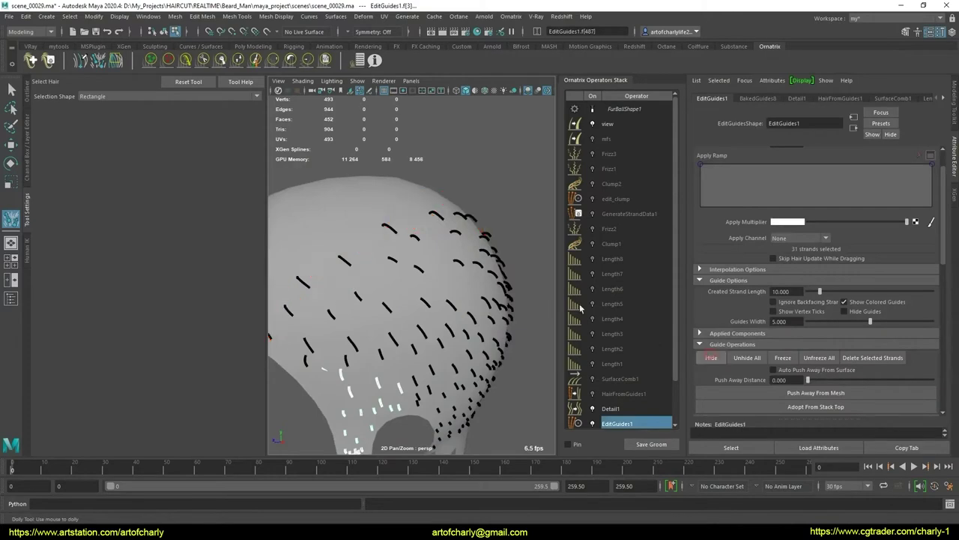
mouse_move(420, 300)
left_mouse_down("alt")
mouse_move(379, 247)
mouse_move(284, 185)
mouse_move(549, 390)
mouse_move(402, 348)
mouse_move(270, 338)
mouse_move(515, 415)
left_mouse_up("alt")
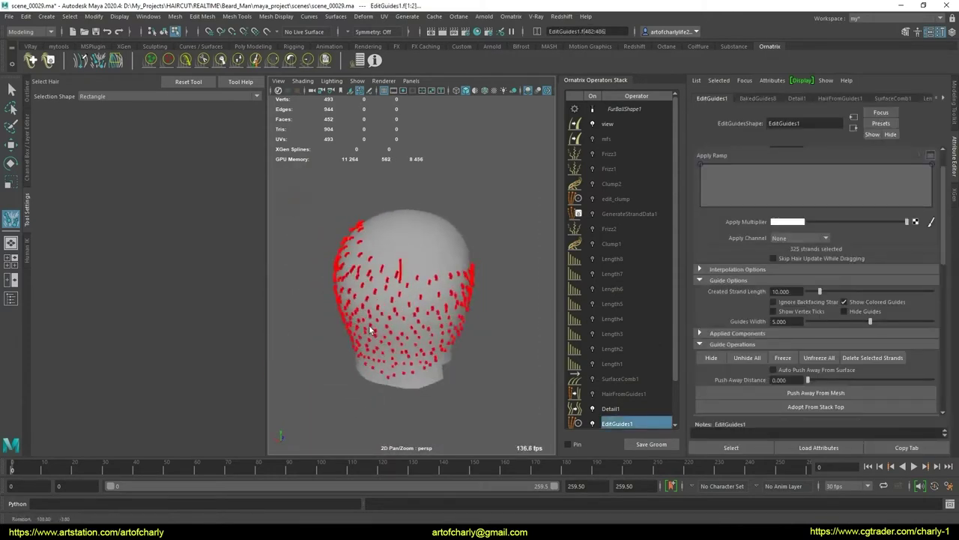
Assign surfcomb channel value 1 to the selected nape and sideburn guides
left_click_drag(535, 344, 585, 337, "alt")
scroll(748, 315, "down", 3)
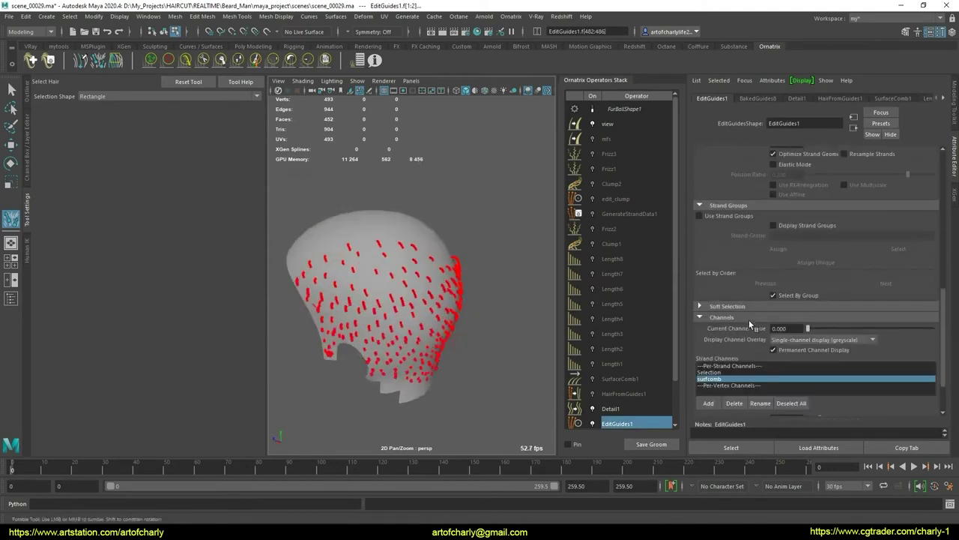
scroll(749, 320, "down", 3)
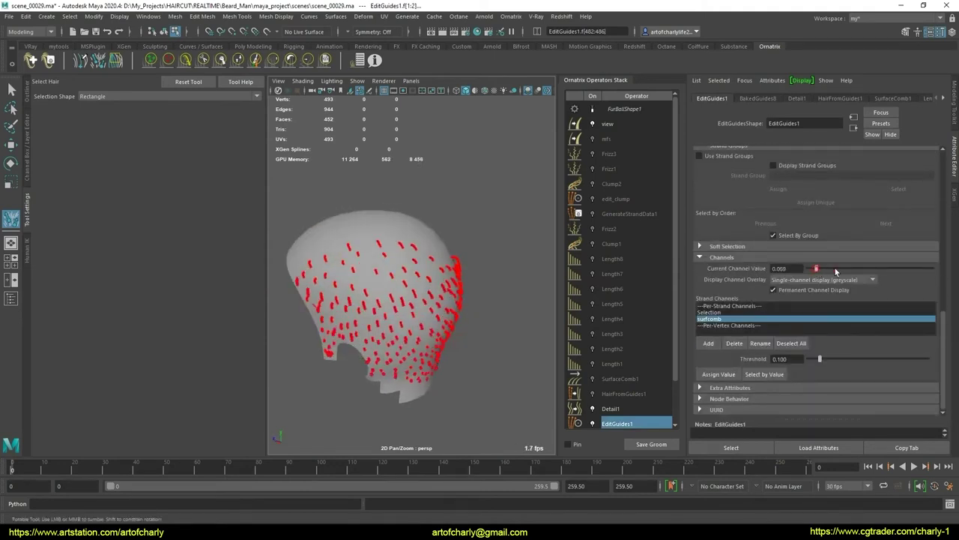
left_click_drag(835, 268, 947, 272)
left_click(718, 374)
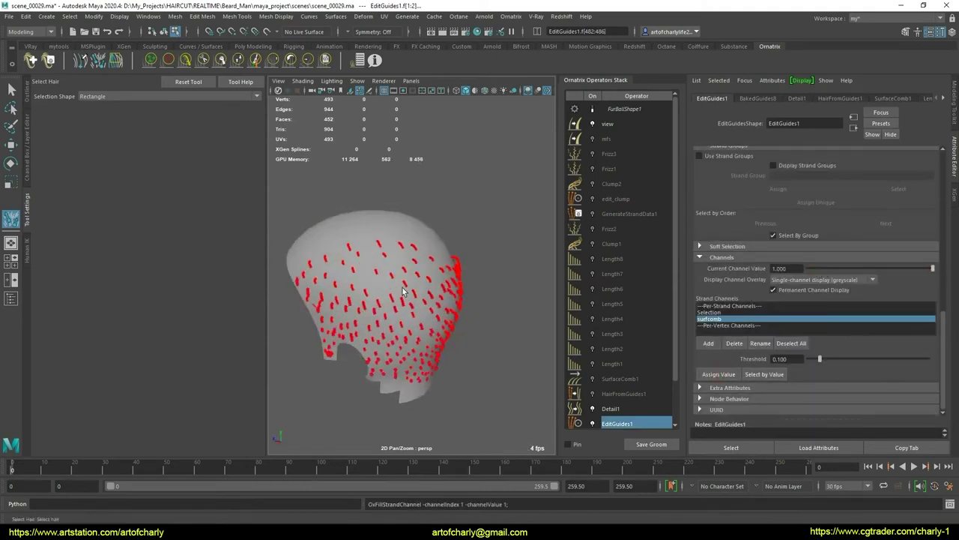
Deselect the guides and bring up the SurfaceComb1 operator's settings
scroll(752, 331, "up", 2)
scroll(798, 254, "up", 2)
scroll(766, 240, "up", 2)
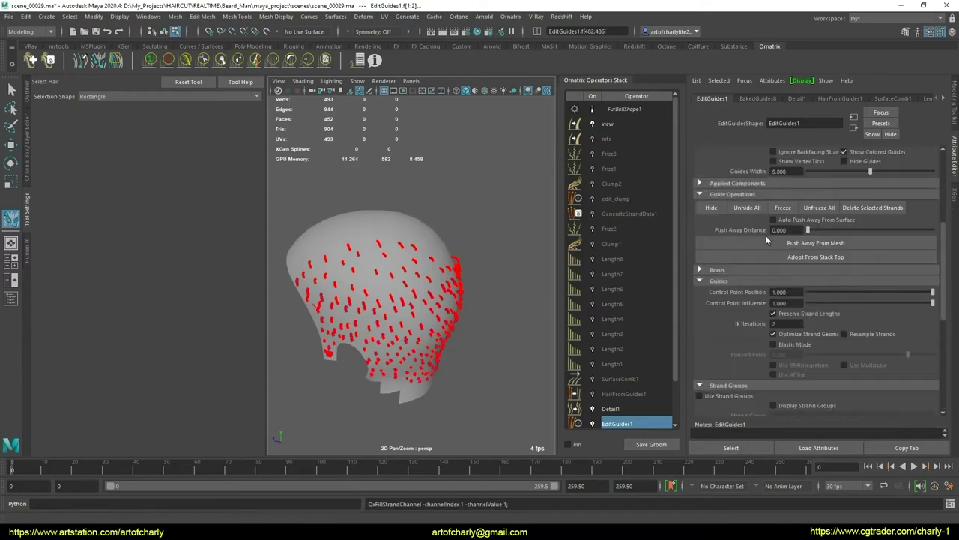
mouse_move(509, 269)
left_mouse_down("alt")
mouse_move(401, 279)
mouse_move(452, 345)
left_mouse_up("alt")
left_click(508, 271)
scroll(452, 345, "up", 3)
scroll(628, 364, "down", 2)
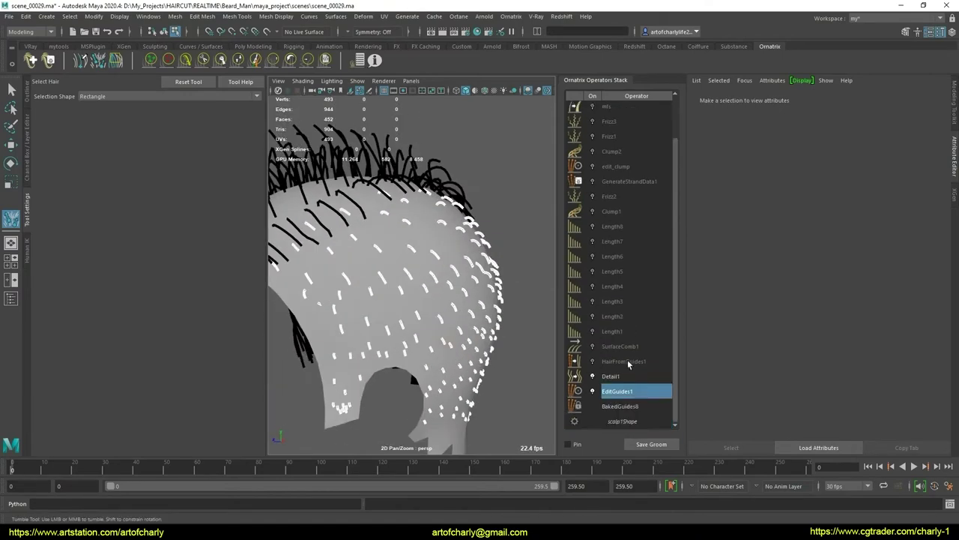
left_click(621, 346)
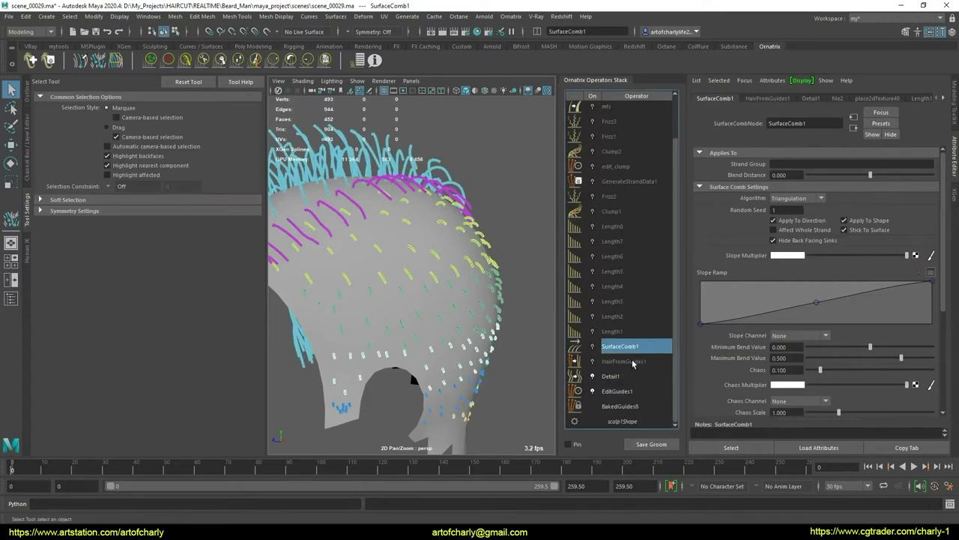
Turn the SurfaceComb1 operator on in the Operators Stack
left_click(632, 362)
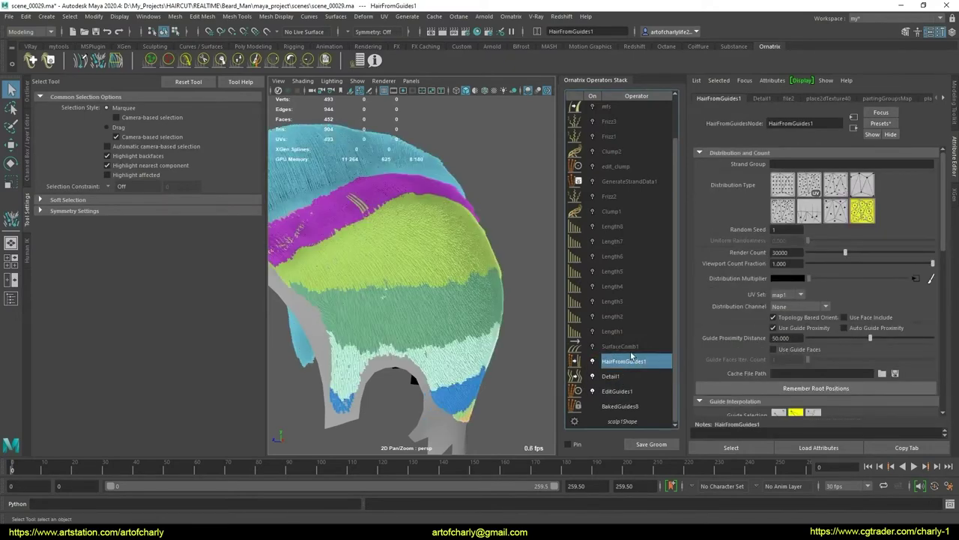
left_click(631, 347)
left_click(594, 346)
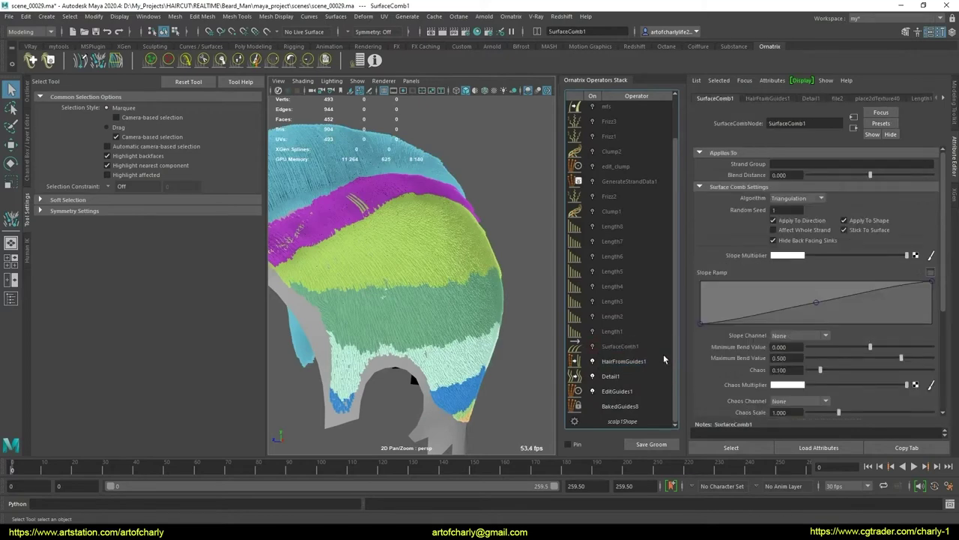
scroll(616, 183, "up", 1)
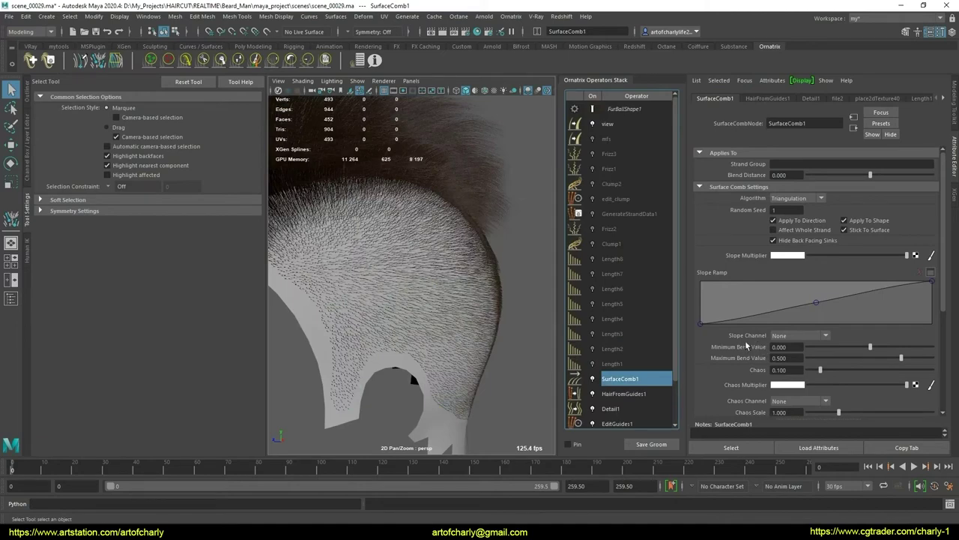
Set SurfaceComb1's Slope Channel to surfcomb
left_click(807, 338)
left_click(802, 377)
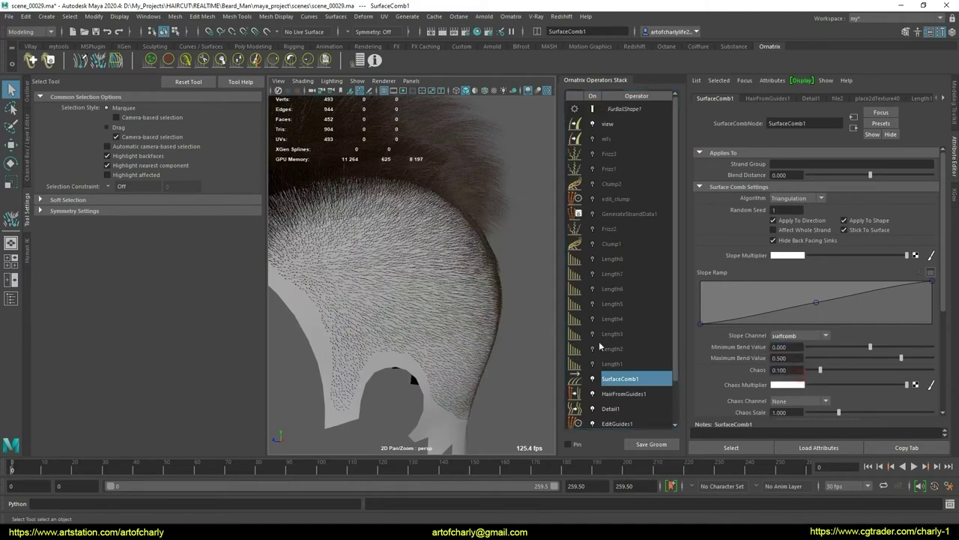
scroll(468, 298, "up", 3)
scroll(468, 297, "down", 3)
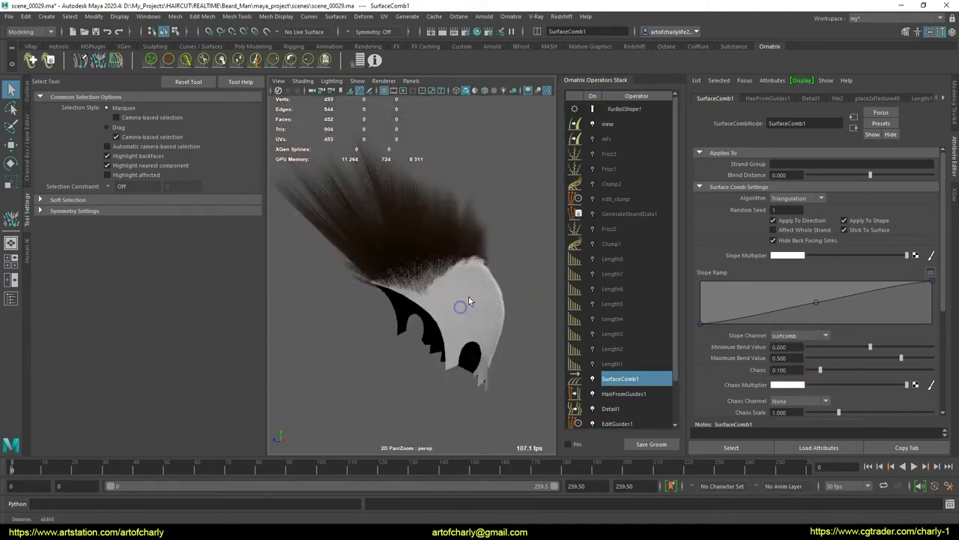
Orbit and zoom around the head to inspect the combed scalp hair
left_click_drag(468, 297, 594, 292, "alt")
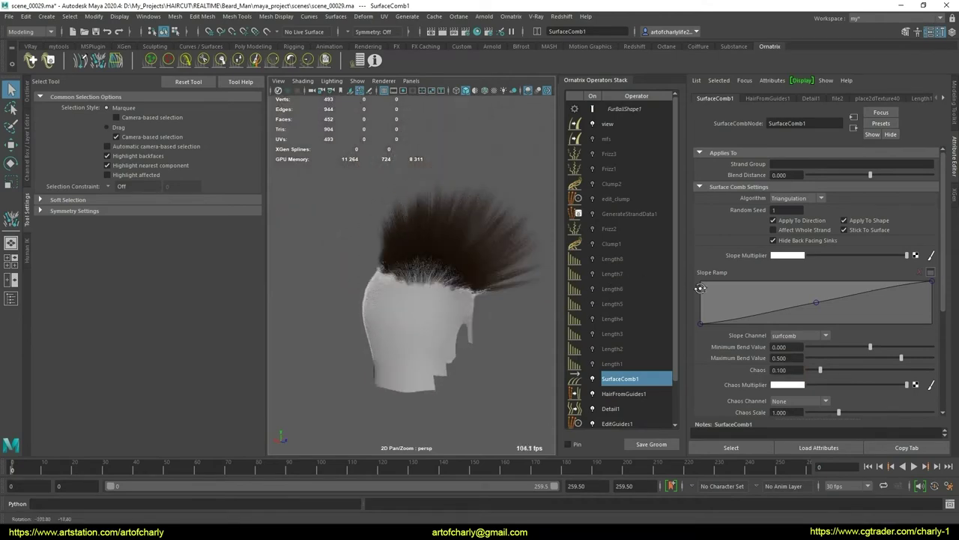
mouse_move(594, 292)
left_mouse_down("alt")
mouse_move(342, 312)
mouse_move(537, 316)
left_mouse_up("alt")
scroll(341, 313, "up", 5)
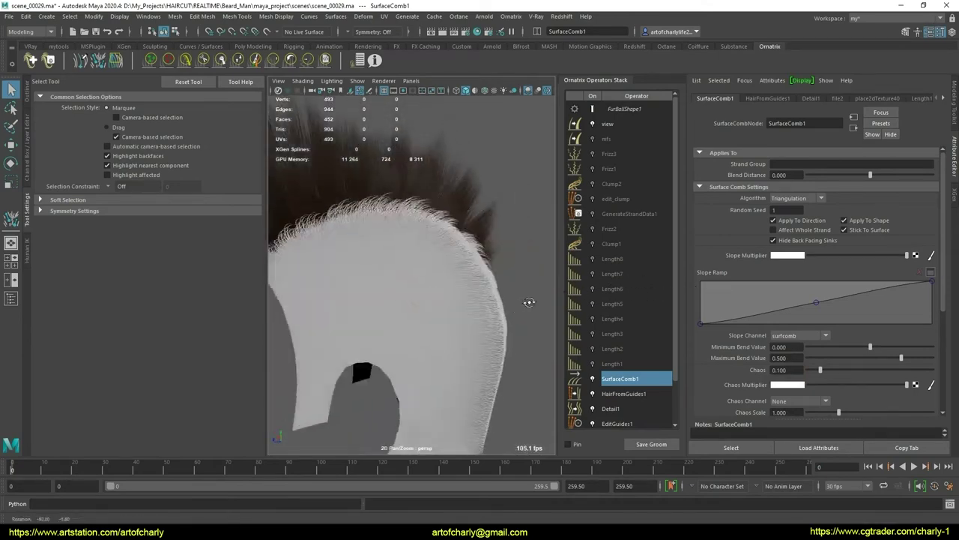
left_click_drag(536, 316, 419, 262, "alt")
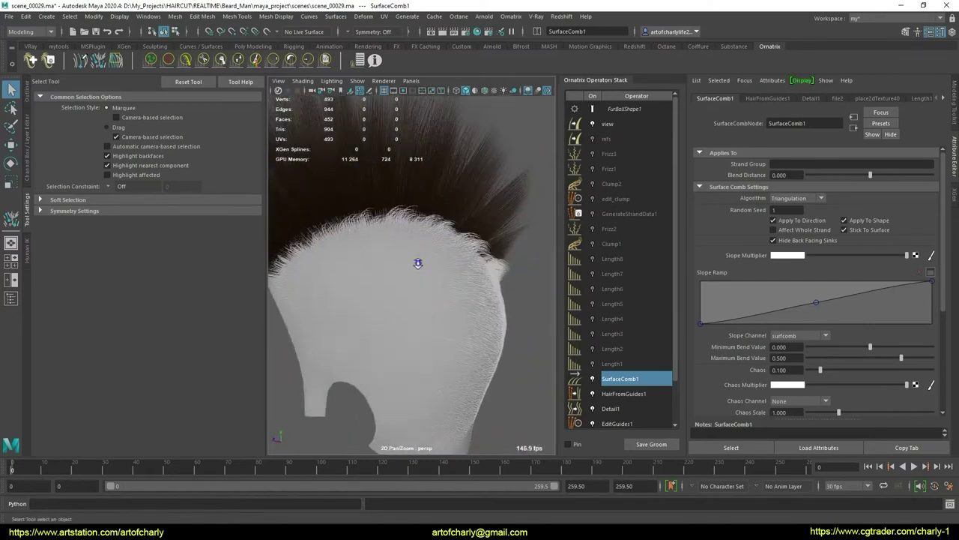
right_click_drag(420, 262, 413, 282, "alt")
mouse_move(413, 283)
left_mouse_down("alt")
mouse_move(422, 263)
mouse_move(454, 278)
left_mouse_up("alt")
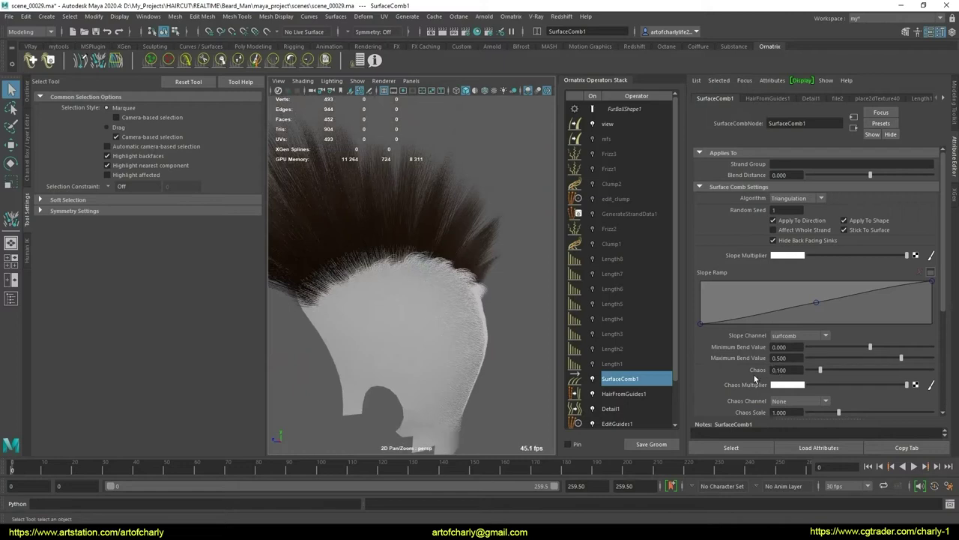
scroll(732, 374, "down", 1)
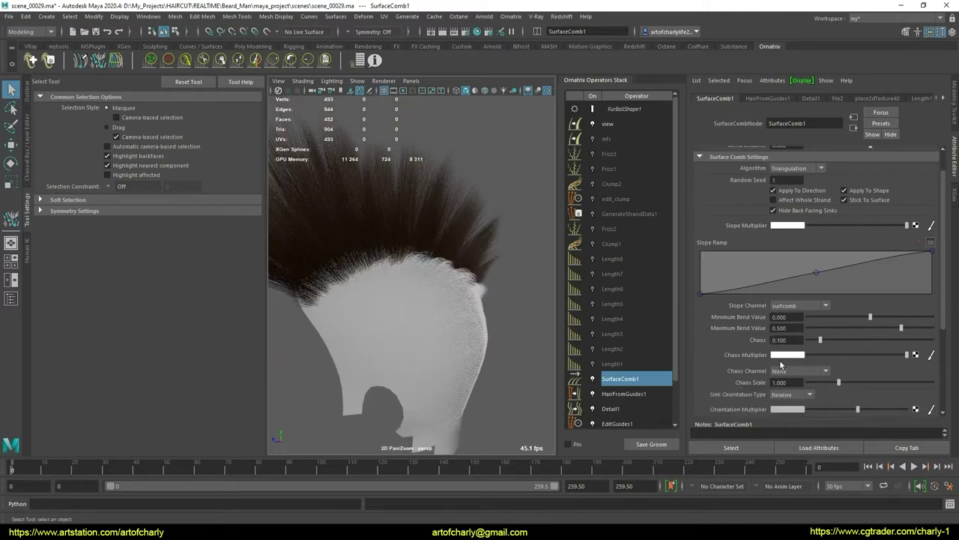
Set SurfaceComb1's Slope Channel back to None and check the groom
left_click(805, 305)
left_click(784, 313)
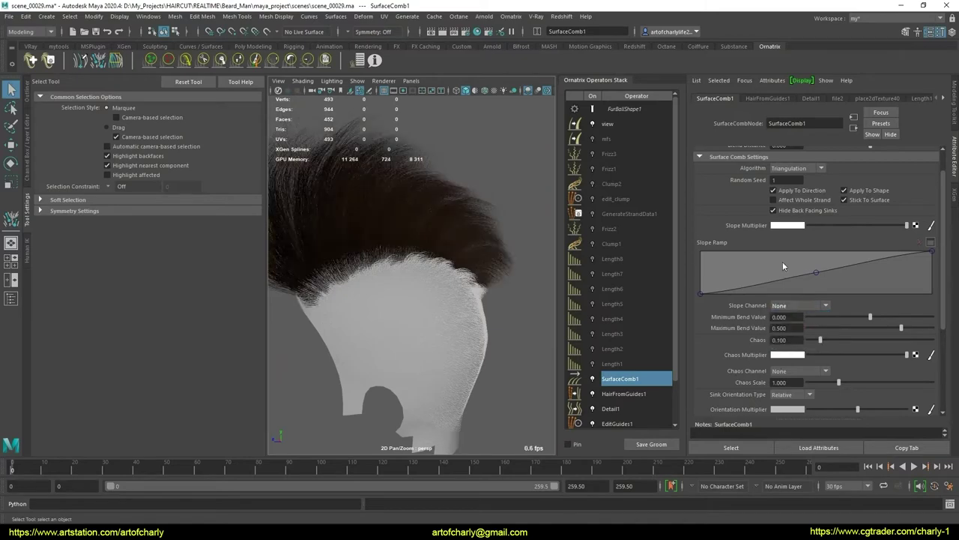
scroll(793, 199, "up", 1)
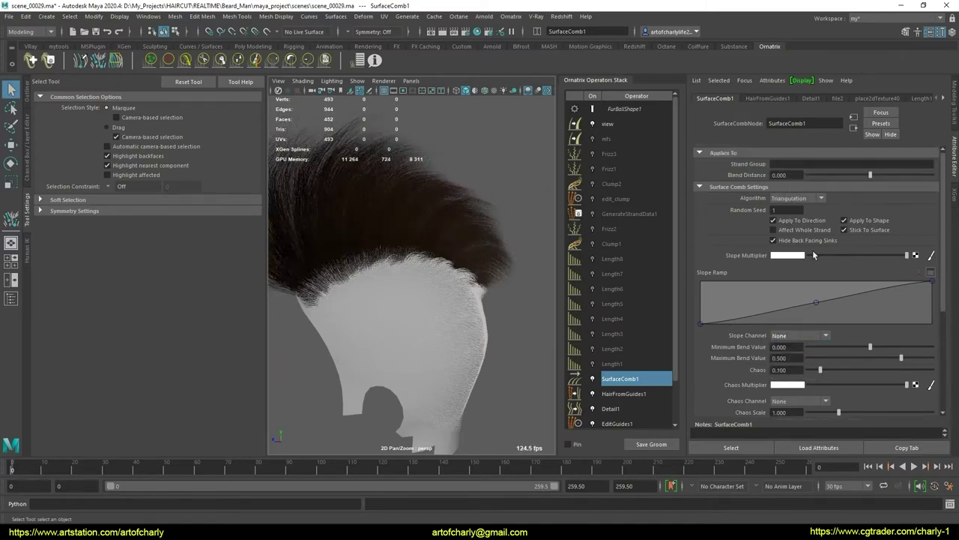
left_click_drag(414, 286, 503, 281, "alt")
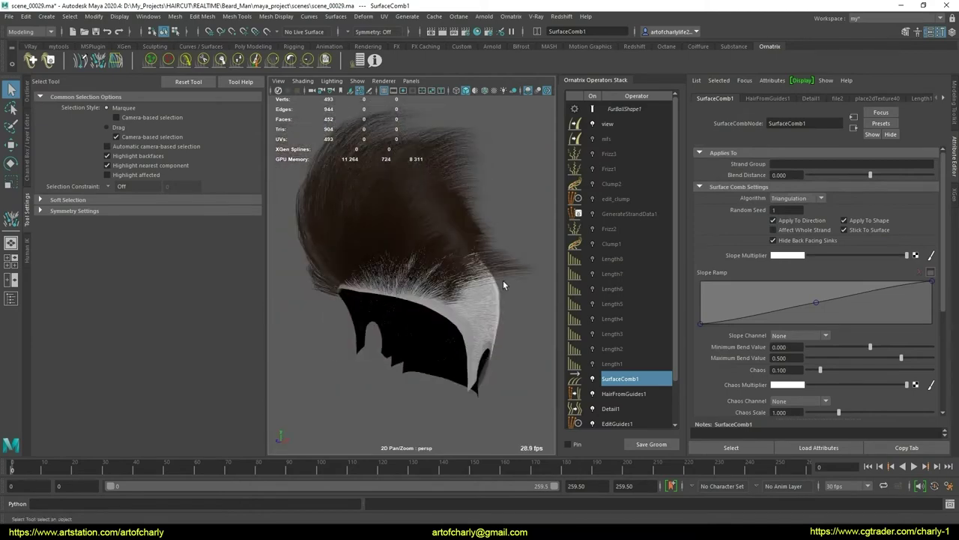
Add a sink curve under SurfaceComb1's Sink Curves section
scroll(735, 317, "down", 5)
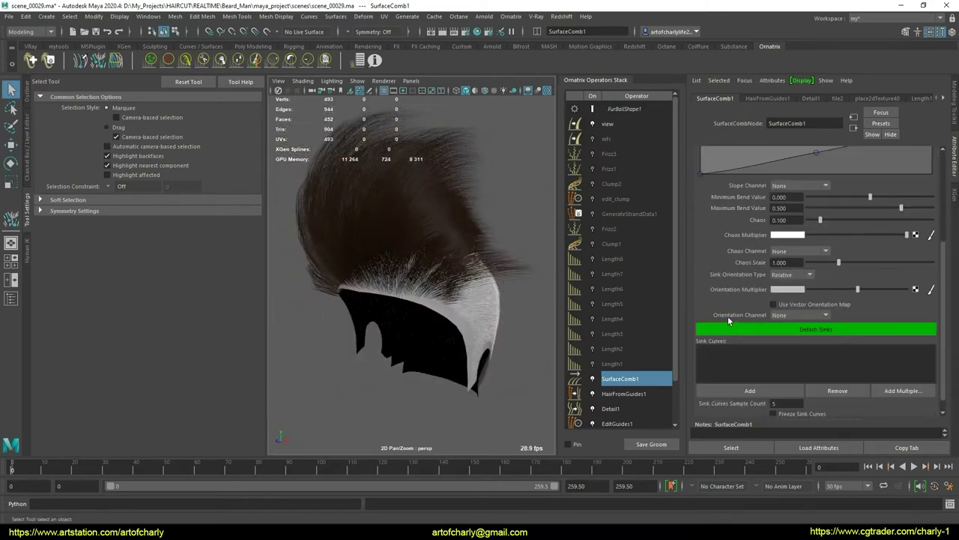
scroll(727, 315, "down", 1)
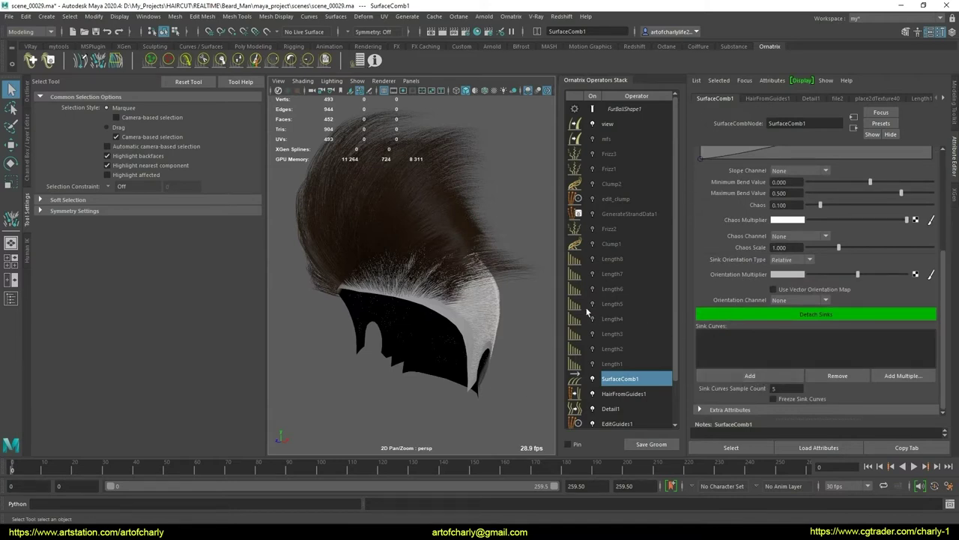
left_click(742, 379)
Delete the SurfaceComb1 operator from the Ornatrix stack
right_click(636, 386)
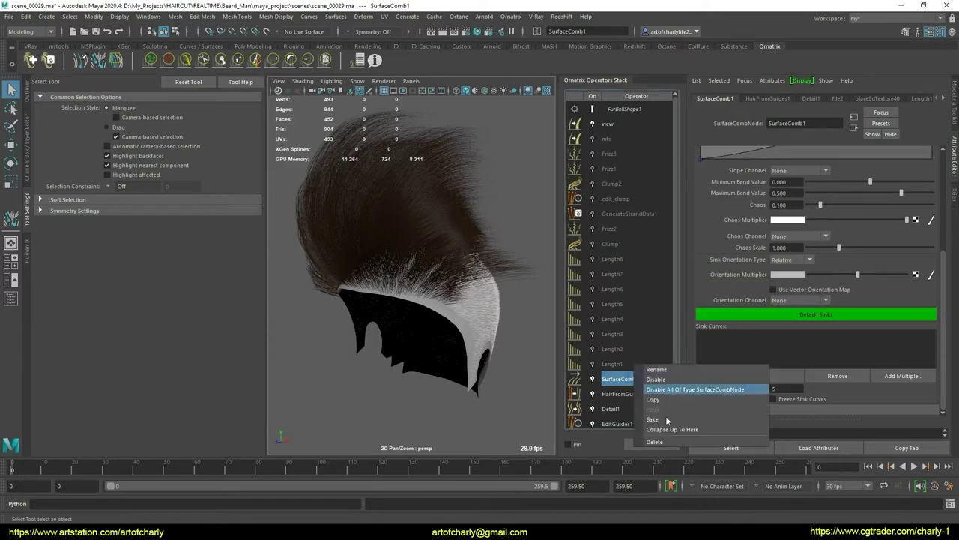
left_click(667, 444)
mouse_move(337, 273)
left_mouse_down("alt")
mouse_move(382, 274)
mouse_move(428, 299)
mouse_move(428, 284)
mouse_move(497, 289)
mouse_move(476, 316)
mouse_move(353, 261)
mouse_move(373, 308)
mouse_move(422, 278)
mouse_move(450, 284)
left_mouse_up("alt")
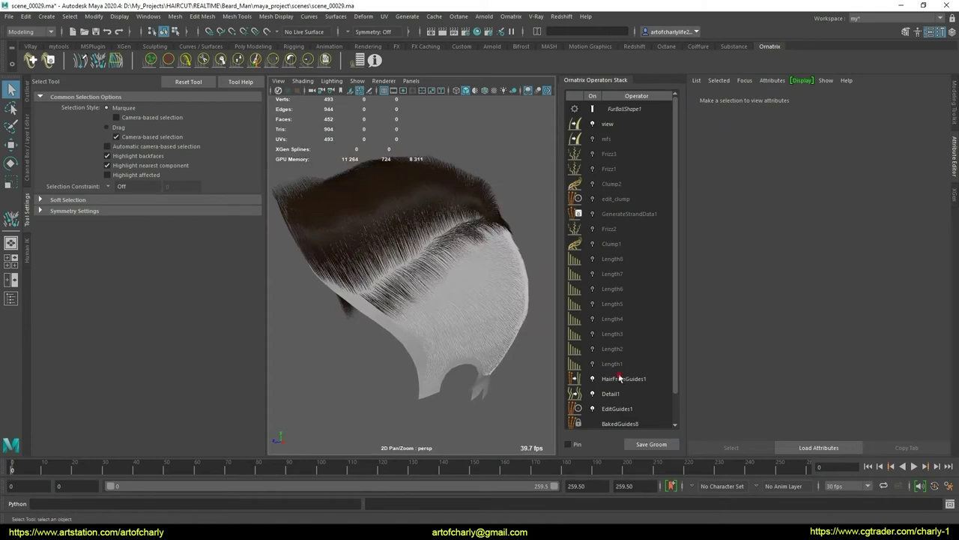
Select EditGuides1 and scroll down to its strand Channels section
left_click(619, 378)
left_click(622, 392)
left_click(628, 407)
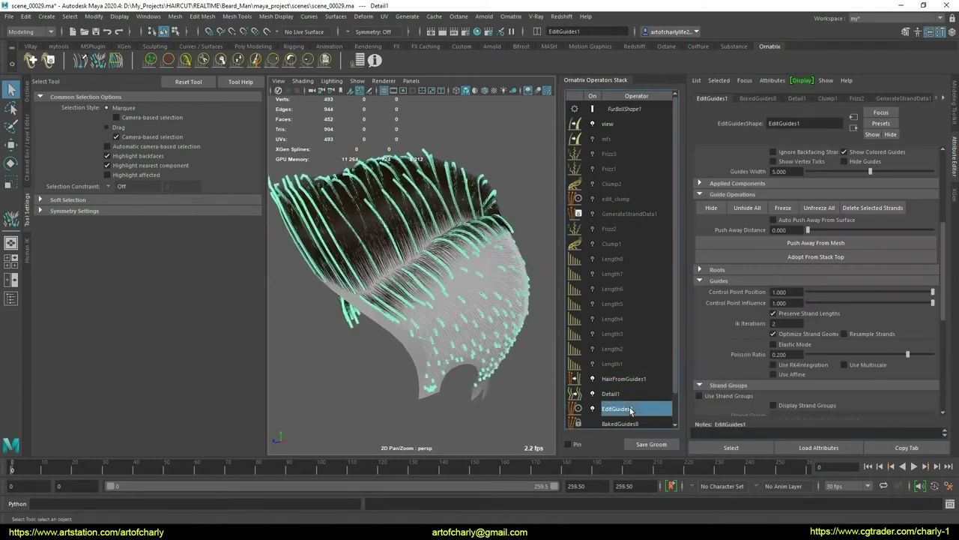
left_click(623, 394)
left_click(620, 379)
scroll(621, 392, "down", 1)
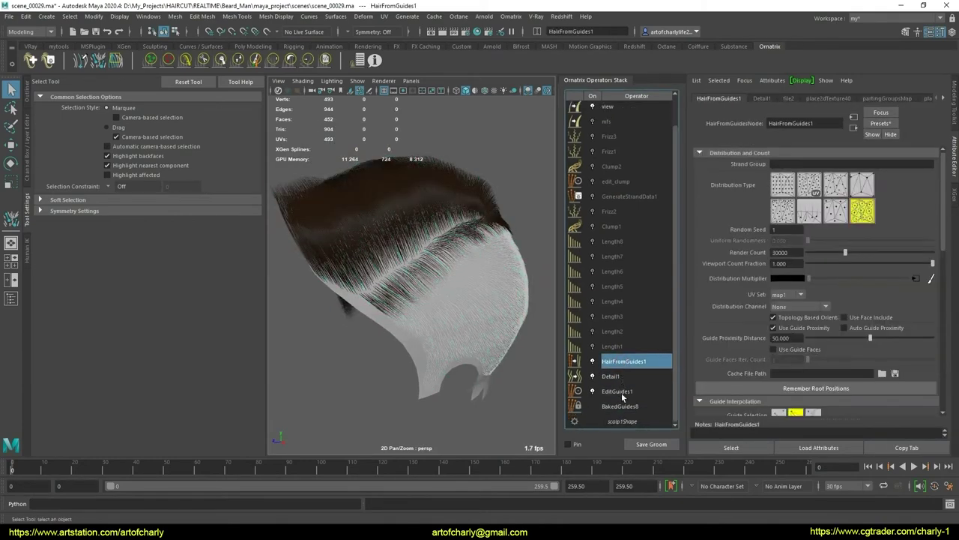
left_click(634, 391)
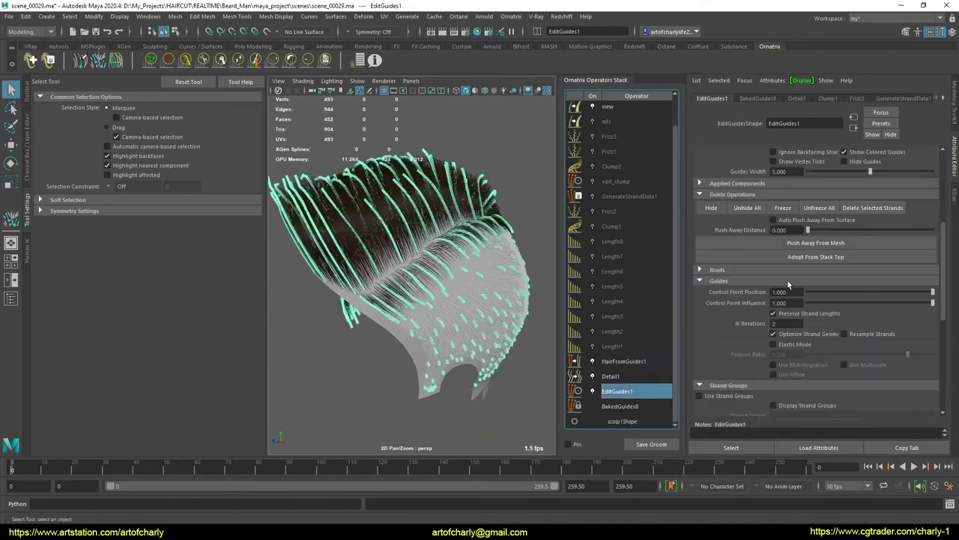
scroll(719, 352, "down", 2)
scroll(735, 363, "down", 2)
scroll(735, 363, "down", 2)
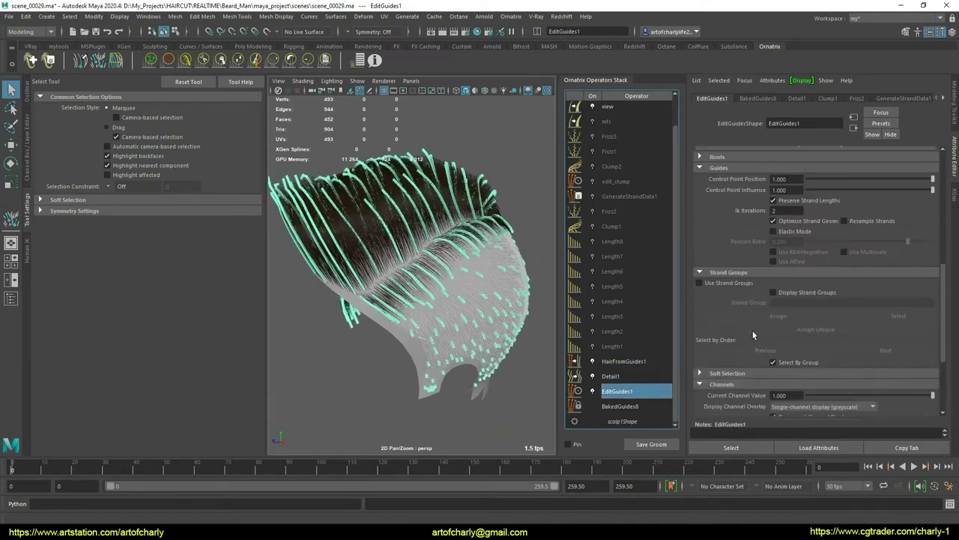
scroll(708, 341, "down", 1)
left_click(708, 342)
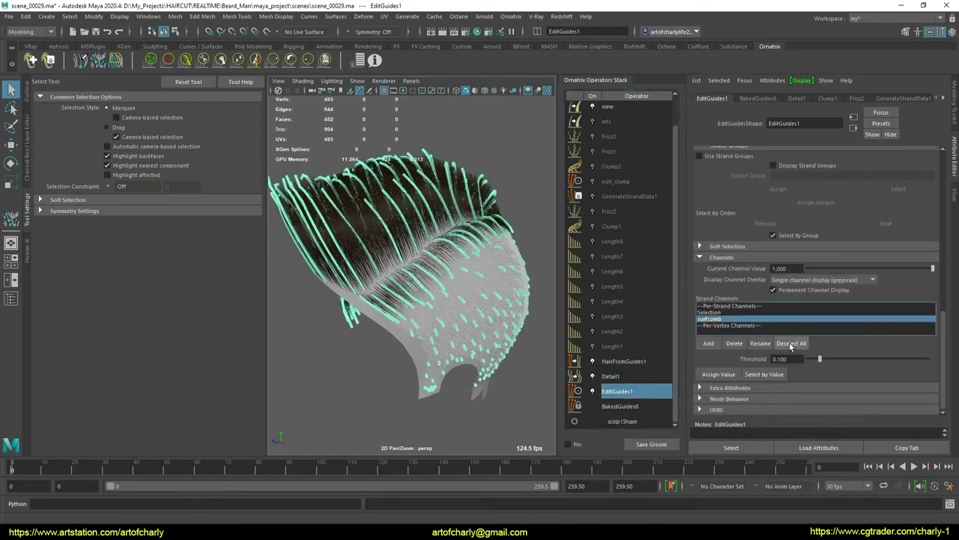
Delete the surfcomb strand channel from EditGuides1
left_click(735, 343)
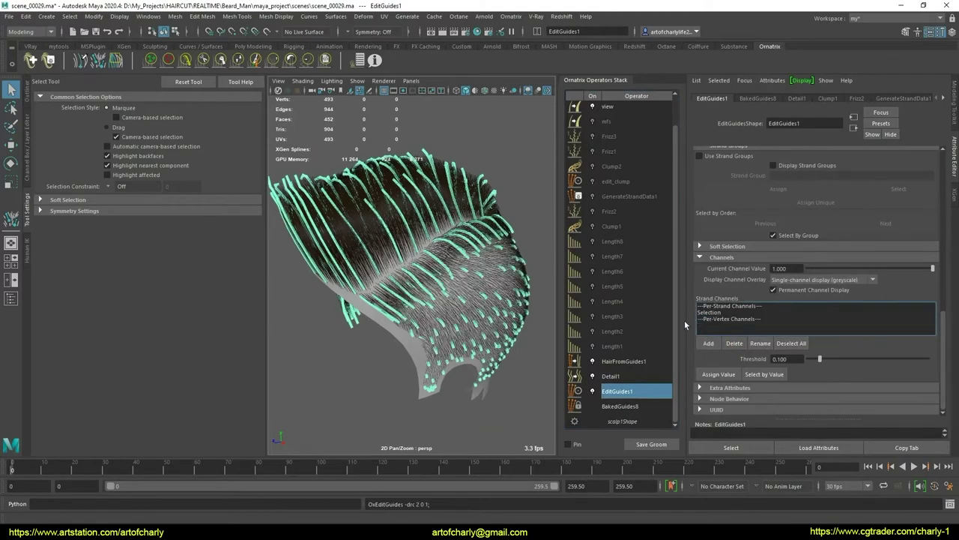
left_click(611, 375)
left_click(619, 360)
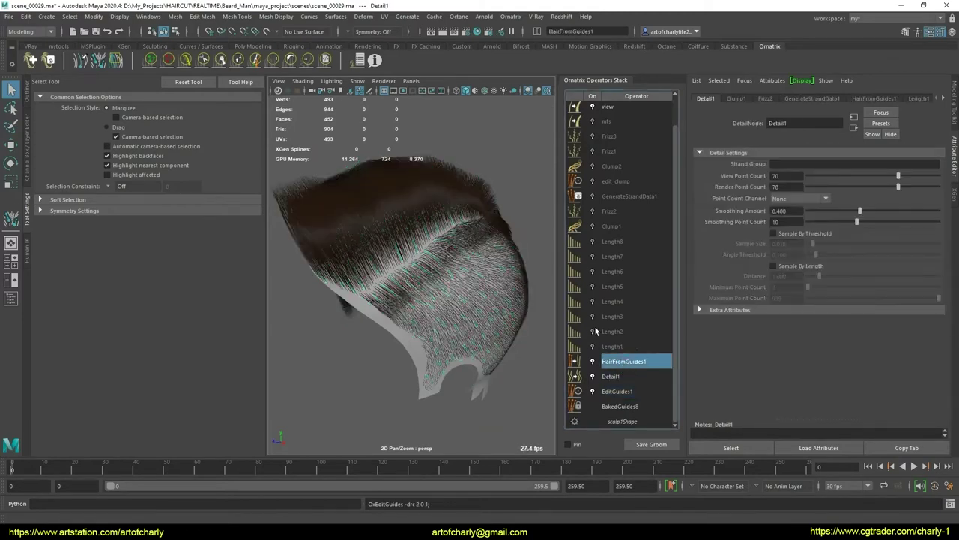
Switch off the Detail1 operator and select EditGuides1 to show the guides
left_click_drag(442, 337, 475, 285, "alt")
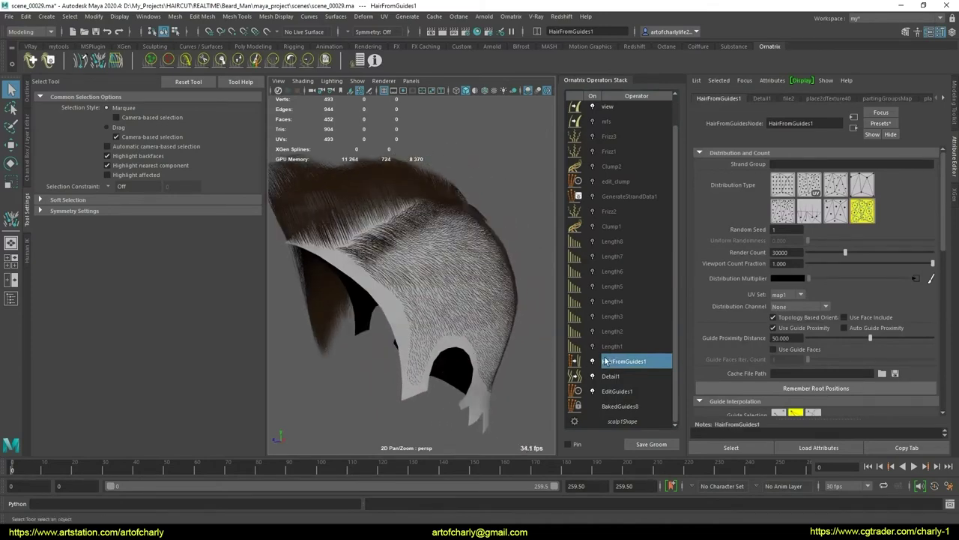
left_click(593, 373)
left_click(634, 390)
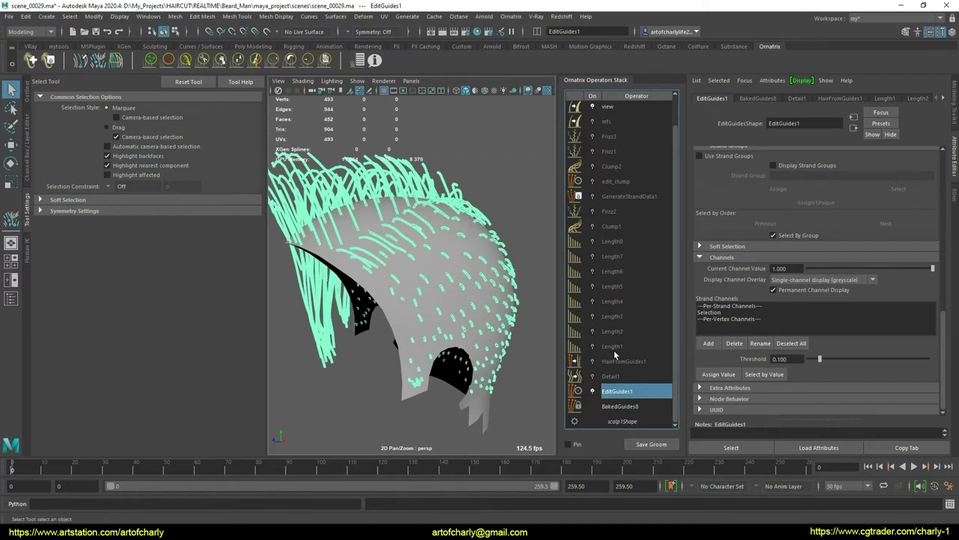
Switch to guide selection and select the guide strands along the top of the scalp
left_click_drag(499, 327, 456, 287, "alt")
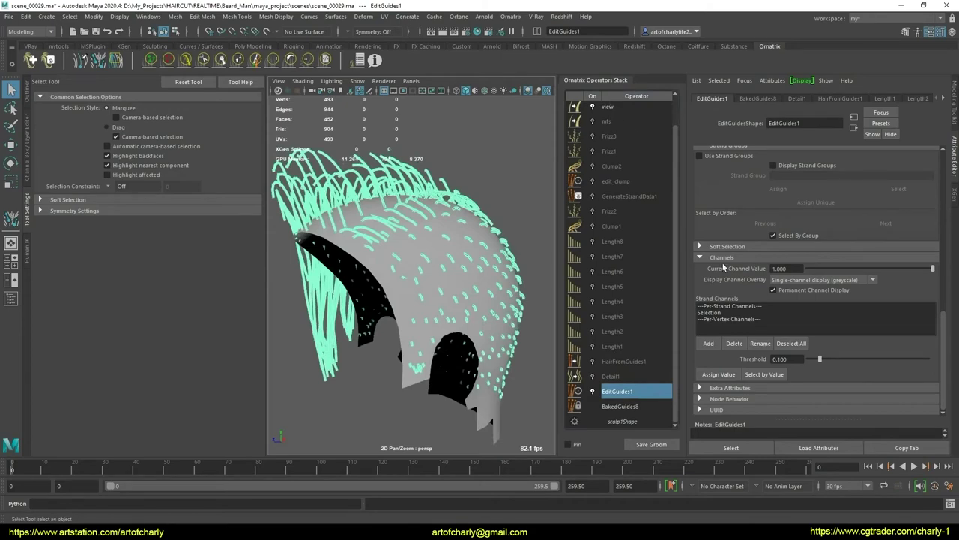
scroll(771, 206, "up", 5)
scroll(771, 205, "up", 5)
left_click(777, 160)
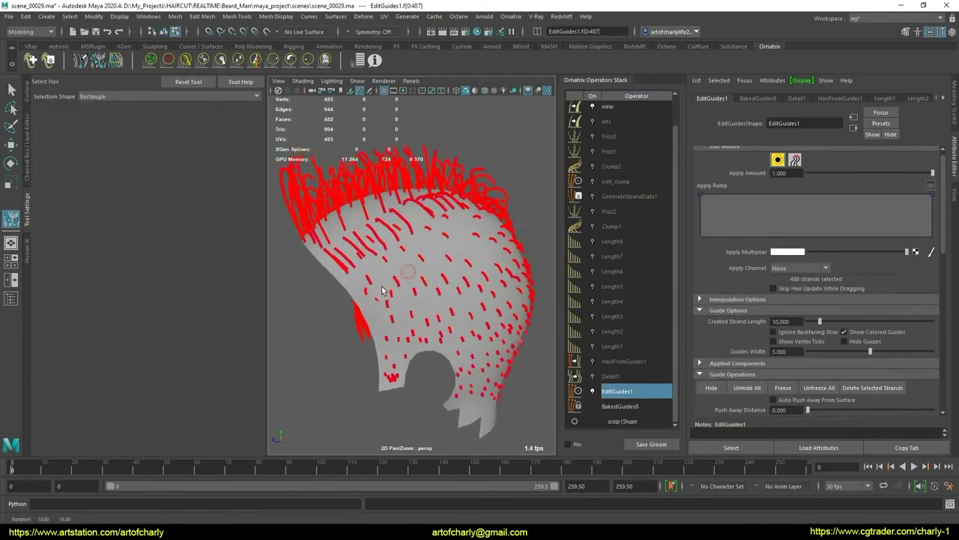
scroll(740, 271, "down", 10)
scroll(722, 305, "down", 5)
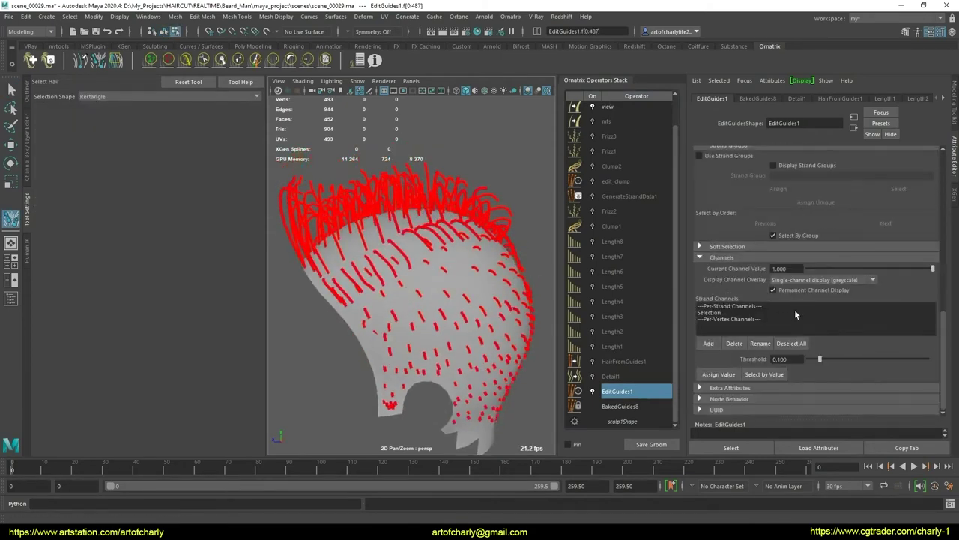
scroll(757, 359, "up", 5)
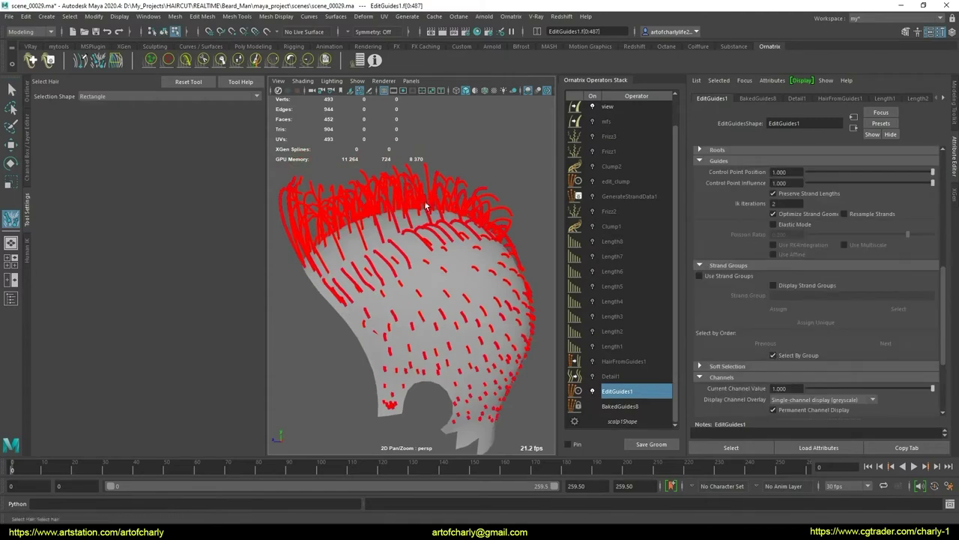
left_click_drag(425, 200, 525, 225)
left_click_drag(420, 225, 429, 244, "alt")
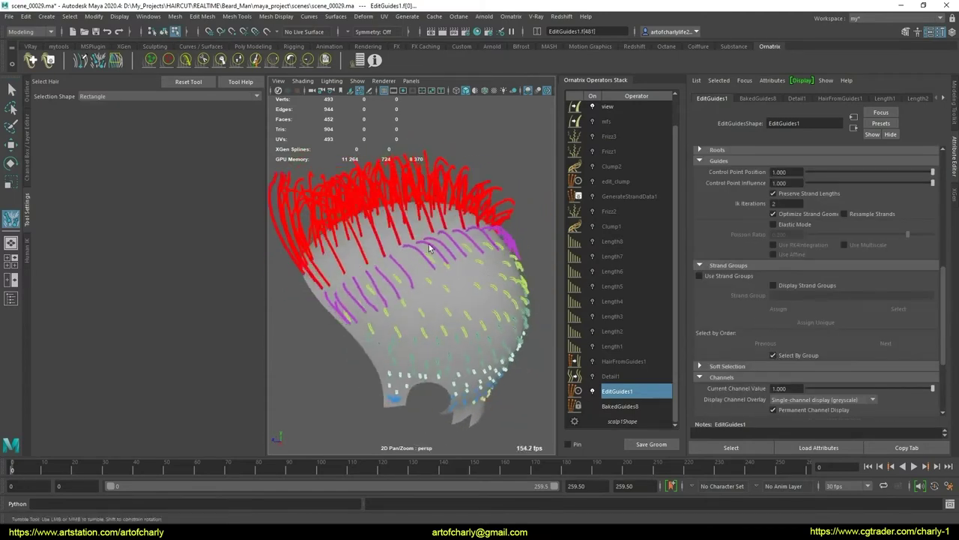
left_click(429, 243, "shift")
Enable Use Strand Groups and assign the selected top guides to strand group 8
scroll(747, 308, "up", 2)
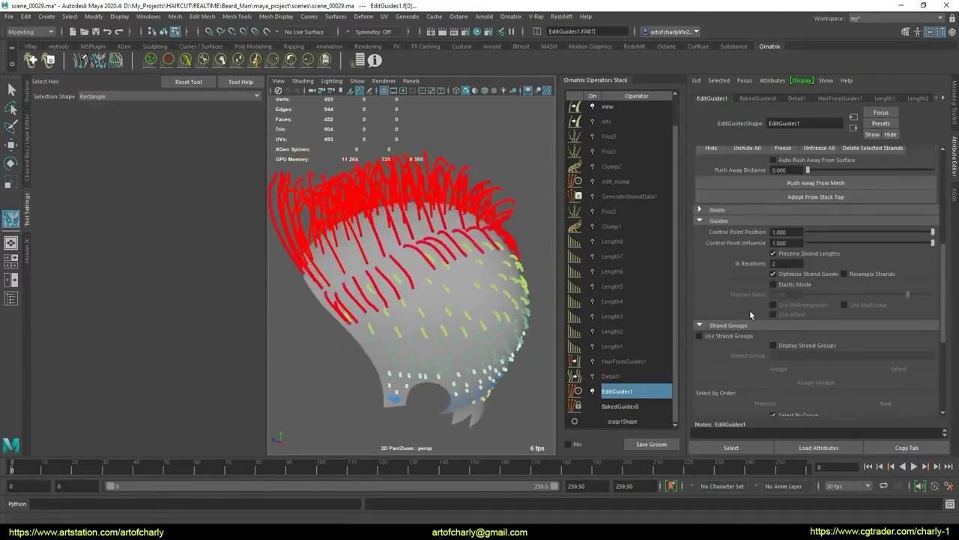
scroll(749, 309, "up", 1)
scroll(751, 313, "up", 1)
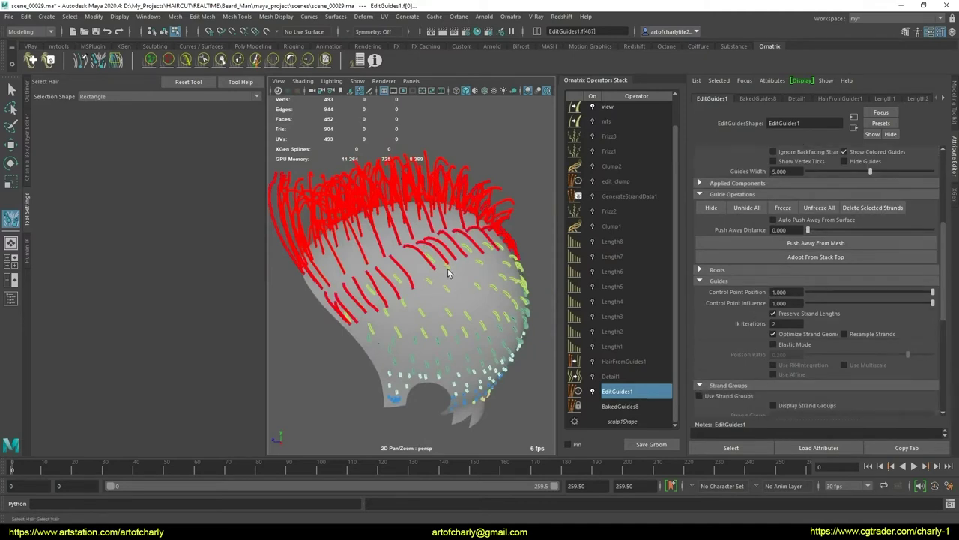
scroll(829, 282, "up", 2)
scroll(771, 281, "up", 2)
scroll(771, 281, "down", 1)
scroll(772, 281, "down", 1)
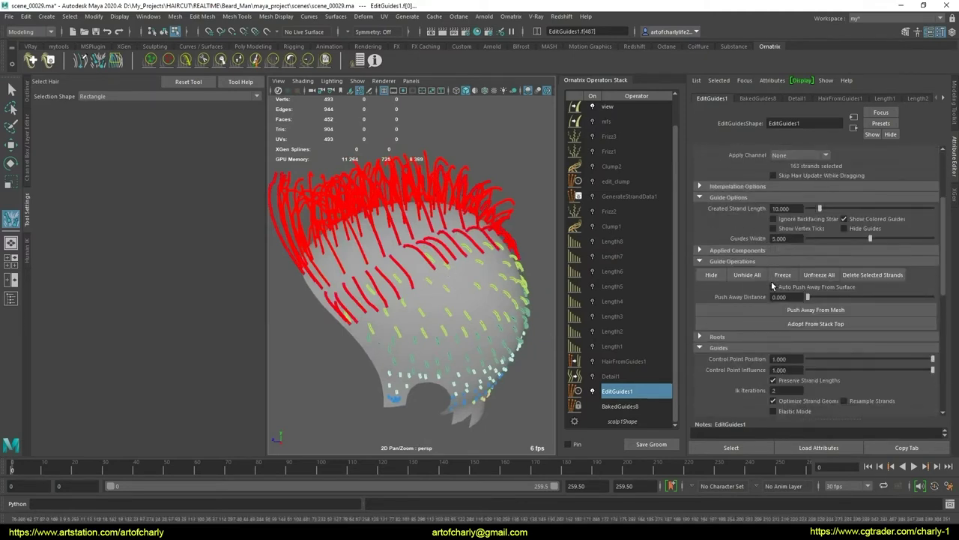
scroll(771, 281, "up", 4)
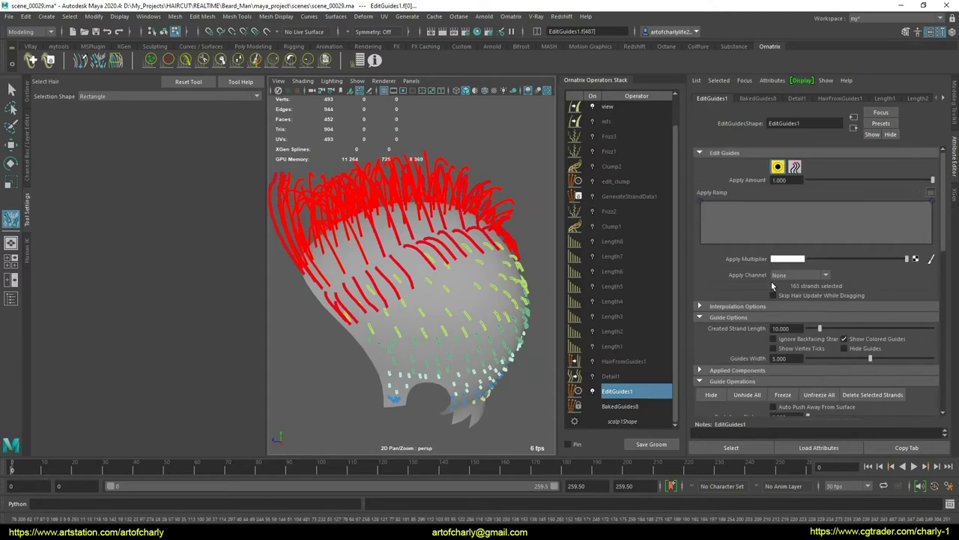
scroll(771, 281, "down", 5)
scroll(771, 281, "down", 8)
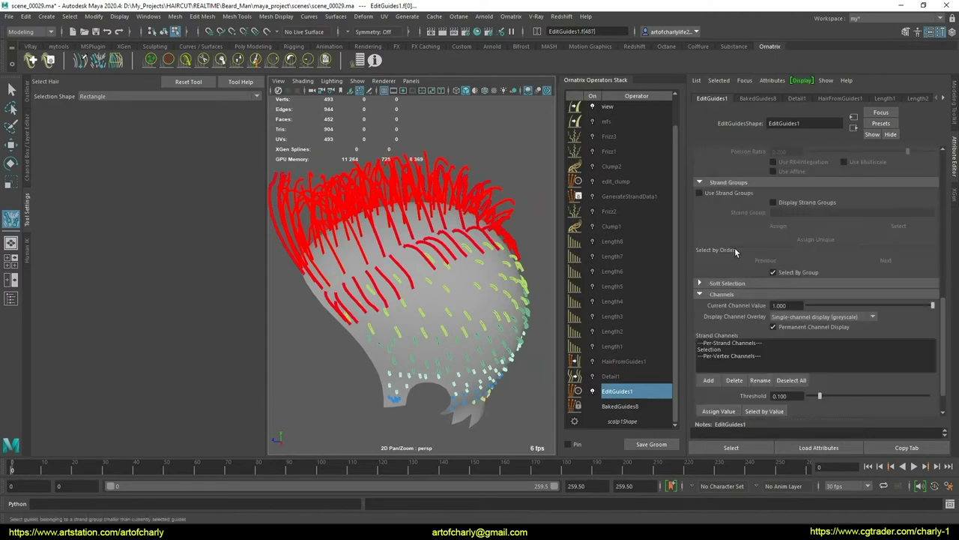
left_click(724, 194)
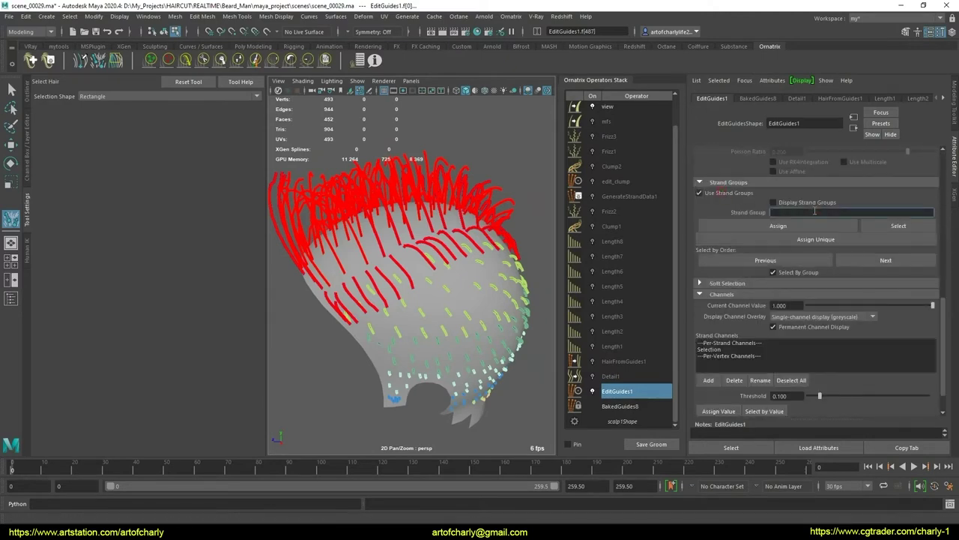
left_click(851, 212)
type("0")
key("Return")
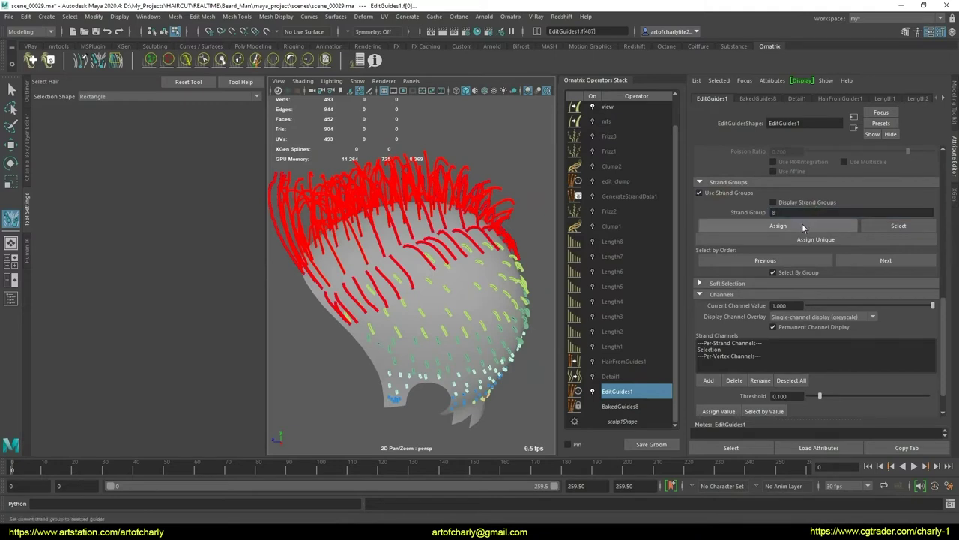
left_click(802, 223)
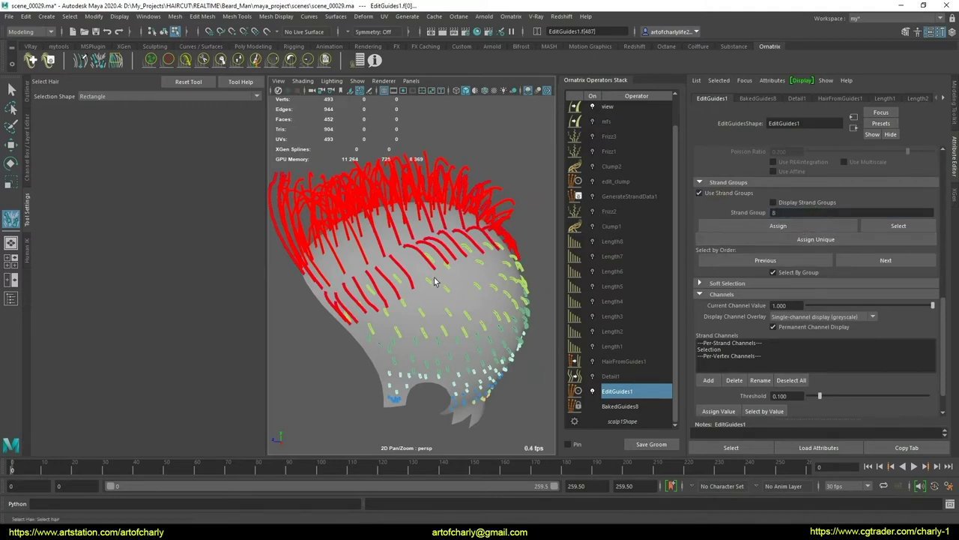
Assign the lower nape and sideburn guides to strand group 5
left_click_drag(445, 276, 439, 269, "alt")
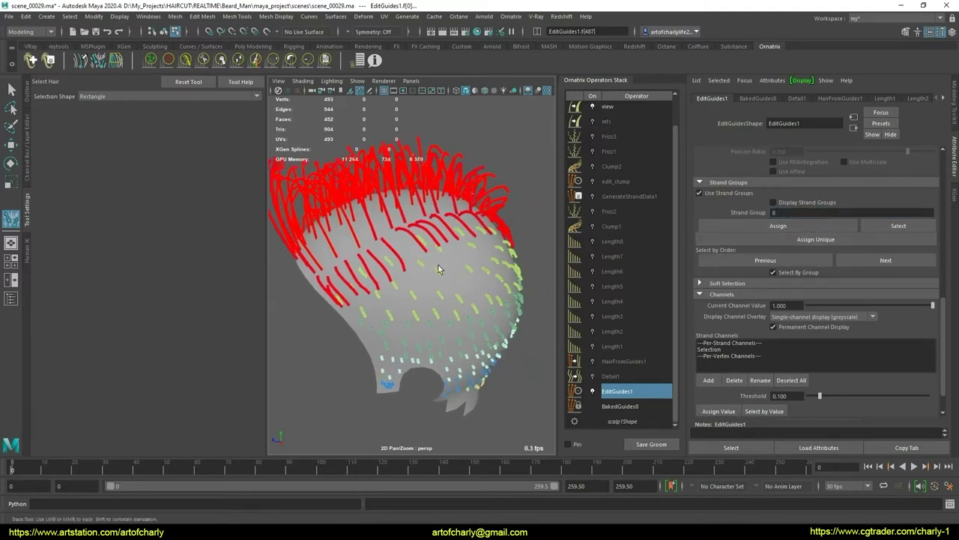
type("1:6")
left_click(794, 212)
type("1:6")
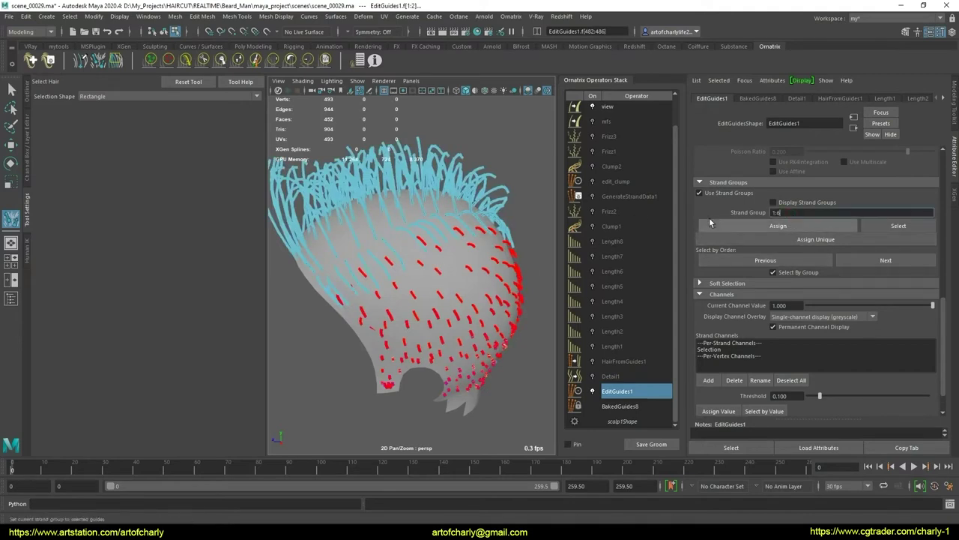
type("5")
left_click(801, 225)
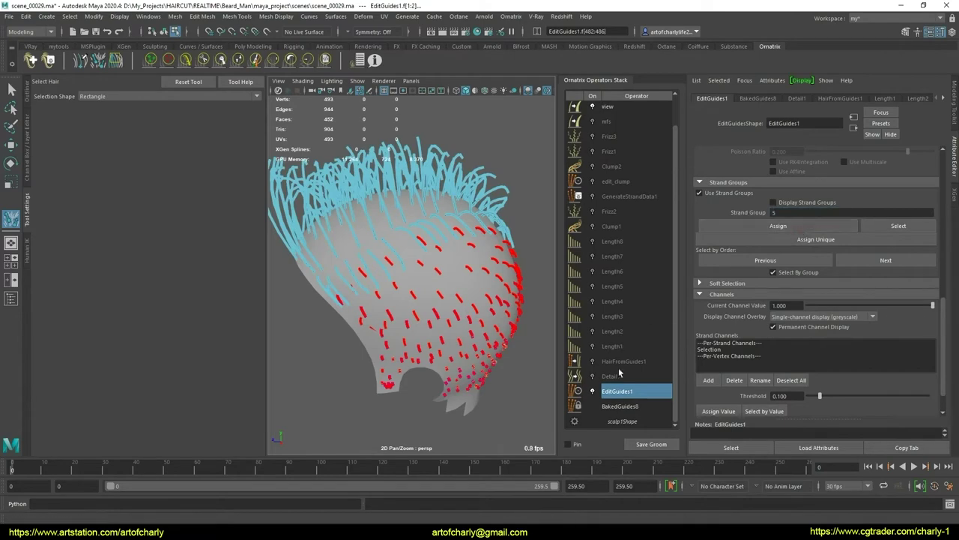
left_click(645, 361)
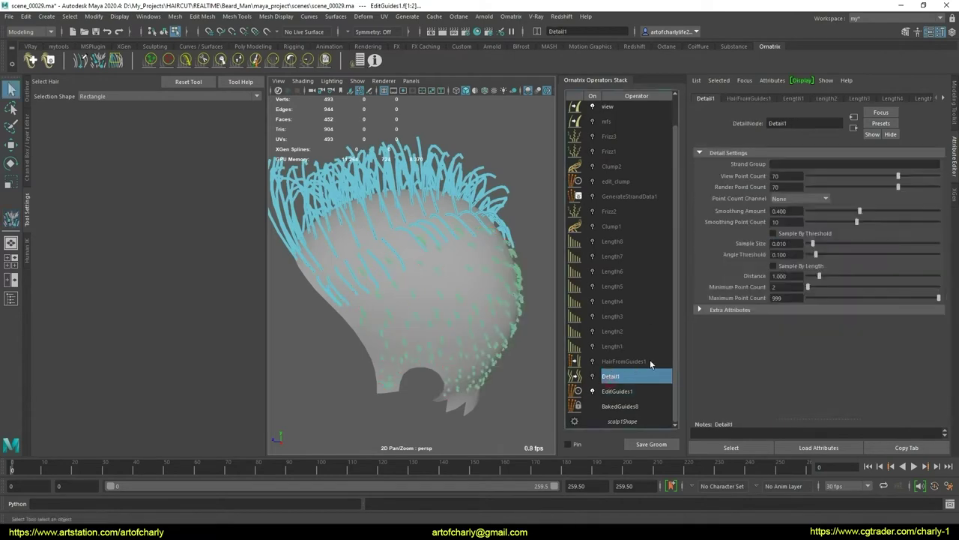
Re-enable HairFromGuides1 and add a Surface Comb operator from the Ornatrix menu
left_click(592, 361)
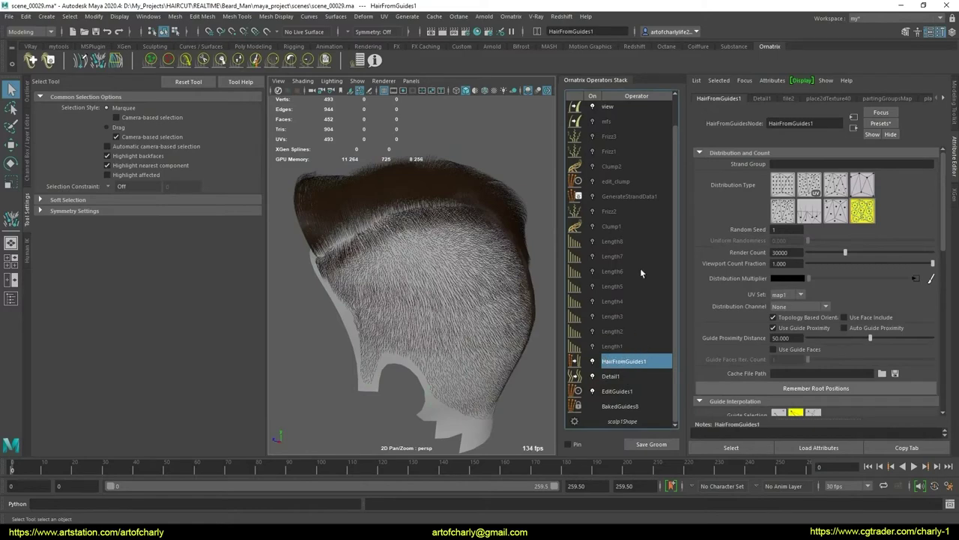
left_click(513, 17)
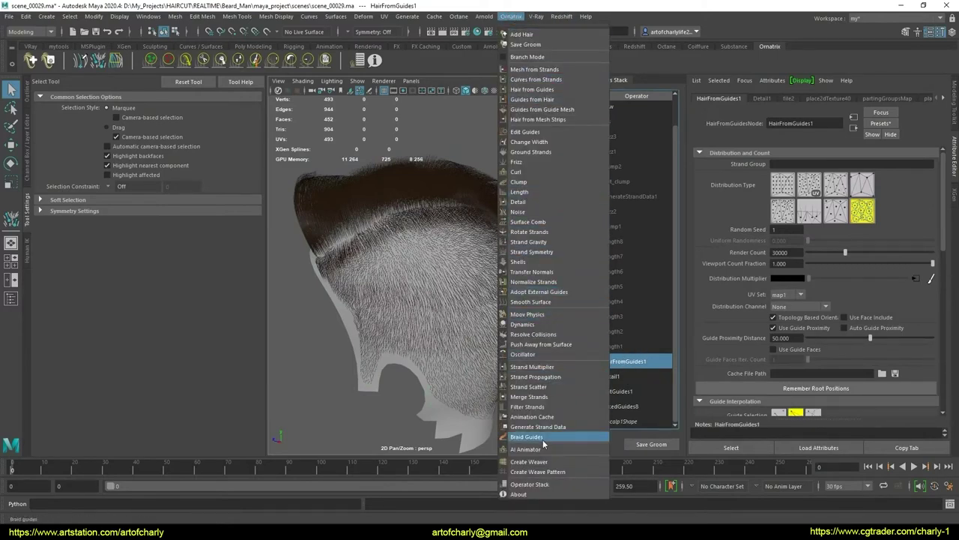
left_click(544, 222)
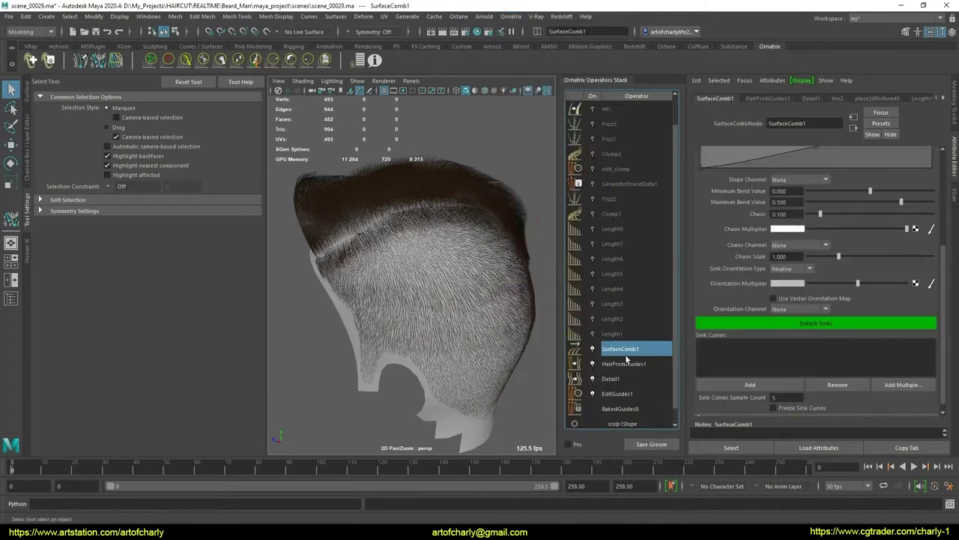
Set the Surface Comb's Applies To Strand Group to 5
scroll(727, 255, "up", 5)
left_click(802, 162)
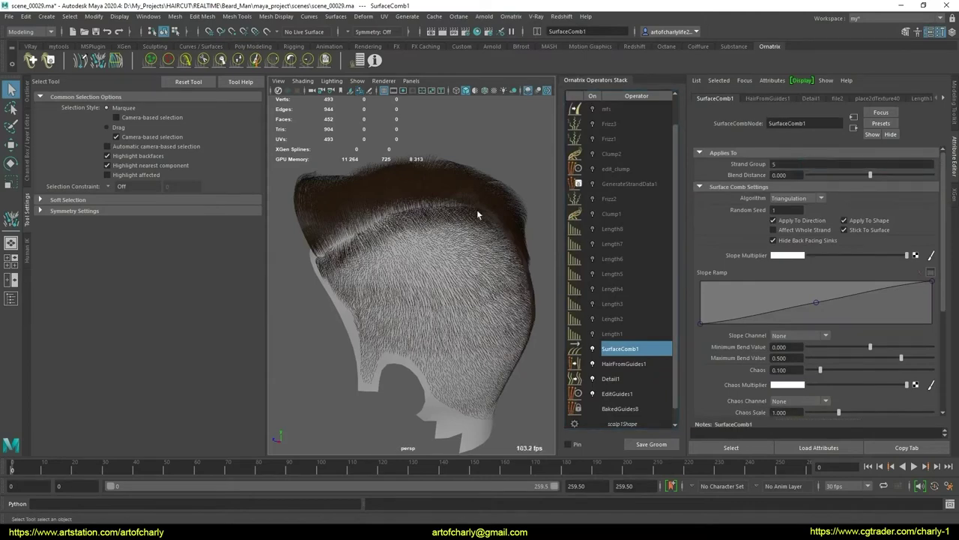
left_click(99, 60)
scroll(372, 304, "up", 5)
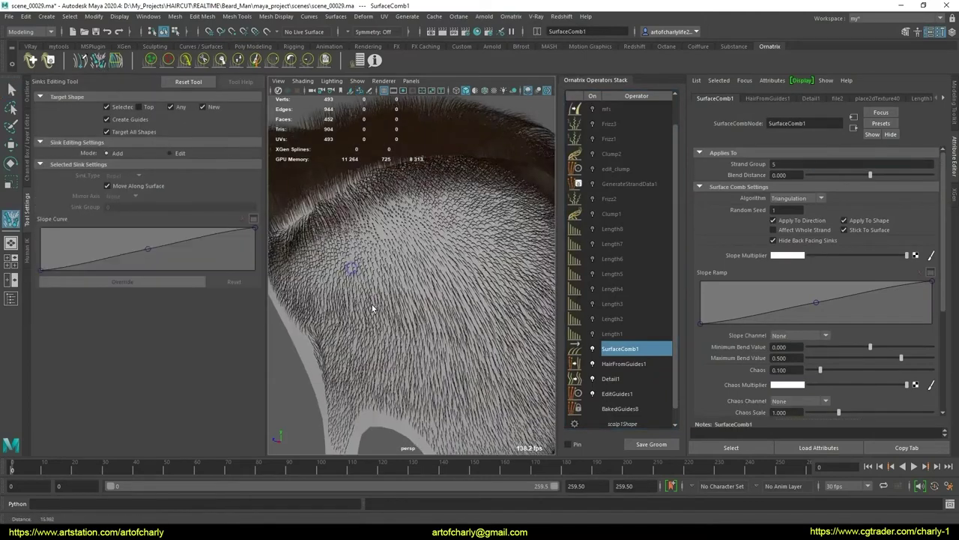
left_click_drag(371, 304, 328, 315, "alt")
scroll(329, 314, "up", 3)
scroll(375, 296, "up", 3)
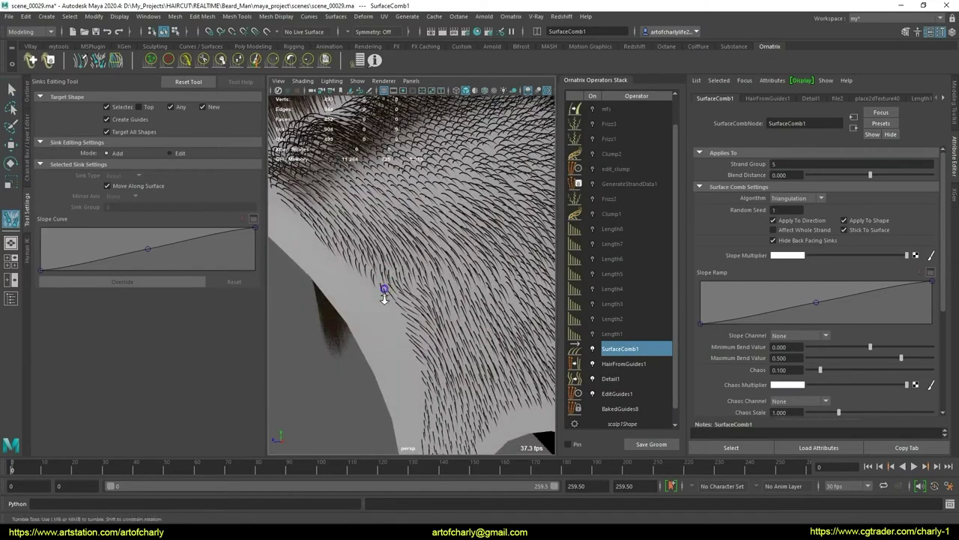
left_click(357, 260)
left_click_drag(398, 266, 408, 269)
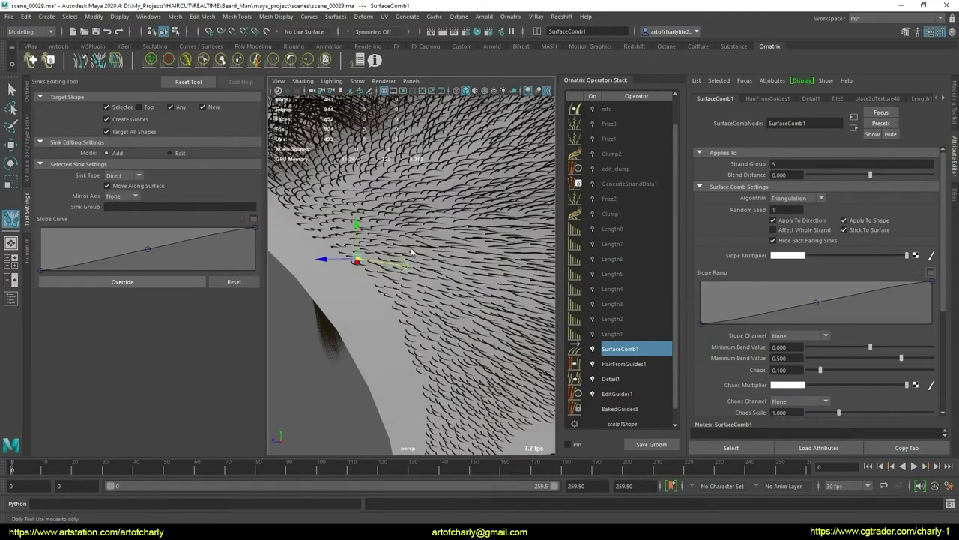
scroll(404, 142, "down", 5)
mouse_move(409, 173)
left_mouse_down("alt")
mouse_move(462, 203)
mouse_move(377, 199)
mouse_move(376, 240)
mouse_move(419, 292)
mouse_move(420, 278)
left_mouse_up("alt")
scroll(386, 257, "up", 5)
scroll(420, 278, "up", 3)
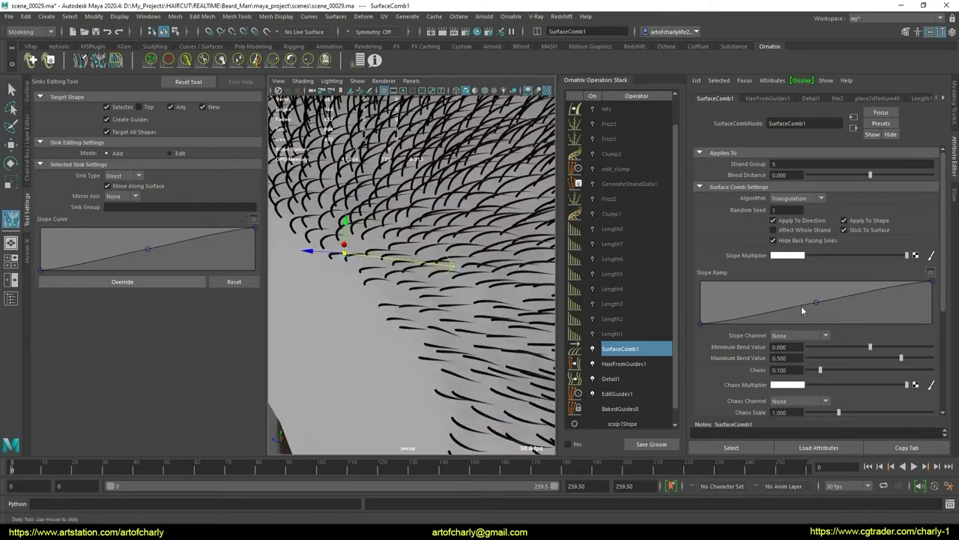
mouse_move(816, 305)
left_mouse_down()
mouse_move(807, 290)
mouse_move(763, 280)
left_mouse_up()
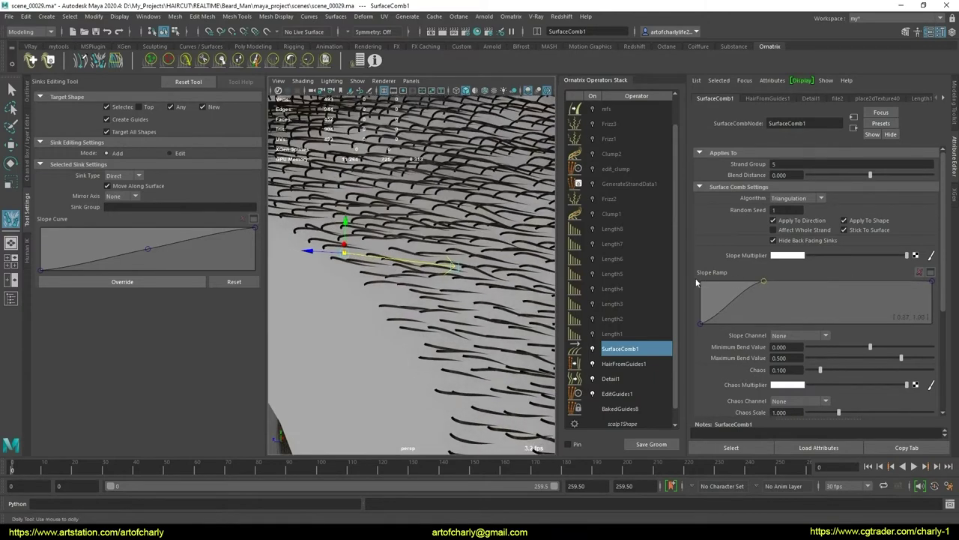
left_click_drag(753, 284, 734, 284)
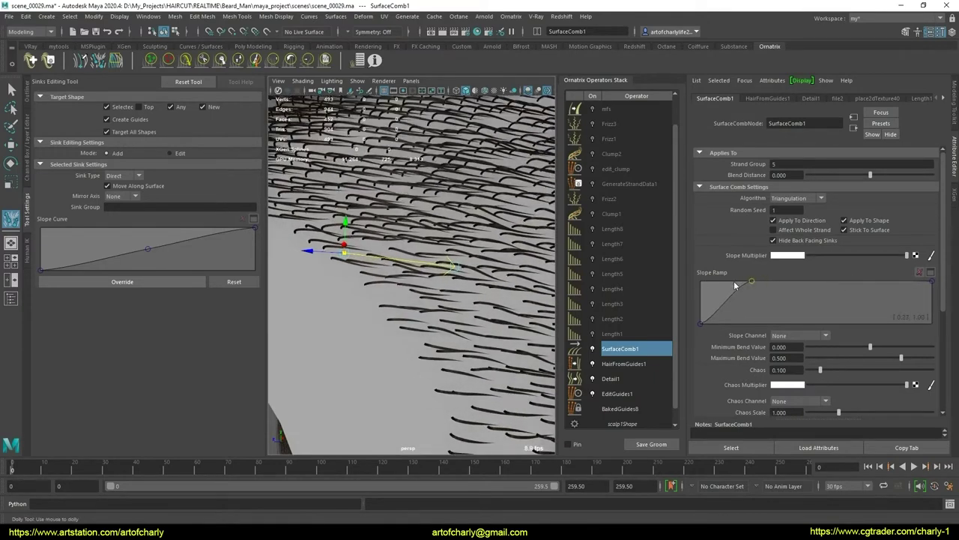
middle_click_drag(433, 324, 441, 297, "alt")
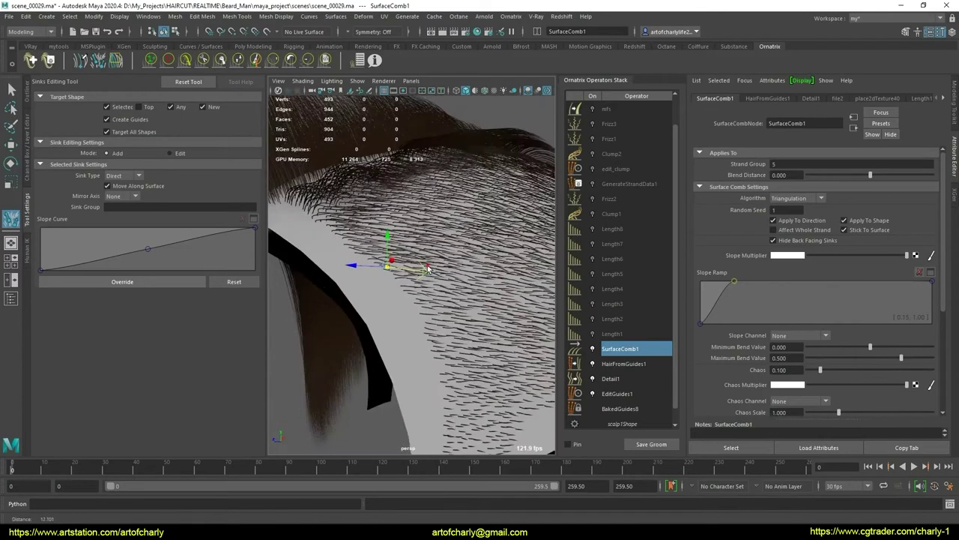
scroll(391, 294, "up", 3)
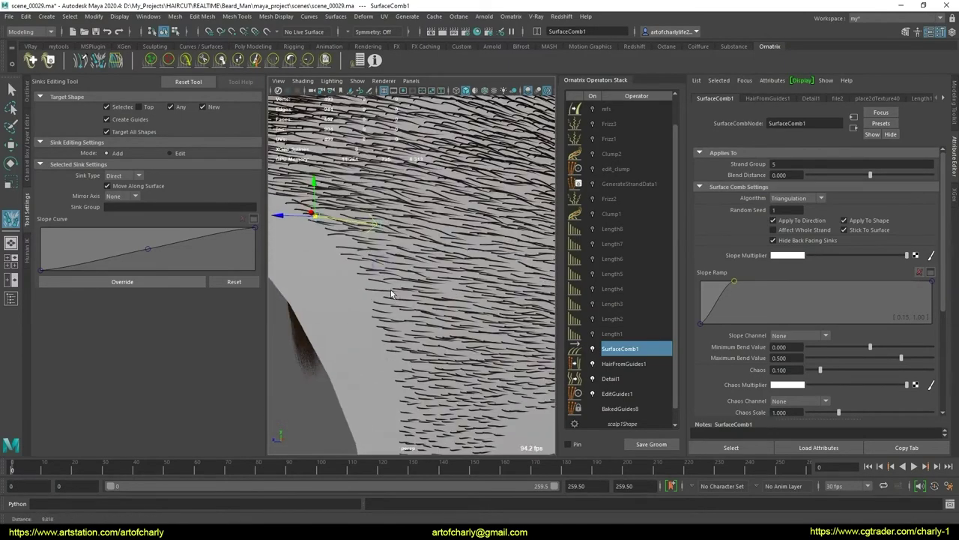
scroll(375, 283, "up", 2)
scroll(381, 273, "up", 2)
scroll(387, 263, "up", 2)
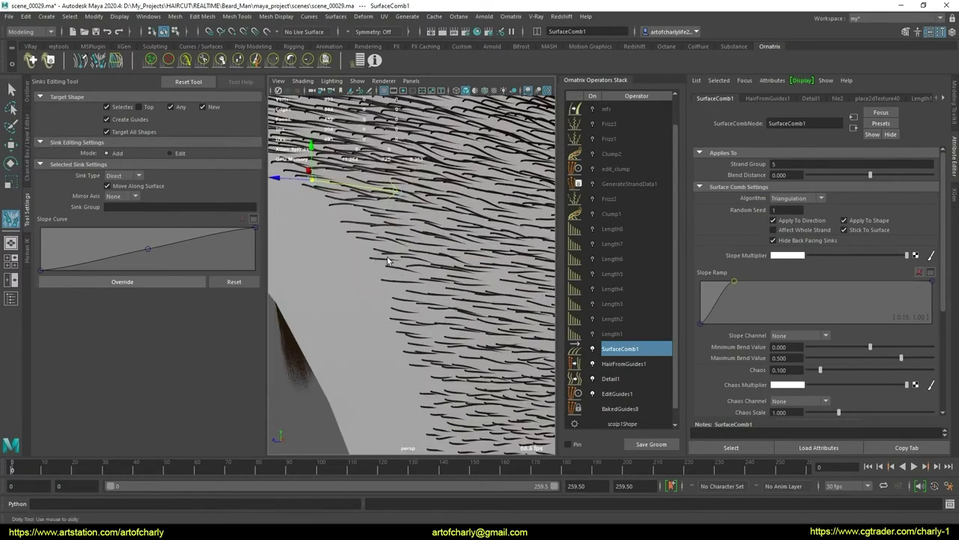
Place a direct sink on the short hair near the sideburn
right_click_drag(367, 254, 403, 280, "alt")
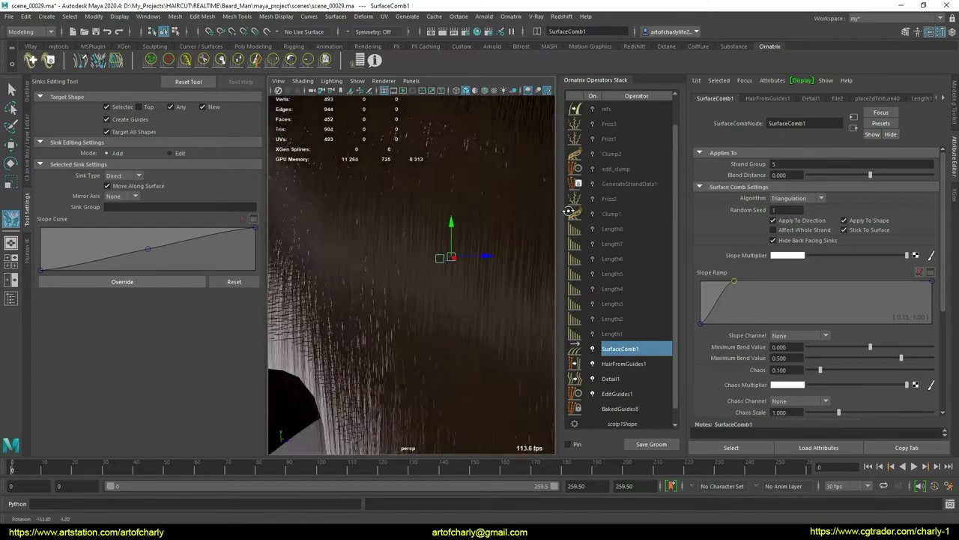
left_click_drag(402, 280, 397, 278, "alt")
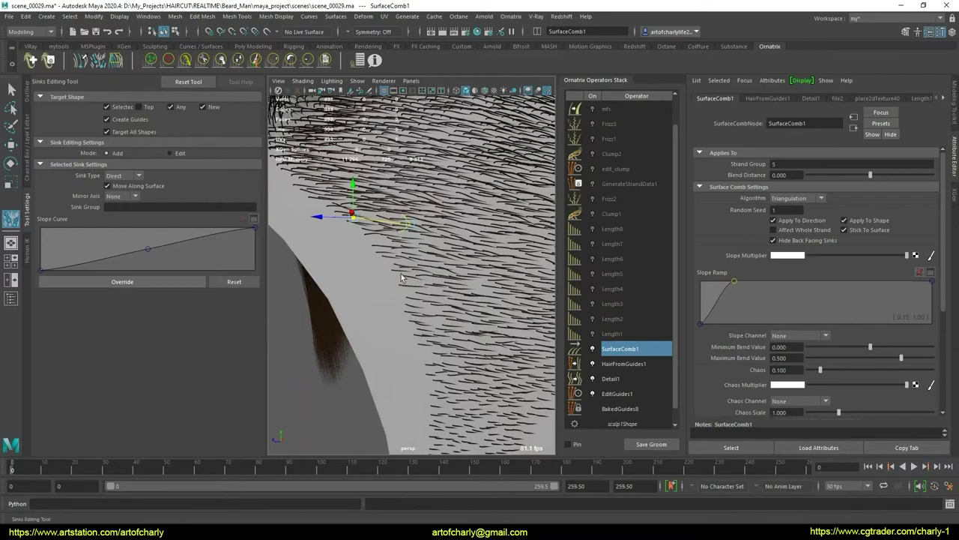
left_click_drag(399, 273, 427, 291)
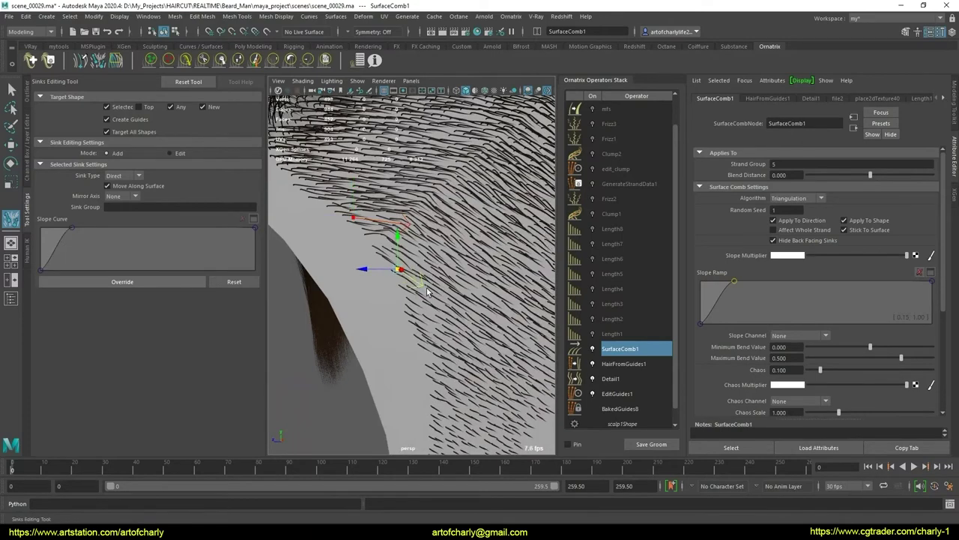
Orbit and zoom around the back of the head to frame the nape hair
right_click_drag(445, 319, 409, 271, "alt")
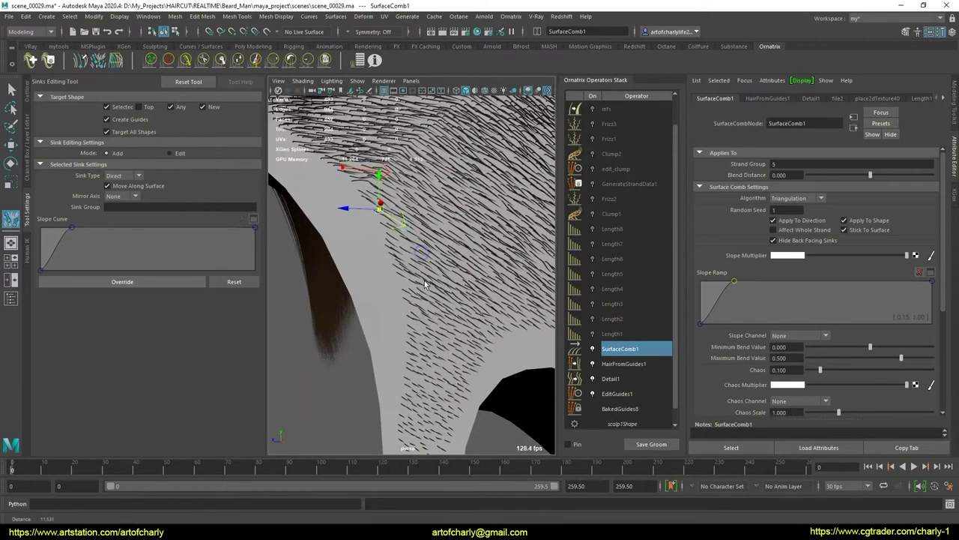
middle_click_drag(409, 271, 436, 273, "alt")
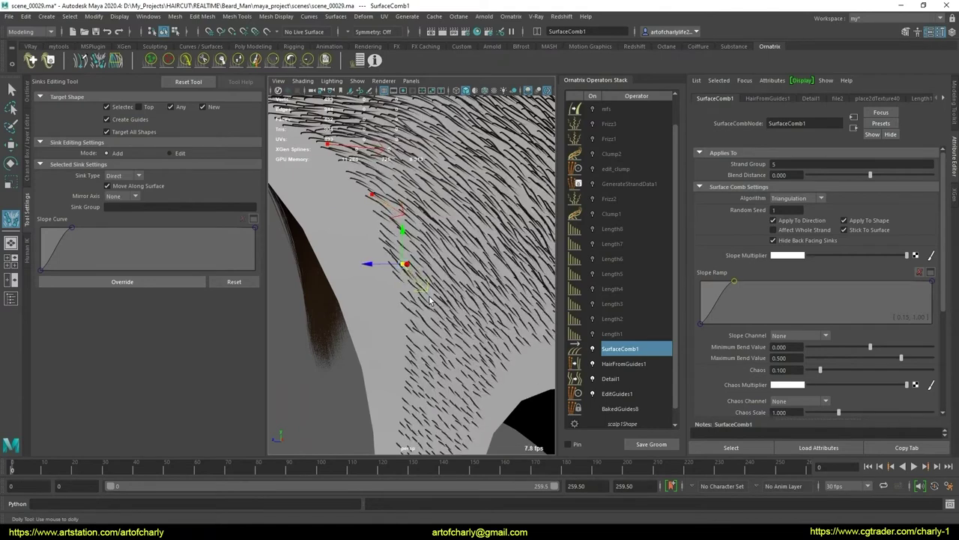
mouse_move(436, 274)
right_mouse_down("alt")
mouse_move(425, 258)
mouse_move(424, 293)
right_mouse_up("alt")
left_click_drag(440, 276, 429, 301, "alt")
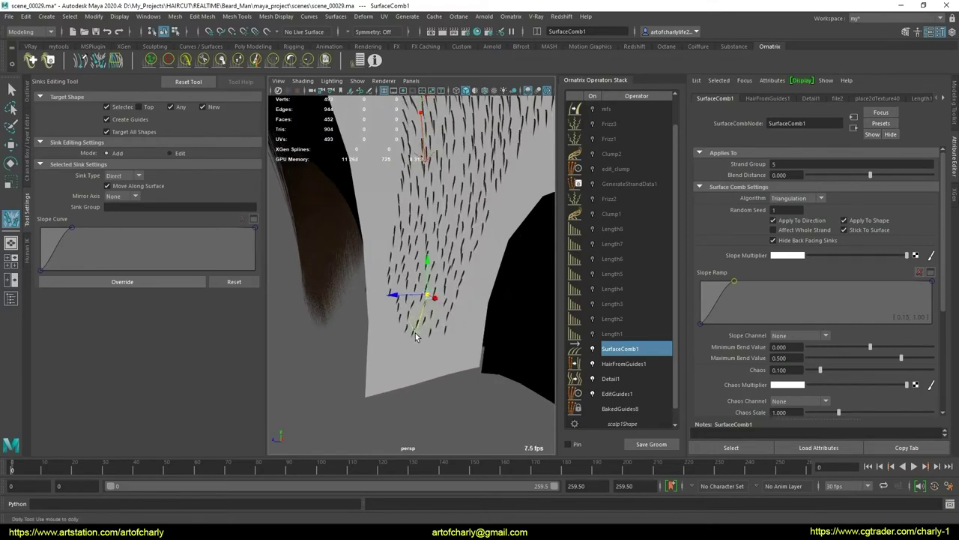
left_click_drag(439, 308, 355, 277, "alt")
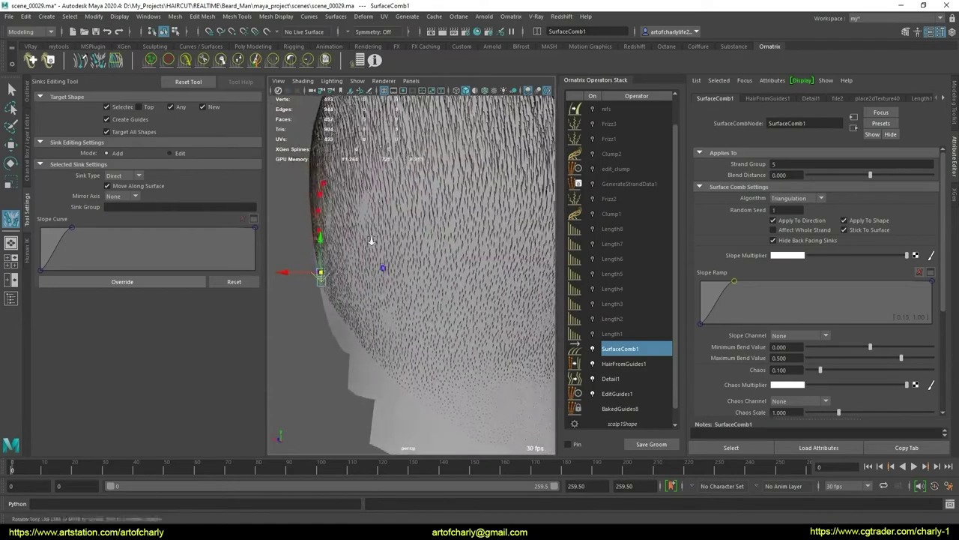
scroll(354, 277, "up", 2)
scroll(349, 272, "up", 3)
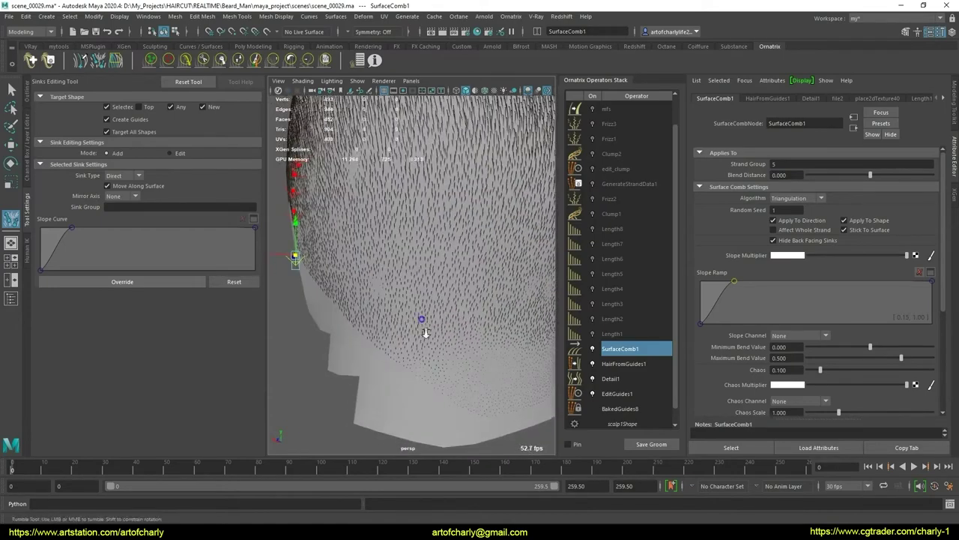
scroll(421, 322, "up", 5)
scroll(433, 350, "down", 2)
scroll(416, 341, "down", 4)
scroll(404, 315, "down", 2)
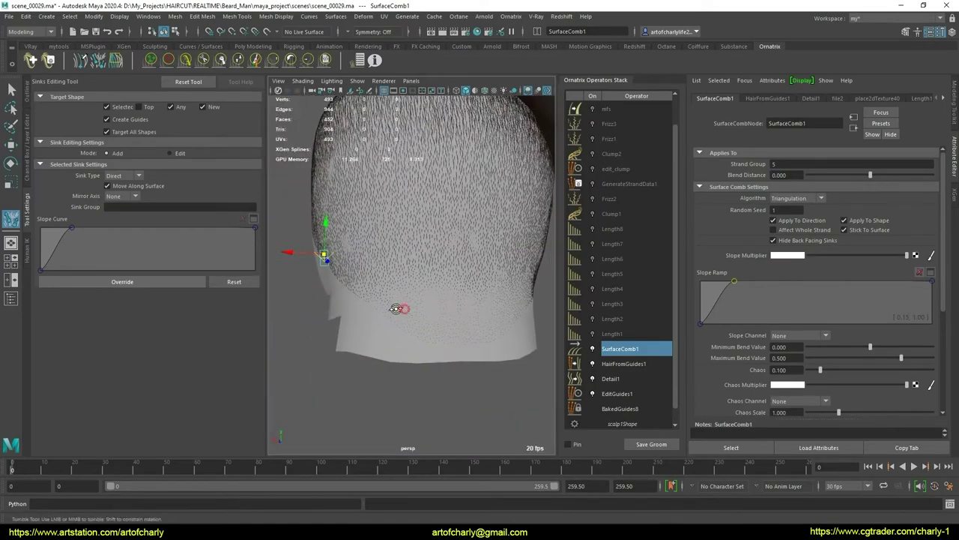
left_click_drag(402, 310, 385, 291, "alt")
scroll(386, 291, "up", 5)
scroll(431, 348, "up", 1)
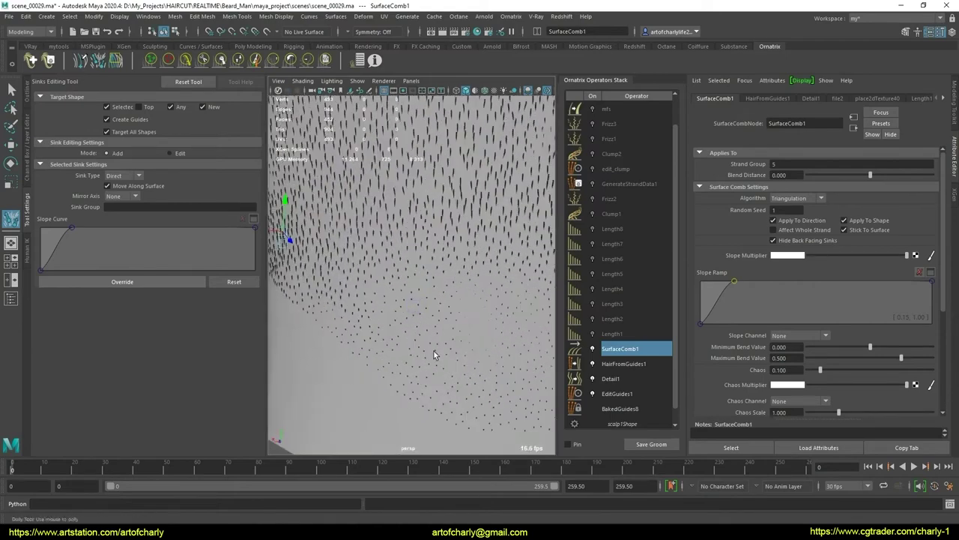
left_click_drag(410, 330, 417, 335, "alt")
scroll(413, 335, "down", 5)
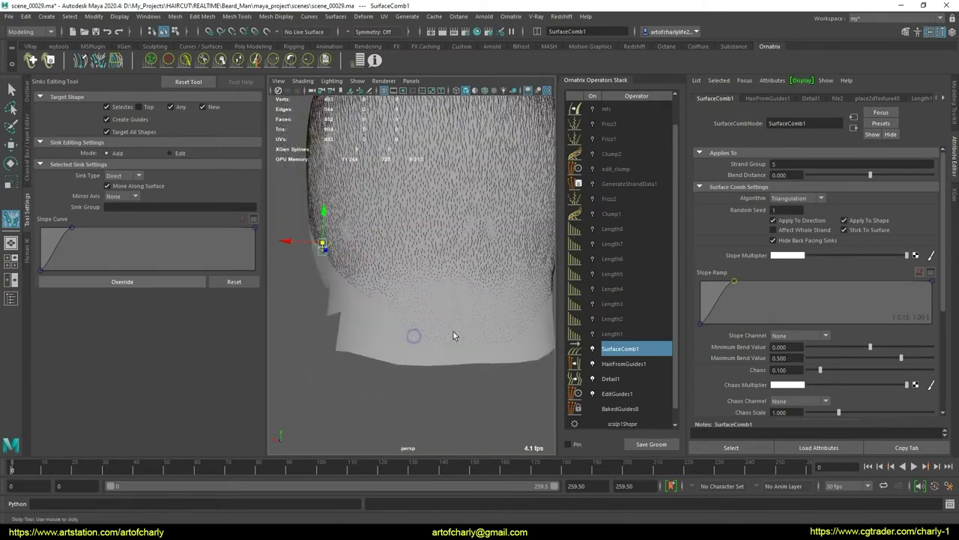
mouse_move(457, 302)
left_mouse_down("alt")
mouse_move(418, 237)
mouse_move(419, 302)
left_mouse_up("alt")
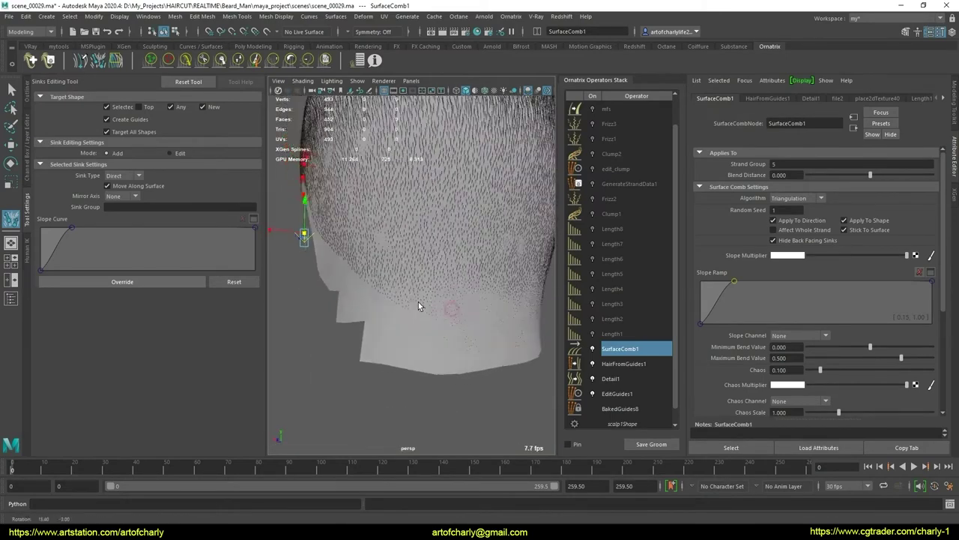
scroll(432, 347, "up", 4)
mouse_move(432, 348)
left_mouse_down("alt")
mouse_move(447, 338)
mouse_move(422, 332)
left_mouse_up("alt")
scroll(422, 336, "up", 3)
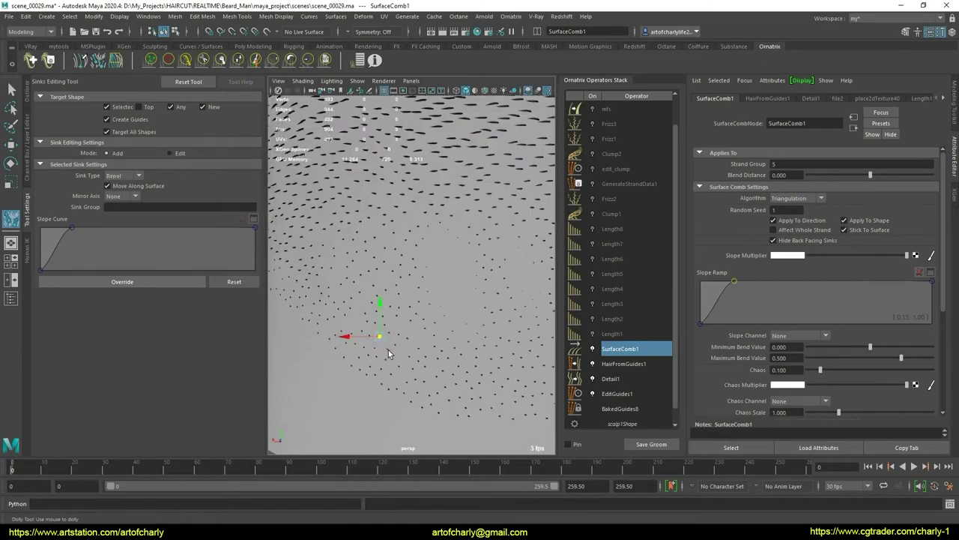
mouse_move(356, 313)
left_mouse_down("alt")
mouse_move(398, 332)
mouse_move(483, 315)
left_mouse_up("alt")
Pick the nape sink and add another direct sink so nearby short strands turn toward it
left_click(432, 341)
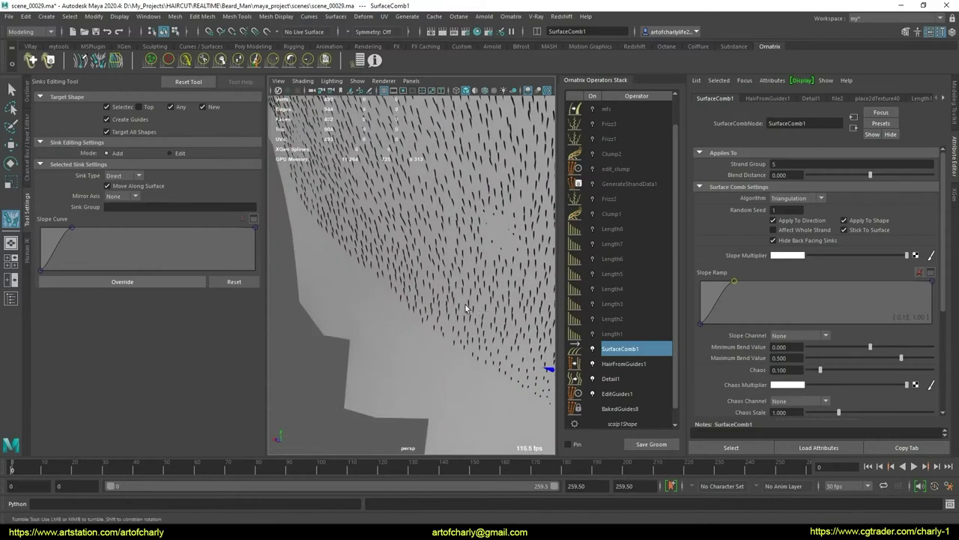
left_click(462, 308)
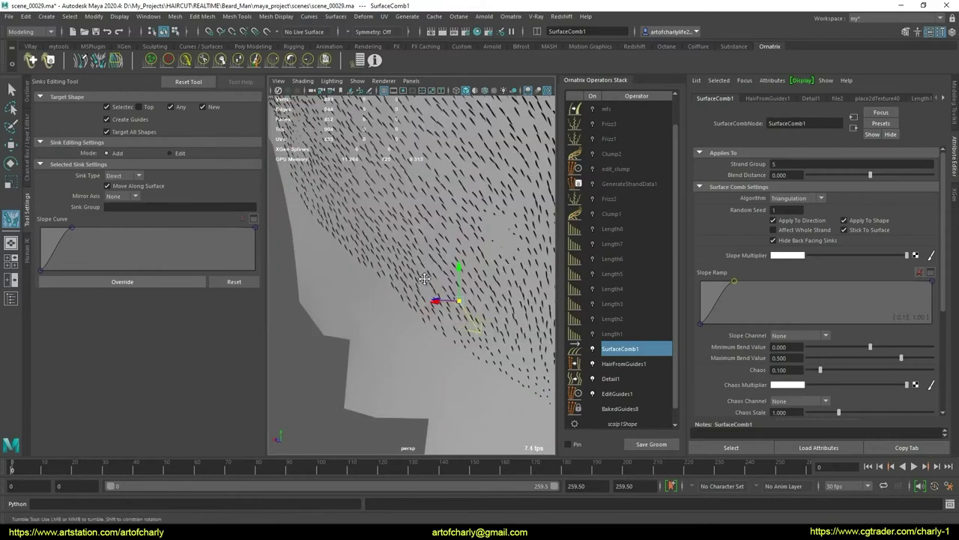
mouse_move(424, 279)
left_mouse_down("alt")
mouse_move(487, 297)
mouse_move(488, 313)
mouse_move(454, 290)
mouse_move(468, 326)
mouse_move(473, 316)
mouse_move(431, 322)
mouse_move(395, 303)
mouse_move(445, 315)
left_mouse_up("alt")
scroll(427, 324, "up", 5)
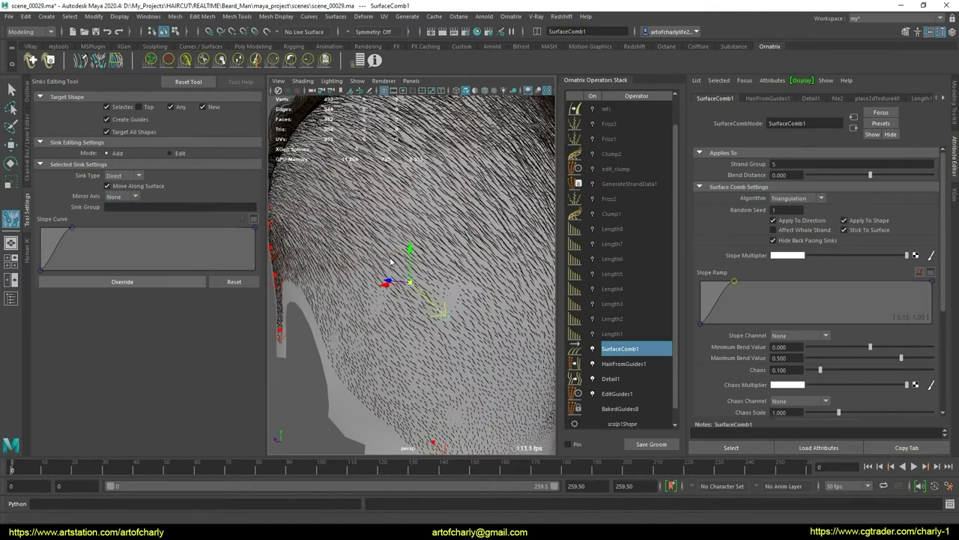
scroll(390, 261, "down", 5)
mouse_move(390, 261)
left_mouse_down("alt")
mouse_move(265, 240)
mouse_move(468, 256)
mouse_move(403, 282)
left_mouse_up("alt")
scroll(403, 281, "up", 5)
scroll(403, 281, "up", 3)
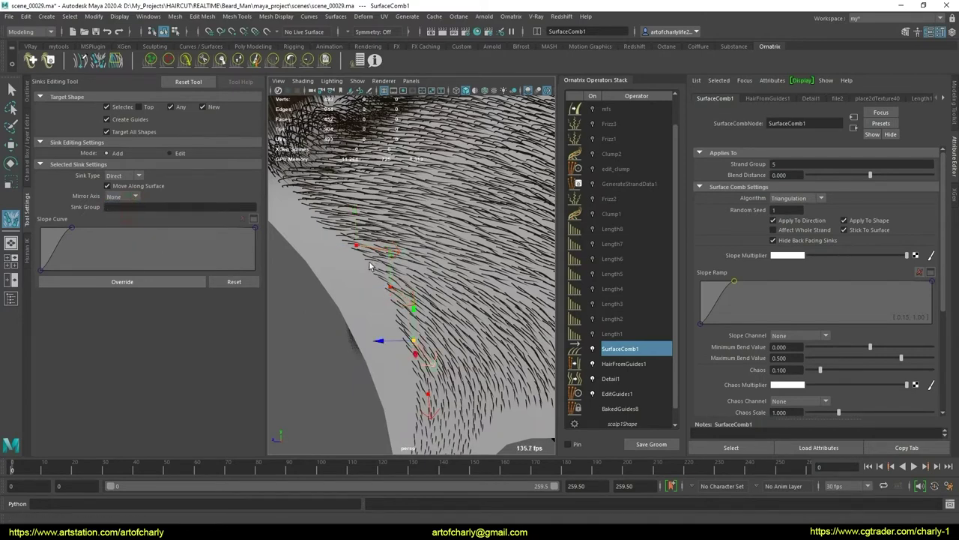
right_click_drag(451, 362, 433, 282, "alt")
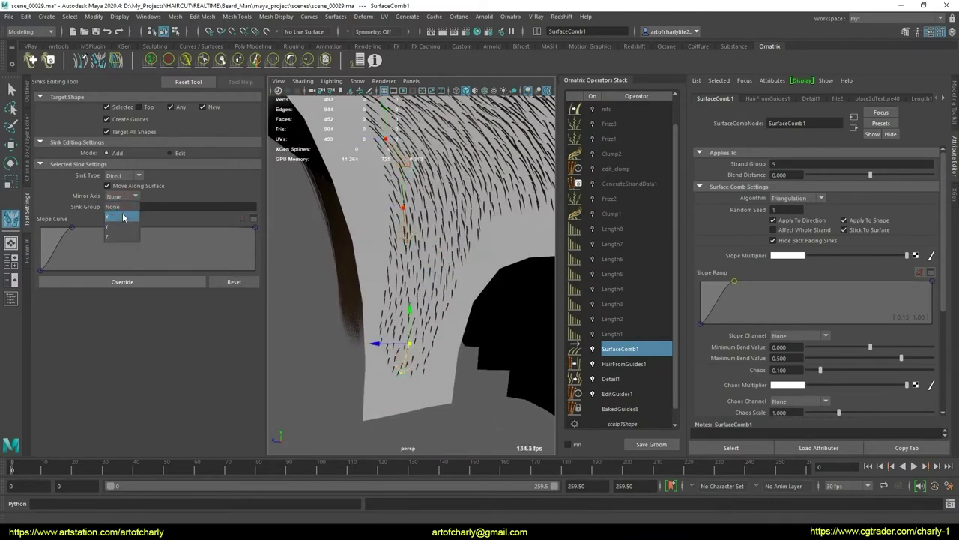
mouse_move(453, 291)
left_mouse_down("alt")
mouse_move(413, 314)
mouse_move(482, 321)
mouse_move(488, 351)
mouse_move(405, 263)
left_mouse_up("alt")
right_click_drag(405, 263, 446, 309, "alt")
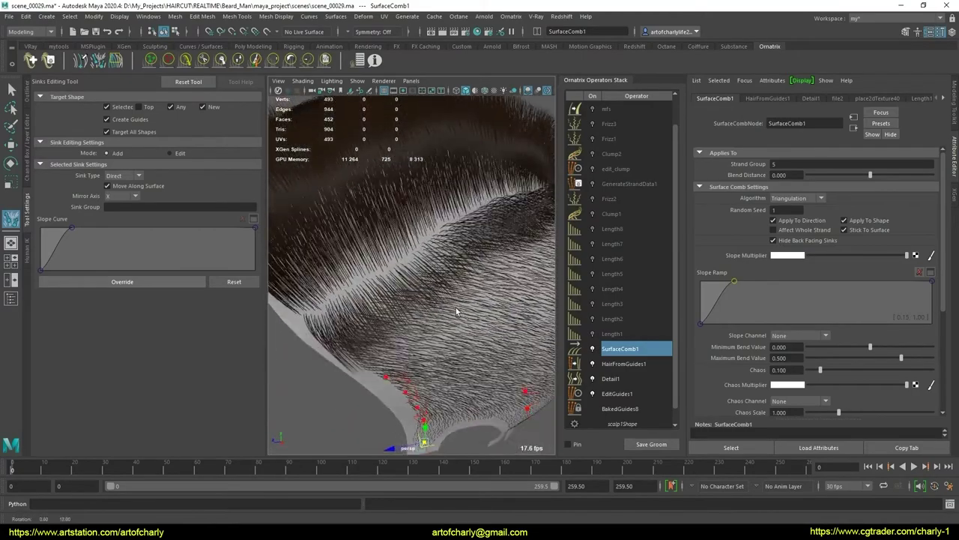
middle_click_drag(446, 309, 390, 220, "alt")
left_click_drag(440, 330, 405, 285, "alt")
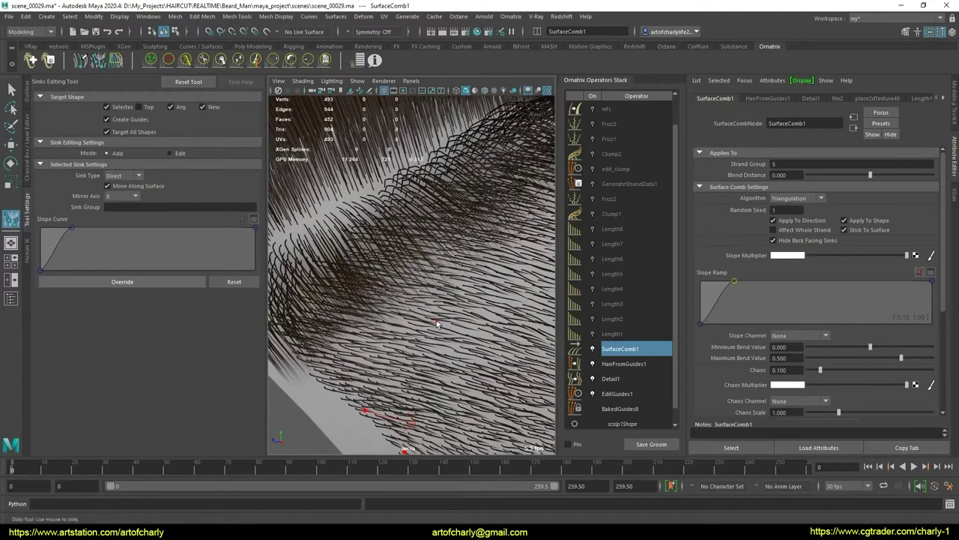
left_click(413, 308)
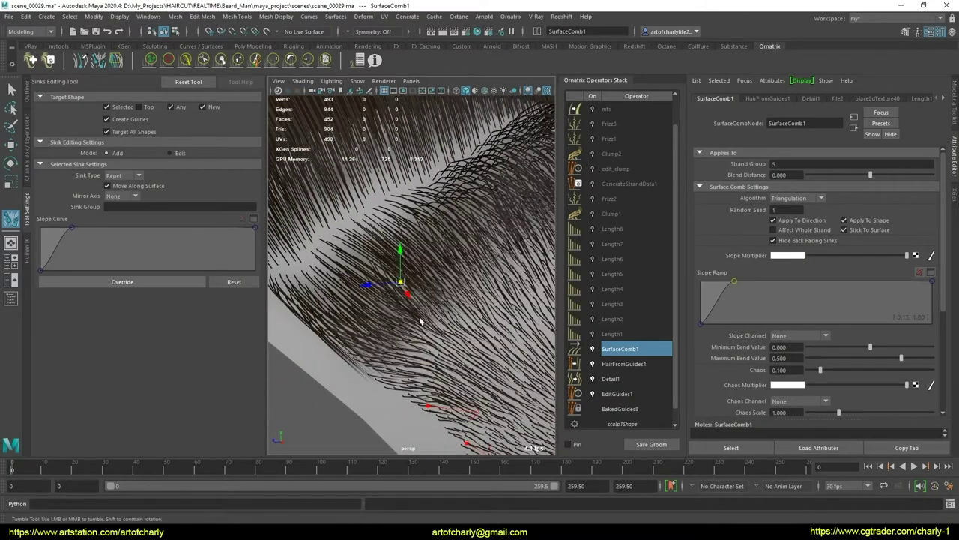
left_click_drag(475, 324, 421, 325, "alt")
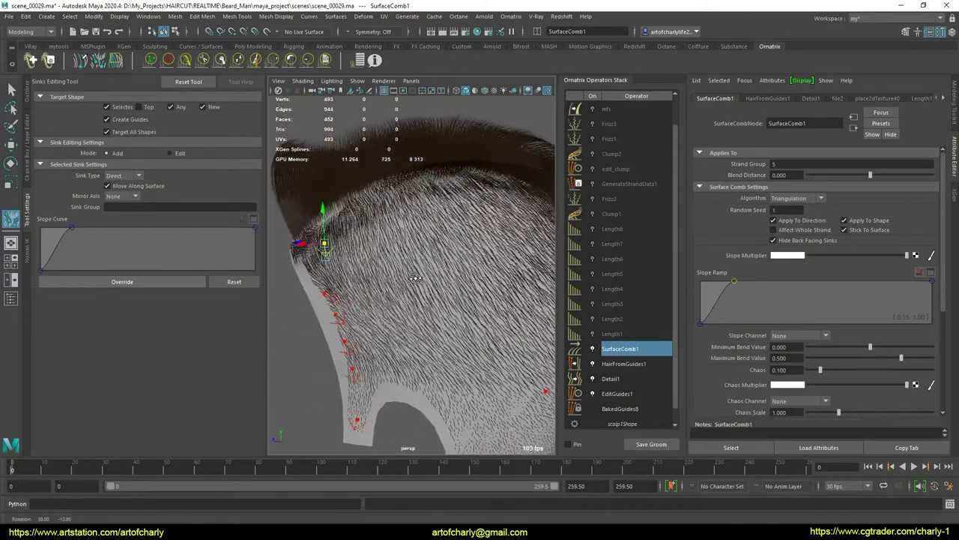
right_click_drag(421, 324, 390, 302, "alt")
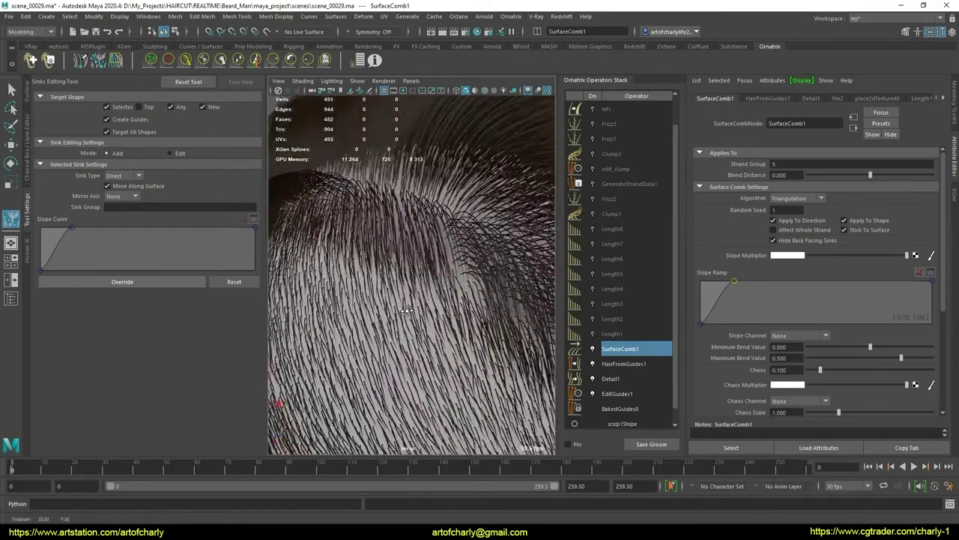
left_click_drag(390, 302, 366, 308, "alt")
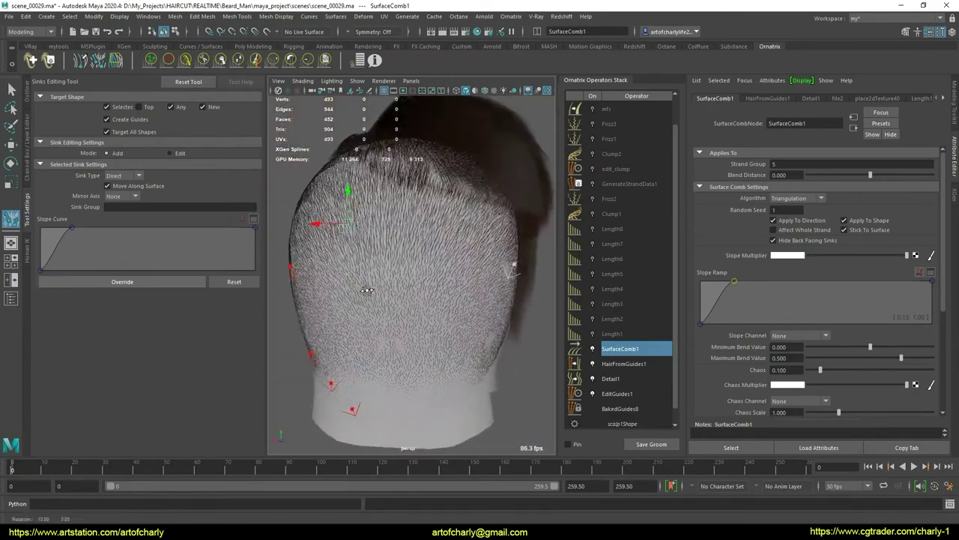
scroll(365, 308, "up", 5)
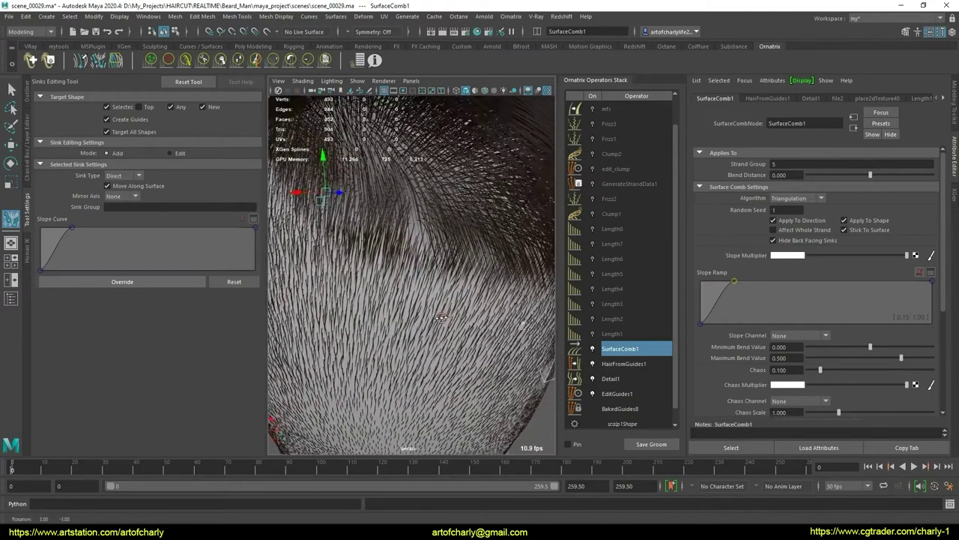
left_click_drag(390, 284, 425, 237, "alt")
left_click(411, 235)
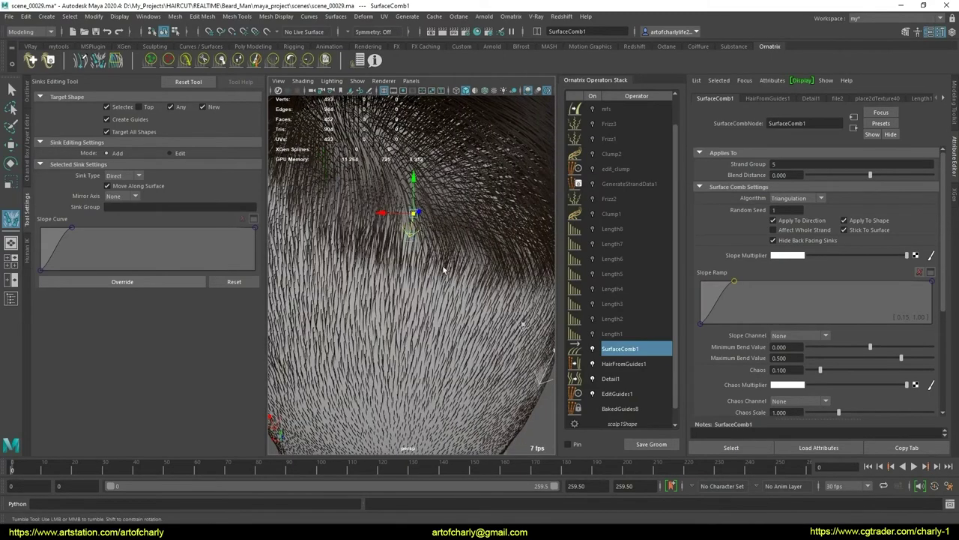
scroll(445, 283, "down", 5)
left_click_drag(446, 283, 473, 294, "alt")
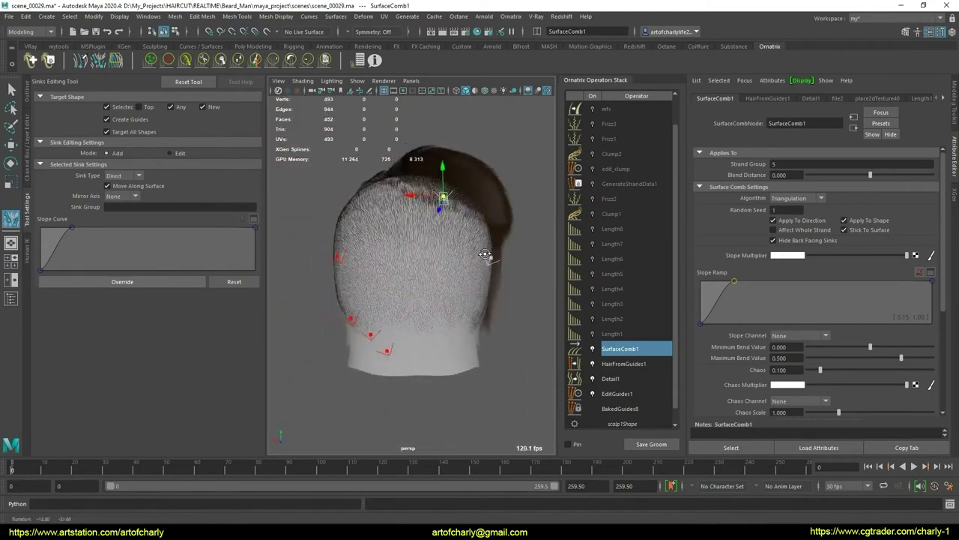
scroll(473, 295, "up", 5)
scroll(482, 310, "up", 3)
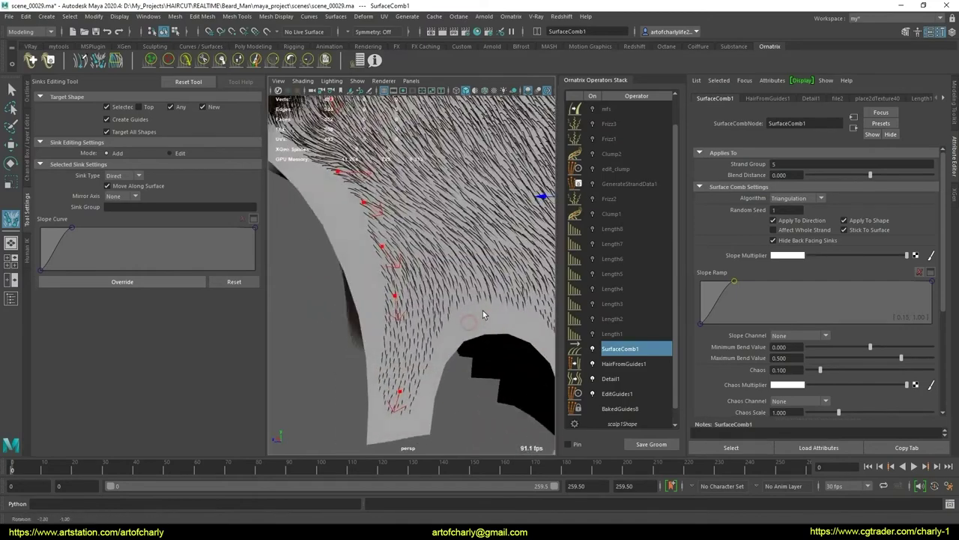
scroll(398, 269, "up", 3)
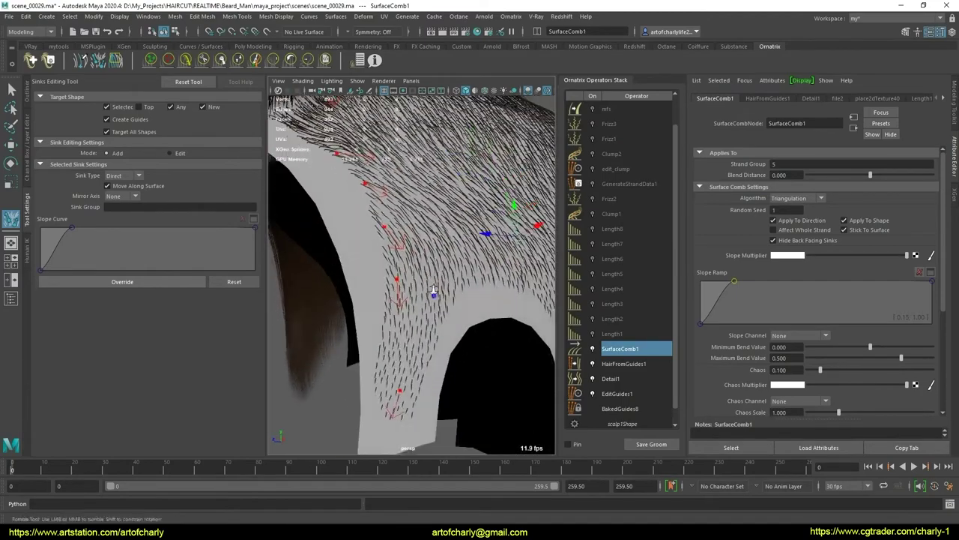
scroll(449, 315, "up", 3)
mouse_move(448, 315)
left_mouse_down("alt")
mouse_move(420, 322)
mouse_move(431, 301)
mouse_move(384, 304)
mouse_move(443, 244)
left_mouse_up("alt")
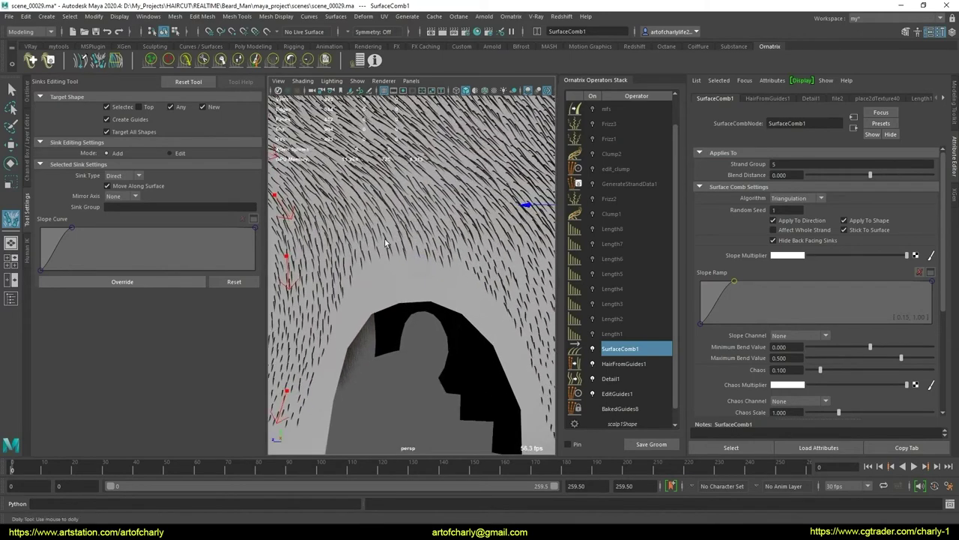
Place two more sinks on the scalp by the nape, then orbit around the head to check them
left_click(384, 238)
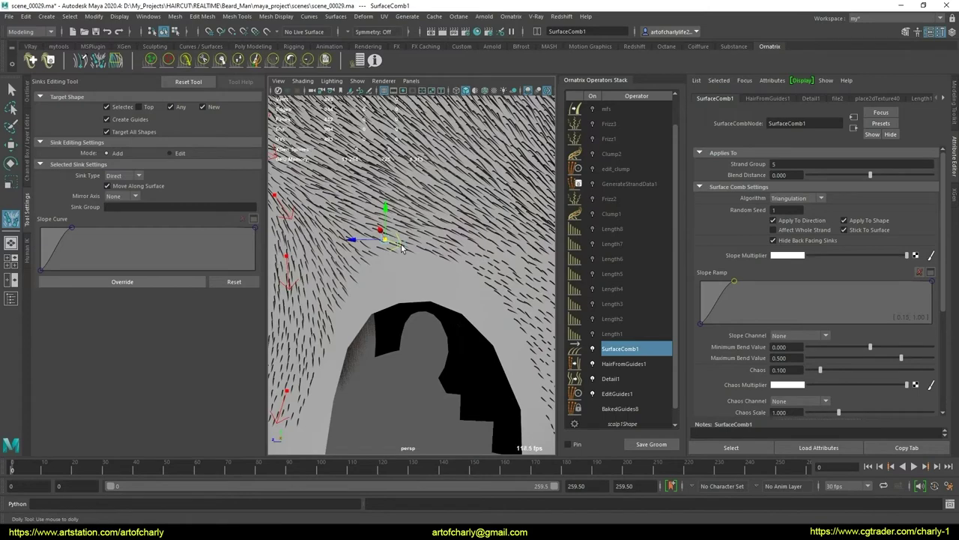
left_click(472, 268)
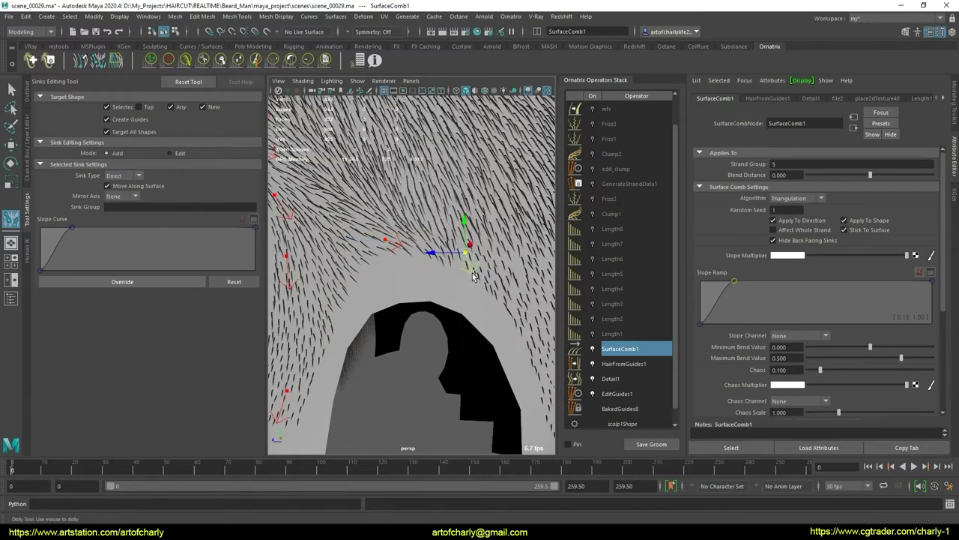
left_click_drag(482, 317, 465, 284, "alt")
right_click_drag(464, 285, 460, 310, "alt")
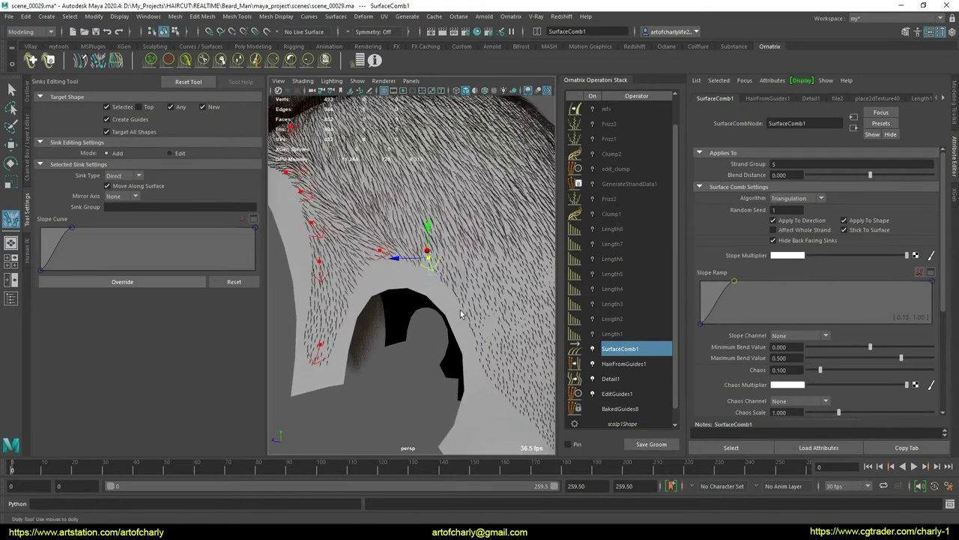
left_click_drag(460, 310, 445, 293, "alt")
right_click_drag(444, 293, 451, 271, "alt")
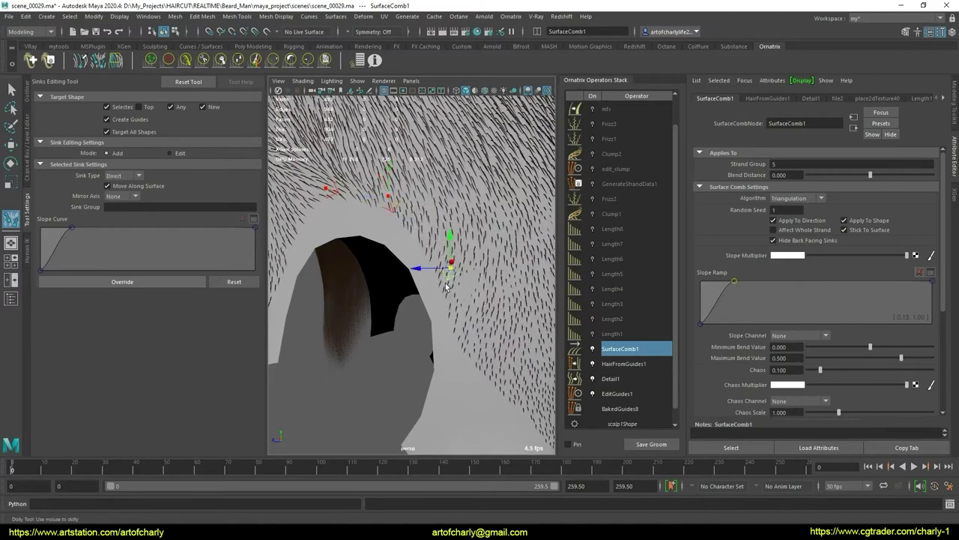
mouse_move(466, 284)
left_mouse_down("alt")
mouse_move(461, 320)
mouse_move(425, 282)
mouse_move(355, 285)
mouse_move(353, 299)
left_mouse_up("alt")
right_click_drag(352, 300, 355, 294, "alt")
mouse_move(355, 294)
left_mouse_down("alt")
mouse_move(475, 295)
mouse_move(390, 281)
left_mouse_up("alt")
right_click_drag(390, 281, 395, 275, "alt")
scroll(395, 276, "down", 5)
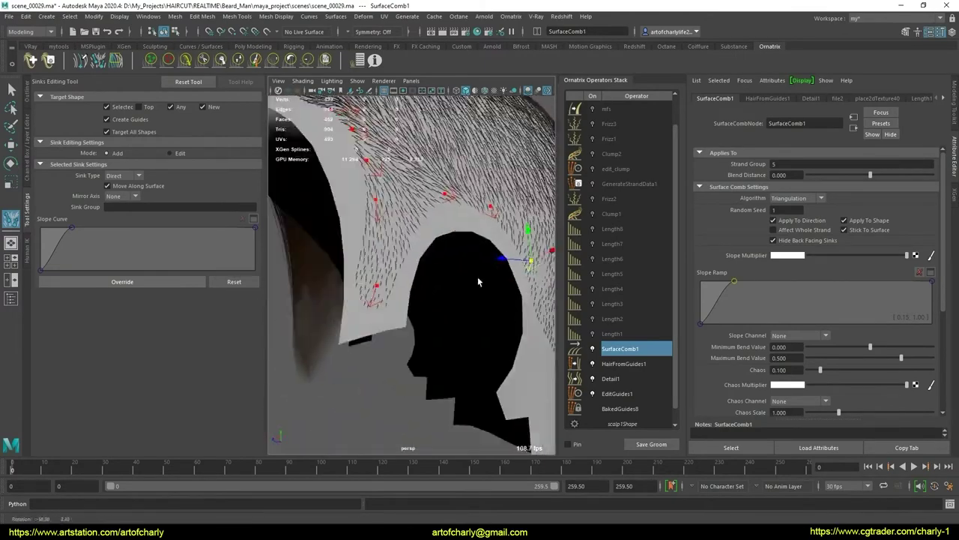
Switch back to the Select Tool and disable the Length2–Length8 operators above Length1
key("q")
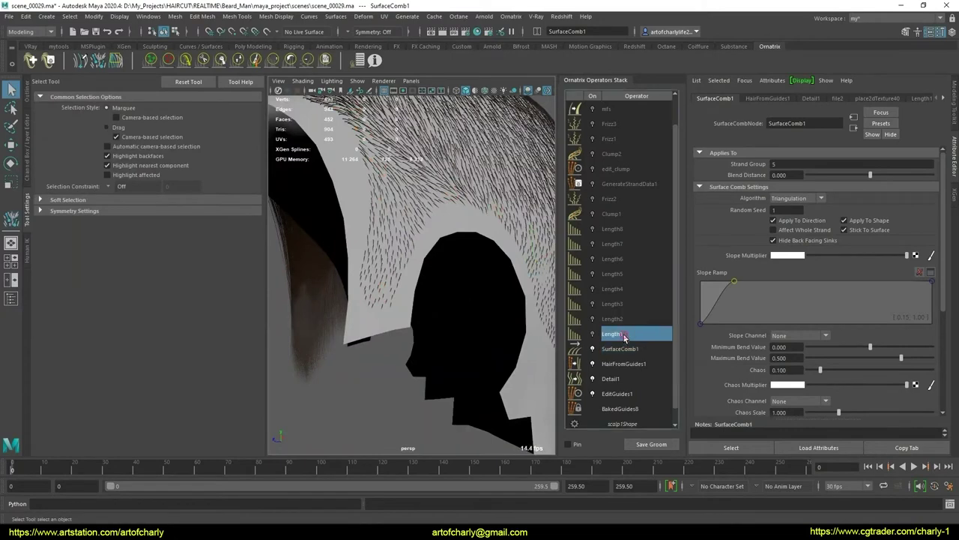
left_click(624, 337)
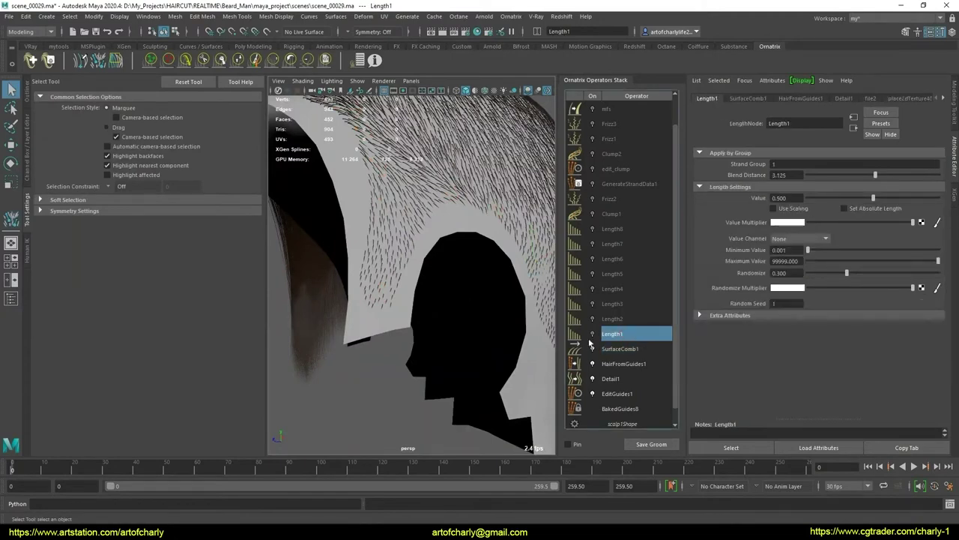
left_click(595, 274)
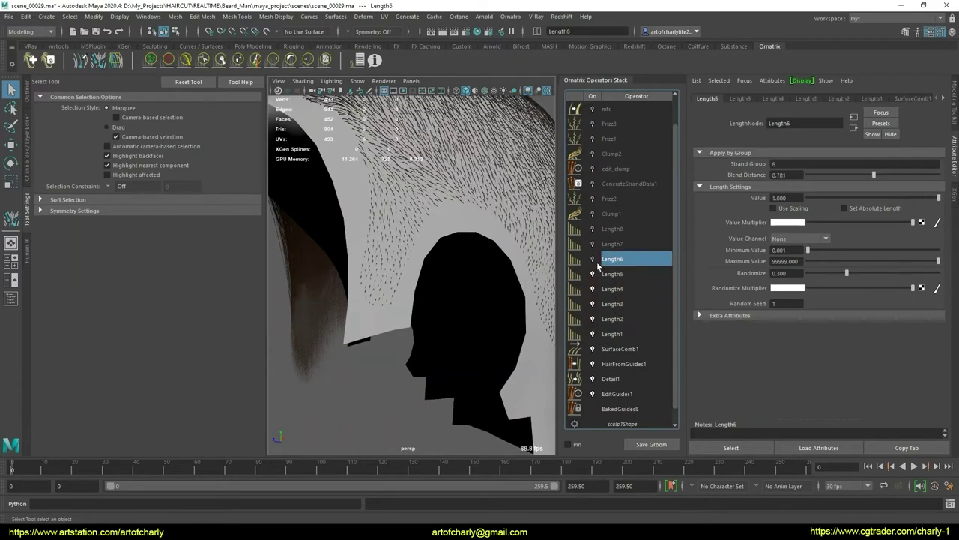
left_click_drag(462, 270, 428, 268, "alt")
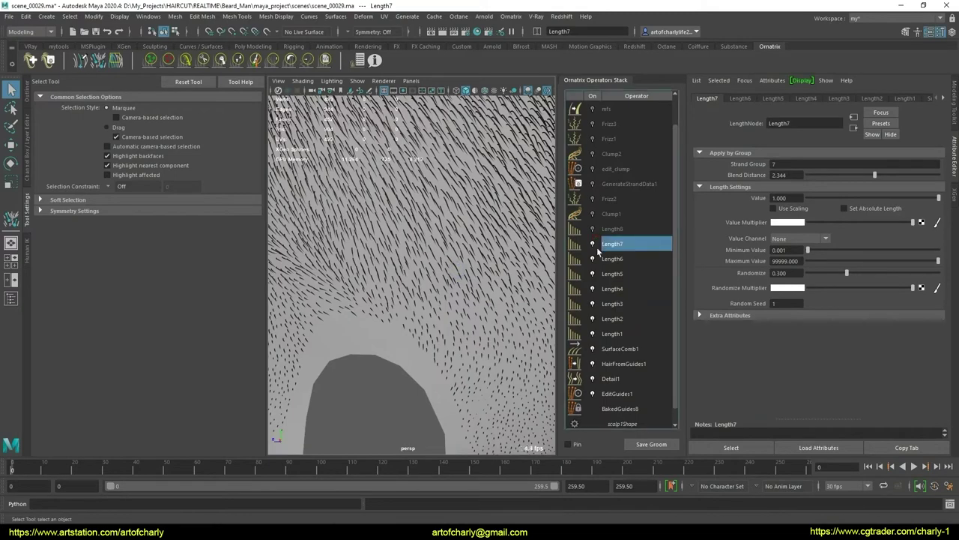
left_click(592, 259)
left_click(592, 274)
left_click(593, 289)
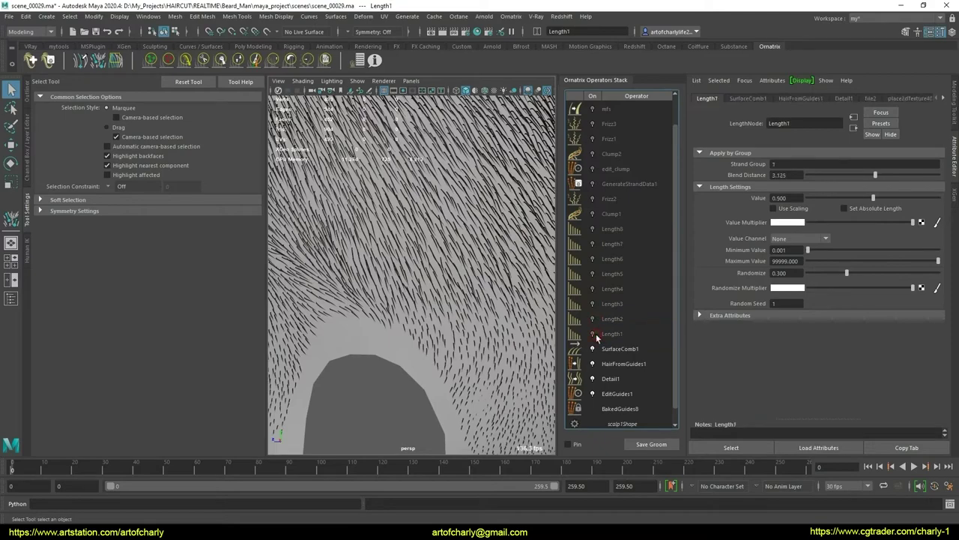
Orbit and zoom around the head to inspect the groom without the extra Length operators
left_click_drag(453, 299, 469, 290, "alt")
mouse_move(411, 285)
left_mouse_down("alt")
mouse_move(368, 278)
mouse_move(468, 296)
mouse_move(470, 313)
mouse_move(452, 285)
mouse_move(430, 280)
mouse_move(514, 302)
left_mouse_up("alt")
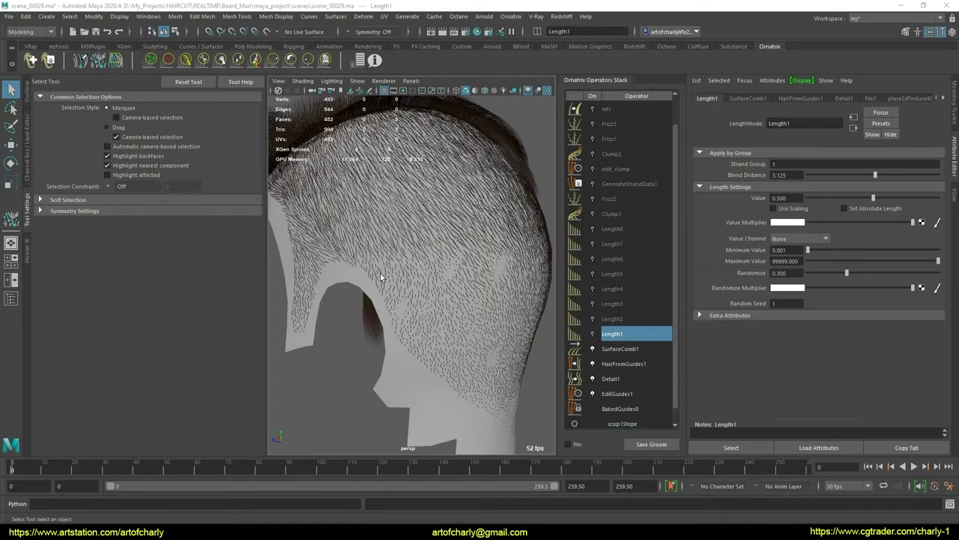
mouse_move(380, 278)
left_mouse_down("alt")
mouse_move(423, 287)
mouse_move(387, 220)
left_mouse_up("alt")
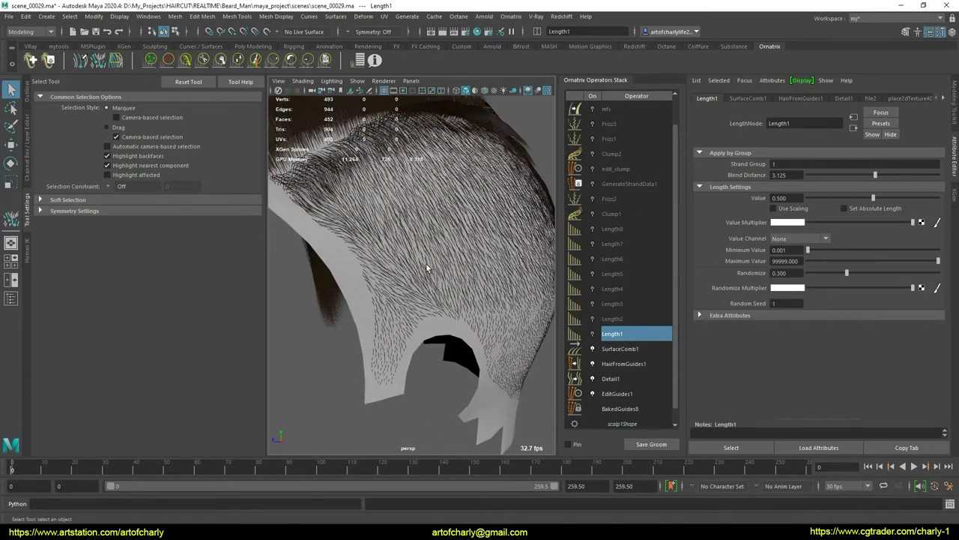
scroll(426, 263, "up", 3)
scroll(427, 264, "down", 5)
scroll(440, 295, "up", 6)
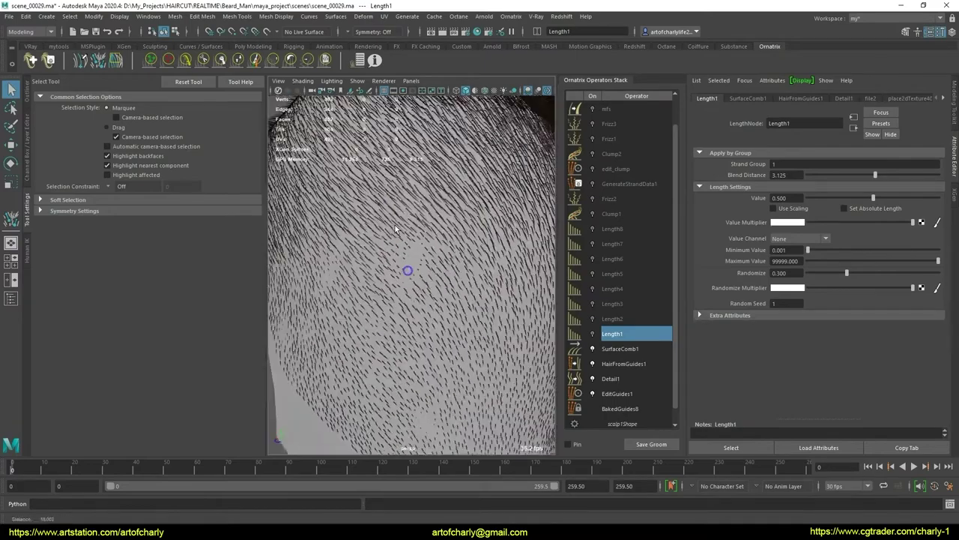
scroll(395, 225, "down", 5)
left_click_drag(364, 235, 435, 247, "alt")
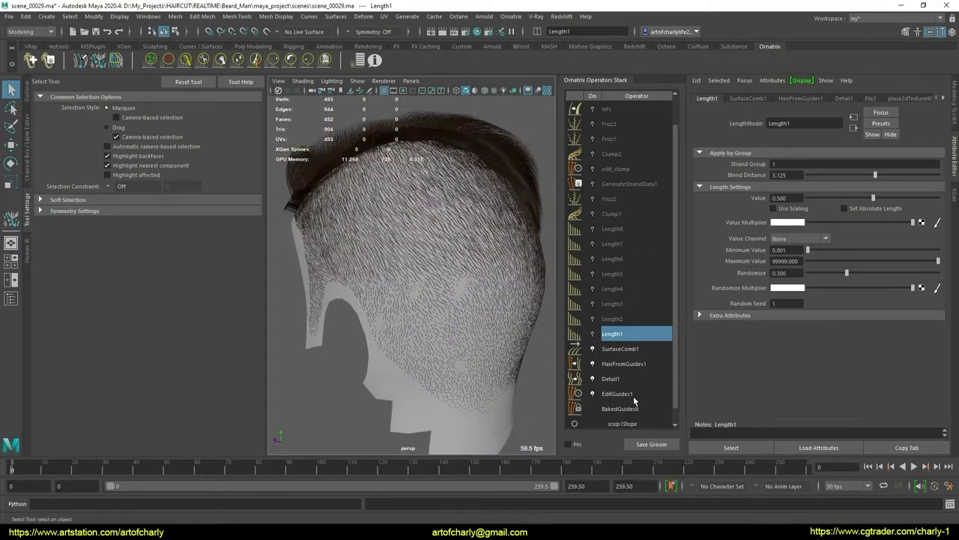
Delete the Length2 through Length8 operators from the Ornatrix stack
left_click(613, 319)
left_click(620, 231, "shift")
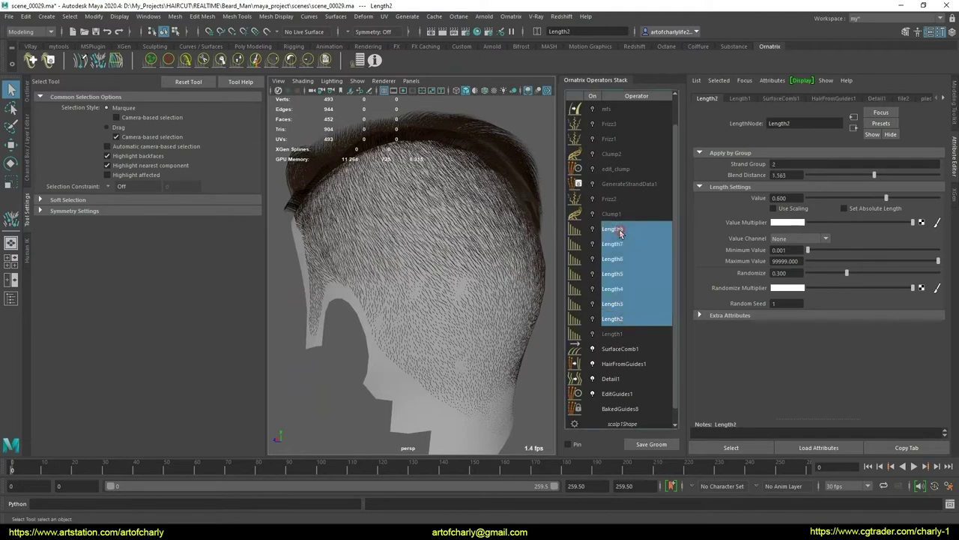
right_click(619, 228)
left_click(655, 275)
Select Length1 and orbit to review the short combed hair at the back of the head
left_click(621, 274)
left_click(609, 258)
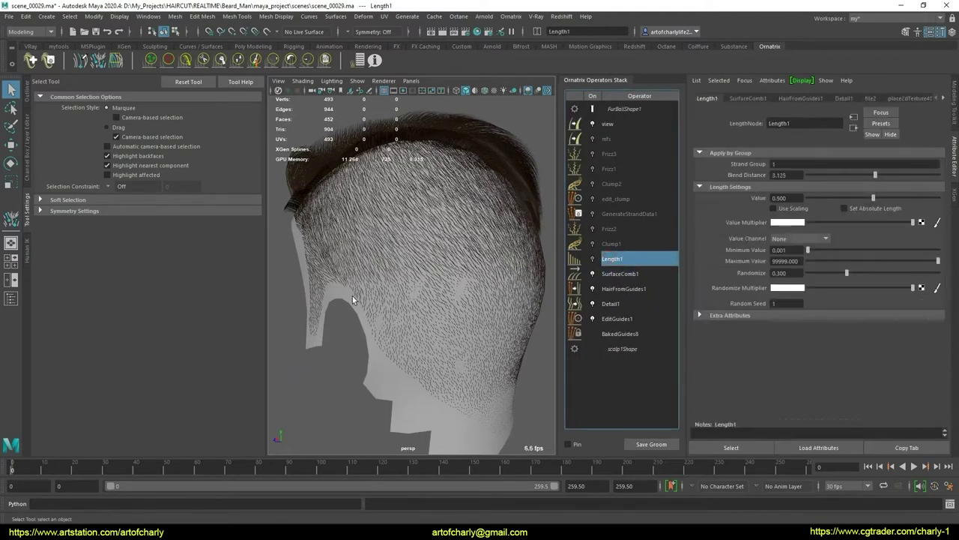
left_click_drag(352, 296, 395, 302, "alt")
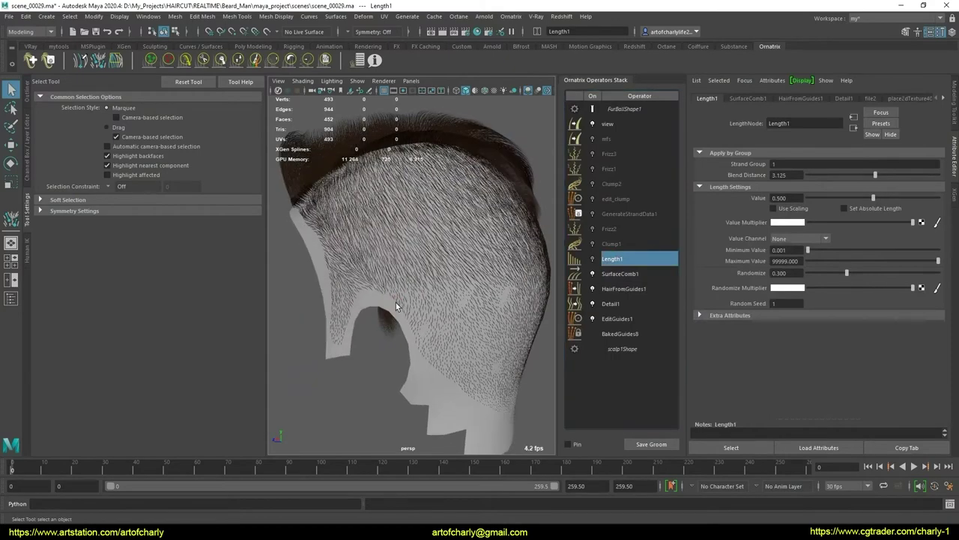
right_click_drag(396, 302, 354, 291, "alt")
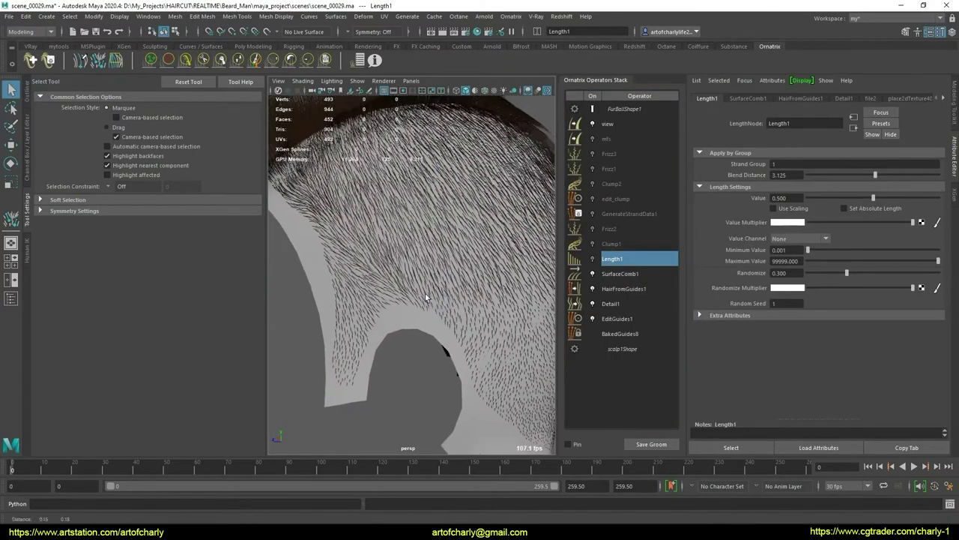
right_click_drag(441, 335, 360, 317, "alt")
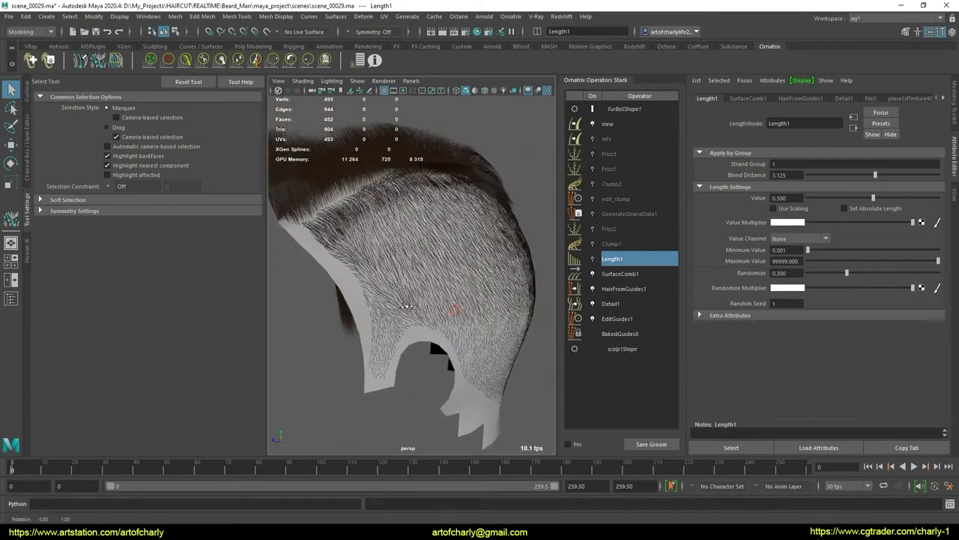
mouse_move(360, 317)
left_mouse_down("alt")
mouse_move(409, 329)
mouse_move(442, 315)
mouse_move(403, 342)
mouse_move(424, 332)
mouse_move(371, 332)
mouse_move(435, 323)
mouse_move(421, 323)
mouse_move(427, 311)
mouse_move(464, 304)
left_mouse_up("alt")
Set the Length1 value to 1.000
left_click_drag(388, 252, 469, 263, "alt")
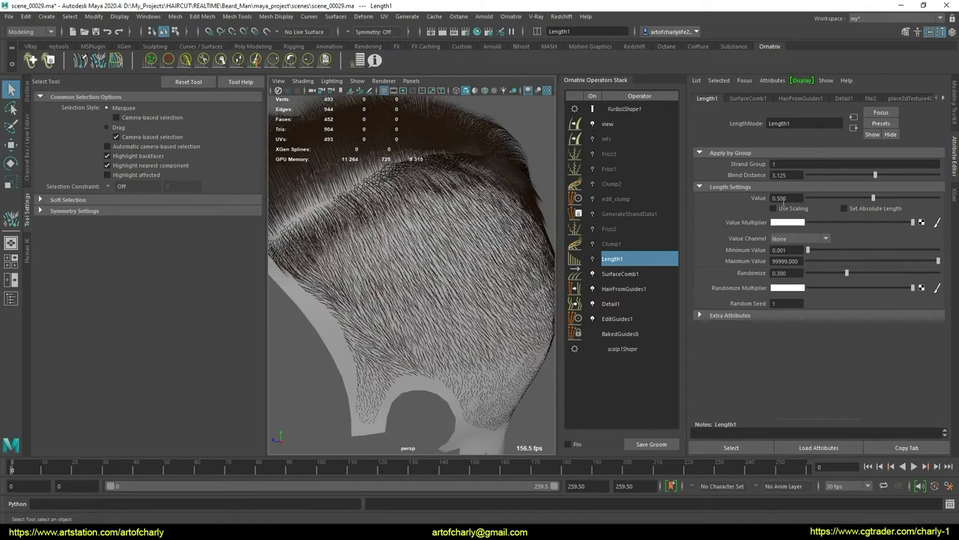
double_click(780, 198)
type("1")
key("Return")
Orbit around the back, side and ear area to review the lengthened hair
left_click_drag(494, 323, 411, 362, "alt")
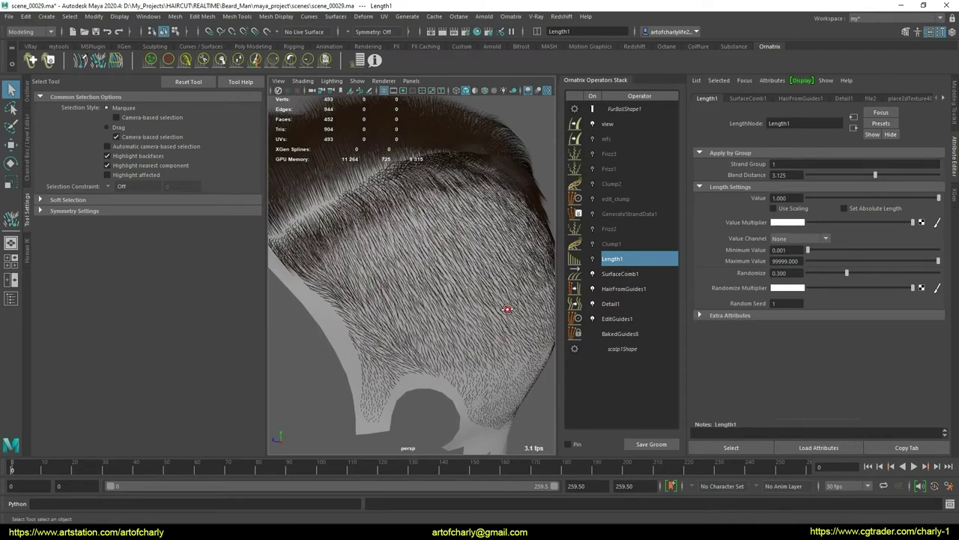
left_click_drag(528, 264, 450, 312, "alt")
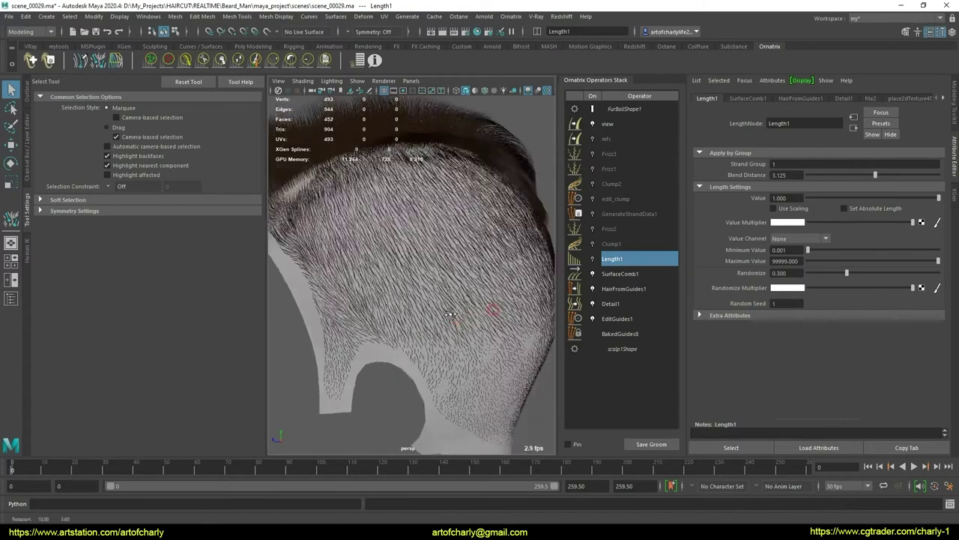
mouse_move(357, 341)
left_mouse_down("alt")
mouse_move(411, 299)
mouse_move(462, 299)
left_mouse_up("alt")
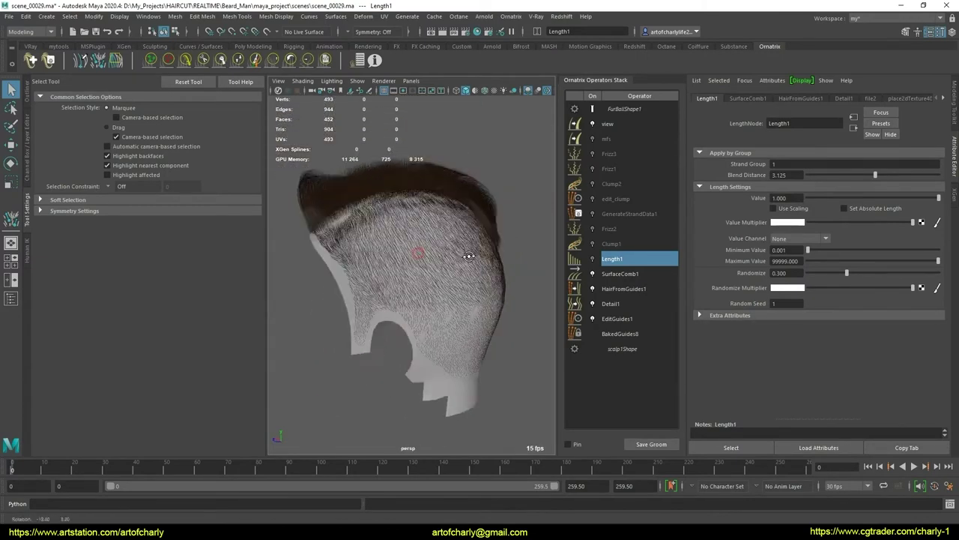
scroll(461, 299, "up", 5)
left_click_drag(473, 206, 611, 304, "alt")
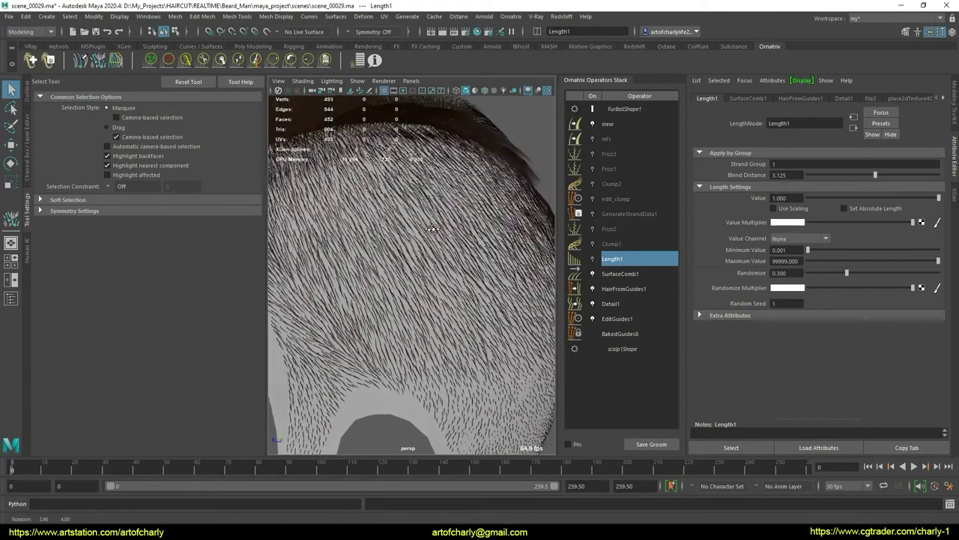
left_click_drag(403, 280, 307, 238, "alt")
mouse_move(423, 309)
left_mouse_down("alt")
mouse_move(450, 265)
mouse_move(368, 300)
mouse_move(324, 289)
mouse_move(368, 245)
mouse_move(280, 252)
mouse_move(366, 412)
mouse_move(375, 405)
left_mouse_up("alt")
scroll(449, 265, "down", 5)
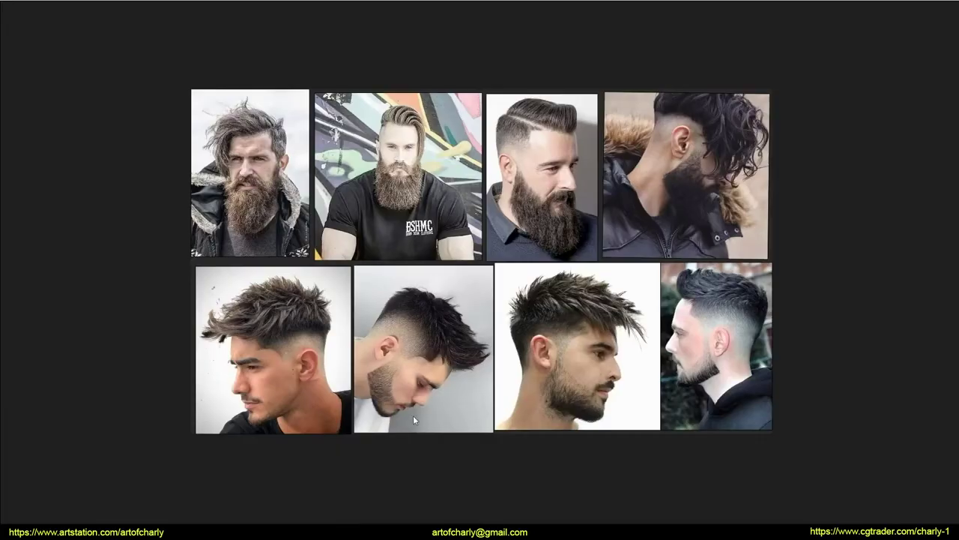
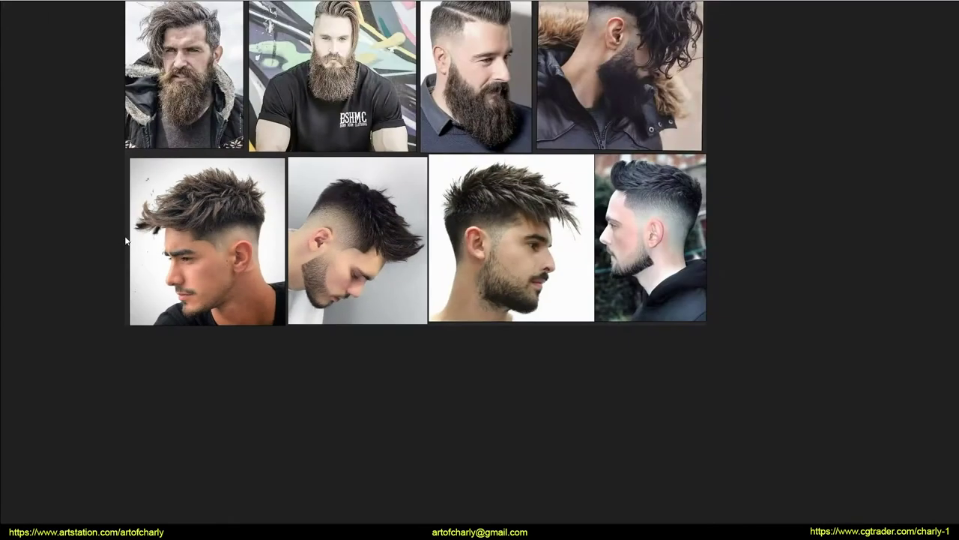
Delete three haircut photos in PureRef and move the skin-fade photo under the first one
left_click_drag(82, 216, 509, 363)
key("Delete")
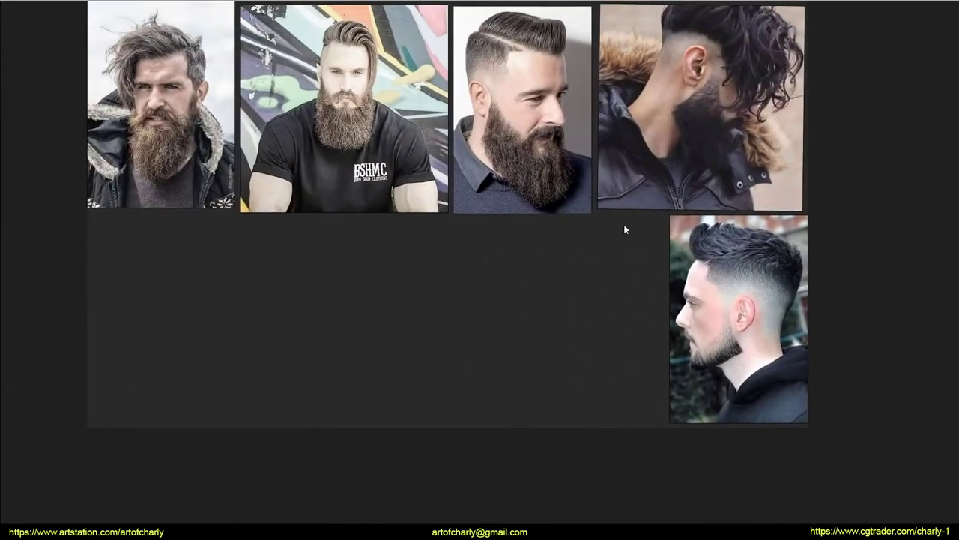
left_click_drag(706, 228, 164, 238)
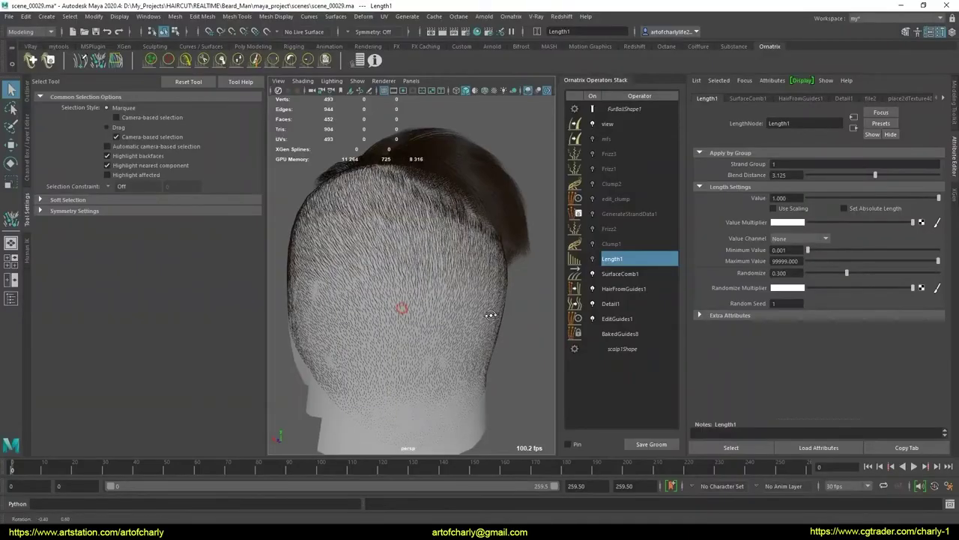
mouse_move(397, 307)
left_mouse_down("alt")
mouse_move(287, 221)
mouse_move(338, 237)
left_mouse_up("alt")
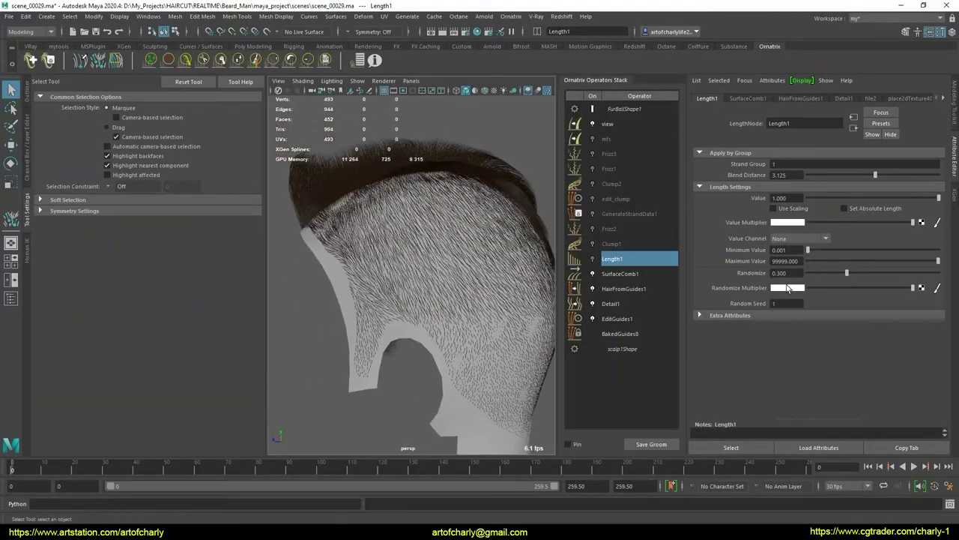
Save the scene as scene_00030 and switch off hair generation to show the scalp guide curves
key("ctrl+alt+s")
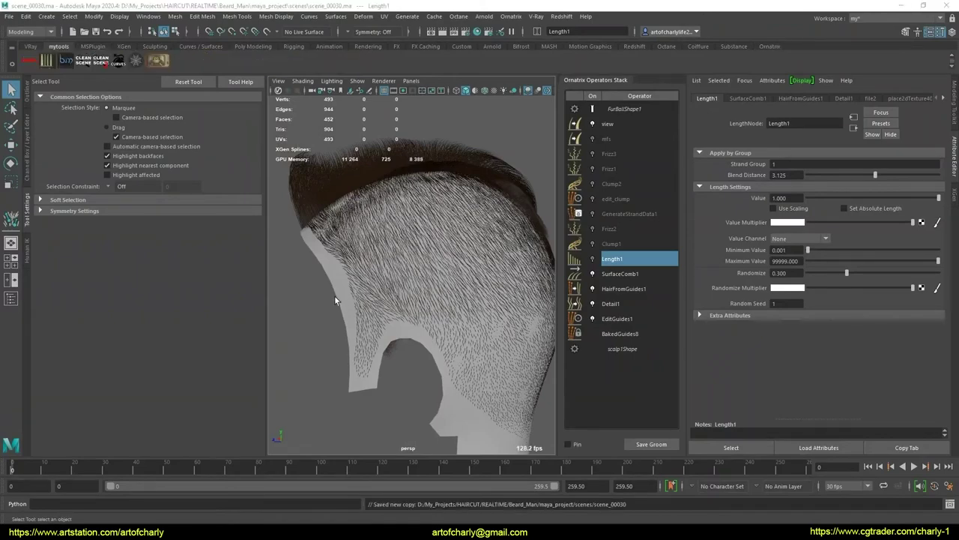
mouse_move(433, 337)
left_mouse_down("alt")
mouse_move(320, 299)
mouse_move(450, 313)
left_mouse_up("alt")
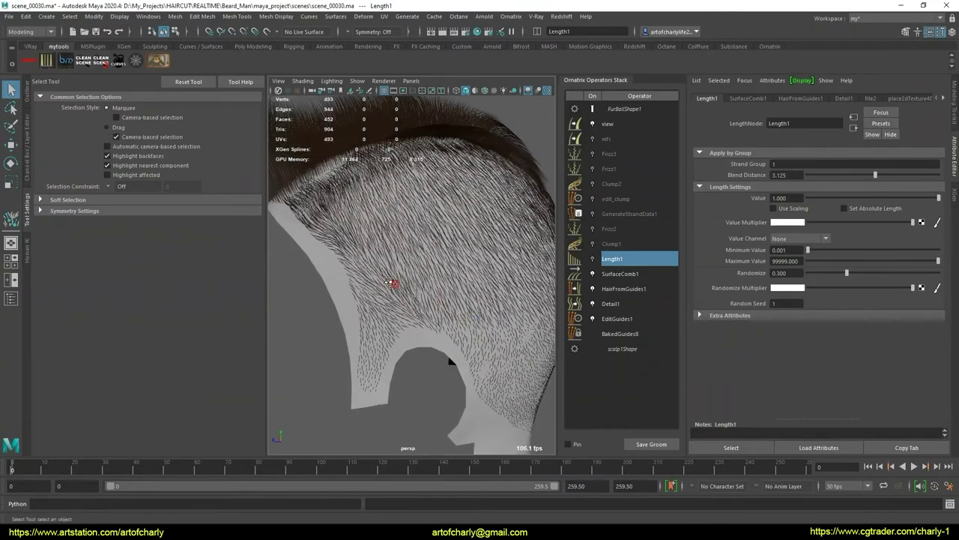
mouse_move(392, 282)
left_mouse_down("alt")
mouse_move(514, 289)
mouse_move(369, 274)
left_mouse_up("alt")
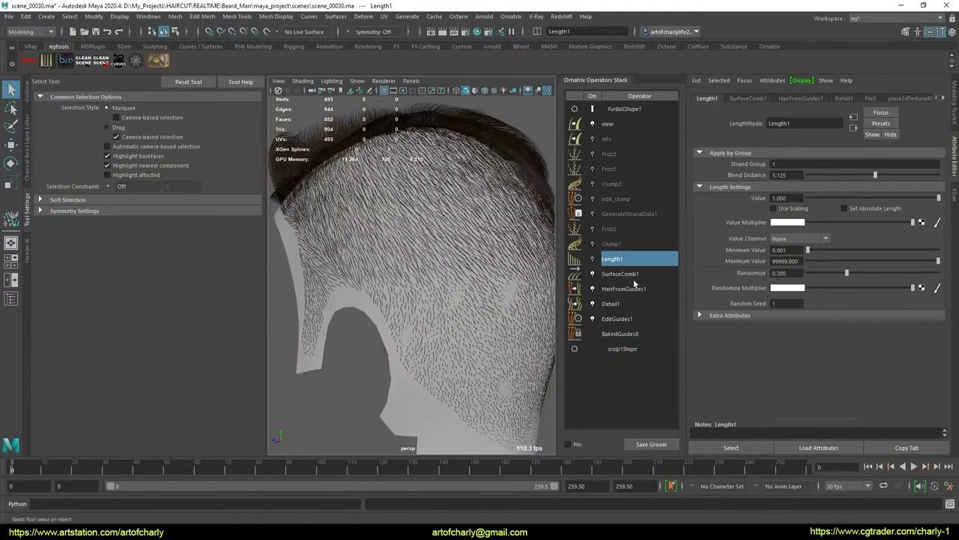
left_click(593, 274)
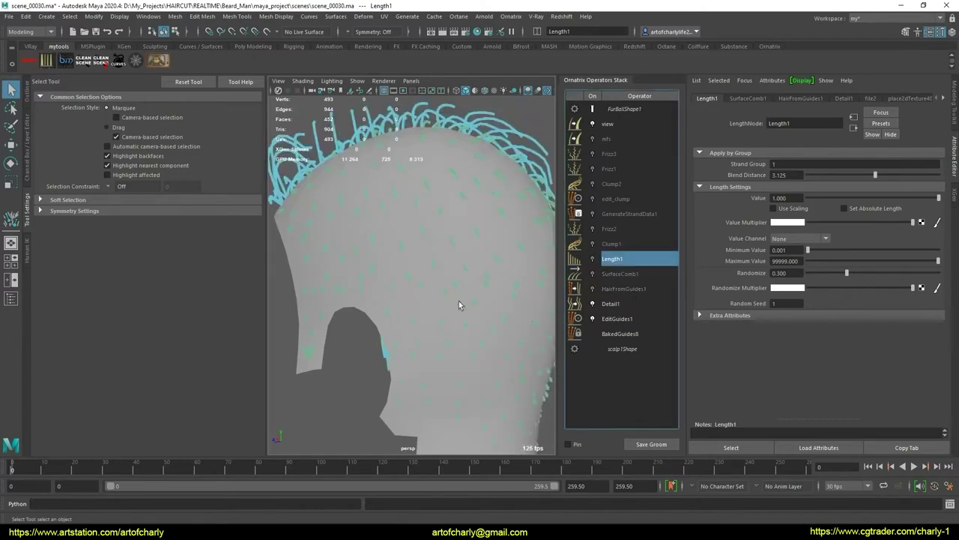
mouse_move(460, 304)
left_mouse_down("alt")
mouse_move(434, 322)
mouse_move(397, 288)
left_mouse_up("alt")
left_click(618, 319)
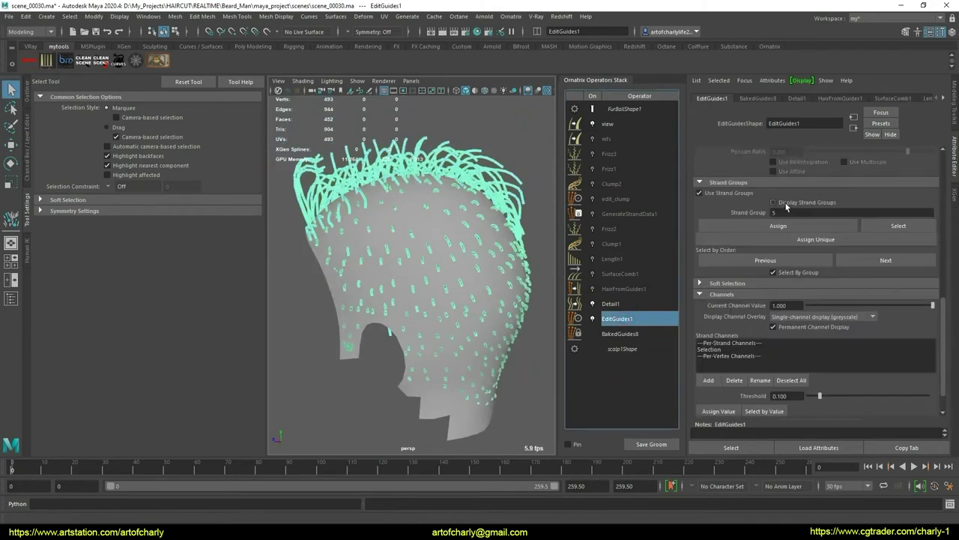
scroll(786, 208, "up", 10)
left_click(719, 167)
scroll(772, 292, "down", 5)
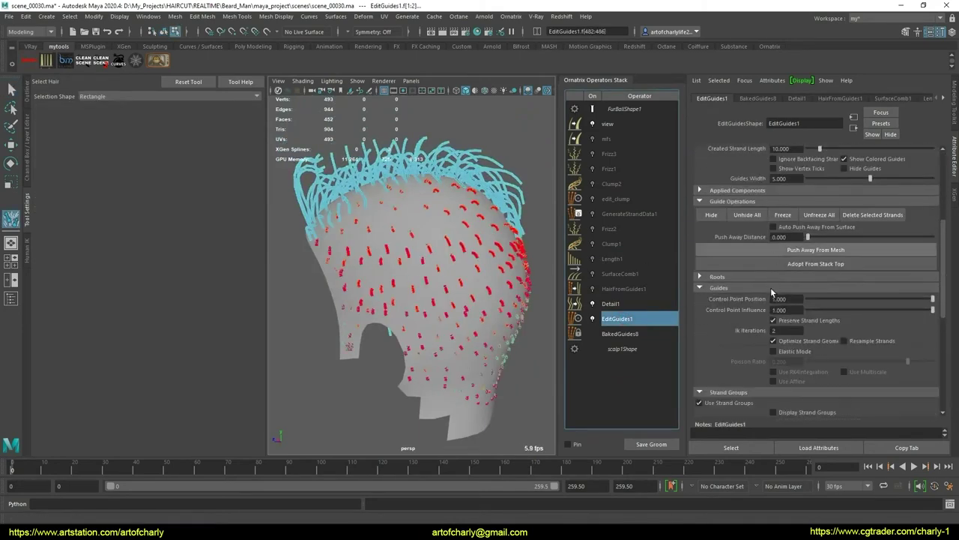
scroll(772, 293, "down", 5)
scroll(741, 333, "down", 3)
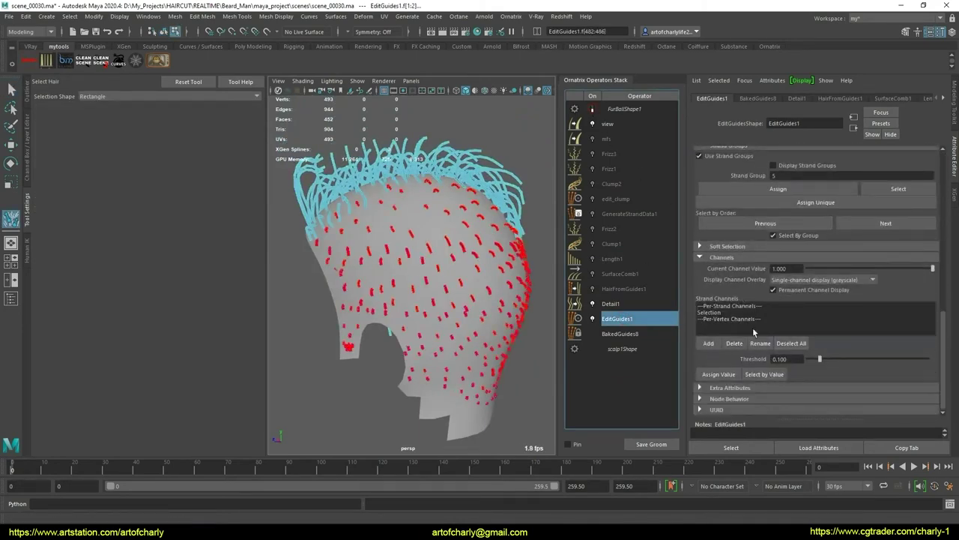
scroll(753, 288, "up", 2)
scroll(756, 318, "up", 2)
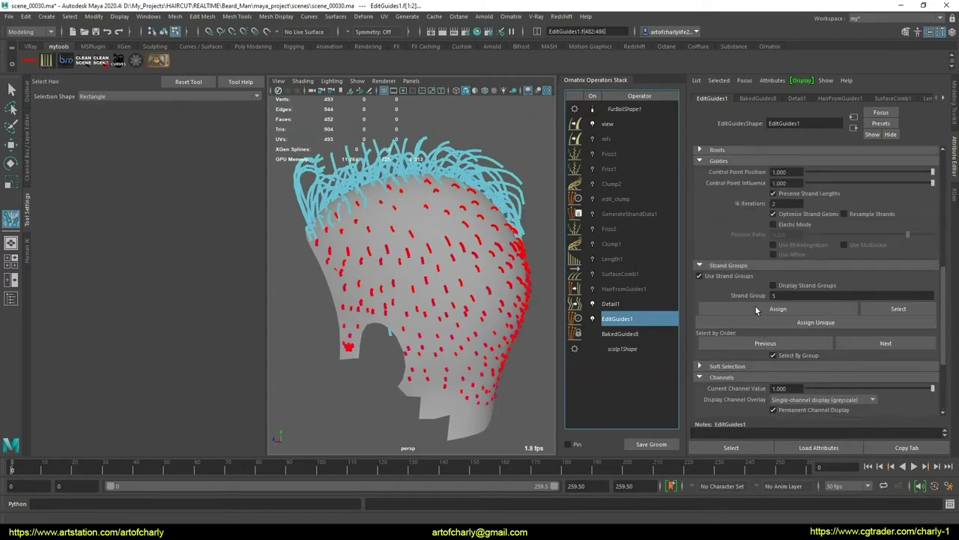
mouse_move(460, 296)
left_mouse_down("alt")
mouse_move(510, 283)
mouse_move(741, 295)
left_mouse_up("alt")
left_click(772, 296)
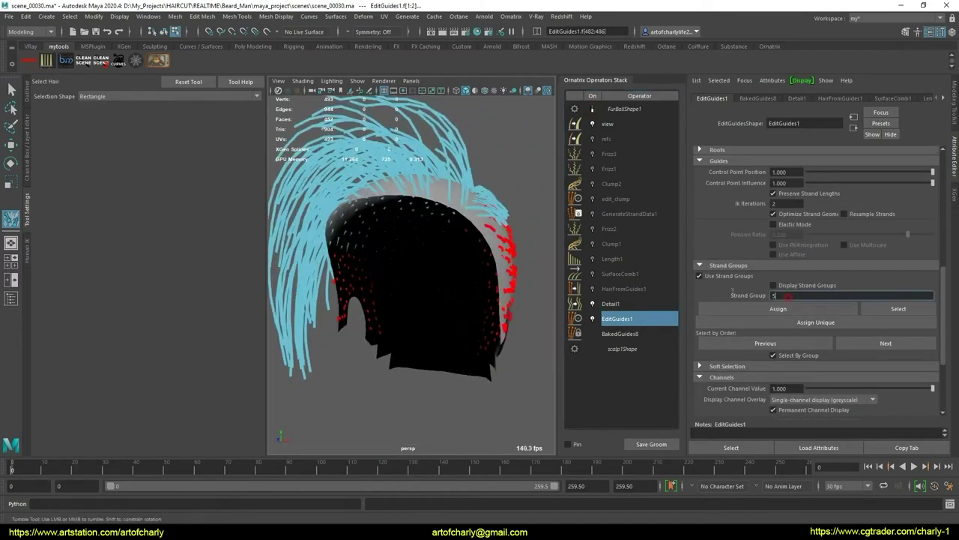
type("4")
key("Return")
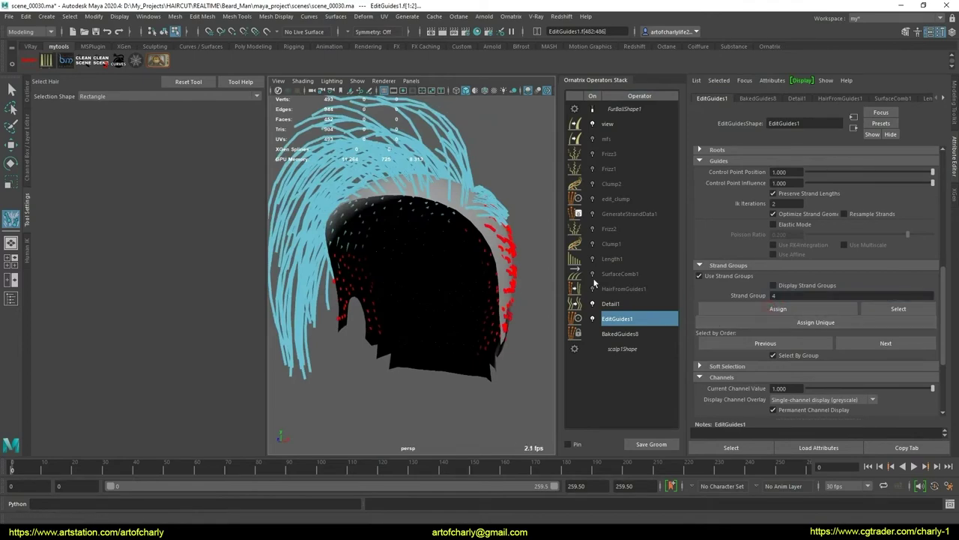
left_click_drag(437, 231, 488, 259, "alt")
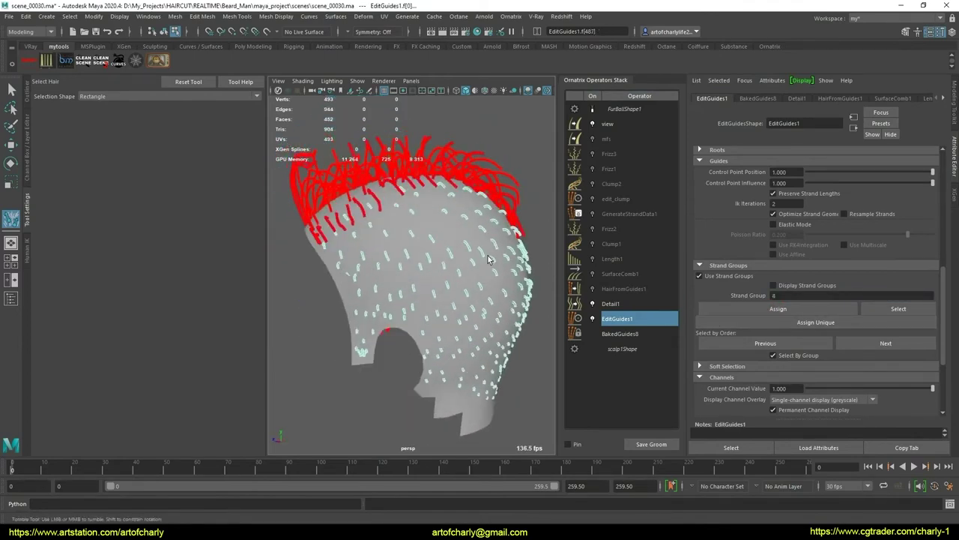
left_click_drag(550, 285, 490, 265, "alt")
left_click(619, 302)
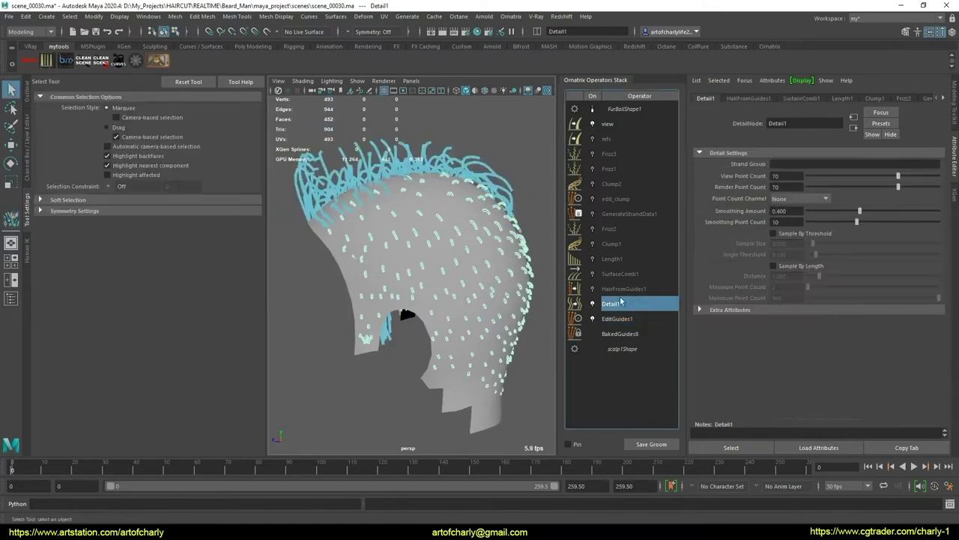
left_click(623, 260)
mouse_move(461, 250)
left_mouse_down("alt")
mouse_move(458, 274)
mouse_move(448, 257)
mouse_move(344, 274)
left_mouse_up("alt")
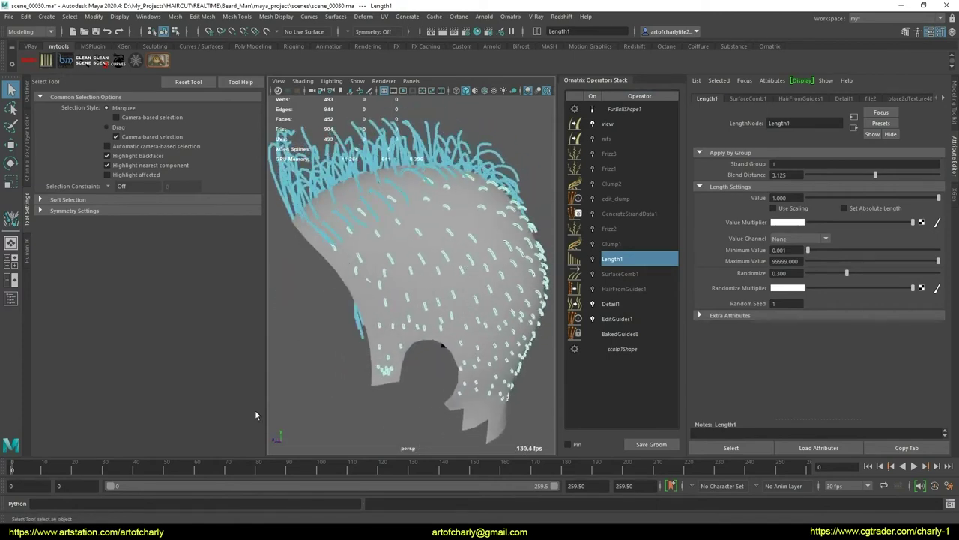
key("alt+Tab")
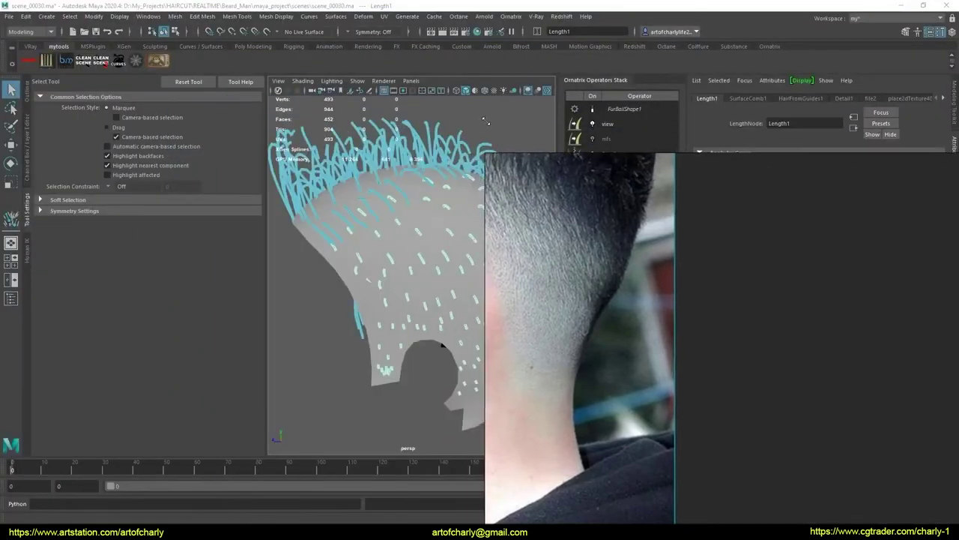
Set the PureRef reference board to Always On Top
scroll(556, 261, "down", 3)
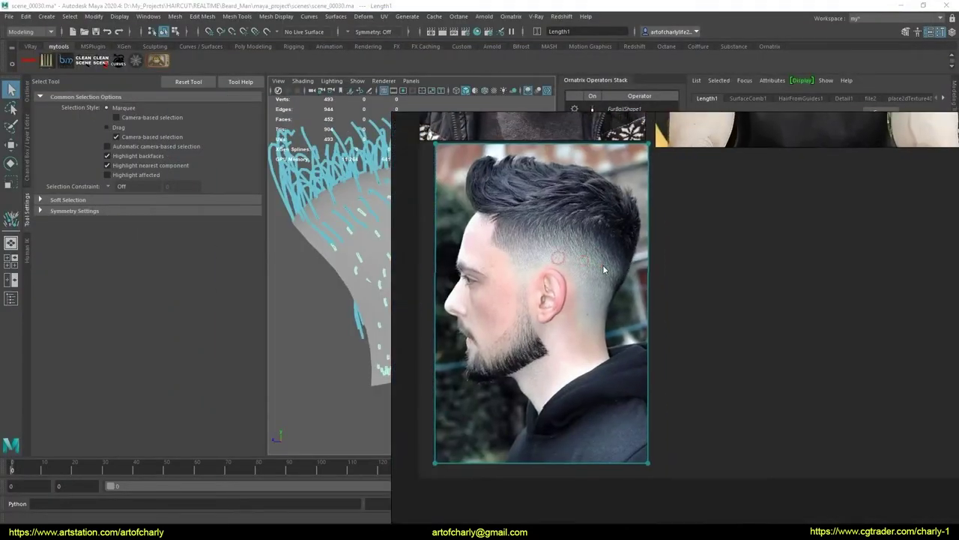
left_click(390, 115)
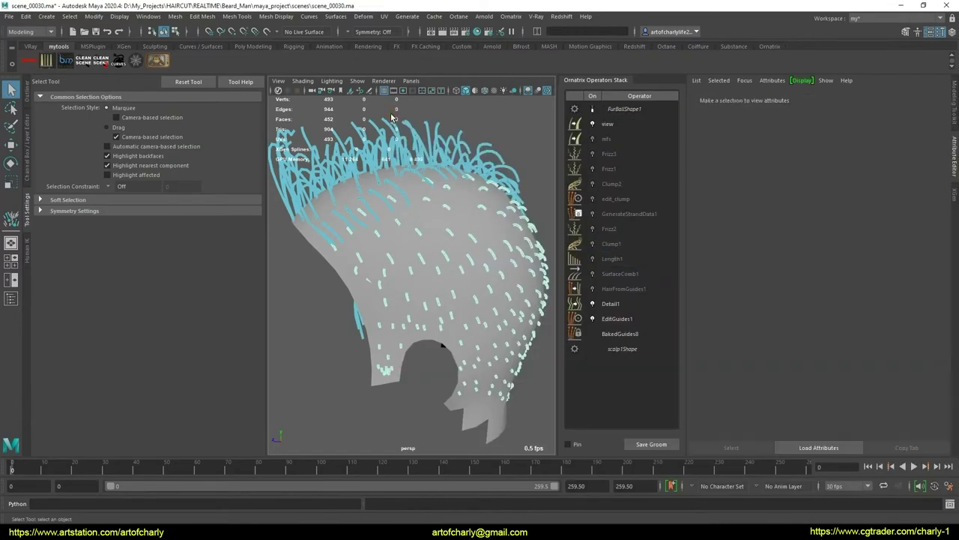
key("alt+Tab")
right_click(649, 292)
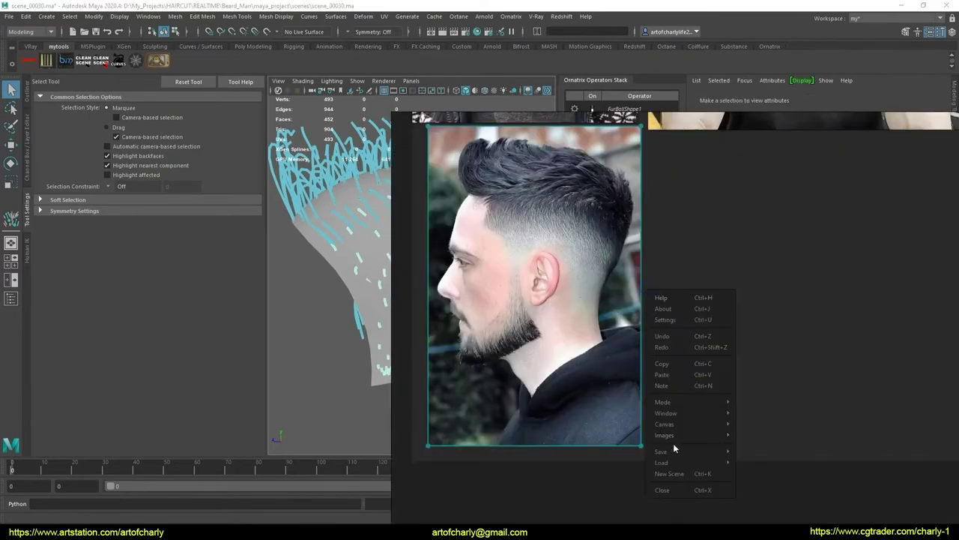
mouse_move(663, 402)
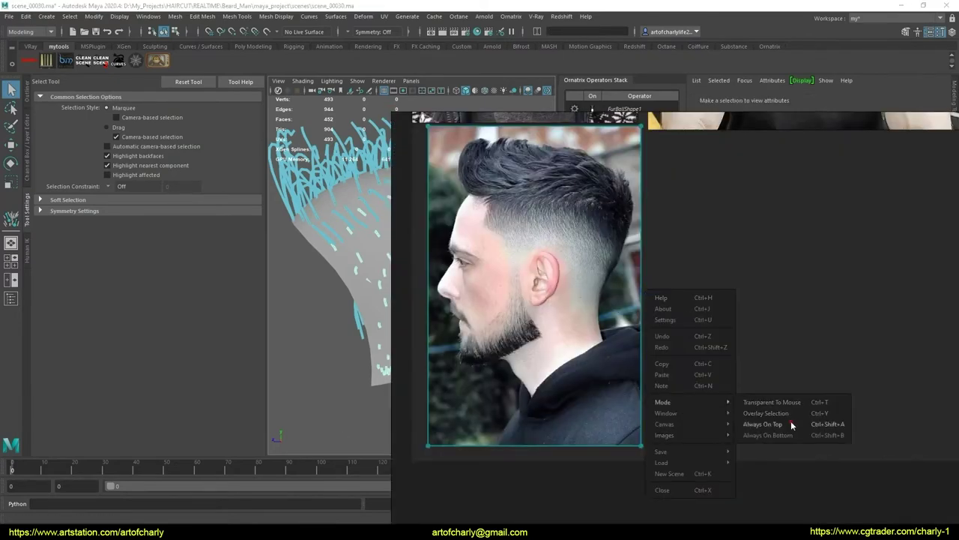
left_click(791, 422)
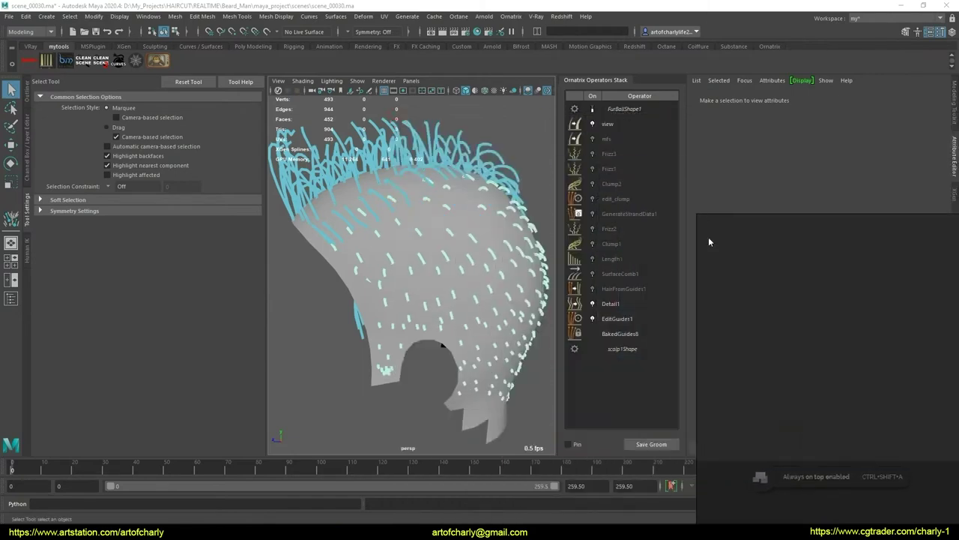
Shrink the PureRef window, zoom in on the fade photo, and move it to the left edge
left_click_drag(509, 228, 517, 265)
scroll(518, 268, "up", 3)
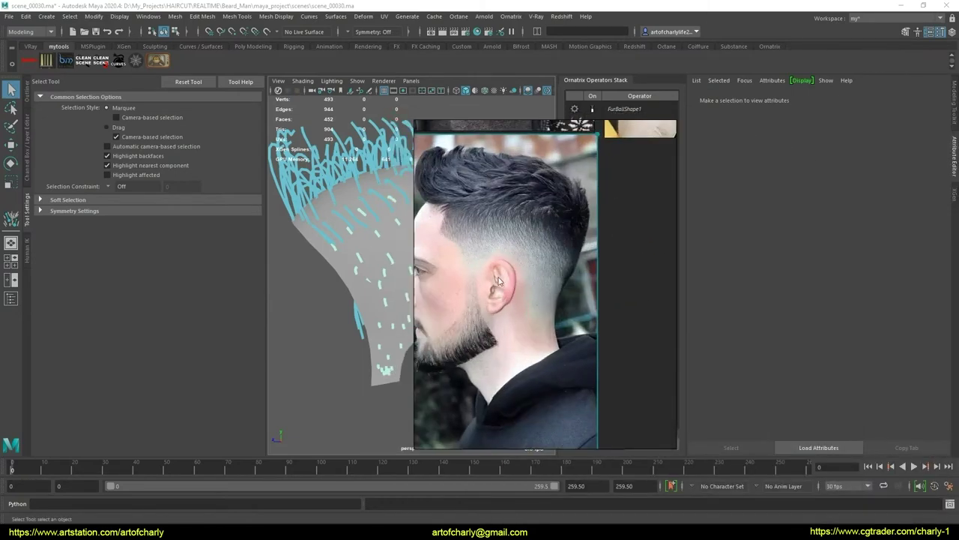
scroll(510, 277, "up", 1)
scroll(495, 279, "up", 1)
scroll(525, 280, "up", 1)
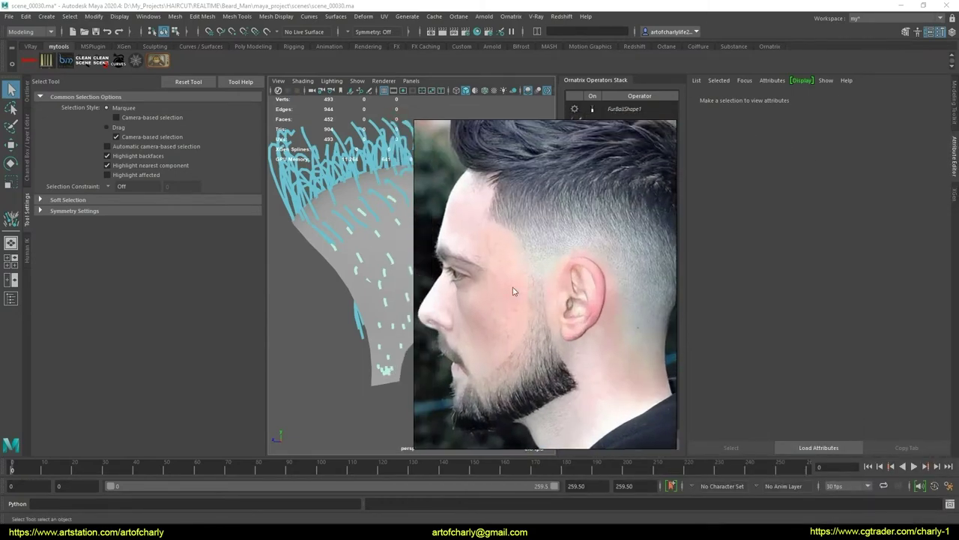
scroll(631, 244, "up", 1)
scroll(574, 298, "down", 1)
scroll(578, 304, "up", 1)
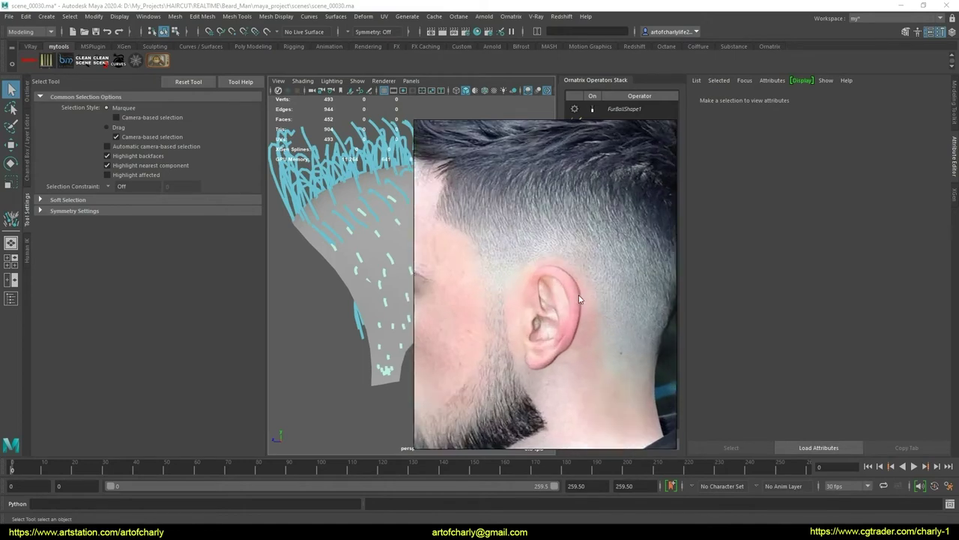
scroll(591, 309, "up", 2)
scroll(564, 292, "down", 2)
scroll(500, 270, "up", 1)
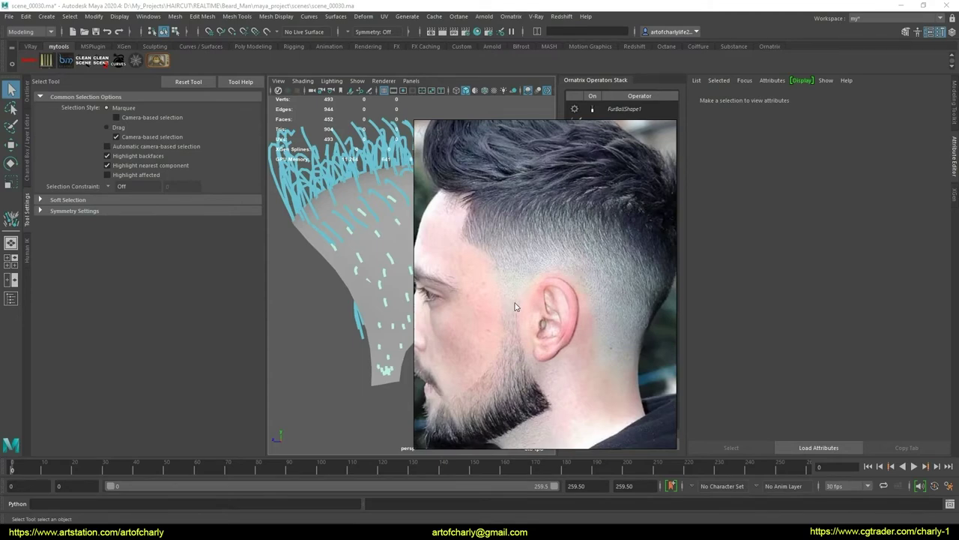
mouse_move(507, 246)
left_mouse_down()
mouse_move(235, 212)
mouse_move(87, 262)
left_mouse_up()
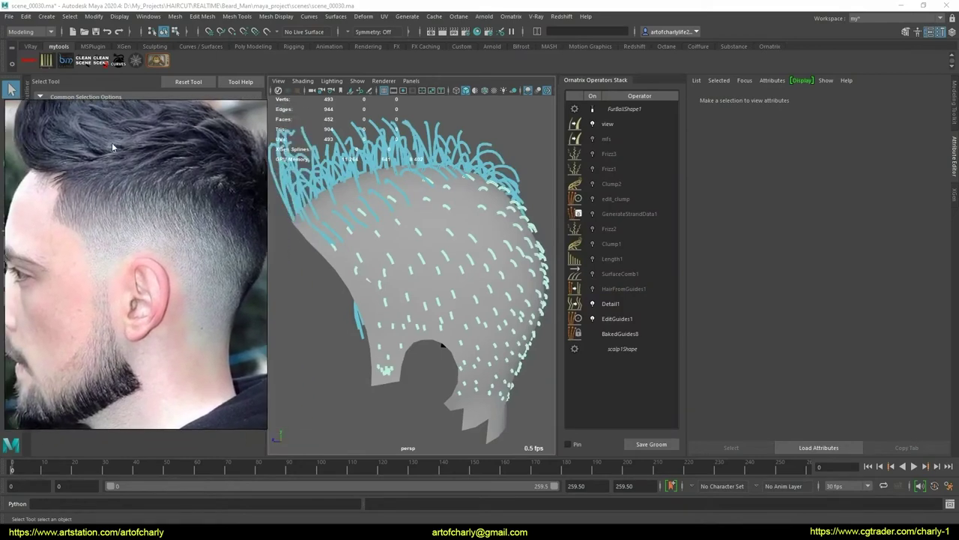
scroll(81, 167, "up", 2)
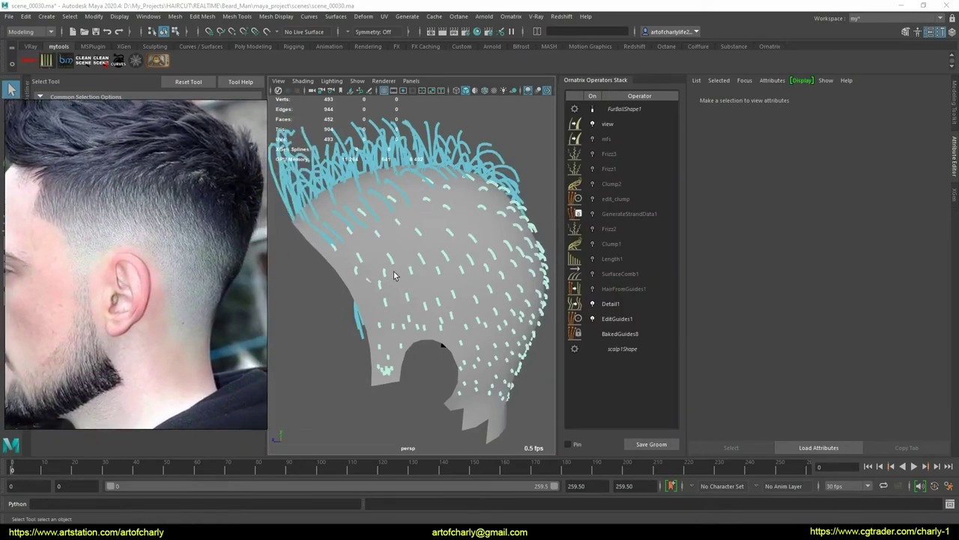
left_click_drag(394, 272, 509, 269, "alt")
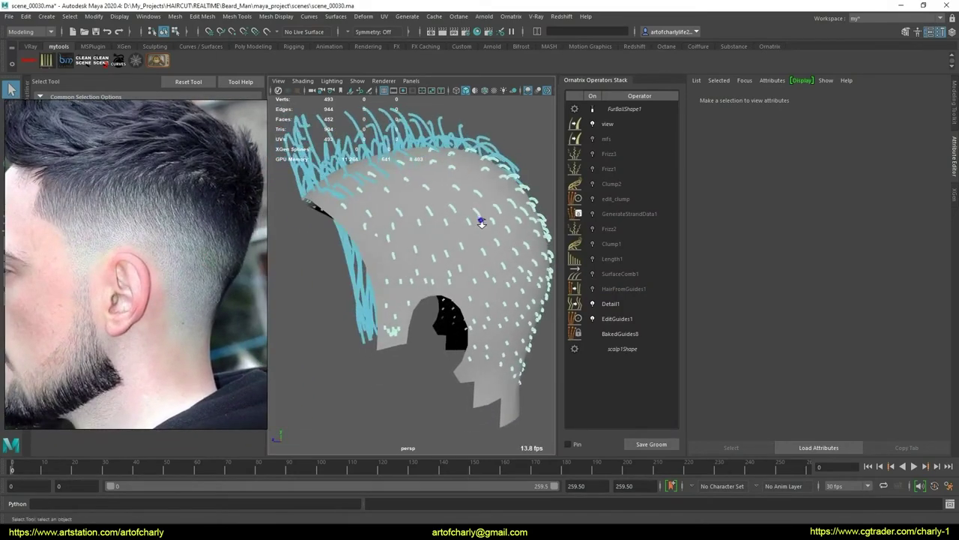
scroll(481, 223, "up", 2)
Start a new map for Length1's Value Multiplier and name it 'length'
left_click(613, 259)
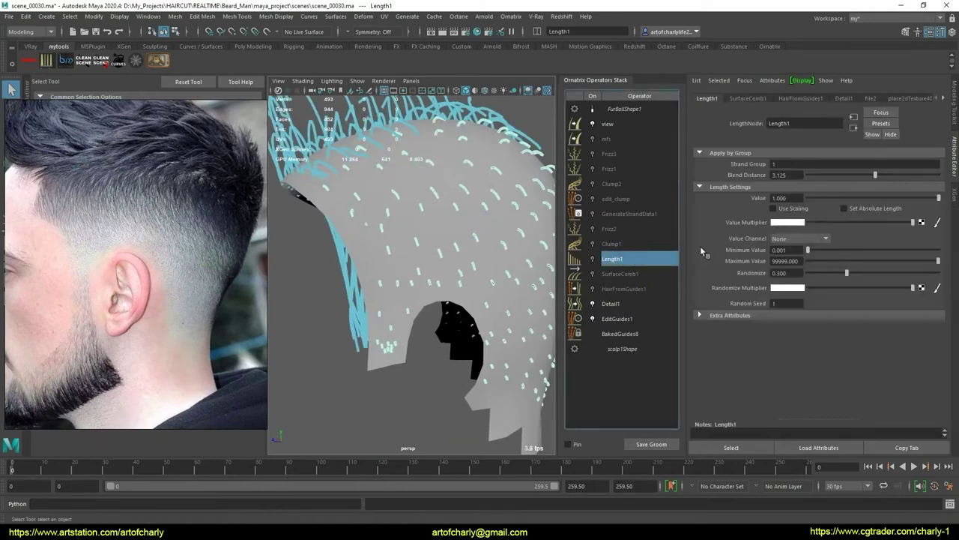
left_click(937, 224)
left_click_drag(476, 218, 326, 217)
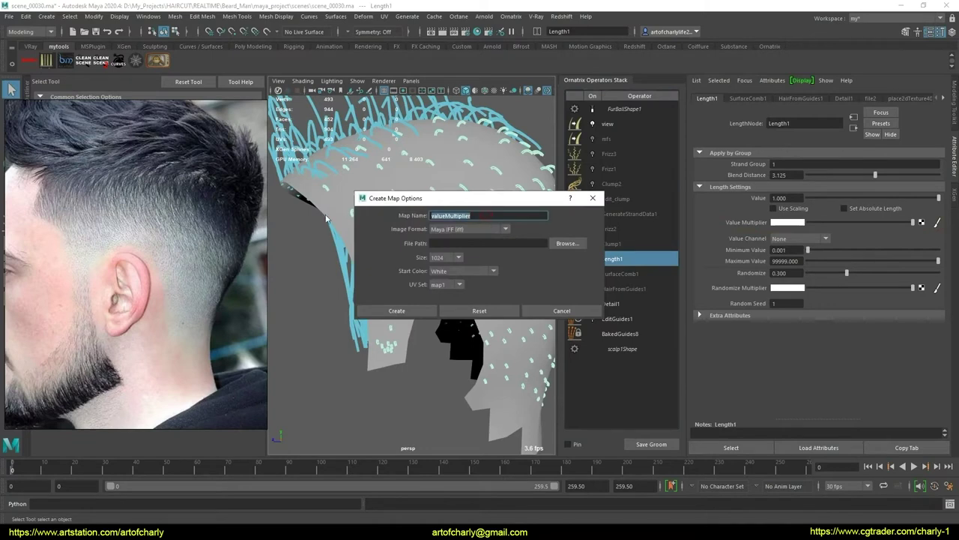
key("BackSpace")
type("ength")
Make the map PNG, 2048 size, black start colour, saved in sourceimages, and create it
left_click(471, 229)
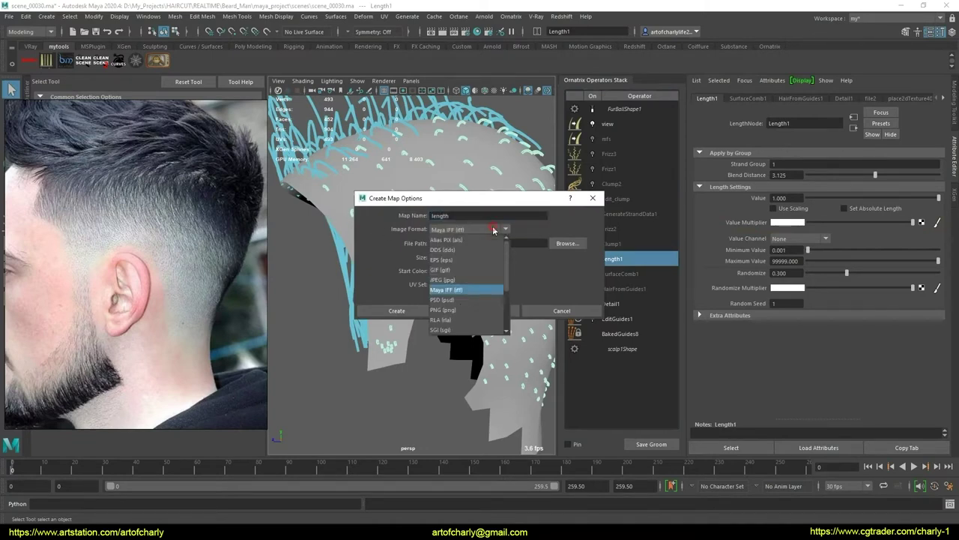
left_click(455, 316)
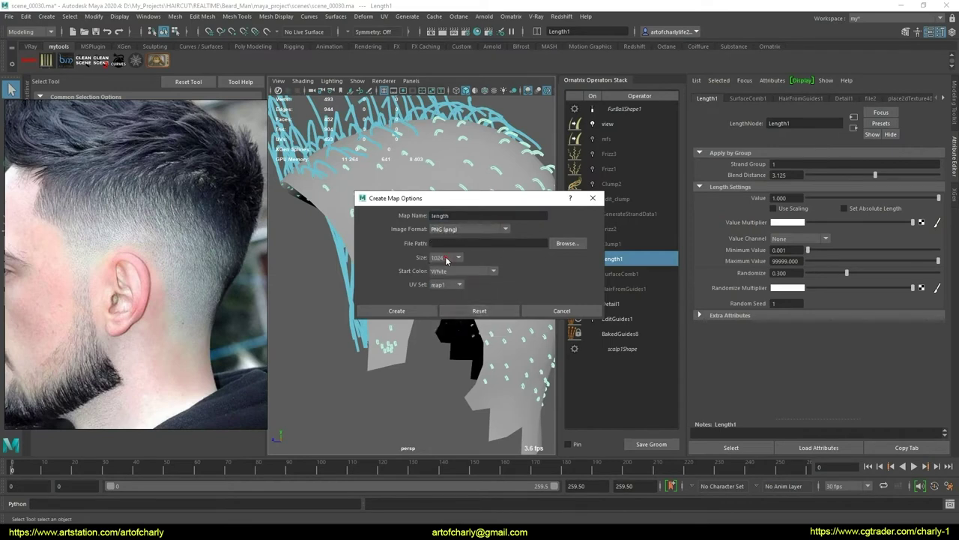
left_click(447, 258)
left_click(448, 287)
left_click(458, 272)
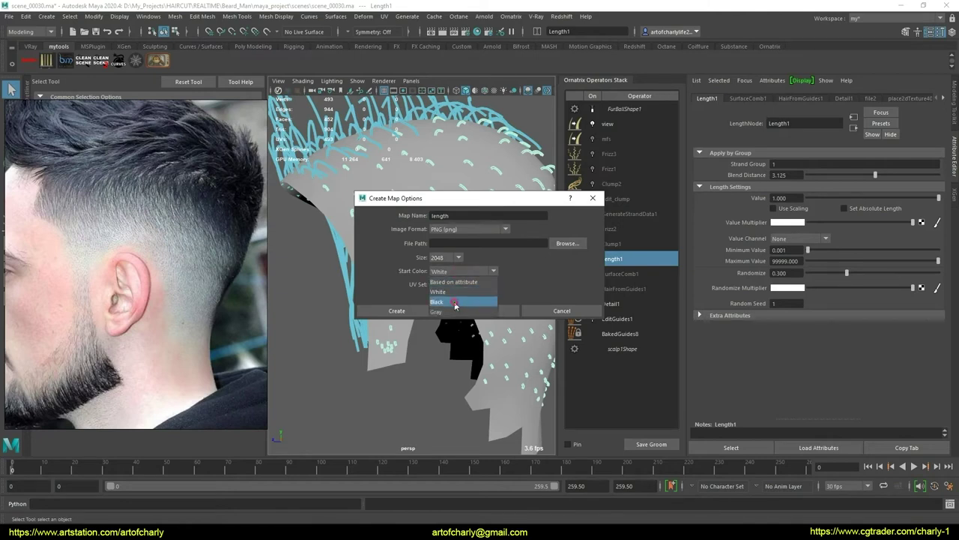
left_click(450, 297)
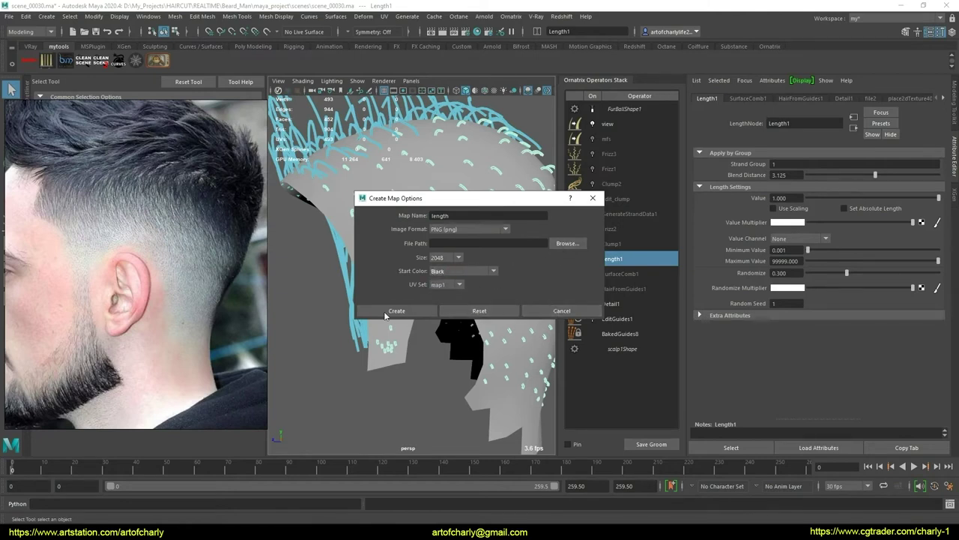
left_click(567, 243)
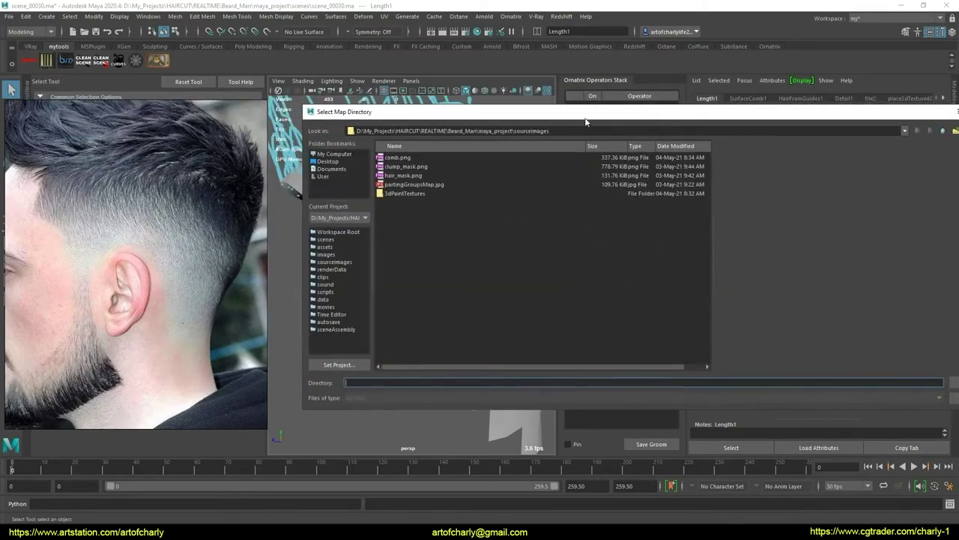
left_click(802, 362)
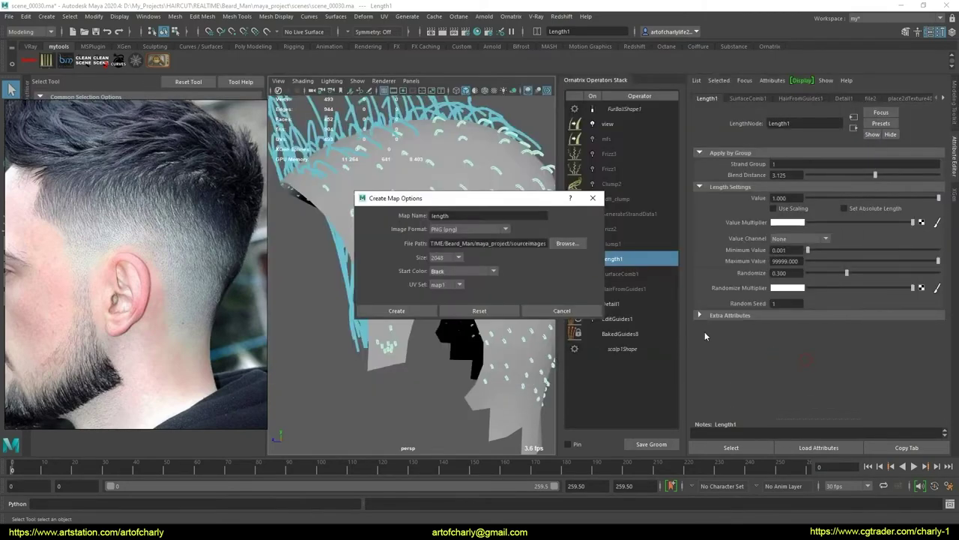
left_click(380, 310)
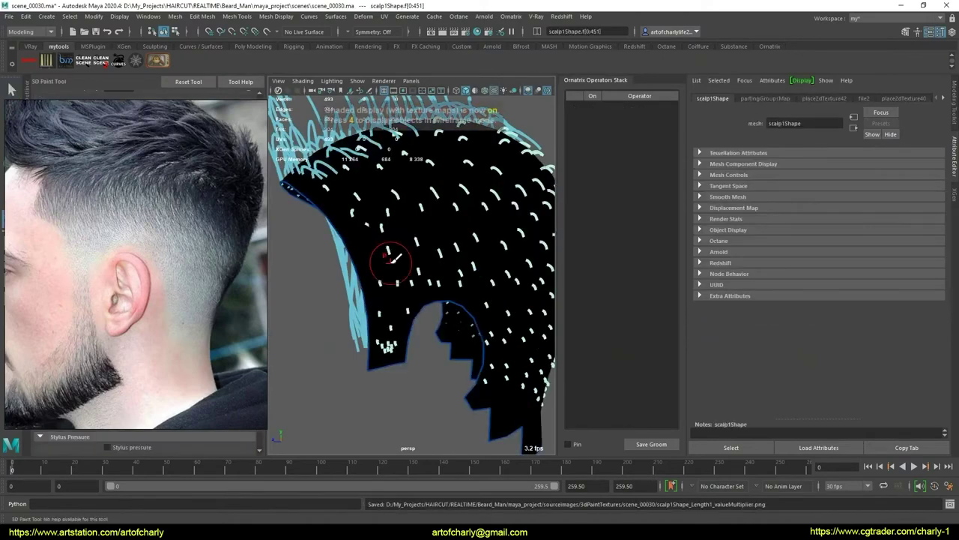
Orbit around the scalp to inspect the new all-black length map
left_click_drag(457, 258, 434, 254, "alt")
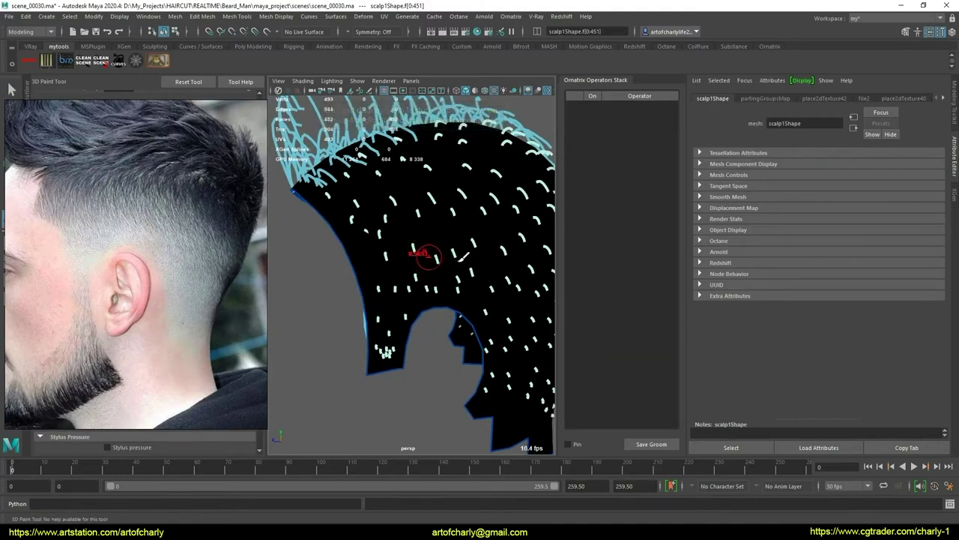
left_click_drag(449, 253, 465, 303, "alt")
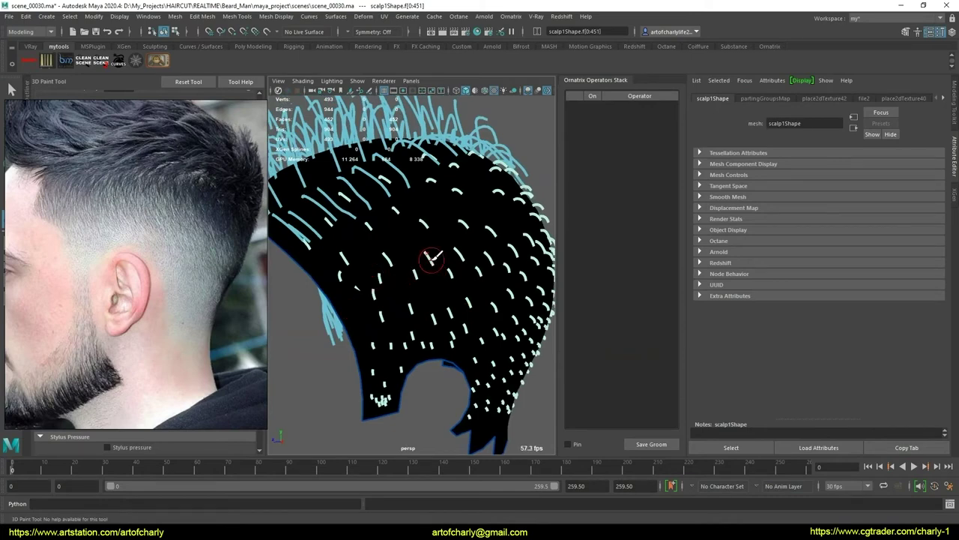
left_click_drag(428, 254, 421, 253, "alt")
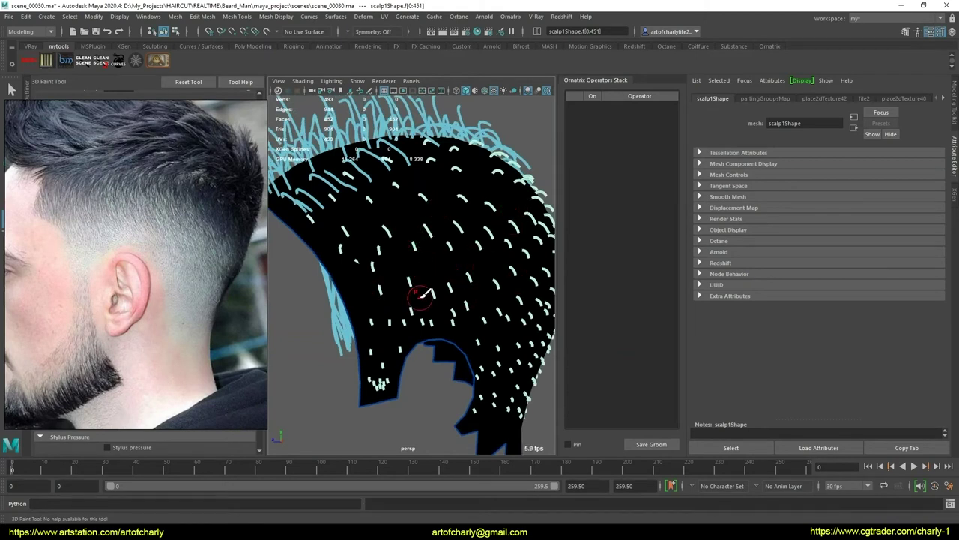
Leave paint mode, deselect, and paste a copy of hair_mask.png into sourceimages
key("q")
left_click(416, 423)
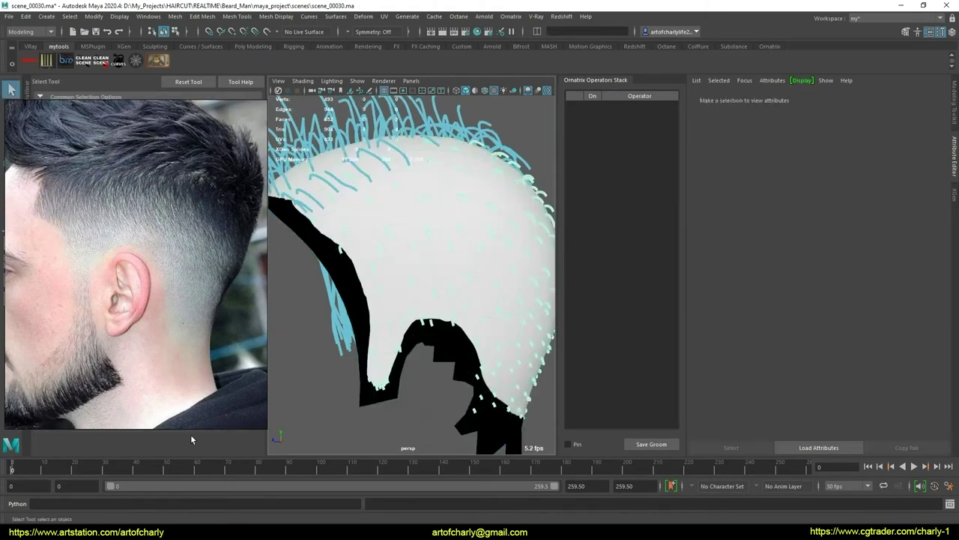
key("alt+Tab")
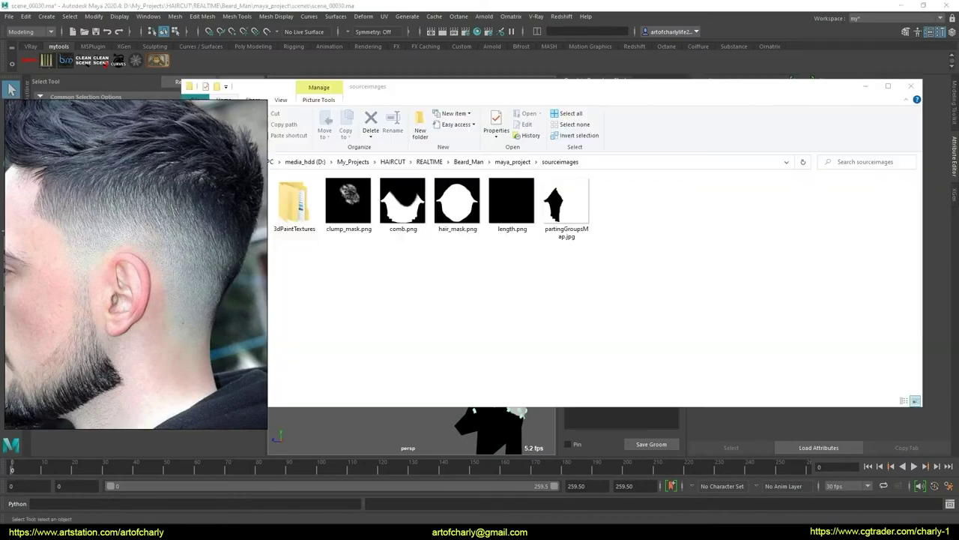
left_click(458, 200)
right_click(460, 204)
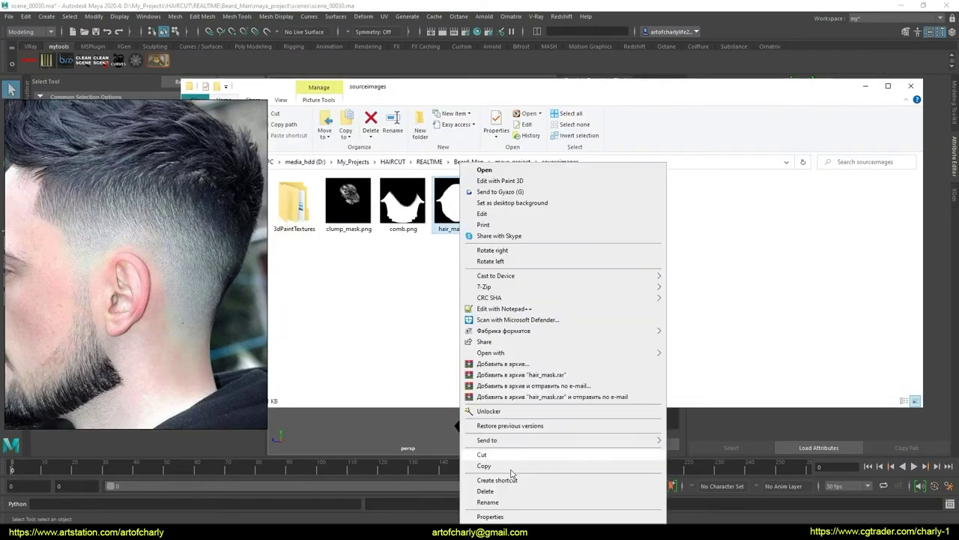
left_click(485, 465)
right_click(488, 324)
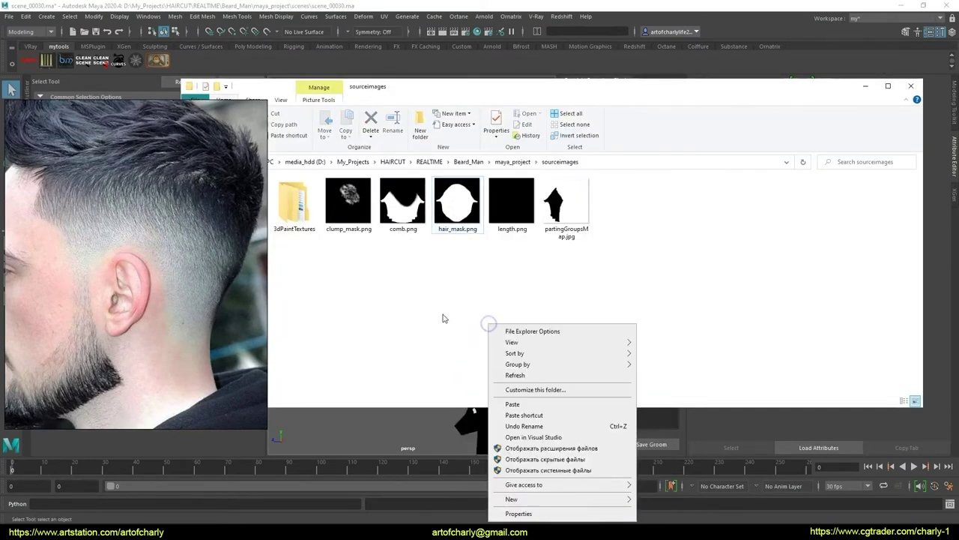
left_click(514, 404)
Permanently delete the black length.png from sourceimages
left_click(567, 223)
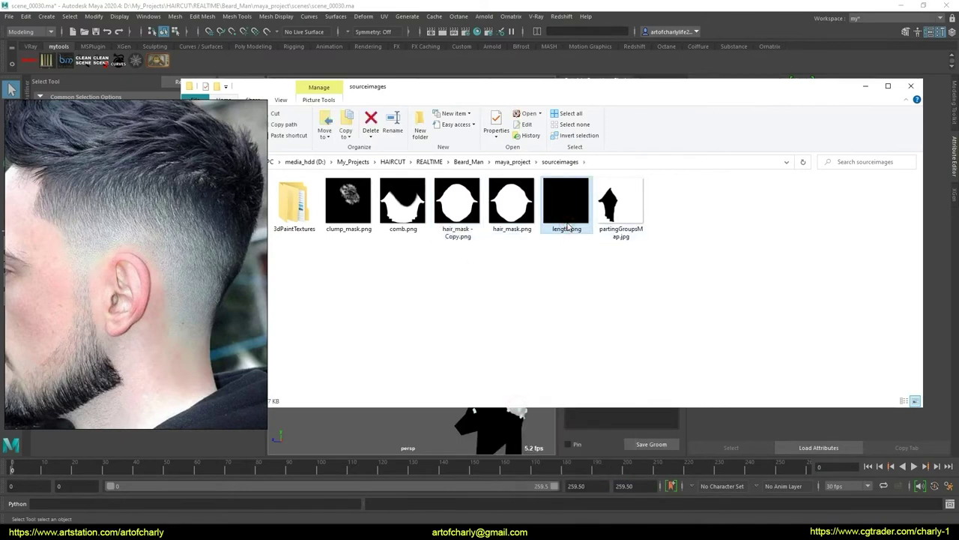
left_click(568, 227)
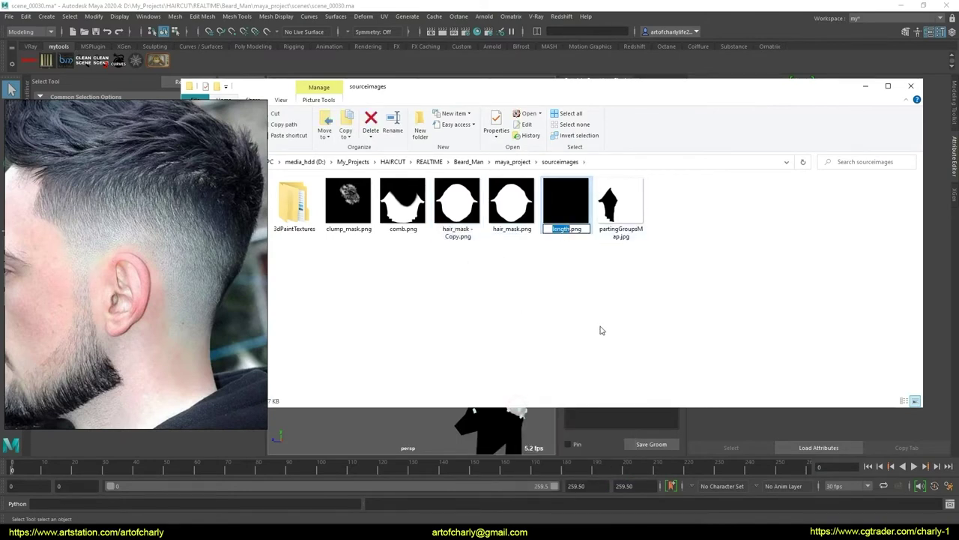
left_click(579, 215)
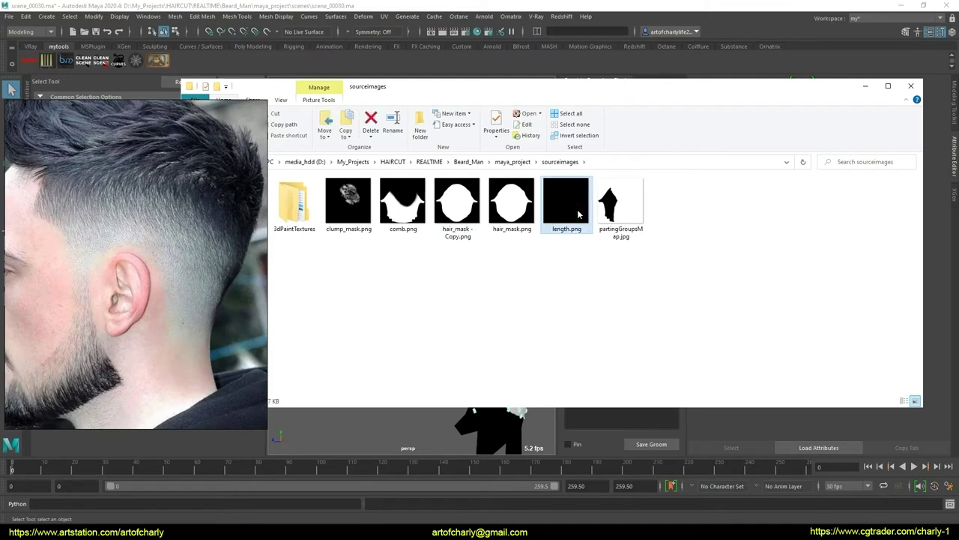
key("shift+Delete")
left_click(539, 301)
Rename the hair_mask copy to length.png and close the folder
left_click(459, 208)
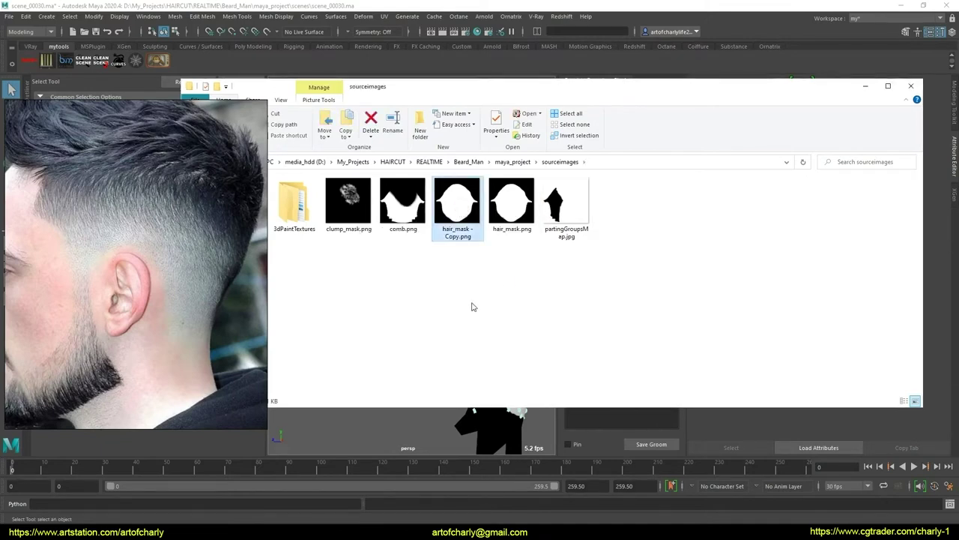
key("F2")
type("length")
key("Return")
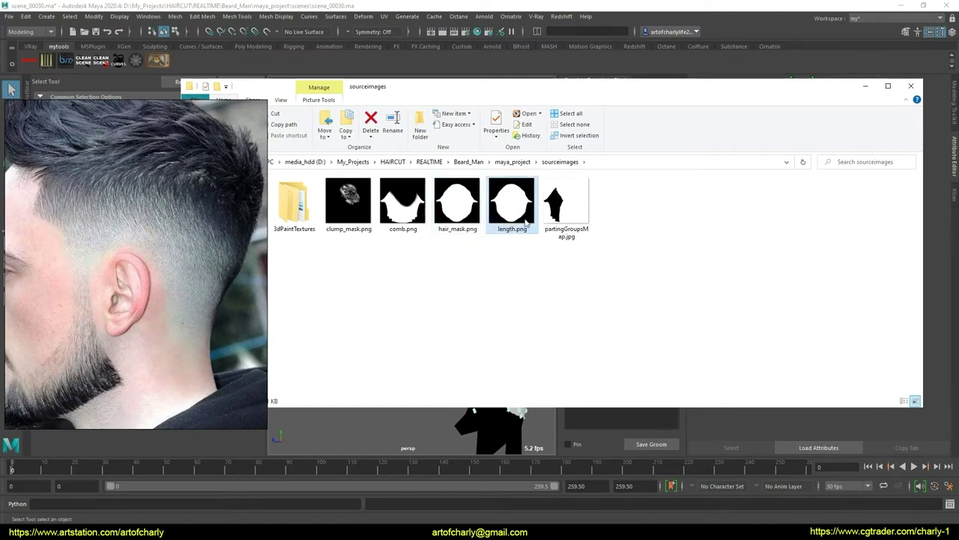
left_click(911, 85)
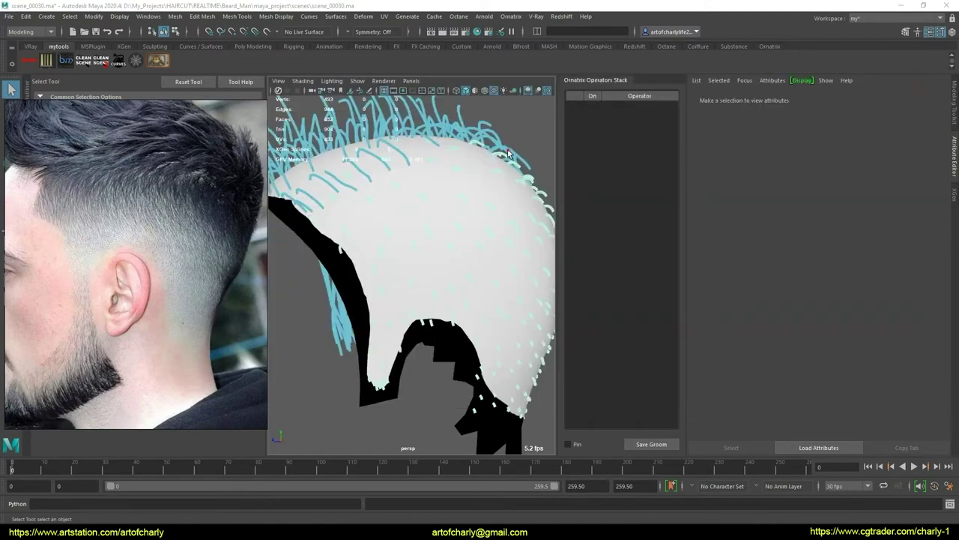
Select the groom's Length1 operator and open its length map texture settings
left_click(508, 153)
left_click(632, 260)
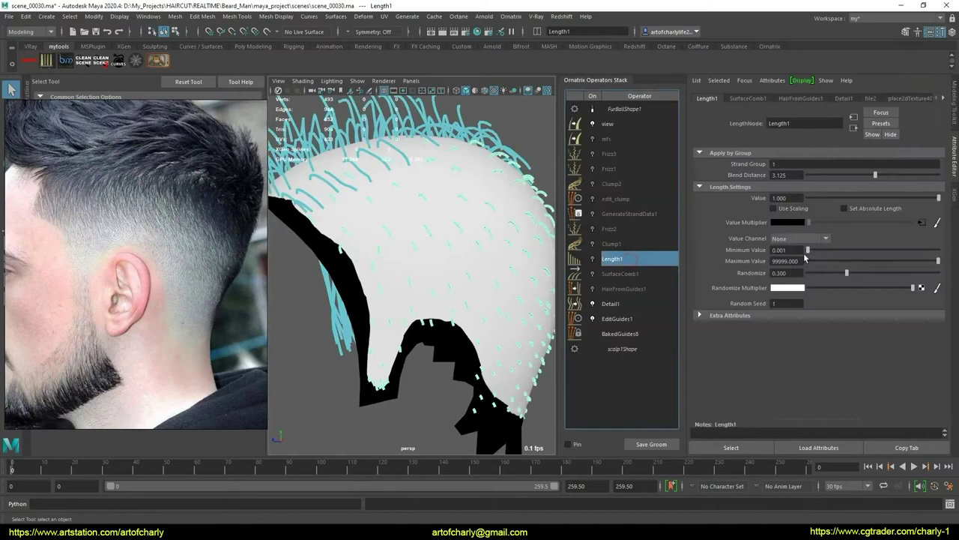
left_click(921, 227)
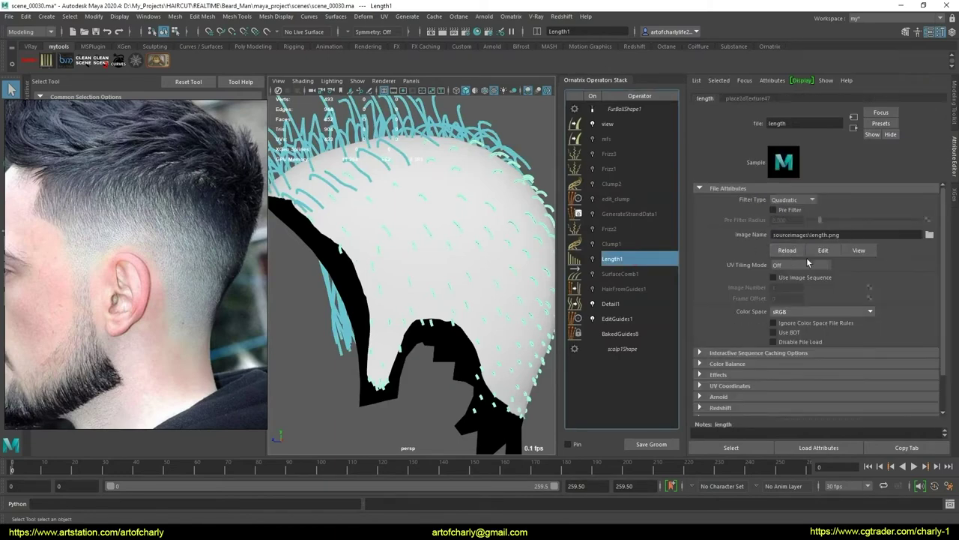
double_click(619, 259)
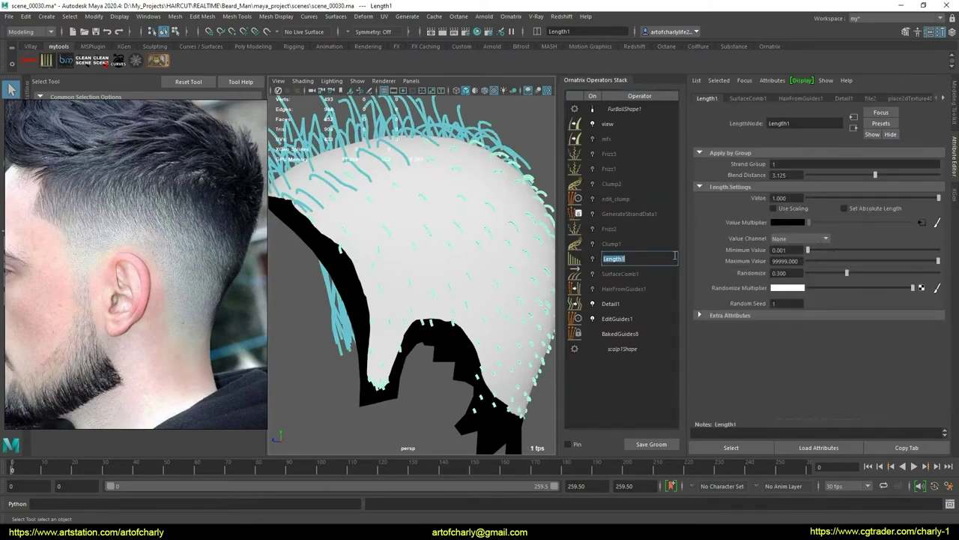
key("Return")
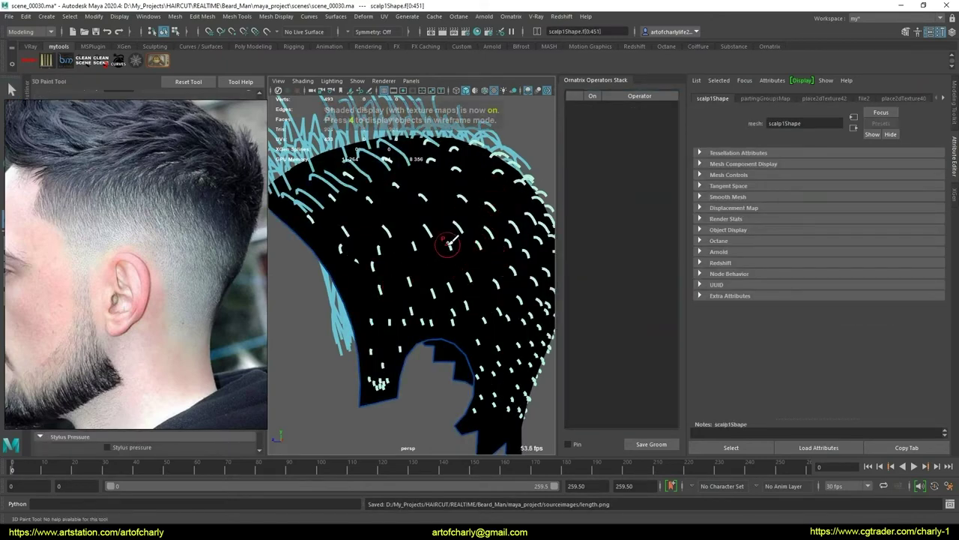
Reselect Length1, preview length.png from its file texture, then close the preview
key("q")
left_click(534, 135)
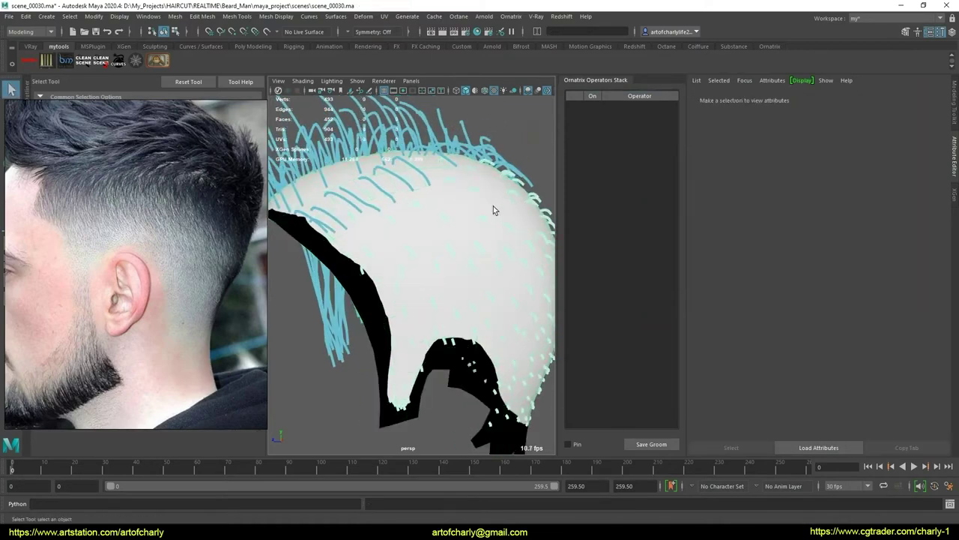
left_click(547, 230)
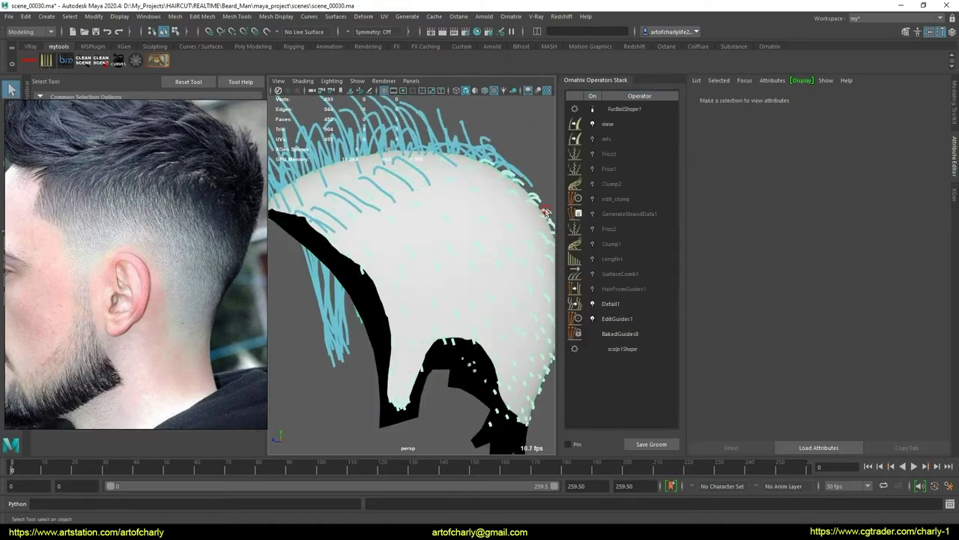
left_click(613, 259)
left_click(924, 223)
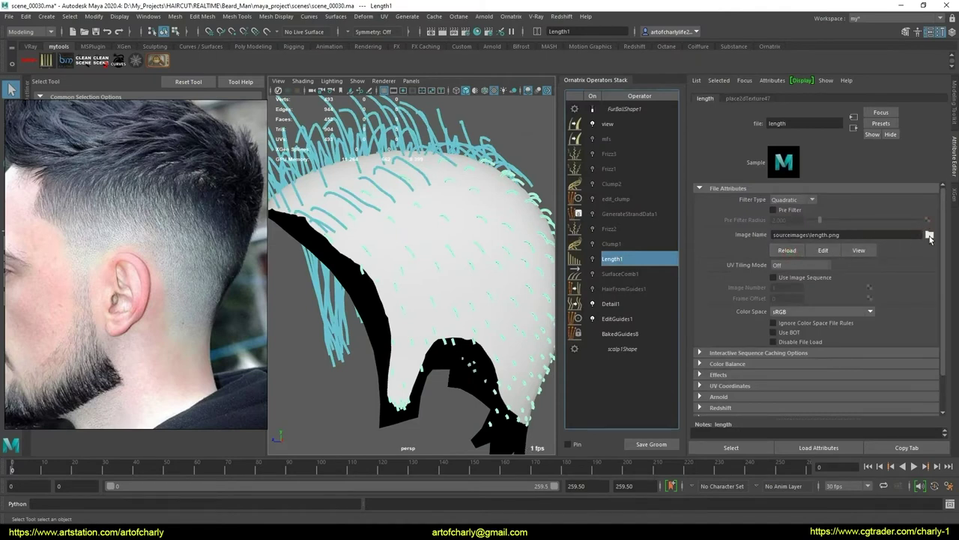
left_click(867, 251)
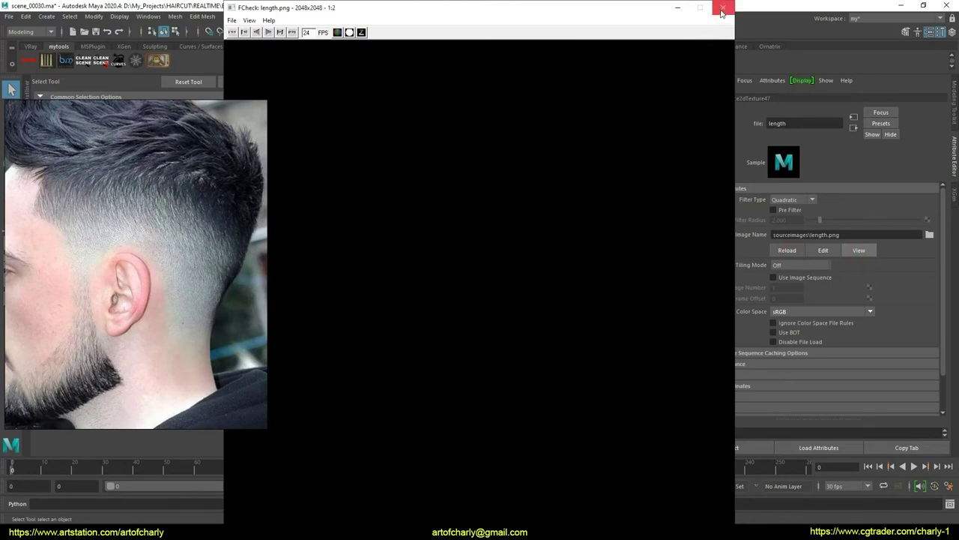
left_click(723, 7)
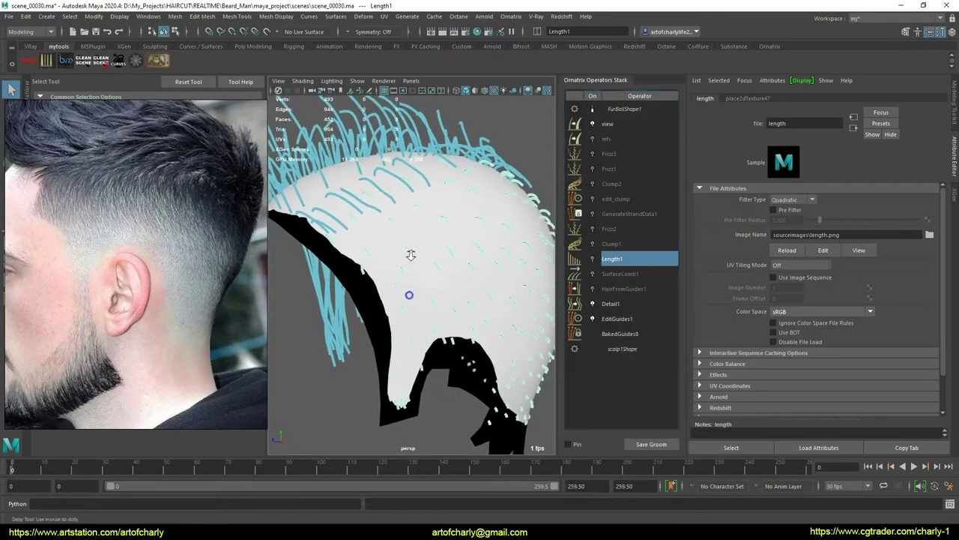
Orbit and zoom around the scalp to check the hair lengths driven by the mask
mouse_move(399, 368)
left_mouse_down("alt")
mouse_move(441, 299)
mouse_move(392, 272)
left_mouse_up("alt")
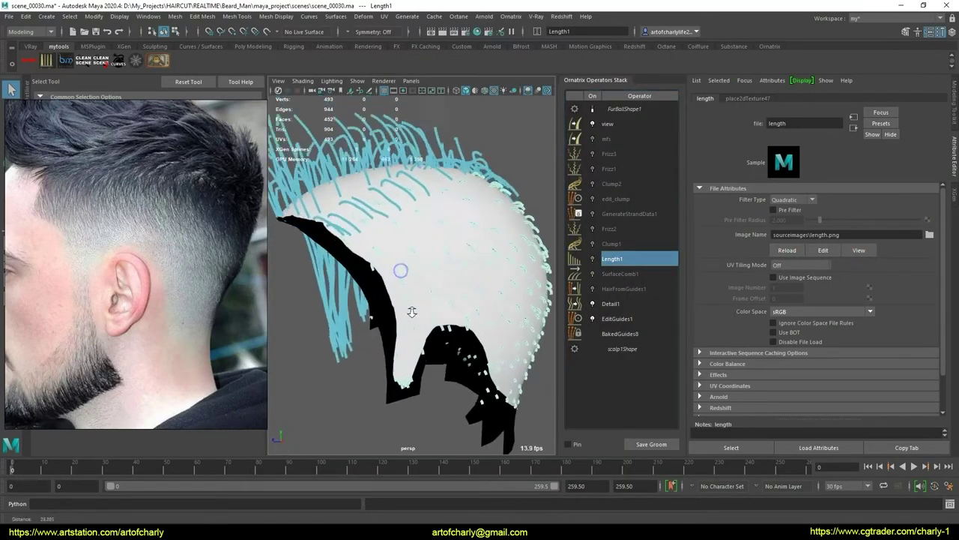
scroll(382, 279, "up", 3)
scroll(377, 285, "up", 3)
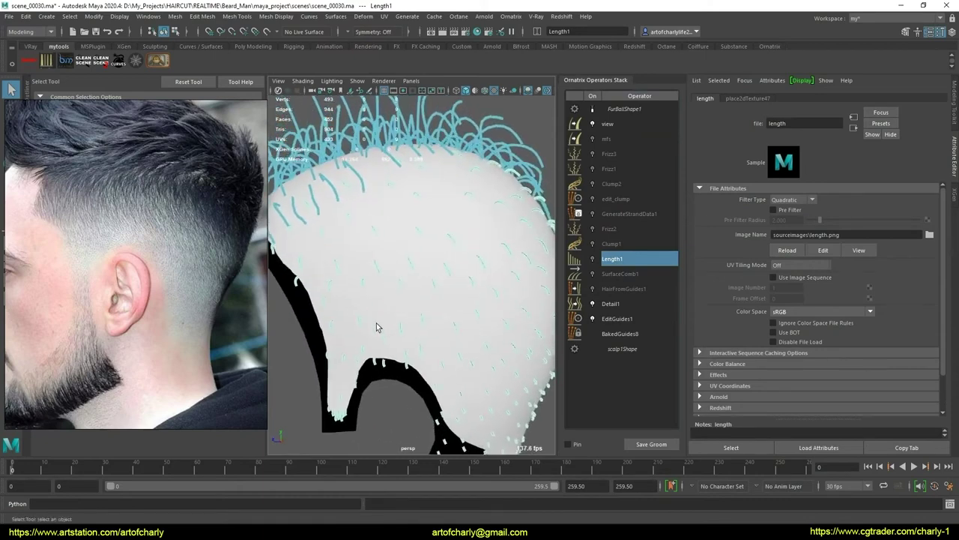
mouse_move(377, 328)
left_mouse_down("alt")
mouse_move(395, 306)
mouse_move(387, 309)
mouse_move(426, 312)
left_mouse_up("alt")
scroll(395, 306, "down", 3)
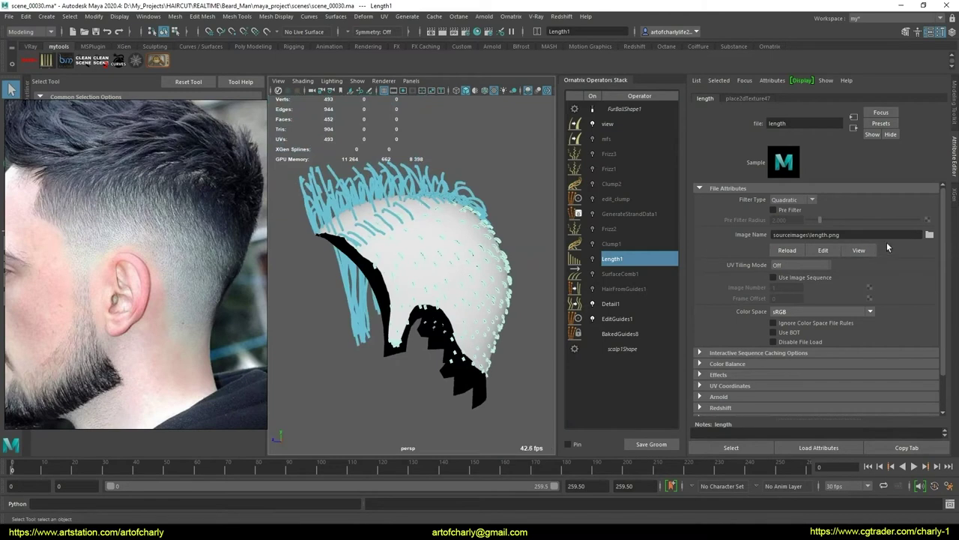
left_click(633, 276)
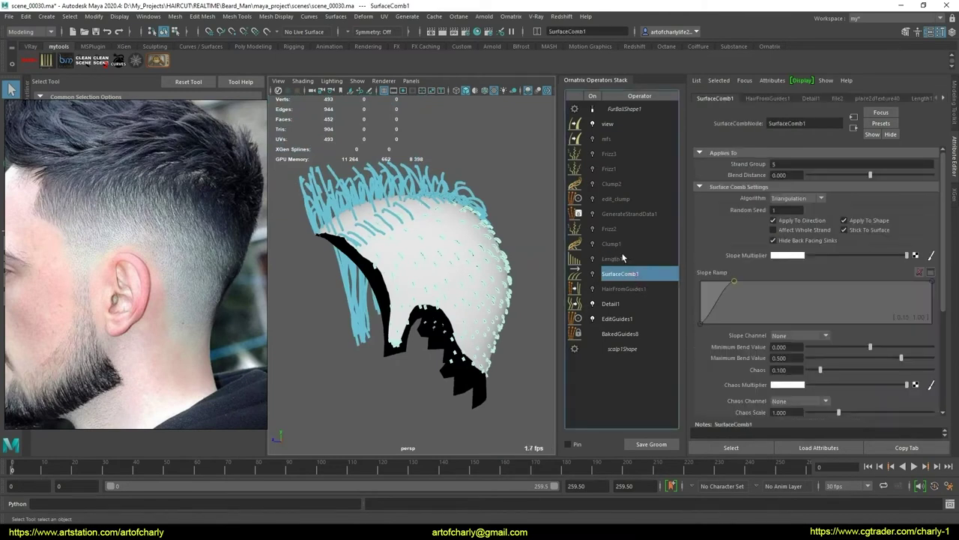
left_click(622, 259)
left_click(352, 413)
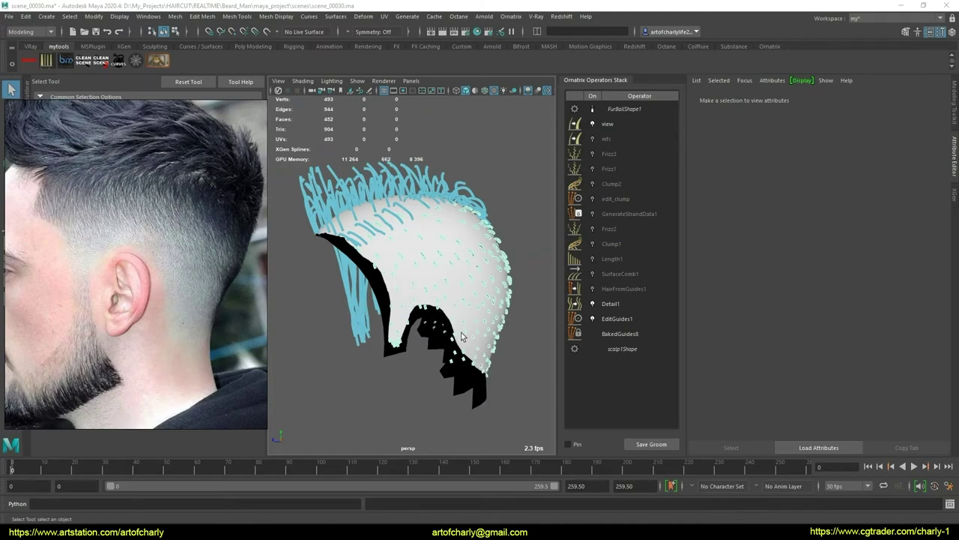
mouse_move(480, 318)
left_mouse_down("alt")
mouse_move(509, 317)
mouse_move(439, 304)
left_mouse_up("alt")
right_click_drag(439, 304, 366, 323, "alt")
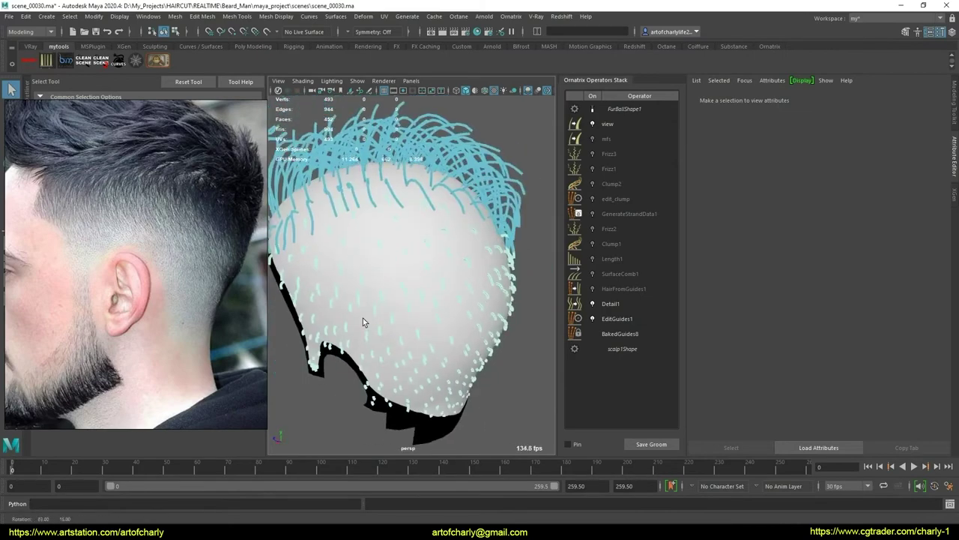
mouse_move(429, 328)
left_mouse_down("alt")
mouse_move(409, 290)
mouse_move(376, 303)
left_mouse_up("alt")
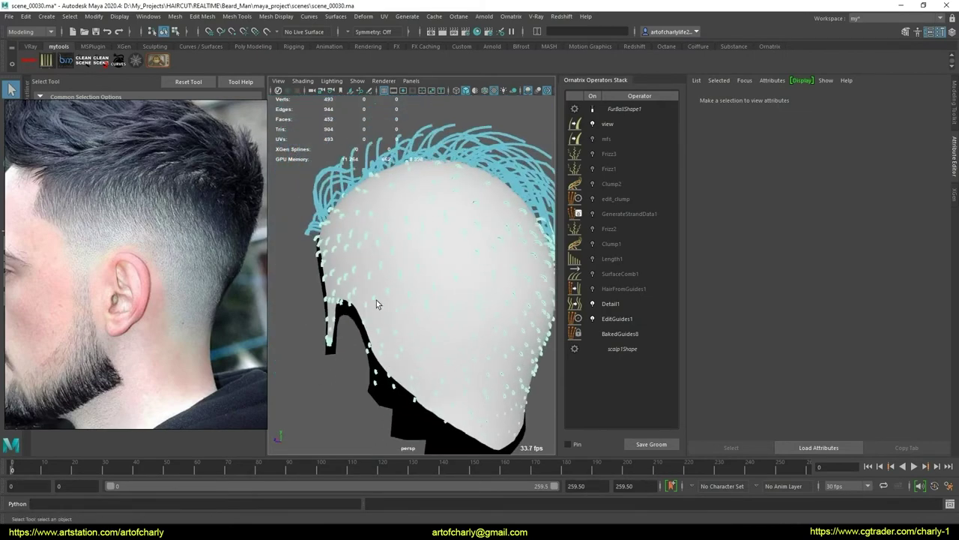
mouse_move(450, 353)
left_mouse_down("alt")
mouse_move(455, 321)
mouse_move(484, 325)
left_mouse_up("alt")
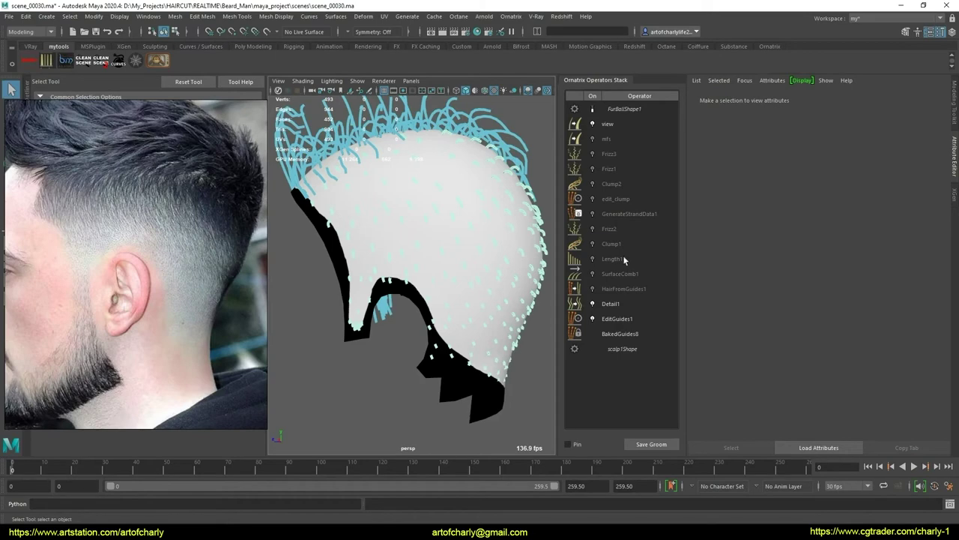
left_click_drag(413, 222, 411, 239, "alt")
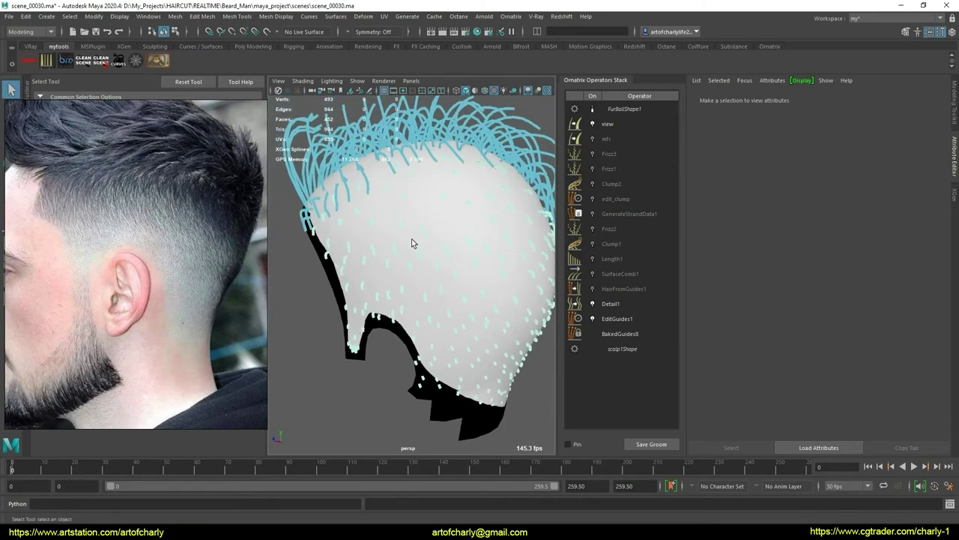
mouse_move(396, 275)
left_mouse_down("alt")
mouse_move(402, 289)
mouse_move(471, 300)
mouse_move(354, 248)
left_mouse_up("alt")
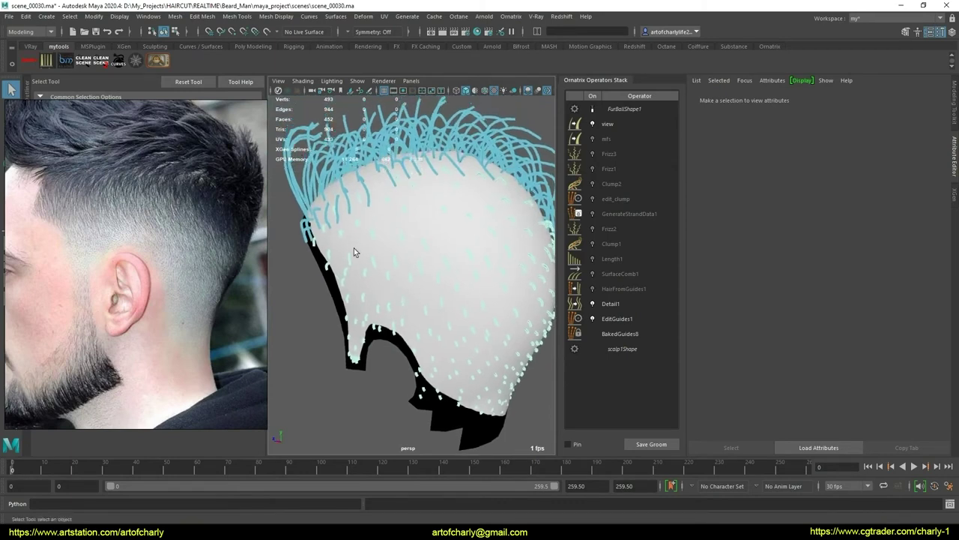
mouse_move(370, 359)
left_mouse_down("alt")
mouse_move(475, 339)
mouse_move(392, 334)
mouse_move(389, 293)
mouse_move(375, 300)
mouse_move(490, 328)
mouse_move(518, 317)
mouse_move(499, 364)
mouse_move(353, 405)
mouse_move(442, 337)
mouse_move(422, 340)
mouse_move(388, 308)
mouse_move(330, 285)
left_mouse_up("alt")
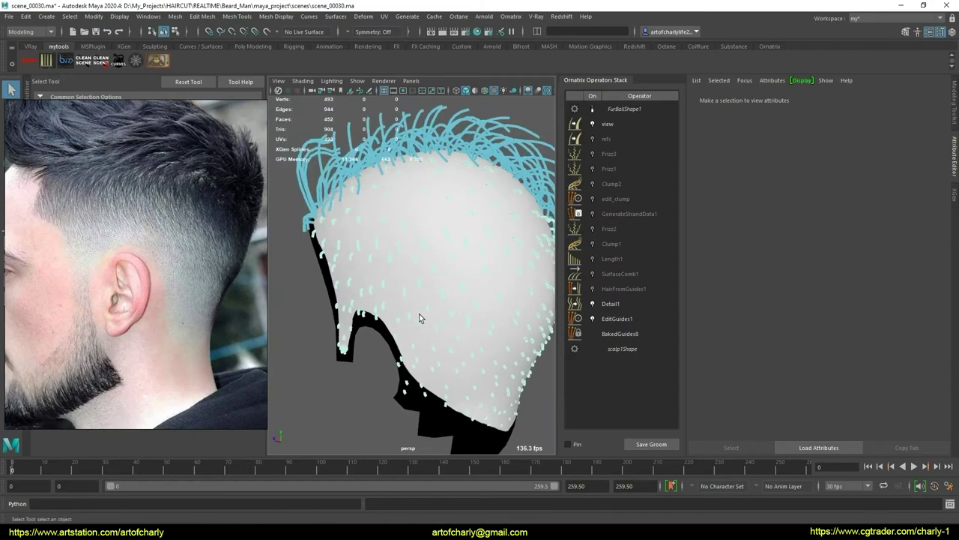
mouse_move(459, 283)
left_mouse_down("alt")
mouse_move(439, 263)
mouse_move(490, 268)
mouse_move(383, 243)
mouse_move(535, 235)
left_mouse_up("alt")
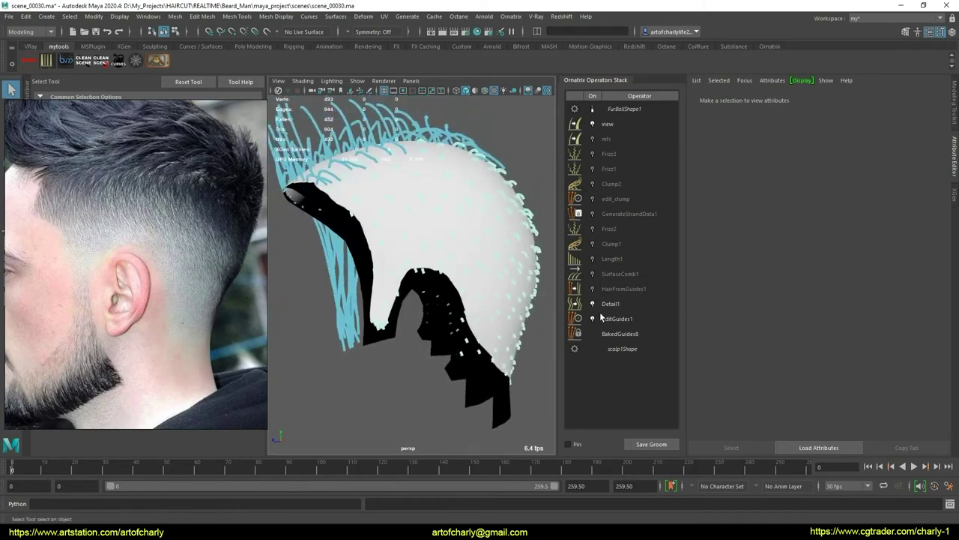
Start 3D painting Length1's length map and place the reference photo beside the scalp
left_click(611, 260)
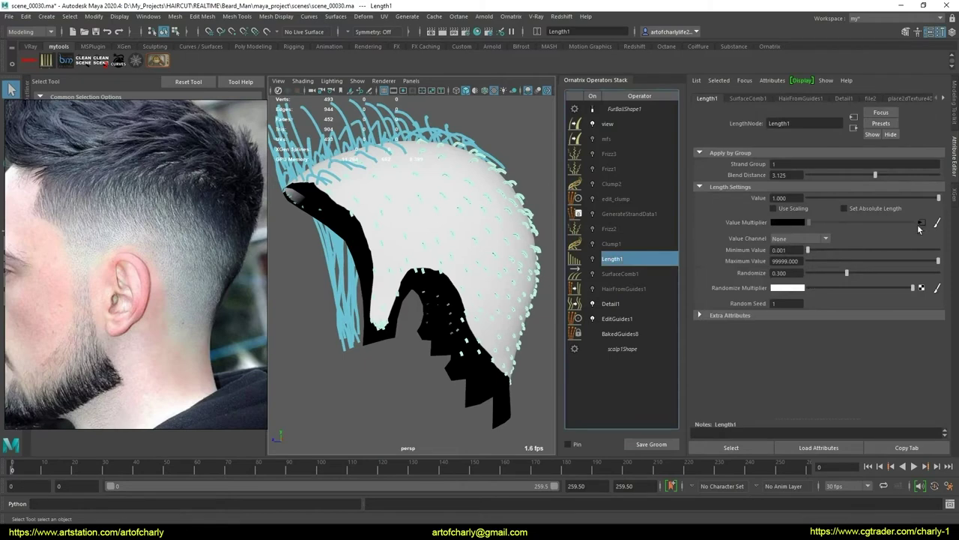
left_click(937, 223)
left_click_drag(385, 267, 383, 284, "alt")
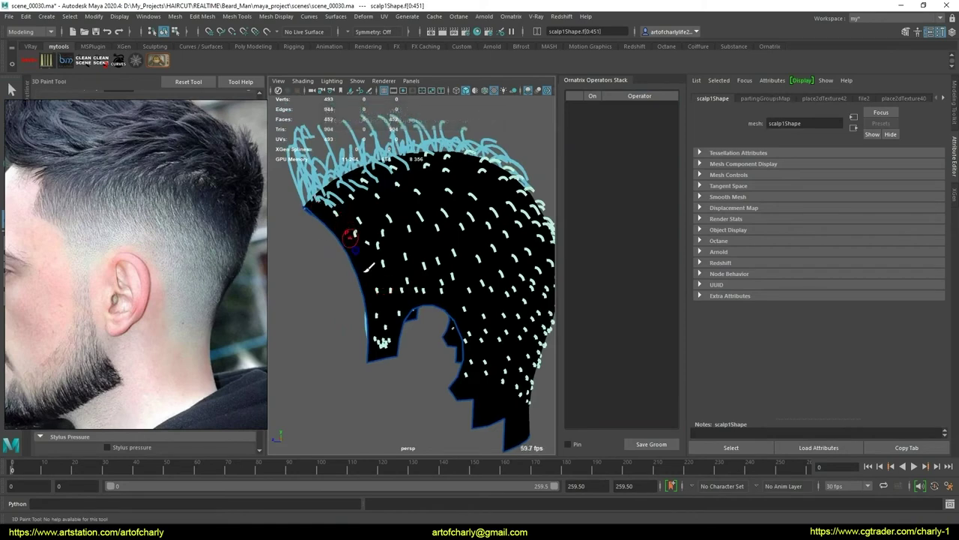
scroll(401, 280, "up", 5)
left_click_drag(402, 280, 396, 283, "alt")
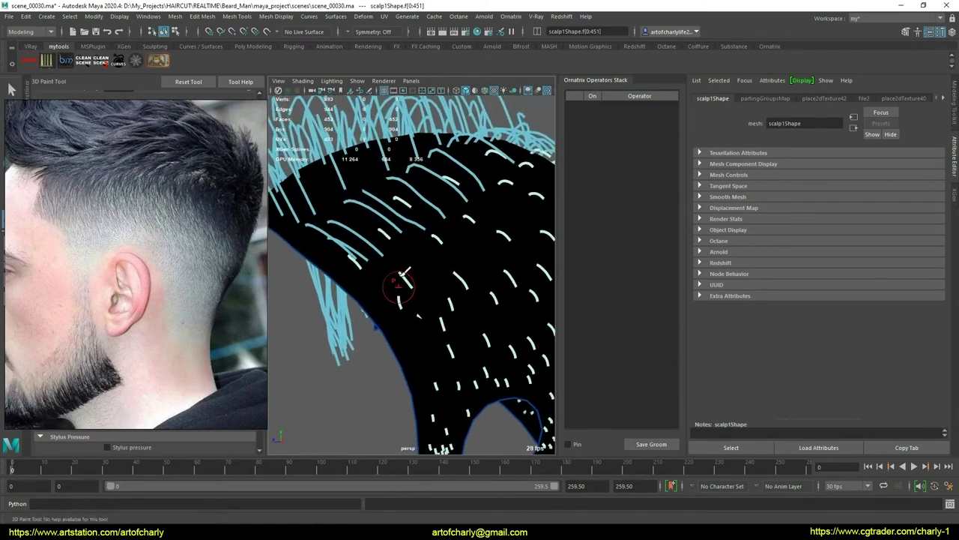
mouse_move(184, 279)
left_mouse_down()
mouse_move(346, 302)
mouse_move(305, 309)
mouse_move(337, 295)
mouse_move(777, 246)
mouse_move(835, 251)
left_mouse_up()
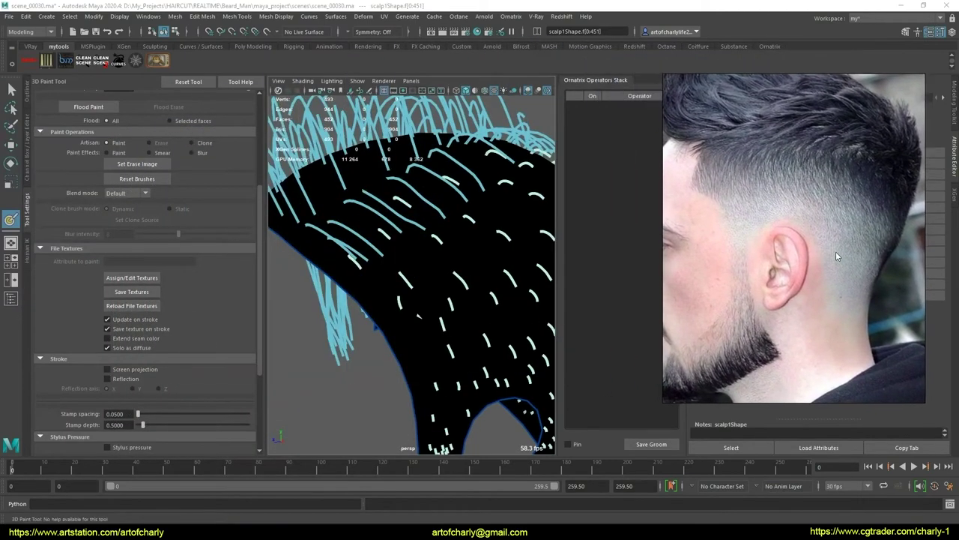
scroll(255, 246, "up", 3)
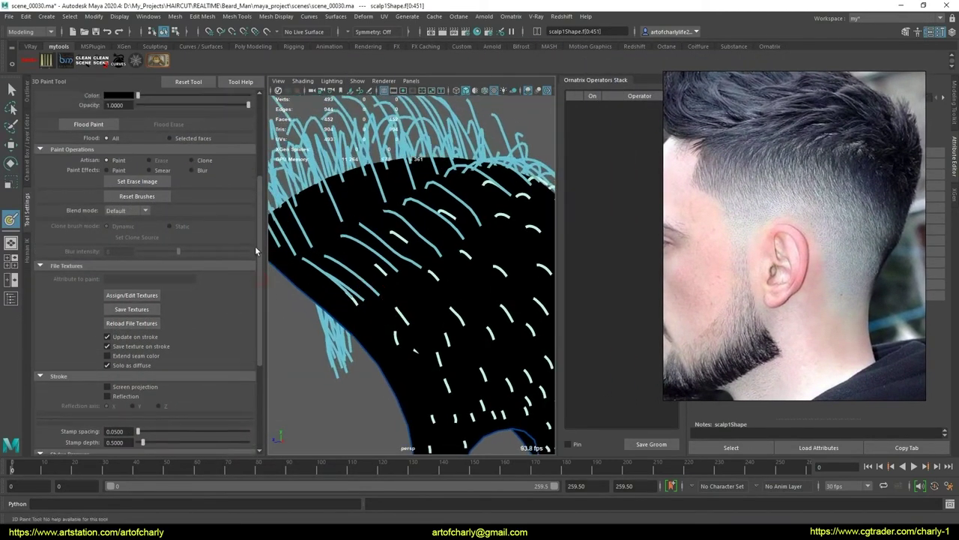
scroll(252, 198, "up", 3)
scroll(249, 196, "up", 2)
mouse_move(407, 258)
left_mouse_down("alt")
mouse_move(407, 275)
mouse_move(440, 274)
mouse_move(341, 293)
left_mouse_up("alt")
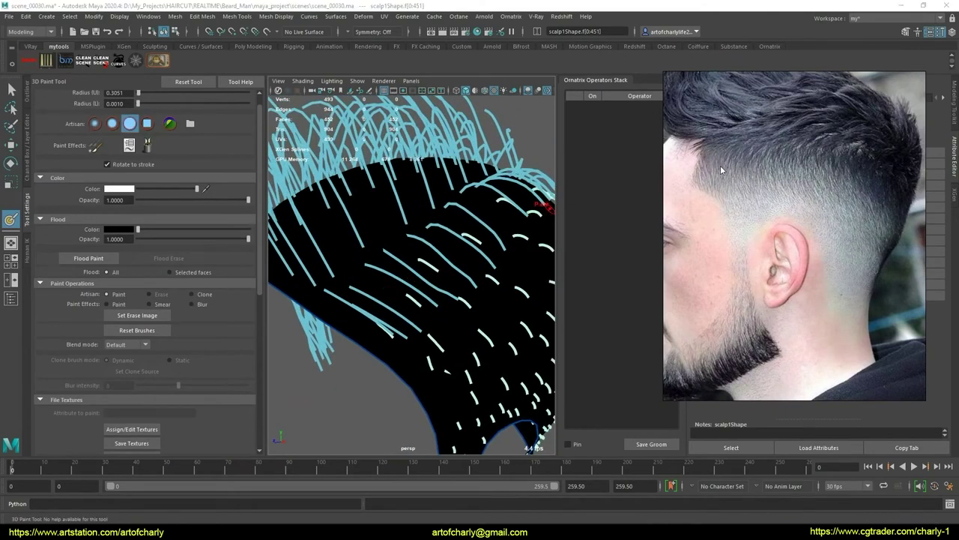
mouse_move(694, 159)
left_mouse_down()
mouse_move(711, 170)
mouse_move(843, 163)
left_mouse_up()
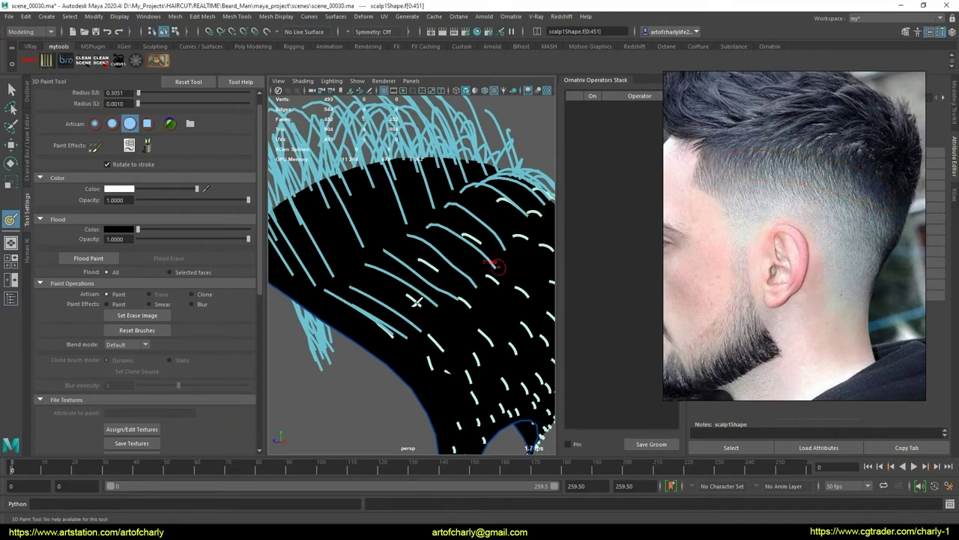
mouse_move(492, 268)
left_mouse_down("alt")
mouse_move(403, 283)
mouse_move(364, 272)
left_mouse_up("alt")
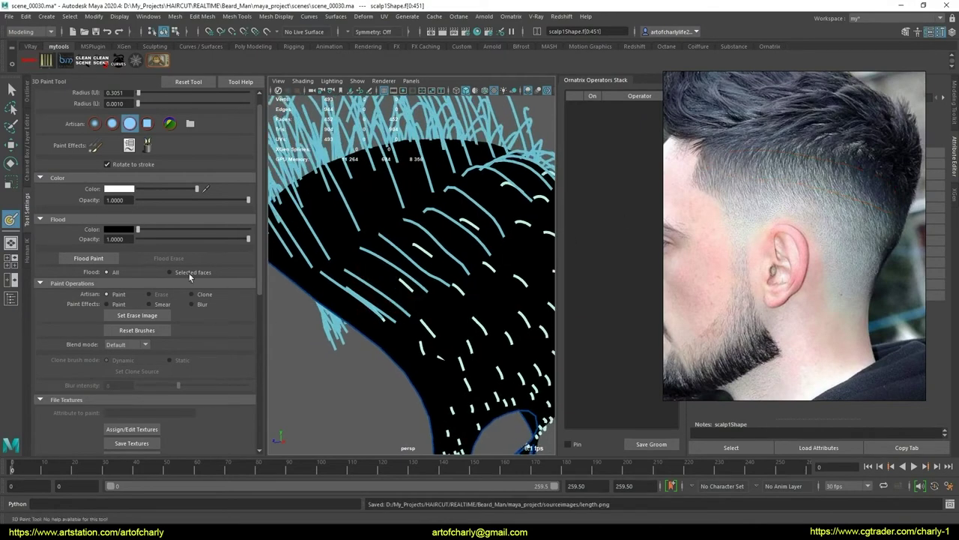
Paint the first white strokes onto the black scalp length map
left_click_drag(417, 273, 409, 318)
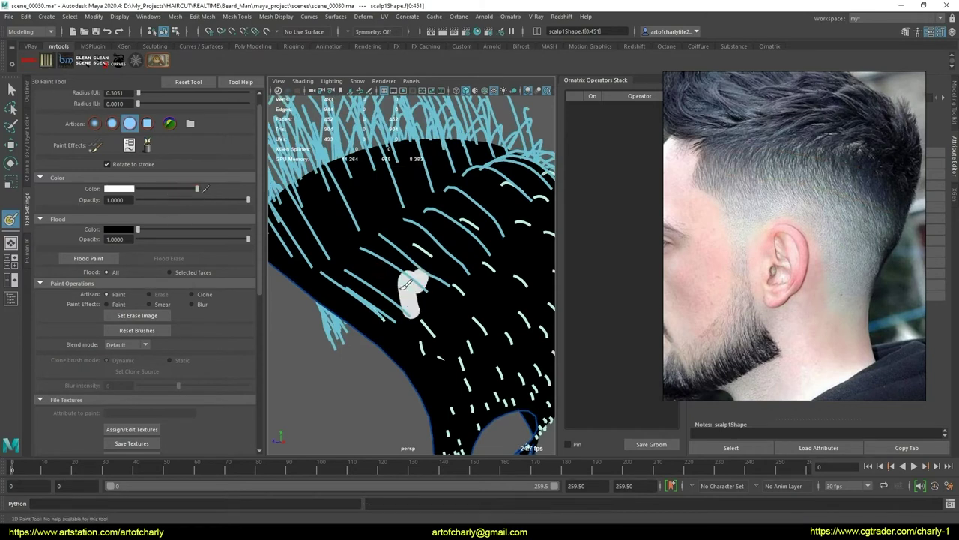
left_click_drag(363, 269, 461, 211)
mouse_move(434, 241)
left_mouse_down("alt")
mouse_move(493, 262)
mouse_move(386, 251)
mouse_move(345, 259)
mouse_move(365, 265)
left_mouse_up("alt")
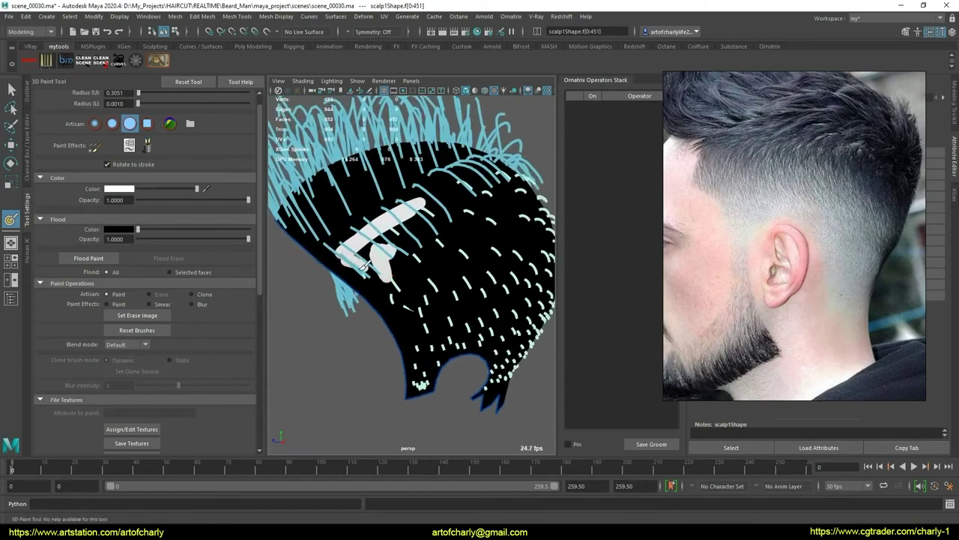
left_click_drag(384, 253, 359, 249, "alt")
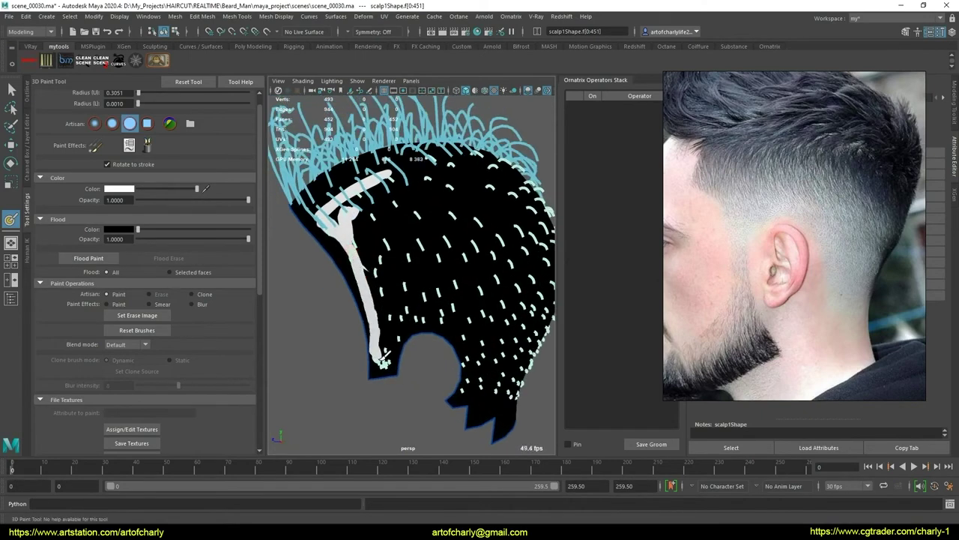
left_click_drag(417, 320, 359, 281, "alt")
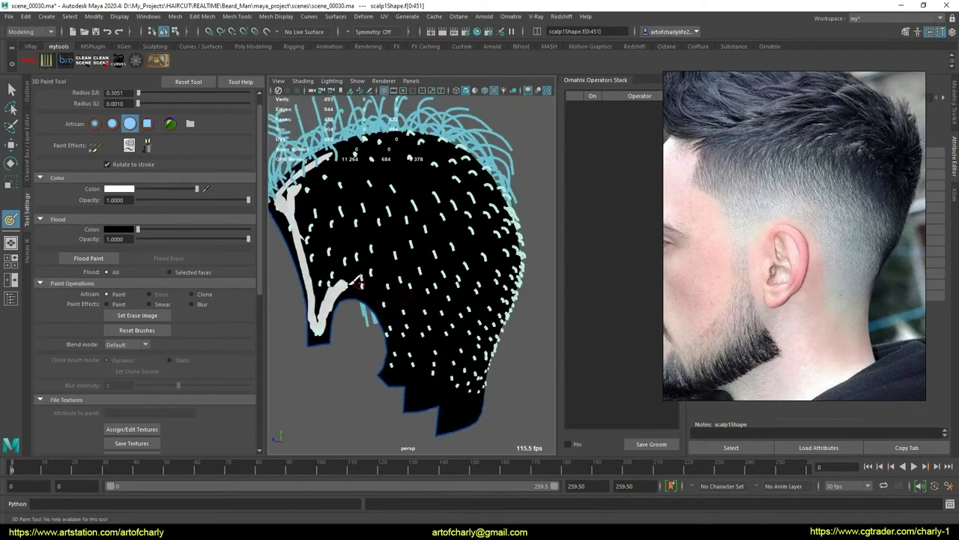
mouse_move(392, 308)
left_mouse_down("alt")
mouse_move(394, 297)
mouse_move(405, 348)
mouse_move(423, 365)
mouse_move(383, 314)
left_mouse_up("alt")
scroll(225, 292, "down", 5)
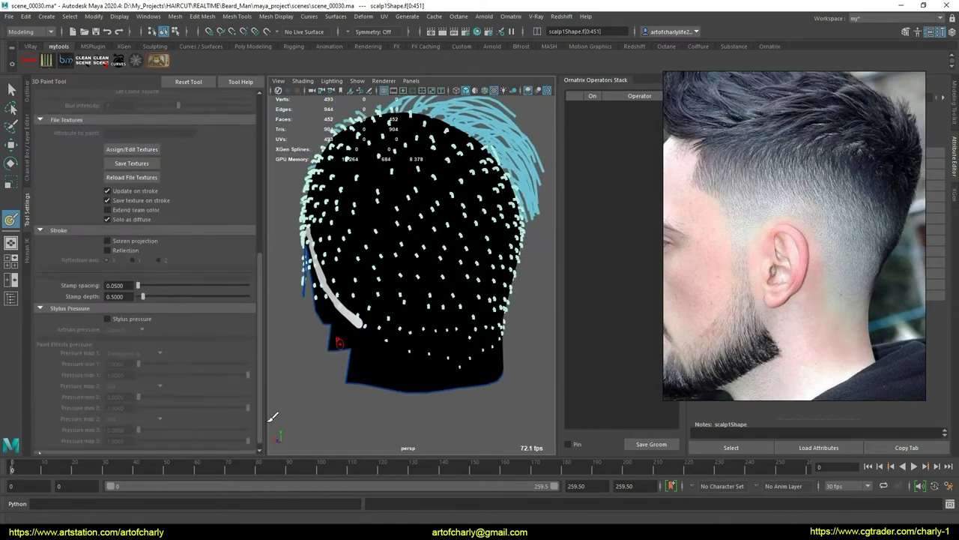
scroll(255, 334, "down", 1)
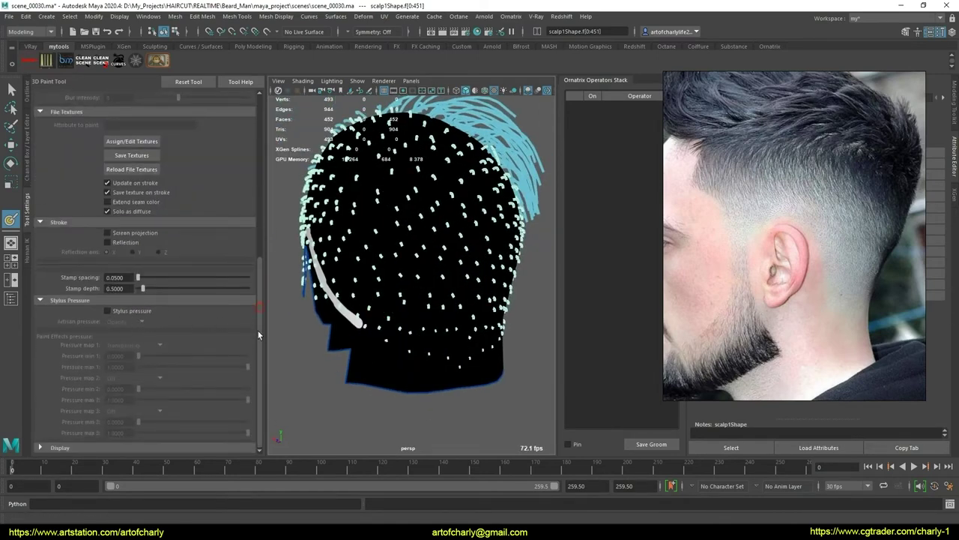
Turn on reflection and paint mirrored white loops on the scalp, filling their interior
left_click(120, 243)
mouse_move(358, 278)
left_mouse_down("alt")
mouse_move(390, 275)
mouse_move(365, 296)
mouse_move(385, 318)
mouse_move(430, 327)
left_mouse_up("alt")
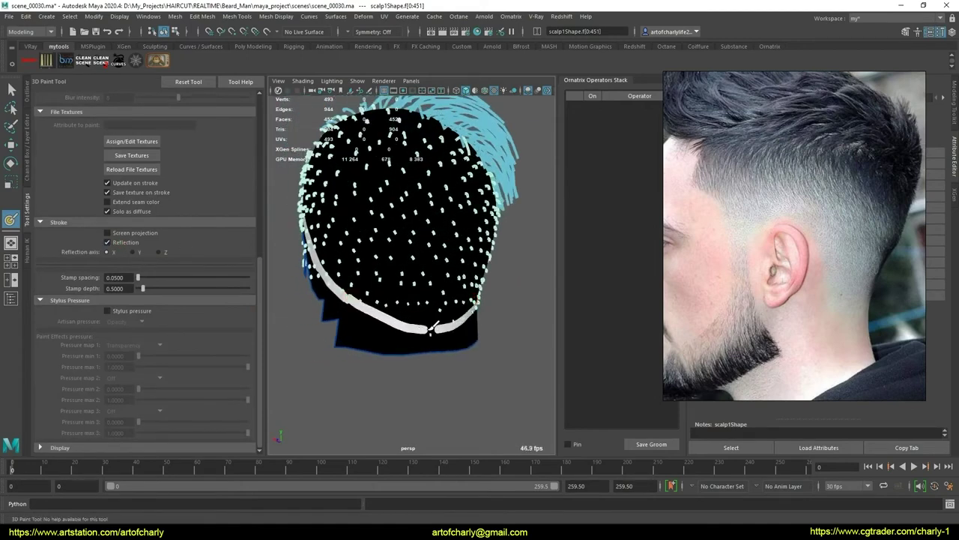
mouse_move(435, 269)
left_mouse_down()
mouse_move(424, 174)
mouse_move(390, 277)
left_mouse_up()
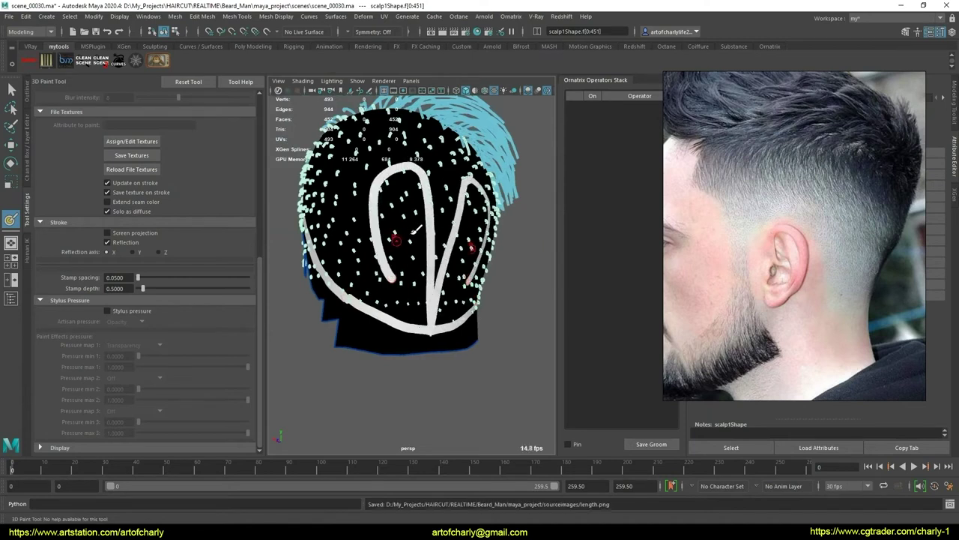
mouse_move(403, 210)
left_mouse_down()
mouse_move(423, 180)
mouse_move(375, 224)
mouse_move(433, 294)
mouse_move(390, 307)
mouse_move(352, 255)
mouse_move(446, 194)
mouse_move(435, 216)
mouse_move(409, 169)
mouse_move(352, 224)
mouse_move(347, 257)
left_mouse_up()
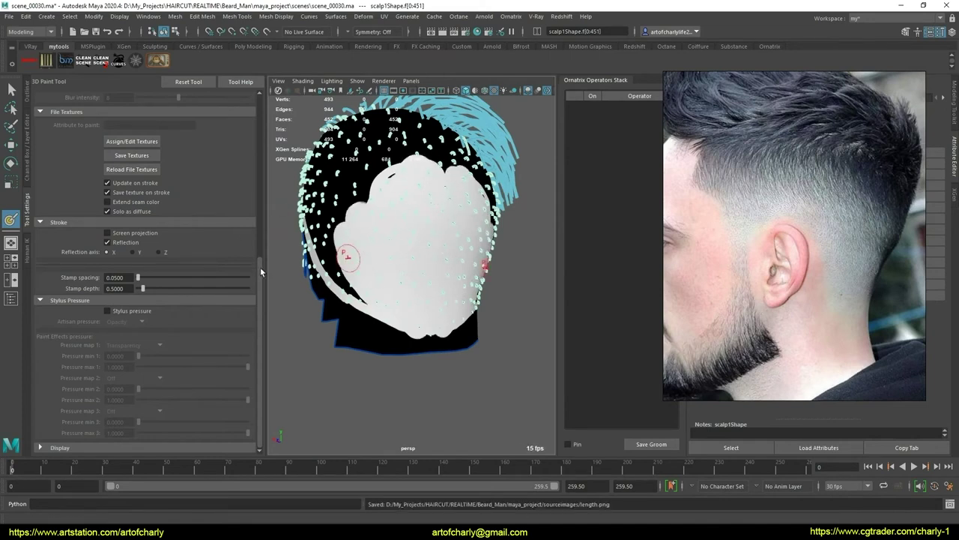
left_click_drag(260, 267, 246, 138)
scroll(136, 172, "up", 3)
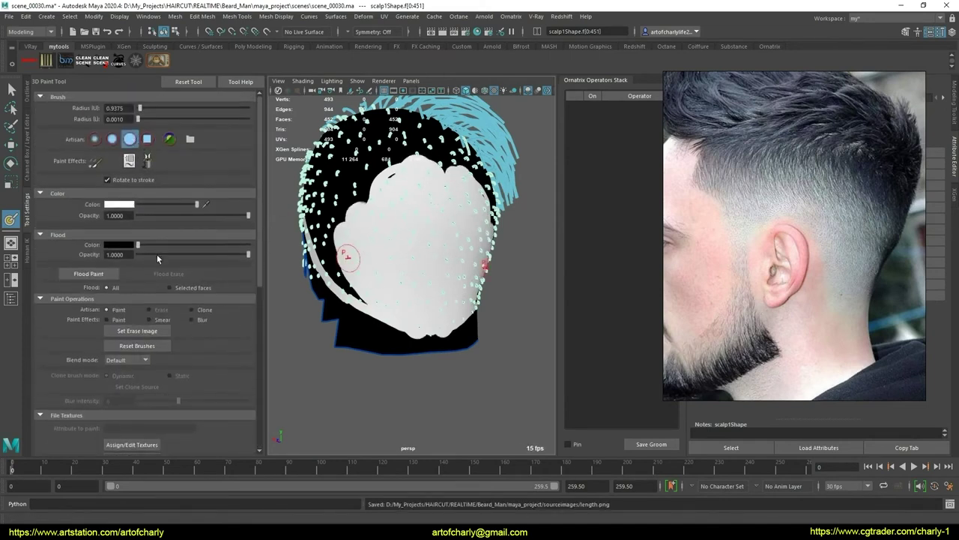
scroll(258, 239, "down", 4)
mouse_move(375, 247)
left_mouse_down("alt")
mouse_move(419, 253)
mouse_move(383, 264)
mouse_move(343, 243)
mouse_move(420, 354)
mouse_move(400, 303)
mouse_move(413, 258)
mouse_move(474, 206)
mouse_move(330, 206)
mouse_move(346, 267)
mouse_move(428, 338)
mouse_move(450, 343)
mouse_move(431, 255)
mouse_move(446, 269)
mouse_move(375, 285)
mouse_move(345, 323)
mouse_move(330, 218)
mouse_move(405, 225)
mouse_move(397, 187)
mouse_move(324, 188)
mouse_move(320, 214)
mouse_move(360, 251)
mouse_move(341, 245)
mouse_move(420, 232)
mouse_move(385, 267)
mouse_move(352, 278)
mouse_move(457, 238)
mouse_move(373, 319)
left_mouse_up("alt")
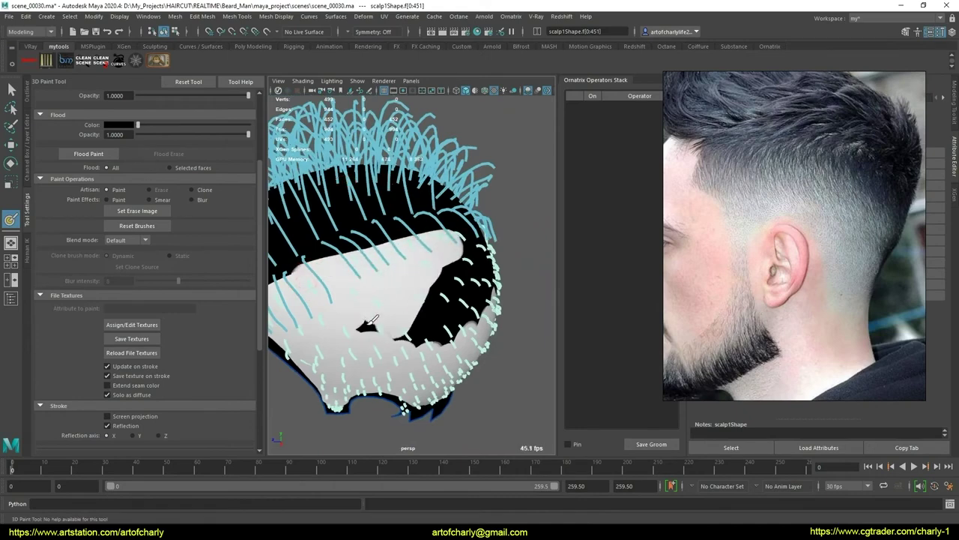
Cover the remaining black patch on the scalp with white paint
mouse_move(434, 315)
left_mouse_down()
mouse_move(443, 332)
mouse_move(380, 300)
mouse_move(412, 247)
mouse_move(405, 236)
mouse_move(449, 247)
mouse_move(433, 294)
mouse_move(472, 296)
mouse_move(457, 326)
mouse_move(481, 271)
mouse_move(467, 298)
mouse_move(397, 308)
mouse_move(422, 334)
left_mouse_up()
scroll(480, 298, "up", 3)
scroll(497, 289, "up", 3)
scroll(456, 290, "down", 5)
scroll(416, 294, "up", 3)
scroll(404, 251, "up", 3)
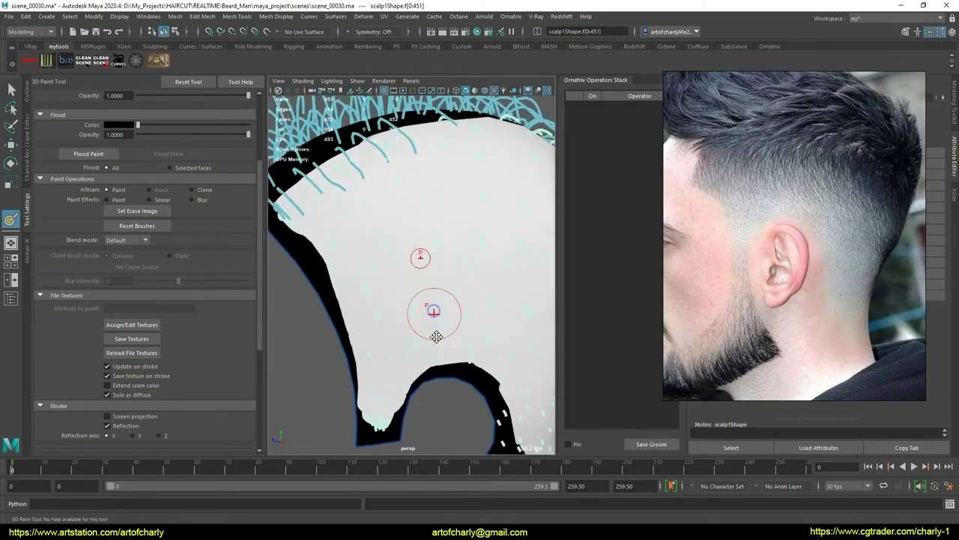
scroll(422, 258, "down", 2)
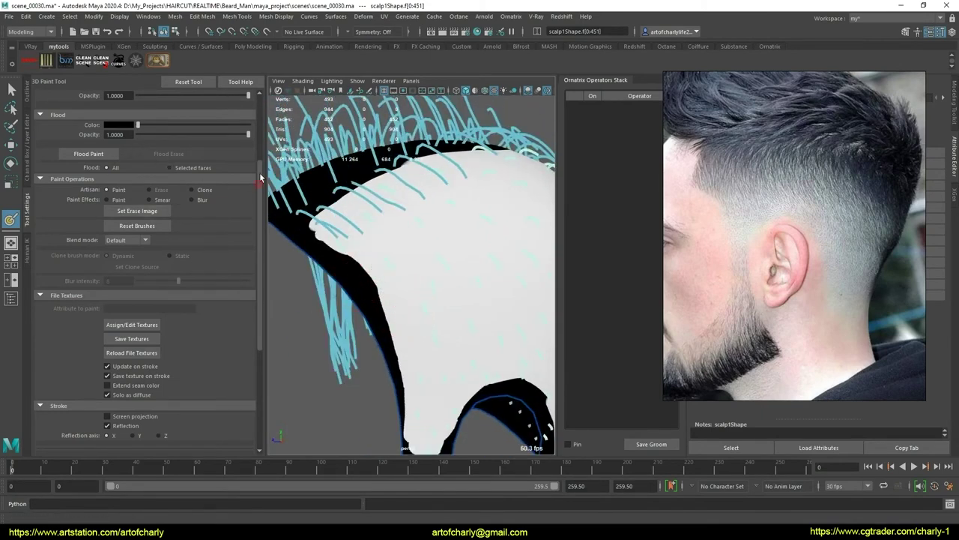
scroll(219, 212, "up", 3)
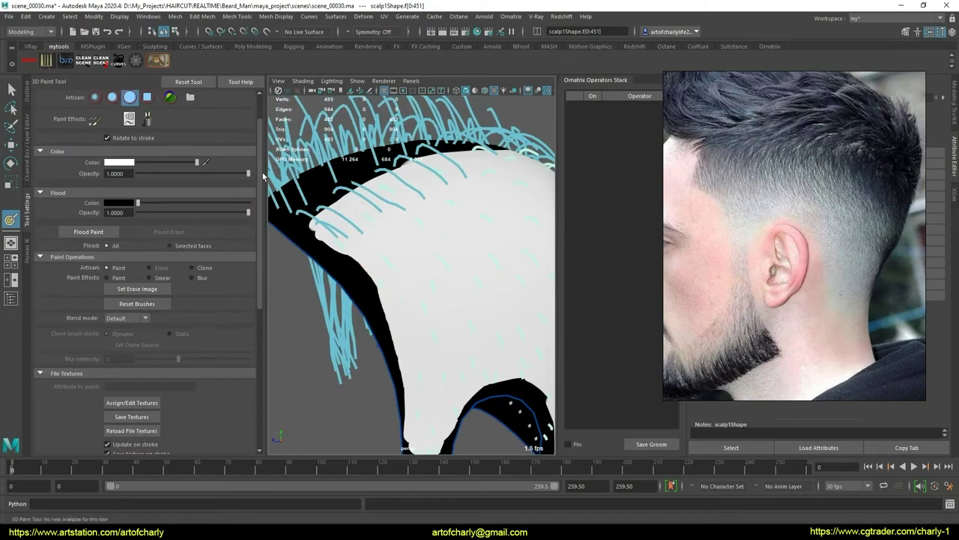
scroll(192, 201, "up", 1)
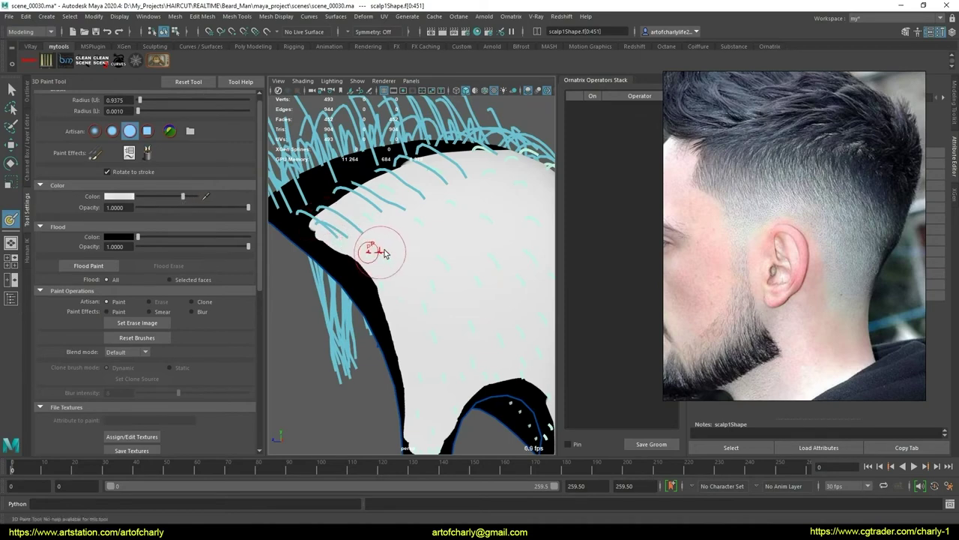
scroll(374, 252, "up", 3)
Shrink the brush and paint a grey band across the scalp below the white crown
mouse_move(402, 261)
left_mouse_down()
mouse_move(367, 257)
mouse_move(474, 216)
left_mouse_up()
middle_click_drag(475, 216, 395, 216, "alt")
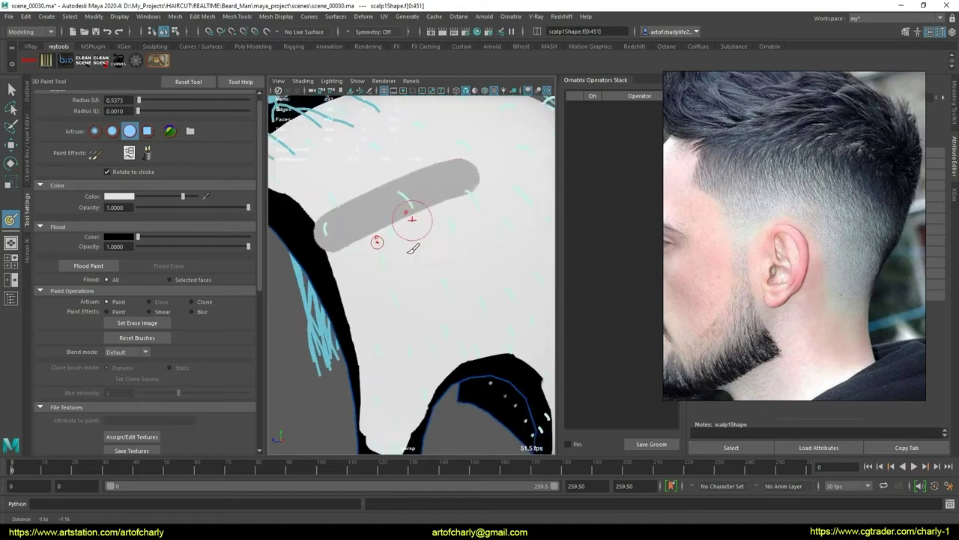
mouse_move(315, 246)
left_mouse_down()
mouse_move(408, 241)
mouse_move(471, 197)
left_mouse_up()
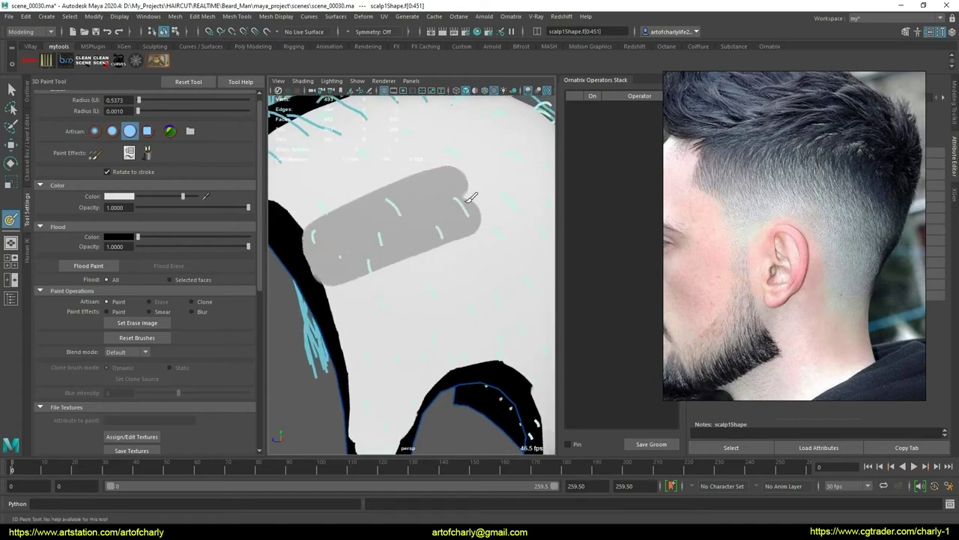
scroll(432, 237, "down", 5)
mouse_move(433, 237)
left_mouse_down("alt")
mouse_move(420, 229)
mouse_move(401, 240)
mouse_move(447, 252)
mouse_move(313, 250)
mouse_move(395, 247)
mouse_move(491, 279)
left_mouse_up("alt")
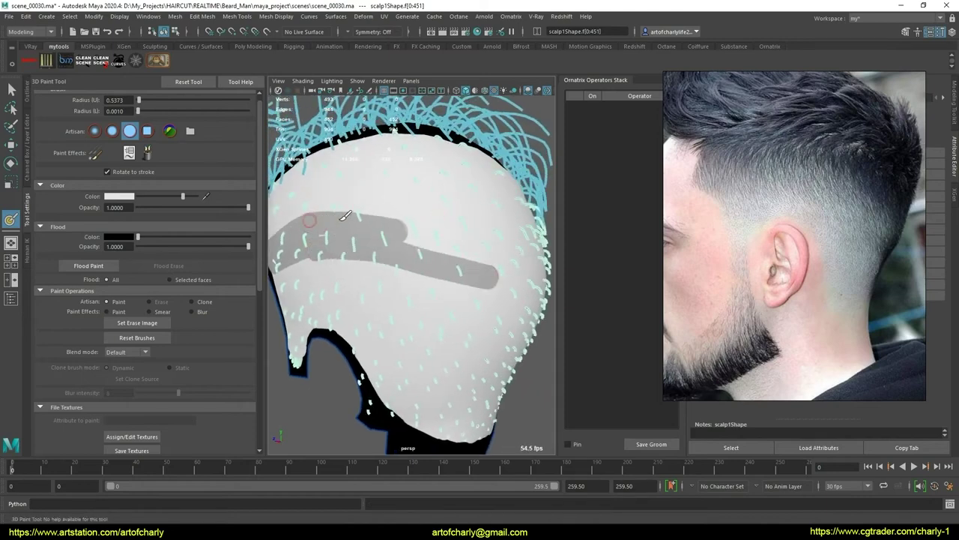
mouse_move(425, 218)
left_mouse_down()
mouse_move(514, 234)
mouse_move(379, 259)
mouse_move(324, 226)
mouse_move(363, 247)
mouse_move(525, 254)
mouse_move(450, 238)
mouse_move(516, 234)
left_mouse_up()
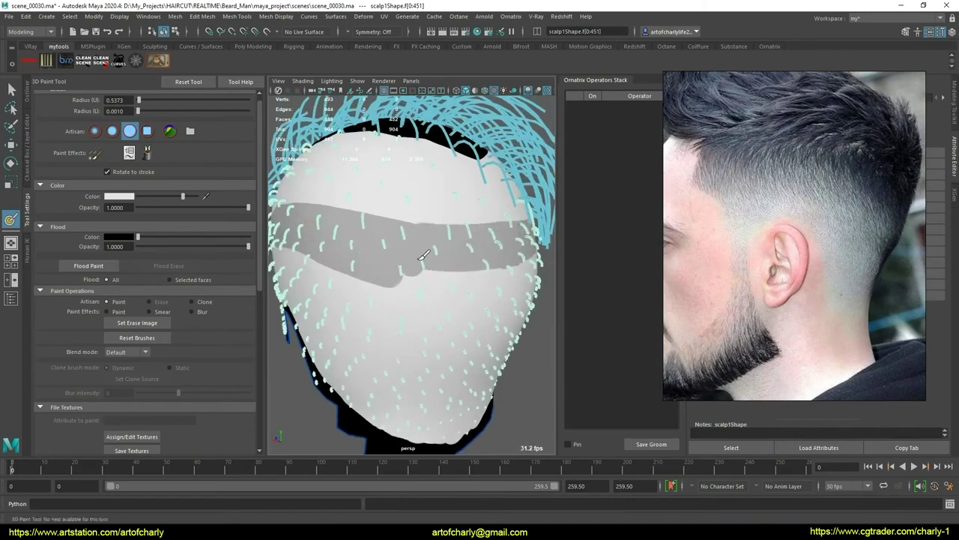
mouse_move(464, 270)
left_mouse_down()
mouse_move(507, 257)
mouse_move(396, 257)
mouse_move(338, 237)
mouse_move(463, 250)
left_mouse_up()
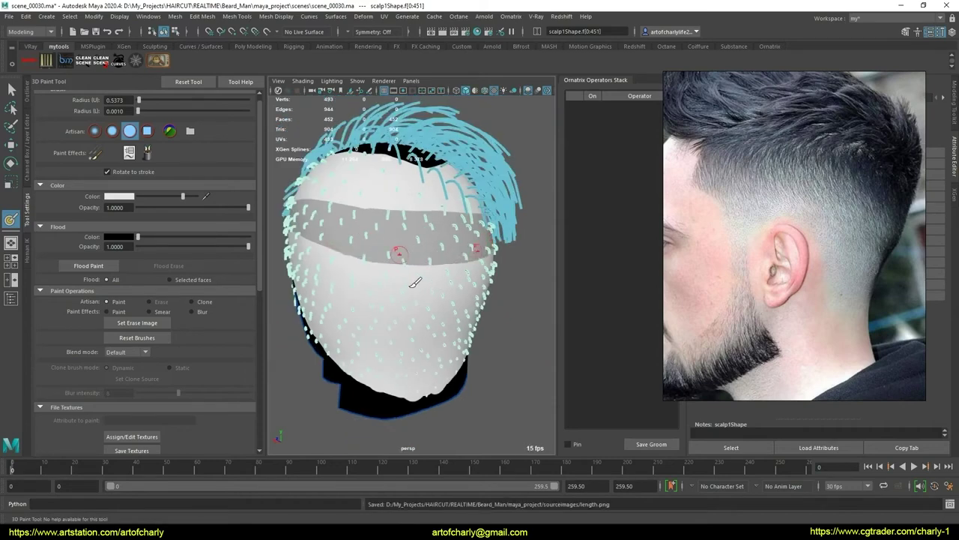
Paint a second, darker grey band below the first band
mouse_move(357, 240)
left_mouse_down("alt")
mouse_move(420, 302)
mouse_move(428, 253)
mouse_move(413, 288)
mouse_move(442, 317)
mouse_move(319, 245)
left_mouse_up("alt")
scroll(413, 288, "up", 3)
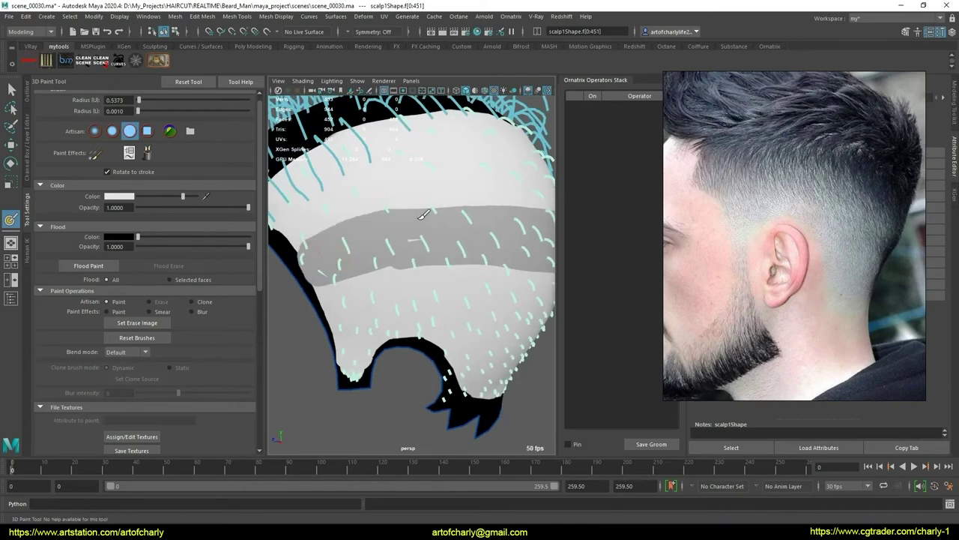
scroll(516, 217, "down", 2)
mouse_move(516, 217)
left_mouse_down("alt")
mouse_move(424, 207)
mouse_move(396, 220)
mouse_move(414, 243)
left_mouse_up("alt")
scroll(414, 244, "up", 3)
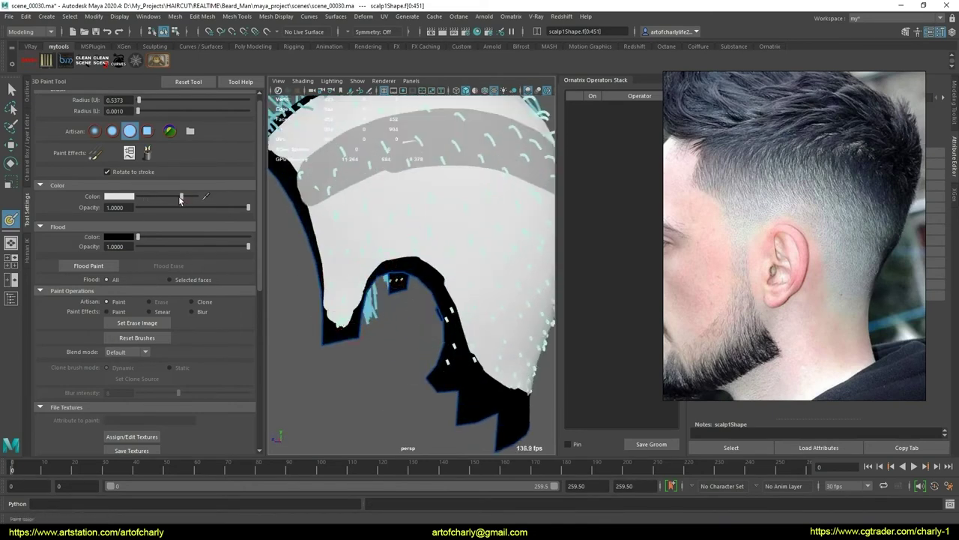
mouse_move(382, 235)
left_mouse_down("alt")
mouse_move(368, 227)
mouse_move(358, 235)
mouse_move(502, 201)
mouse_move(373, 218)
left_mouse_up("alt")
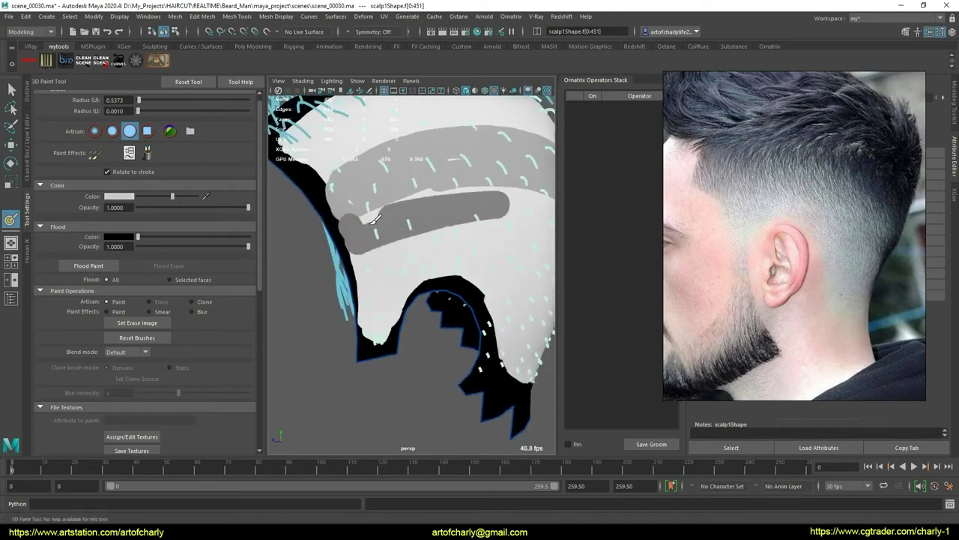
mouse_move(457, 238)
left_mouse_down("alt")
mouse_move(369, 217)
mouse_move(383, 241)
mouse_move(364, 243)
mouse_move(454, 262)
mouse_move(488, 252)
mouse_move(341, 245)
mouse_move(468, 259)
mouse_move(398, 215)
left_mouse_up("alt")
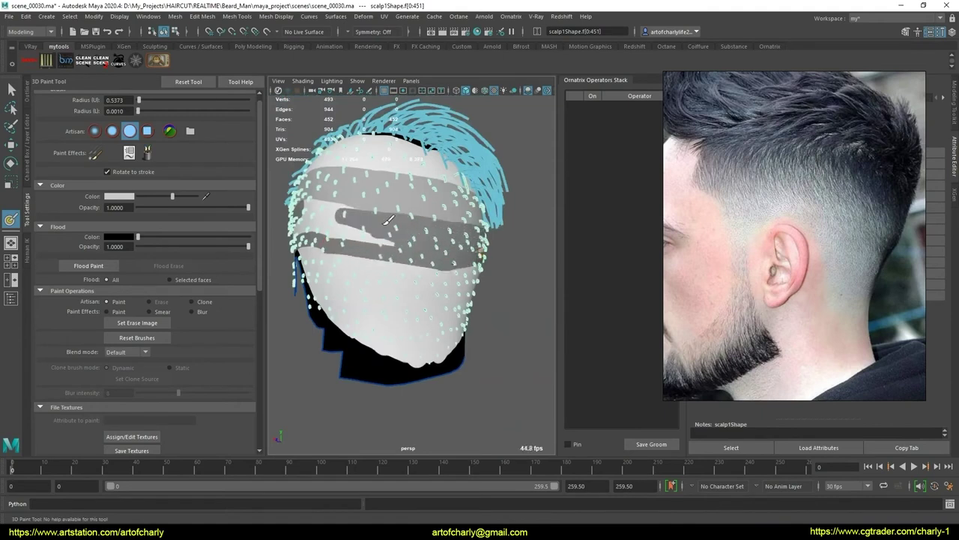
left_click_drag(342, 215, 391, 219, "alt")
left_click_drag(337, 198, 451, 217)
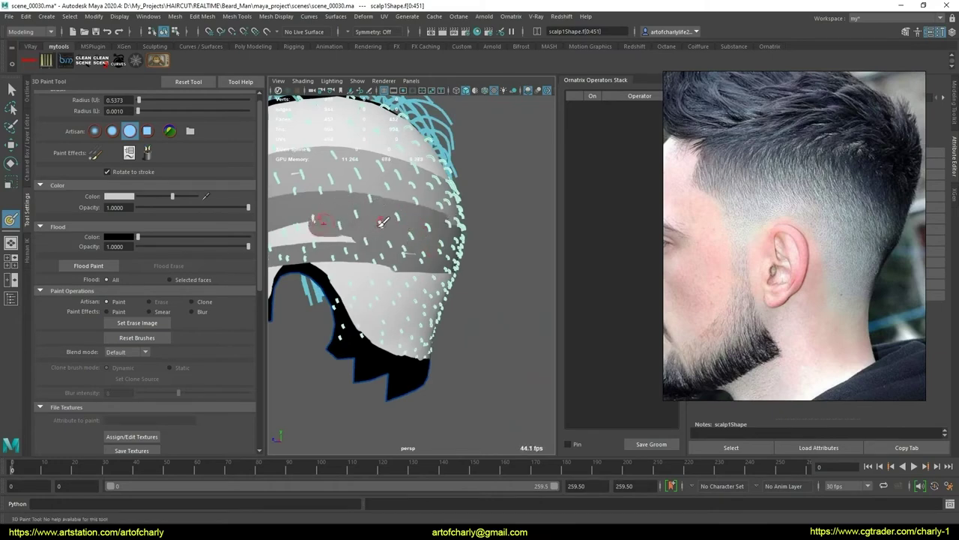
Orbit in close around the scalp edge to check the stepped grey bands
left_click_drag(355, 229, 417, 220, "alt")
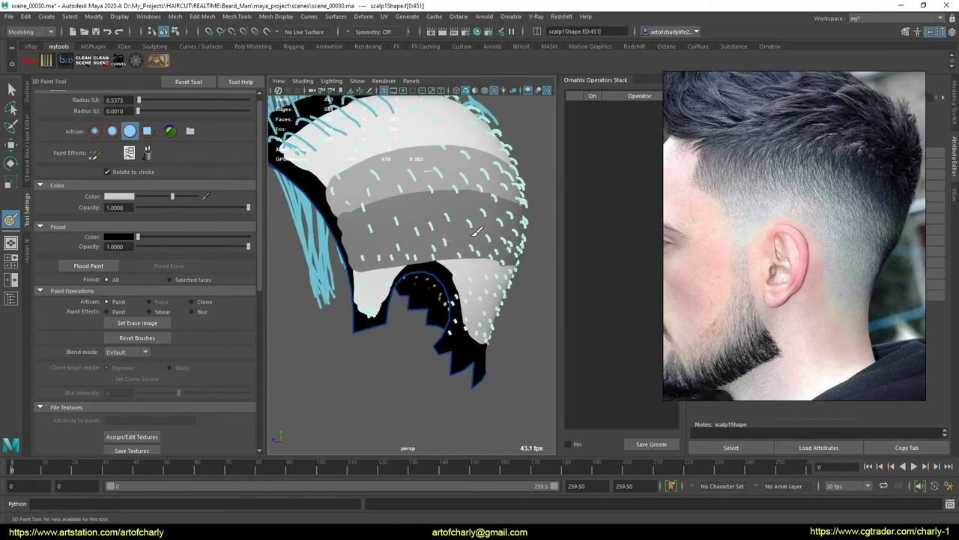
mouse_move(457, 245)
left_mouse_down("alt")
mouse_move(405, 257)
mouse_move(364, 231)
mouse_move(398, 241)
left_mouse_up("alt")
left_click_drag(423, 276, 397, 269, "alt")
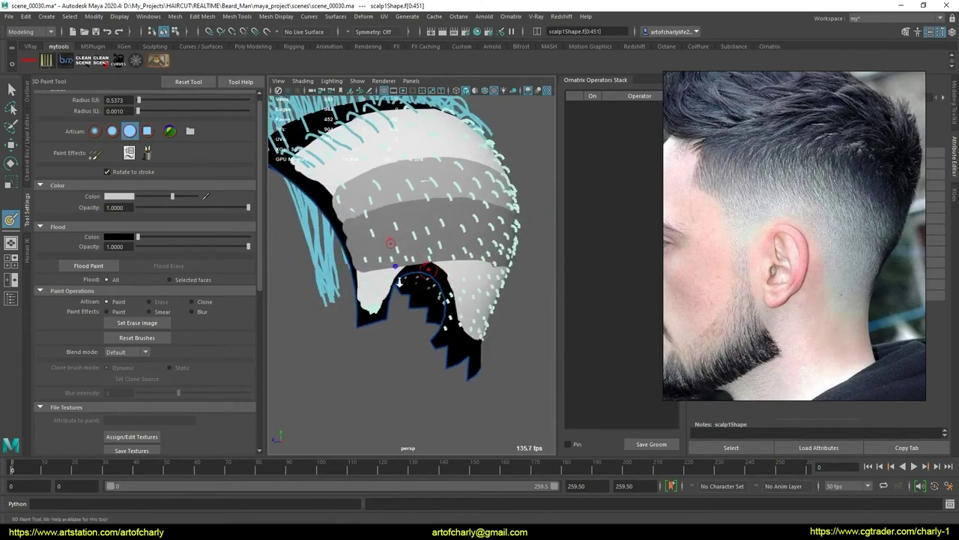
right_click_drag(397, 269, 397, 276, "alt")
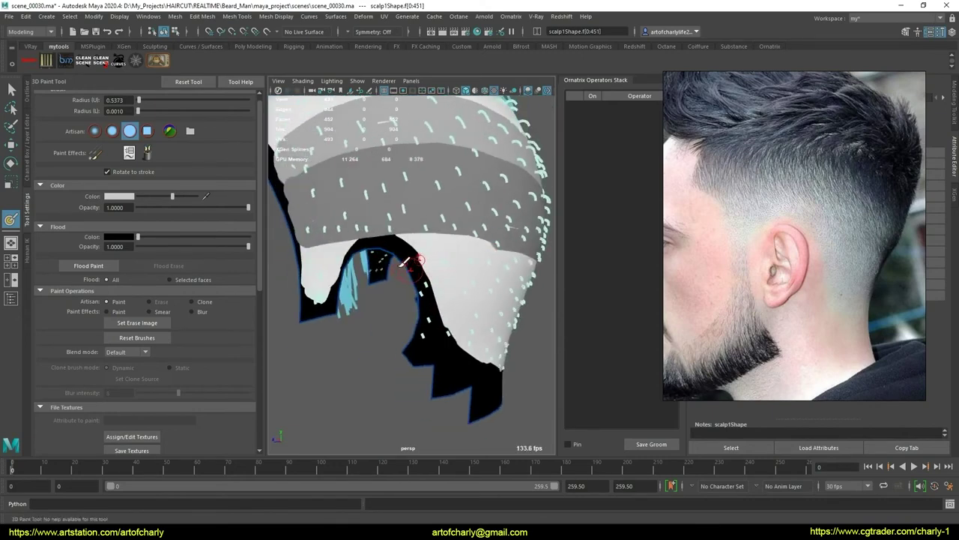
left_click_drag(390, 259, 400, 274, "alt")
right_click_drag(395, 278, 394, 292, "alt")
left_click_drag(395, 292, 310, 277, "alt")
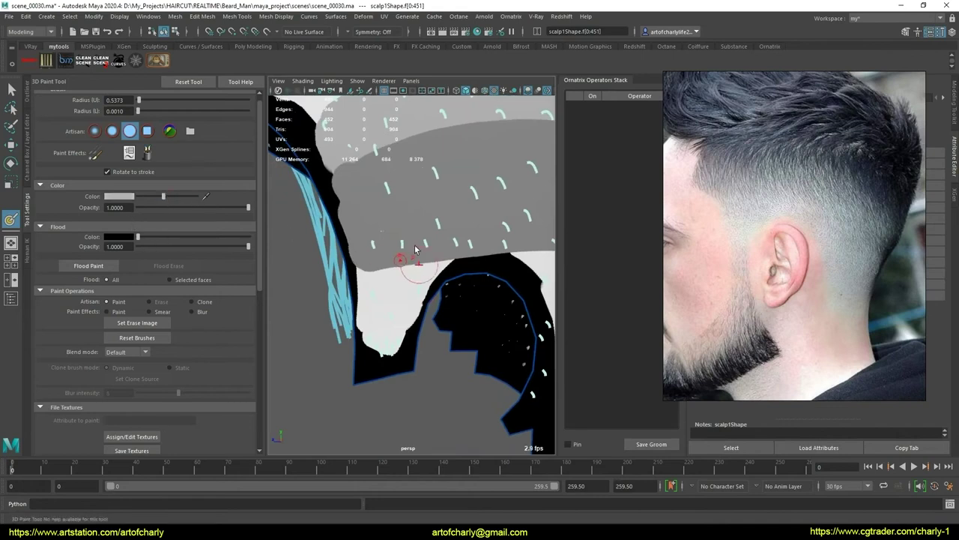
Paint near-black patches and a dark stripe over the lower scalp bands
mouse_move(440, 241)
left_mouse_down("alt")
mouse_move(382, 266)
mouse_move(370, 291)
mouse_move(420, 296)
mouse_move(446, 270)
mouse_move(447, 246)
mouse_move(478, 268)
mouse_move(468, 279)
mouse_move(533, 301)
mouse_move(498, 264)
mouse_move(395, 284)
mouse_move(342, 279)
mouse_move(487, 288)
mouse_move(318, 251)
mouse_move(373, 260)
left_mouse_up("alt")
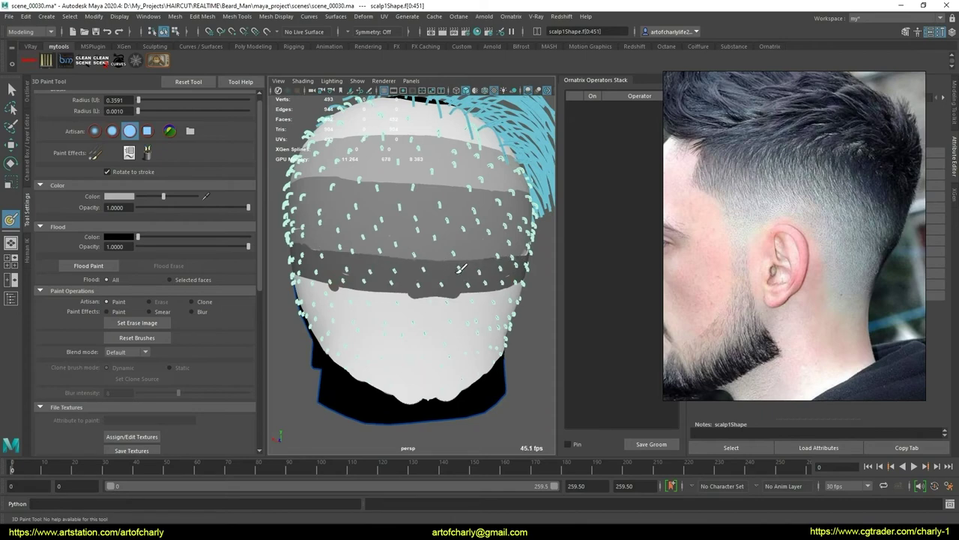
left_click_drag(347, 295, 407, 278, "alt")
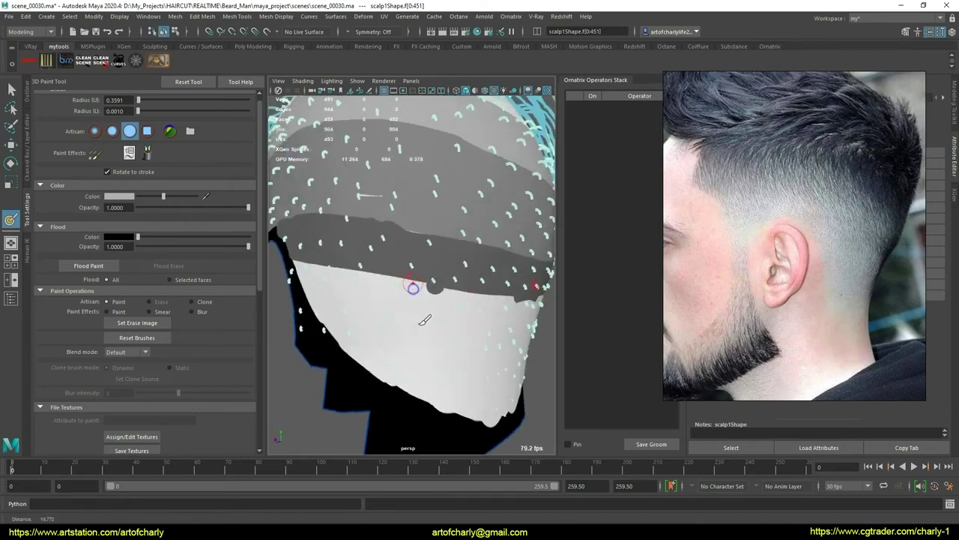
scroll(418, 309, "up", 3)
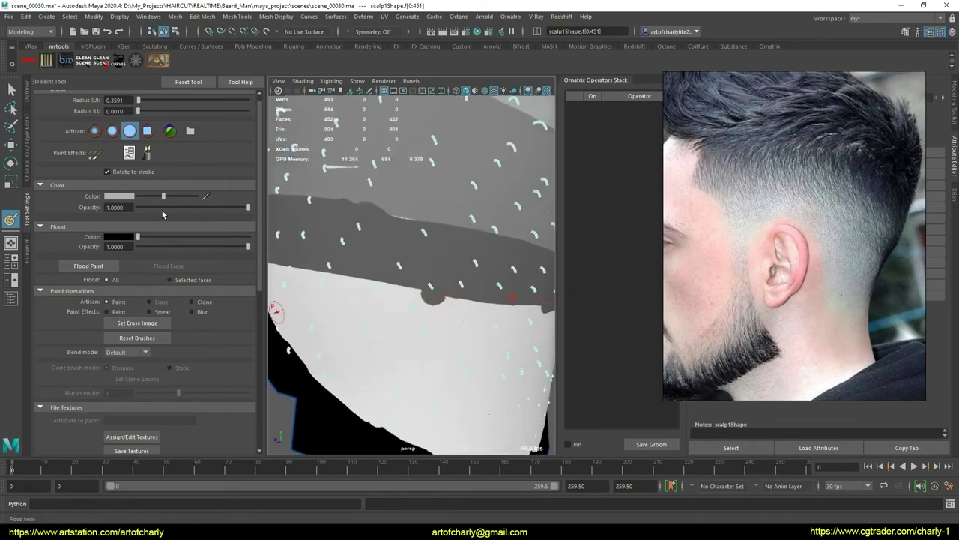
mouse_move(308, 230)
left_mouse_down("alt")
mouse_move(409, 257)
mouse_move(392, 275)
mouse_move(346, 264)
mouse_move(415, 279)
mouse_move(449, 264)
mouse_move(321, 248)
mouse_move(414, 291)
mouse_move(315, 283)
left_mouse_up("alt")
scroll(392, 277, "up", 2)
scroll(360, 272, "up", 2)
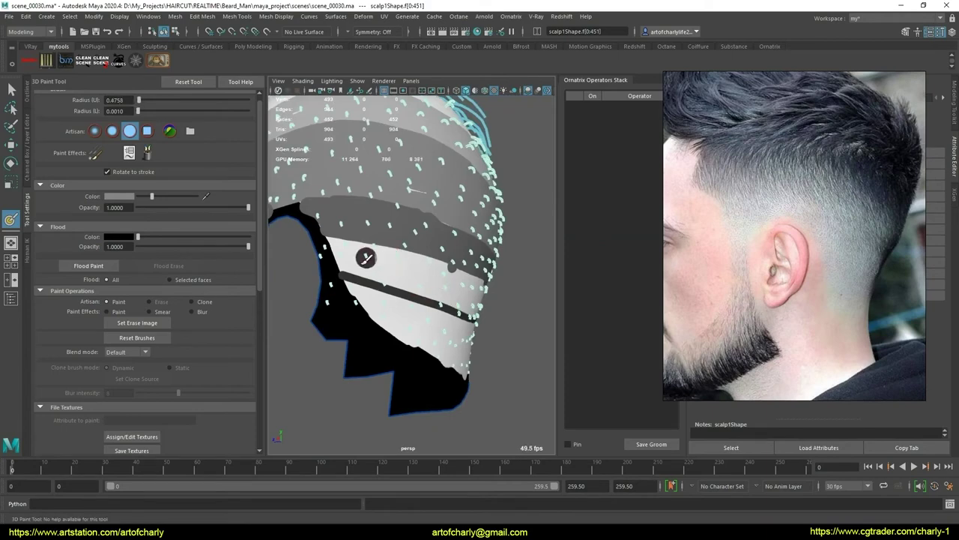
mouse_move(366, 258)
left_mouse_down()
mouse_move(359, 261)
mouse_move(470, 268)
left_mouse_up()
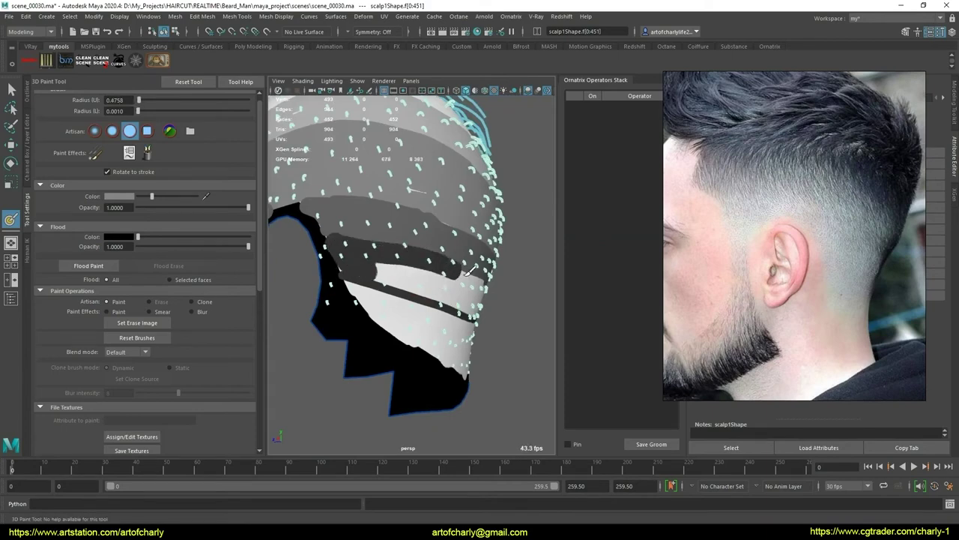
mouse_move(425, 288)
left_mouse_down("alt")
mouse_move(398, 276)
mouse_move(496, 296)
left_mouse_up("alt")
mouse_move(412, 284)
left_mouse_down()
mouse_move(461, 307)
mouse_move(521, 318)
mouse_move(450, 306)
left_mouse_up()
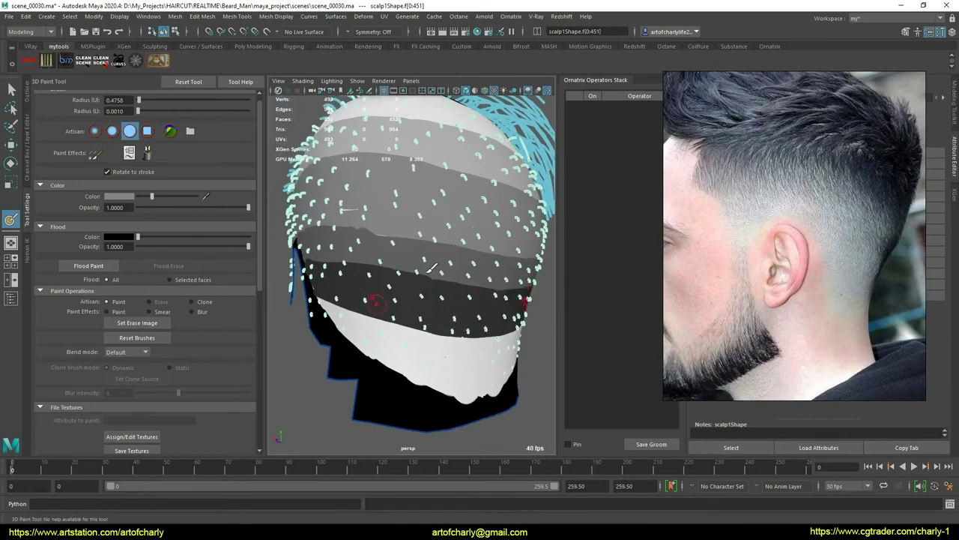
Tumble around the back and sides of the head to inspect the dark lower band
left_click_drag(432, 267, 408, 288, "alt")
mouse_move(409, 288)
right_mouse_down("alt")
mouse_move(403, 295)
mouse_move(418, 268)
right_mouse_up("alt")
left_click_drag(418, 267, 420, 264, "alt")
right_click_drag(420, 264, 420, 262, "alt")
left_click_drag(419, 261, 414, 270, "alt")
right_click_drag(413, 269, 405, 278, "alt")
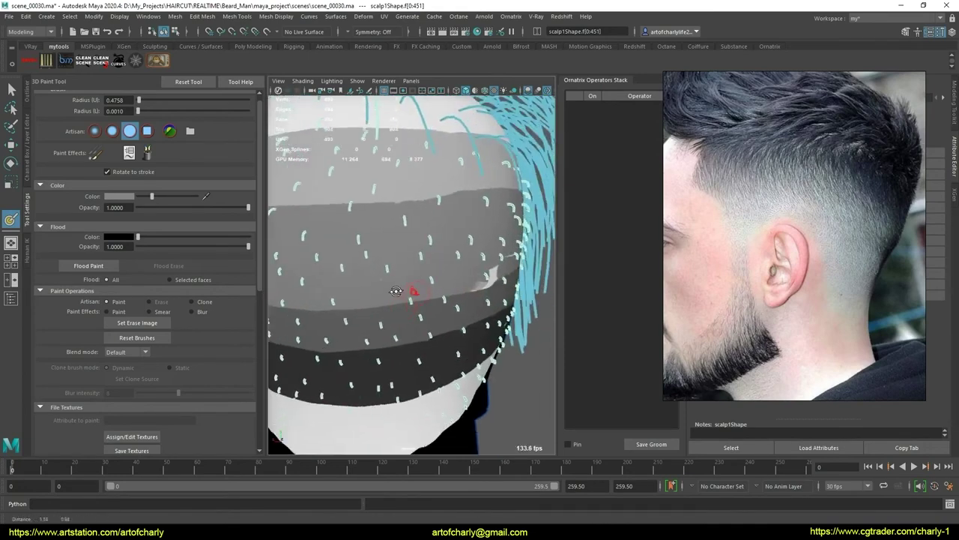
left_click_drag(404, 279, 341, 264, "alt")
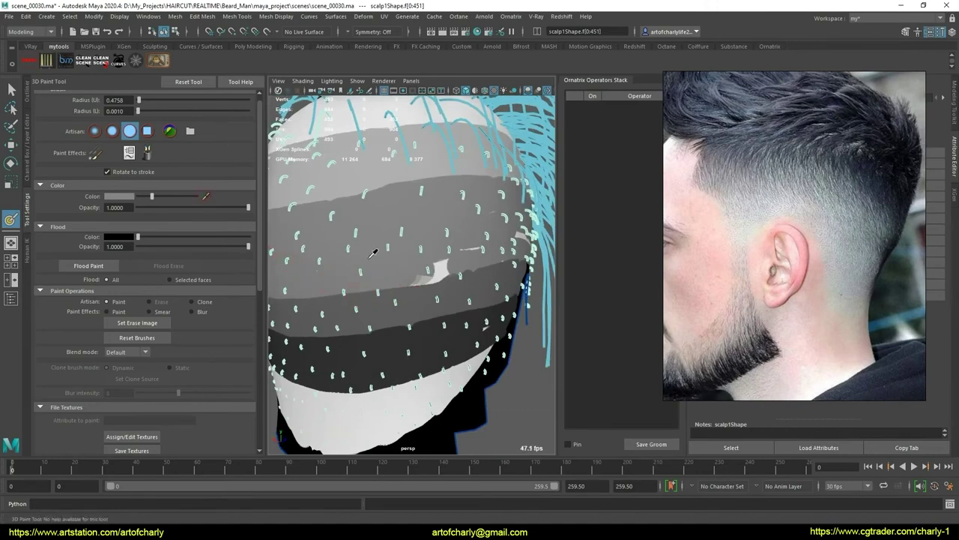
mouse_move(403, 255)
left_mouse_down("alt")
mouse_move(382, 273)
mouse_move(341, 269)
left_mouse_up("alt")
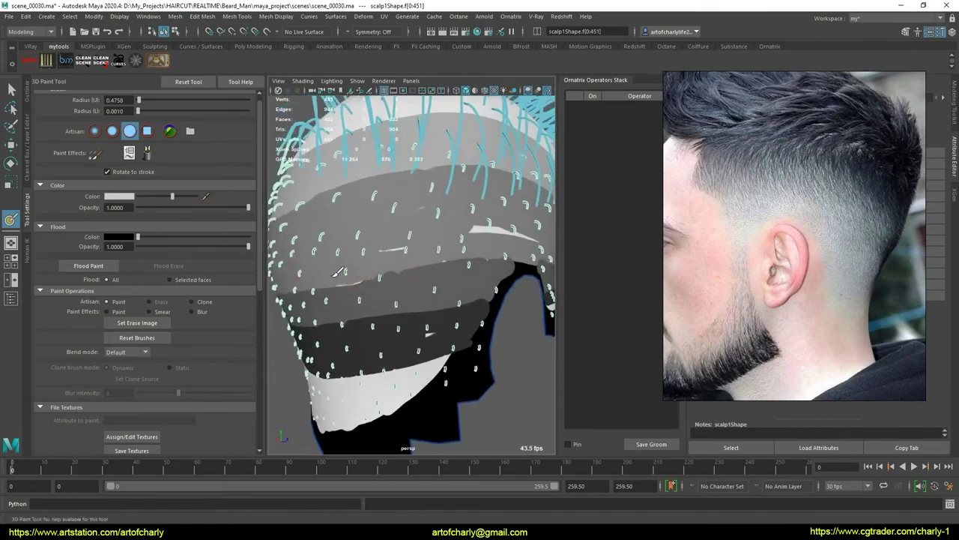
left_click_drag(435, 248, 421, 240, "alt")
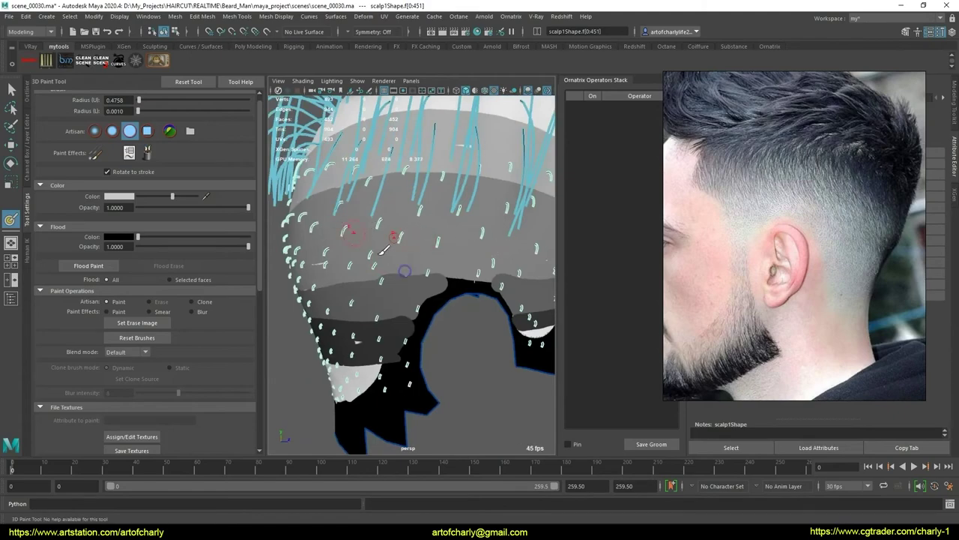
right_click_drag(383, 251, 405, 250, "alt")
mouse_move(404, 249)
left_mouse_down("alt")
mouse_move(442, 247)
mouse_move(466, 289)
left_mouse_up("alt")
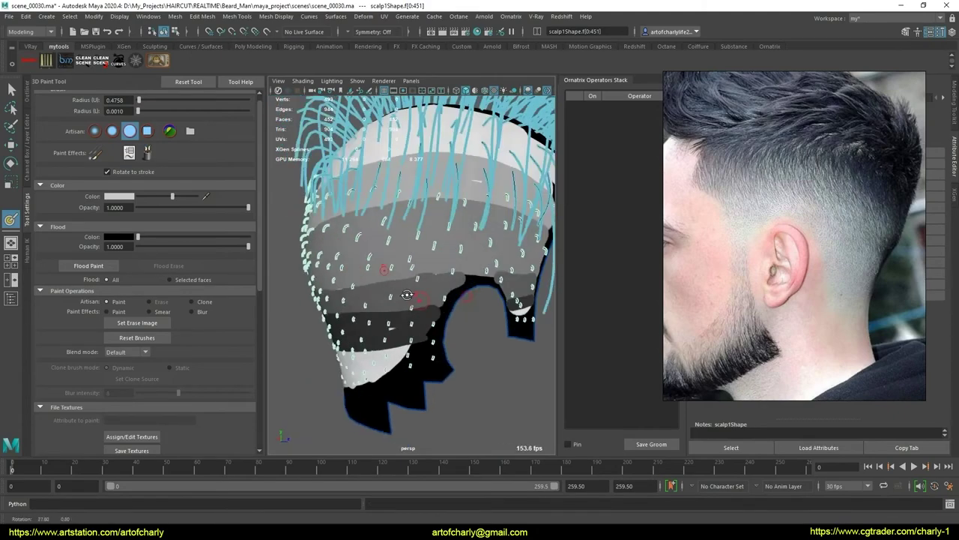
mouse_move(415, 287)
left_mouse_down("alt")
mouse_move(420, 276)
mouse_move(400, 309)
mouse_move(384, 276)
left_mouse_up("alt")
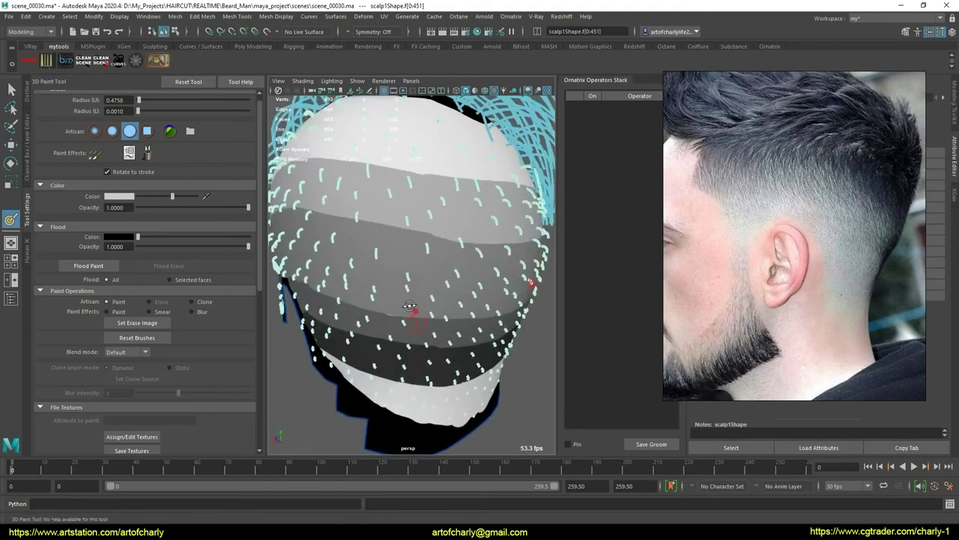
left_click_drag(432, 246, 405, 300, "alt")
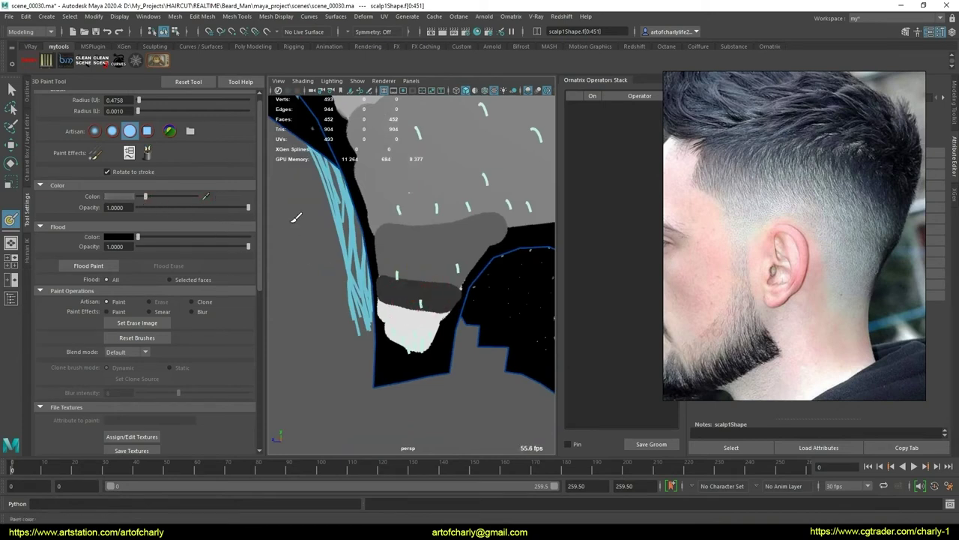
Reduce the brush radius to 0.2972 and darken the white patch at the scalp's right edge
scroll(402, 274, "up", 2)
scroll(395, 285, "up", 2)
scroll(417, 320, "up", 3)
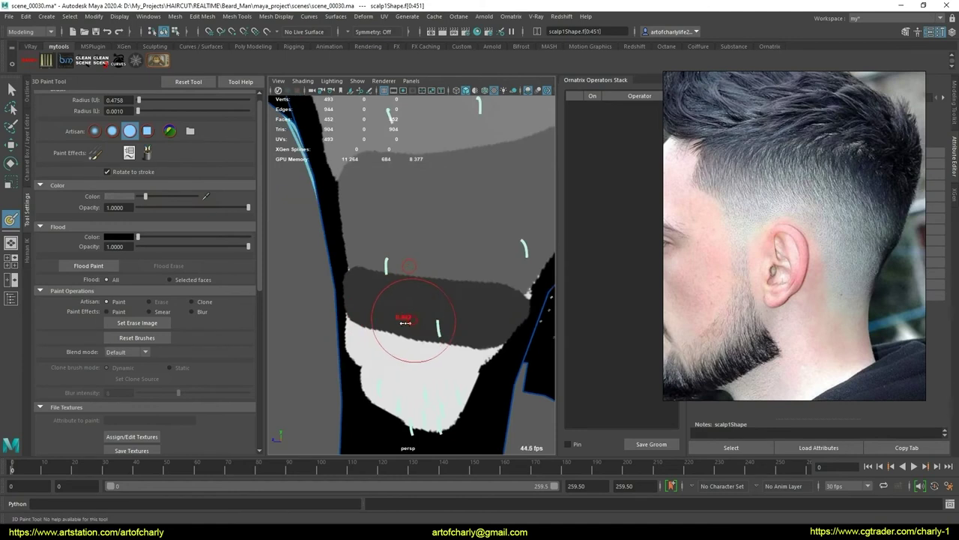
scroll(420, 307, "down", 2)
mouse_move(381, 257)
left_mouse_down()
mouse_move(367, 257)
mouse_move(425, 271)
mouse_move(418, 253)
mouse_move(483, 334)
mouse_move(536, 288)
mouse_move(469, 267)
mouse_move(524, 278)
left_mouse_up()
left_click_drag(442, 282, 389, 277, "alt")
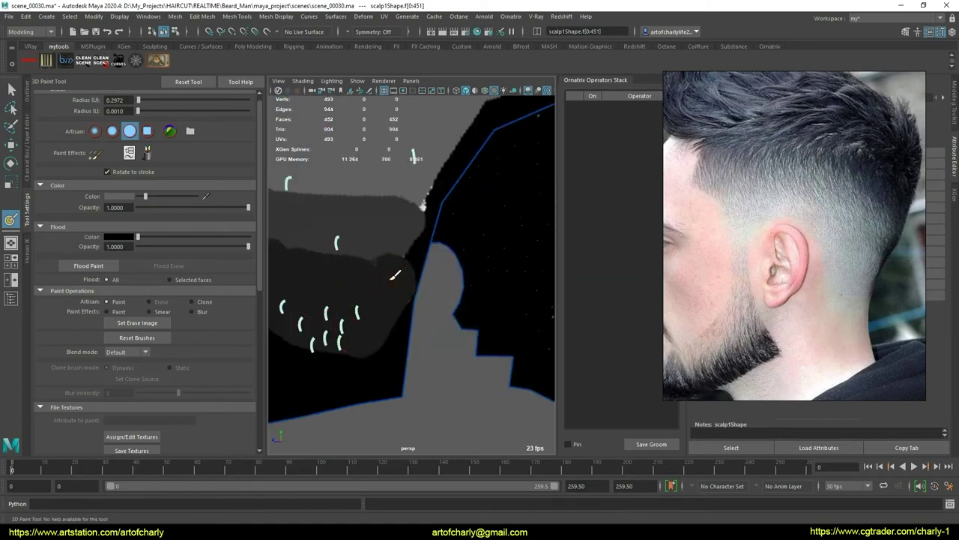
Paint over the white bumps and white band along the lower edge in dark
mouse_move(395, 279)
left_mouse_down("alt")
mouse_move(367, 246)
mouse_move(507, 338)
mouse_move(420, 314)
left_mouse_up("alt")
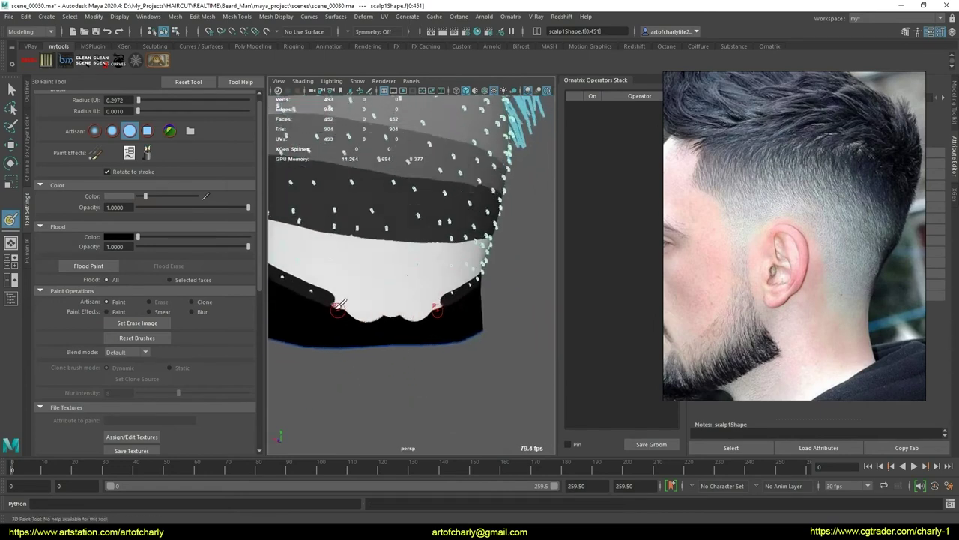
left_click_drag(337, 304, 388, 308)
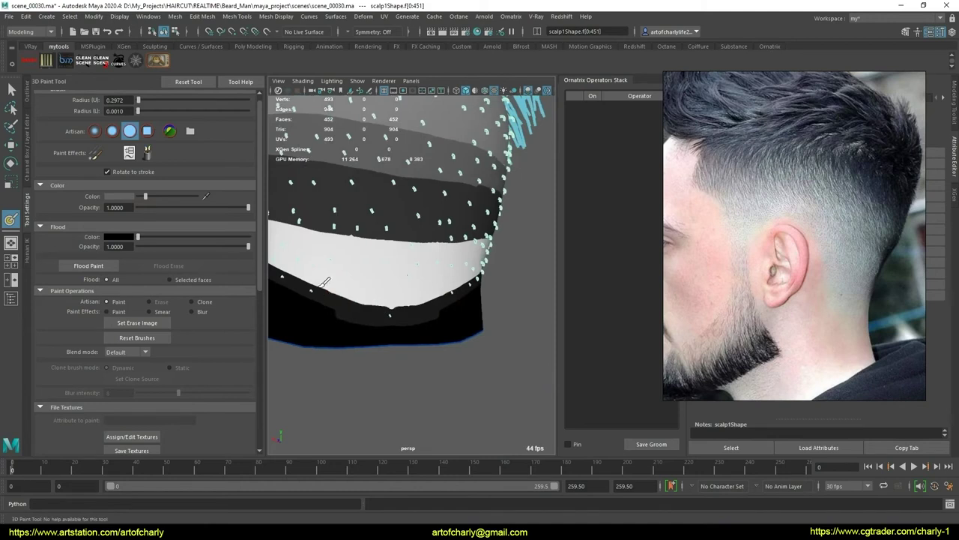
mouse_move(324, 282)
left_mouse_down("alt")
mouse_move(390, 284)
mouse_move(397, 330)
mouse_move(391, 262)
mouse_move(329, 255)
mouse_move(375, 318)
mouse_move(386, 284)
mouse_move(416, 335)
mouse_move(442, 296)
mouse_move(405, 279)
mouse_move(457, 265)
mouse_move(435, 279)
mouse_move(419, 273)
left_mouse_up("alt")
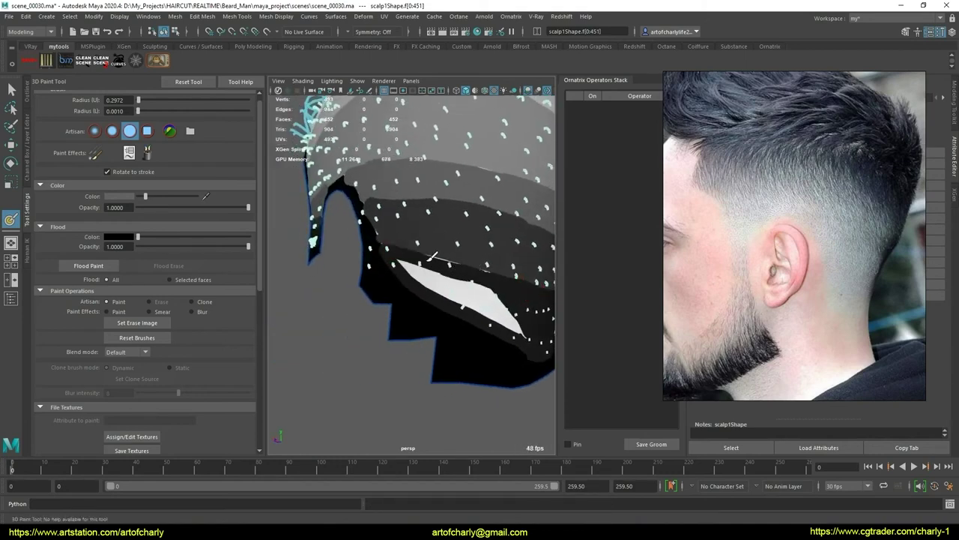
mouse_move(524, 318)
left_mouse_down()
mouse_move(406, 264)
mouse_move(494, 294)
left_mouse_up()
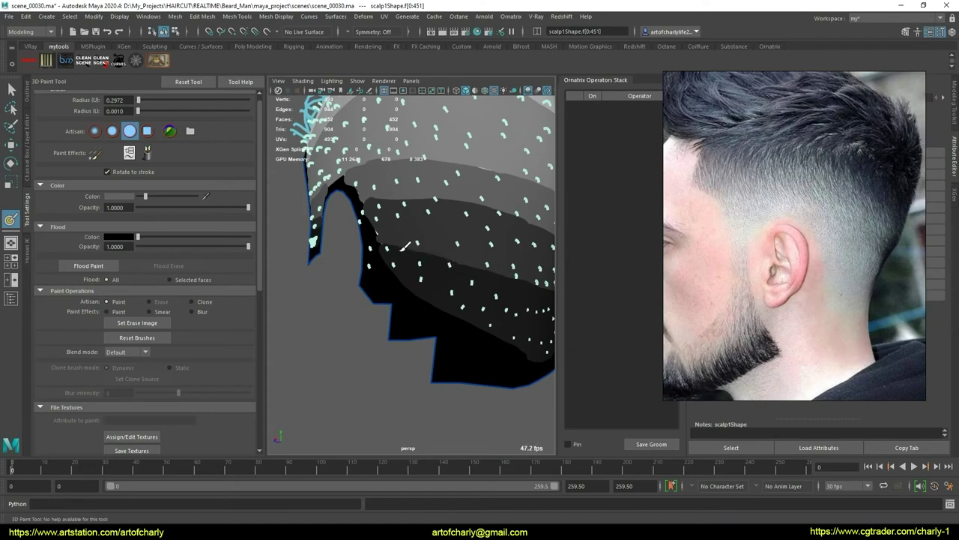
Save the painted length map texture
left_click_drag(481, 306, 419, 311, "alt")
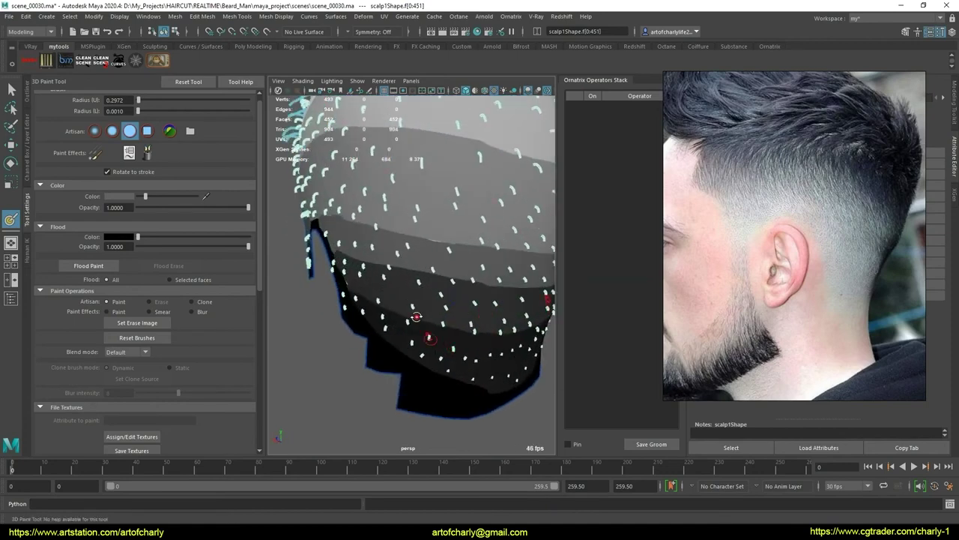
scroll(383, 317, "up", 3)
left_click_drag(254, 270, 262, 360)
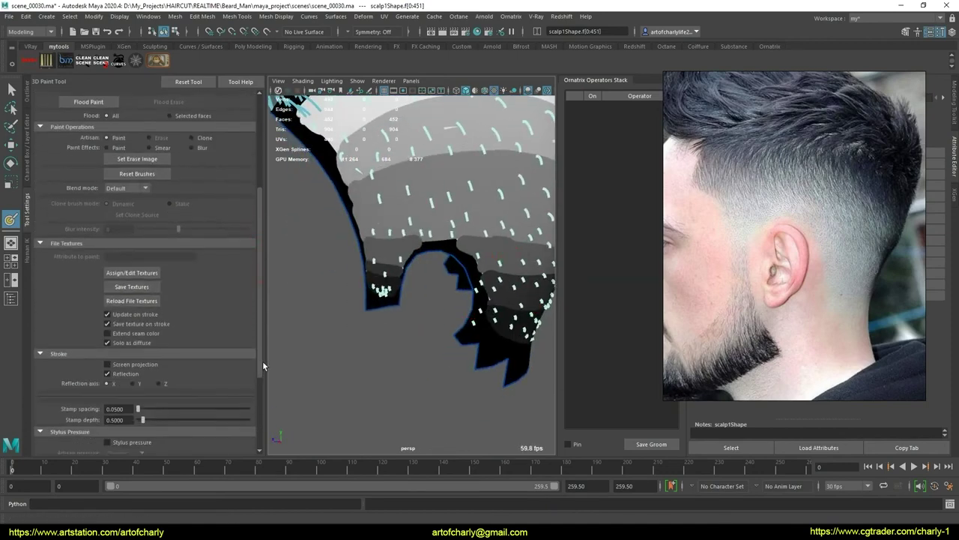
left_click(131, 262)
left_click_drag(389, 313, 368, 260, "alt")
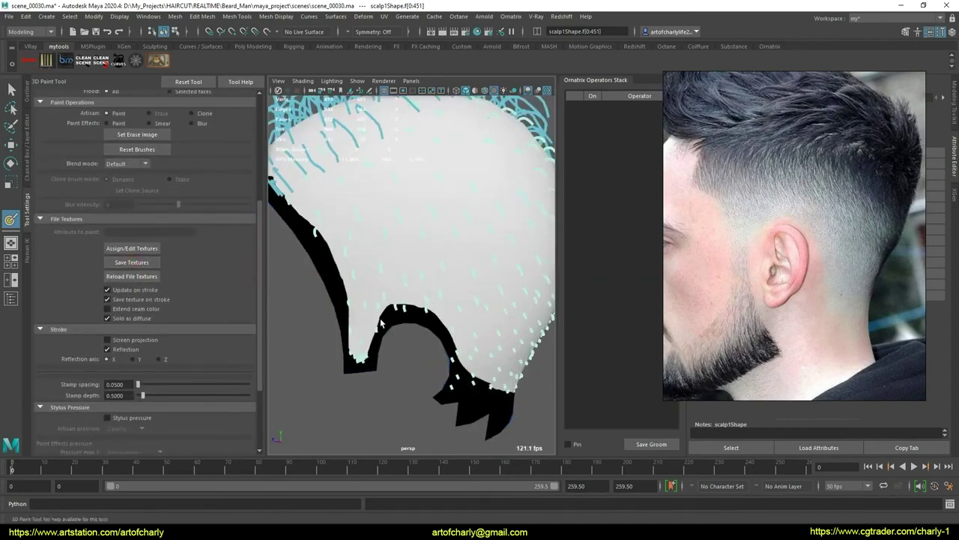
Exit painting, switch to shaded display, and select the hair object
key("q")
key("5")
left_click(367, 255)
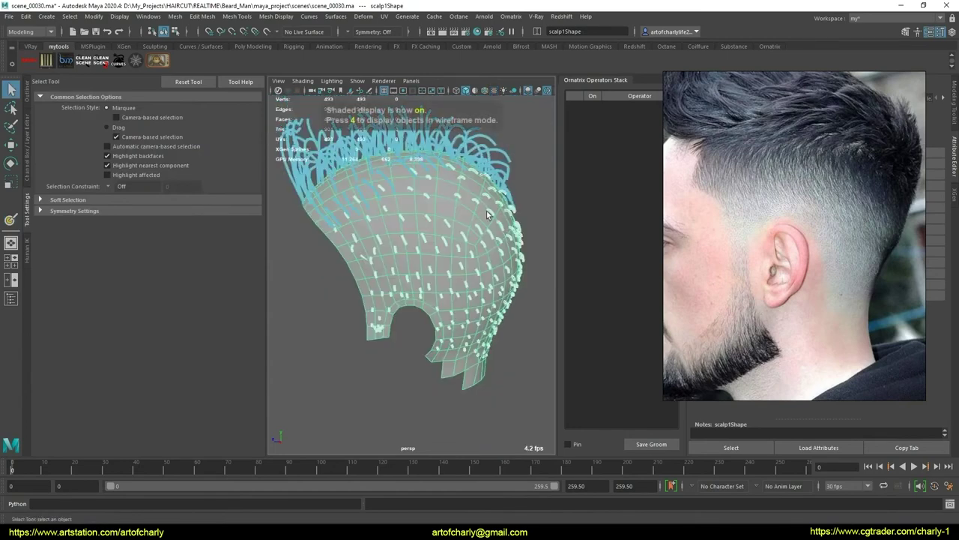
mouse_move(756, 169)
left_mouse_down()
mouse_move(75, 207)
mouse_move(34, 197)
left_mouse_up()
Enable HairFromGuides1 and Length1 to show rendered hair, then open the length texture node
left_click(628, 289)
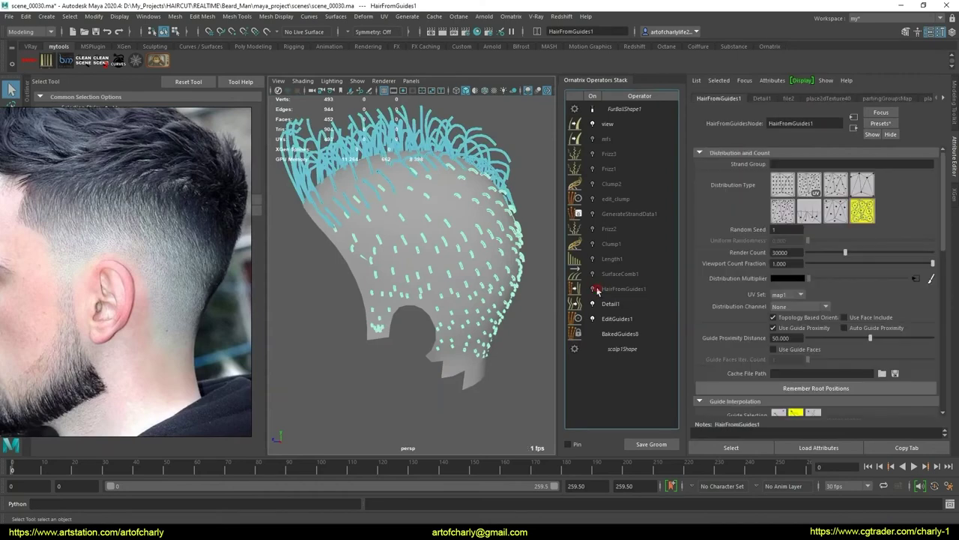
left_click(593, 290)
scroll(492, 299, "up", 2)
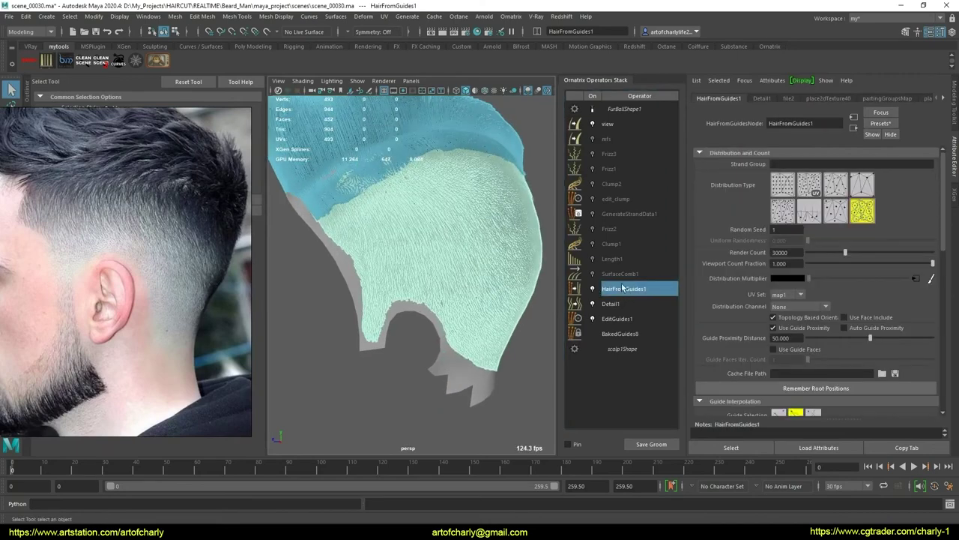
left_click(619, 273)
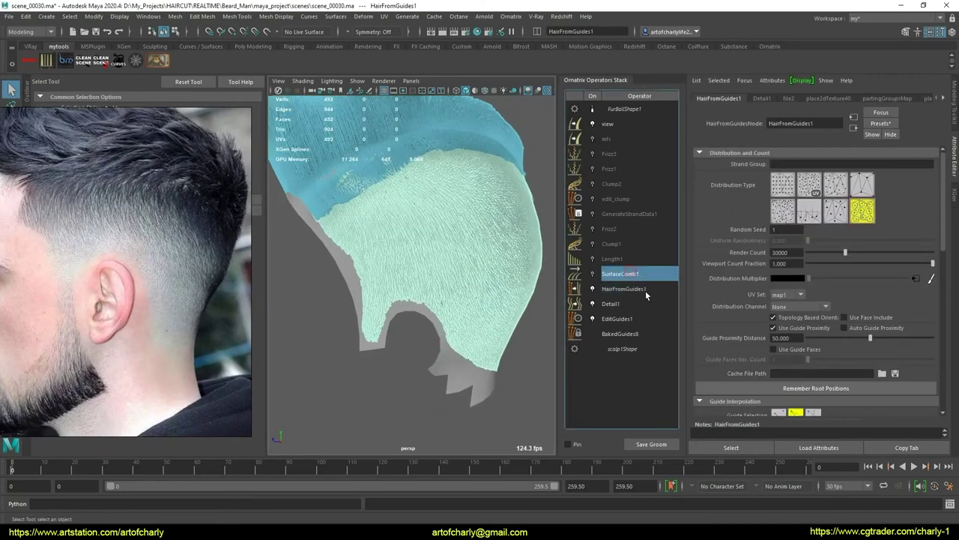
left_click(618, 259)
left_click(593, 259)
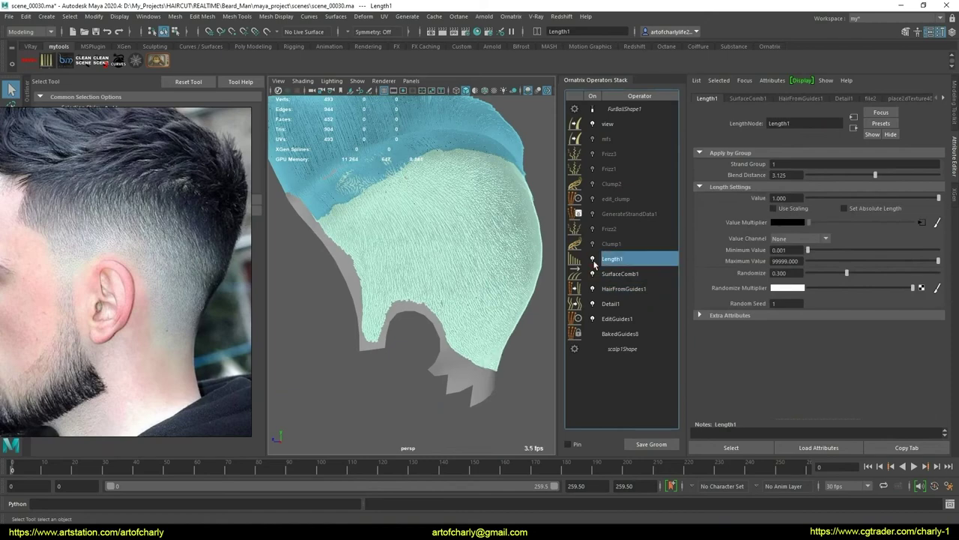
left_click(593, 125)
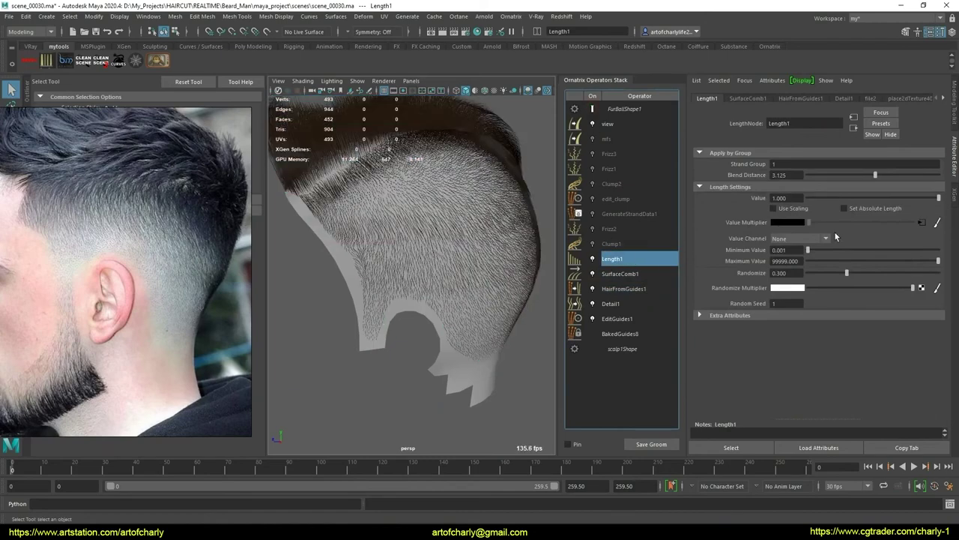
left_click(923, 223)
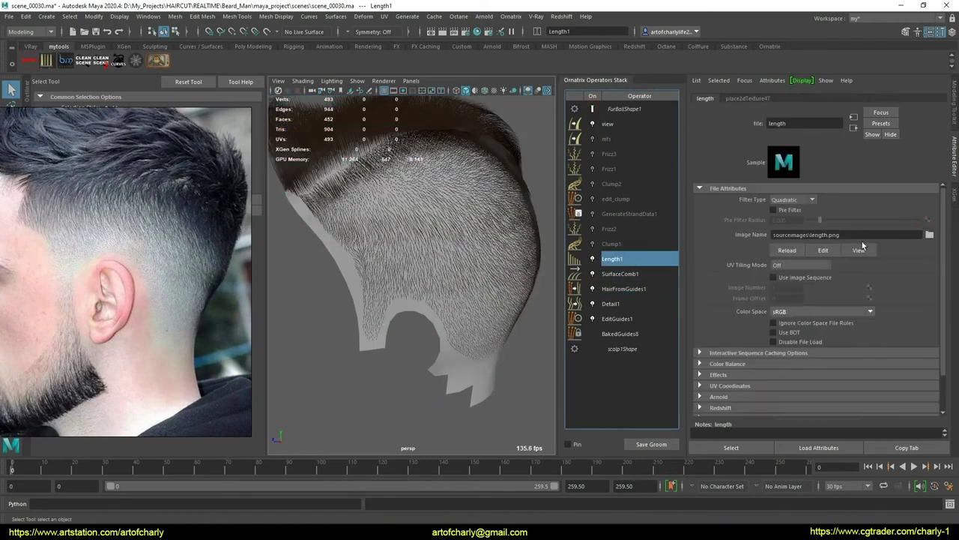
Load length.png as the length texture's image file
left_click(929, 235)
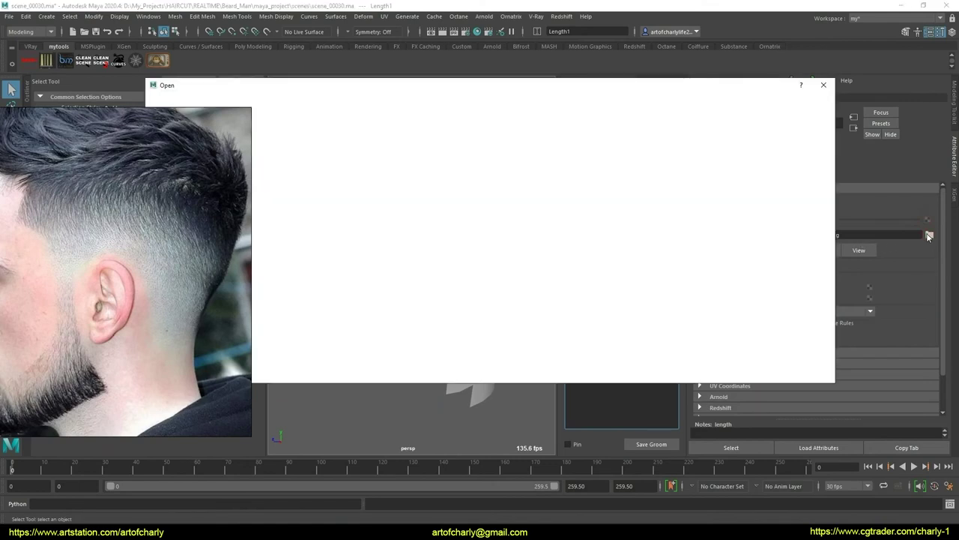
left_click_drag(445, 87, 560, 99)
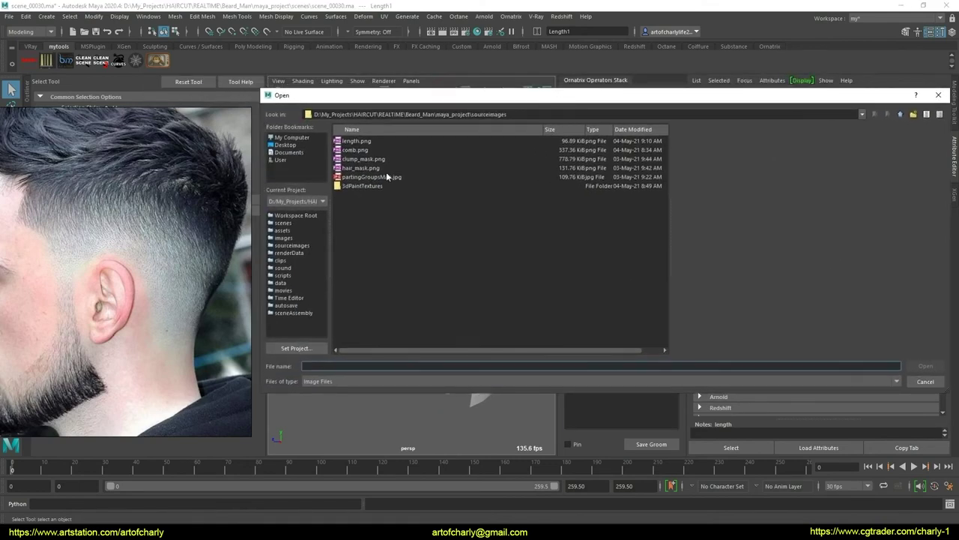
double_click(356, 141)
mouse_move(477, 246)
left_mouse_down("alt")
mouse_move(488, 240)
mouse_move(467, 235)
left_mouse_up("alt")
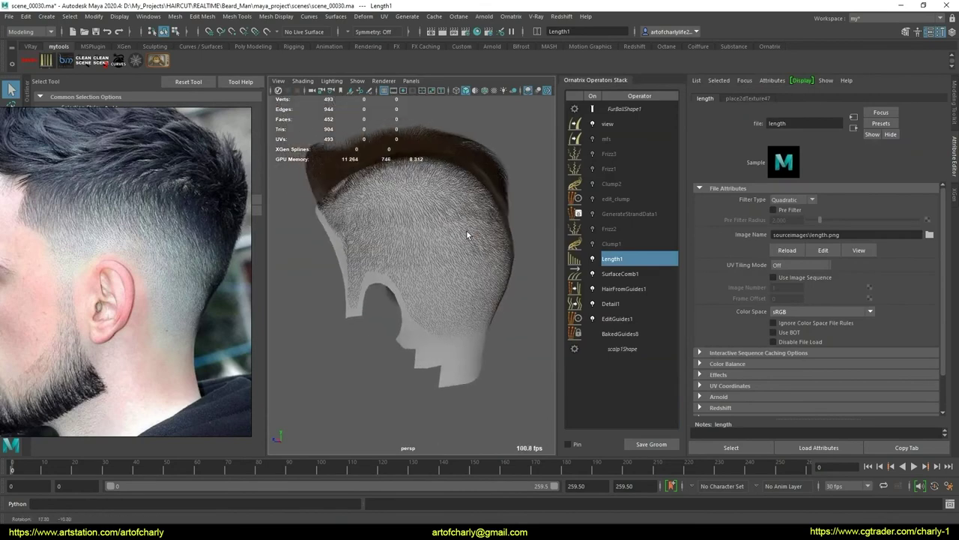
Preview length.png in FCheck, close it, and view the faded haircut
left_click(858, 250)
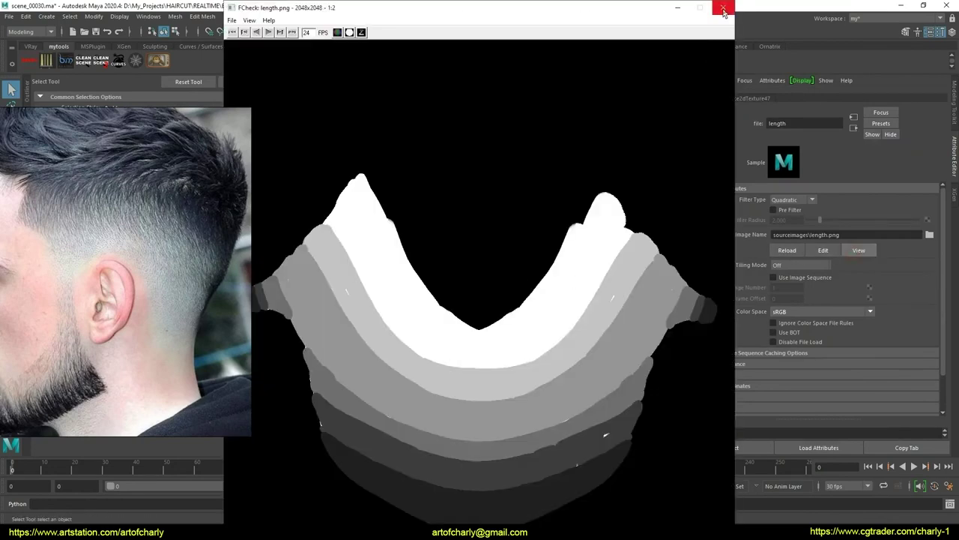
left_click(722, 8)
scroll(405, 299, "up", 3)
scroll(393, 322, "up", 3)
mouse_move(393, 319)
left_mouse_down("alt")
mouse_move(368, 317)
mouse_move(368, 299)
mouse_move(355, 301)
mouse_move(402, 280)
mouse_move(357, 278)
mouse_move(464, 277)
mouse_move(437, 306)
mouse_move(463, 355)
mouse_move(481, 365)
mouse_move(461, 359)
mouse_move(413, 308)
mouse_move(376, 337)
mouse_move(396, 307)
mouse_move(408, 318)
mouse_move(375, 228)
mouse_move(392, 317)
mouse_move(414, 303)
left_mouse_up("alt")
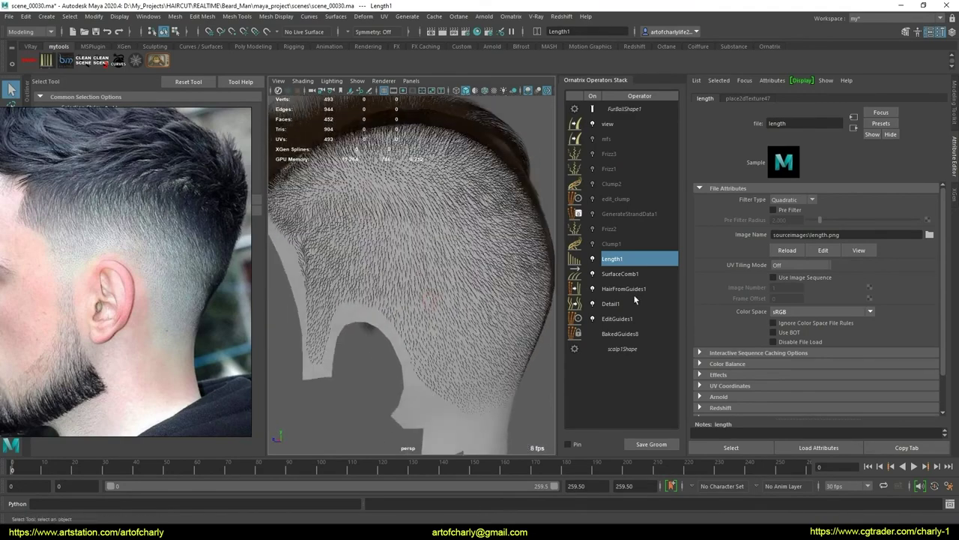
left_click(623, 289)
double_click(783, 252)
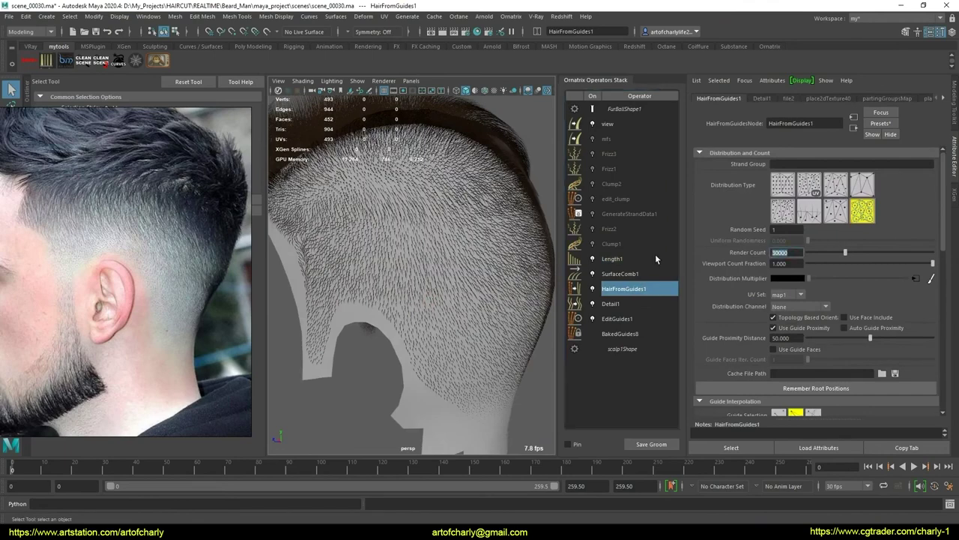
key("BackSpace")
type("100")
type("000")
key("Return")
left_click_drag(375, 291, 454, 258, "alt")
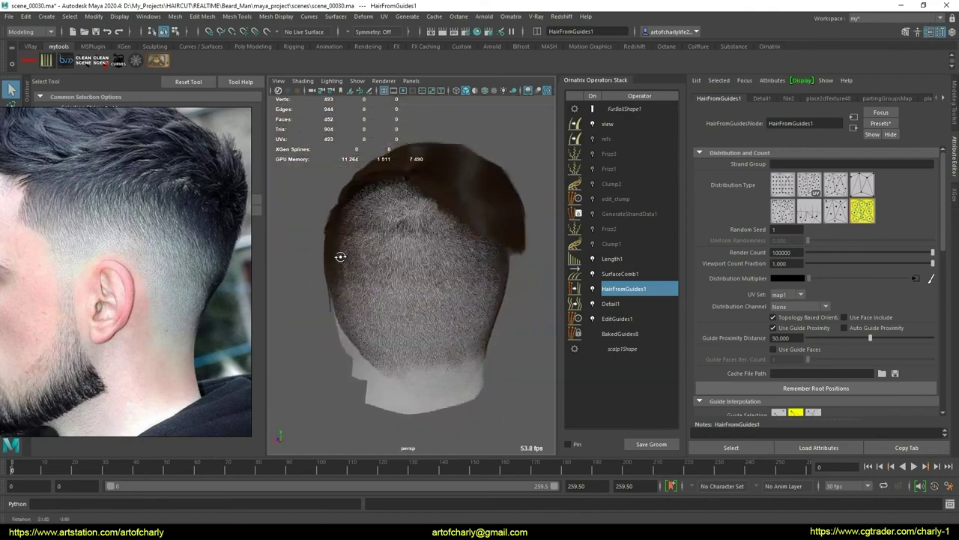
mouse_move(455, 259)
right_mouse_down("alt")
mouse_move(425, 299)
mouse_move(381, 278)
right_mouse_up("alt")
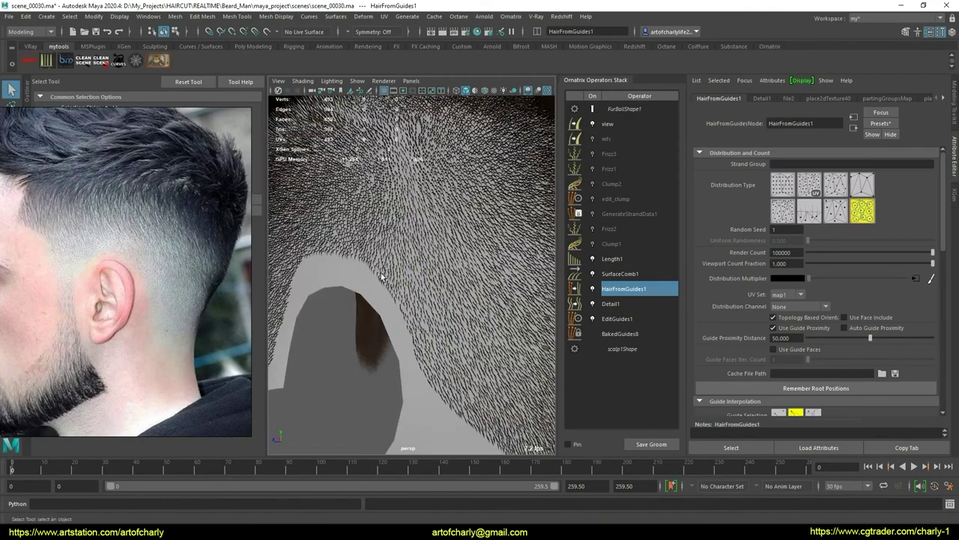
right_click_drag(437, 324, 368, 295, "alt")
left_click_drag(368, 295, 386, 268, "alt")
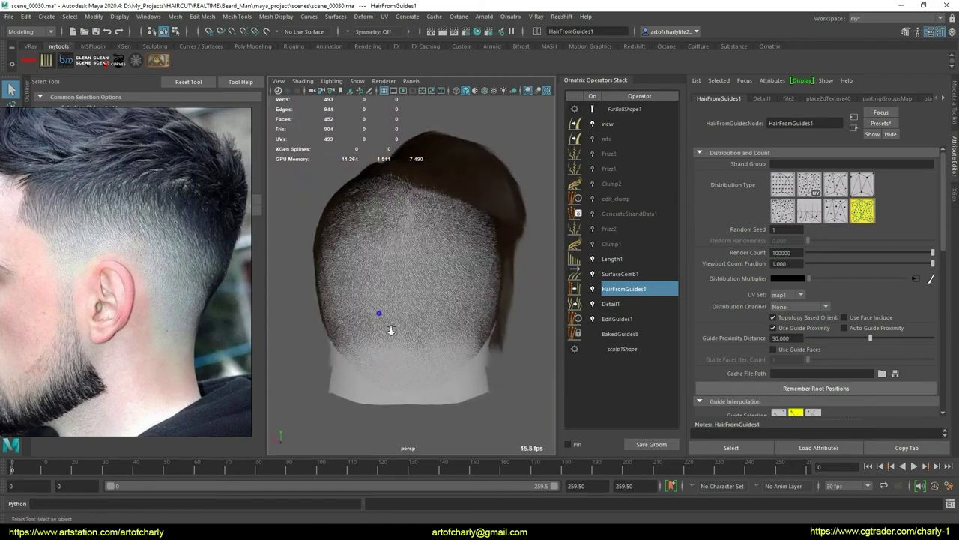
right_click_drag(386, 268, 424, 303, "alt")
left_click_drag(423, 303, 350, 356, "alt")
mouse_move(463, 349)
left_mouse_down("alt")
mouse_move(414, 337)
mouse_move(423, 339)
left_mouse_up("alt")
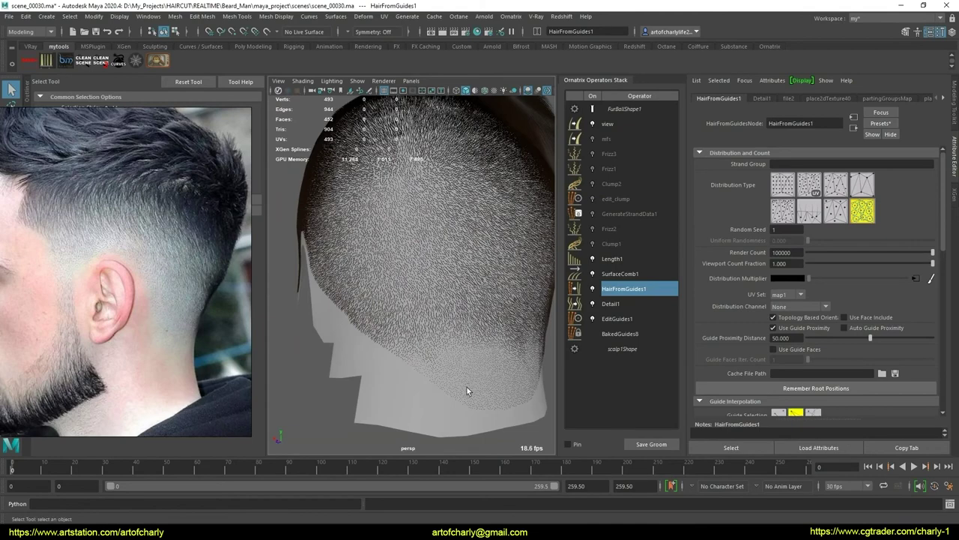
left_click_drag(430, 381, 425, 369, "alt")
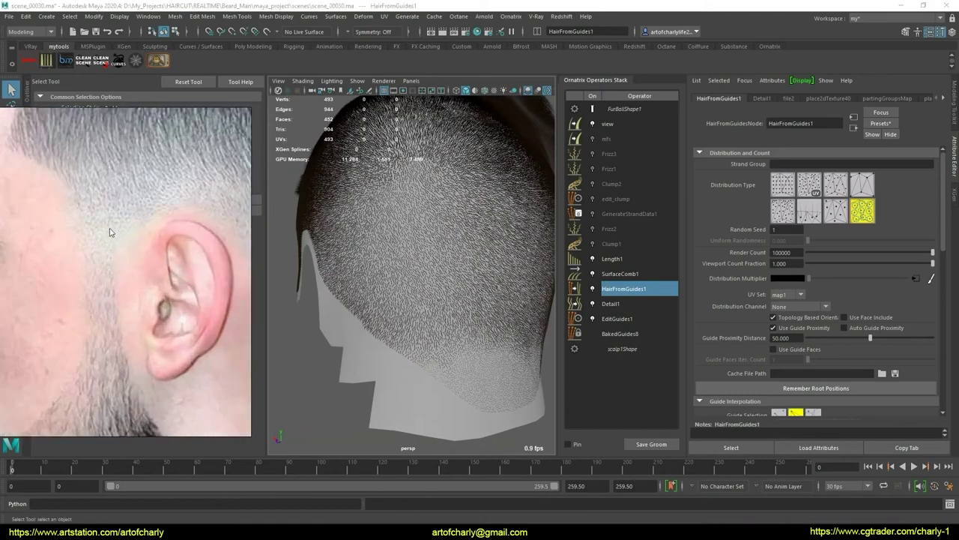
mouse_move(315, 248)
left_mouse_down("alt")
mouse_move(444, 266)
mouse_move(405, 262)
left_mouse_up("alt")
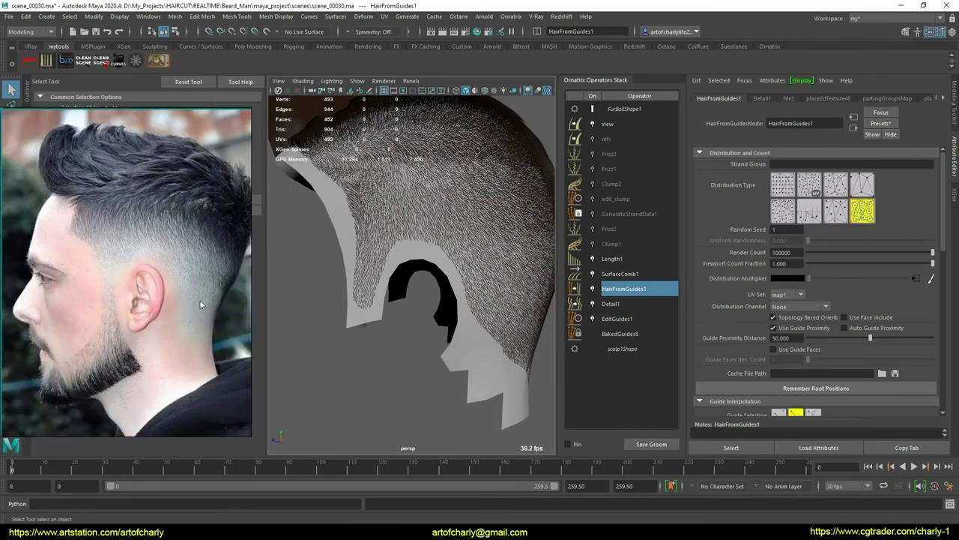
mouse_move(337, 239)
left_mouse_down("alt")
mouse_move(398, 239)
mouse_move(370, 223)
left_mouse_up("alt")
mouse_move(370, 223)
right_mouse_down("alt")
mouse_move(413, 312)
mouse_move(387, 280)
mouse_move(375, 231)
mouse_move(368, 261)
mouse_move(419, 276)
mouse_move(353, 239)
right_mouse_up("alt")
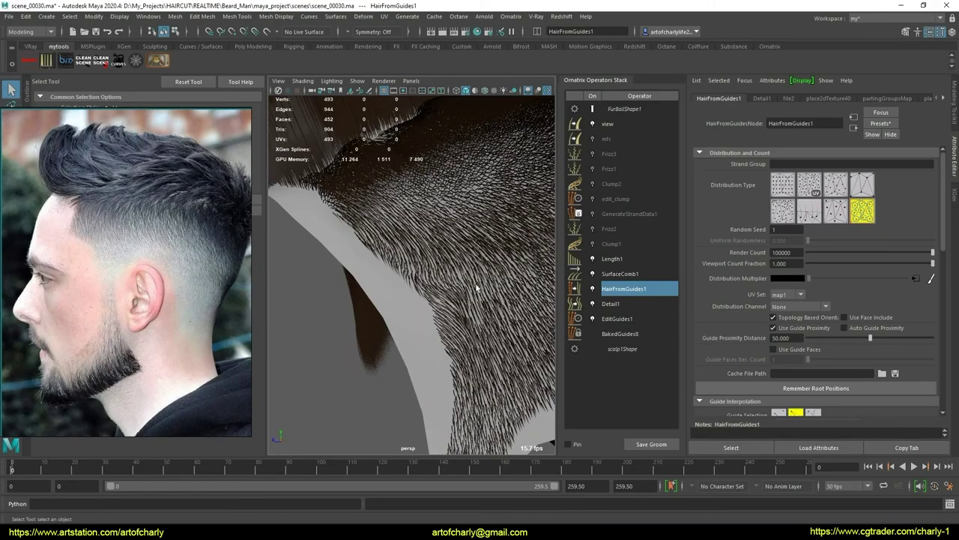
mouse_move(482, 337)
left_mouse_down("alt")
mouse_move(439, 262)
mouse_move(381, 249)
mouse_move(405, 247)
mouse_move(392, 233)
mouse_move(661, 295)
left_mouse_up("alt")
scroll(403, 263, "up", 3)
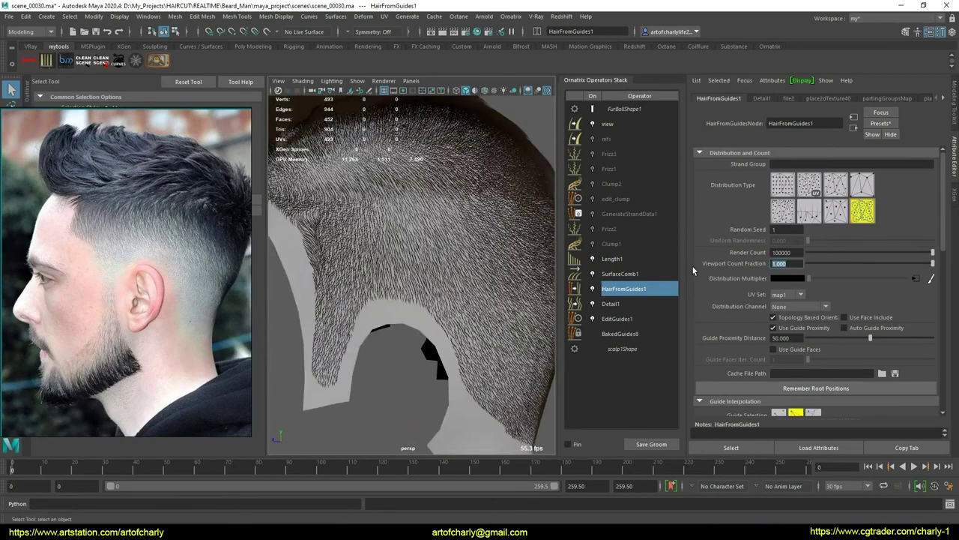
Disable SurfaceComb1 and HairFromGuides1, select Length1, and show the textured scalp length map
left_click(592, 274)
left_click(592, 289)
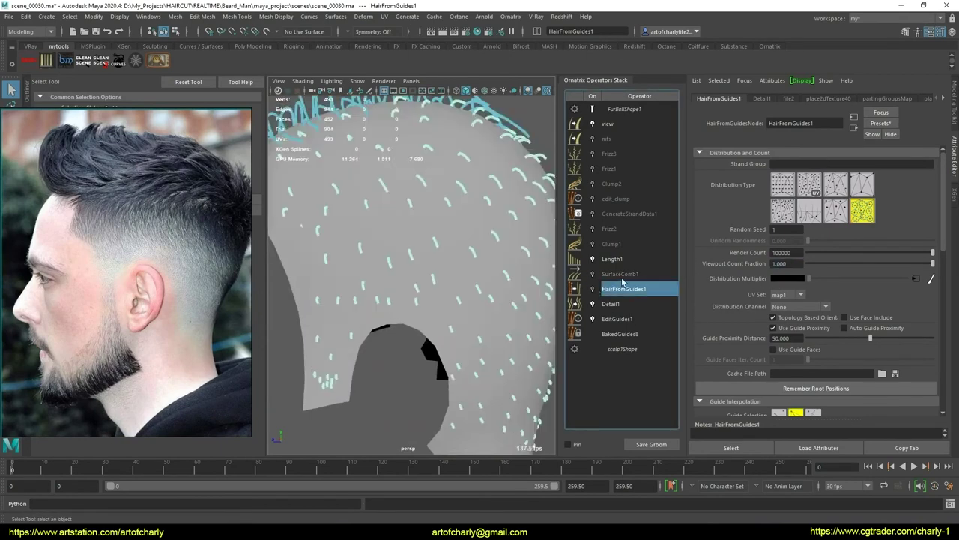
left_click(611, 258)
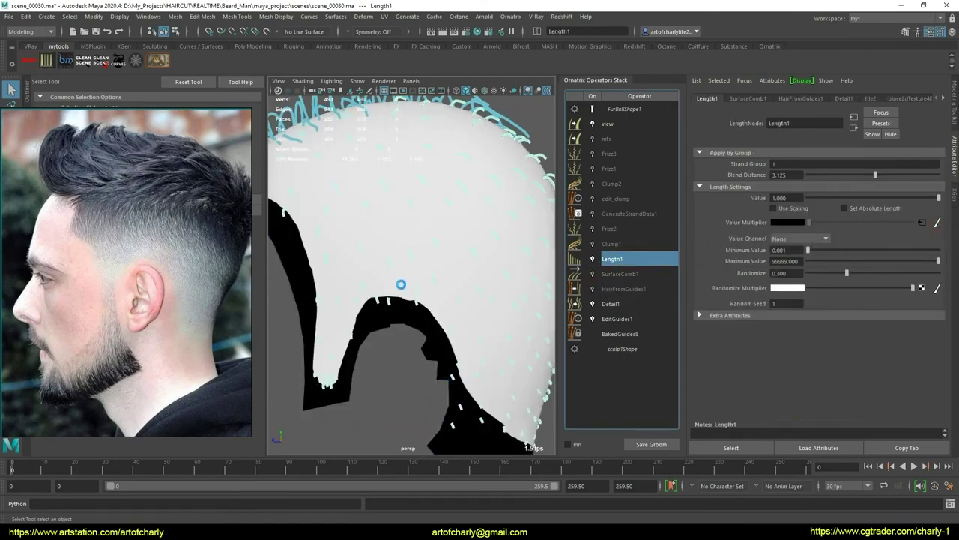
key("6")
scroll(413, 310, "down", 5)
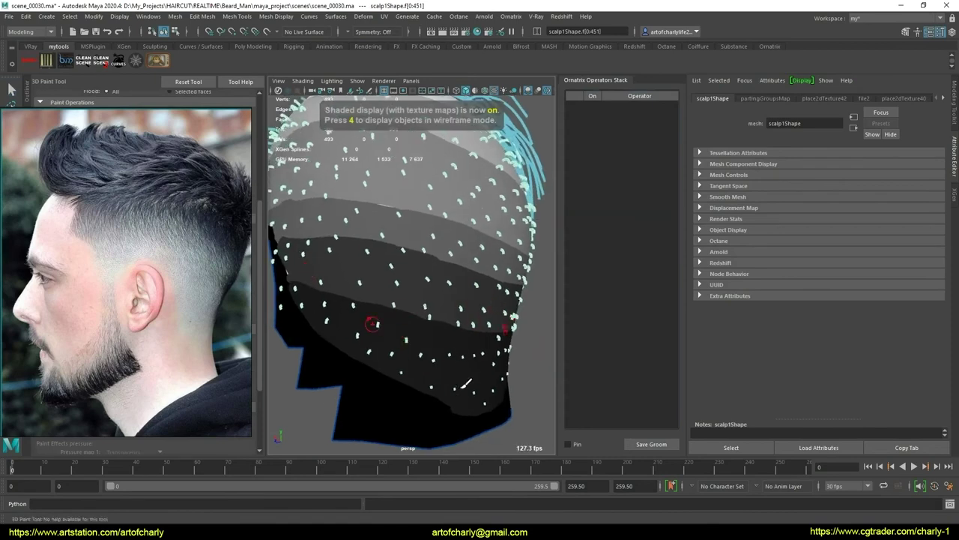
mouse_move(433, 337)
left_mouse_down("alt")
mouse_move(440, 314)
mouse_move(355, 262)
left_mouse_up("alt")
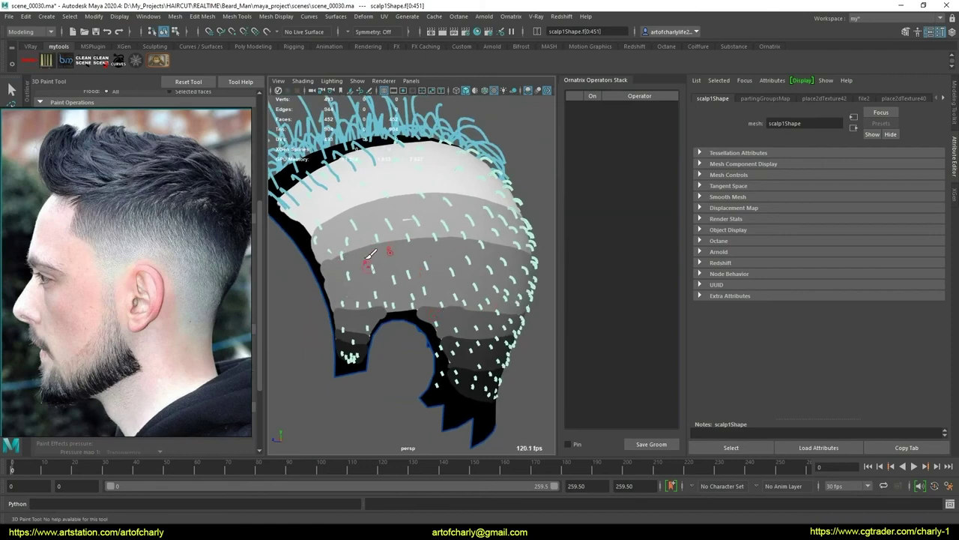
Zoom in on the scalp's length map to frame it for painting
scroll(418, 292, "up", 1)
scroll(427, 303, "up", 3)
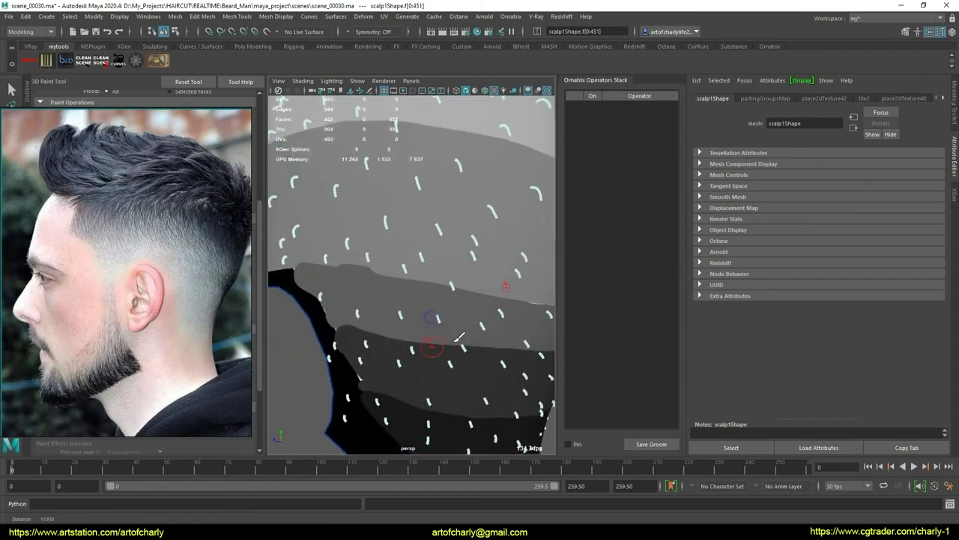
scroll(446, 324, "up", 2)
scroll(447, 330, "down", 2)
scroll(442, 318, "down", 1)
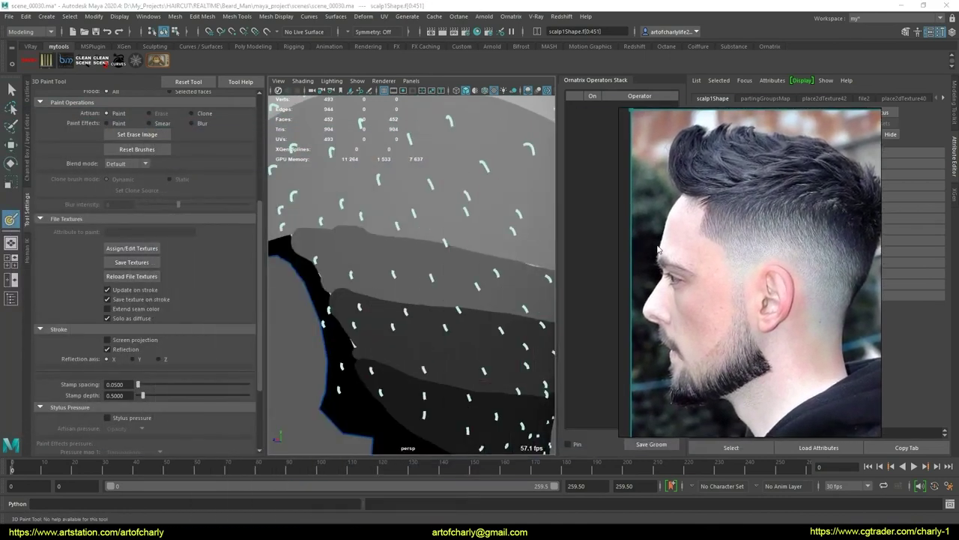
scroll(251, 221, "up", 2)
scroll(228, 191, "up", 2)
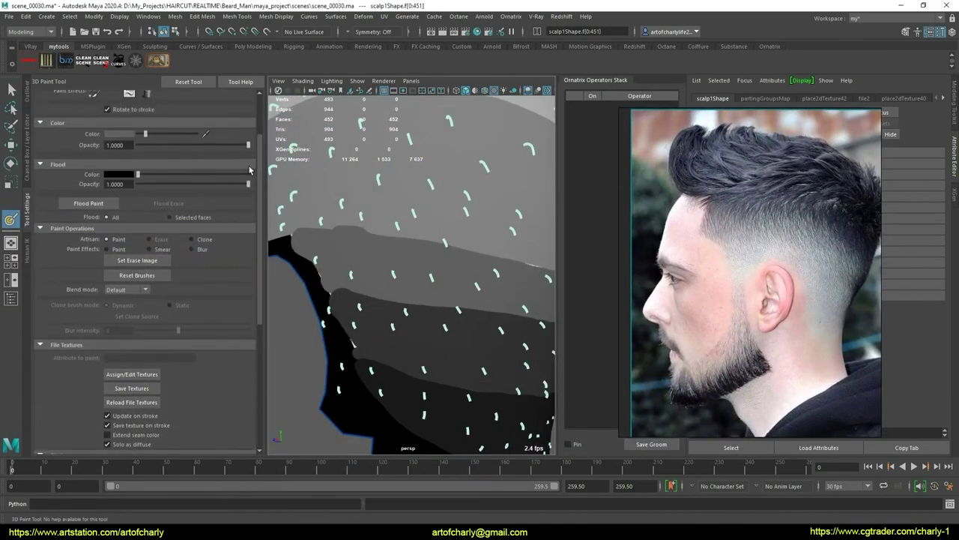
scroll(210, 161, "up", 2)
Paint black along the ear arch and across the side of the head
mouse_move(404, 375)
left_mouse_down("alt")
mouse_move(421, 334)
mouse_move(347, 286)
mouse_move(385, 306)
mouse_move(424, 304)
mouse_move(378, 270)
mouse_move(396, 314)
left_mouse_up("alt")
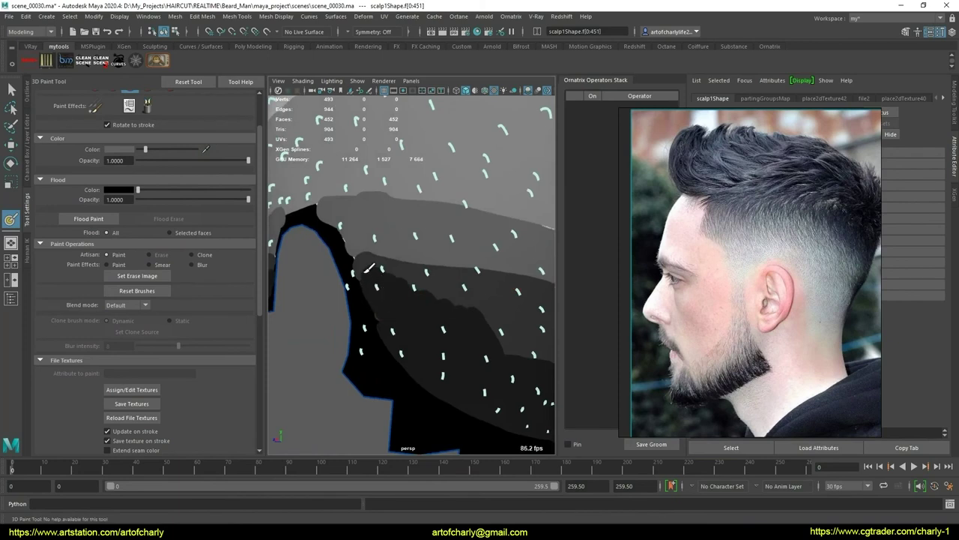
mouse_move(362, 257)
left_mouse_down("alt")
mouse_move(420, 300)
mouse_move(472, 289)
mouse_move(407, 239)
mouse_move(344, 241)
mouse_move(425, 246)
mouse_move(409, 232)
mouse_move(312, 238)
mouse_move(327, 280)
left_mouse_up("alt")
mouse_move(353, 331)
left_mouse_down()
mouse_move(382, 259)
mouse_move(375, 273)
mouse_move(358, 270)
mouse_move(346, 284)
left_mouse_up()
scroll(367, 254, "down", 2)
scroll(374, 255, "down", 3)
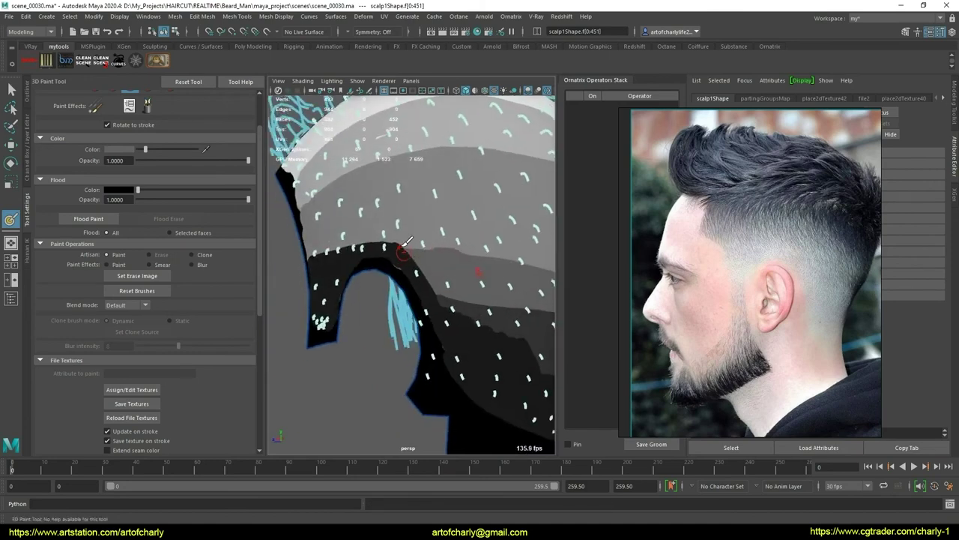
scroll(386, 258, "down", 2)
scroll(395, 260, "down", 3)
mouse_move(395, 261)
left_mouse_down("alt")
mouse_move(356, 252)
mouse_move(510, 275)
mouse_move(503, 321)
left_mouse_up("alt")
left_click_drag(454, 293, 462, 347)
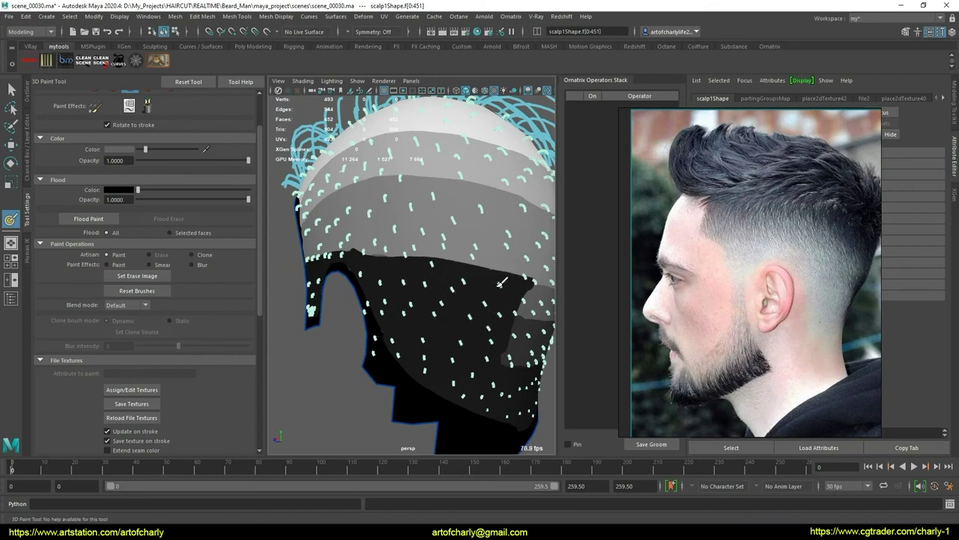
Paint a black stroke across the forehead
left_click_drag(407, 289, 413, 285, "alt")
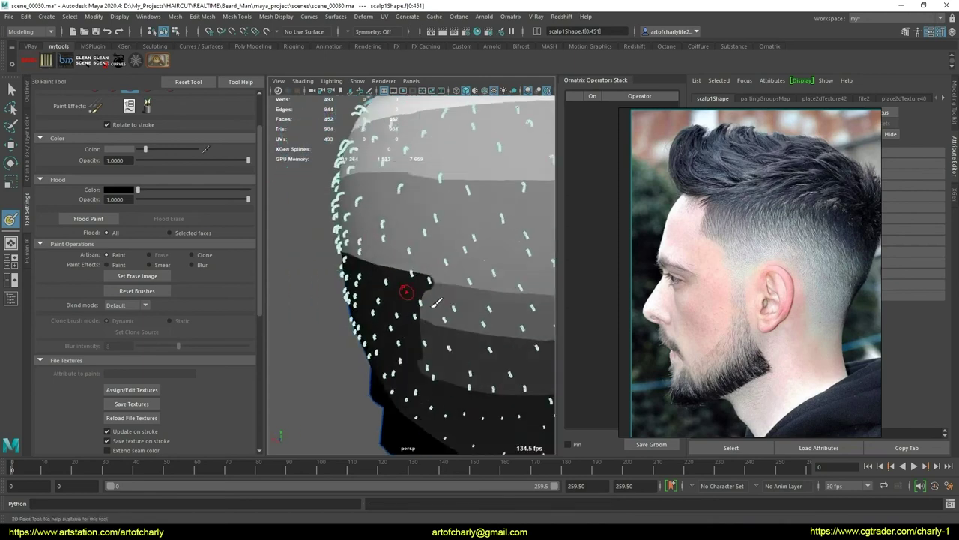
mouse_move(367, 253)
left_mouse_down()
mouse_move(502, 260)
mouse_move(450, 315)
mouse_move(381, 311)
mouse_move(439, 264)
mouse_move(460, 289)
mouse_move(433, 298)
left_mouse_up()
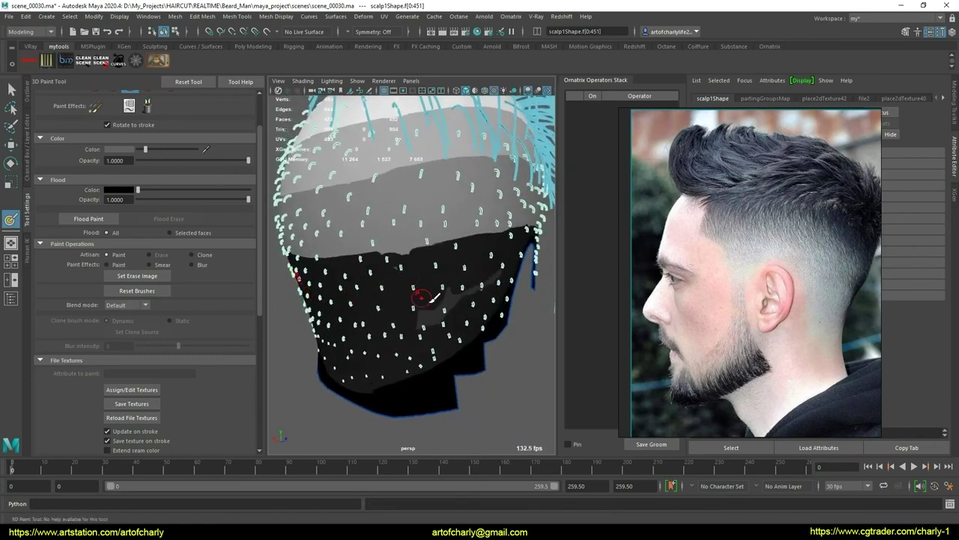
mouse_move(448, 264)
left_mouse_down("alt")
mouse_move(372, 327)
mouse_move(450, 319)
mouse_move(426, 231)
mouse_move(410, 298)
mouse_move(448, 295)
mouse_move(405, 304)
left_mouse_up("alt")
scroll(428, 283, "up", 3)
scroll(428, 283, "up", 2)
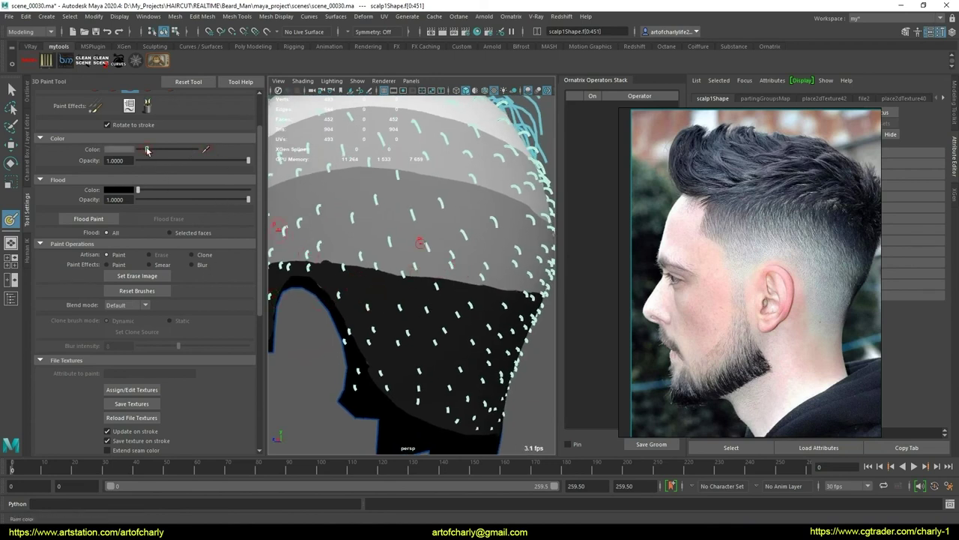
Paint black over the grey patch and grey band edge inside the black region
mouse_move(281, 228)
left_mouse_down("alt")
mouse_move(361, 279)
mouse_move(463, 286)
mouse_move(497, 259)
mouse_move(468, 203)
mouse_move(337, 235)
left_mouse_up("alt")
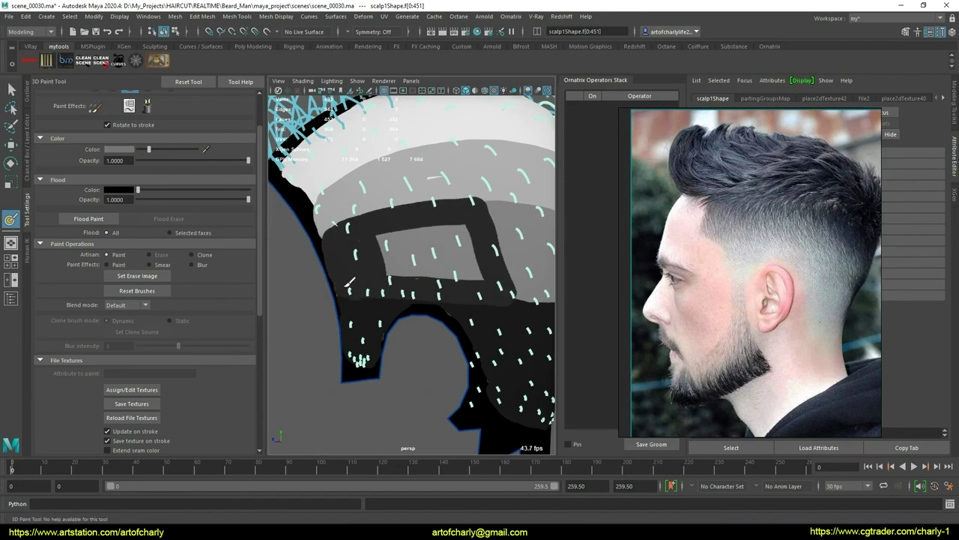
left_click_drag(432, 222, 477, 275)
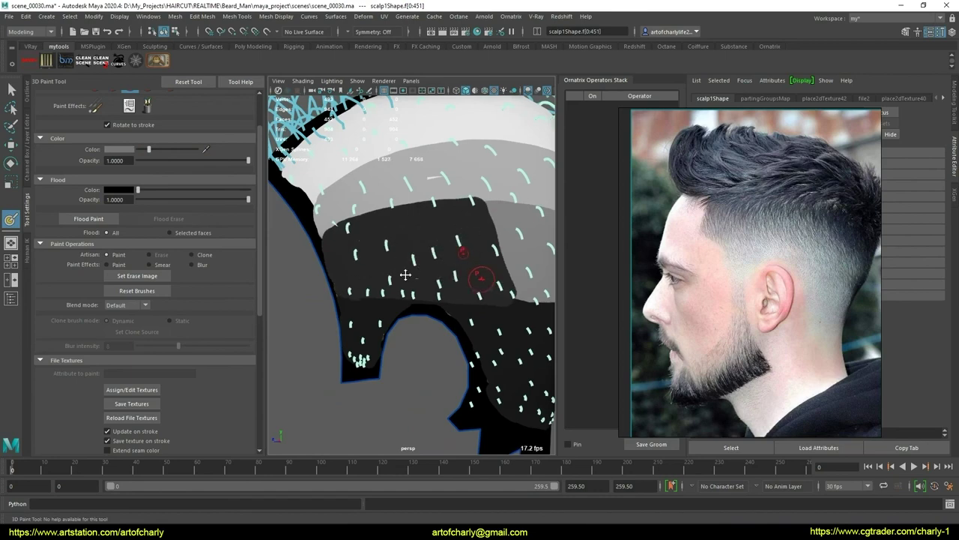
scroll(405, 275, "down", 5)
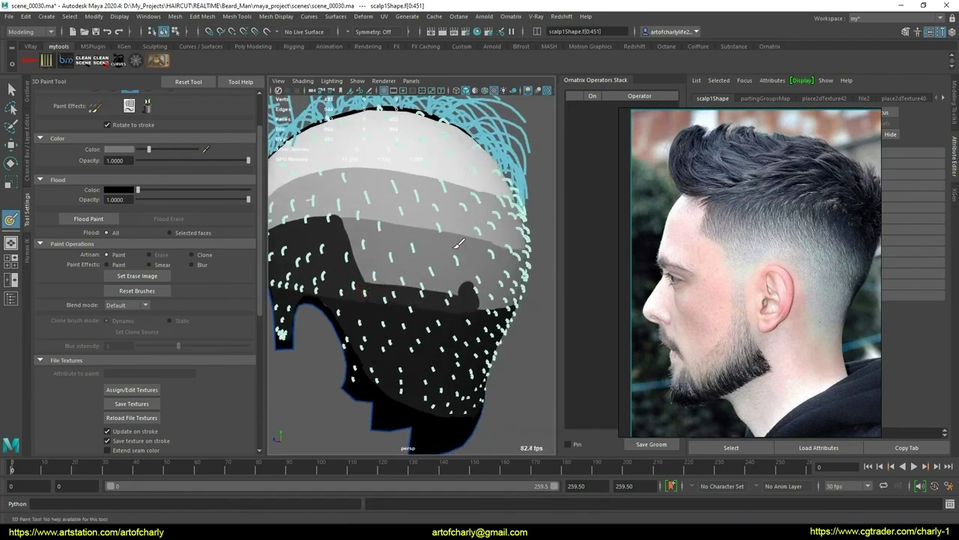
mouse_move(455, 248)
left_mouse_down()
mouse_move(390, 218)
mouse_move(362, 266)
mouse_move(453, 255)
mouse_move(364, 268)
mouse_move(328, 232)
mouse_move(409, 233)
mouse_move(435, 293)
mouse_move(386, 297)
mouse_move(336, 261)
mouse_move(379, 251)
mouse_move(436, 255)
mouse_move(325, 280)
mouse_move(449, 278)
left_mouse_up()
scroll(432, 287, "up", 3)
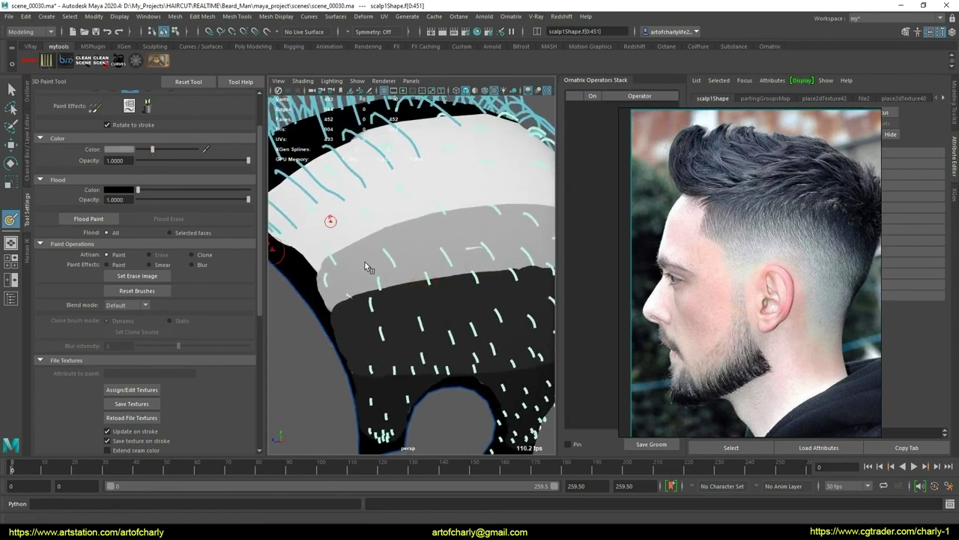
left_click_drag(327, 279, 333, 300)
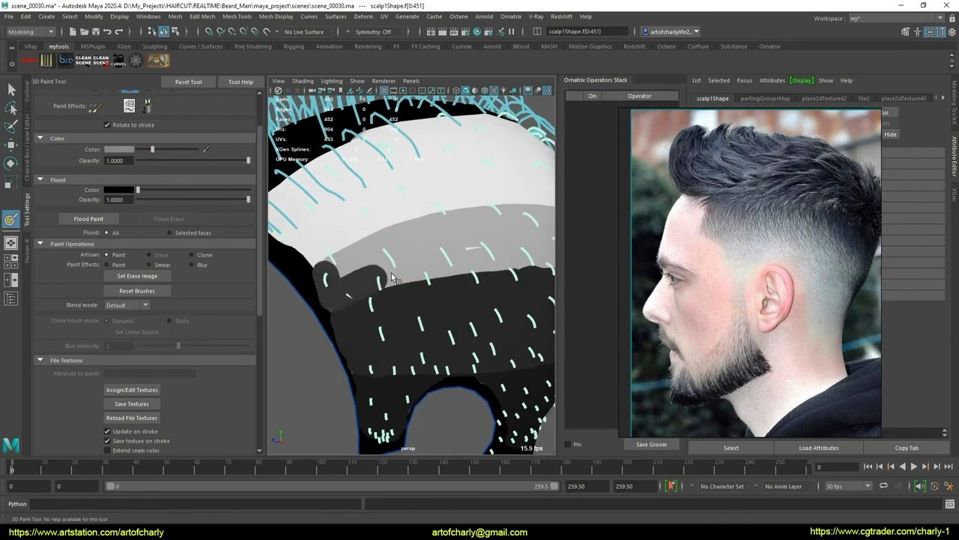